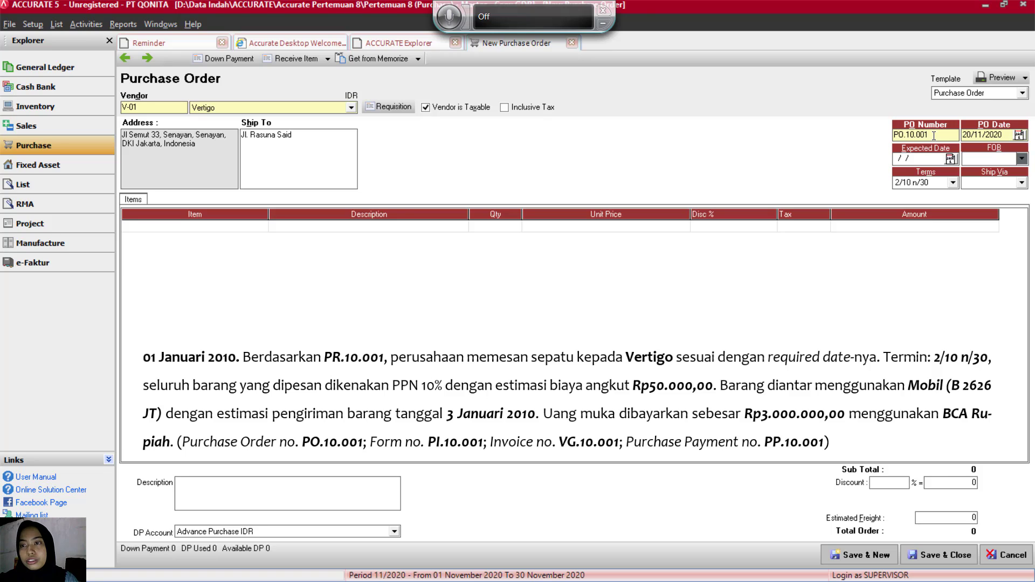
Step: Set the PO date of the Vertigo purchase order to 01/01/2010
{"action": "left_click", "coordinate": [995, 134]}
{"action": "left_click_drag", "start_coordinate": [1001, 135], "coordinate": [957, 139]}
{"action": "type", "text": "01/01/201"}
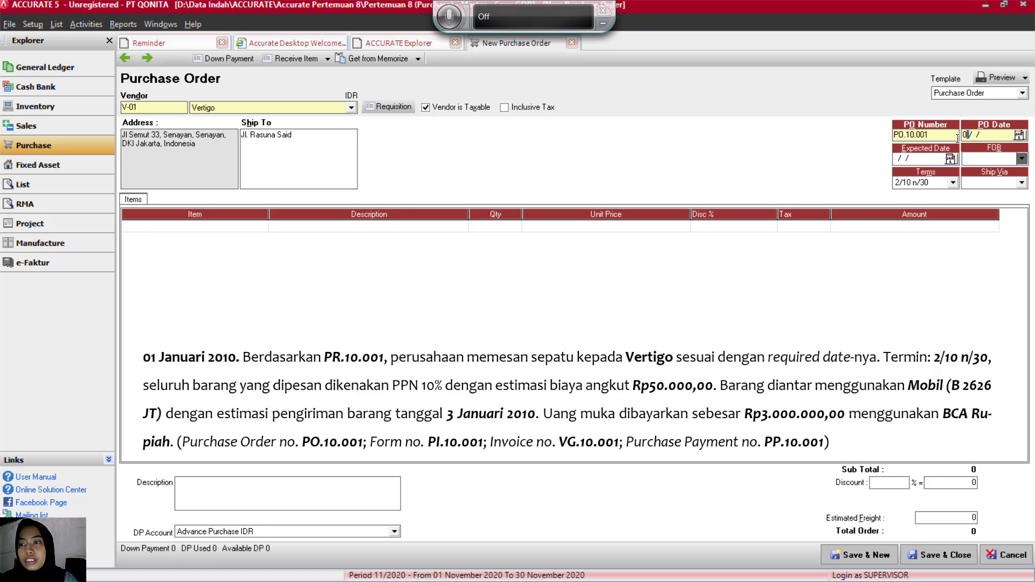
{"action": "type", "text": "0"}
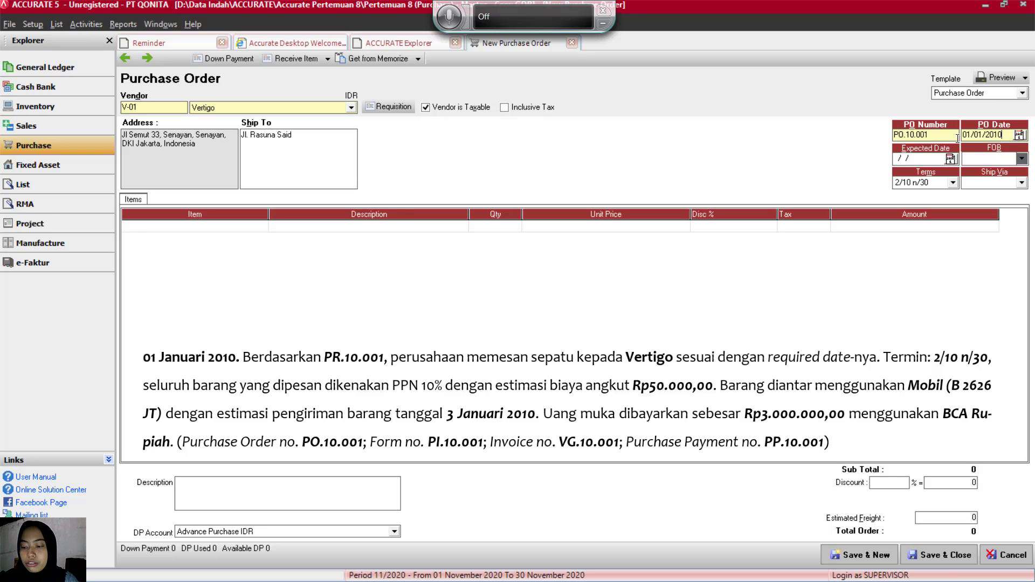
Step: Set the expected date to 01/01/2010 and choose Mobil 2626 JT as the shipping method
{"action": "left_click", "coordinate": [895, 158]}
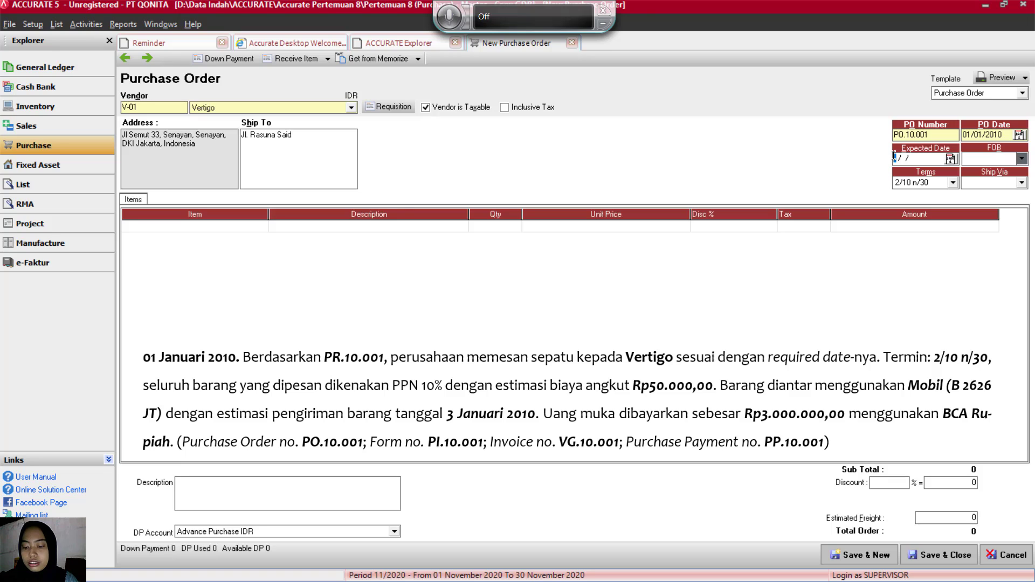
{"action": "type", "text": "0"}
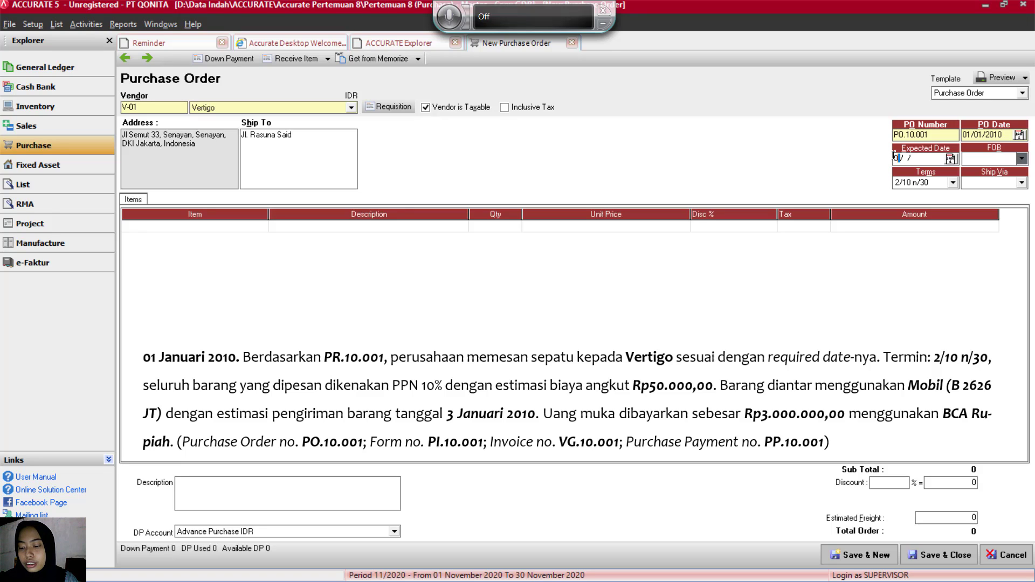
{"action": "type", "text": "1/01/2010"}
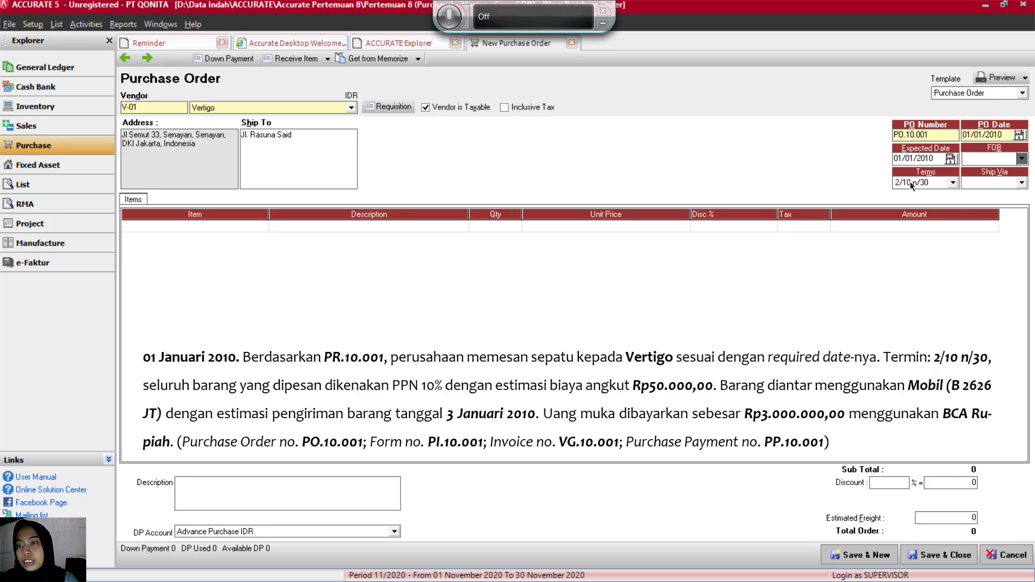
{"action": "left_click", "coordinate": [1022, 184]}
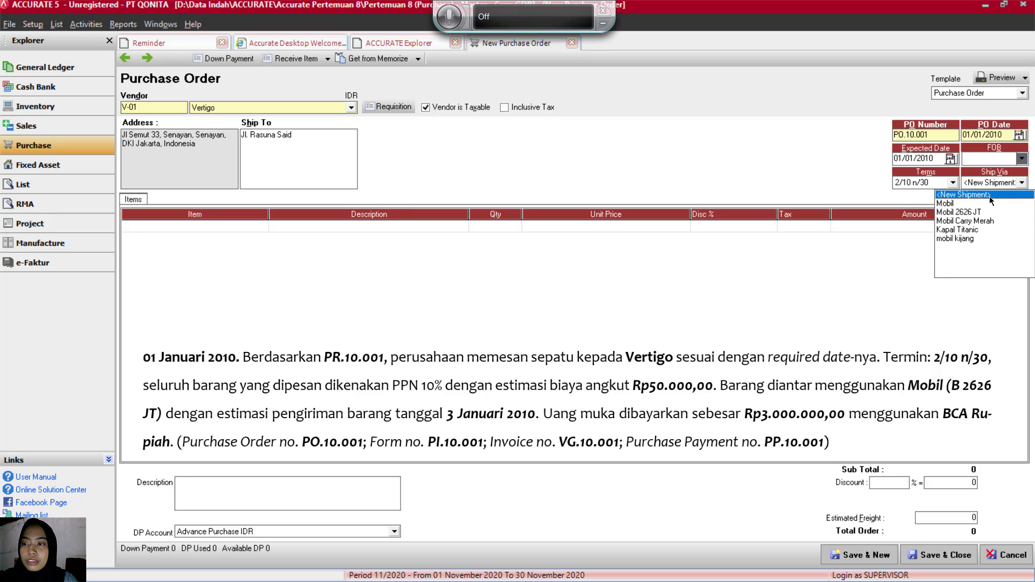
{"action": "left_click", "coordinate": [957, 213]}
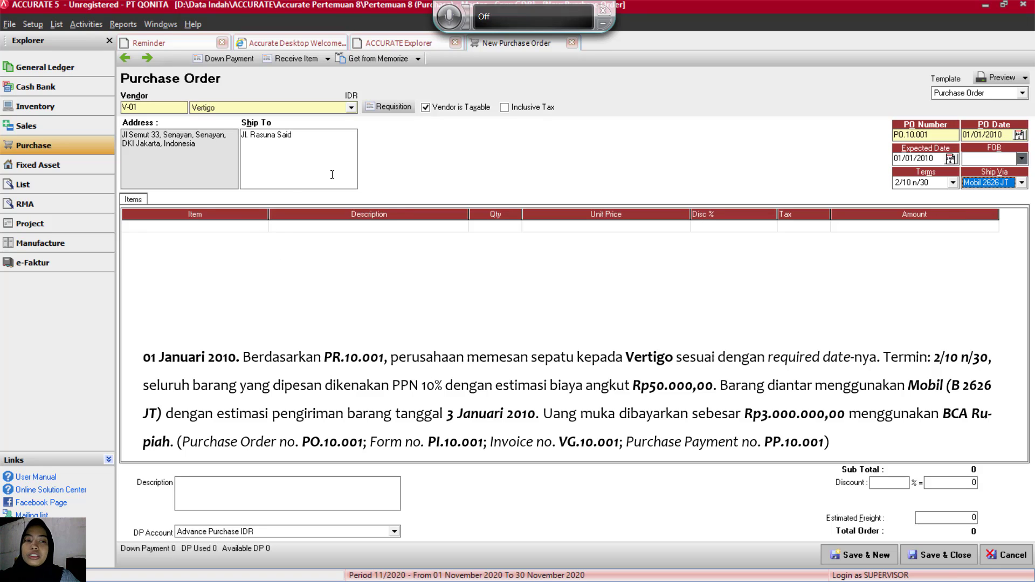
Step: Load the order items from purchase requisition PR.10.001
{"action": "left_click", "coordinate": [391, 107]}
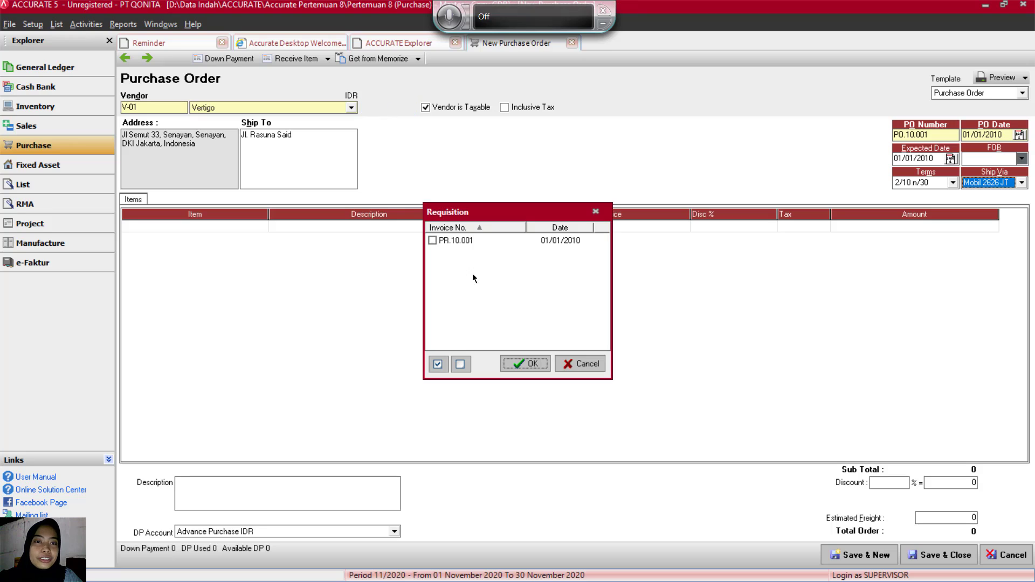
{"action": "left_click", "coordinate": [433, 240]}
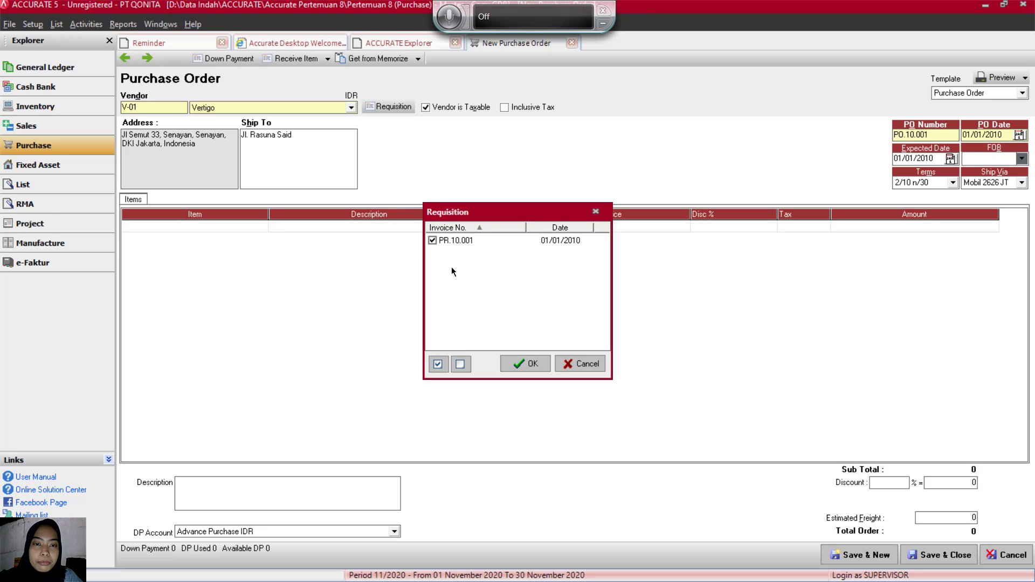
{"action": "left_click", "coordinate": [523, 361]}
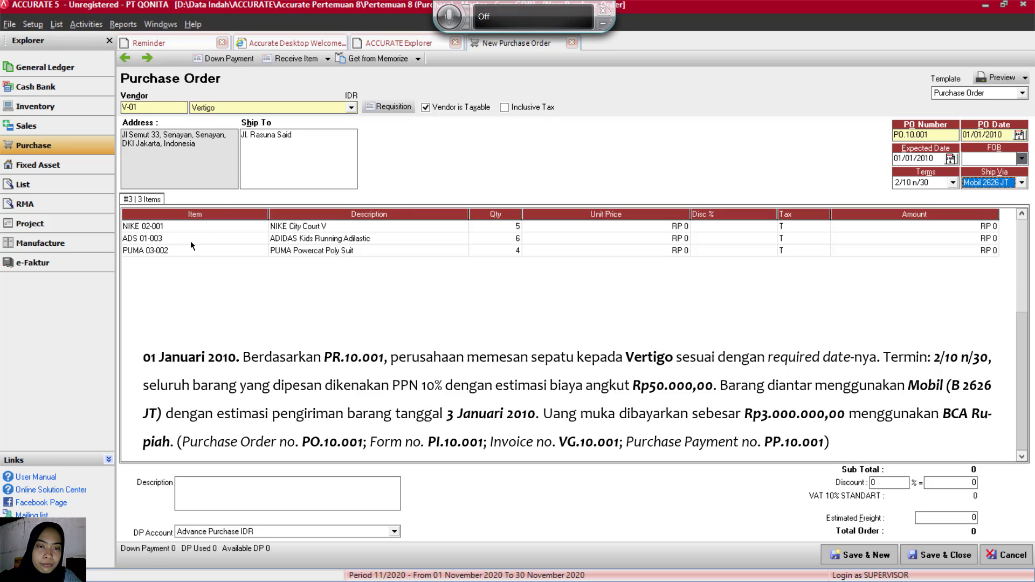
{"action": "left_click", "coordinate": [494, 226]}
{"action": "key", "text": "BackSpace"}
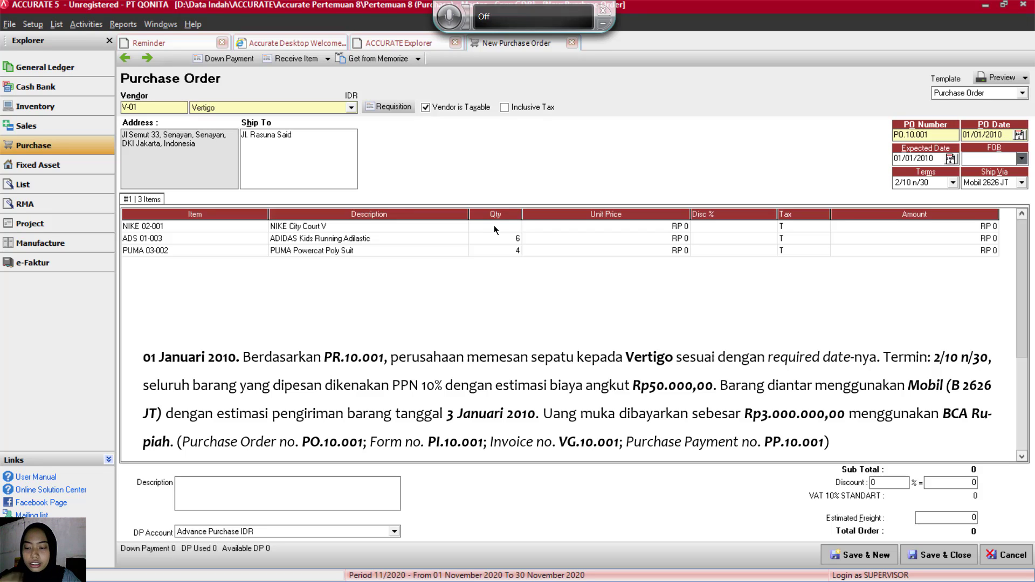
{"action": "type", "text": "2"}
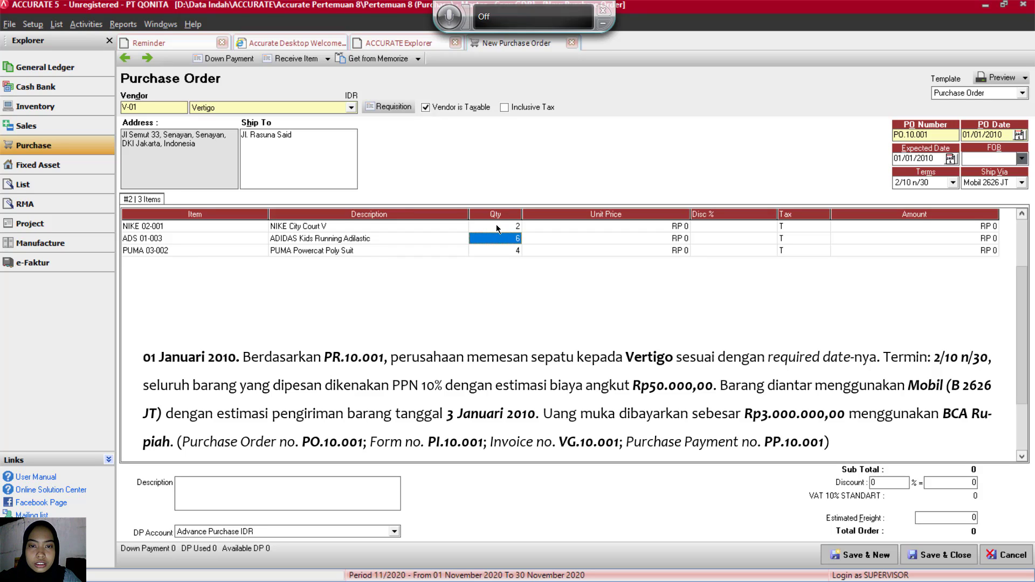
Step: Set the quantities to 3 for NIKE City Court V, 3 for ADIDAS Kids Running Adilastic and 2 for PUMA Powercat Poly Suit
{"action": "left_click", "coordinate": [496, 227]}
{"action": "key", "text": "BackSpace"}
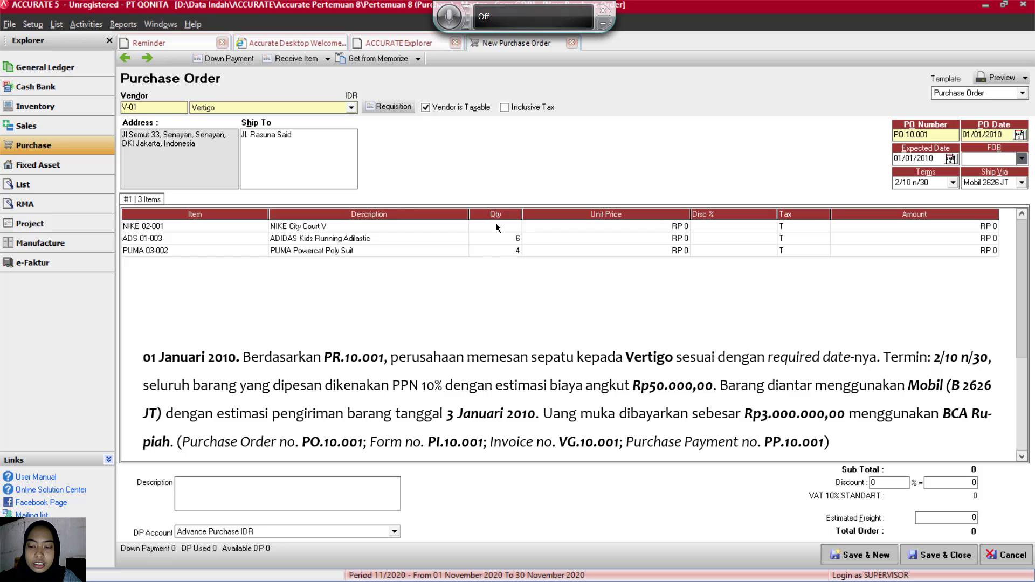
{"action": "type", "text": "3"}
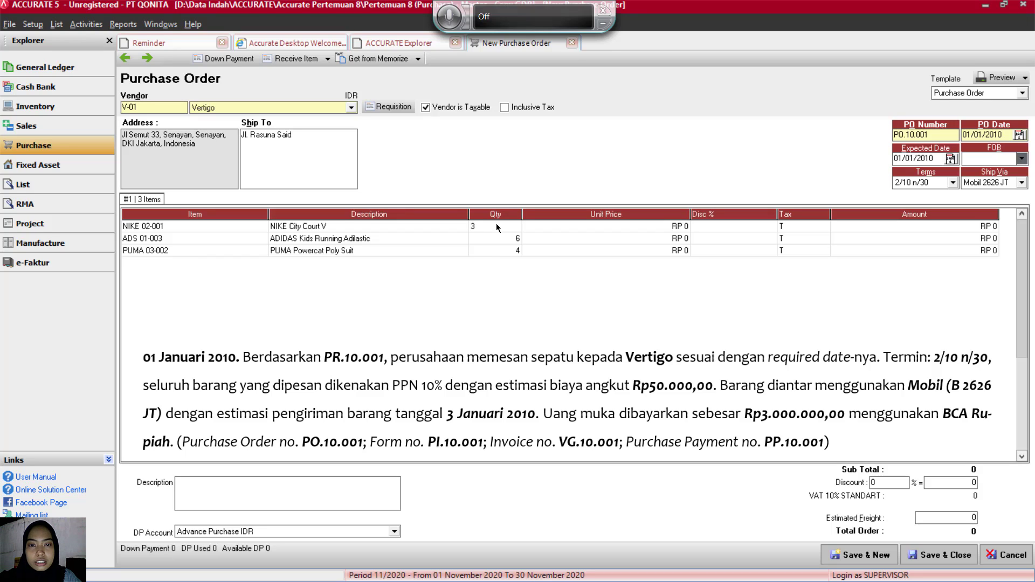
{"action": "left_click", "coordinate": [496, 240]}
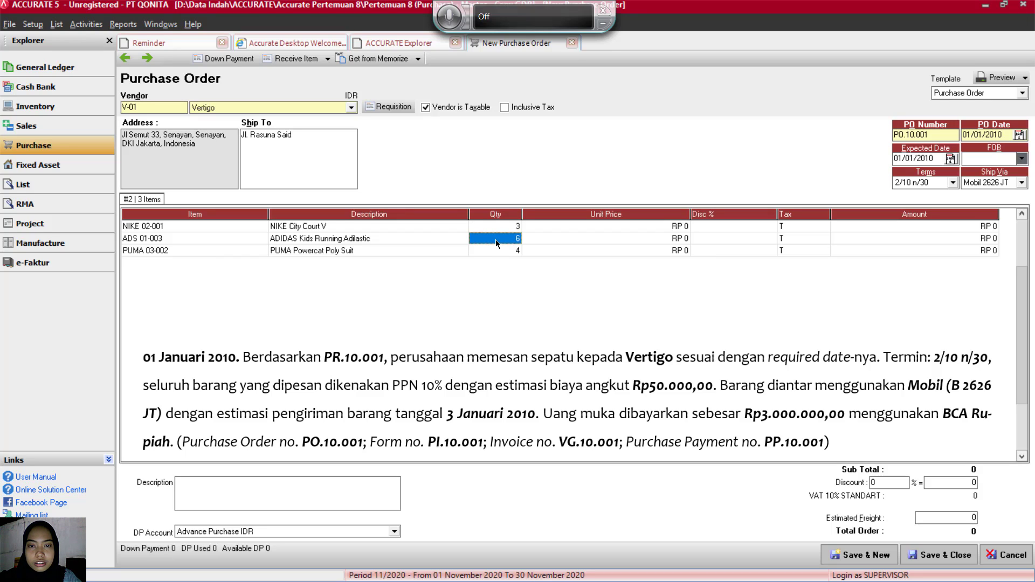
{"action": "key", "text": "BackSpace"}
{"action": "type", "text": "3"}
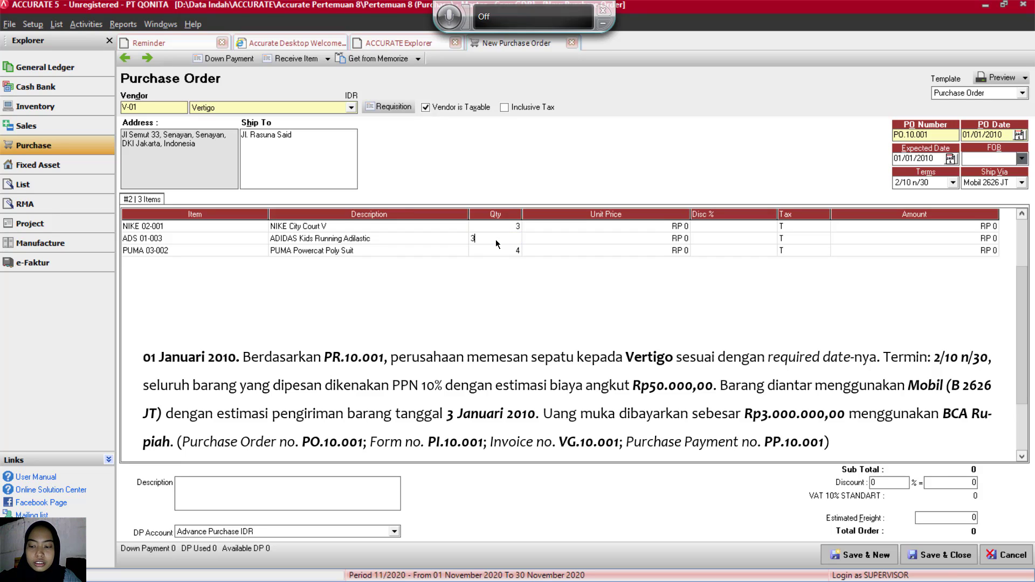
{"action": "left_click", "coordinate": [516, 251]}
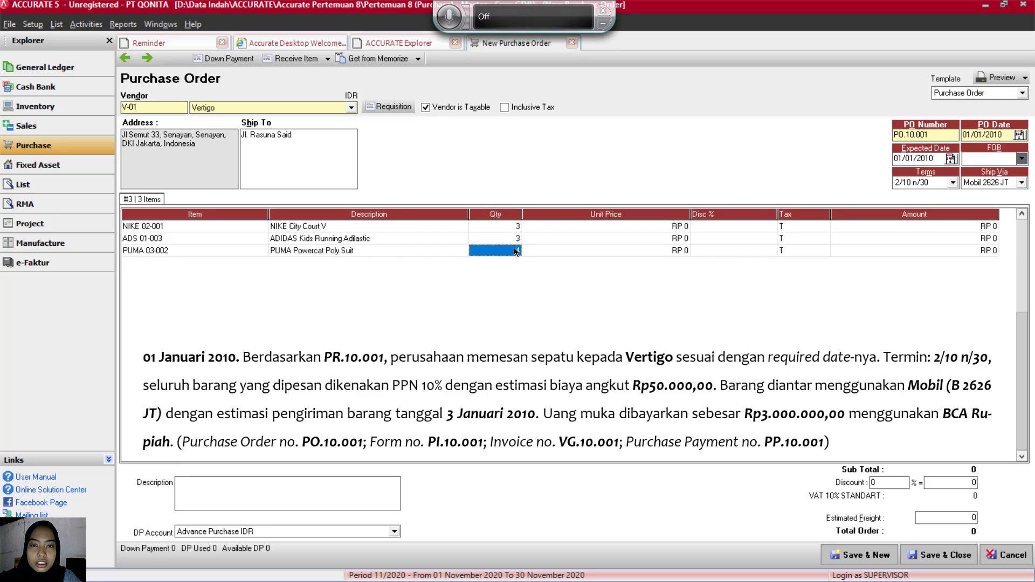
{"action": "type", "text": "2"}
{"action": "left_click", "coordinate": [635, 249]}
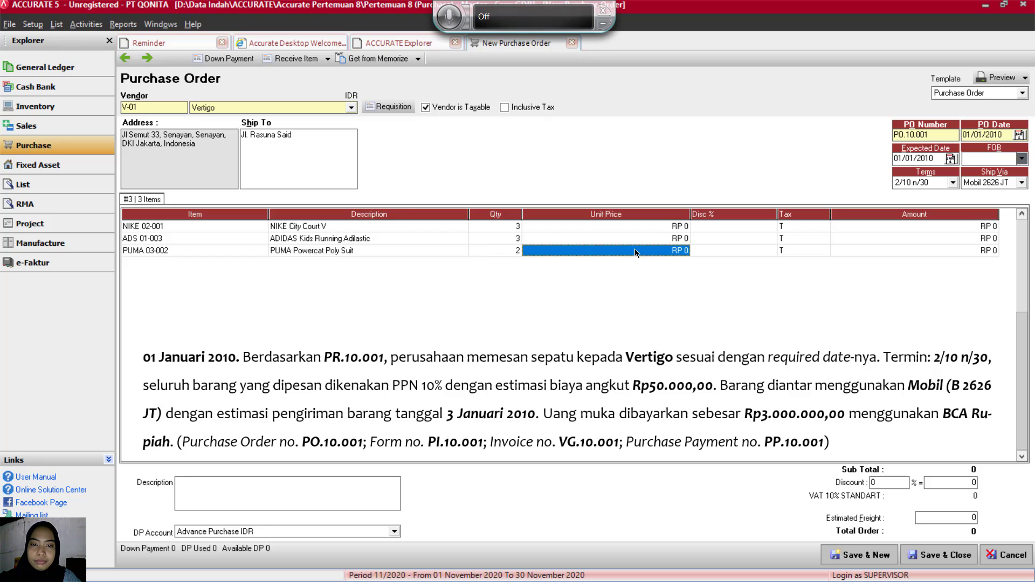
Step: Give the NIKE City Court V line a unit price of 500,000 and a 5% discount
{"action": "left_click", "coordinate": [618, 223]}
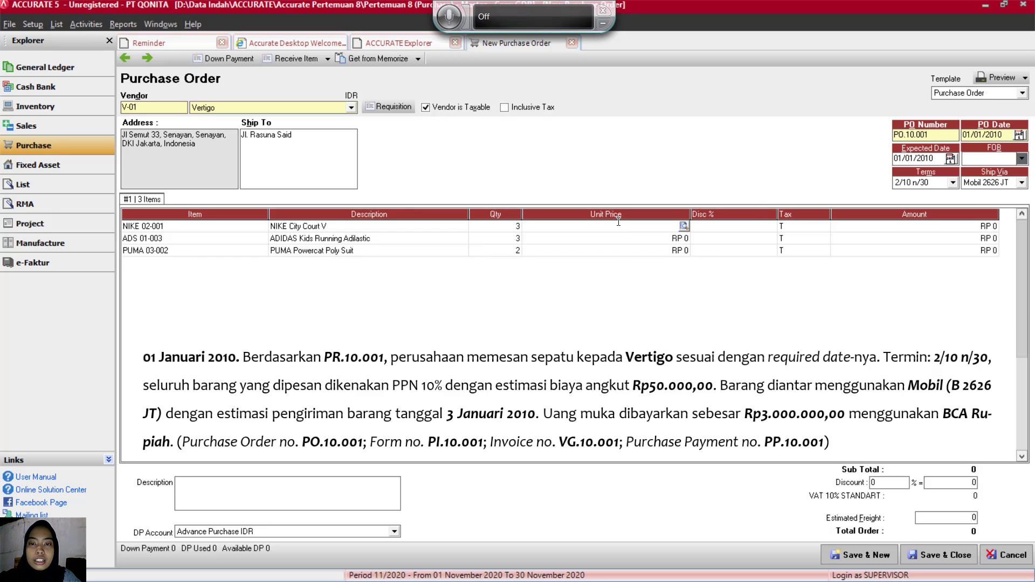
{"action": "type", "text": "55"}
{"action": "key", "text": "BackSpace"}
{"action": "type", "text": "00000"}
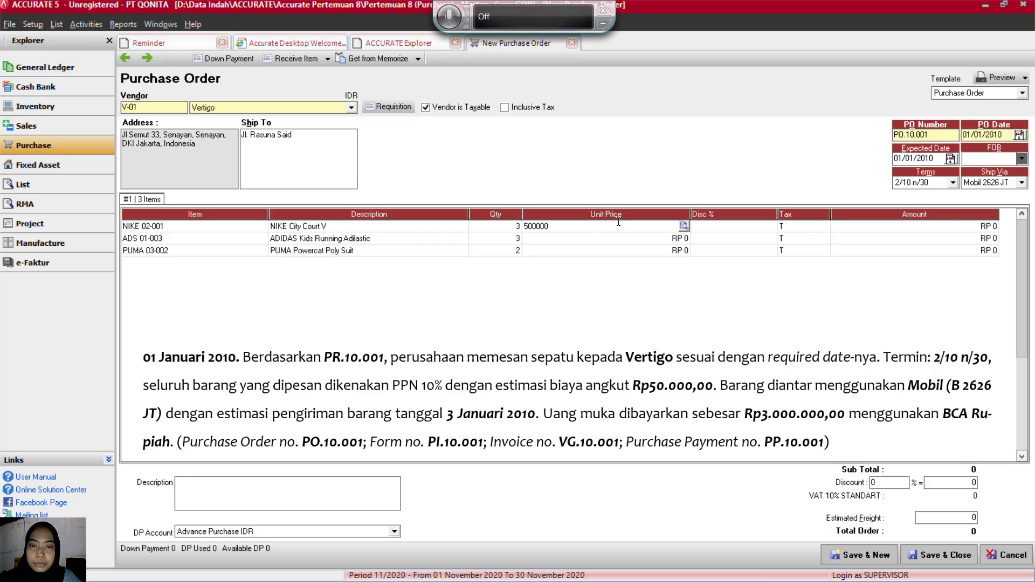
{"action": "key", "text": "Tab"}
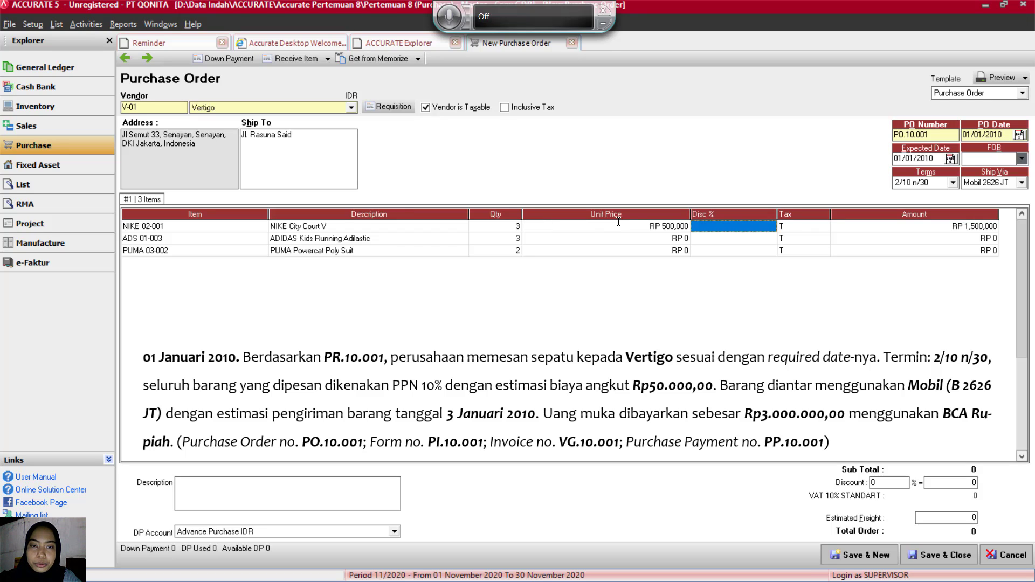
{"action": "type", "text": "5"}
{"action": "key", "text": "Tab"}
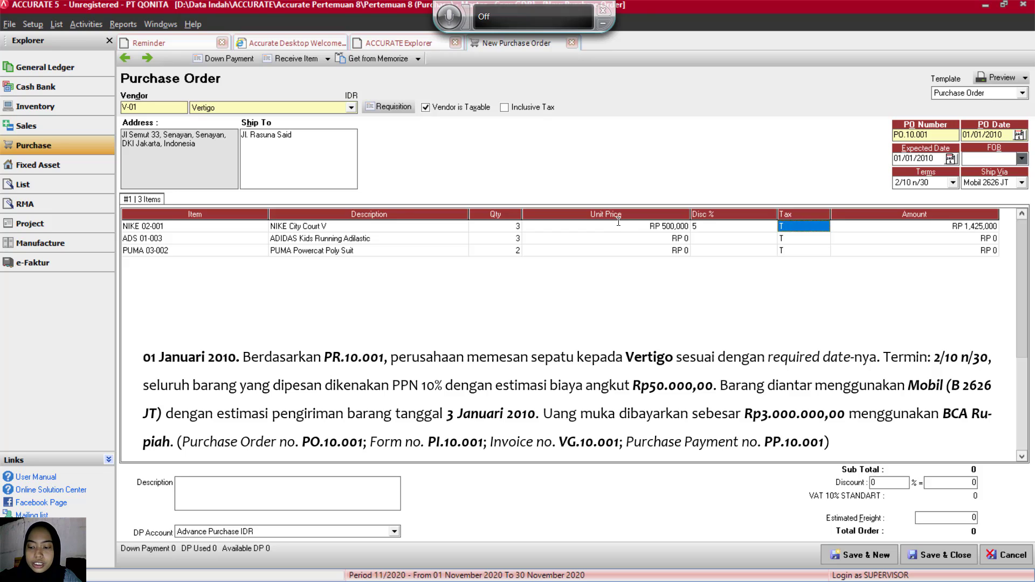
Step: Set the unit price of the ADIDAS Kids Running Adilastic line to 550,000
{"action": "key", "text": "Tab"}
{"action": "key", "text": "Tab"}
{"action": "key", "text": "Tab"}
{"action": "key", "text": "Tab"}
{"action": "key", "text": "Tab"}
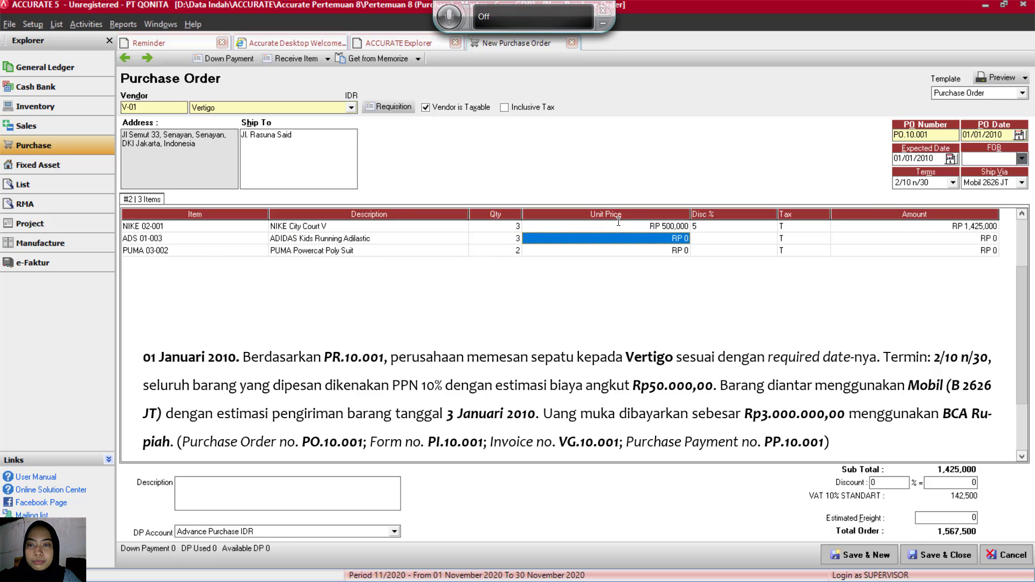
{"action": "type", "text": "550000"}
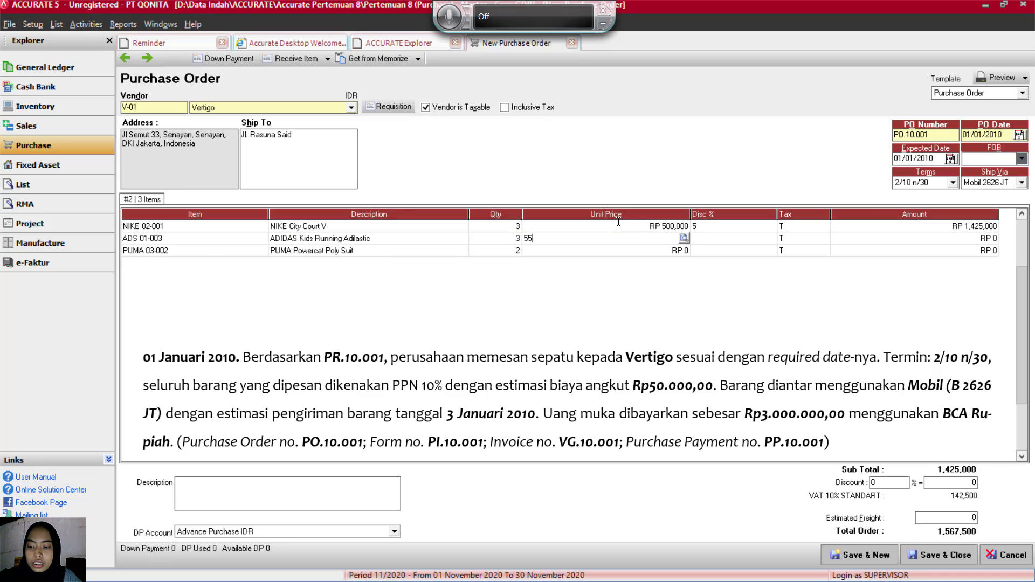
{"action": "key", "text": "Tab"}
{"action": "key", "text": "Tab"}
{"action": "key", "text": "Tab"}
{"action": "key", "text": "Tab"}
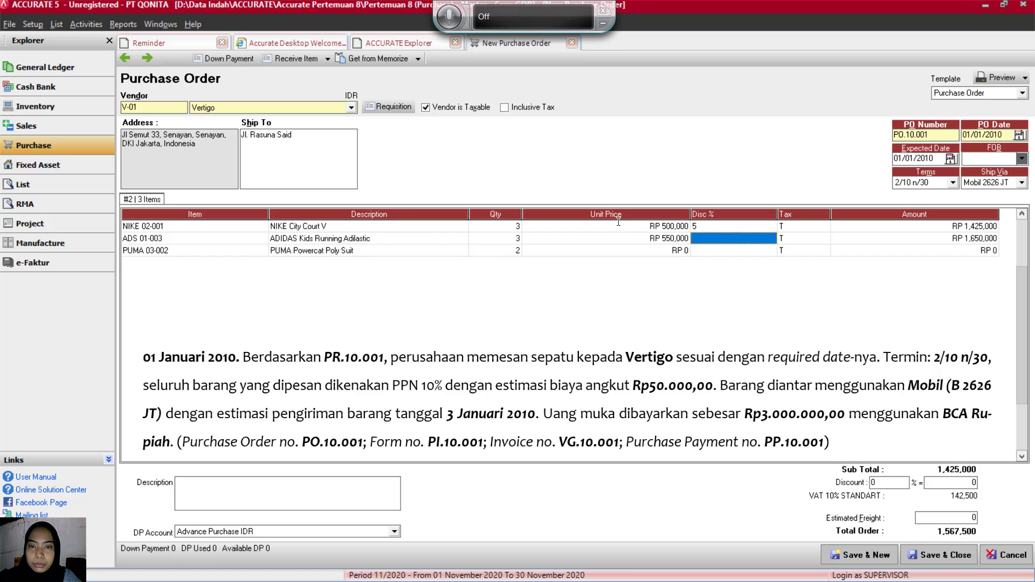
Step: Give the PUMA Powercat Poly Suit line a unit price of 350,000 and a 5% discount
{"action": "key", "text": "Tab"}
{"action": "key", "text": "Tab"}
{"action": "key", "text": "Tab"}
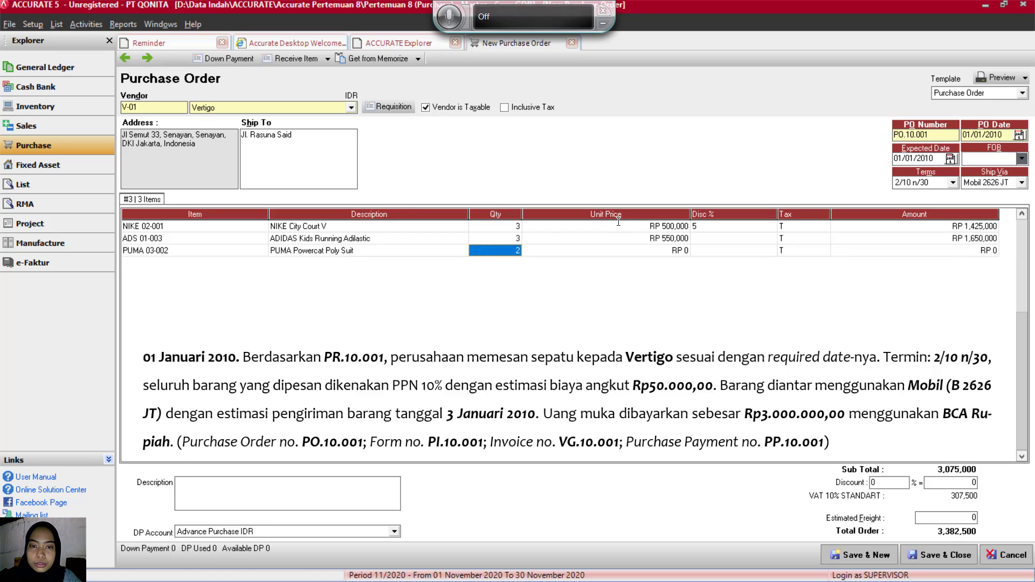
{"action": "type", "text": "35"}
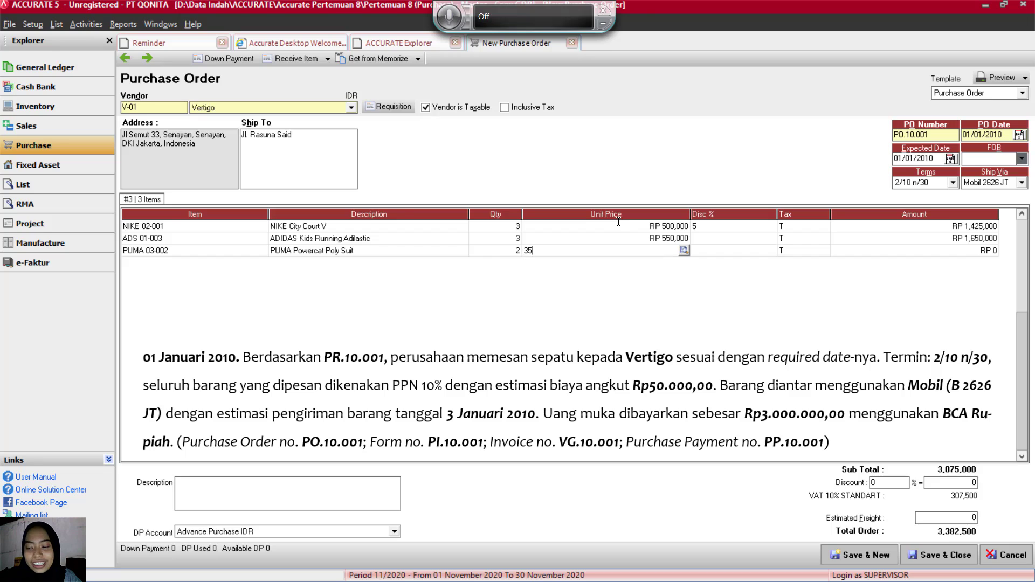
{"action": "type", "text": "0,000000"}
{"action": "key", "text": "Tab"}
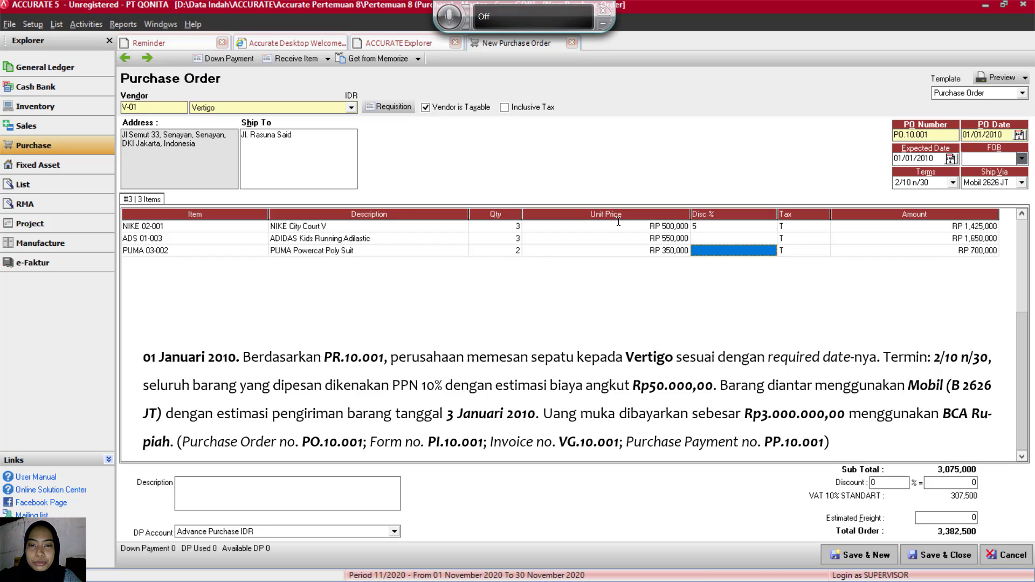
{"action": "type", "text": "5"}
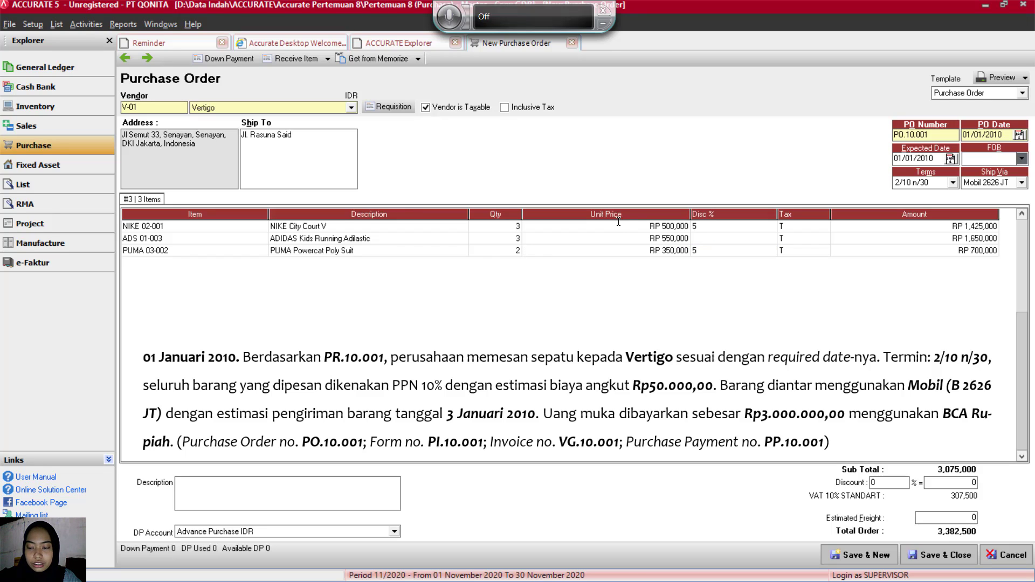
Step: Set the discount of the ADIDAS Kids Running Adilastic line to 5%
{"action": "left_click", "coordinate": [710, 238]}
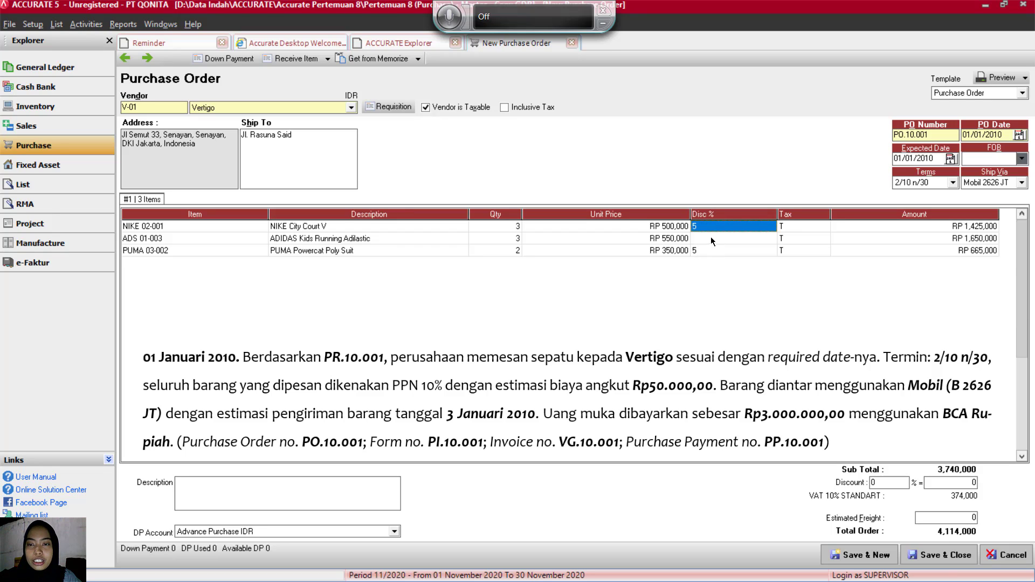
{"action": "left_click", "coordinate": [711, 238]}
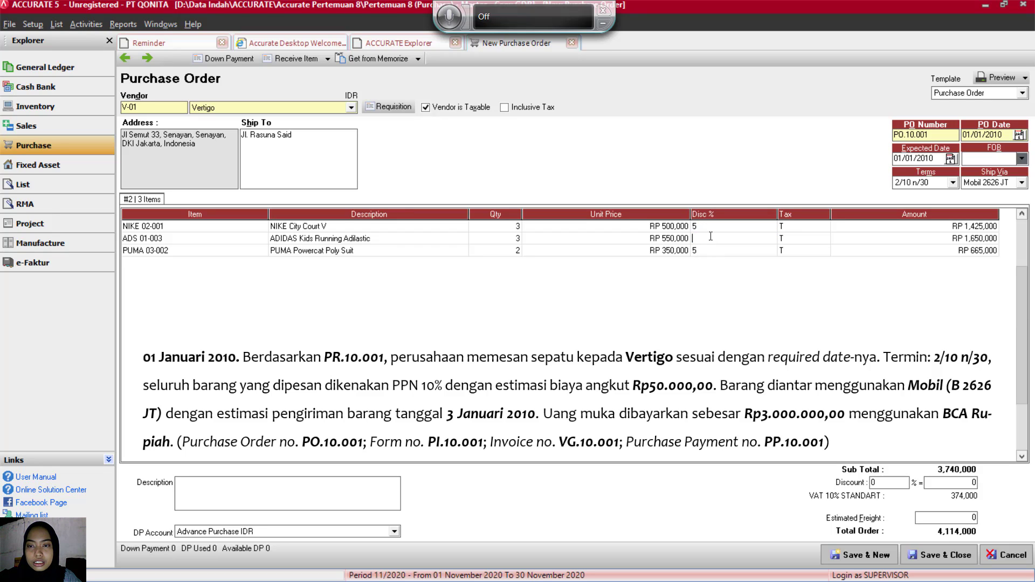
{"action": "type", "text": "5"}
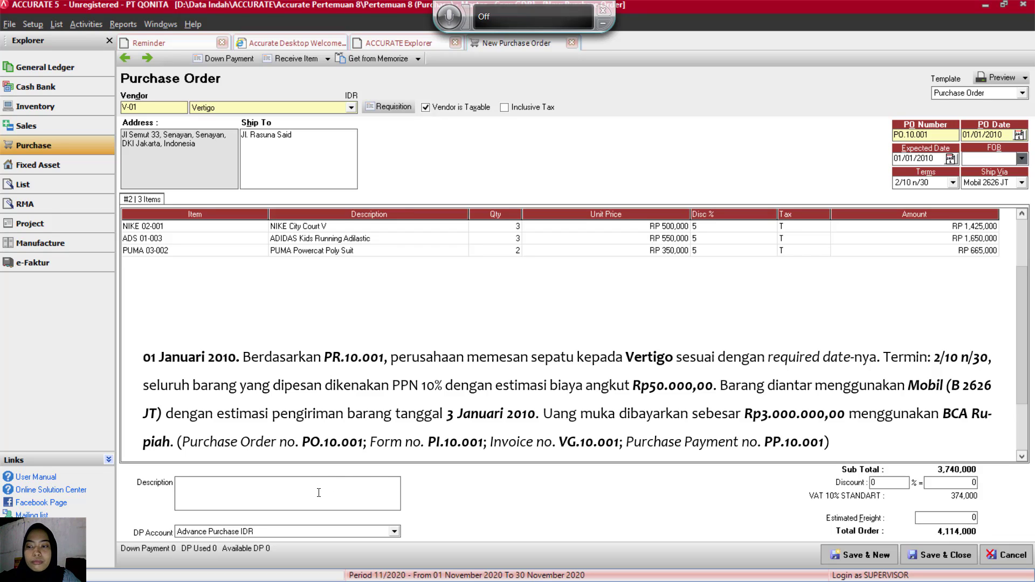
Step: Fill in the purchase order description with "T2. Membuat pesanan sepatu kepada Vertigo"
{"action": "left_click", "coordinate": [319, 492]}
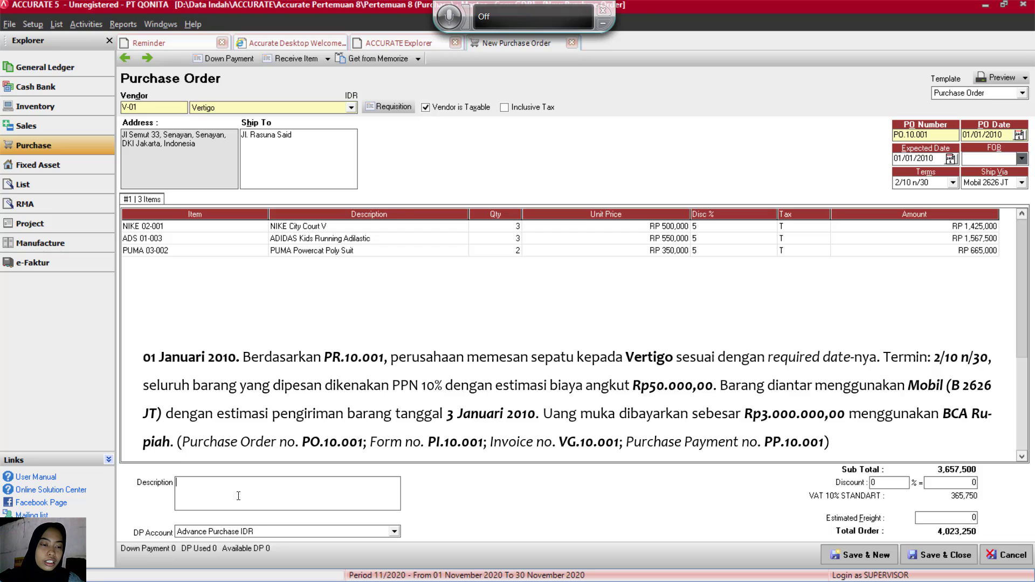
{"action": "type", "text": "T"}
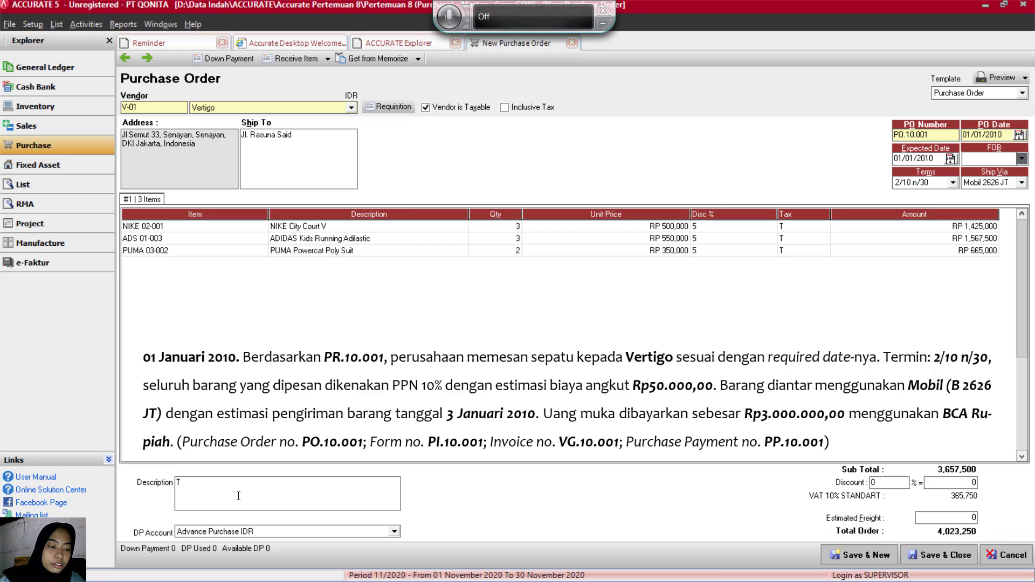
{"action": "type", "text": "2. "}
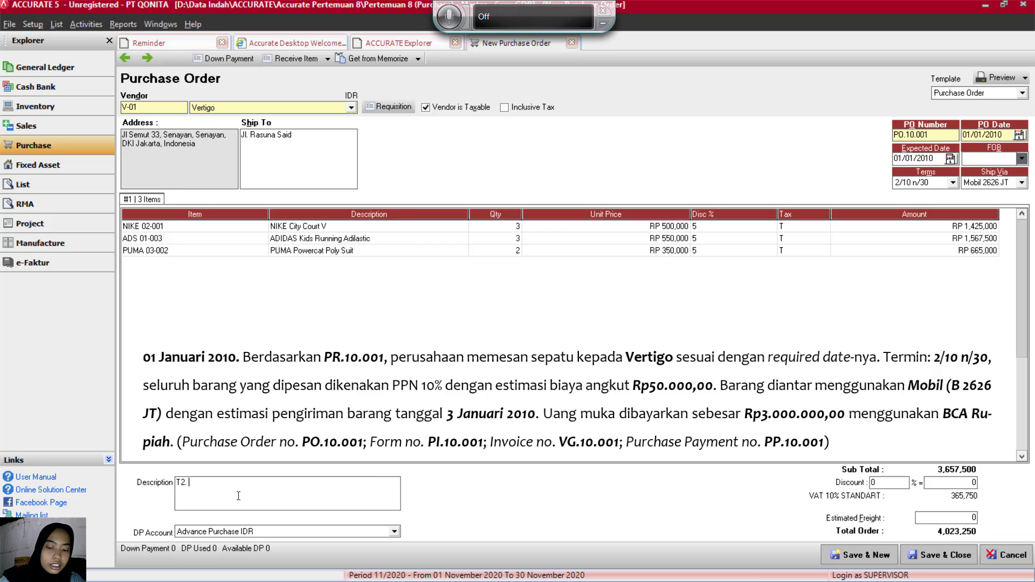
{"action": "type", "text": "Me"}
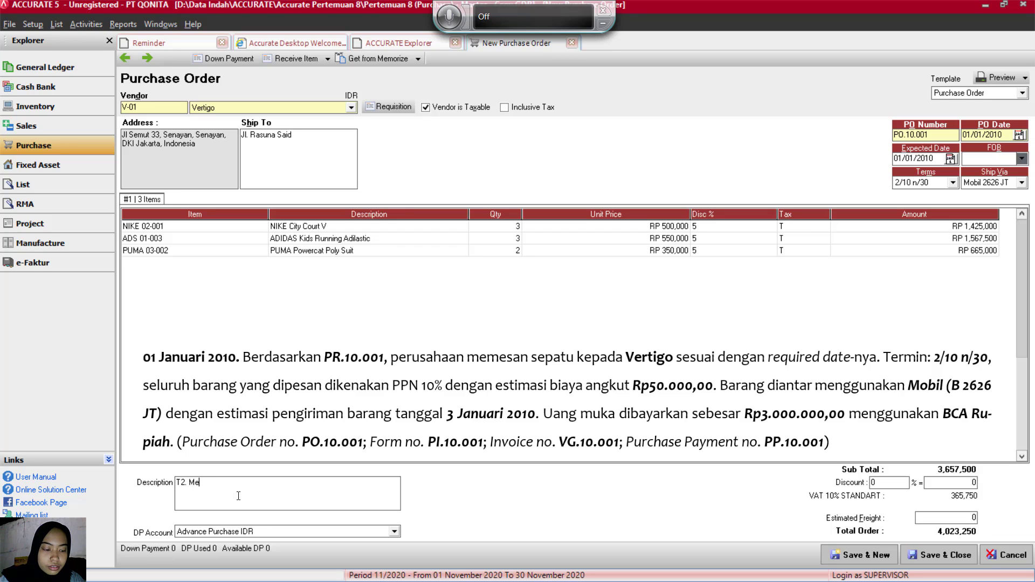
{"action": "type", "text": "mbuat "}
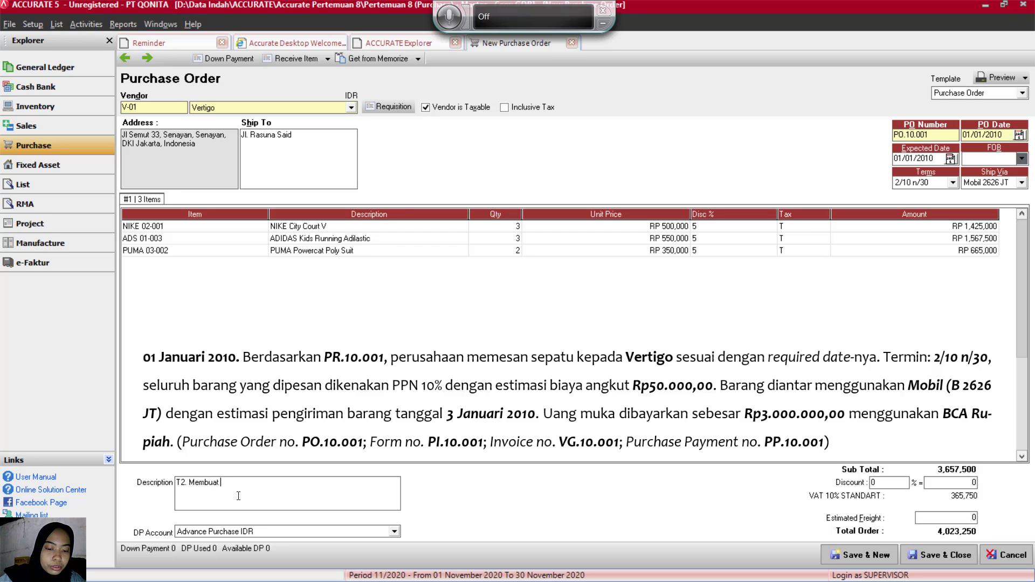
{"action": "type", "text": "pesanan"}
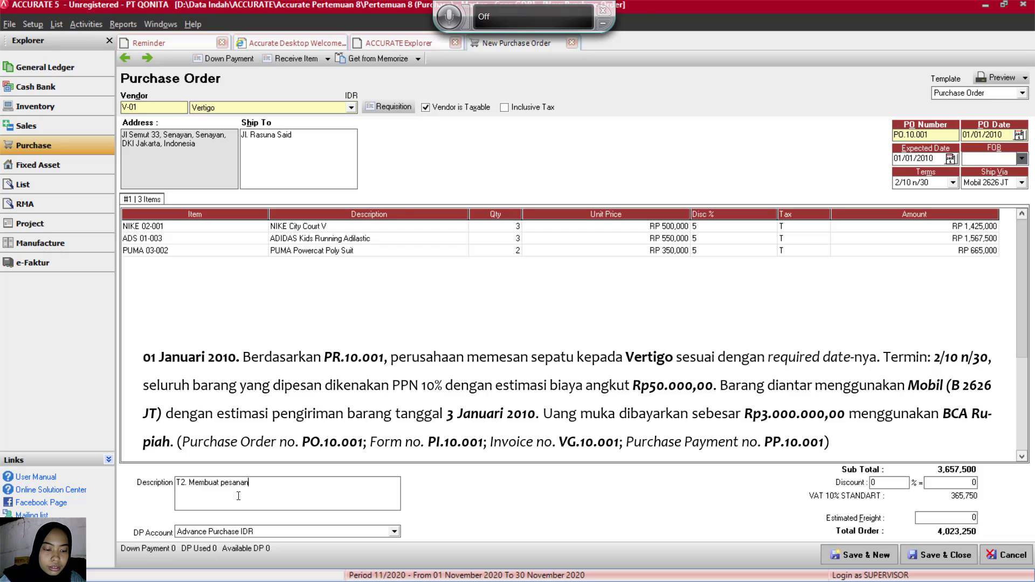
{"action": "type", "text": " sepatu kepa"}
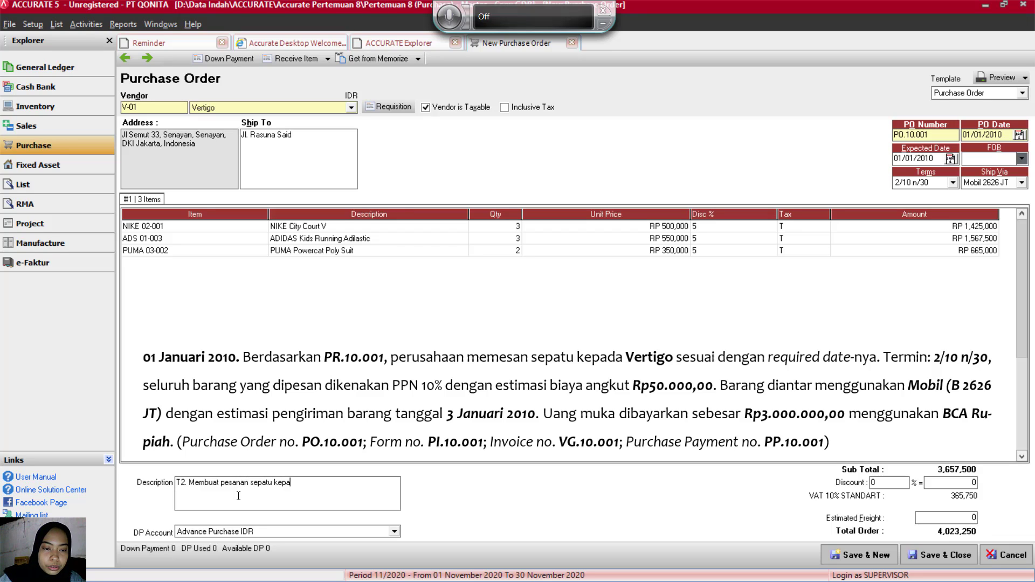
{"action": "type", "text": "da Vert"}
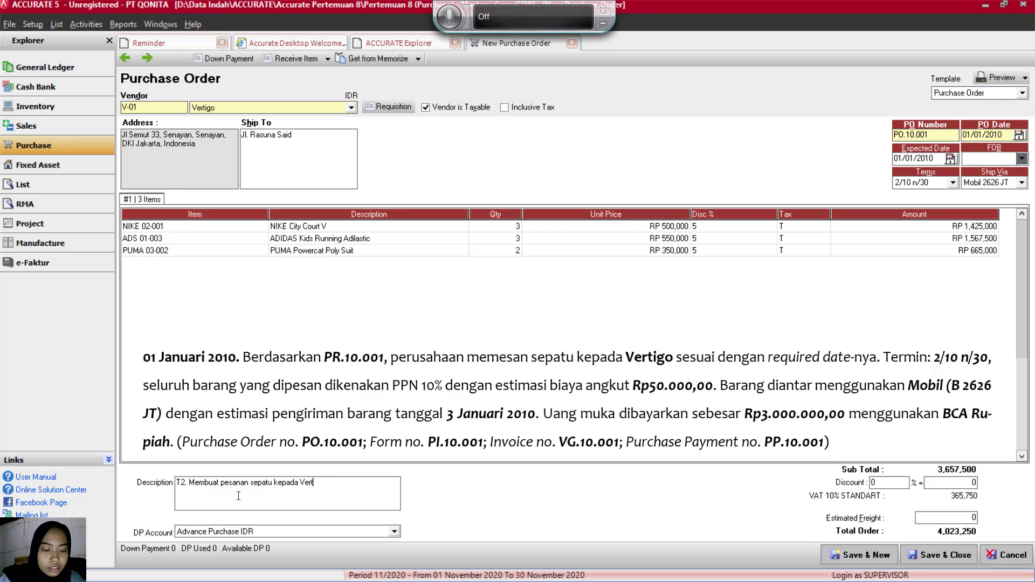
{"action": "type", "text": "igo"}
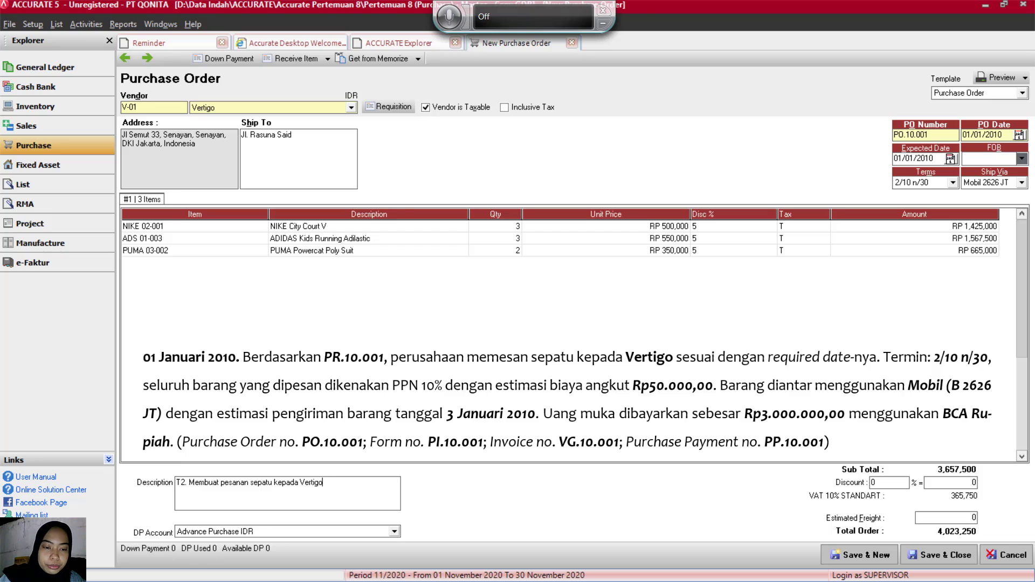
Step: Set the purchase order's estimated freight to 50,000
{"action": "left_click", "coordinate": [959, 518]}
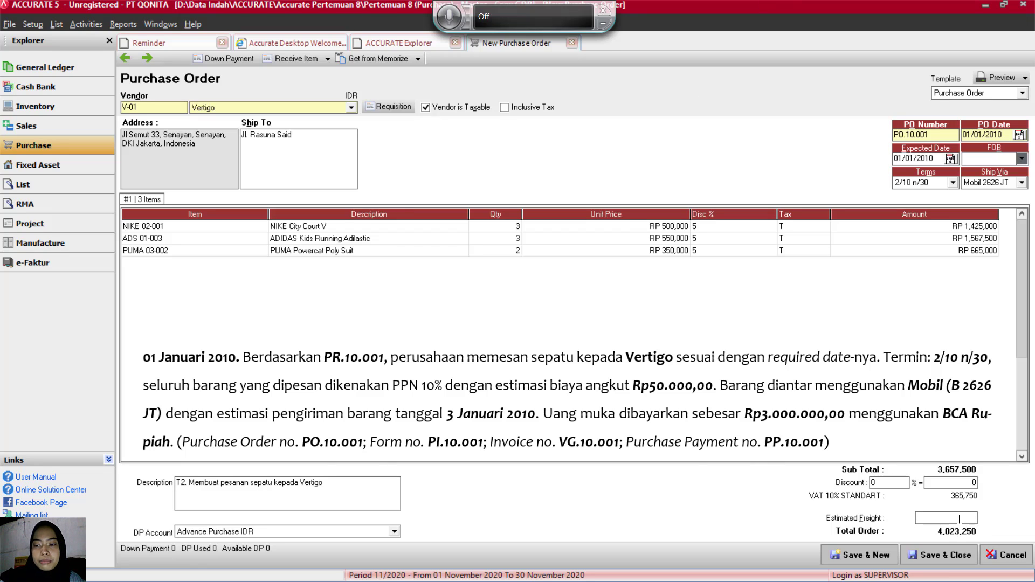
{"action": "type", "text": "50000"}
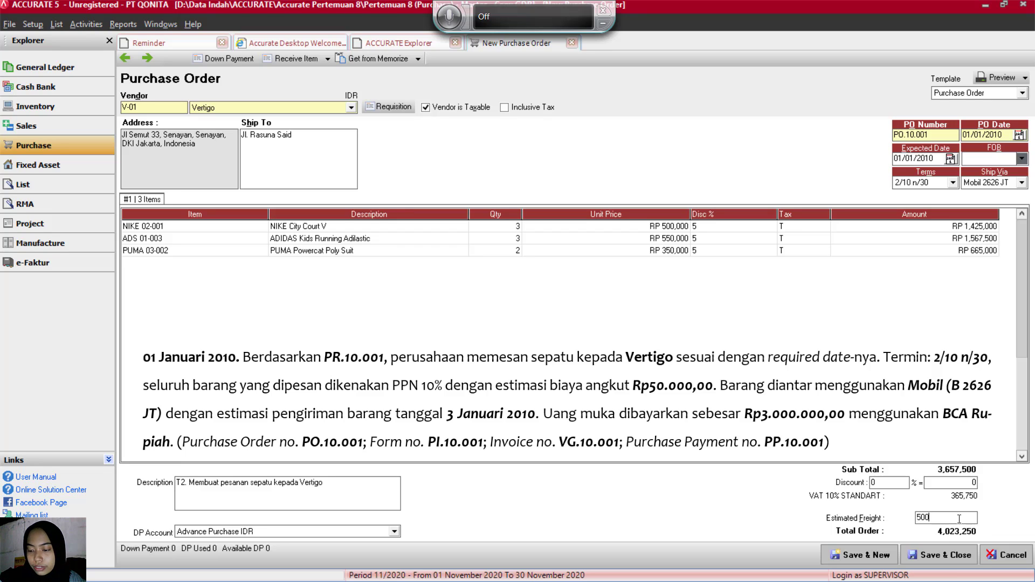
{"action": "left_click", "coordinate": [864, 251]}
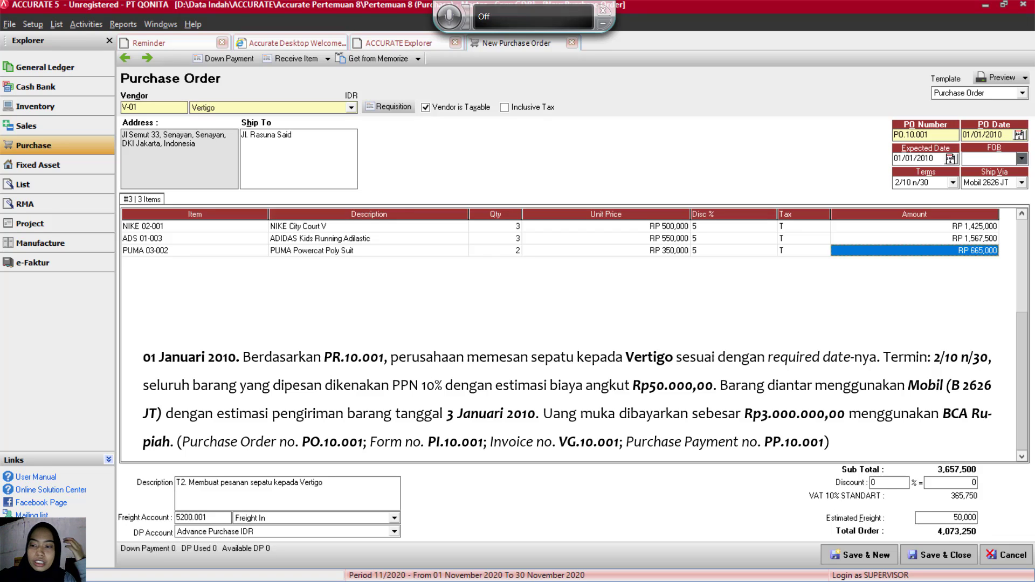
Step: Create a down payment invoice from the purchase order and set its form number to PI.10.001
{"action": "left_click", "coordinate": [202, 61]}
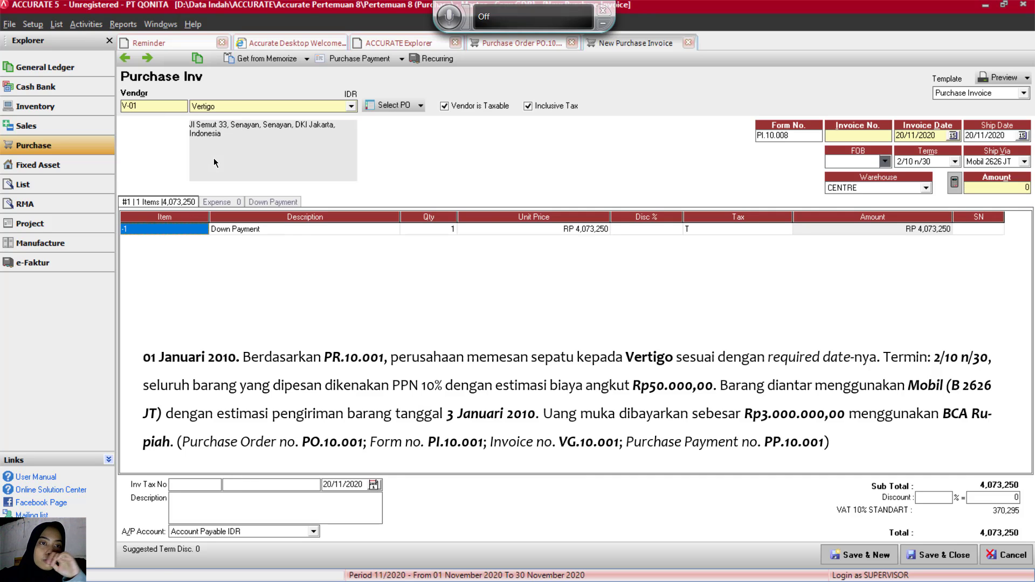
{"action": "left_click", "coordinate": [796, 136]}
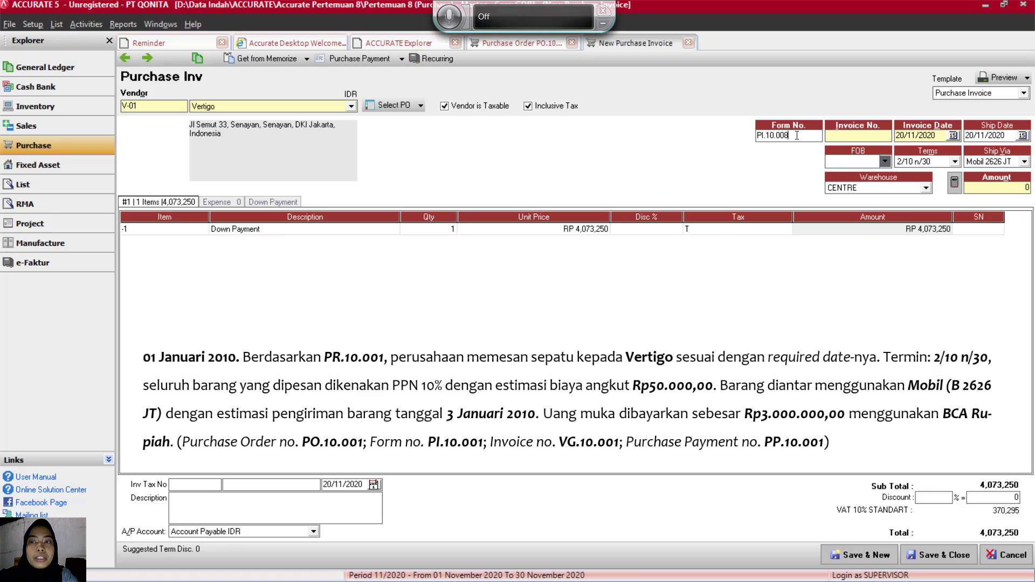
{"action": "key", "text": "BackSpace"}
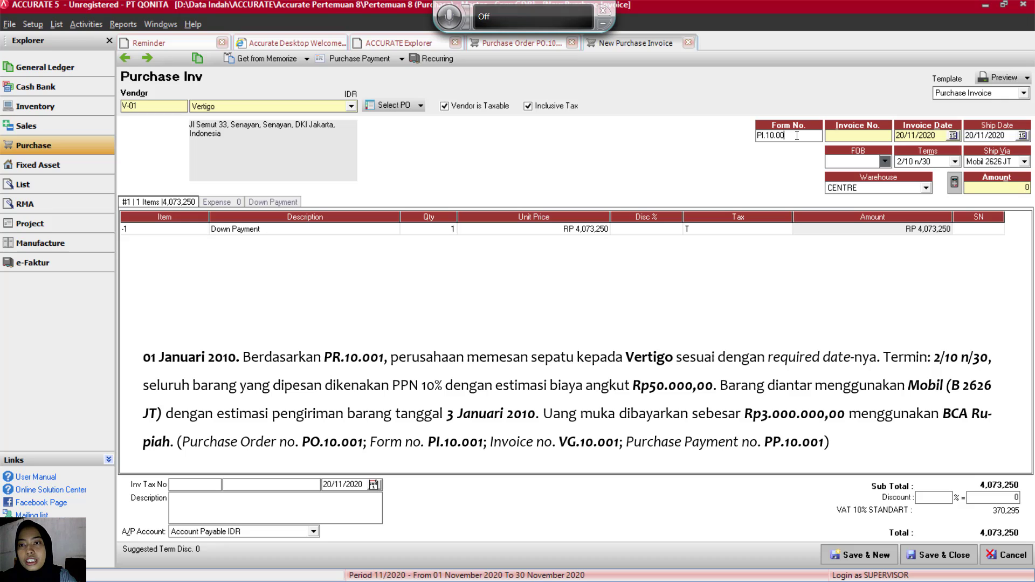
{"action": "type", "text": "1"}
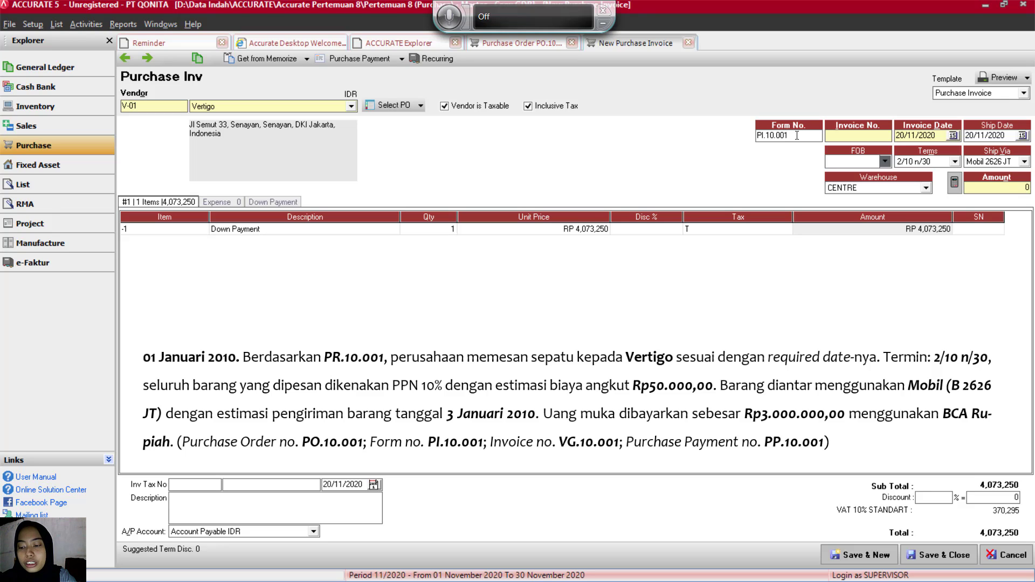
{"action": "left_click", "coordinate": [843, 134]}
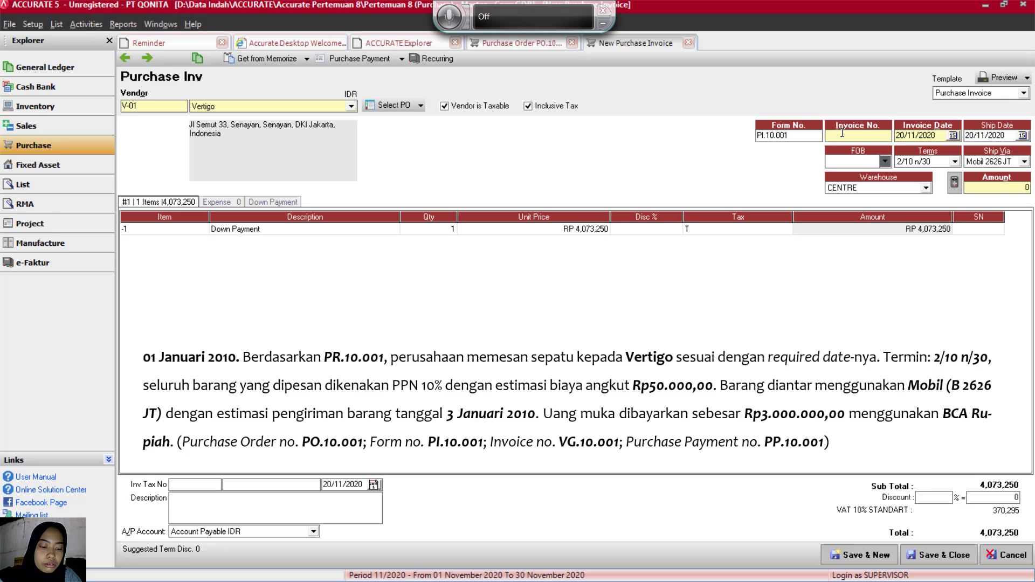
{"action": "type", "text": "01/01/2010"}
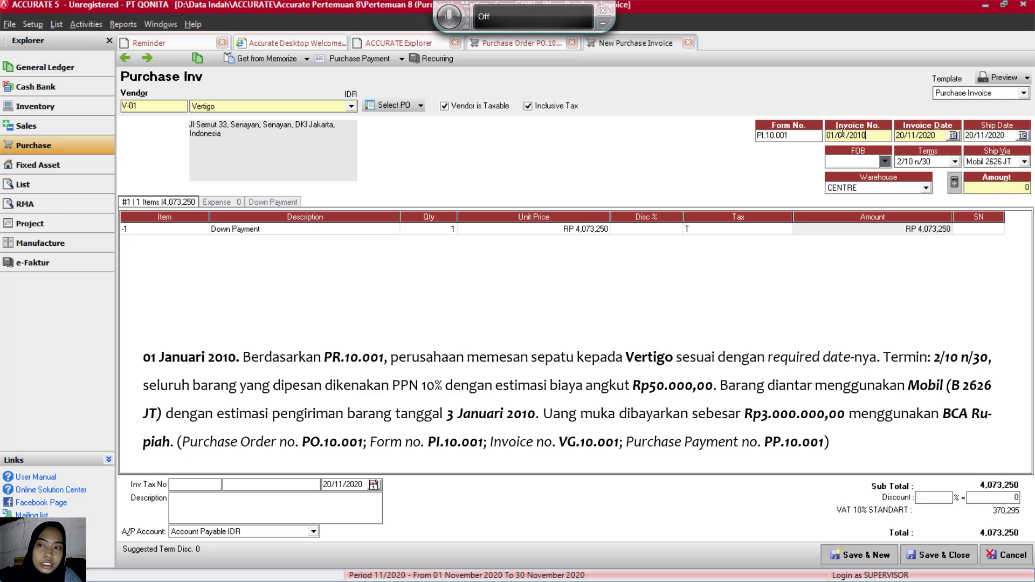
{"action": "key", "text": "BackSpace"}
{"action": "key", "text": "BackSpace"}
{"action": "key", "text": "BackSpace"}
{"action": "key", "text": "BackSpace"}
{"action": "key", "text": "BackSpace"}
{"action": "key", "text": "BackSpace"}
{"action": "key", "text": "BackSpace"}
{"action": "key", "text": "BackSpace"}
{"action": "key", "text": "BackSpace"}
{"action": "key", "text": "BackSpace"}
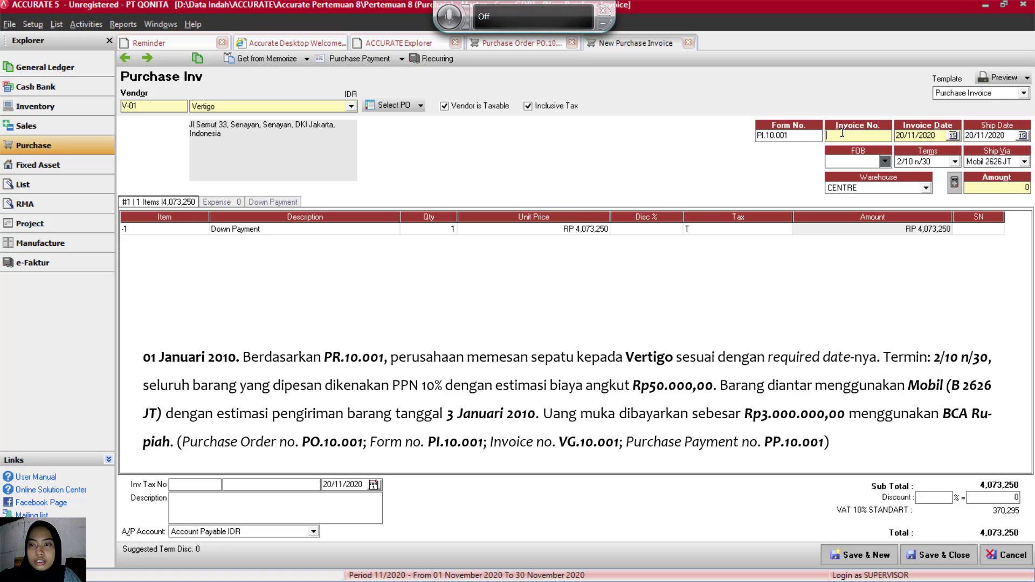
Step: Enter VG.10.001 as the invoice number and set the invoice date to 01/01/2010
{"action": "type", "text": "VG"}
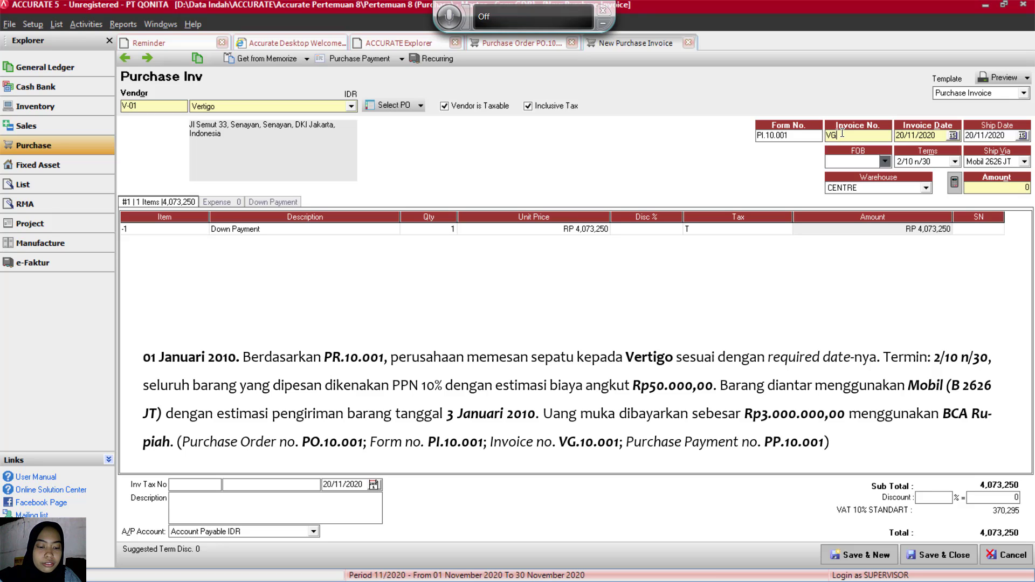
{"action": "type", "text": ".1"}
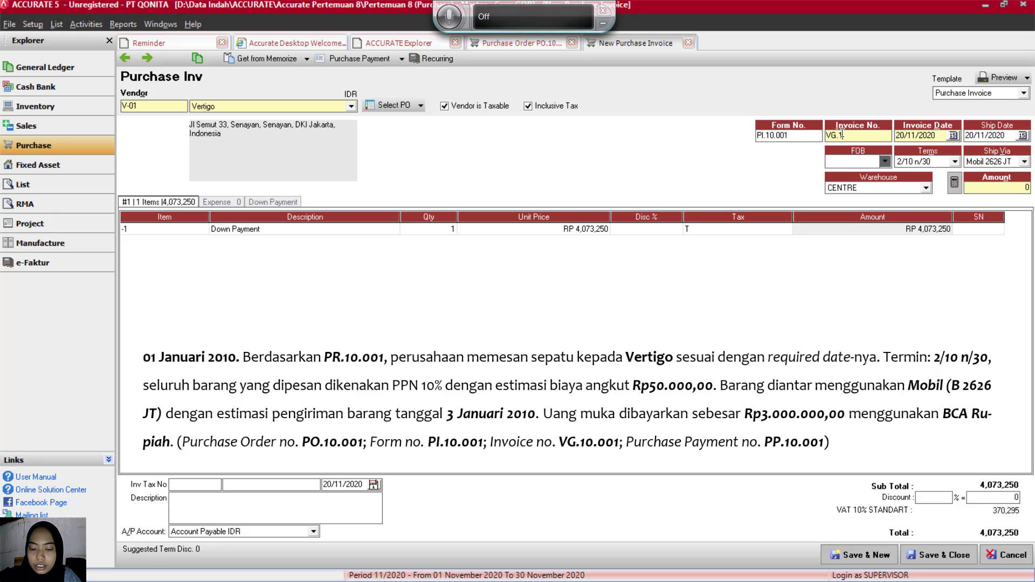
{"action": "type", "text": "0.00"}
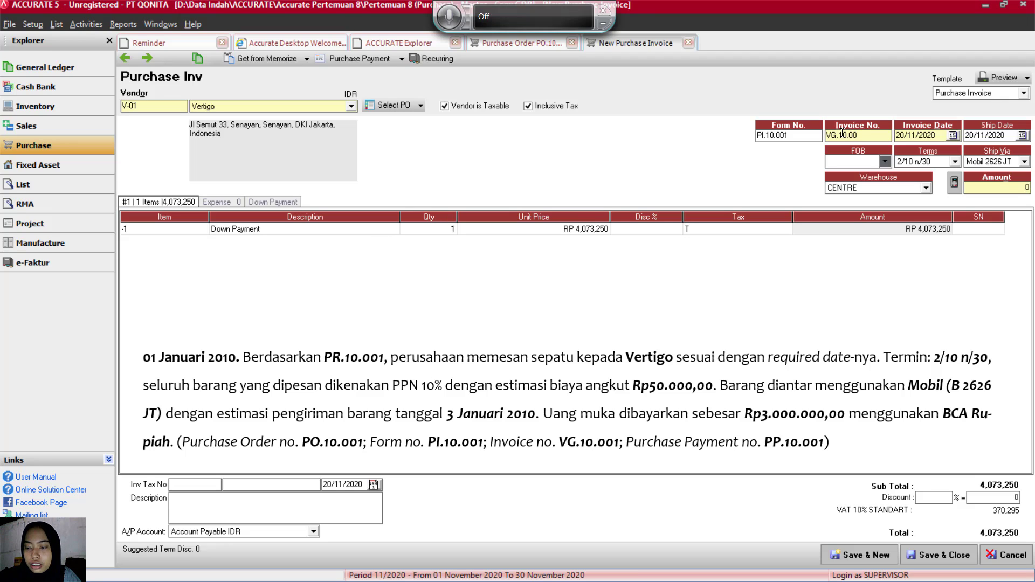
{"action": "type", "text": "1"}
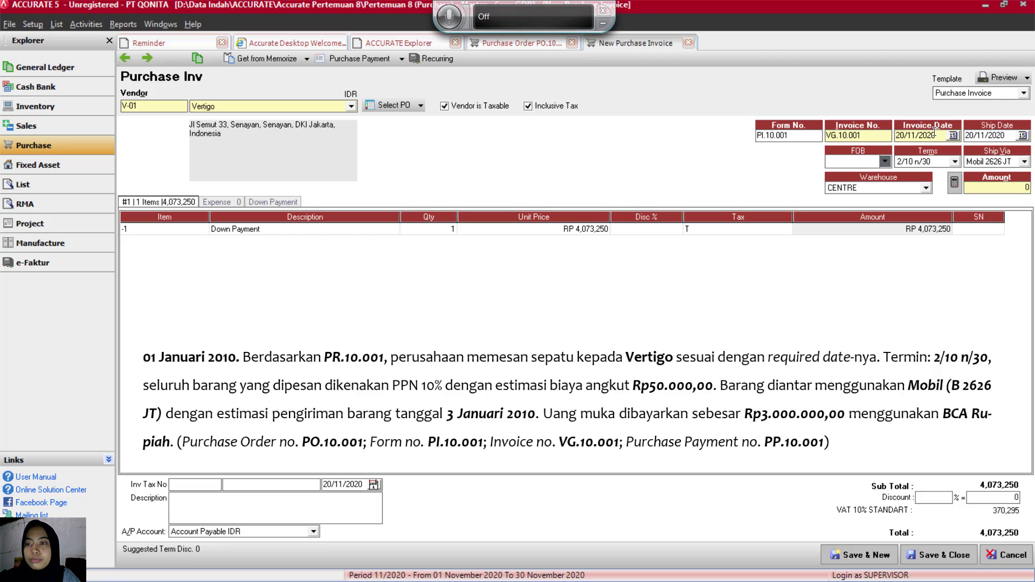
{"action": "left_click_drag", "start_coordinate": [943, 134], "coordinate": [896, 135]}
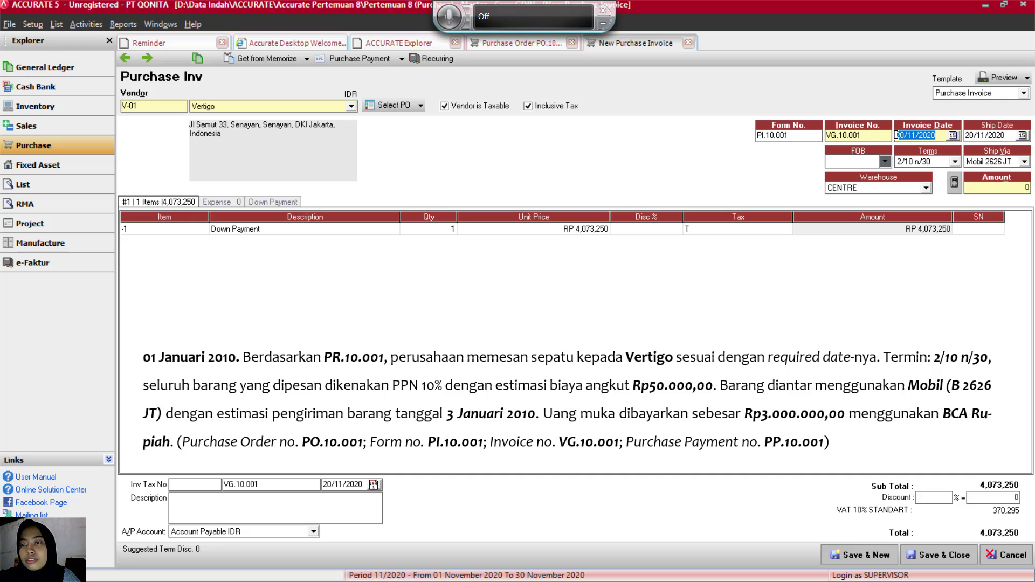
{"action": "type", "text": "01/01/"}
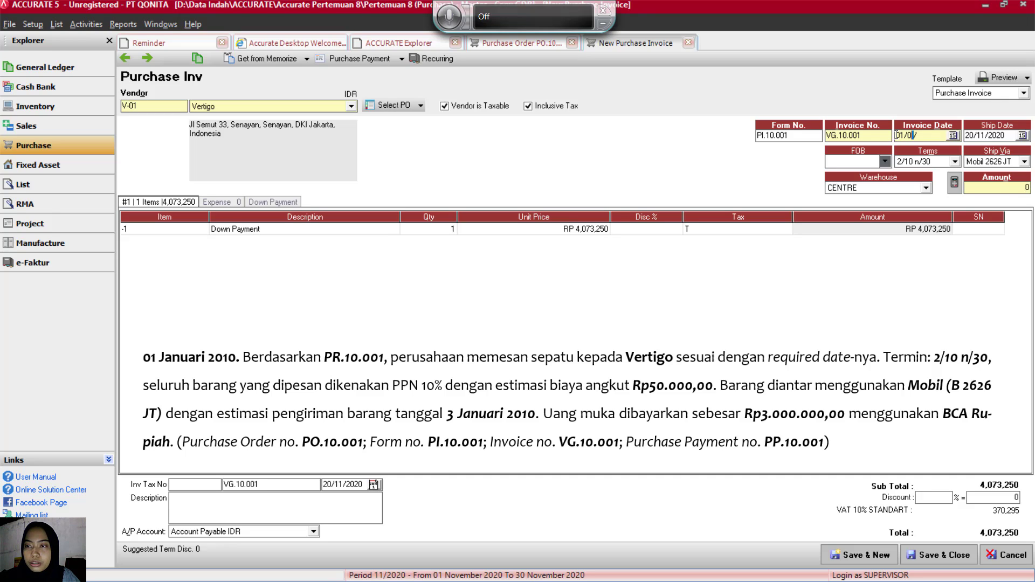
{"action": "type", "text": "2010"}
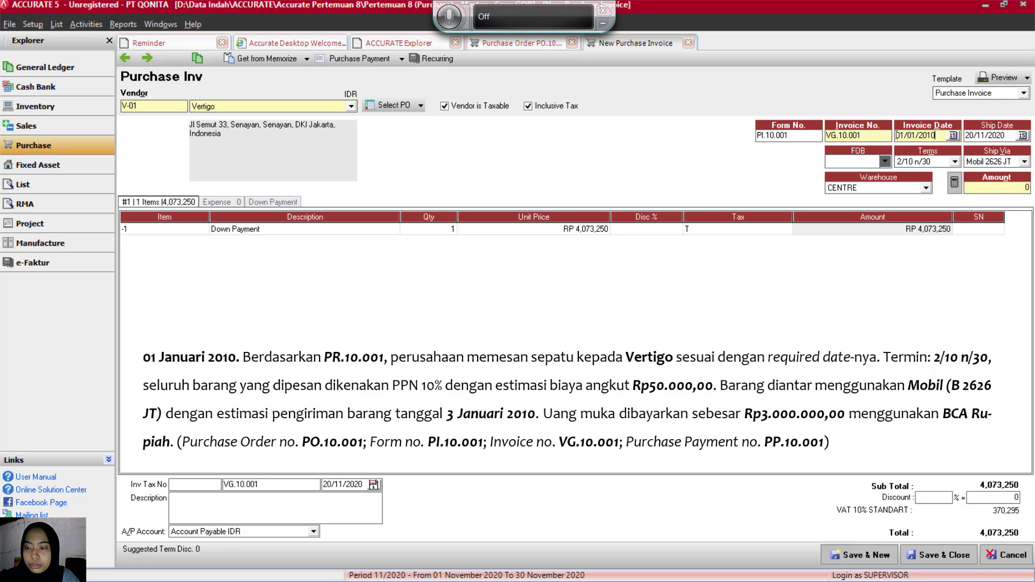
Step: Set the ship date of the down payment invoice to 03/01/2010
{"action": "left_click", "coordinate": [1012, 136]}
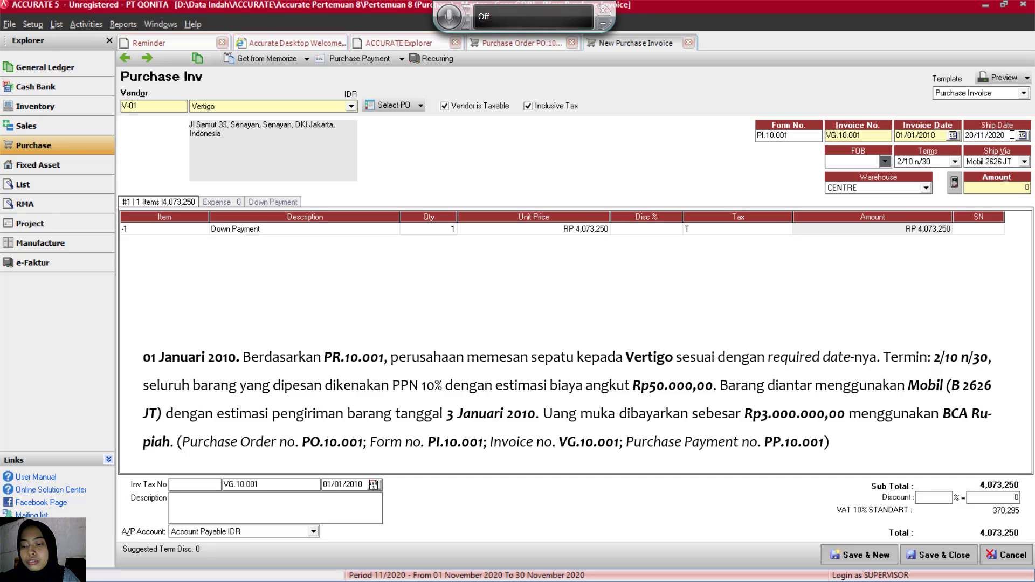
{"action": "key", "text": "BackSpace"}
{"action": "key", "text": "BackSpace"}
{"action": "key", "text": "BackSpace"}
{"action": "key", "text": "BackSpace"}
{"action": "key", "text": "BackSpace"}
{"action": "key", "text": "BackSpace"}
{"action": "key", "text": "BackSpace"}
{"action": "key", "text": "BackSpace"}
{"action": "key", "text": "BackSpace"}
{"action": "key", "text": "BackSpace"}
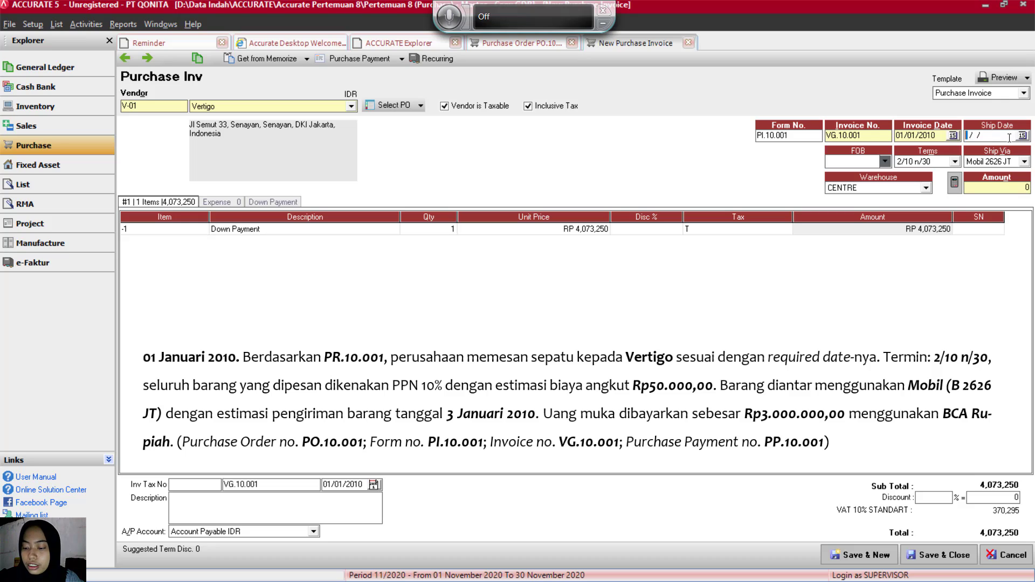
{"action": "type", "text": "03/1"}
{"action": "key", "text": "BackSpace"}
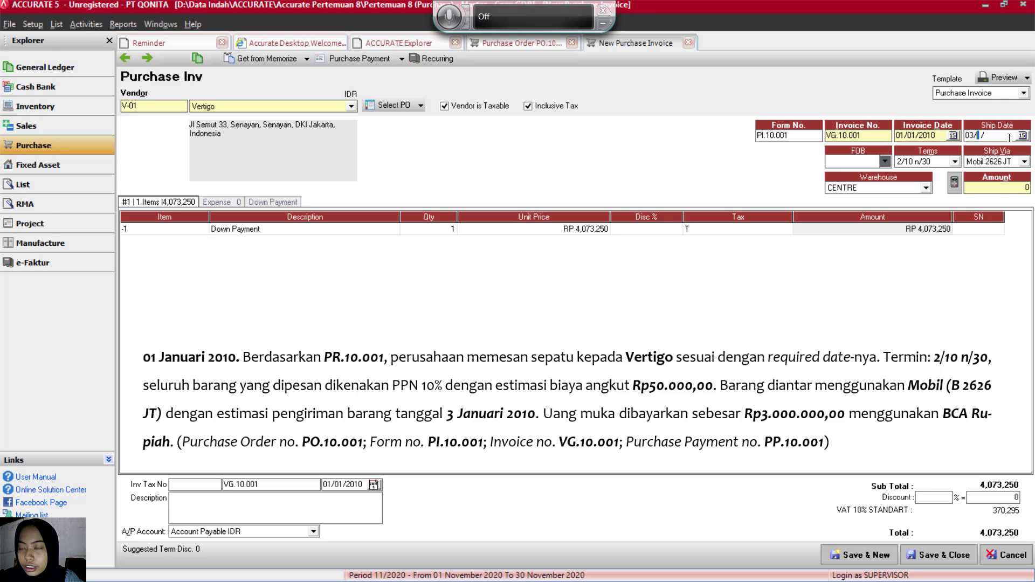
{"action": "type", "text": "01/201"}
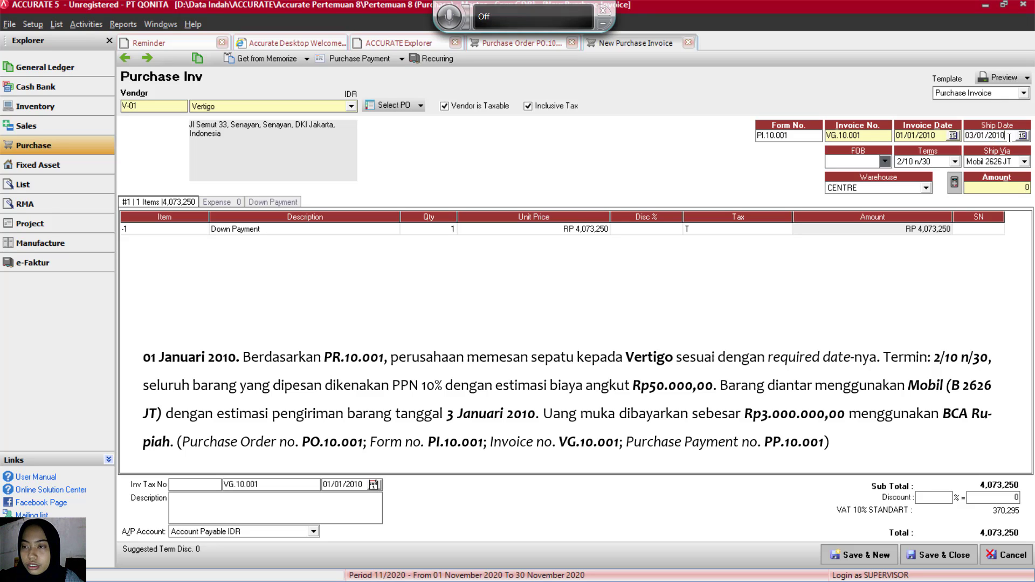
{"action": "type", "text": "0"}
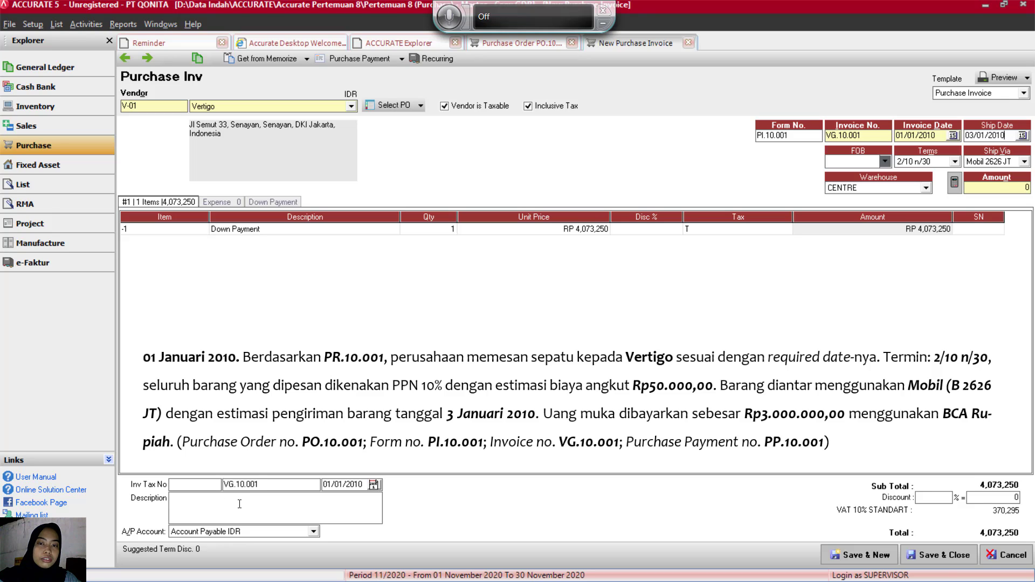
Step: Set the unit price of the Down Payment line to 3,000,000
{"action": "left_click", "coordinate": [600, 228]}
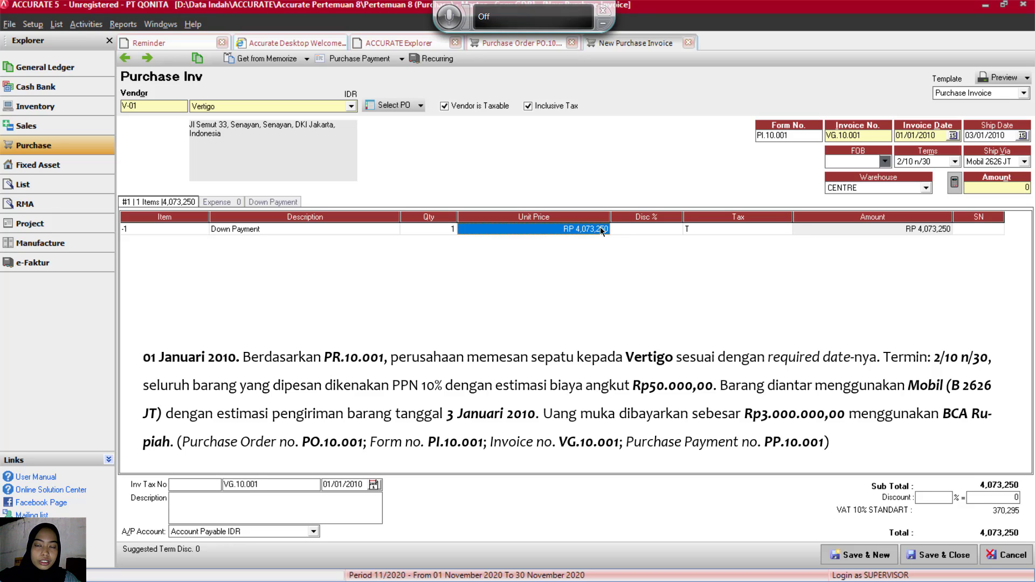
{"action": "left_click", "coordinate": [602, 230]}
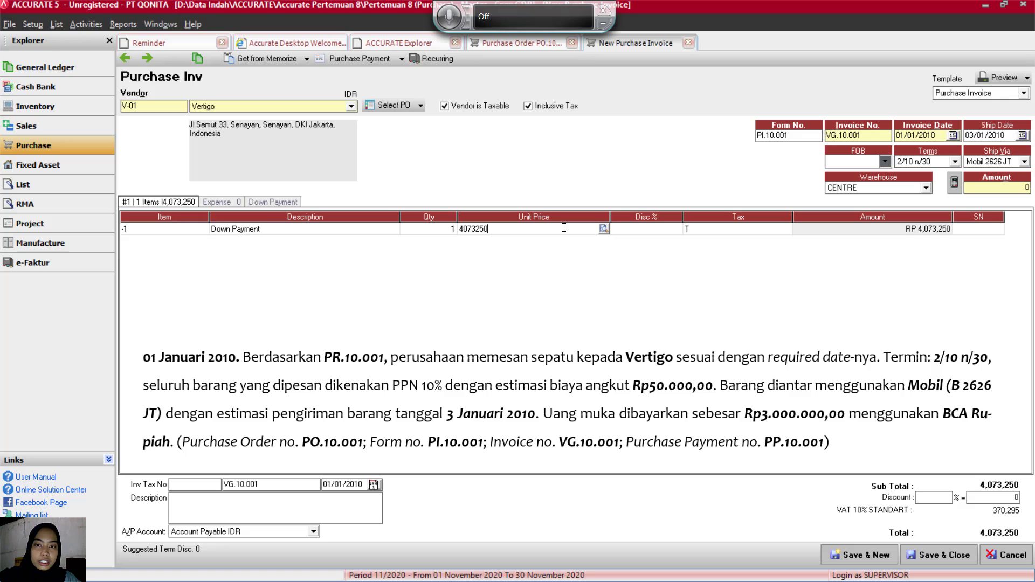
{"action": "key", "text": "BackSpace"}
{"action": "key", "text": "BackSpace"}
{"action": "key", "text": "BackSpace"}
{"action": "key", "text": "BackSpace"}
{"action": "key", "text": "BackSpace"}
{"action": "key", "text": "BackSpace"}
{"action": "key", "text": "BackSpace"}
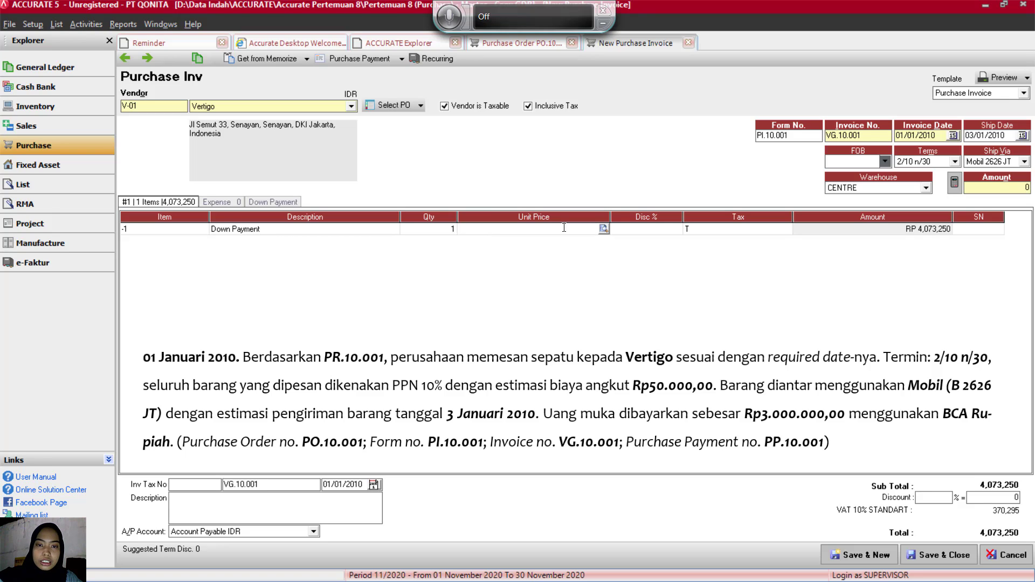
{"action": "type", "text": "3000000"}
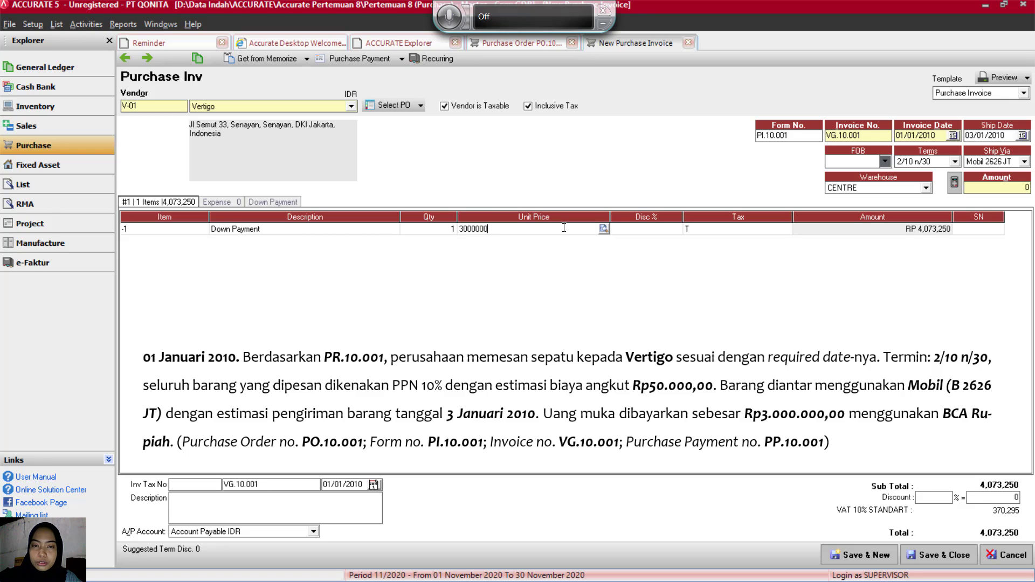
Step: Enter the description "T2. Tagihan Uang Muka atas sepatu dari vertigo" for the down payment invoice
{"action": "key", "text": "Tab"}
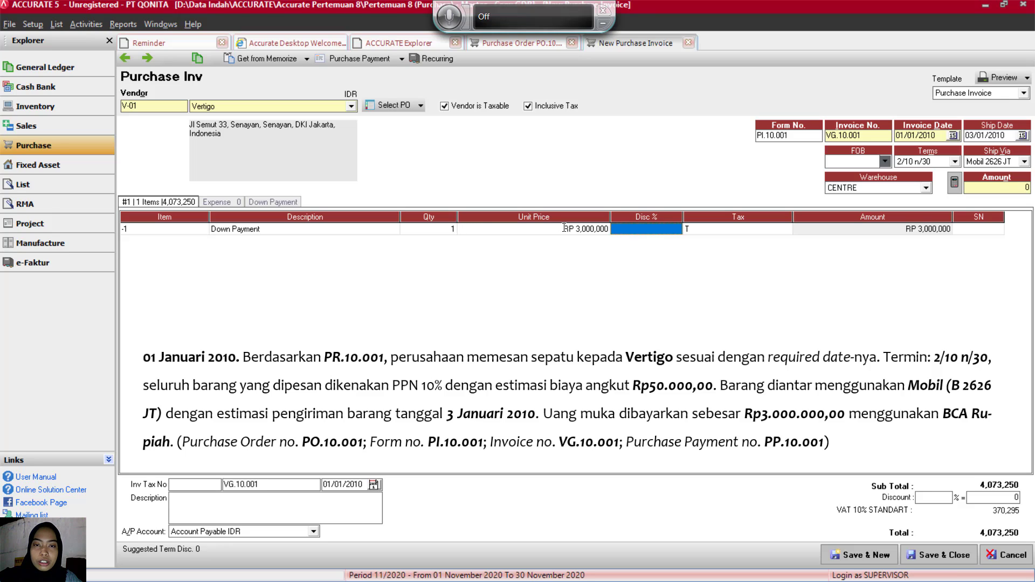
{"action": "left_click", "coordinate": [223, 505]}
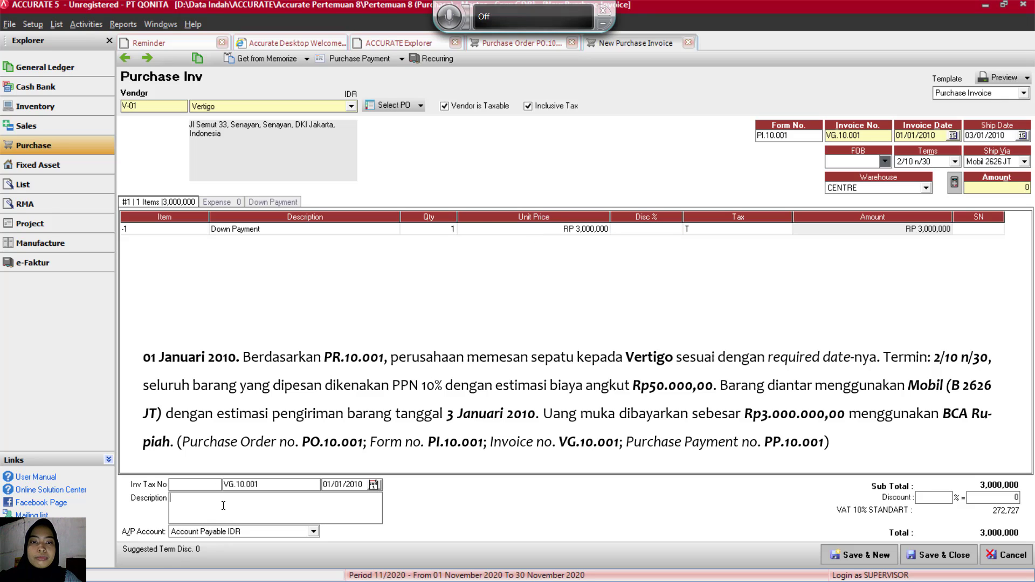
{"action": "type", "text": "T"}
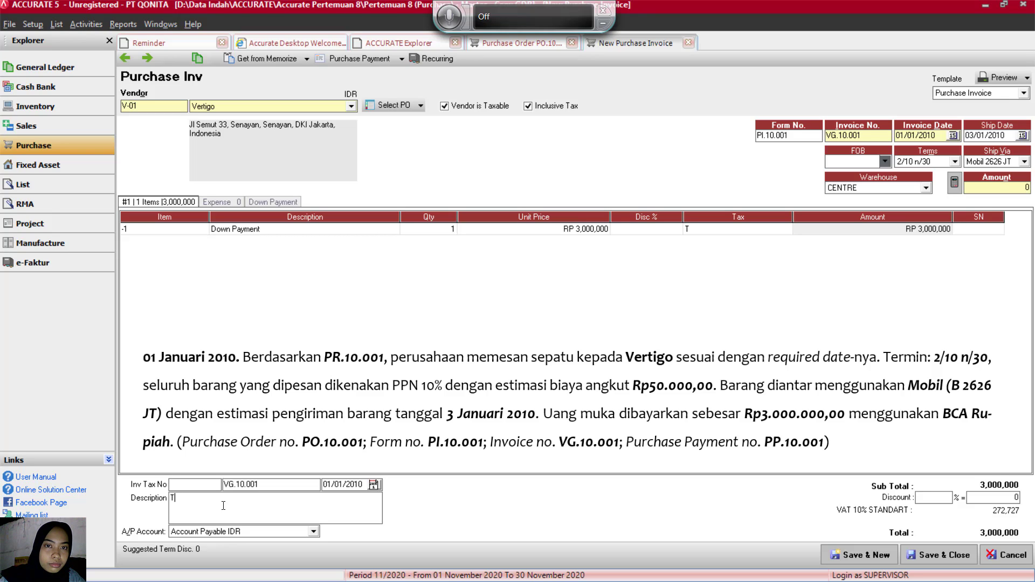
{"action": "type", "text": "2. "}
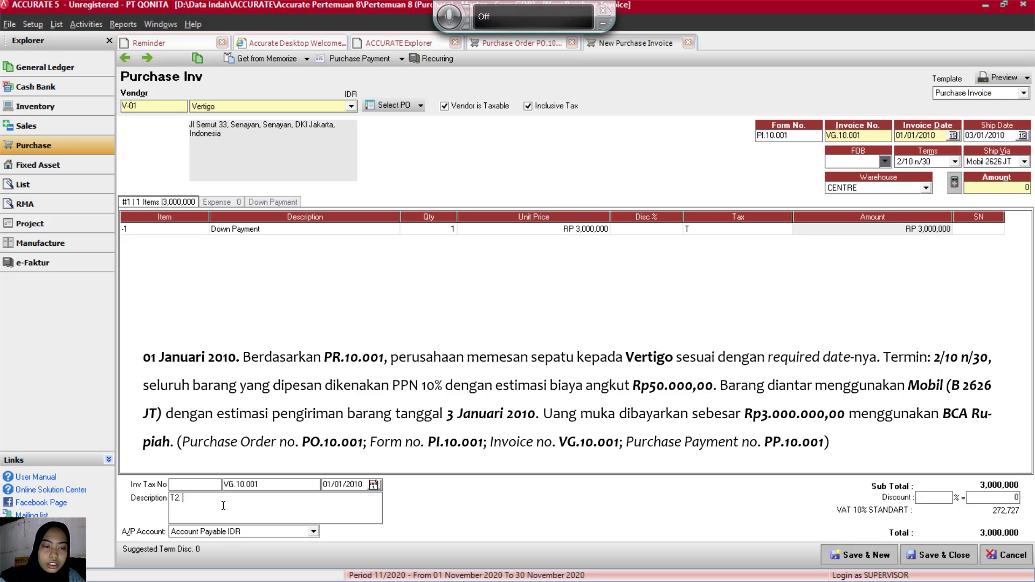
{"action": "type", "text": "Ta"}
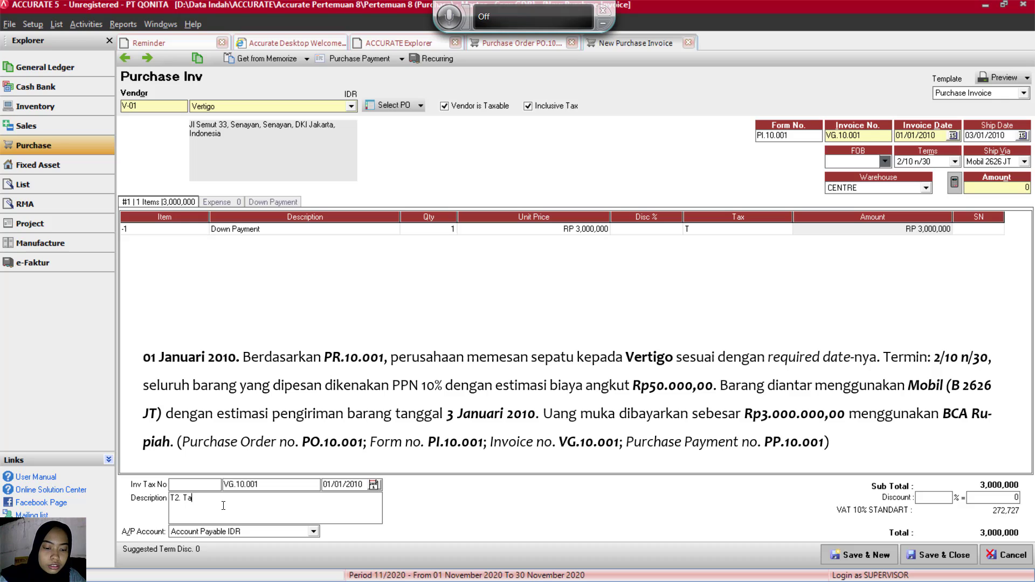
{"action": "type", "text": "gihan U"}
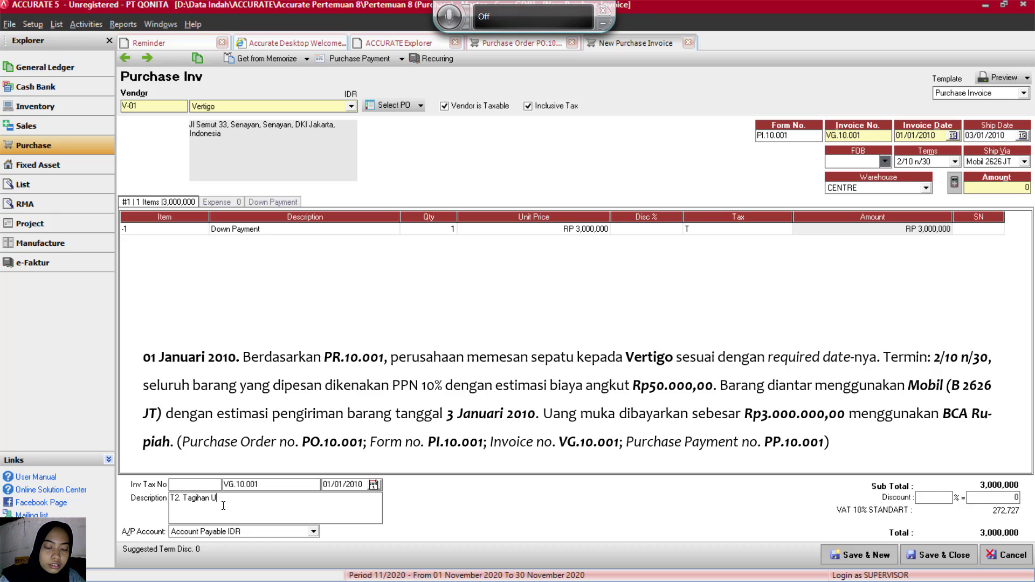
{"action": "type", "text": "ang Muka Ke"}
{"action": "key", "text": "BackSpace"}
{"action": "key", "text": "BackSpace"}
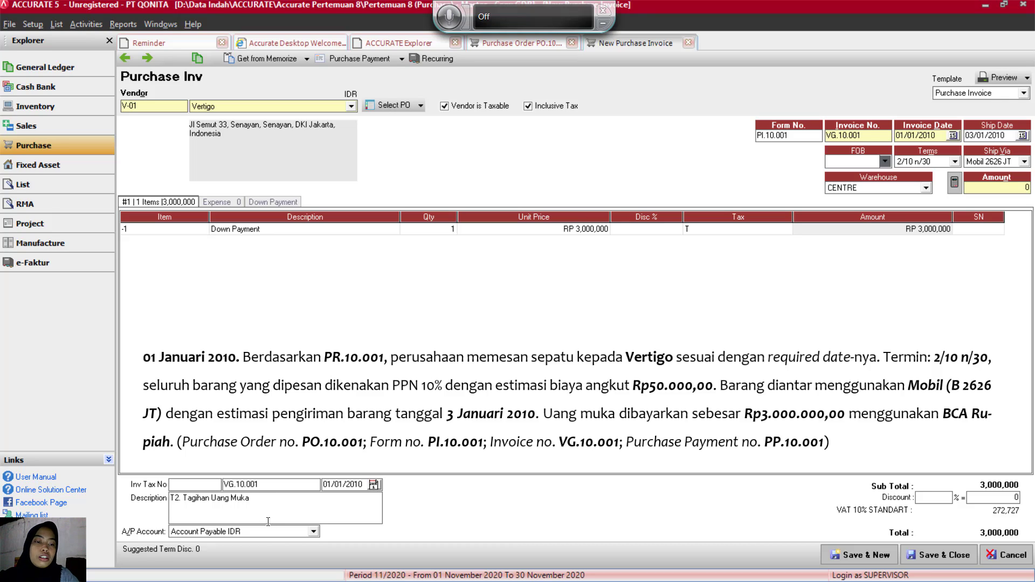
{"action": "type", "text": "atas B"}
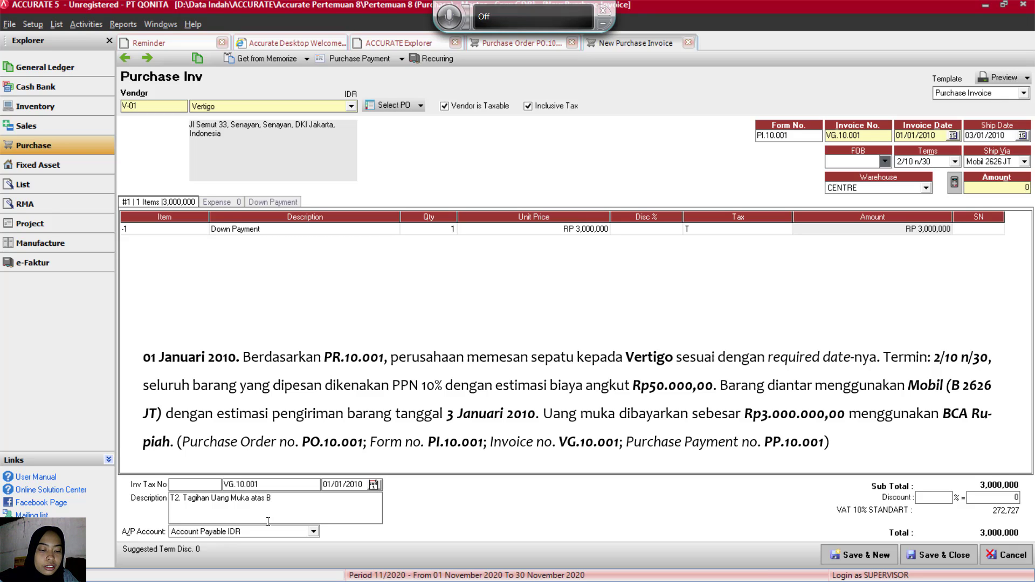
{"action": "key", "text": "BackSpace"}
{"action": "type", "text": "sepatu"}
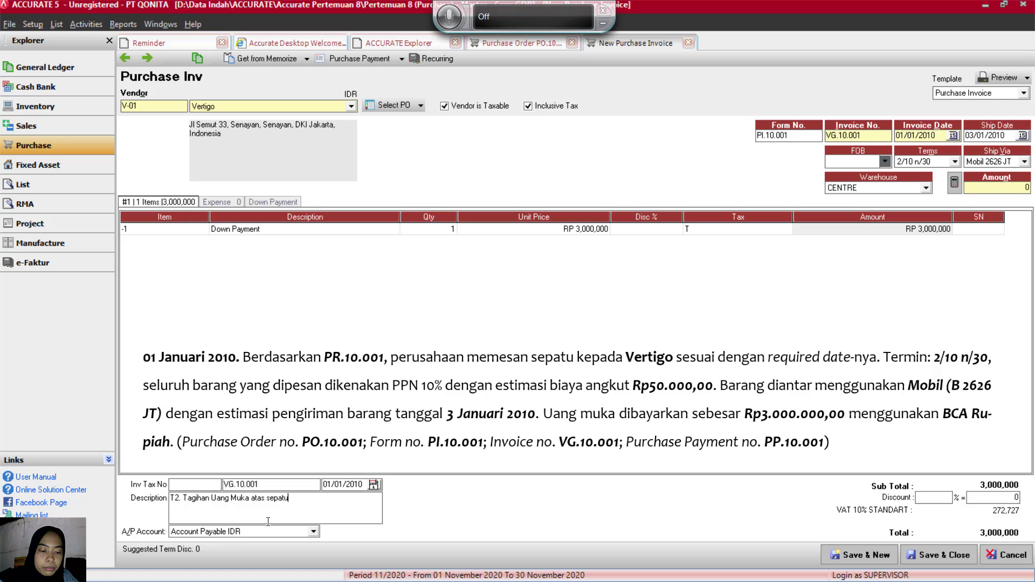
{"action": "type", "text": " daro"}
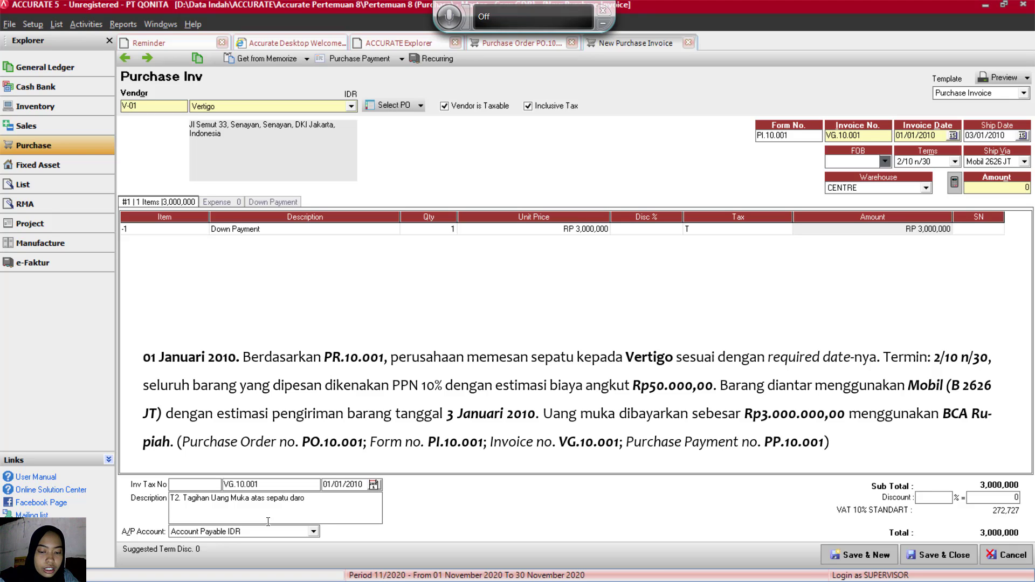
{"action": "key", "text": "BackSpace"}
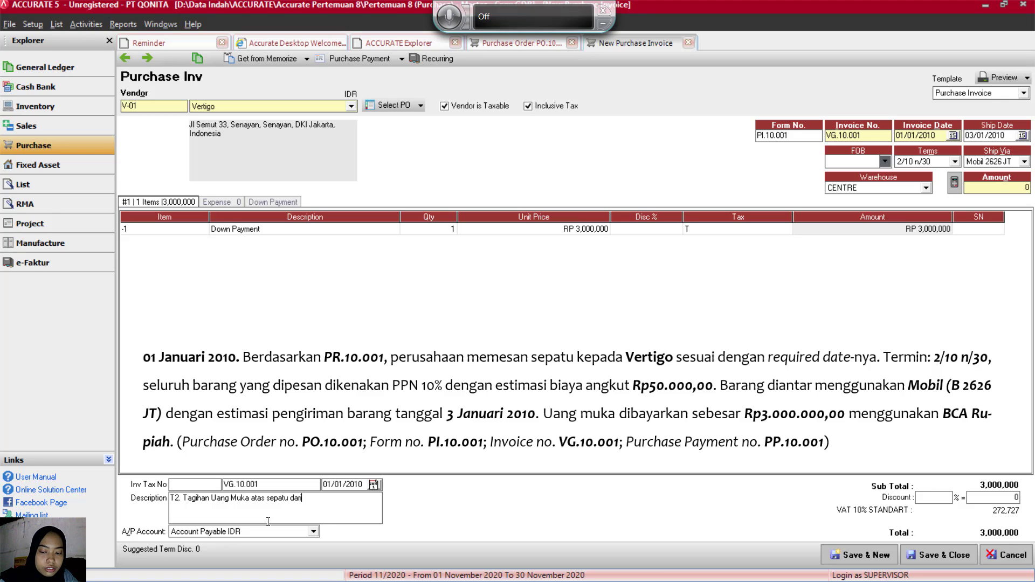
{"action": "type", "text": "i vertigo"}
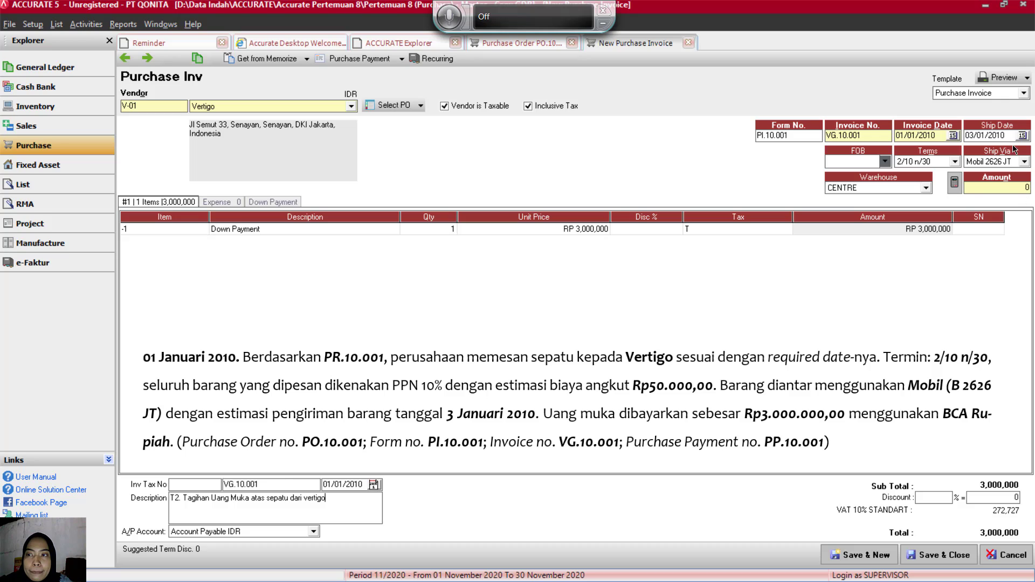
Step: Calculate the down payment invoice's amount from its total, and save and close the invoice and its purchase order
{"action": "left_click", "coordinate": [953, 185]}
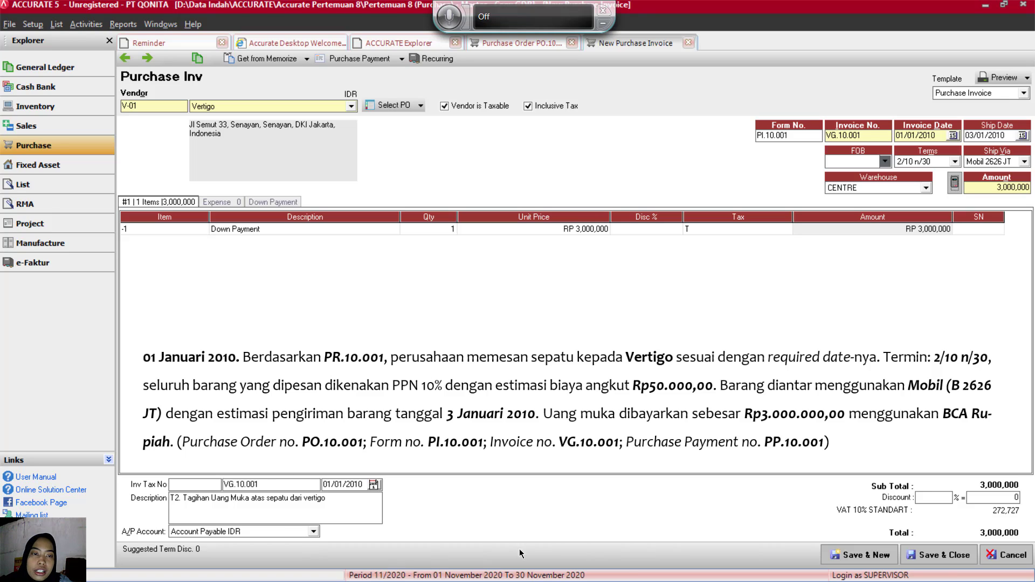
{"action": "left_click", "coordinate": [926, 563]}
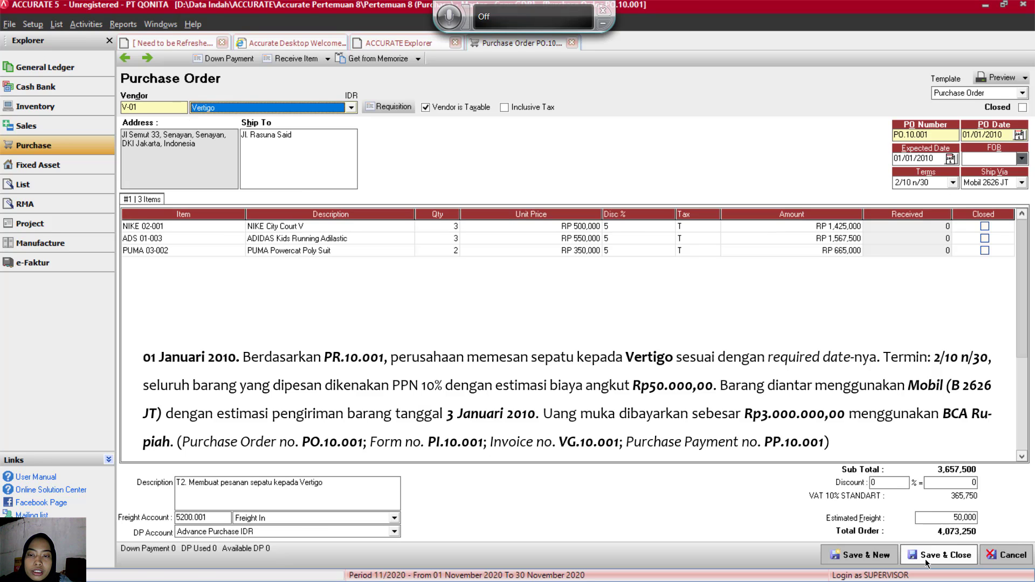
{"action": "left_click", "coordinate": [926, 561]}
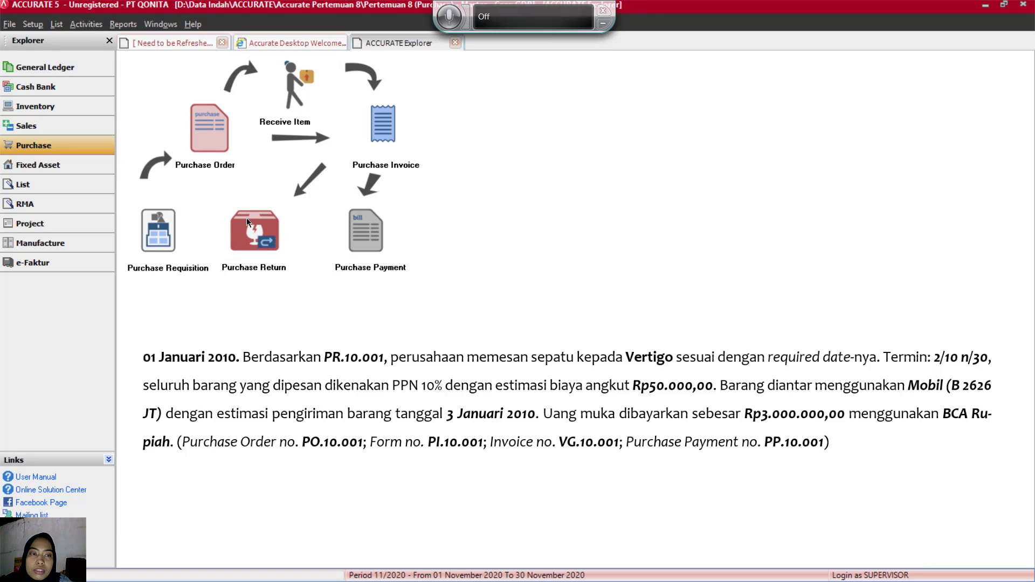
Step: Start a new purchase payment for the vendor Vertigo
{"action": "left_click", "coordinate": [355, 241]}
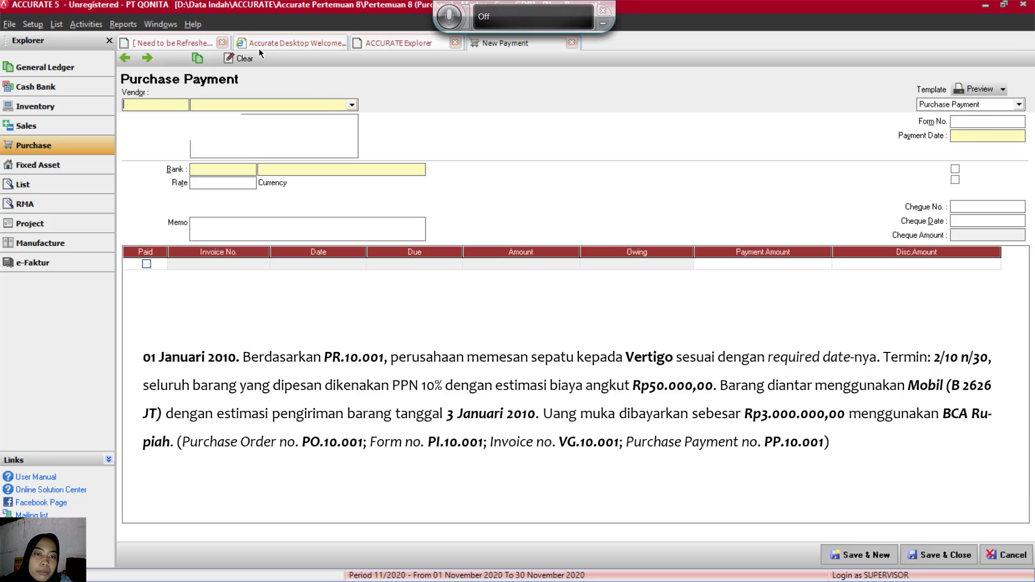
{"action": "left_click", "coordinate": [352, 106]}
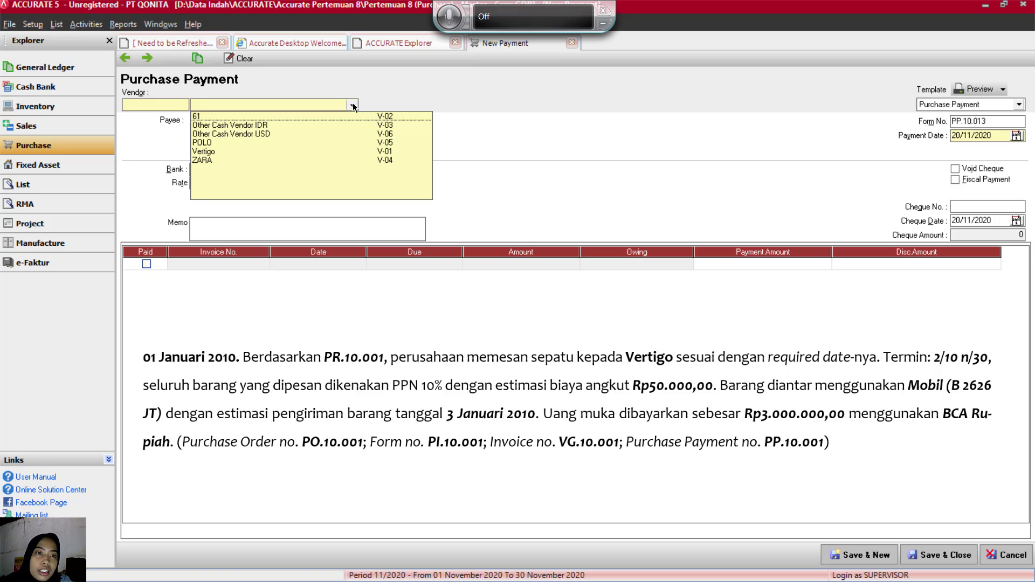
{"action": "left_click", "coordinate": [202, 151]}
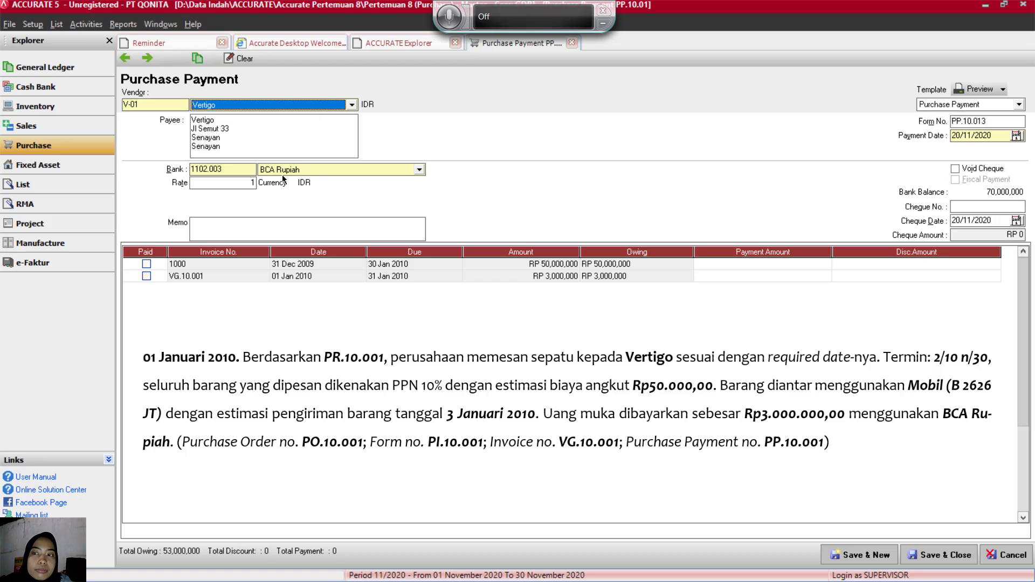
Step: Set the purchase payment's form number to PP.10.001 and its payment date to 01/01/2010
{"action": "left_click", "coordinate": [989, 122]}
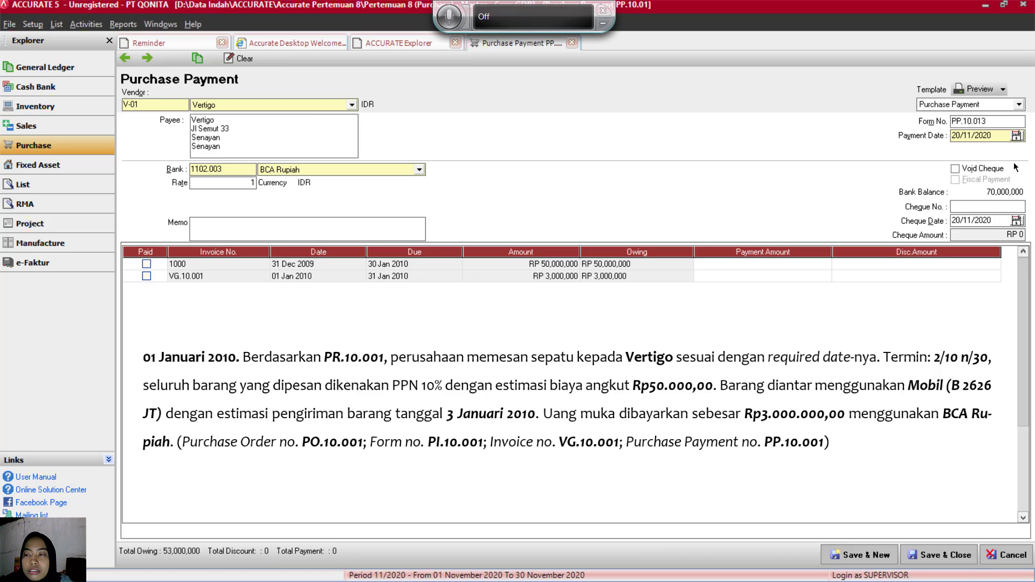
{"action": "key", "text": "BackSpace"}
{"action": "key", "text": "BackSpace"}
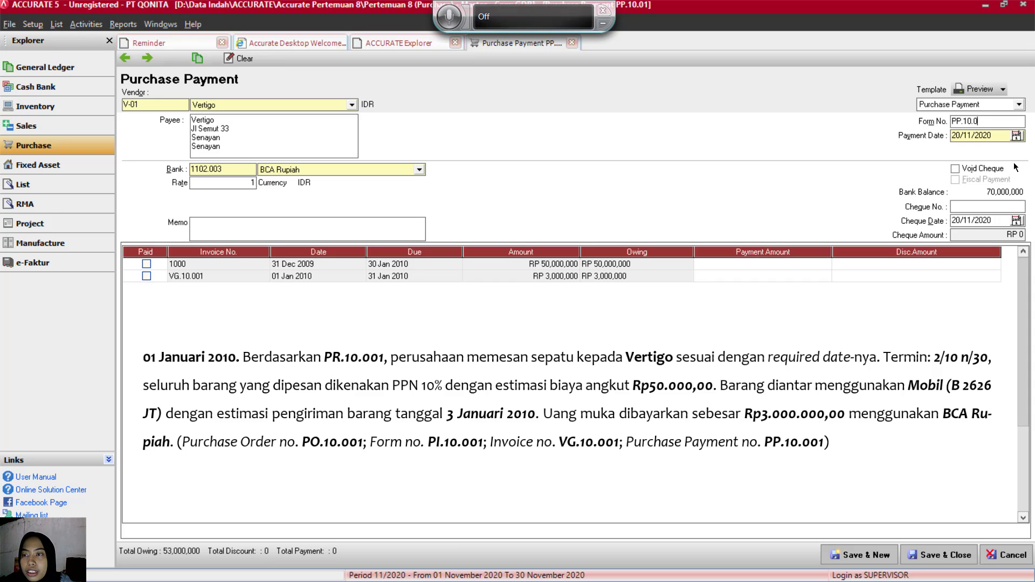
{"action": "type", "text": "01"}
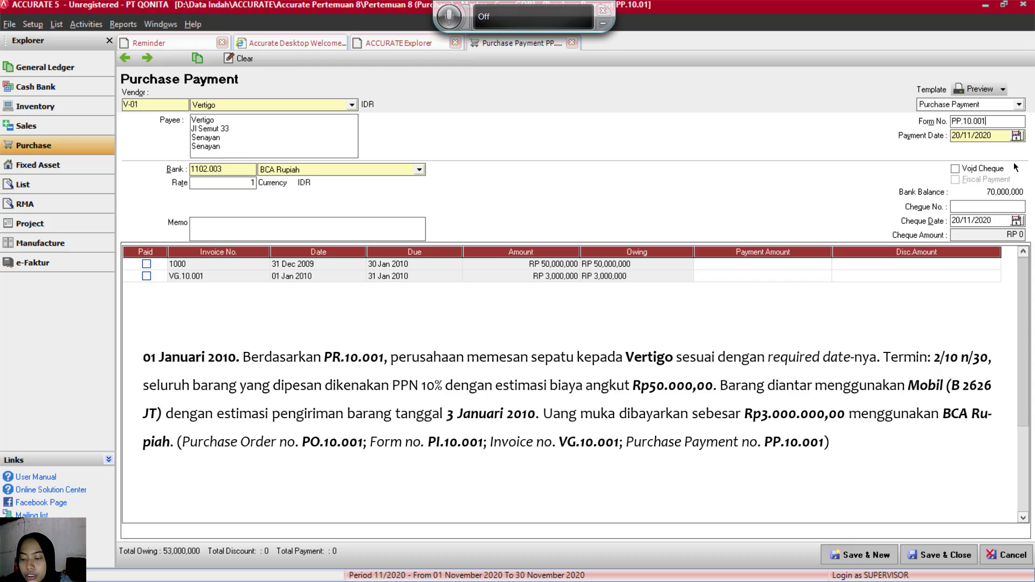
{"action": "key", "text": "Tab"}
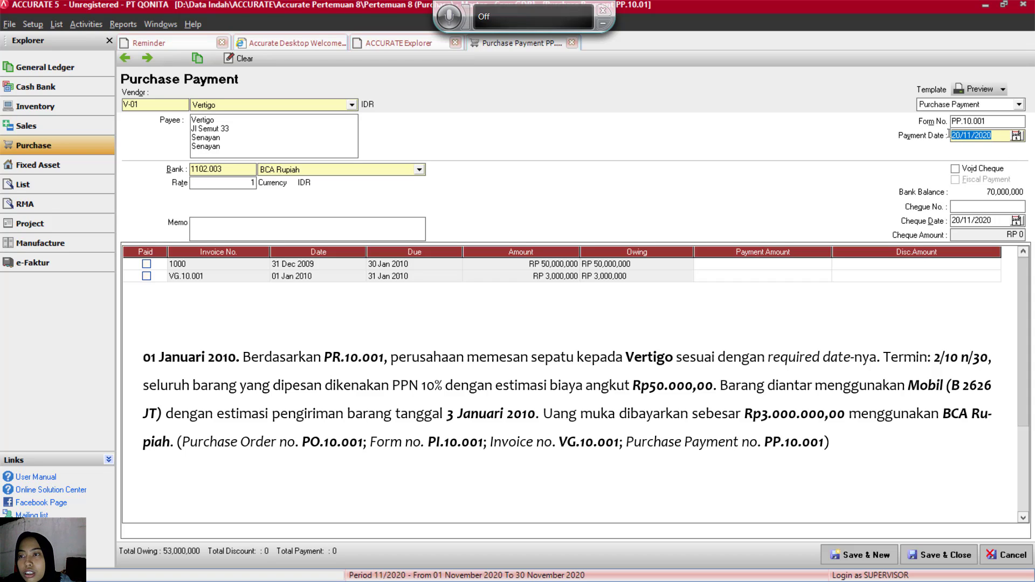
{"action": "type", "text": "01/01/"}
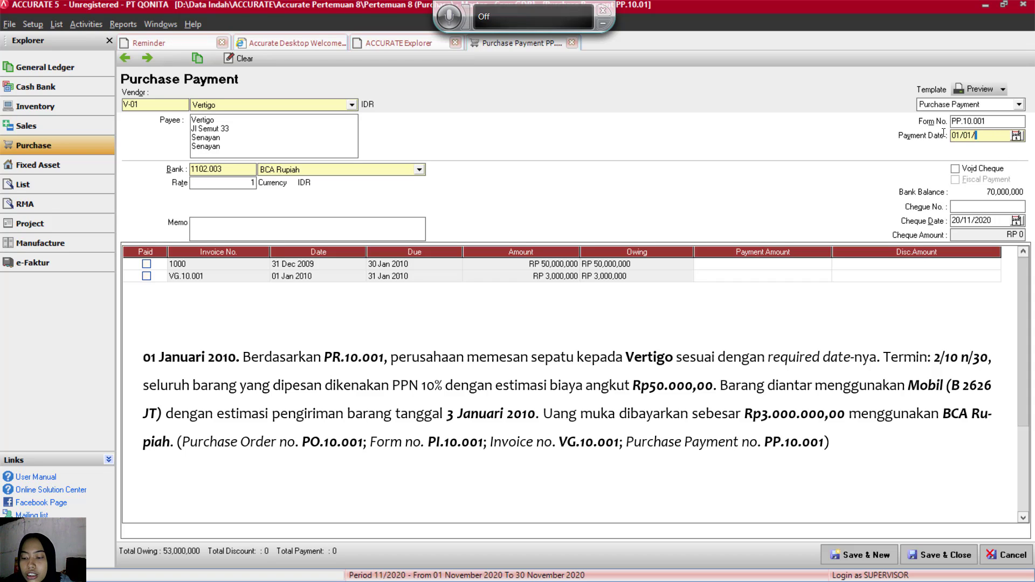
{"action": "type", "text": "2010"}
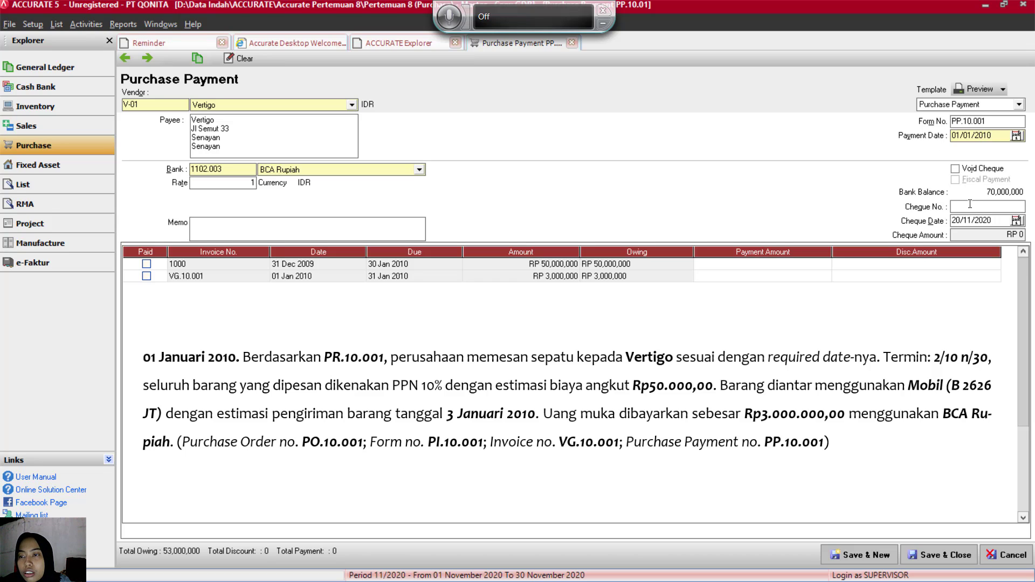
{"action": "key", "text": "Tab"}
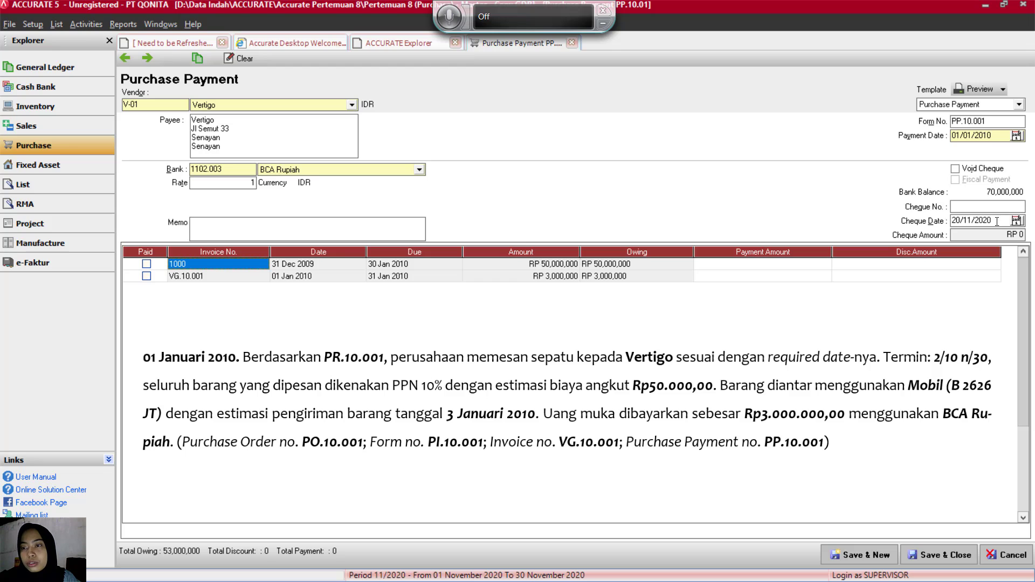
Step: Set the cheque date of the purchase payment to 01/01/2010
{"action": "left_click", "coordinate": [1002, 220]}
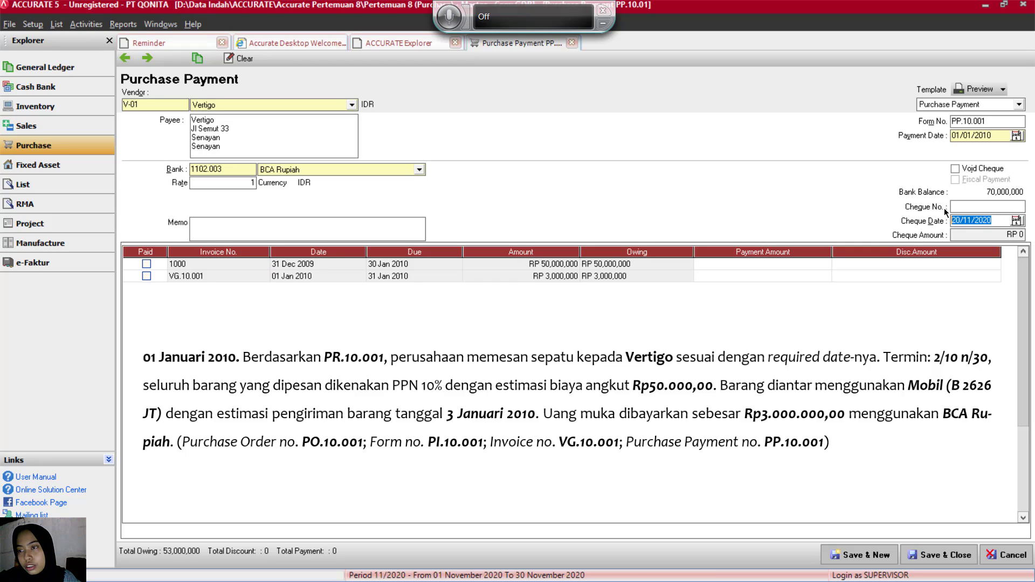
{"action": "type", "text": "01/01/2"}
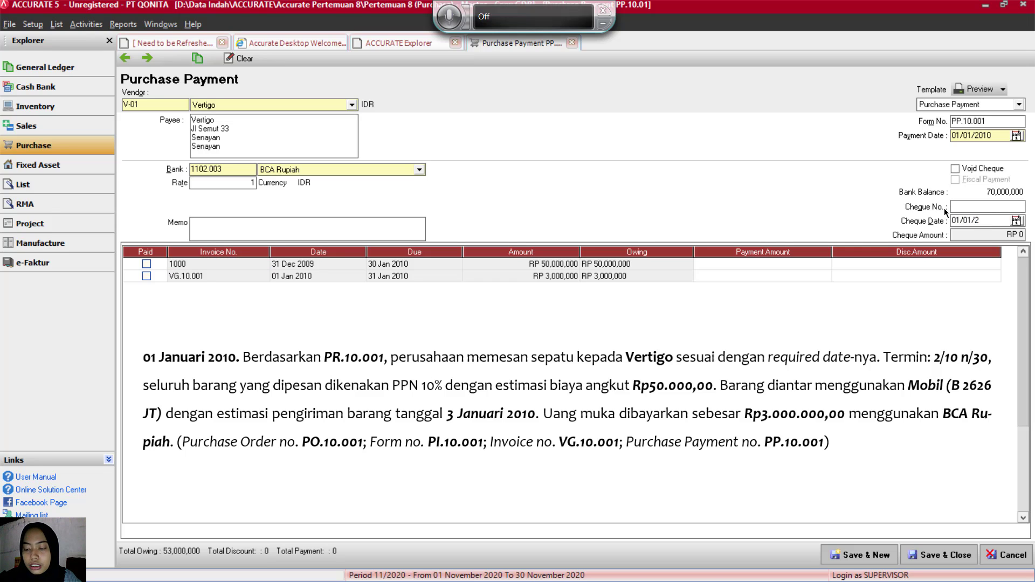
{"action": "type", "text": "201"}
{"action": "key", "text": "BackSpace"}
{"action": "key", "text": "BackSpace"}
{"action": "key", "text": "BackSpace"}
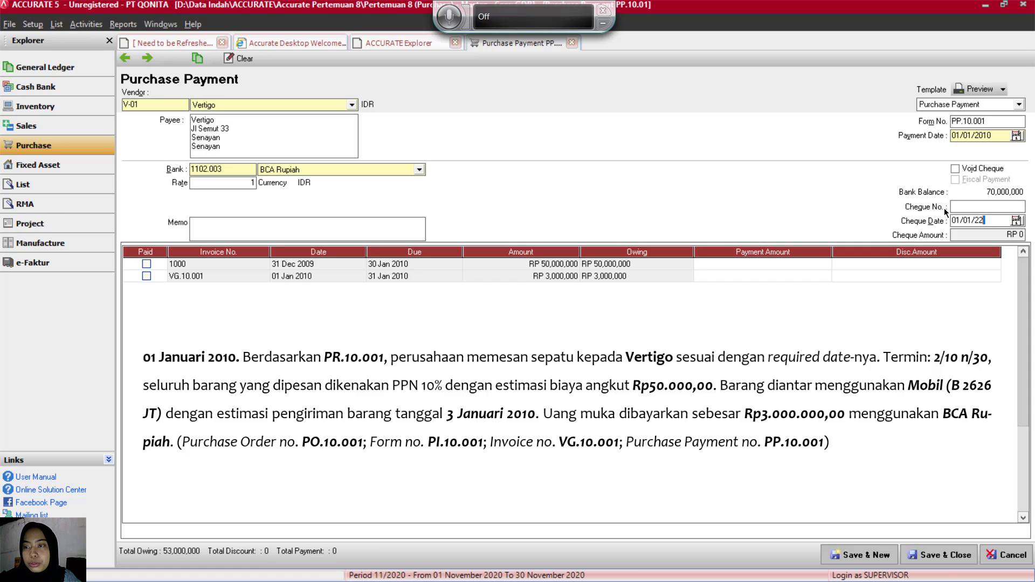
{"action": "type", "text": "010"}
Step: Enter the memo "T2. Membayar Uang Muka Kepada Vertigo" and mark invoice VG.10.001 as paid
{"action": "left_click", "coordinate": [276, 236]}
{"action": "type", "text": "T2"}
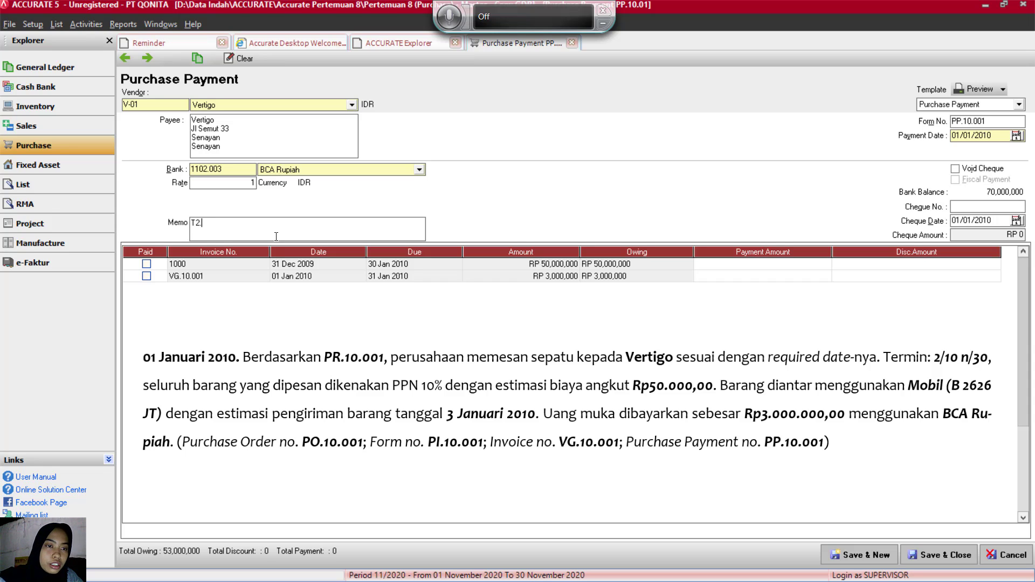
{"action": "type", "text": ". Membayar"}
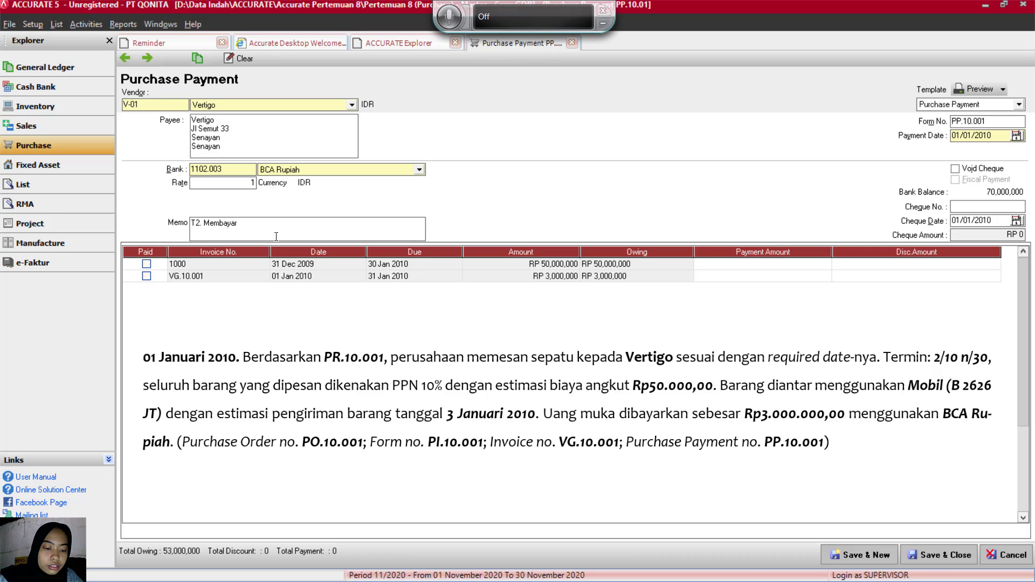
{"action": "type", "text": " Uang "}
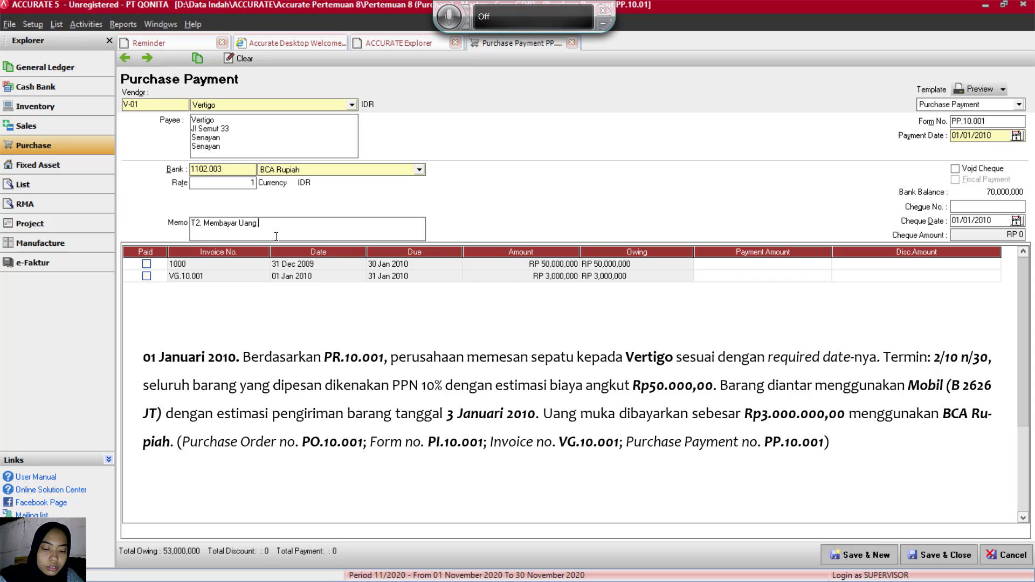
{"action": "type", "text": "Muka "}
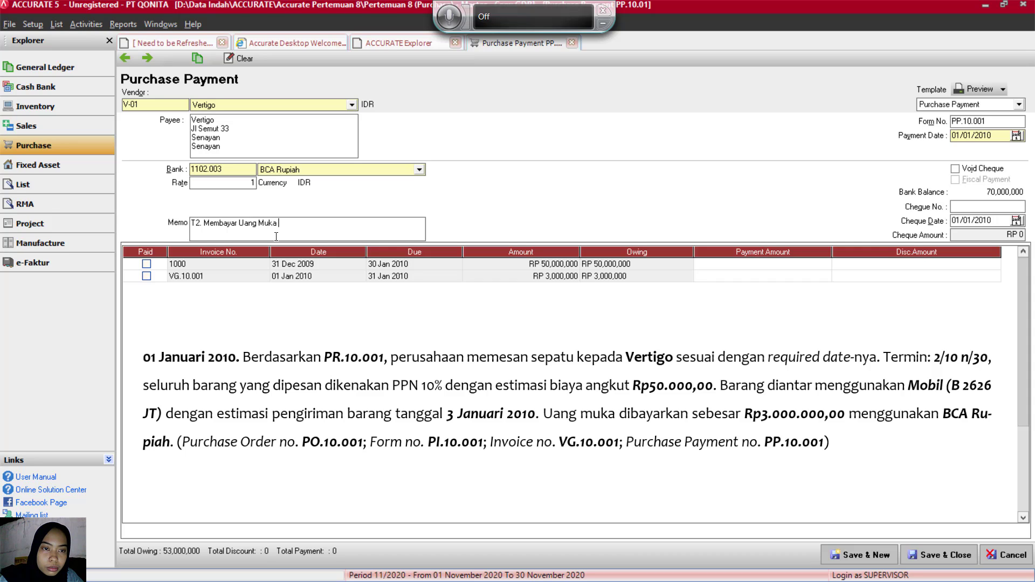
{"action": "type", "text": "Kepada Vert"}
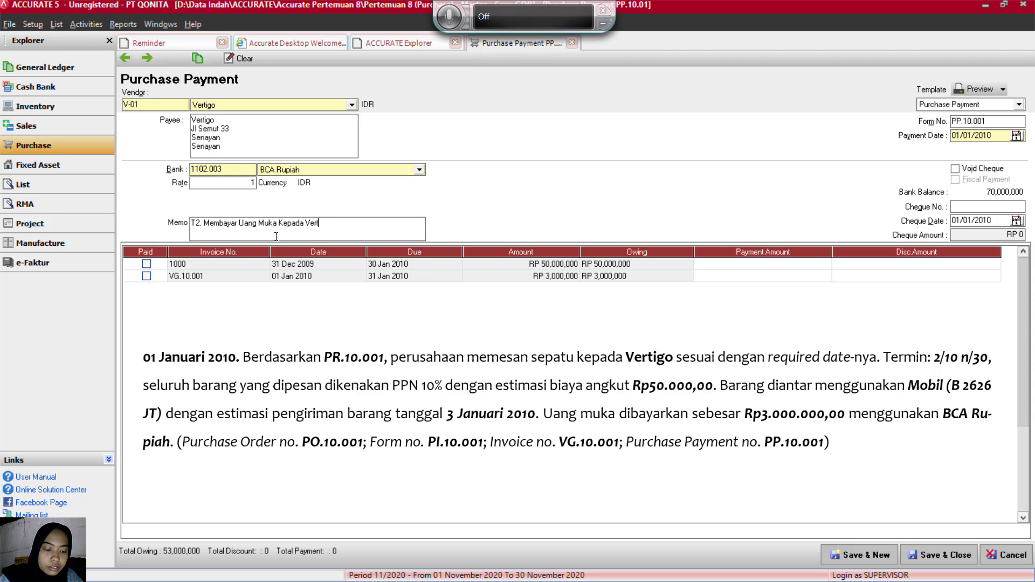
{"action": "type", "text": "igo"}
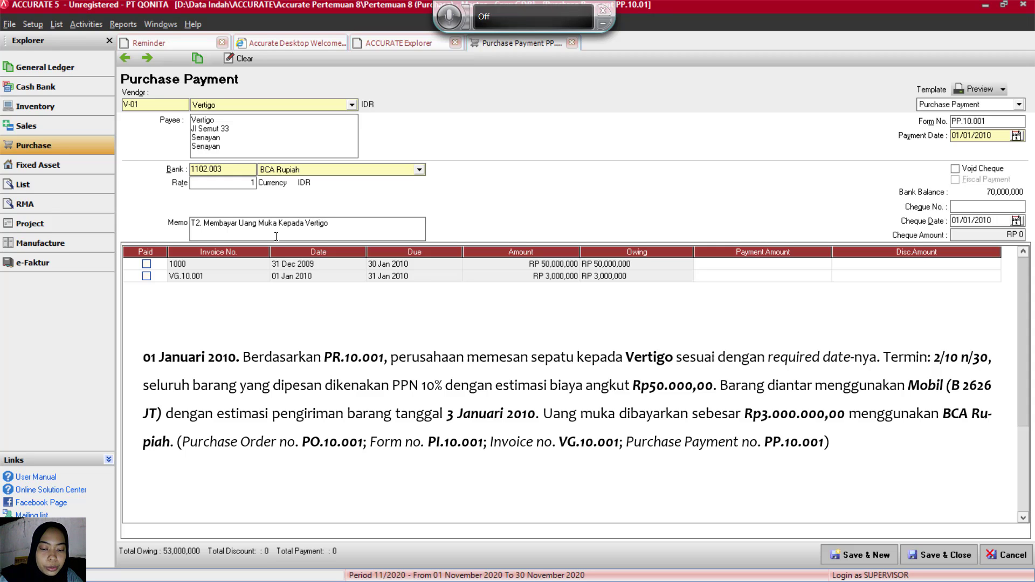
{"action": "left_click", "coordinate": [146, 277]}
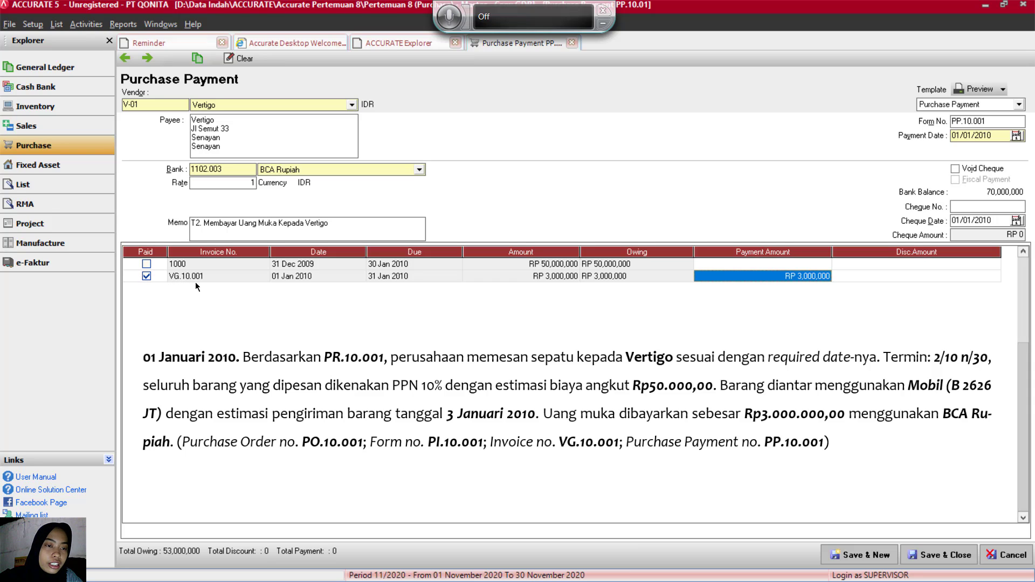
Step: Apply the 3,000,000 payment to invoice VG.10.001, then save and close the purchase payment
{"action": "left_click", "coordinate": [855, 276]}
{"action": "left_click", "coordinate": [338, 234]}
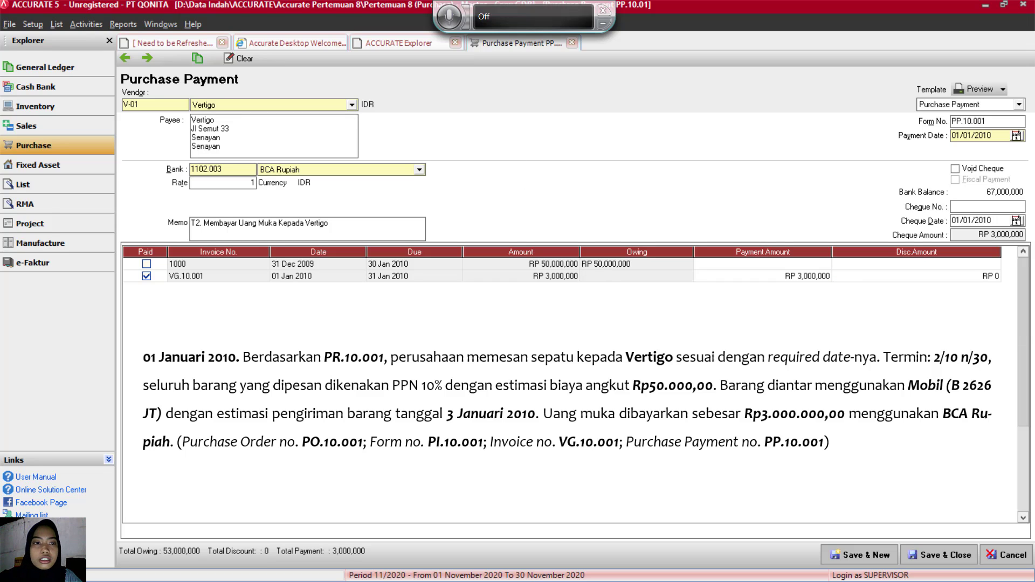
{"action": "left_click", "coordinate": [943, 556]}
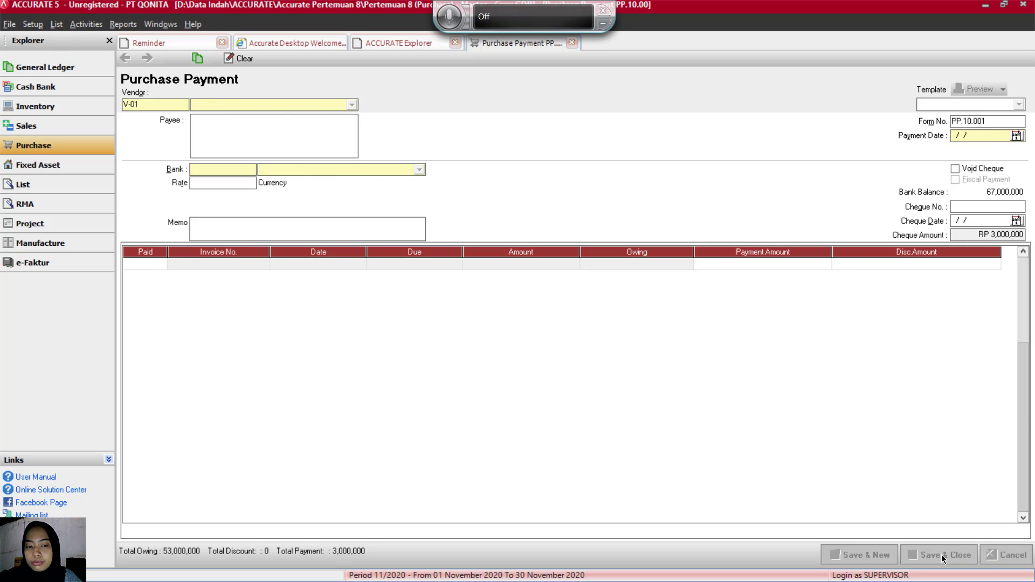
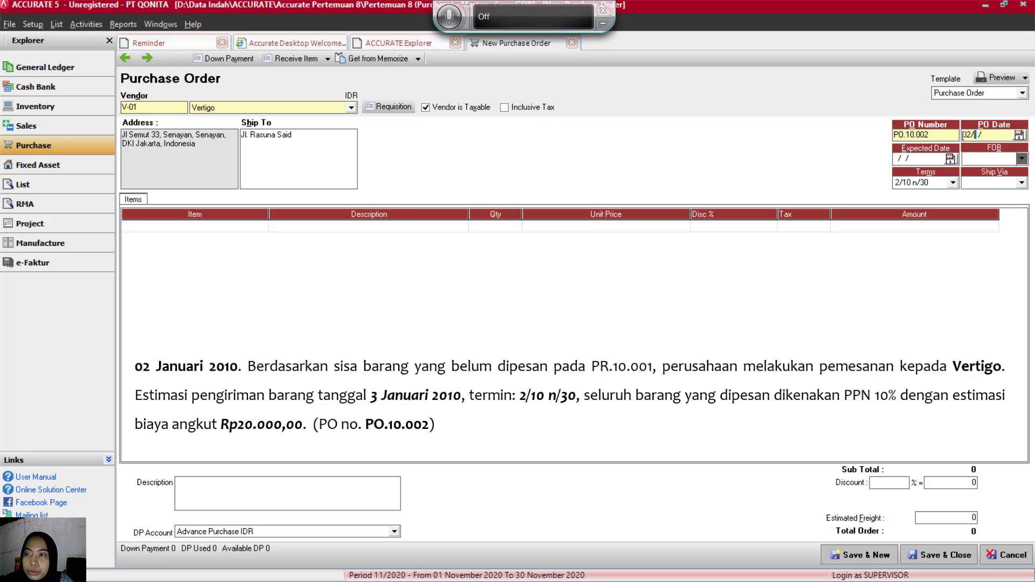
Step: Set the purchase order's PO date and expected date to 02/01/2010 and its shipping method to Mobil 2626 JT
{"action": "type", "text": "10"}
{"action": "left_click", "coordinate": [897, 159]}
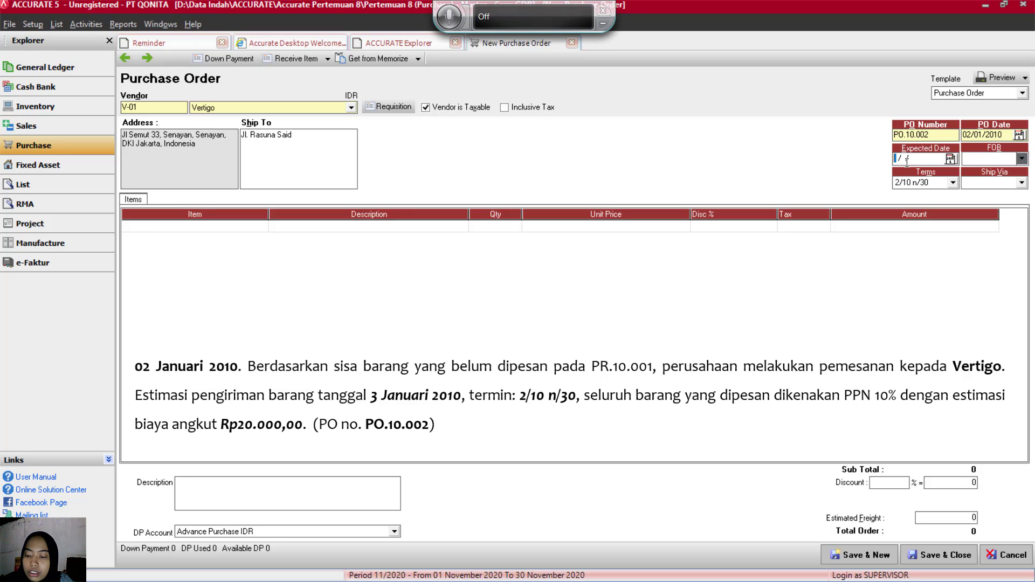
{"action": "type", "text": "02/01/20"}
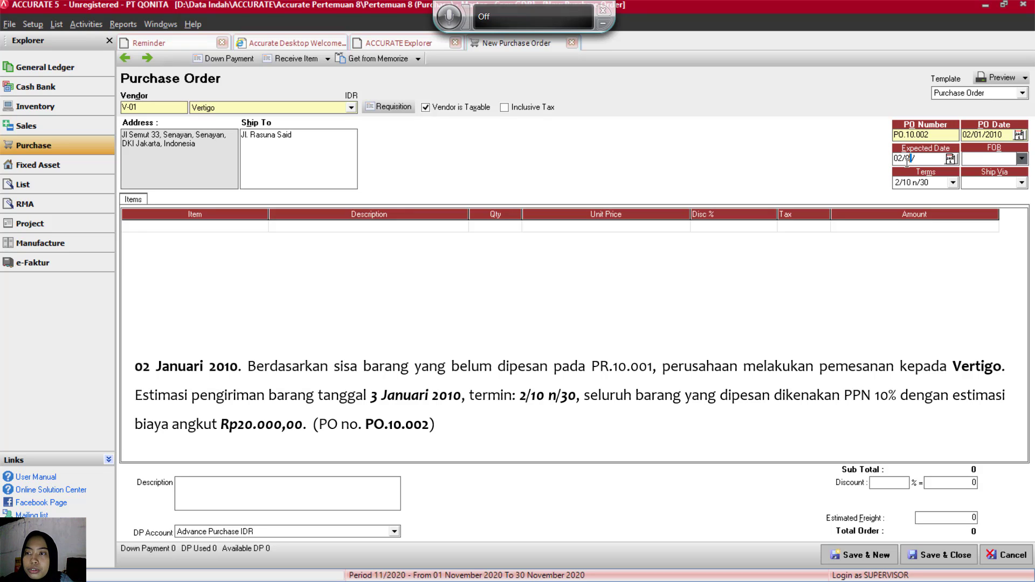
{"action": "type", "text": "10"}
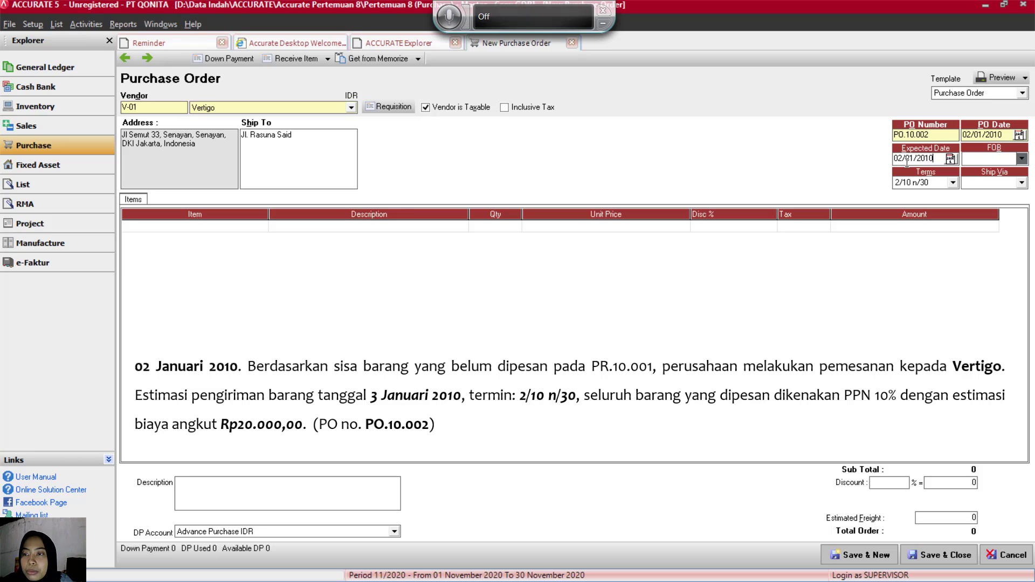
{"action": "left_click", "coordinate": [1022, 183]}
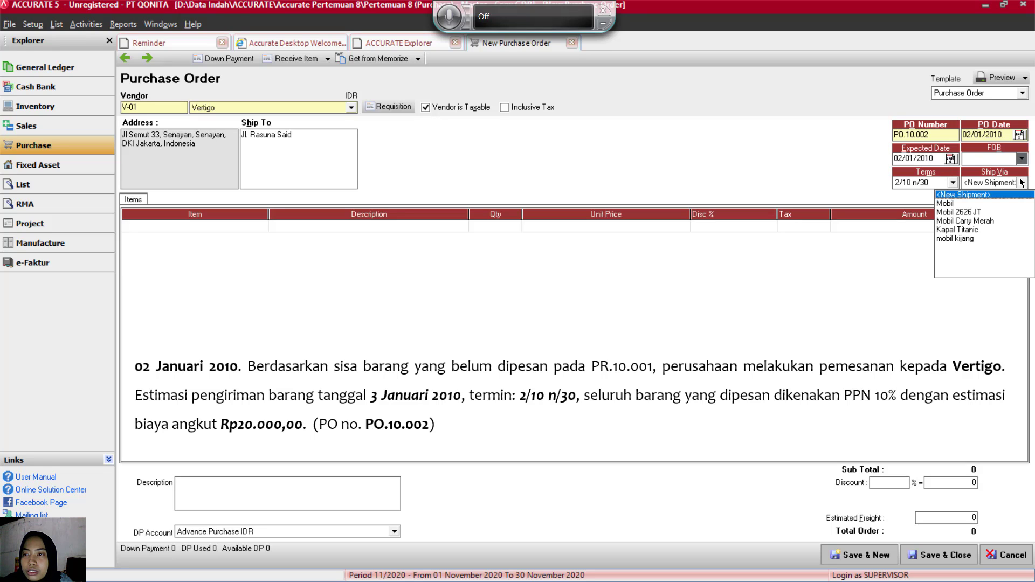
{"action": "left_click", "coordinate": [953, 213]}
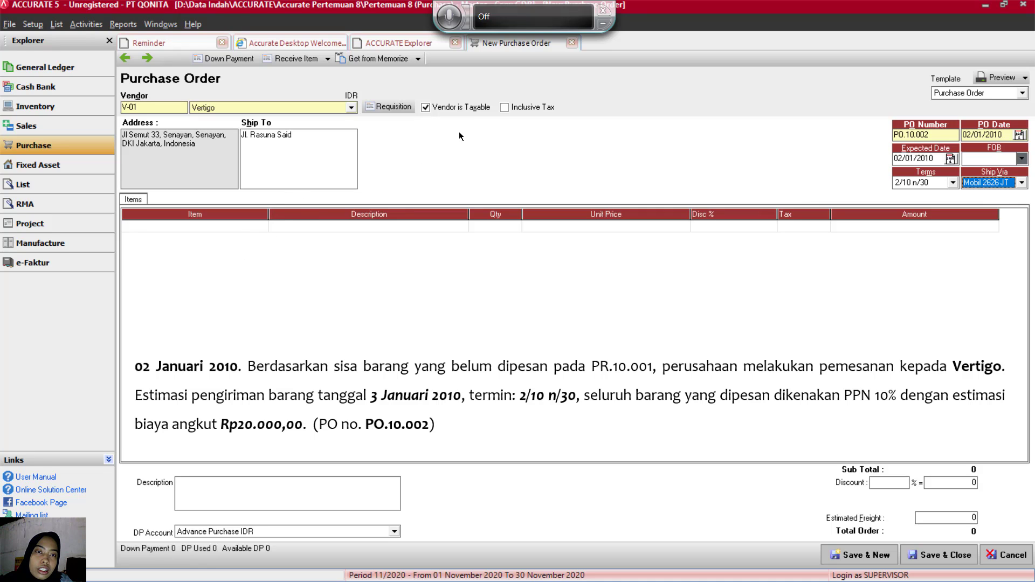
Step: Load the remaining items of requisition PR.10.001 into the purchase order
{"action": "left_click", "coordinate": [399, 108]}
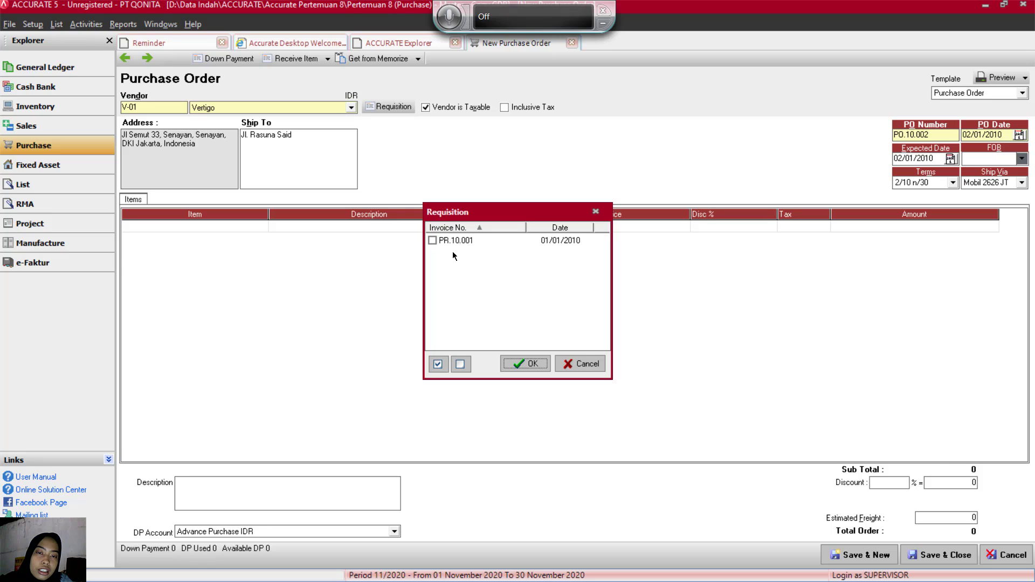
{"action": "left_click", "coordinate": [436, 241]}
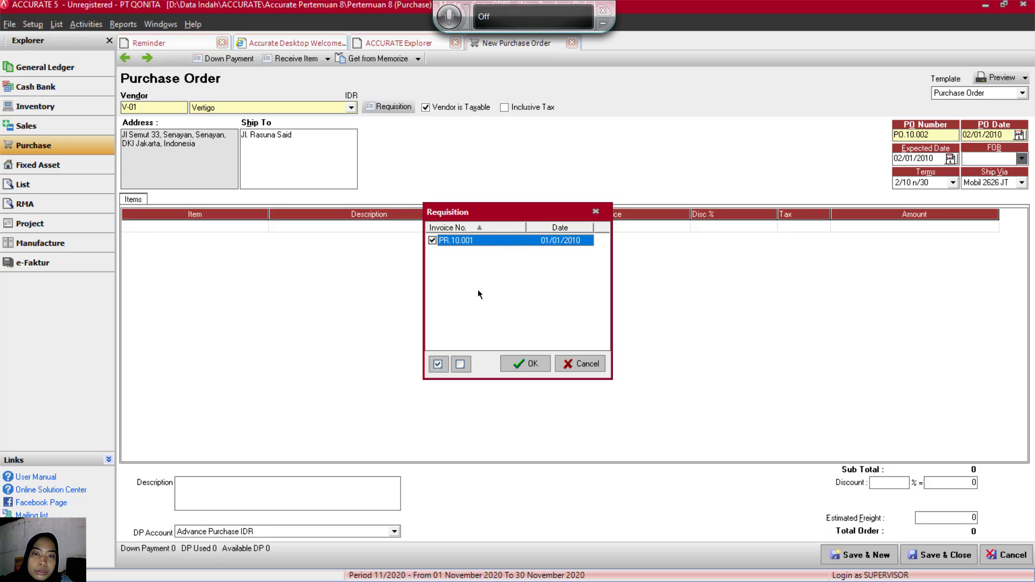
{"action": "left_click", "coordinate": [529, 364]}
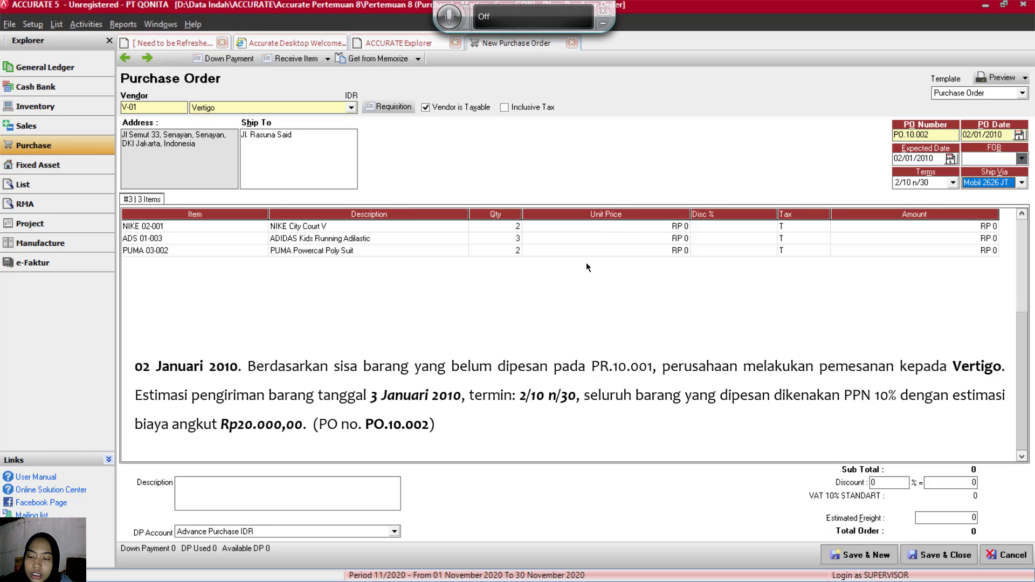
Step: Set the unit price of NIKE City Court V to 500,000 with a 5% discount
{"action": "left_click", "coordinate": [616, 221]}
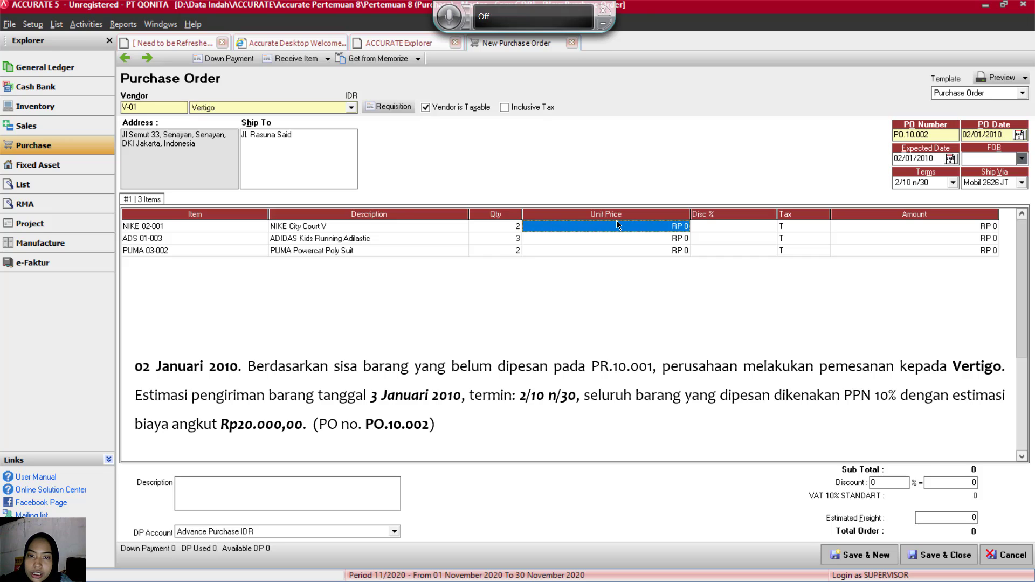
{"action": "type", "text": "500000"}
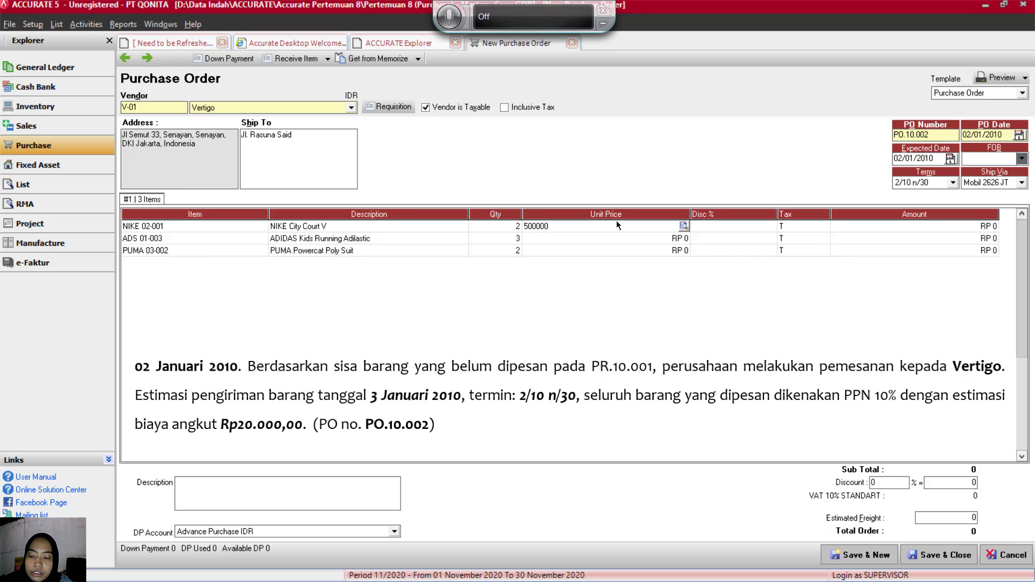
{"action": "key", "text": "Tab"}
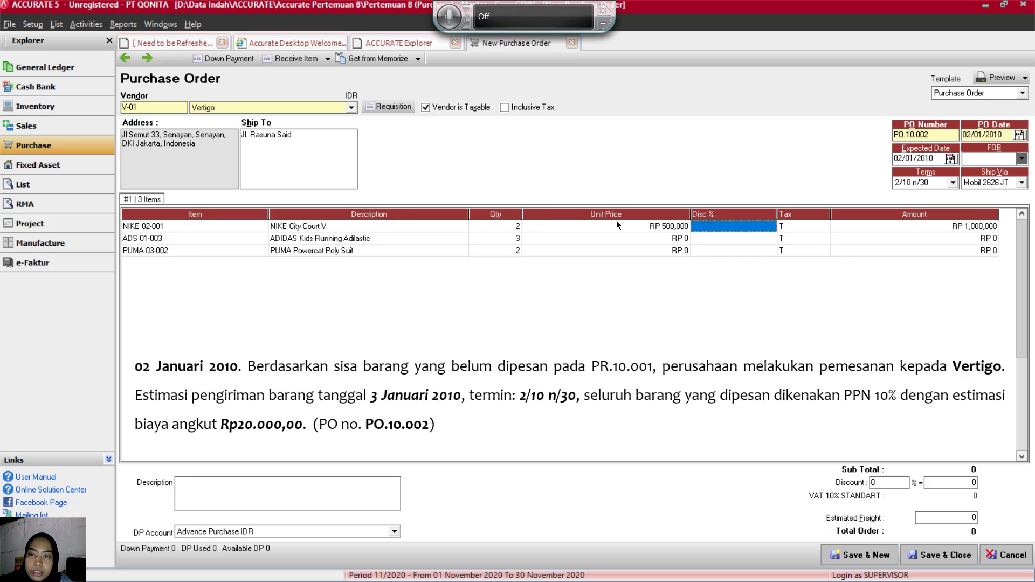
{"action": "type", "text": "5"}
{"action": "key", "text": "Tab"}
Step: Set the unit price of ADIDAS Kids Running Adilastic to 550,000 with a 5% discount
{"action": "key", "text": "Tab"}
{"action": "key", "text": "Tab"}
{"action": "key", "text": "Tab"}
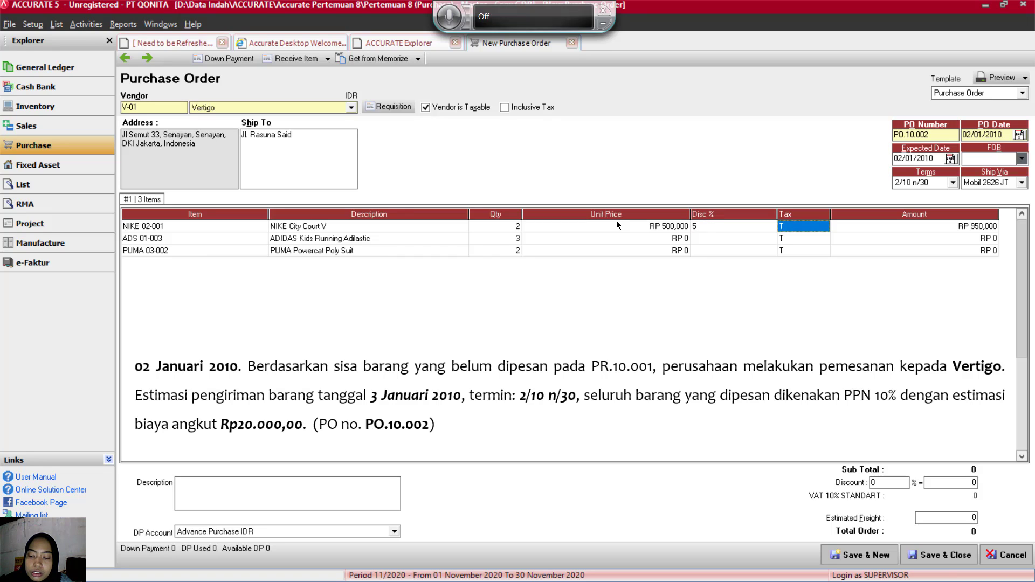
{"action": "key", "text": "Tab"}
{"action": "key", "text": "Tab"}
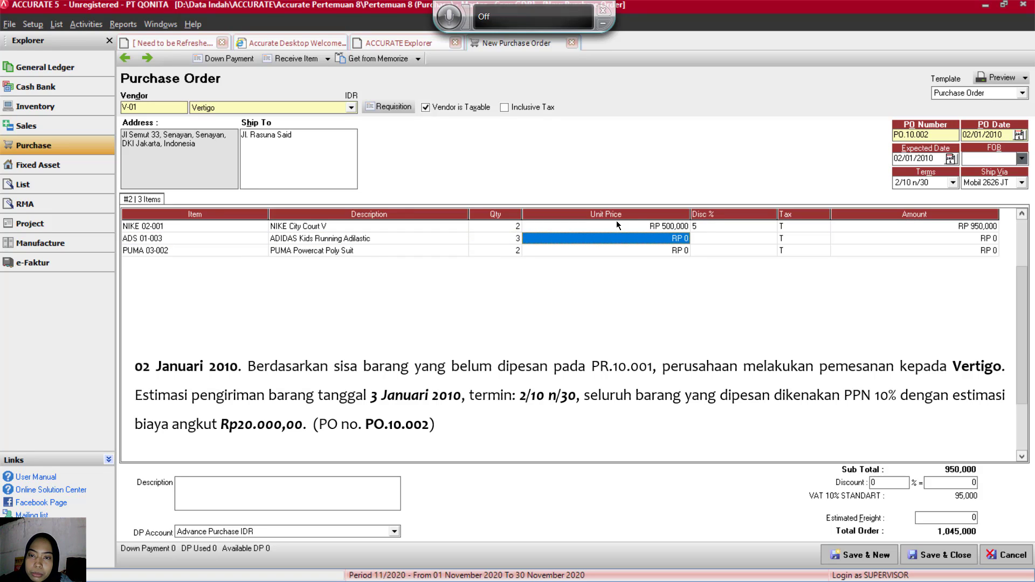
{"action": "type", "text": "55"}
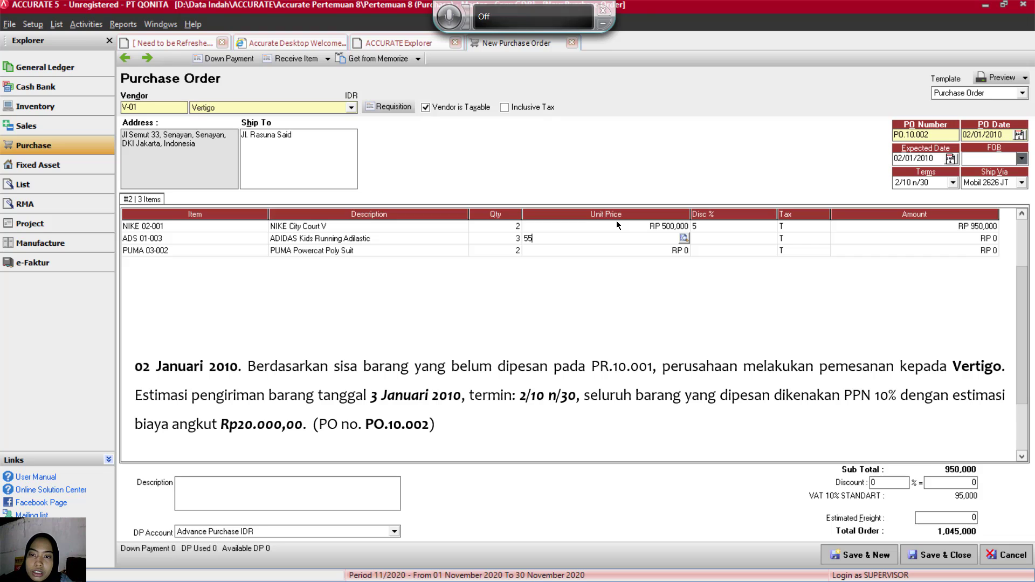
{"action": "type", "text": "0,000"}
{"action": "key", "text": "Tab"}
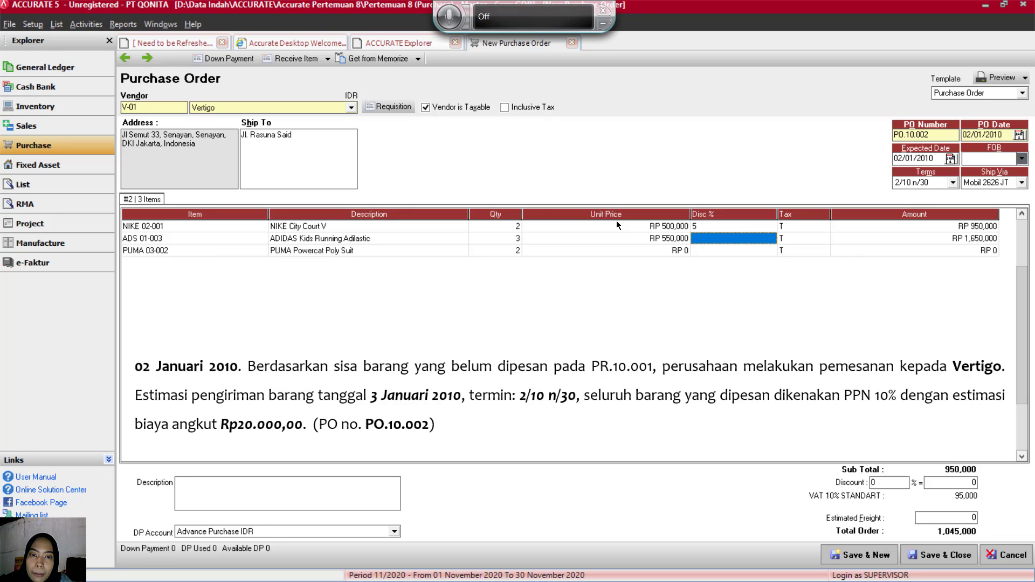
{"action": "type", "text": "5"}
{"action": "key", "text": "Tab"}
Step: Set the unit price of PUMA Powercat Poly Suit to 350,000 with a 5% discount
{"action": "key", "text": "Tab"}
{"action": "key", "text": "Tab"}
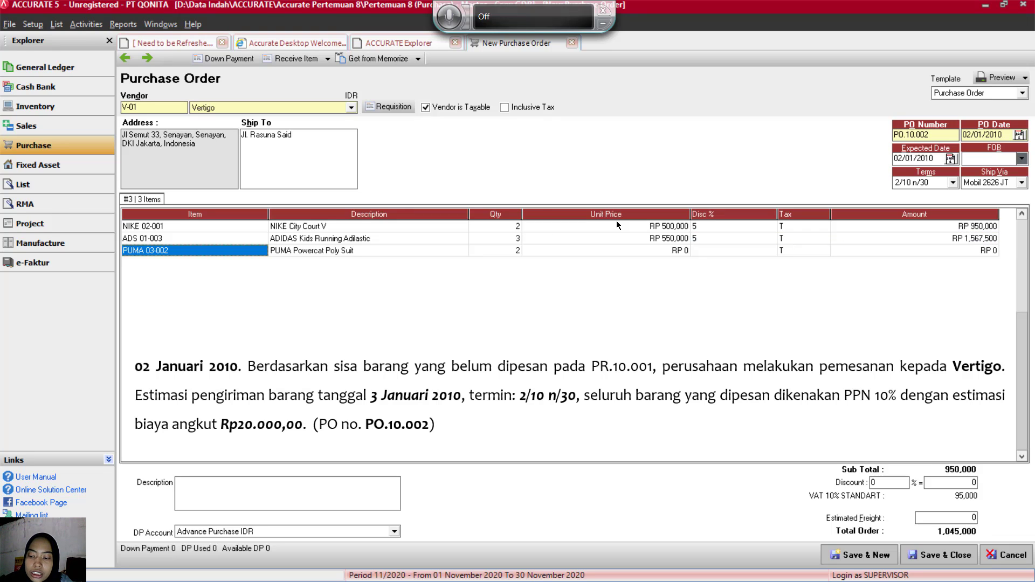
{"action": "key", "text": "Tab"}
{"action": "key", "text": "Tab"}
{"action": "key", "text": "Tab"}
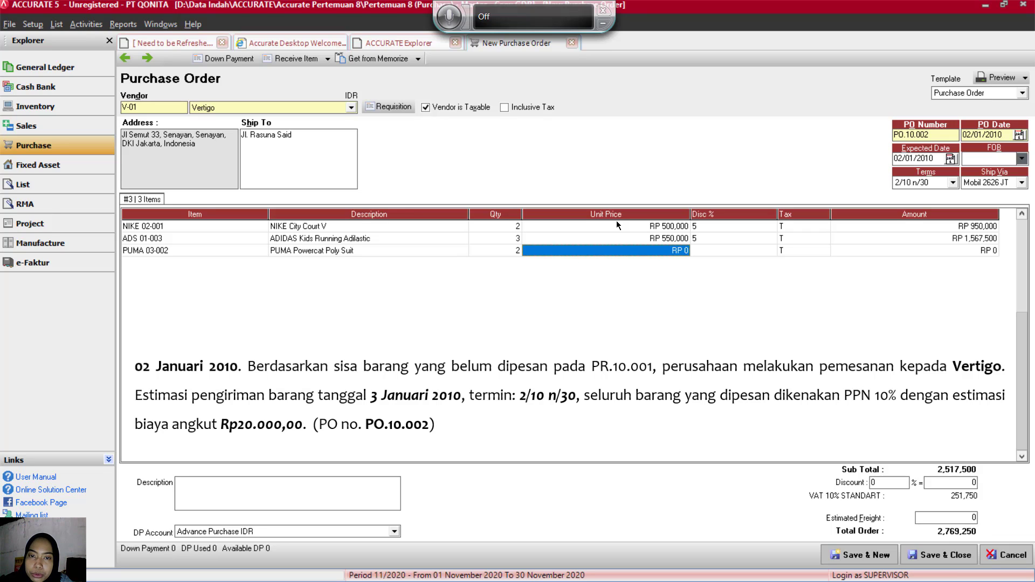
{"action": "type", "text": "350,00"}
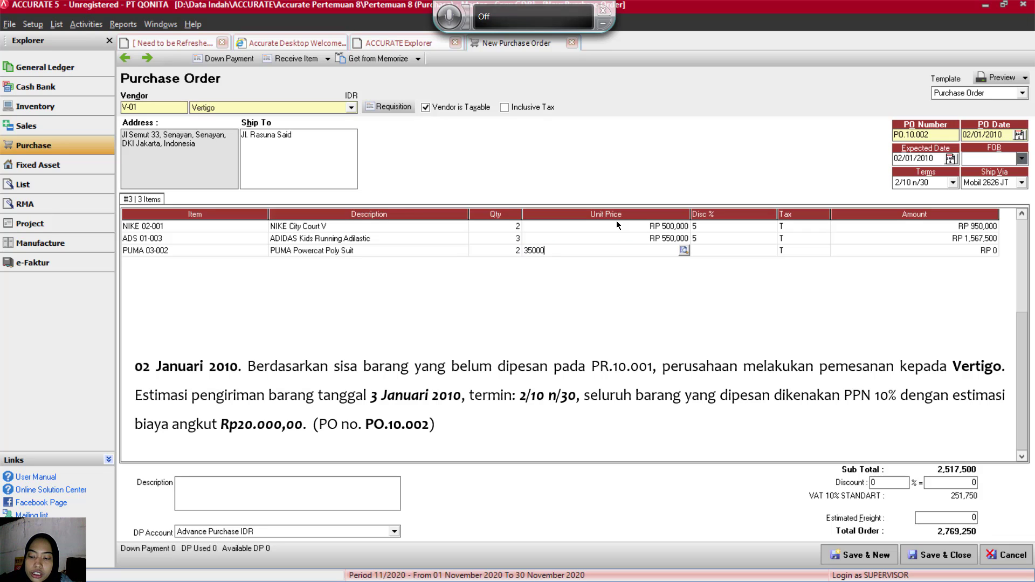
{"action": "type", "text": "0"}
{"action": "key", "text": "Tab"}
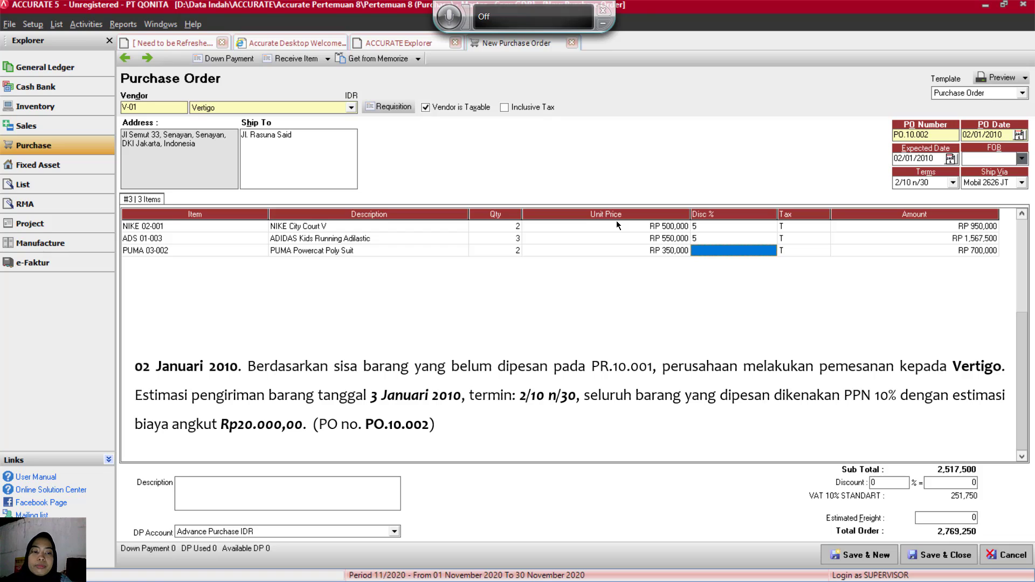
{"action": "type", "text": "5"}
{"action": "key", "text": "Tab"}
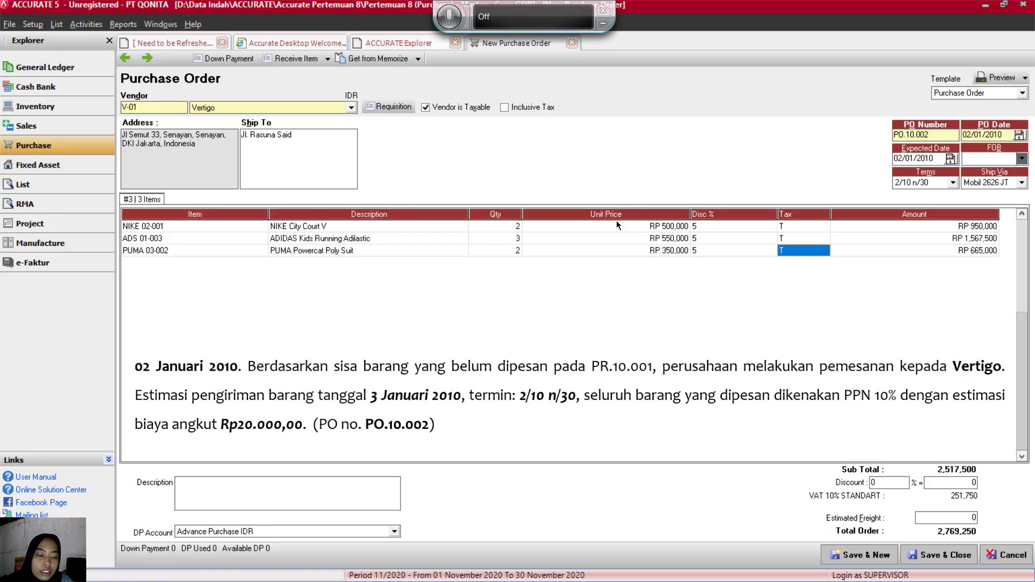
Step: Enter the purchase order description "T3. Membuat pesanan sepatu dari sisa pesanan sebelumnya terhadap vertigo"
{"action": "left_click", "coordinate": [290, 482]}
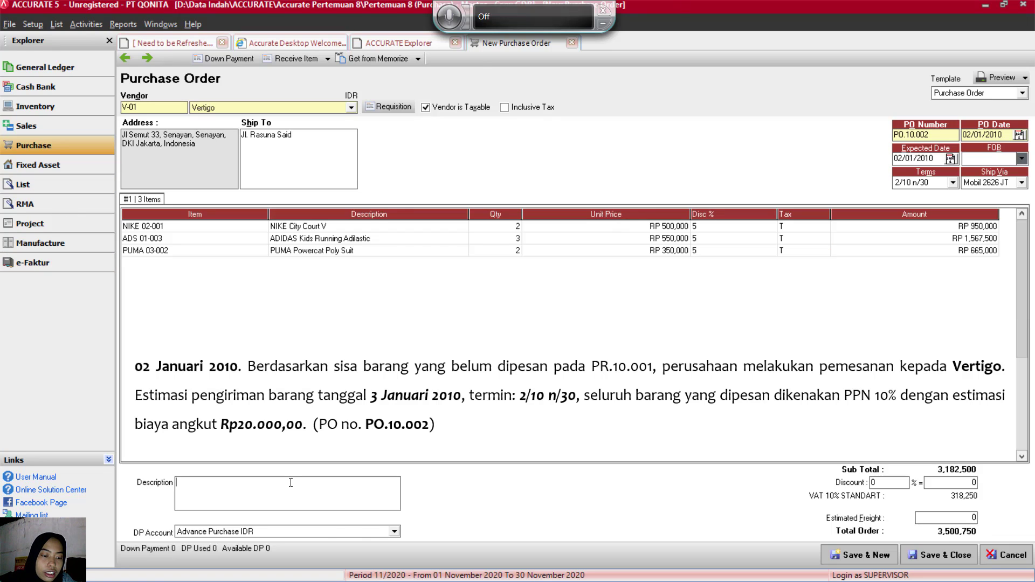
{"action": "type", "text": "T"}
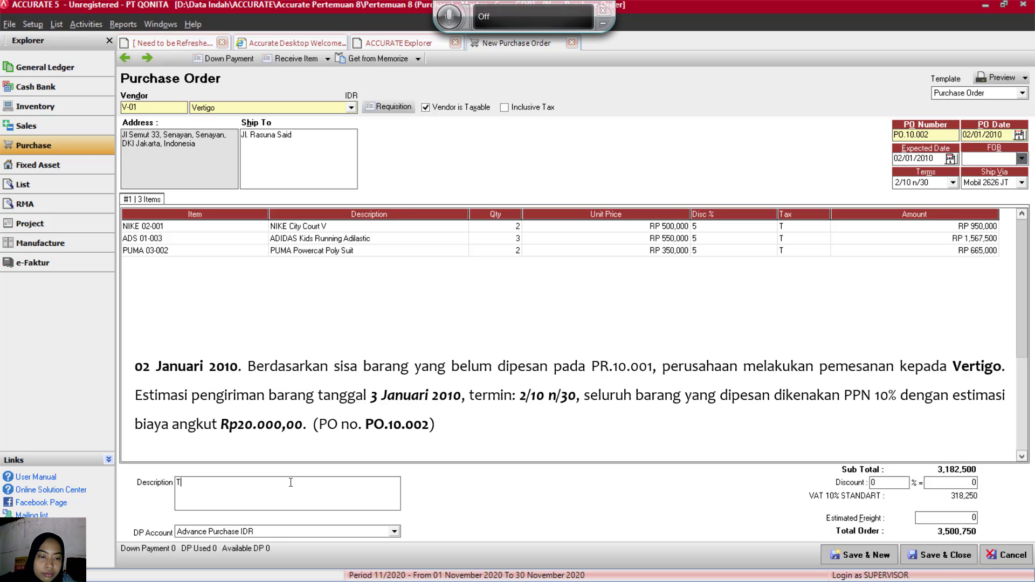
{"action": "type", "text": "3."}
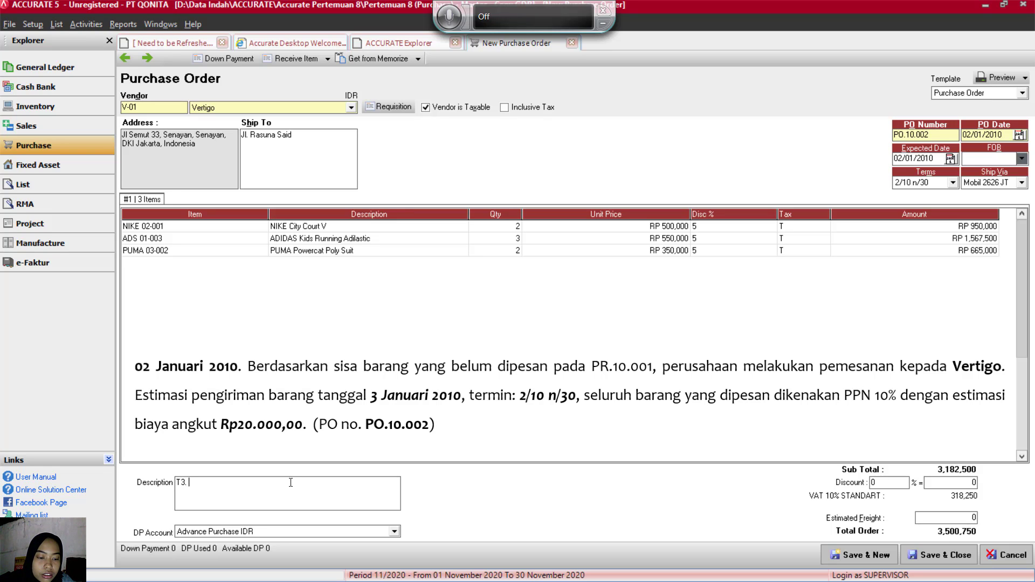
{"action": "type", "text": " M"}
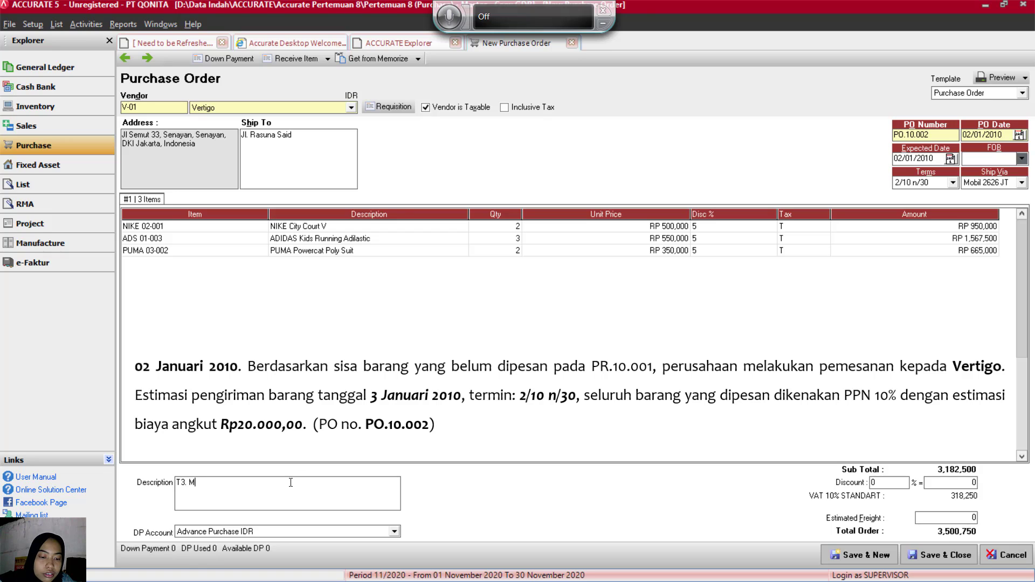
{"action": "type", "text": "embu"}
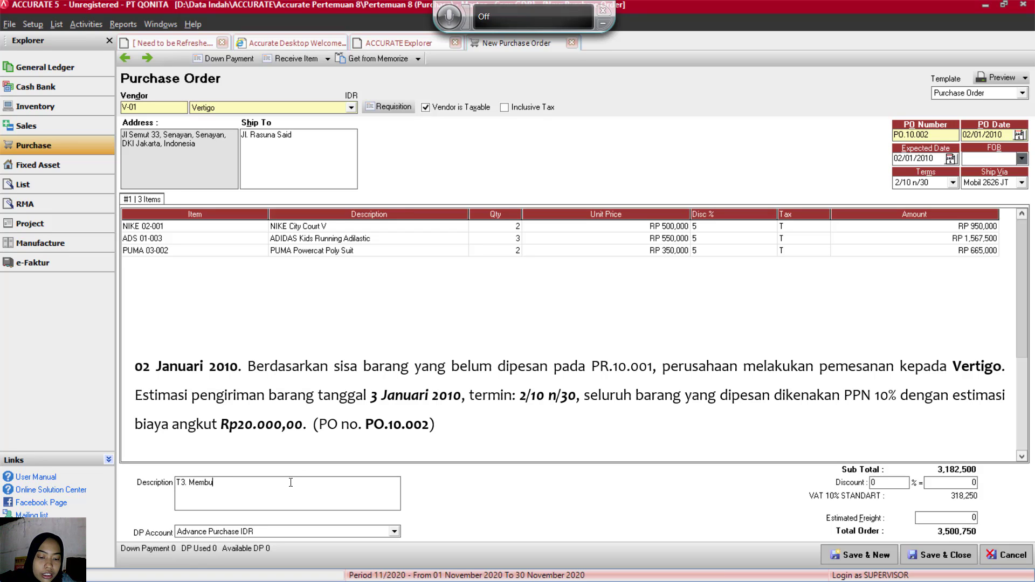
{"action": "type", "text": "at pes"}
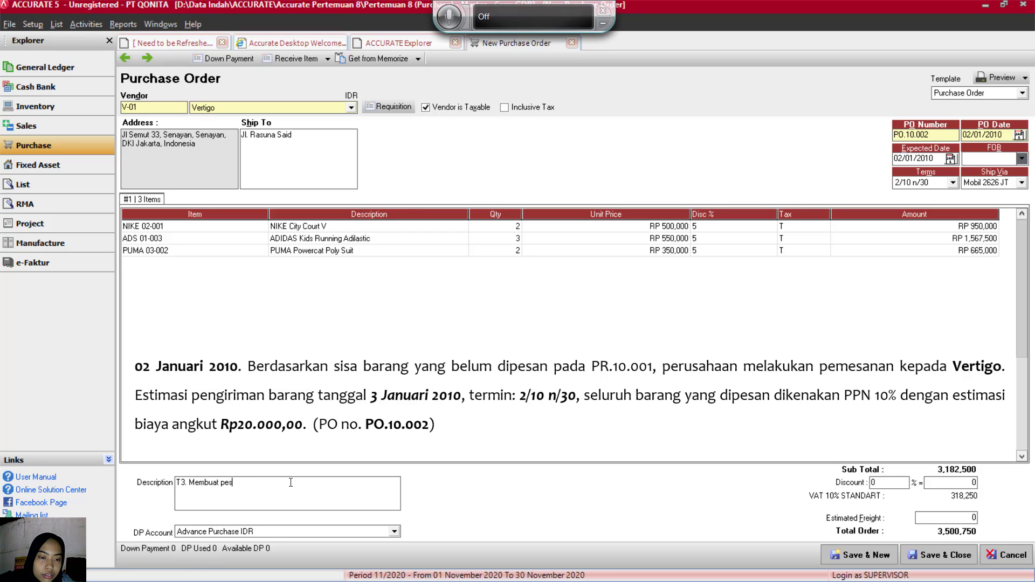
{"action": "type", "text": "anan "}
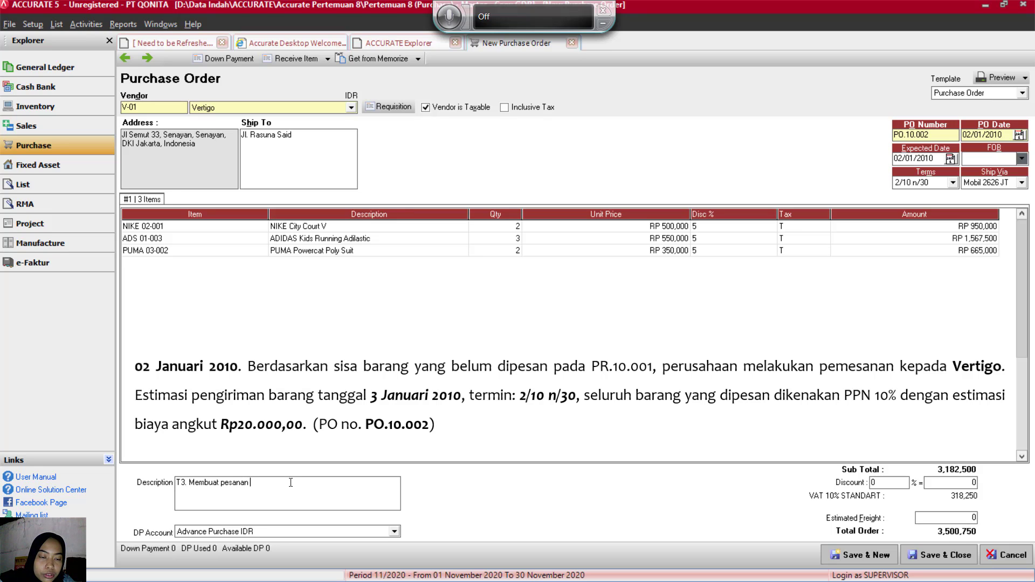
{"action": "type", "text": "sepatu"}
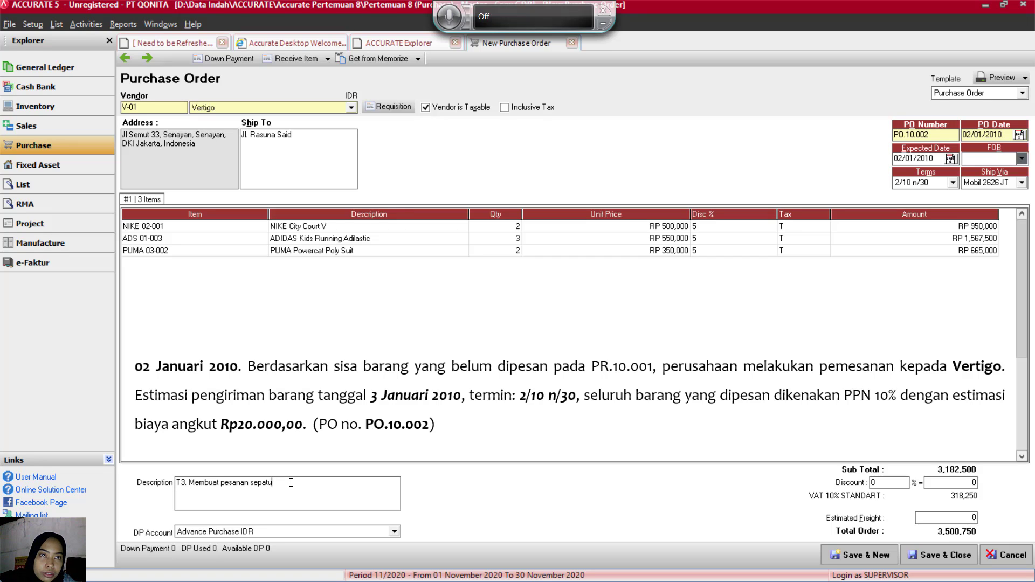
{"action": "key", "text": "Tab"}
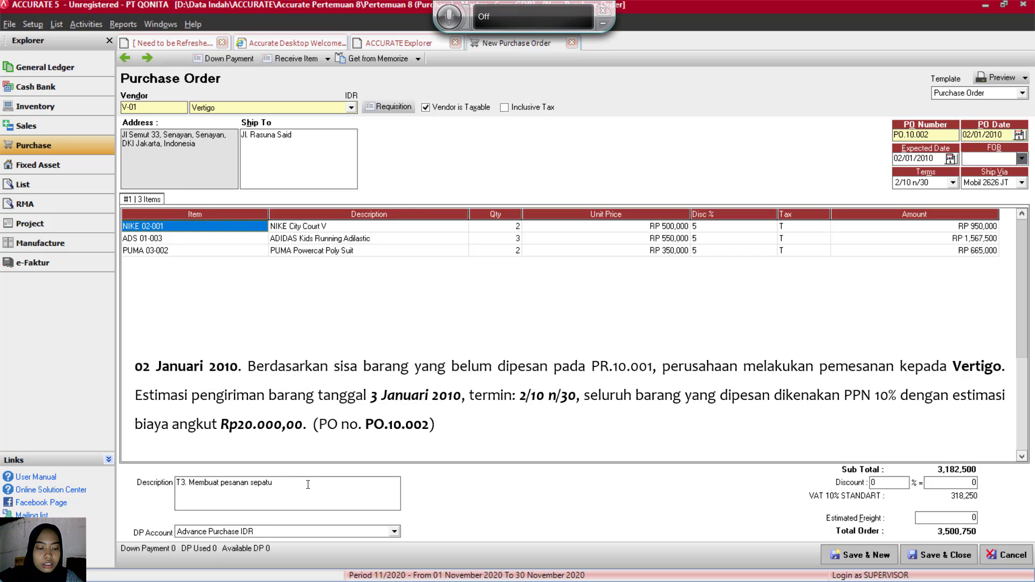
{"action": "left_click", "coordinate": [308, 485]}
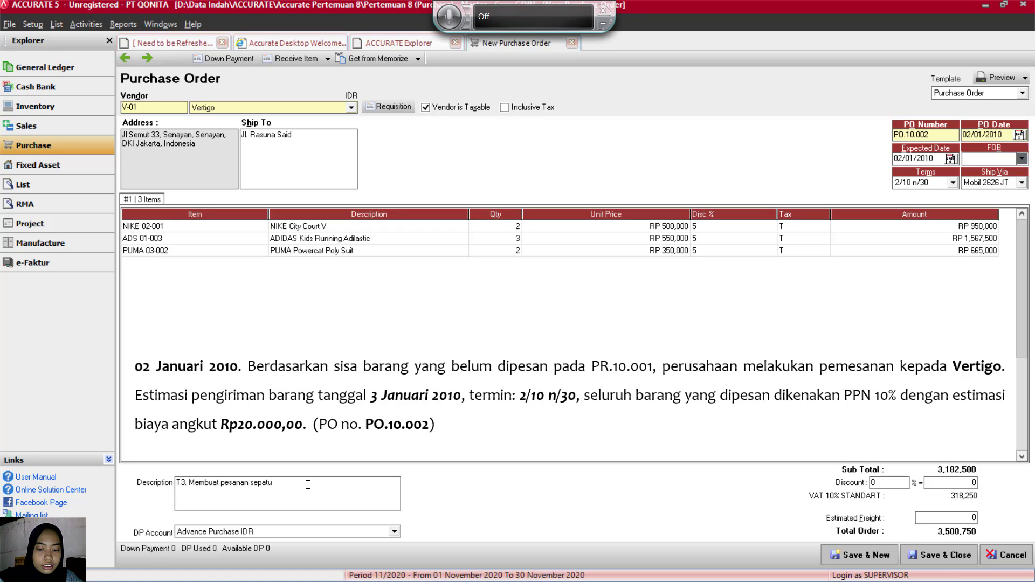
{"action": "type", "text": "dari sisa"}
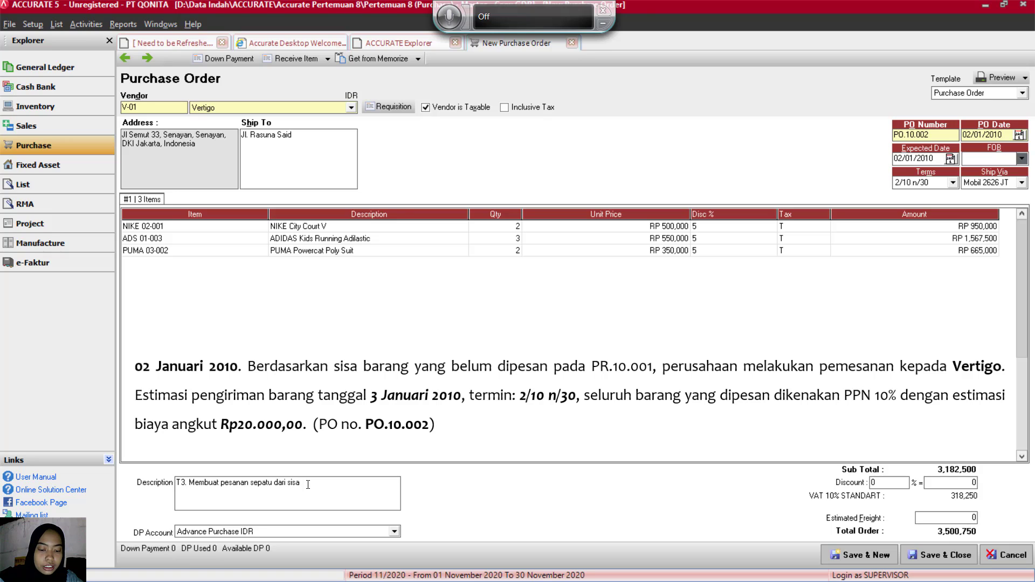
{"action": "type", "text": " pesanan"}
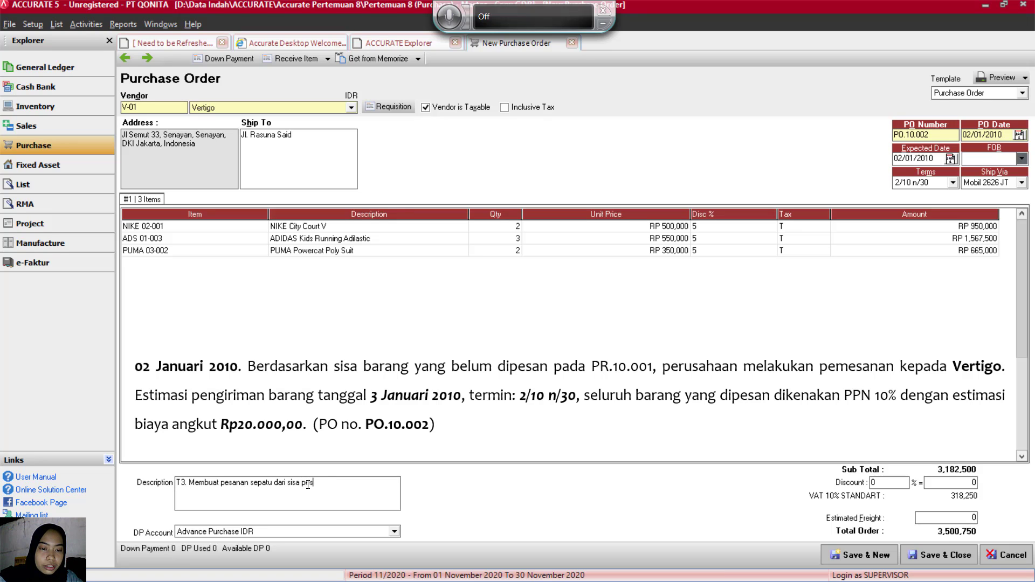
{"action": "type", "text": " se"}
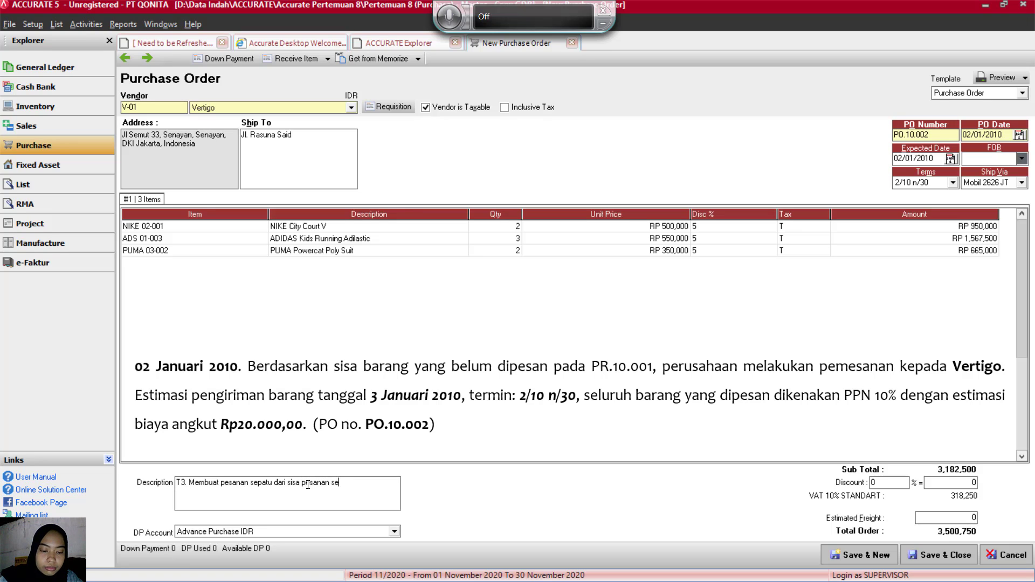
{"action": "type", "text": "n"}
{"action": "key", "text": "BackSpace"}
{"action": "type", "text": "belum"}
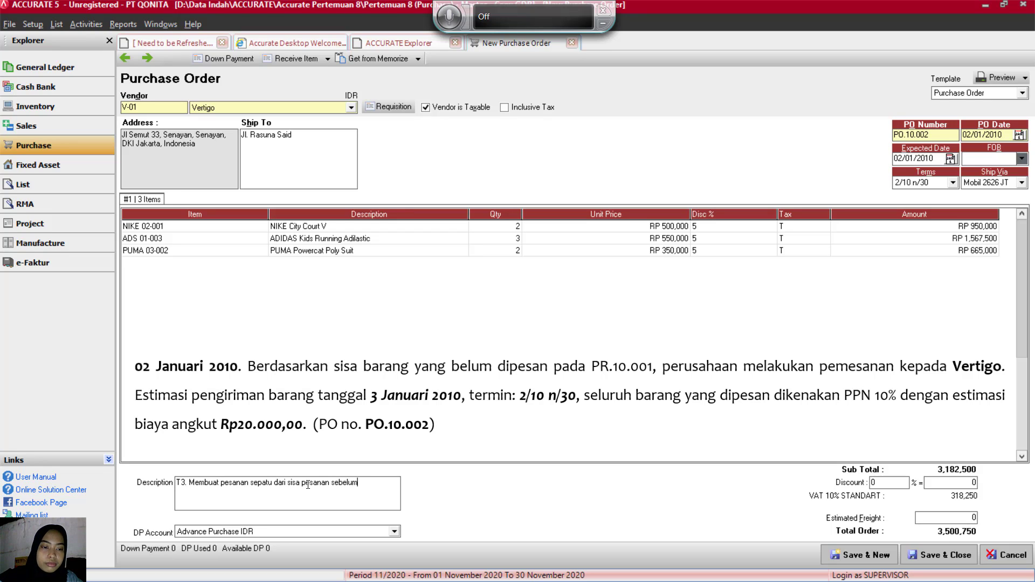
{"action": "type", "text": "nya"}
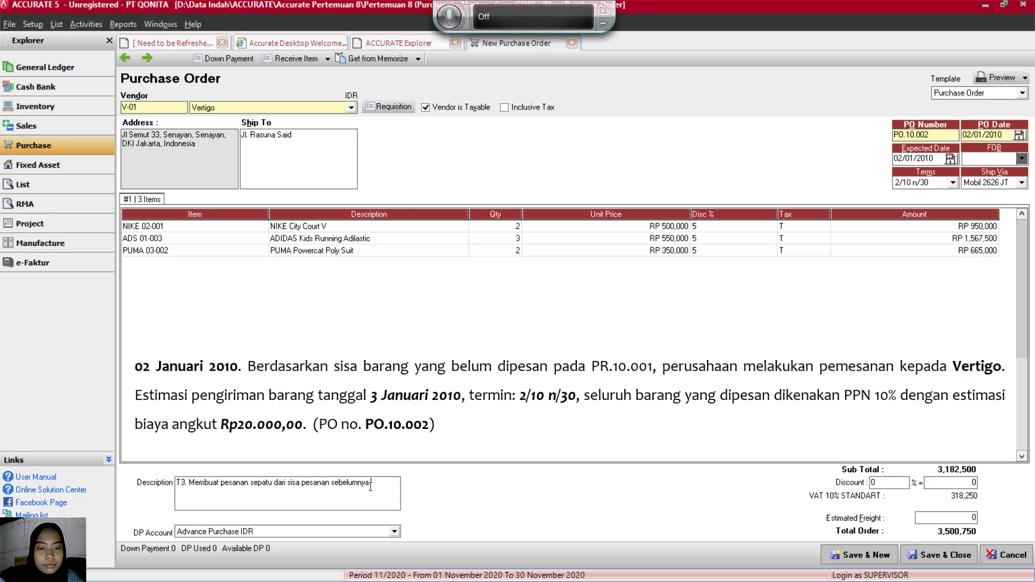
{"action": "type", "text": " terhadap v"}
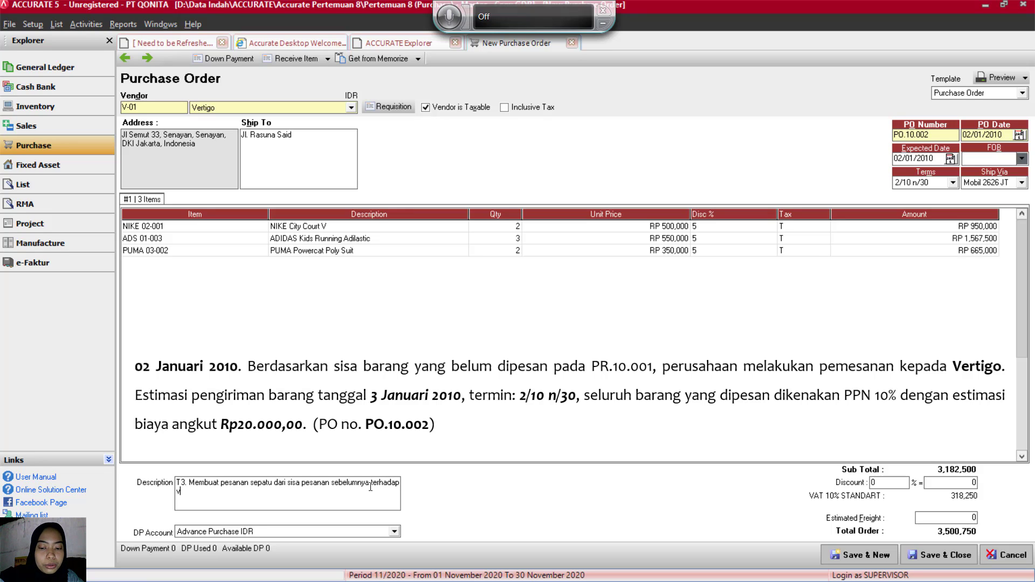
{"action": "type", "text": "ertigo"}
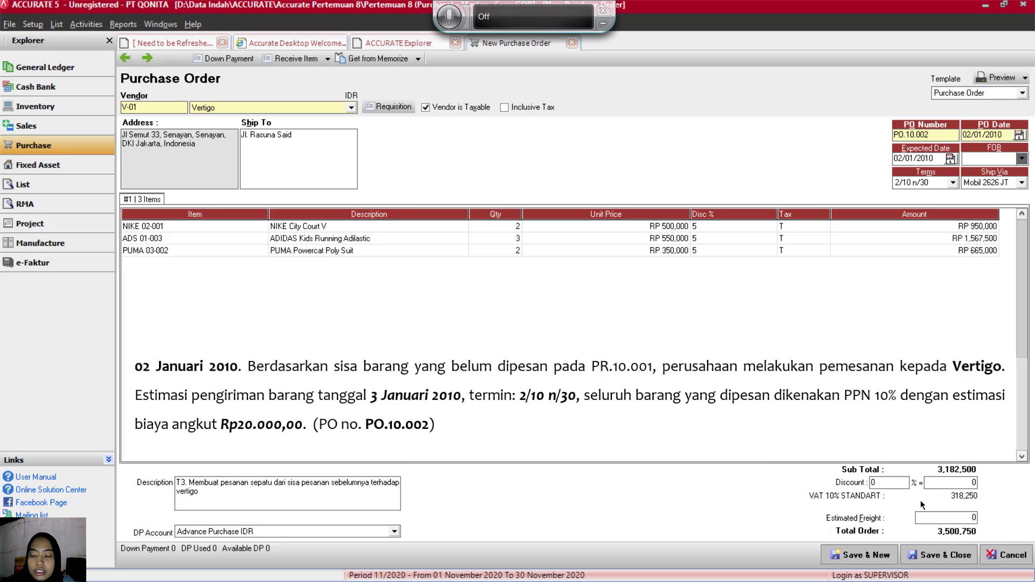
Step: Set the purchase order's estimated freight to 20,000, then save and close the order
{"action": "left_click", "coordinate": [932, 516]}
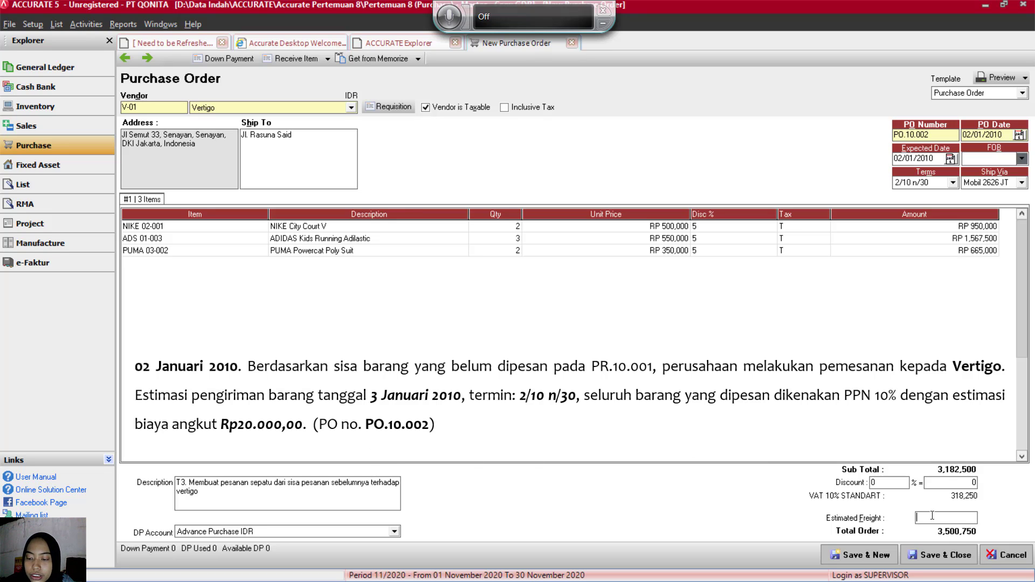
{"action": "type", "text": "20000"}
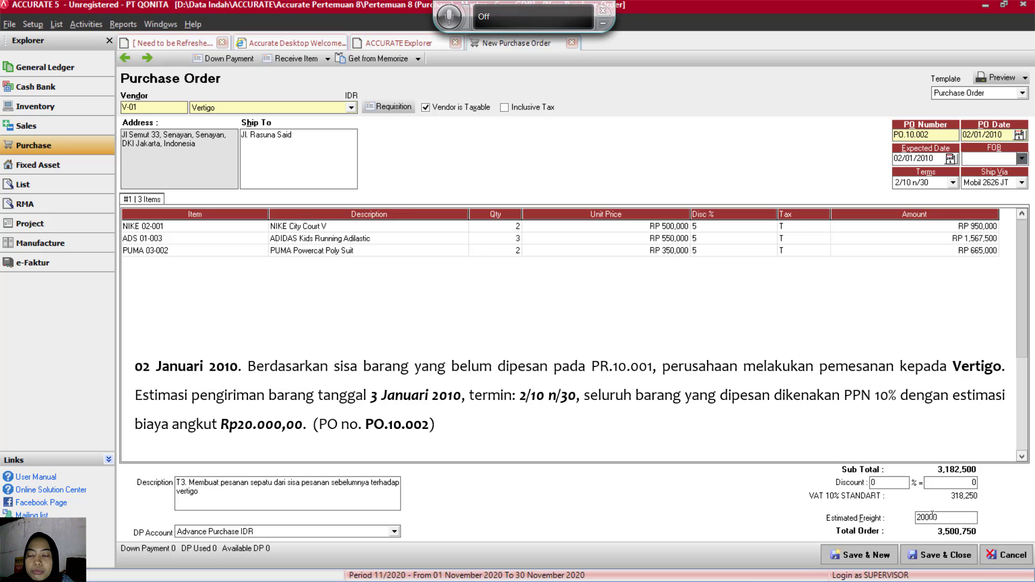
{"action": "left_click", "coordinate": [369, 498]}
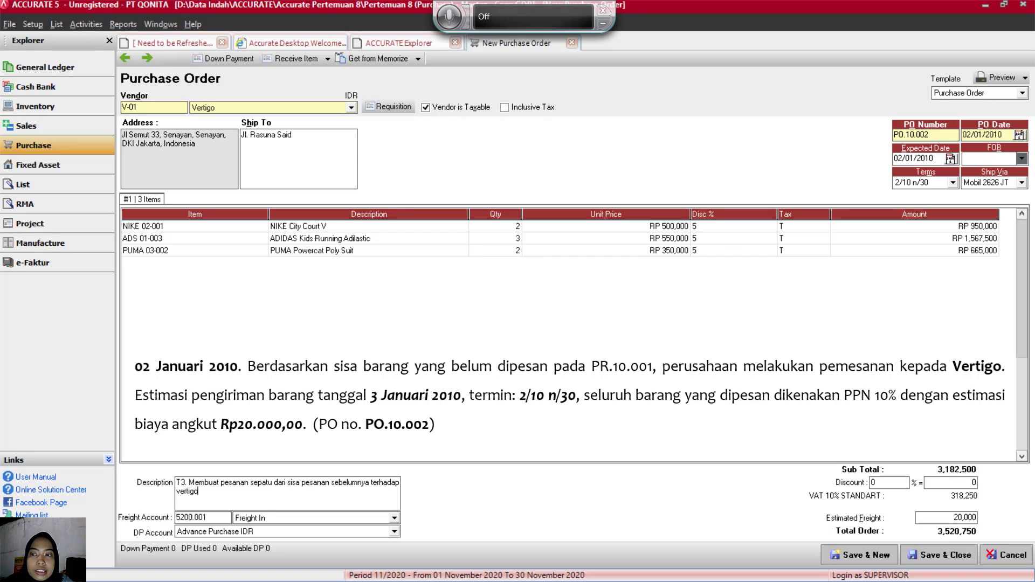
{"action": "left_click", "coordinate": [949, 558]}
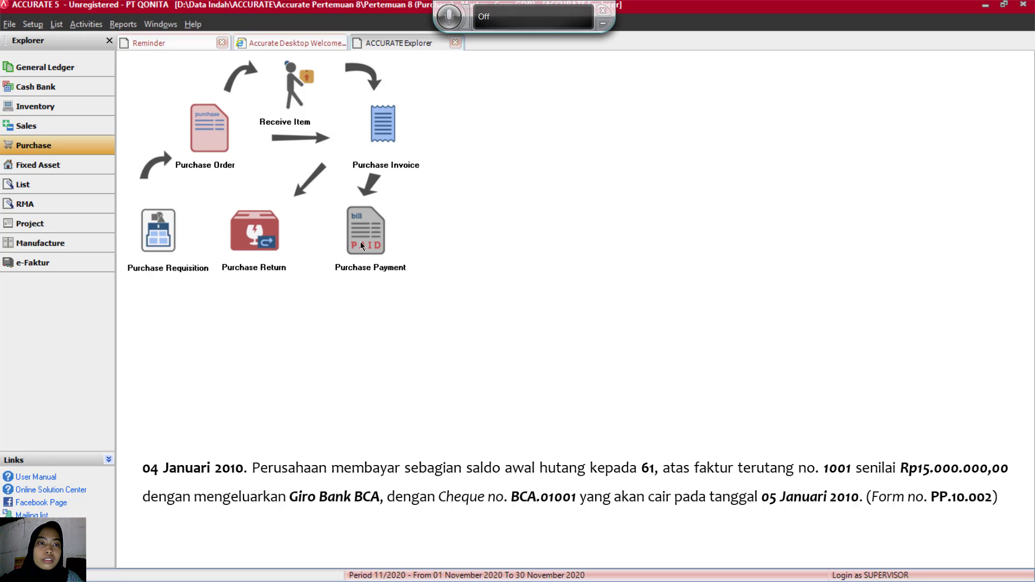
Step: Create a new purchase payment for vendor 61
{"action": "left_click", "coordinate": [361, 245]}
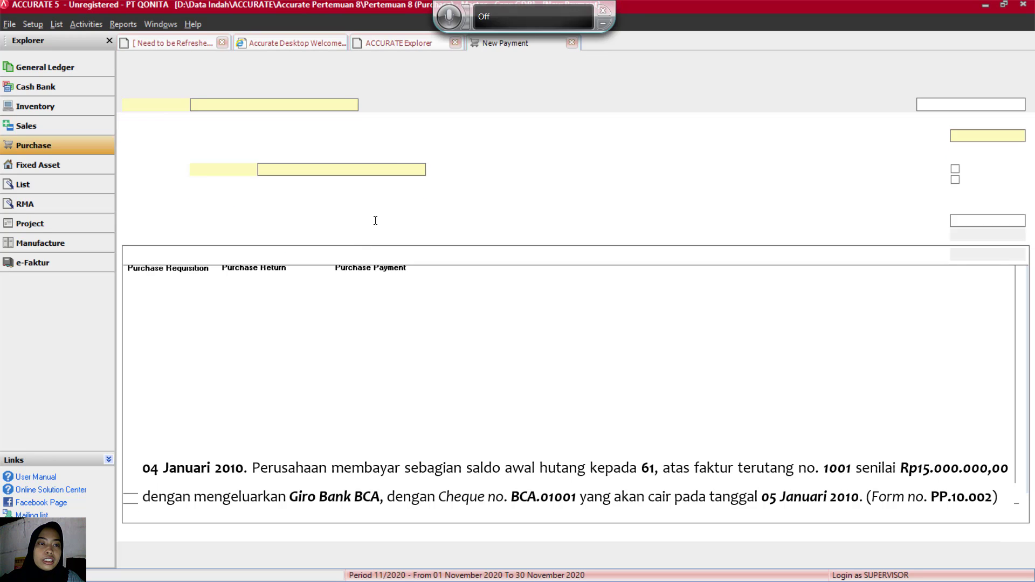
{"action": "left_click", "coordinate": [347, 106]}
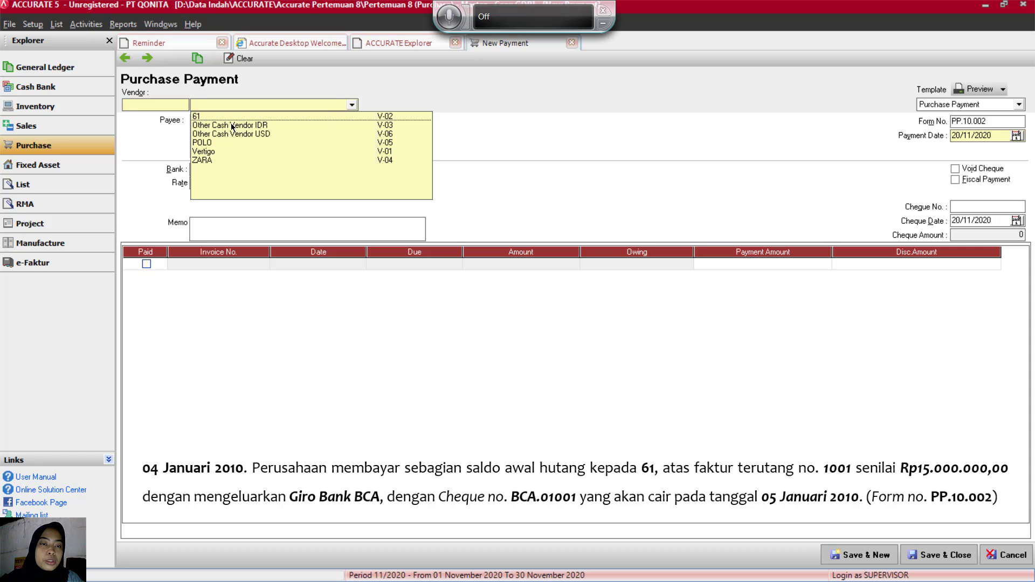
{"action": "left_click", "coordinate": [202, 119]}
{"action": "left_click", "coordinate": [202, 119]}
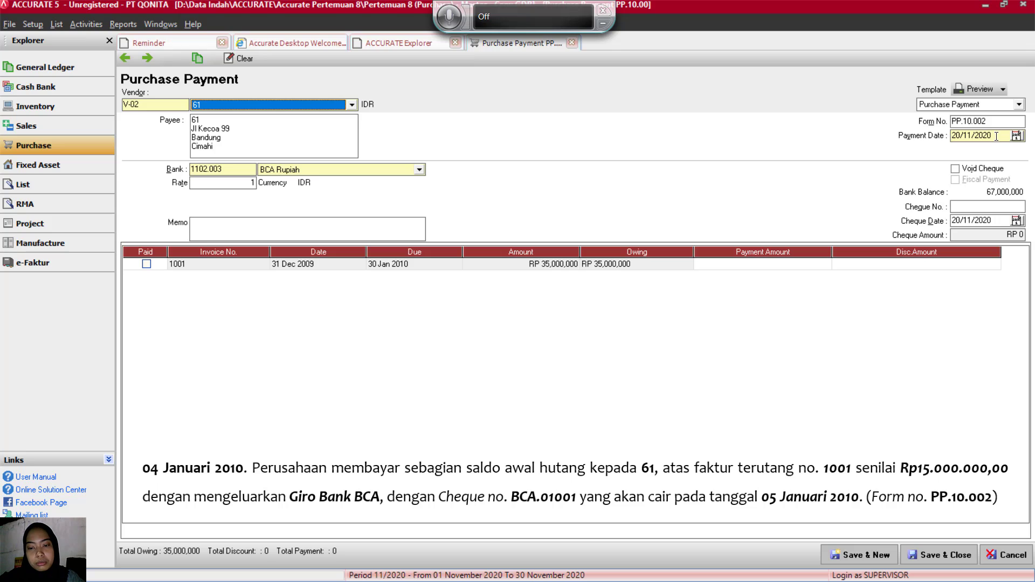
Step: Set the payment date of the purchase payment to 04/01/2010
{"action": "left_click", "coordinate": [945, 296]}
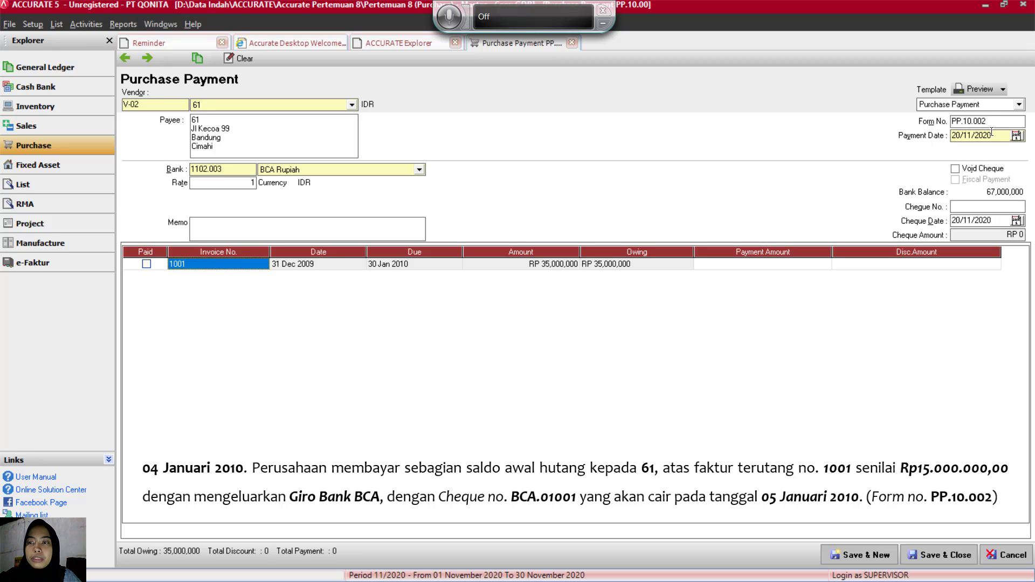
{"action": "left_click_drag", "start_coordinate": [992, 135], "coordinate": [950, 135]}
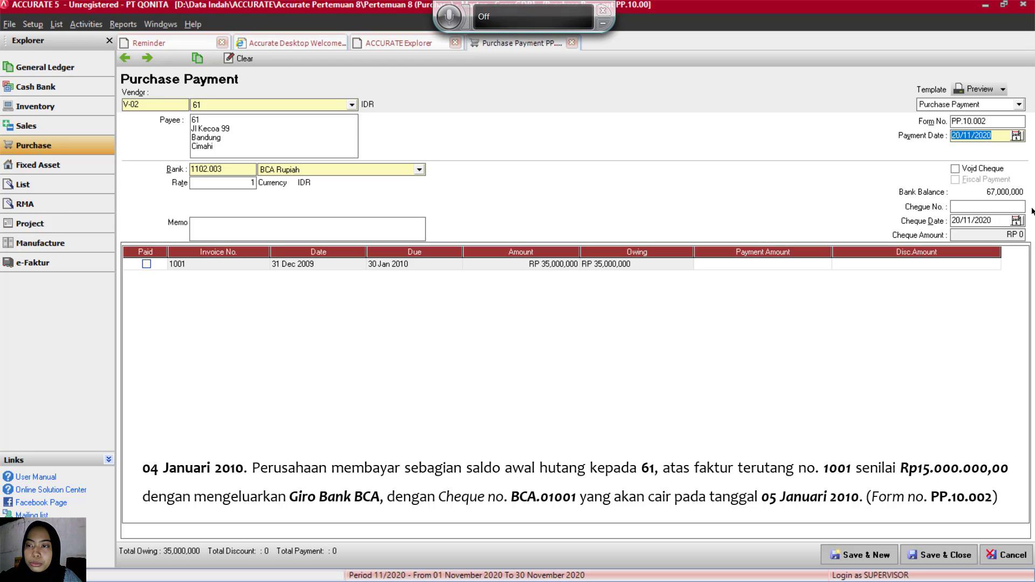
{"action": "type", "text": "04/01/2010"}
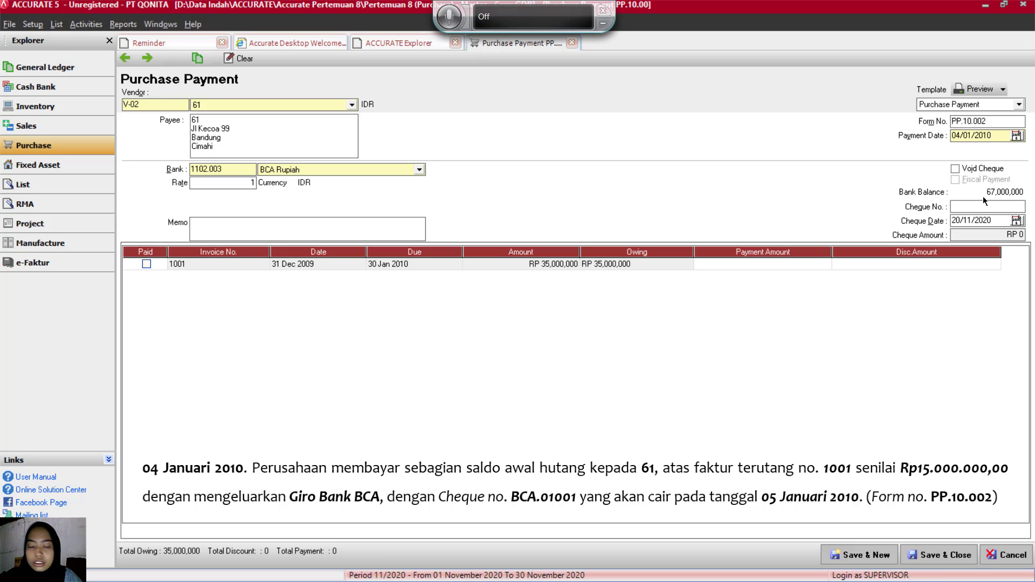
Step: Enter cheque number BCA.01001 with cheque date 05/01/2010 on the purchase payment
{"action": "left_click", "coordinate": [1001, 206]}
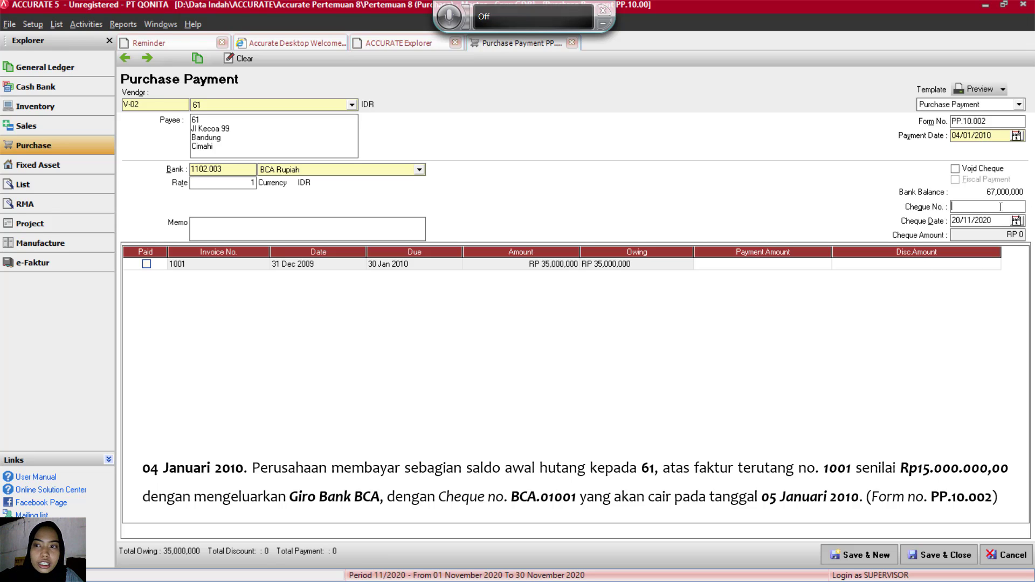
{"action": "type", "text": "CA"}
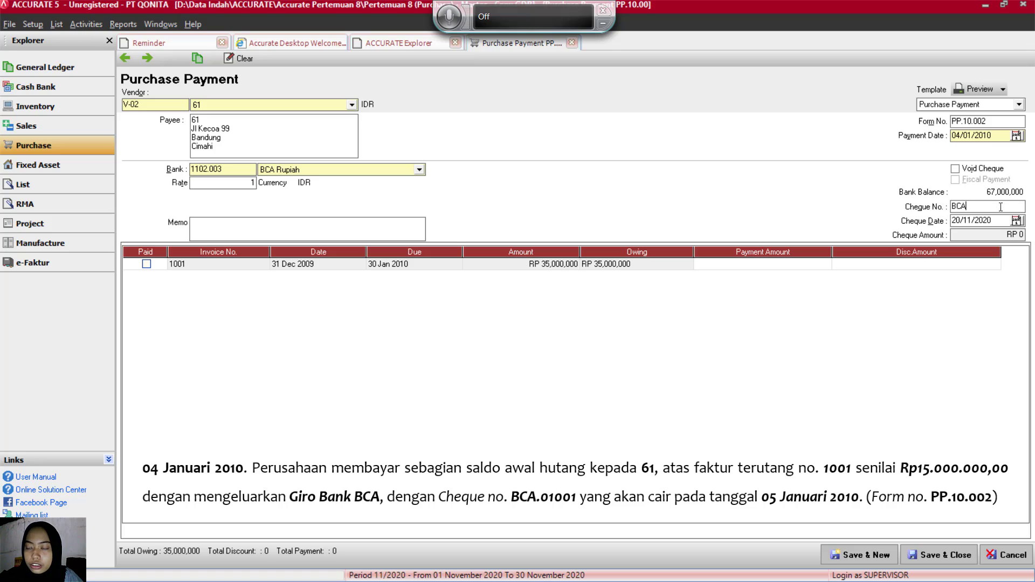
{"action": "type", "text": ".0"}
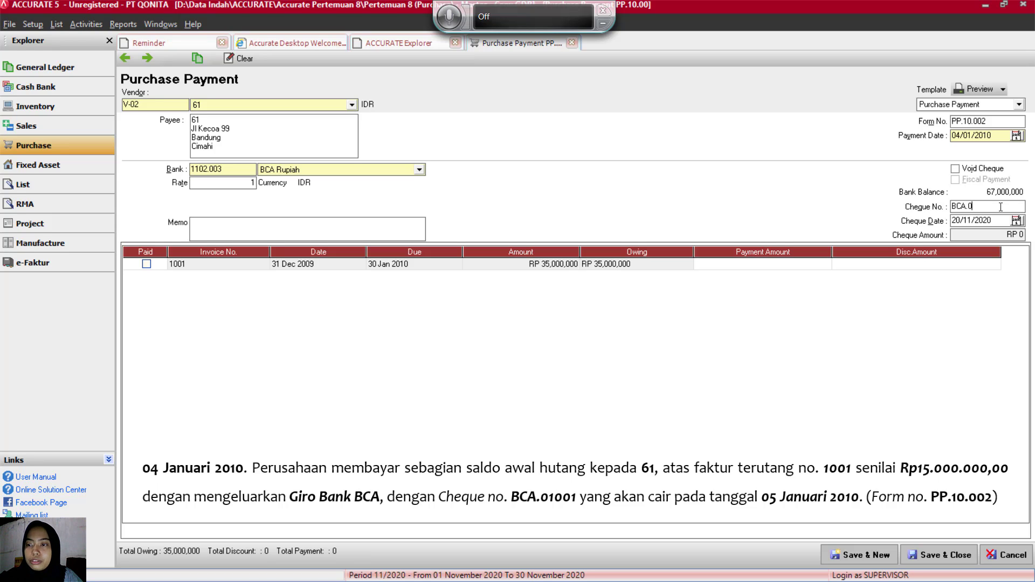
{"action": "type", "text": "1001"}
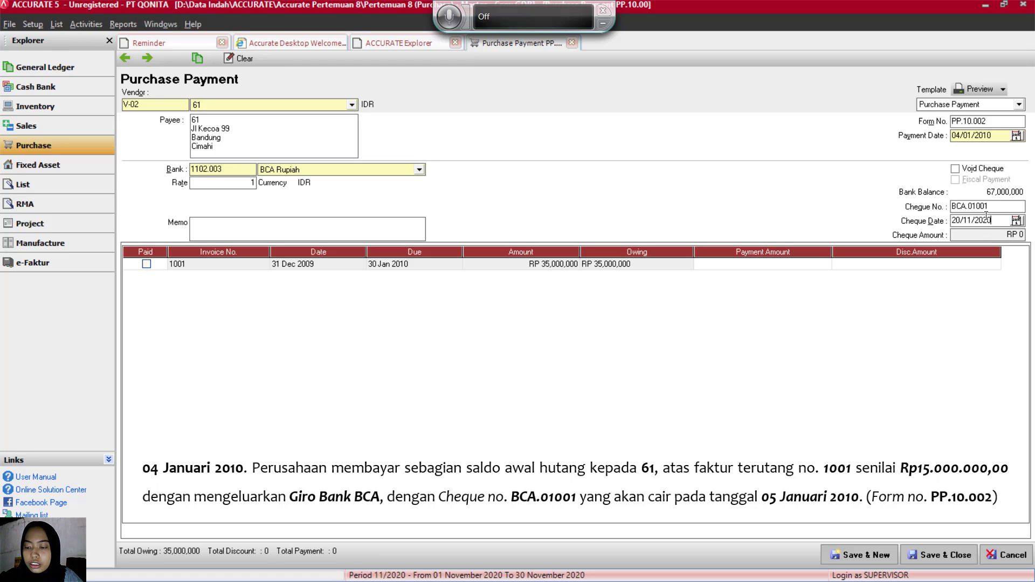
{"action": "left_click_drag", "start_coordinate": [991, 222], "coordinate": [952, 220]}
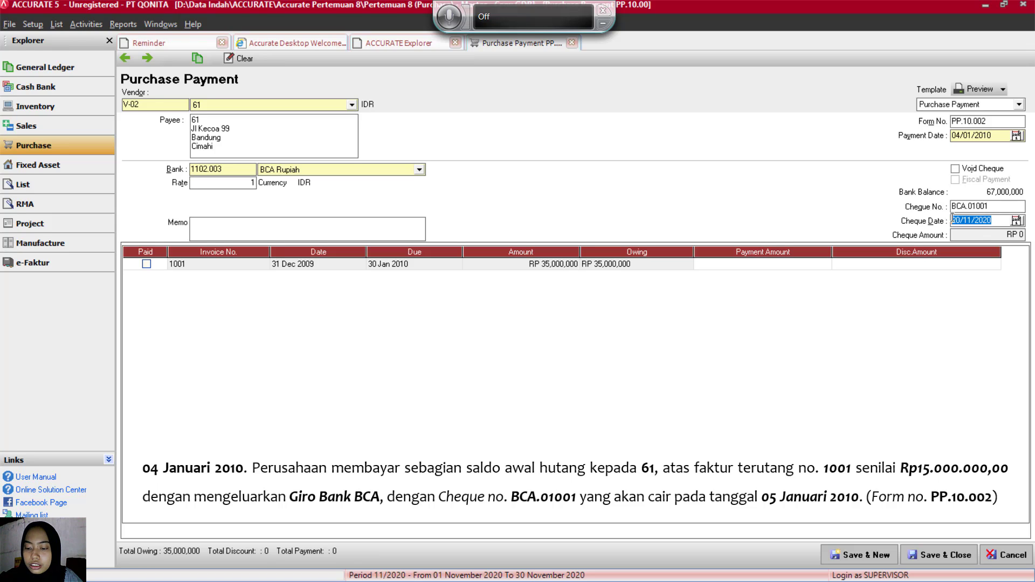
{"action": "type", "text": "05/"}
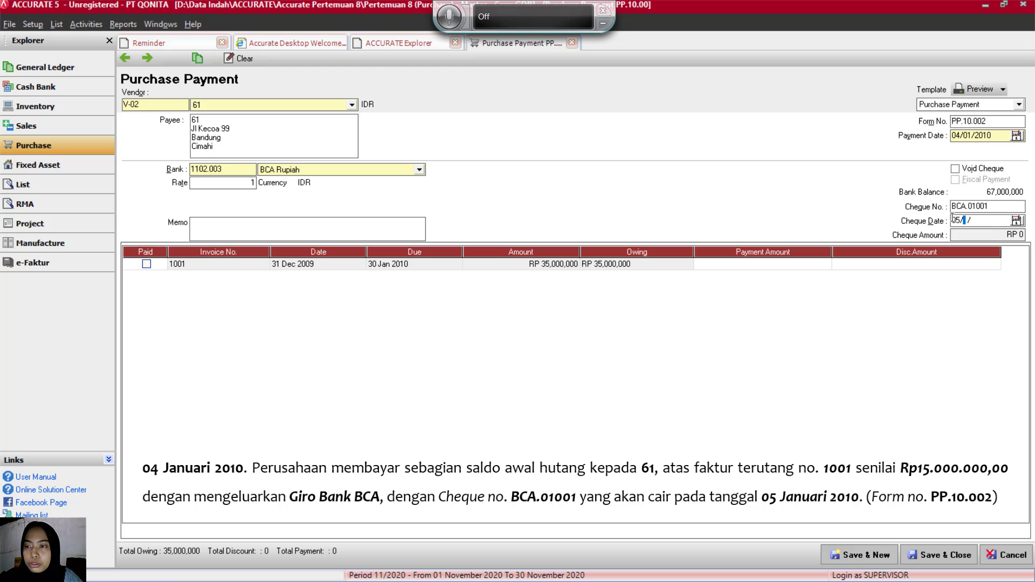
{"action": "type", "text": "01/2010"}
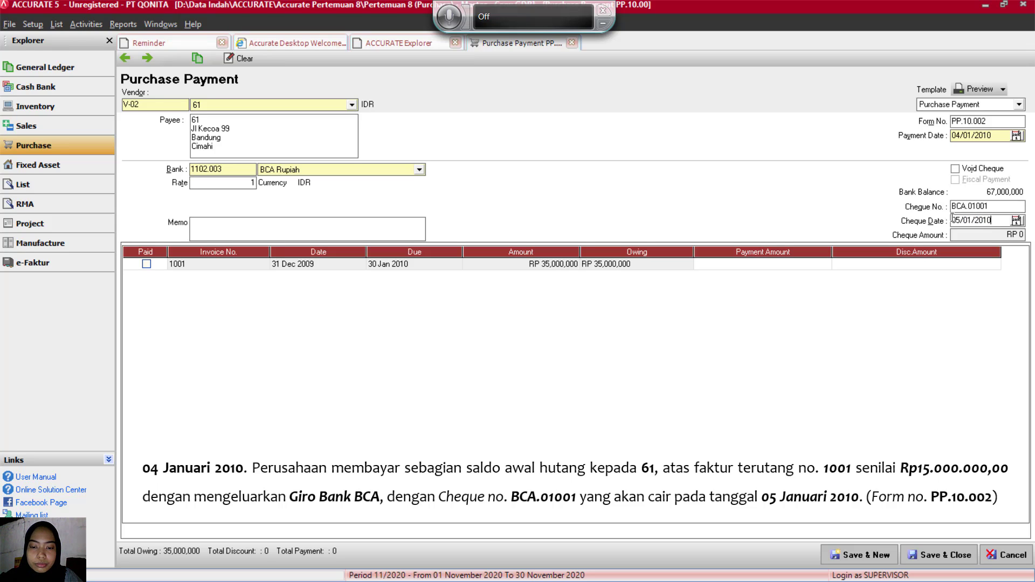
Step: Enter the memo "T4. Membayar utang kepada 61" on the purchase payment
{"action": "left_click", "coordinate": [217, 225]}
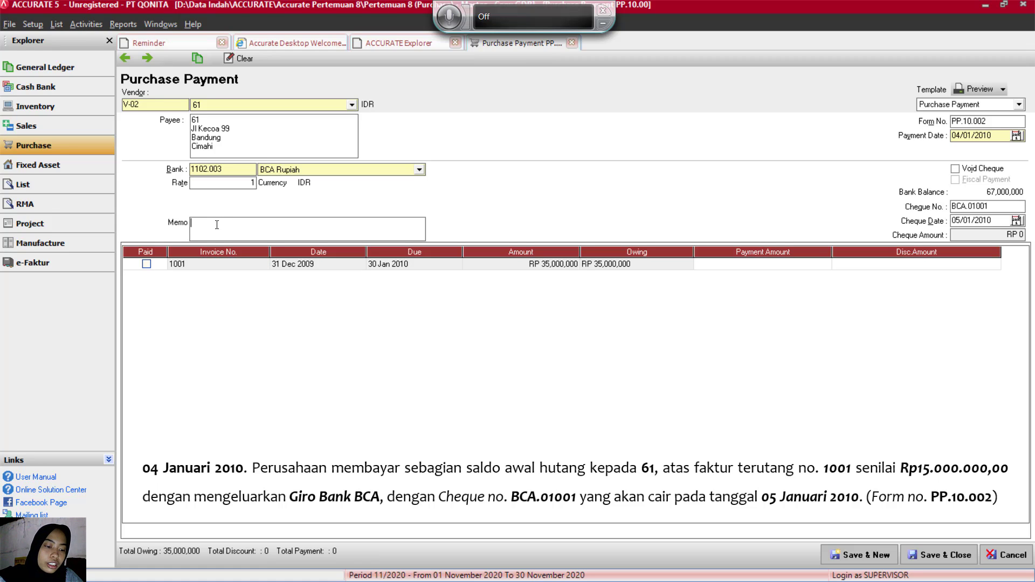
{"action": "type", "text": "T"}
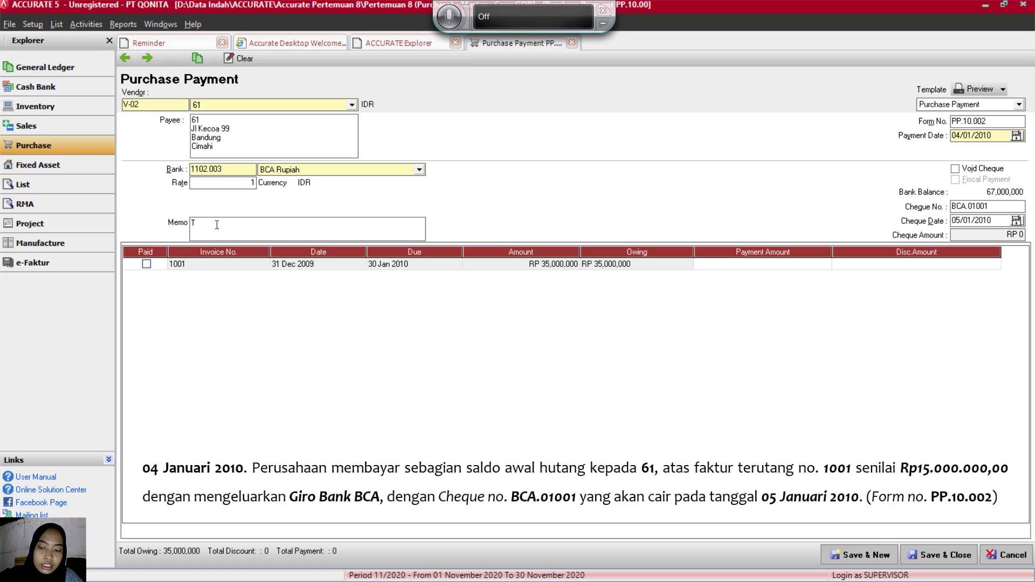
{"action": "type", "text": "$"}
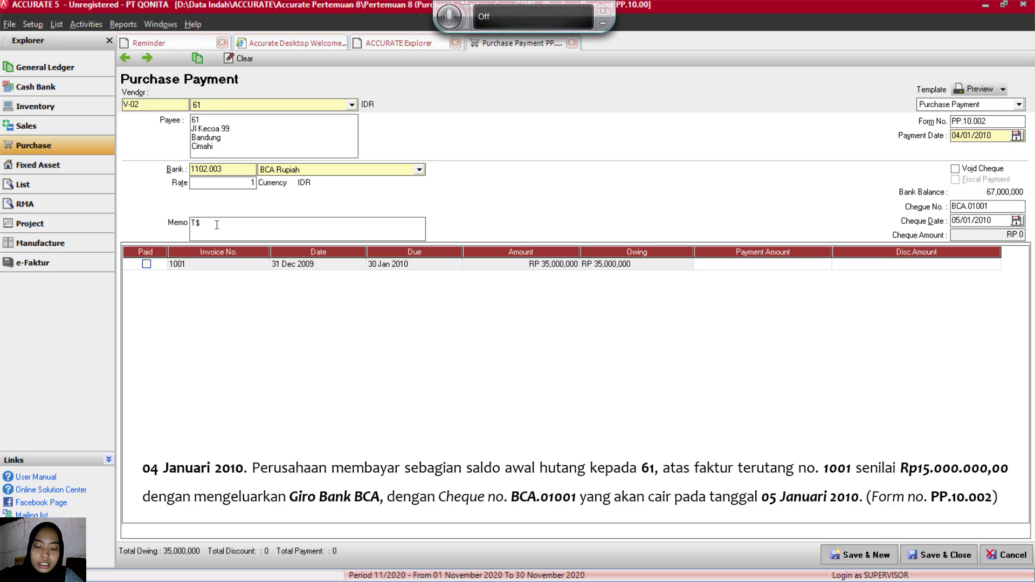
{"action": "key", "text": "BackSpace"}
{"action": "type", "text": "4"}
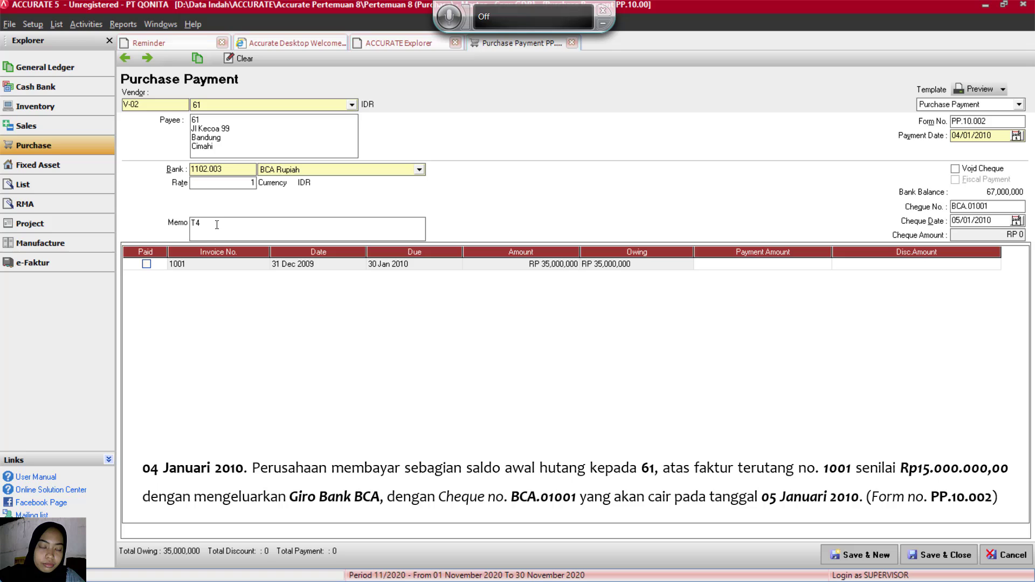
{"action": "type", "text": ". "}
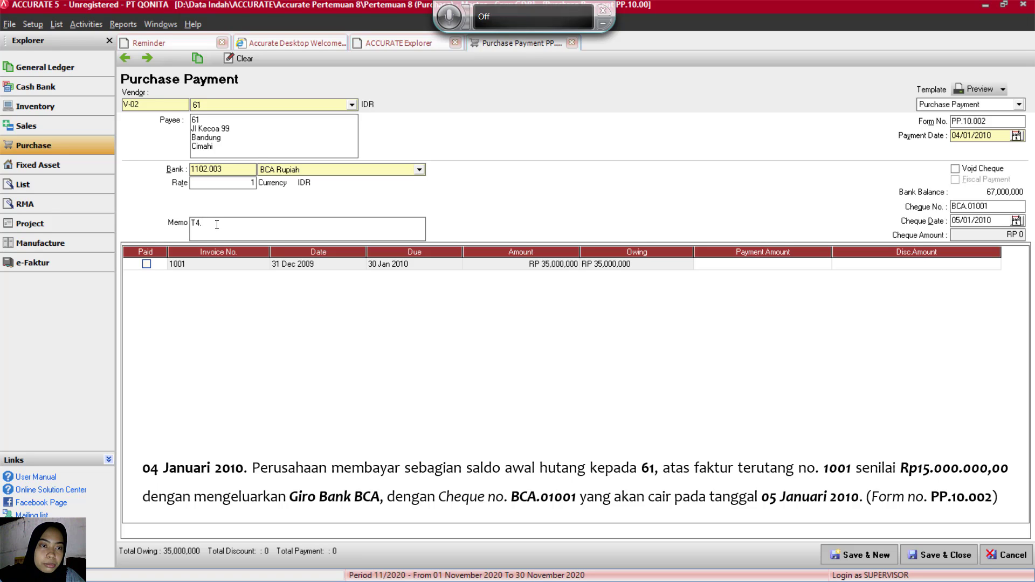
{"action": "type", "text": "Memb"}
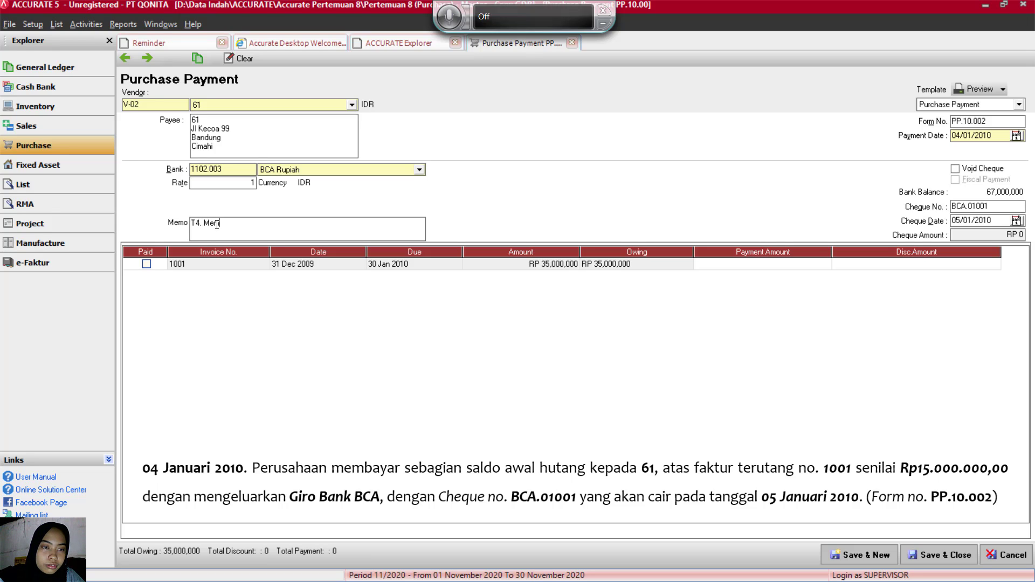
{"action": "type", "text": "ayar "}
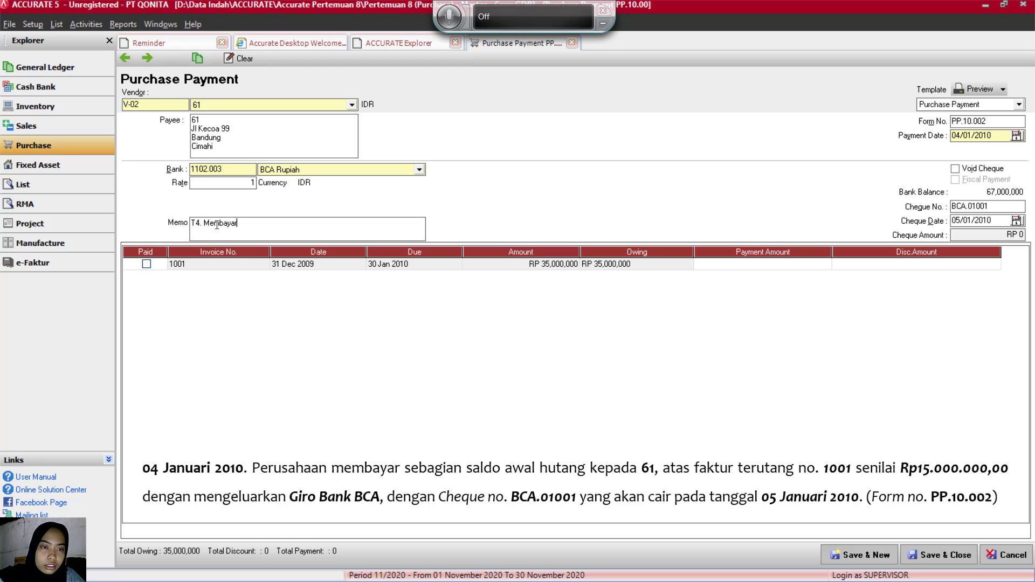
{"action": "type", "text": "ua"}
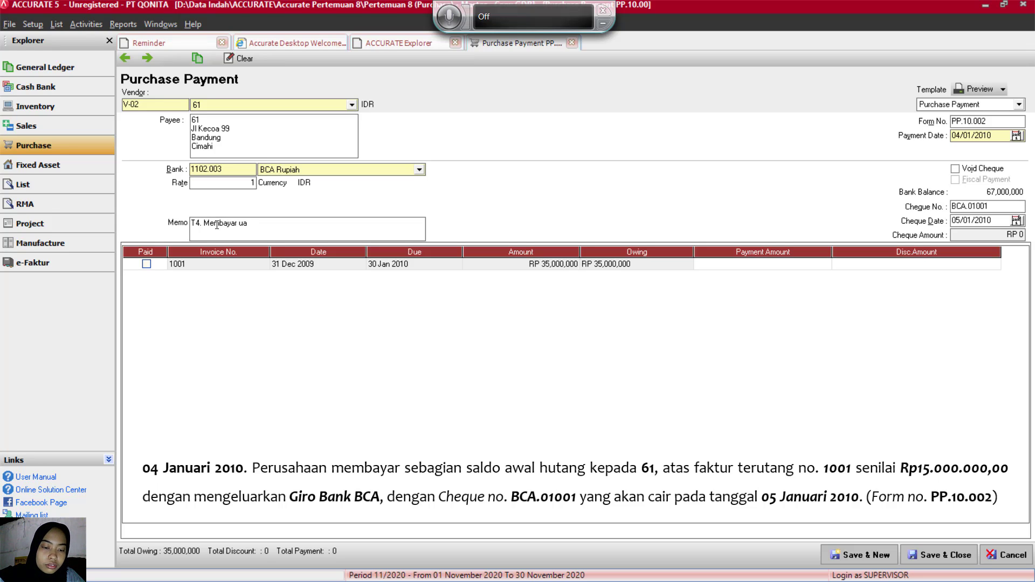
{"action": "key", "text": "BackSpace"}
{"action": "type", "text": "tang "}
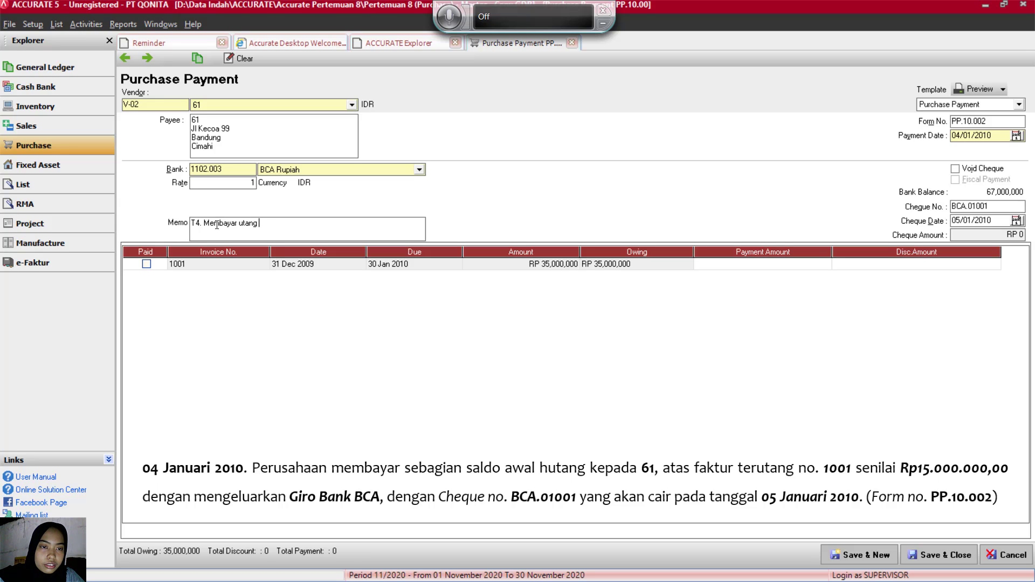
{"action": "type", "text": "kepada"}
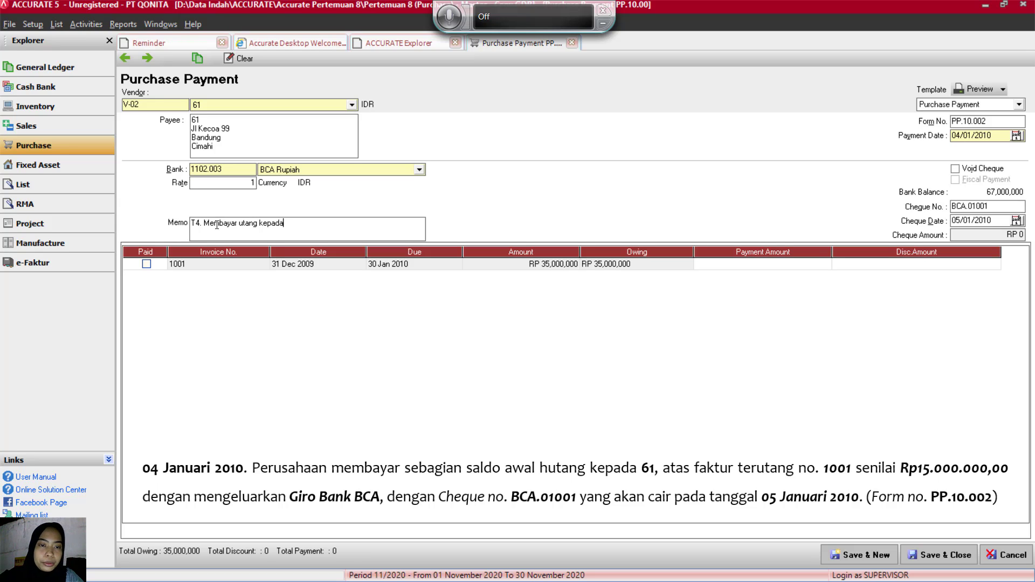
{"action": "type", "text": " 61"}
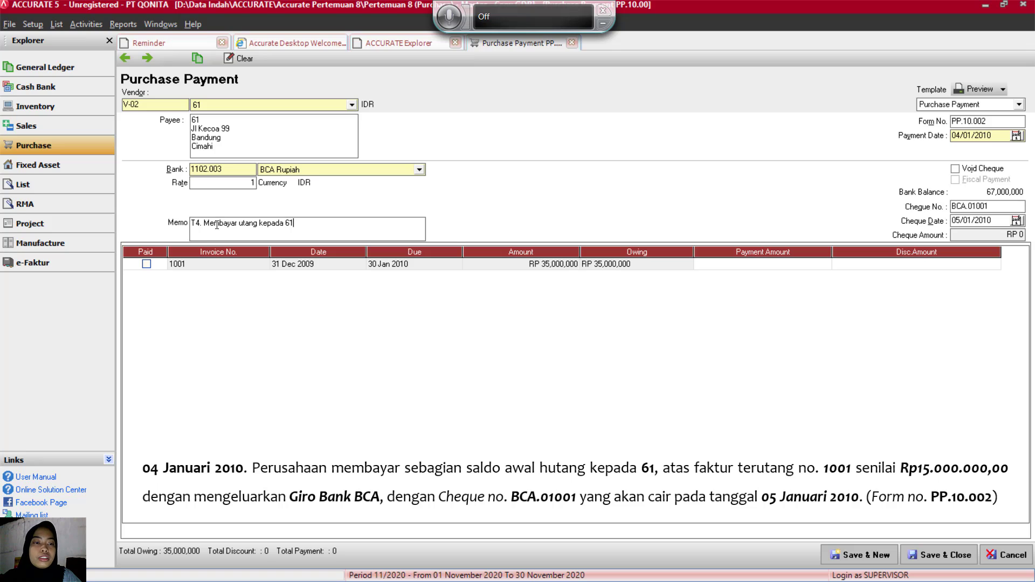
Step: Mark invoice 1001 as paid with a payment amount of 15,000,000, then save and close the purchase payment
{"action": "left_click", "coordinate": [146, 265]}
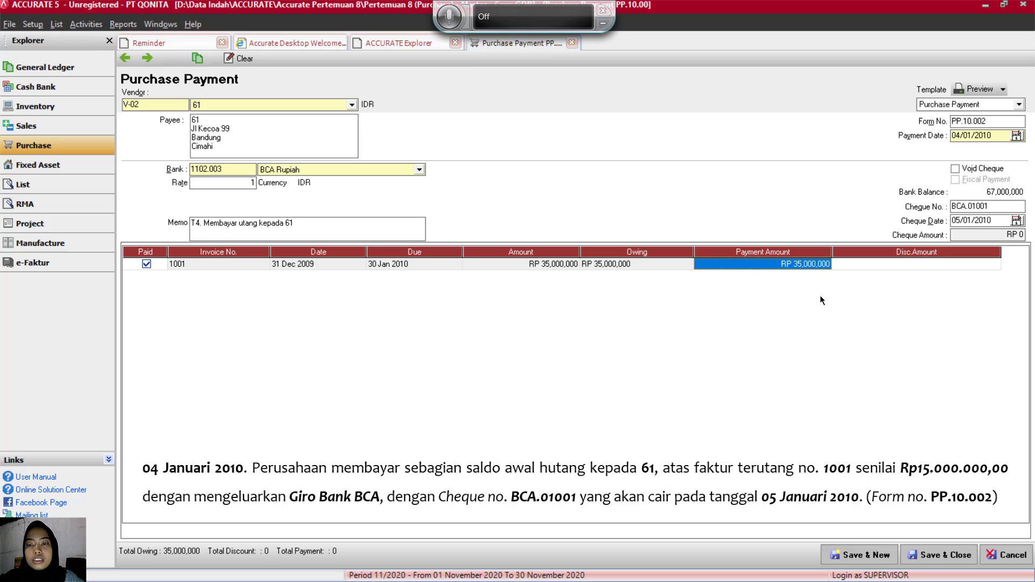
{"action": "type", "text": "3500000"}
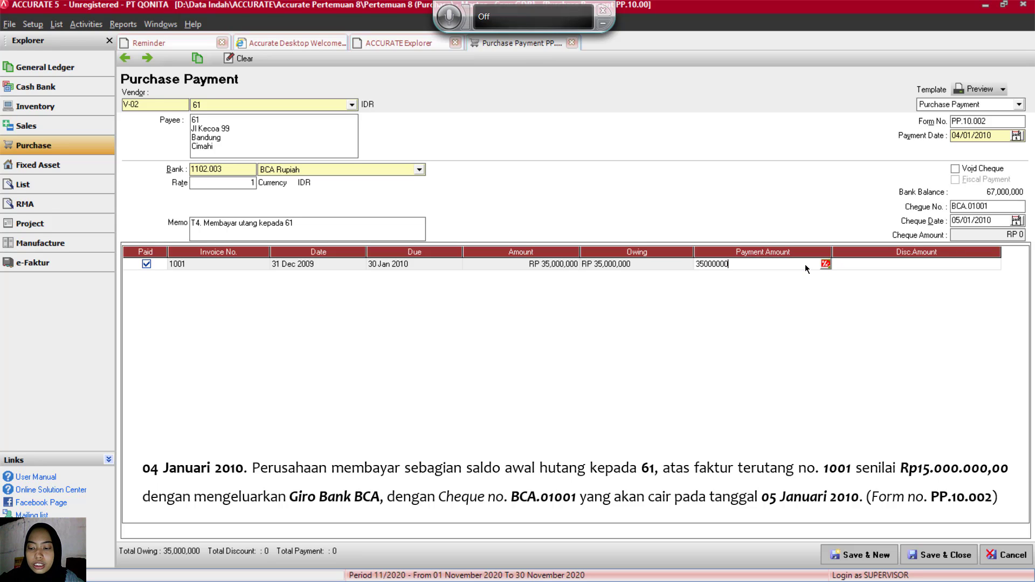
{"action": "key", "text": "BackSpace"}
{"action": "key", "text": "BackSpace"}
{"action": "key", "text": "BackSpace"}
{"action": "key", "text": "BackSpace"}
{"action": "key", "text": "BackSpace"}
{"action": "key", "text": "BackSpace"}
{"action": "key", "text": "BackSpace"}
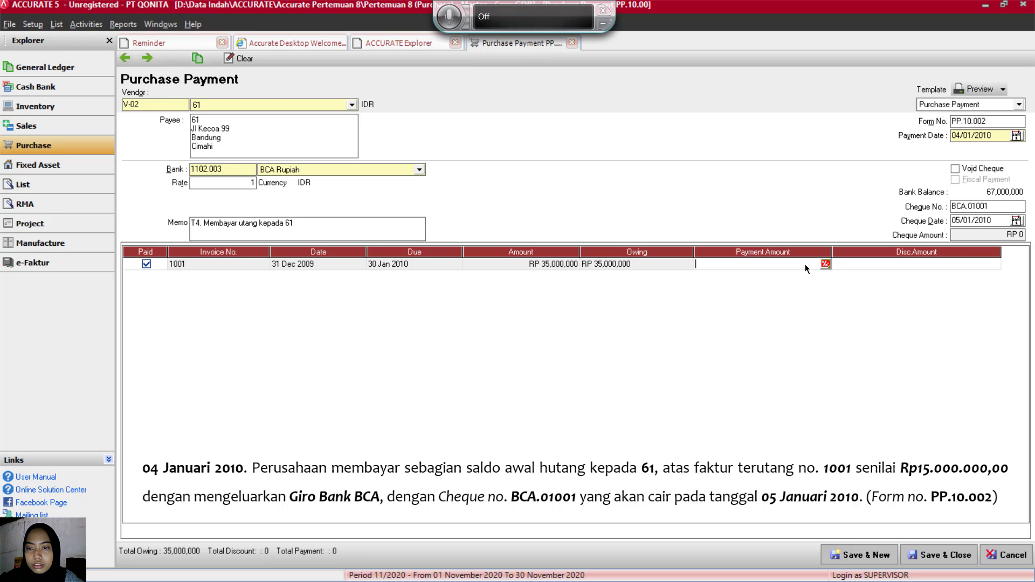
{"action": "type", "text": "15000000"}
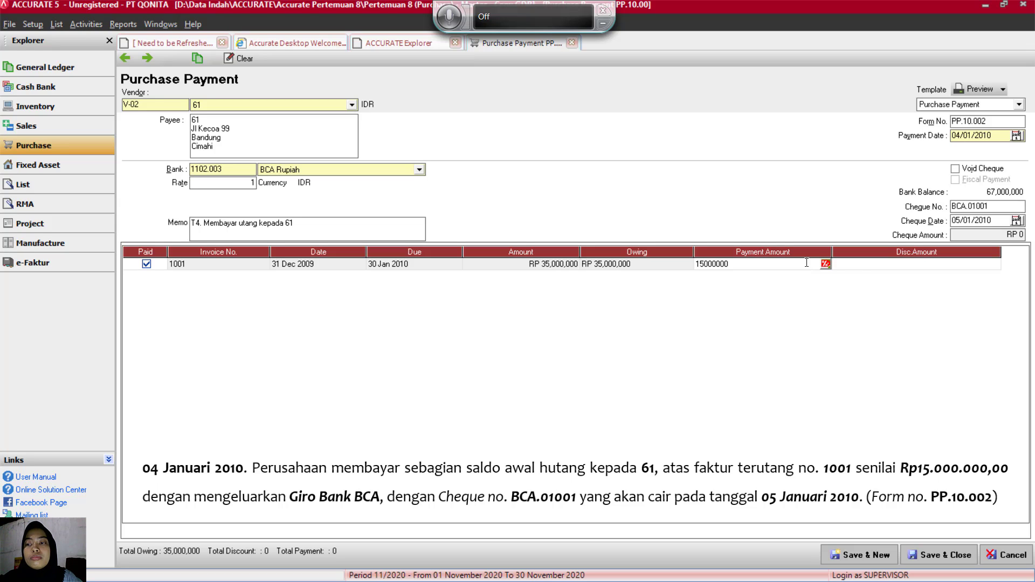
{"action": "left_click", "coordinate": [859, 265]}
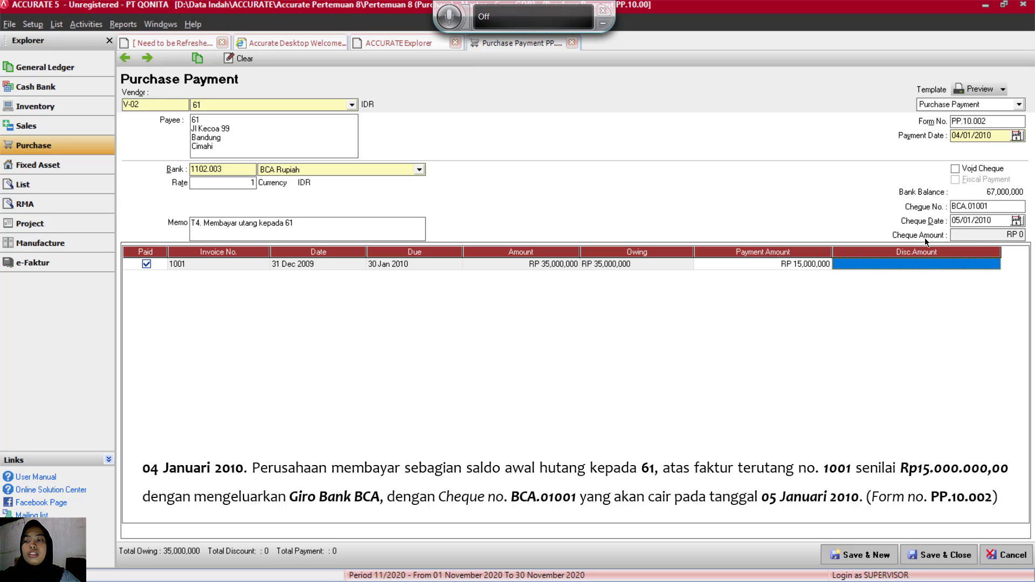
{"action": "left_click", "coordinate": [327, 226]}
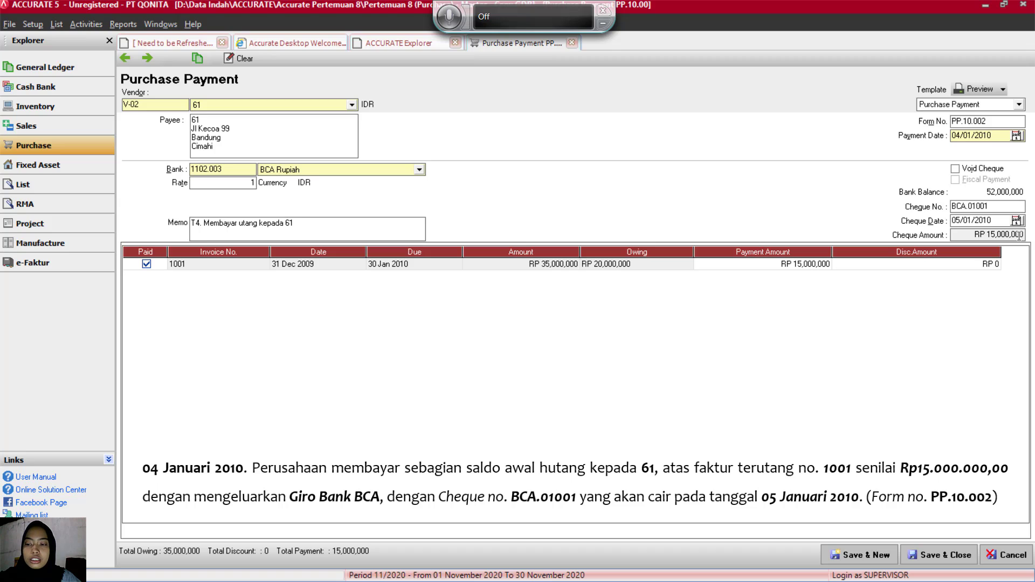
{"action": "left_click", "coordinate": [931, 563]}
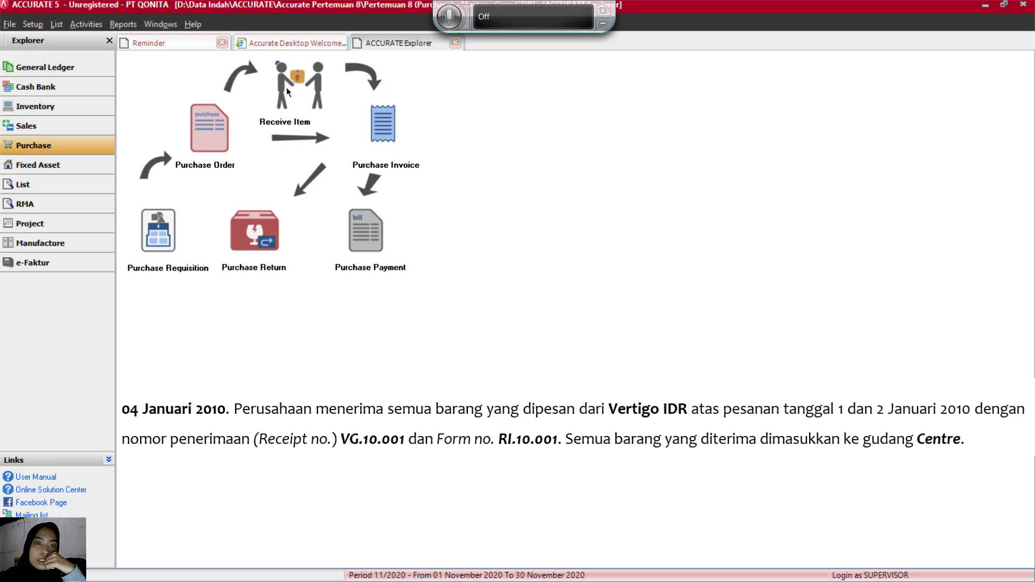
Step: Create a new receive item record for vendor Vertigo in IDR
{"action": "left_click", "coordinate": [286, 86]}
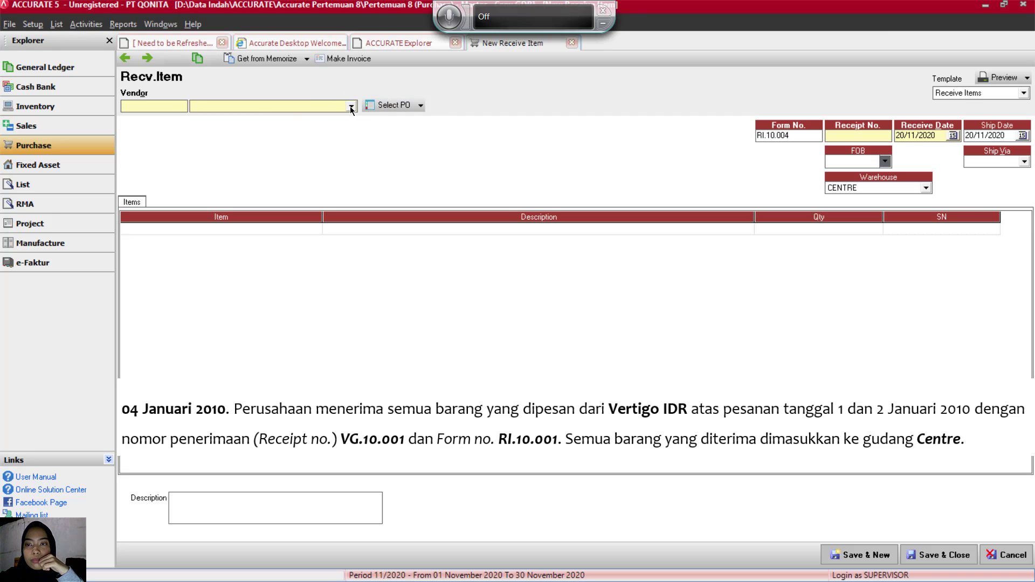
{"action": "left_click", "coordinate": [350, 106]}
{"action": "left_click", "coordinate": [201, 163]}
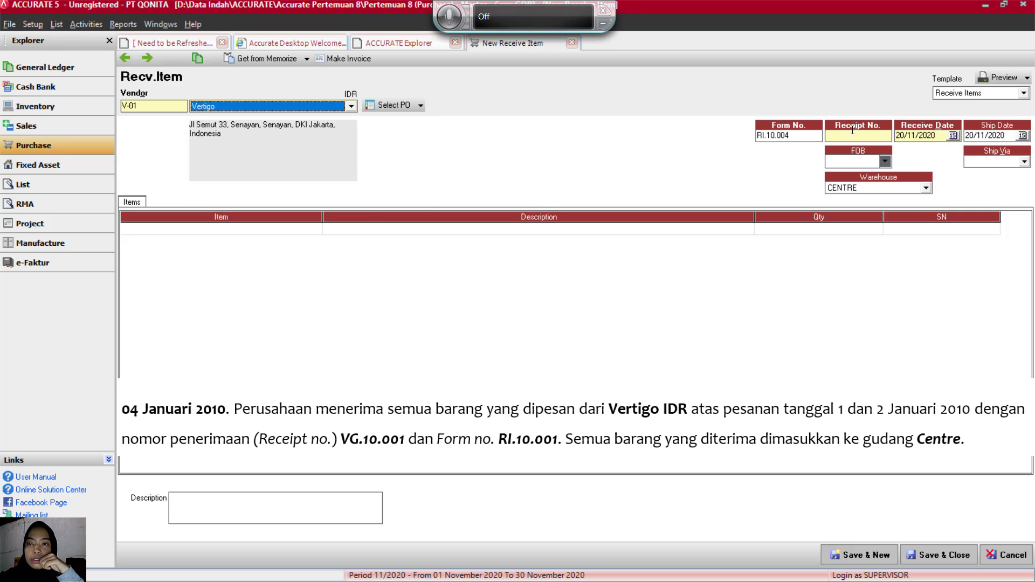
Step: Set the receive item's form number to RI.10.001 and its receipt number to VG.10.001
{"action": "left_click", "coordinate": [792, 136]}
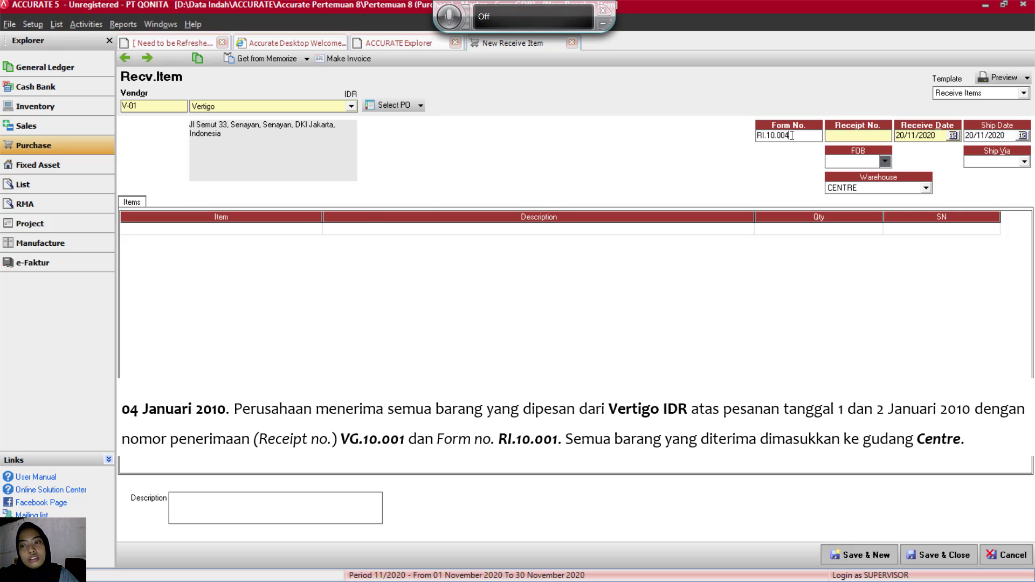
{"action": "key", "text": "BackSpace"}
{"action": "type", "text": "1"}
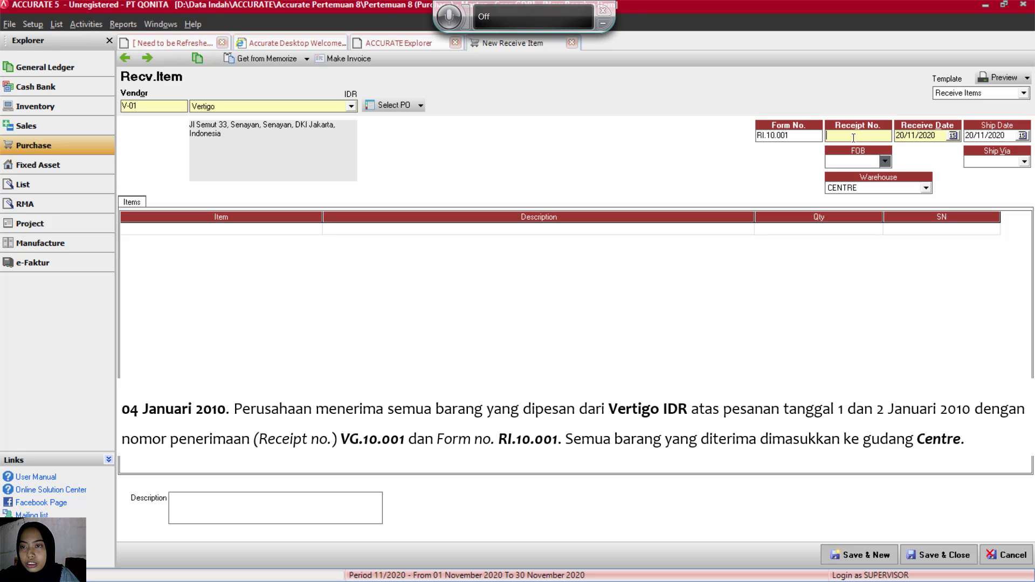
{"action": "type", "text": "VG"}
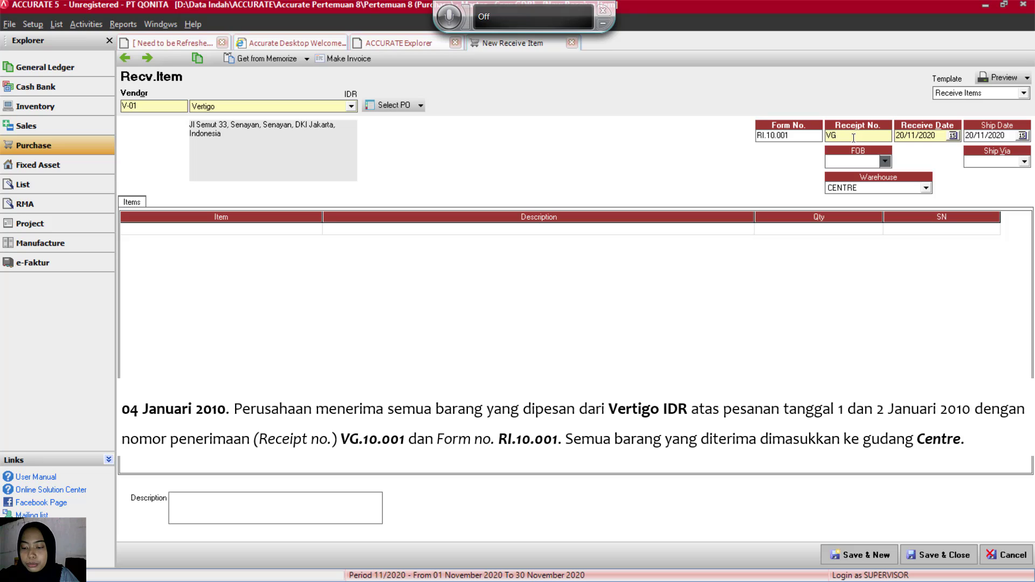
{"action": "type", "text": ".001"}
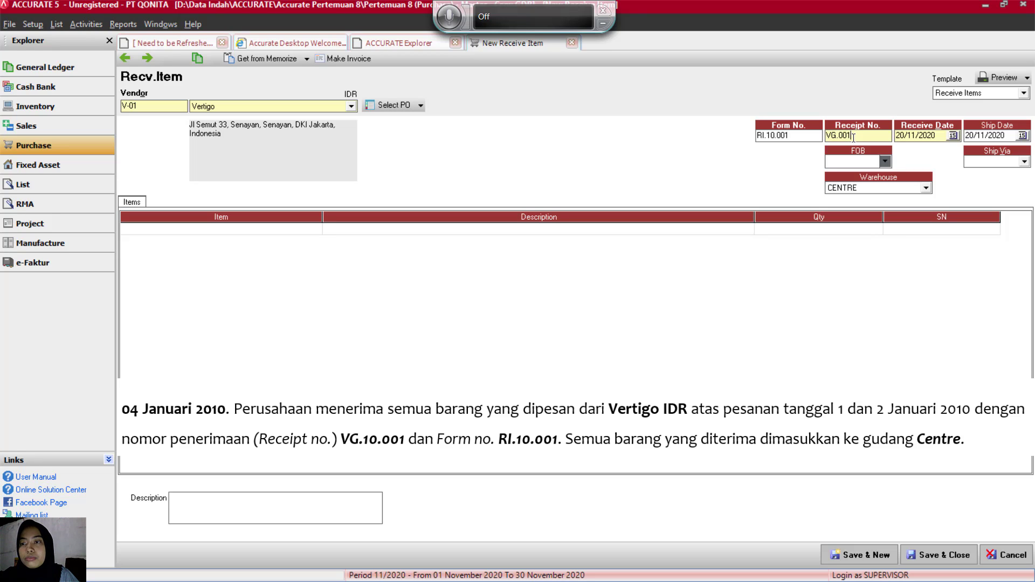
{"action": "key", "text": "BackSpace"}
{"action": "key", "text": "BackSpace"}
{"action": "key", "text": "BackSpace"}
{"action": "type", "text": "10.001"}
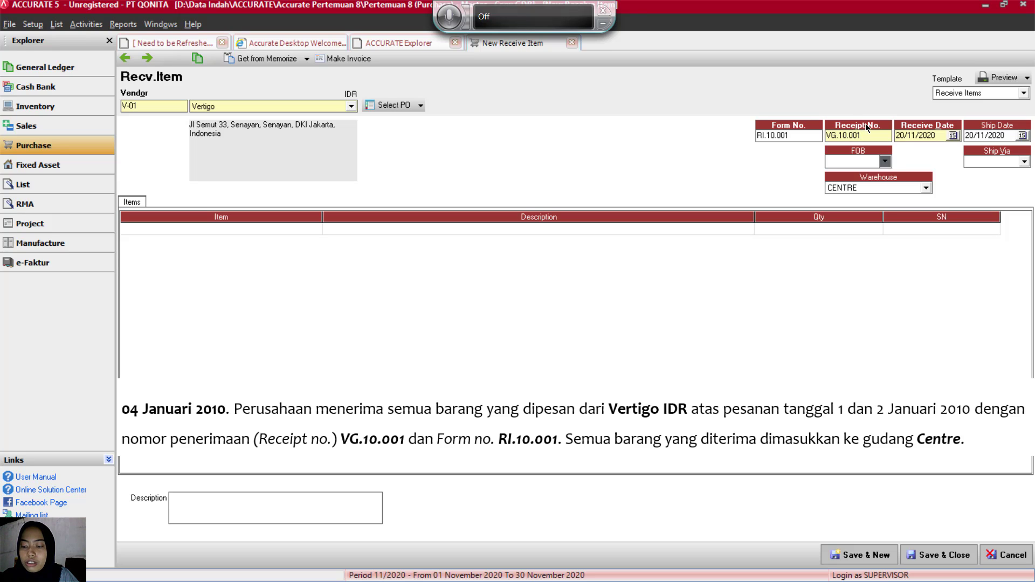
Step: Set the receive date of the receive item record to 04/01/2010
{"action": "left_click_drag", "start_coordinate": [934, 135], "coordinate": [894, 137]}
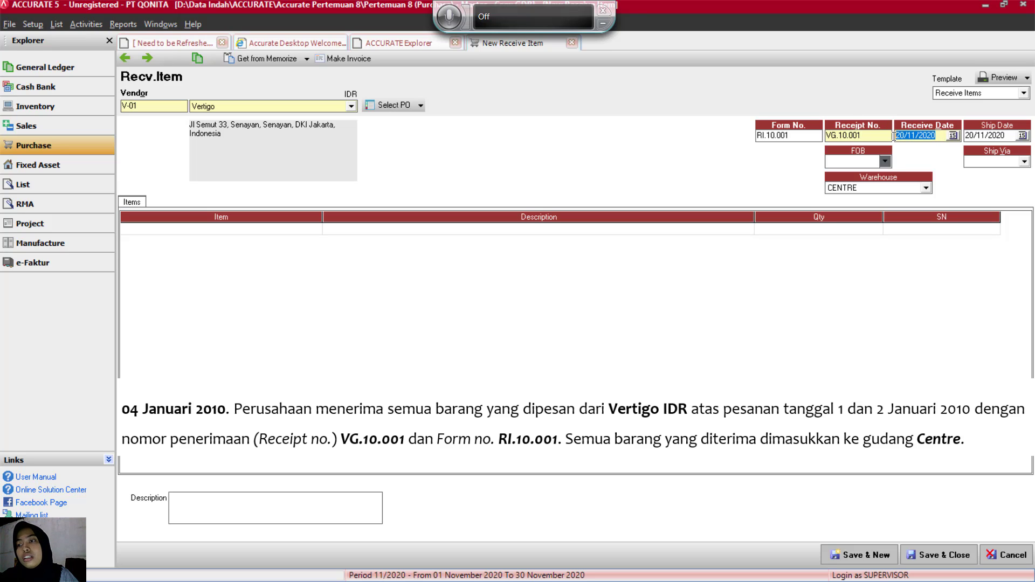
{"action": "type", "text": "04/0"}
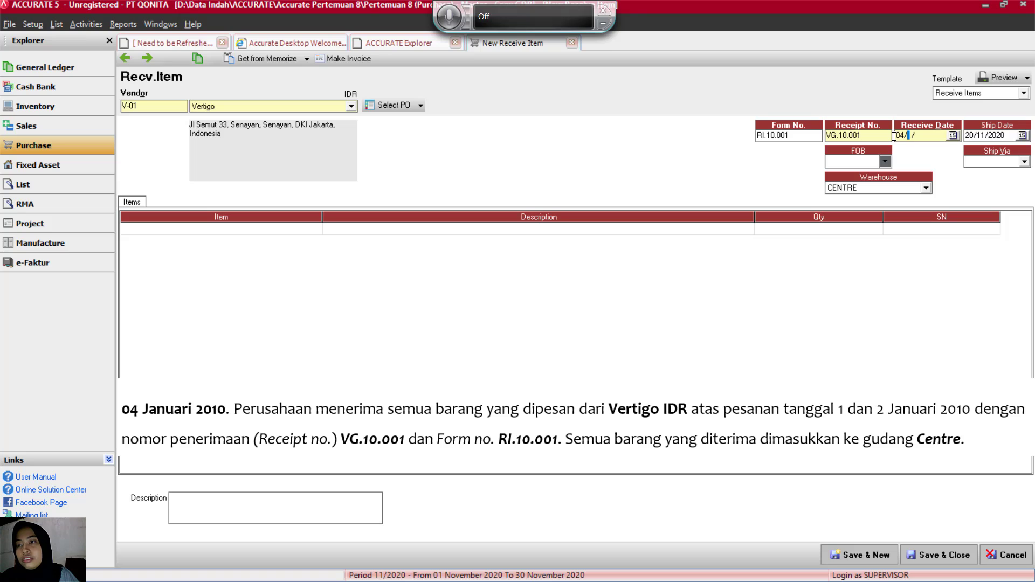
{"action": "type", "text": "1/2010"}
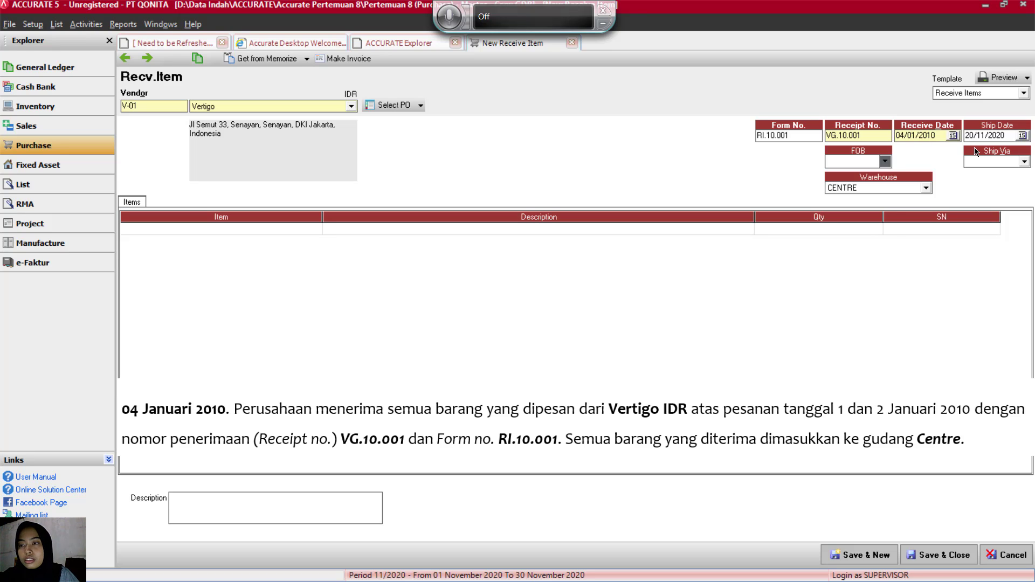
Step: Set the ship date to 03/01/2010 and the shipping method to Mobil 2626 JT on the receive item record
{"action": "left_click_drag", "start_coordinate": [1006, 135], "coordinate": [965, 135]}
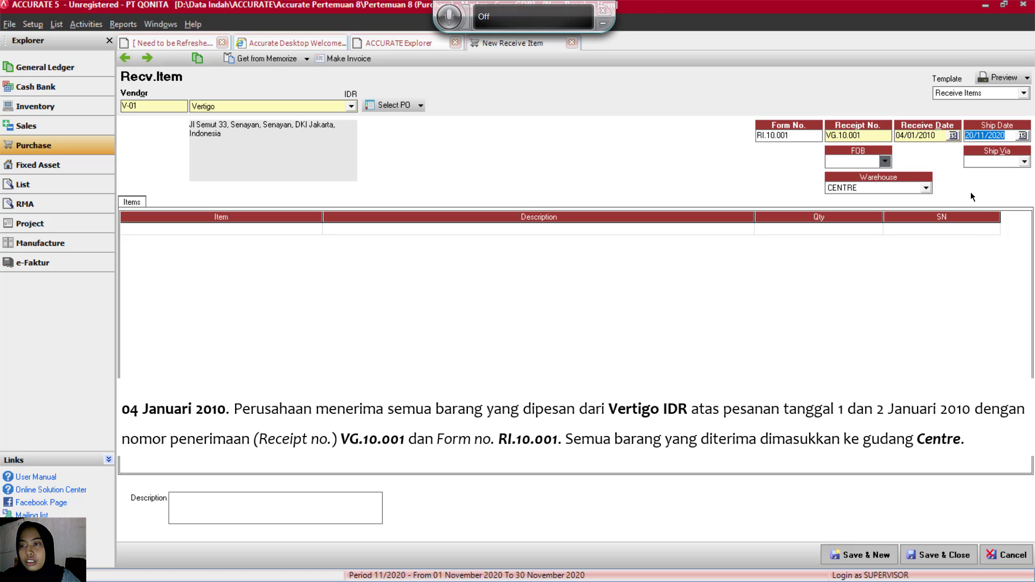
{"action": "type", "text": "03/"}
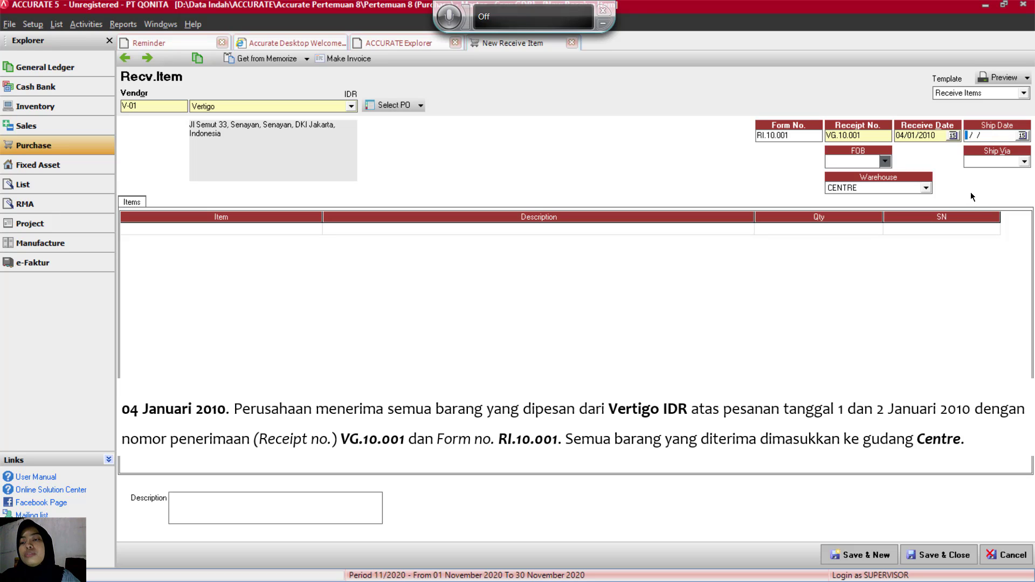
{"action": "type", "text": "01/2010"}
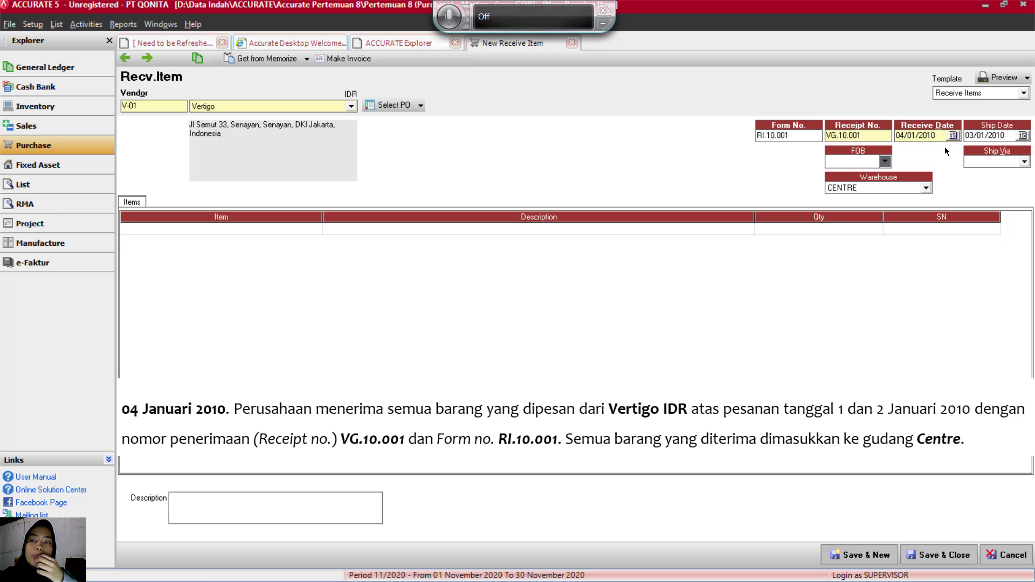
{"action": "left_click", "coordinate": [1010, 161]}
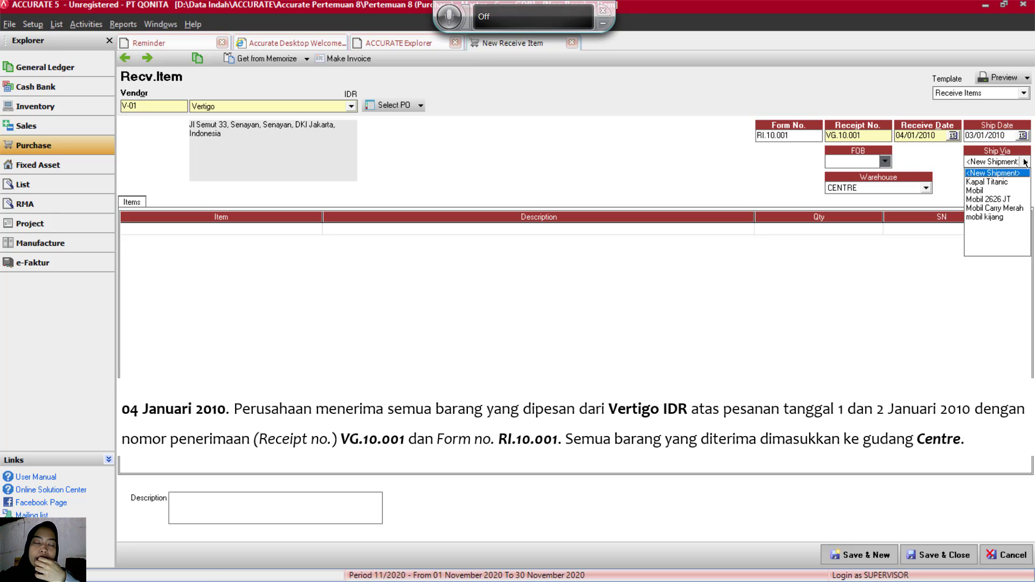
{"action": "left_click", "coordinate": [984, 199]}
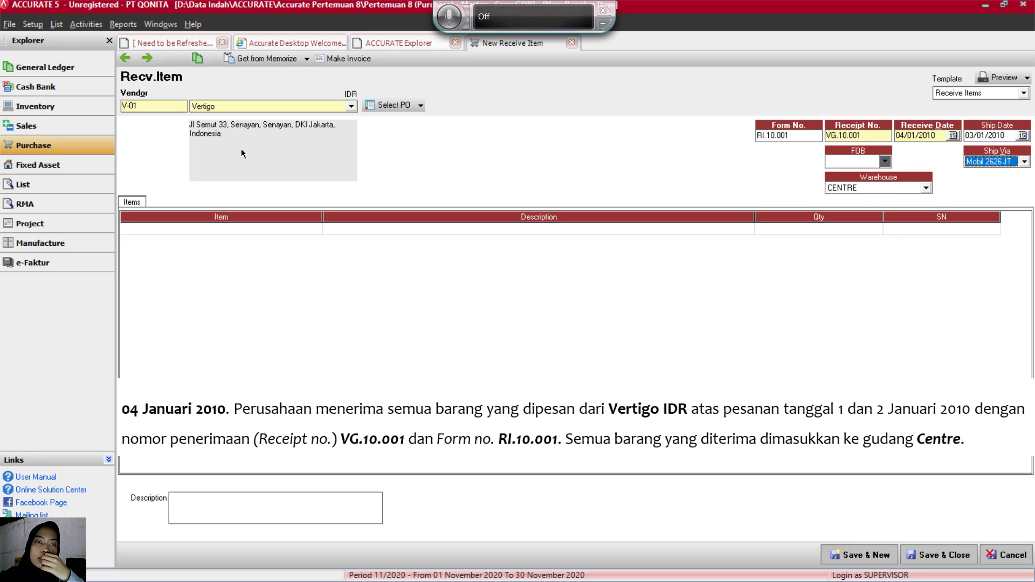
Step: Load purchase orders PO.10.001 and PO.10.002 into the receive item record
{"action": "left_click", "coordinate": [421, 107]}
{"action": "left_click", "coordinate": [405, 122]}
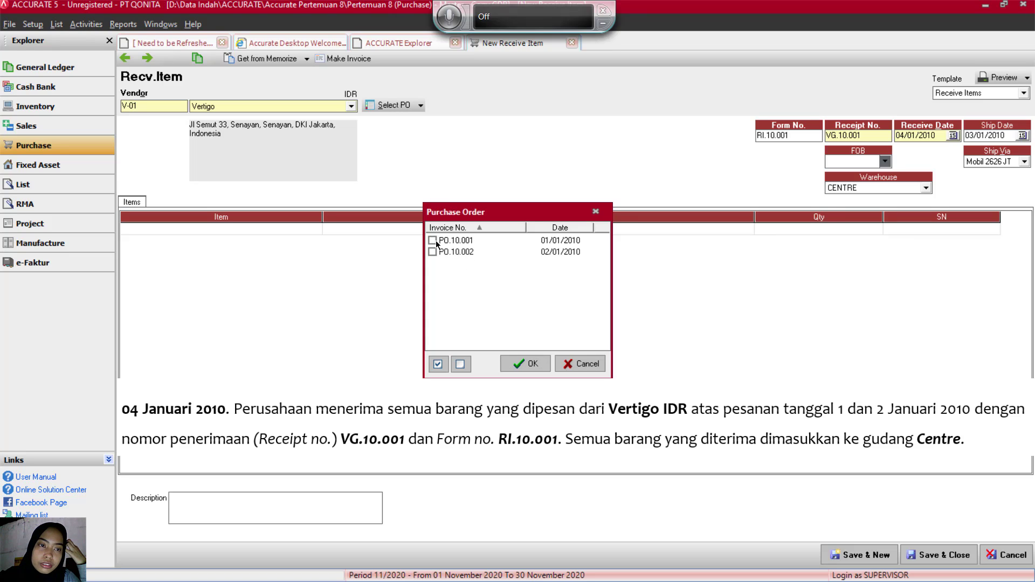
{"action": "left_click", "coordinate": [433, 251]}
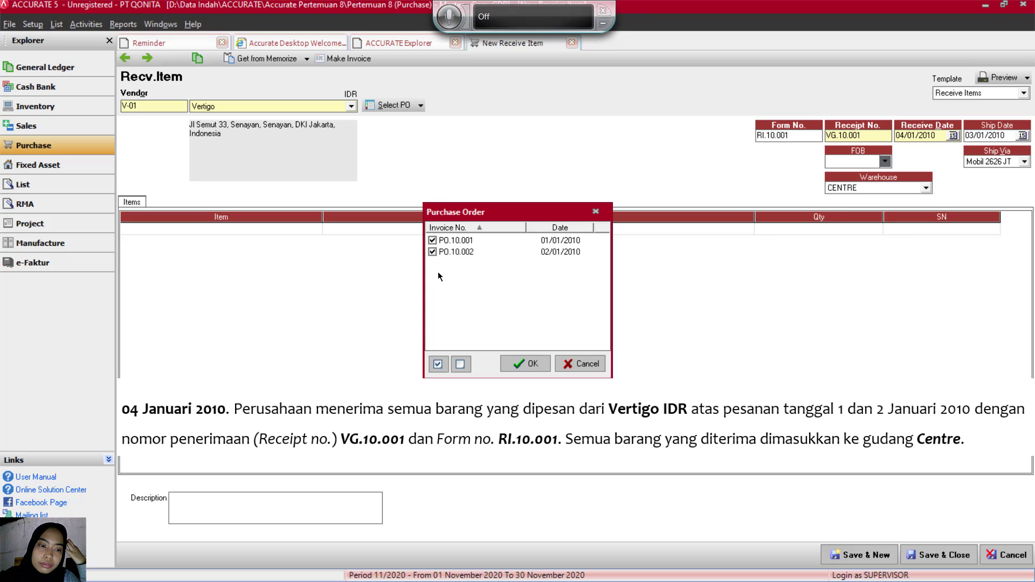
{"action": "left_click", "coordinate": [523, 365]}
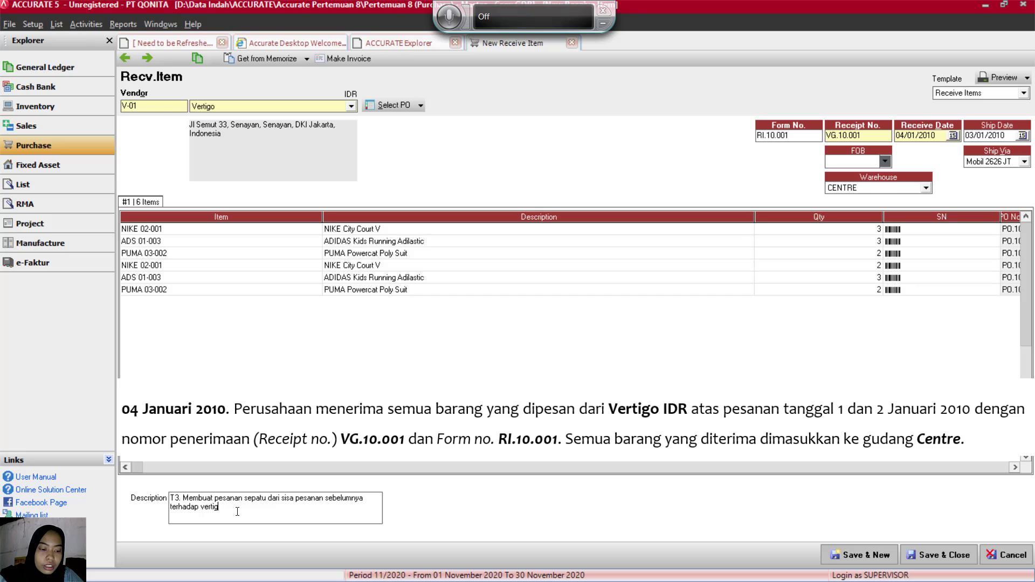
Step: Change the receive item's description to "T5. Menerima semua pesanan sepatu dari vertigo" and save and close the record
{"action": "key", "text": "BackSpace"}
{"action": "key", "text": "BackSpace"}
{"action": "key", "text": "BackSpace"}
{"action": "key", "text": "BackSpace"}
{"action": "key", "text": "BackSpace"}
{"action": "key", "text": "BackSpace"}
{"action": "key", "text": "BackSpace"}
{"action": "key", "text": "BackSpace"}
{"action": "key", "text": "BackSpace"}
{"action": "key", "text": "BackSpace"}
{"action": "key", "text": "BackSpace"}
{"action": "key", "text": "BackSpace"}
{"action": "key", "text": "BackSpace"}
{"action": "key", "text": "BackSpace"}
{"action": "key", "text": "BackSpace"}
{"action": "key", "text": "BackSpace"}
{"action": "key", "text": "BackSpace"}
{"action": "key", "text": "BackSpace"}
{"action": "key", "text": "BackSpace"}
{"action": "key", "text": "BackSpace"}
{"action": "key", "text": "BackSpace"}
{"action": "key", "text": "BackSpace"}
{"action": "key", "text": "BackSpace"}
{"action": "key", "text": "BackSpace"}
{"action": "key", "text": "BackSpace"}
{"action": "key", "text": "BackSpace"}
{"action": "key", "text": "BackSpace"}
{"action": "key", "text": "BackSpace"}
{"action": "key", "text": "BackSpace"}
{"action": "key", "text": "BackSpace"}
{"action": "key", "text": "BackSpace"}
{"action": "key", "text": "BackSpace"}
{"action": "key", "text": "BackSpace"}
{"action": "key", "text": "BackSpace"}
{"action": "key", "text": "BackSpace"}
{"action": "key", "text": "BackSpace"}
{"action": "key", "text": "BackSpace"}
{"action": "key", "text": "BackSpace"}
{"action": "key", "text": "BackSpace"}
{"action": "key", "text": "BackSpace"}
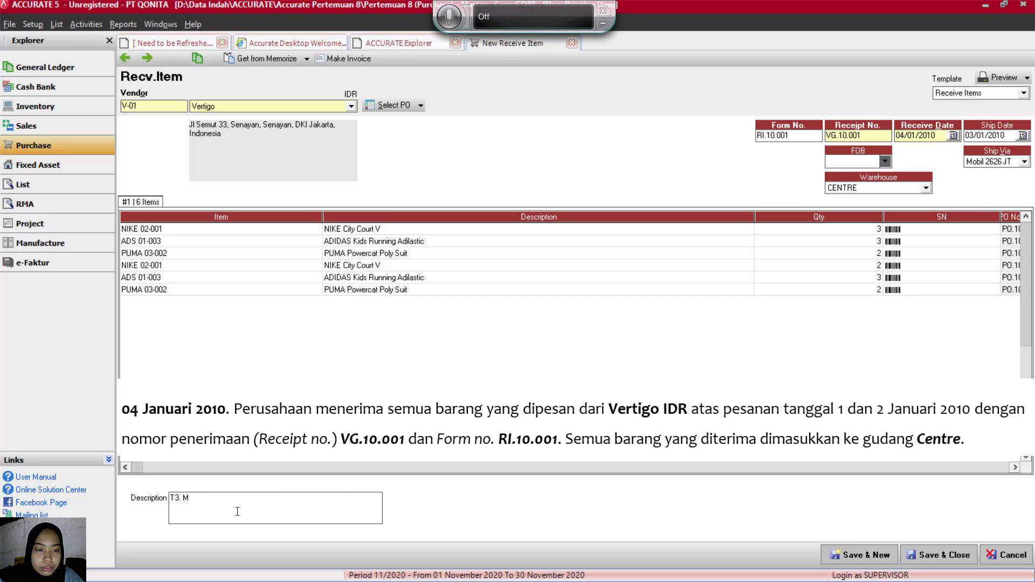
{"action": "type", "text": "enerima semua "}
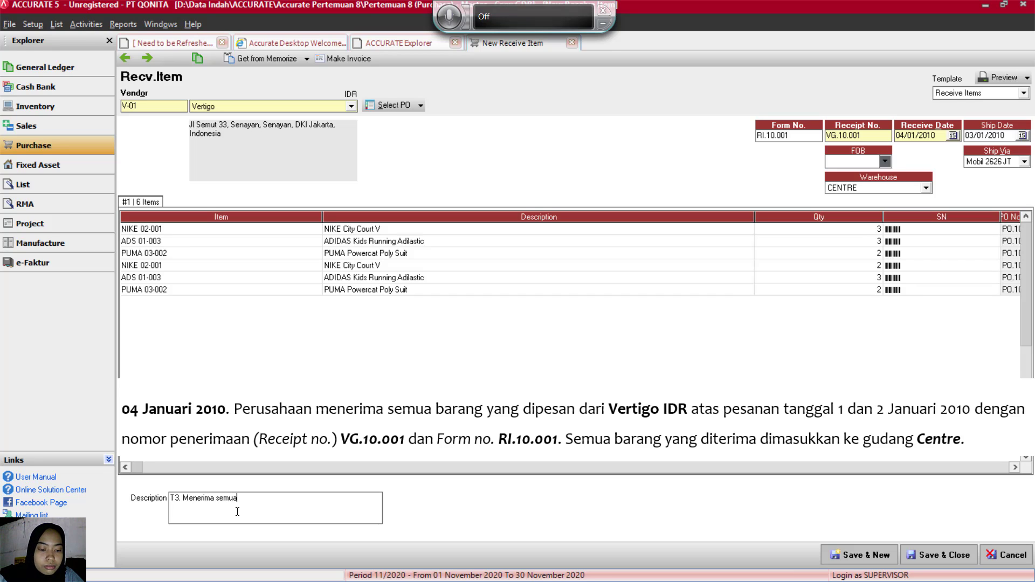
{"action": "type", "text": "pesa"}
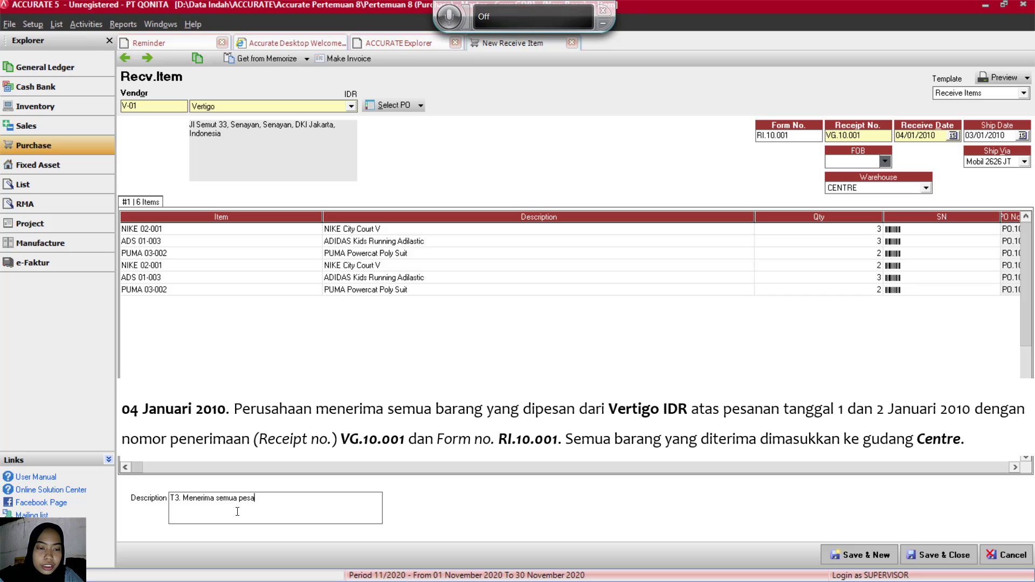
{"action": "type", "text": "nan baran"}
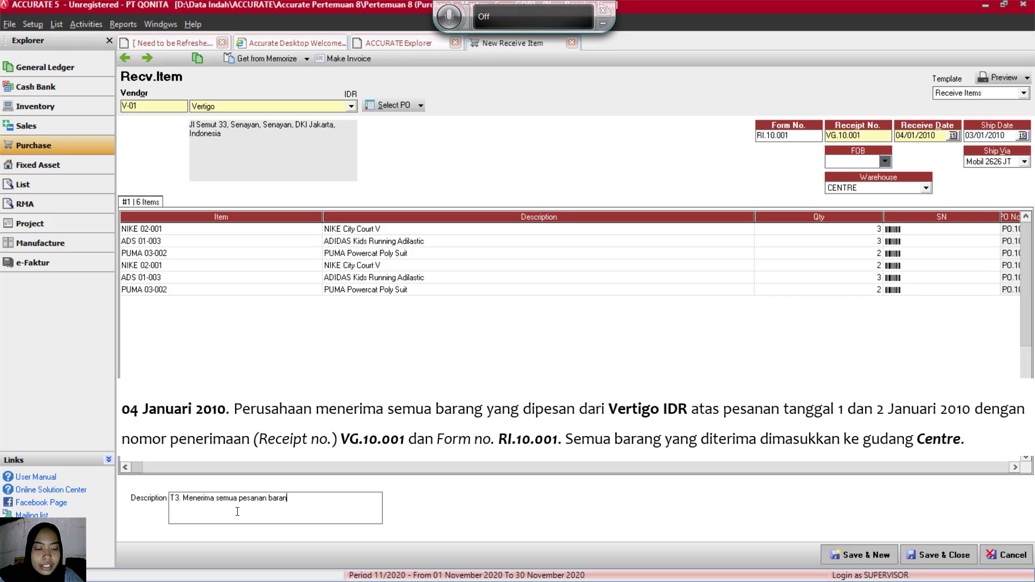
{"action": "key", "text": "BackSpace"}
{"action": "key", "text": "BackSpace"}
{"action": "key", "text": "BackSpace"}
{"action": "key", "text": "BackSpace"}
{"action": "key", "text": "BackSpace"}
{"action": "type", "text": "sep"}
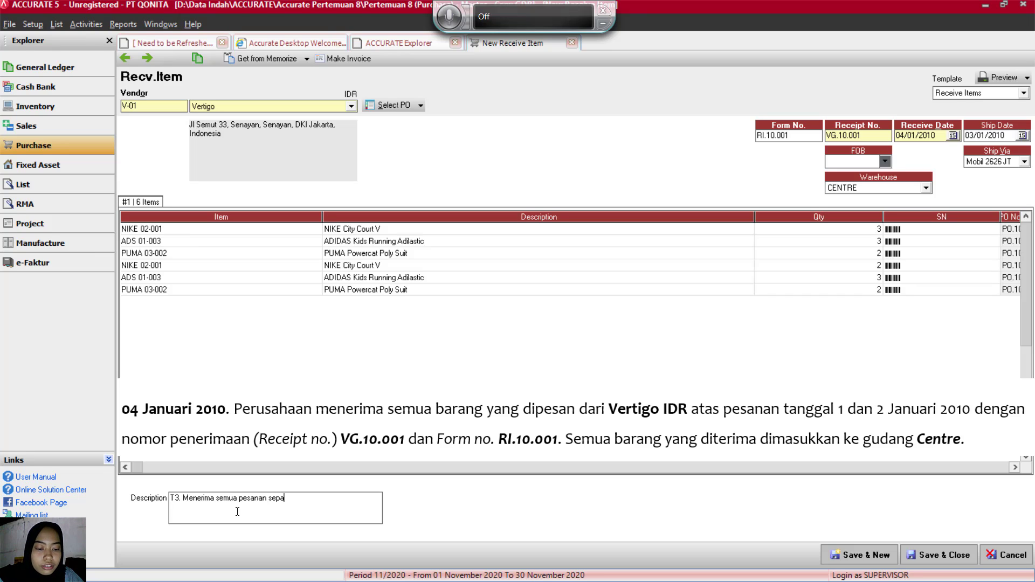
{"action": "type", "text": "atu da"}
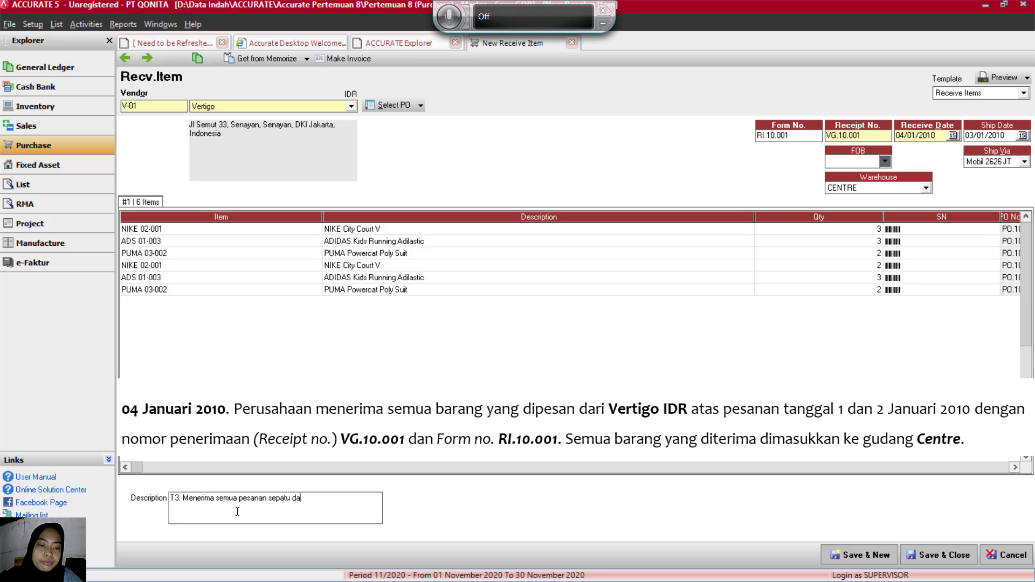
{"action": "type", "text": "ri vertigo"}
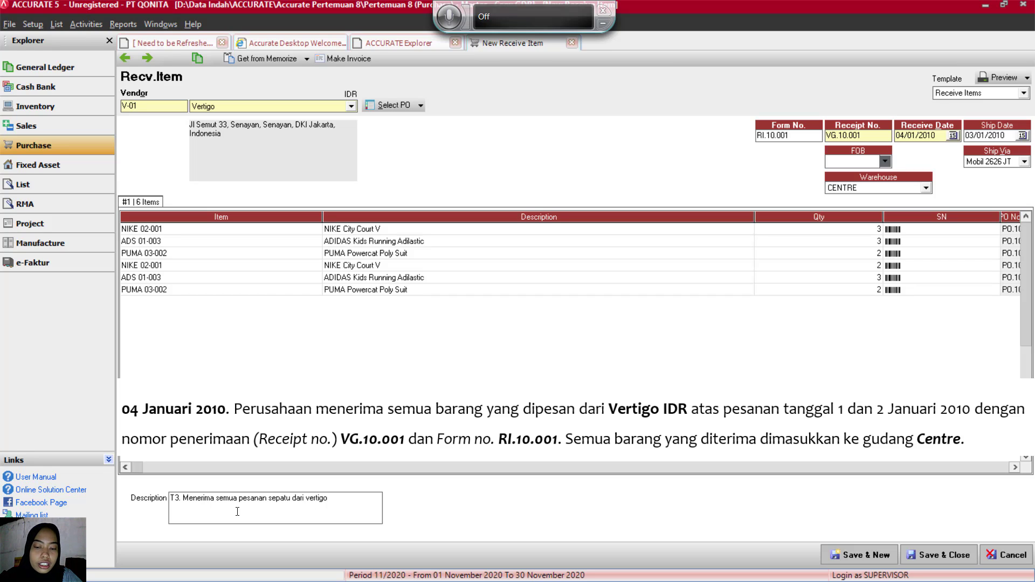
{"action": "left_click", "coordinate": [179, 499]}
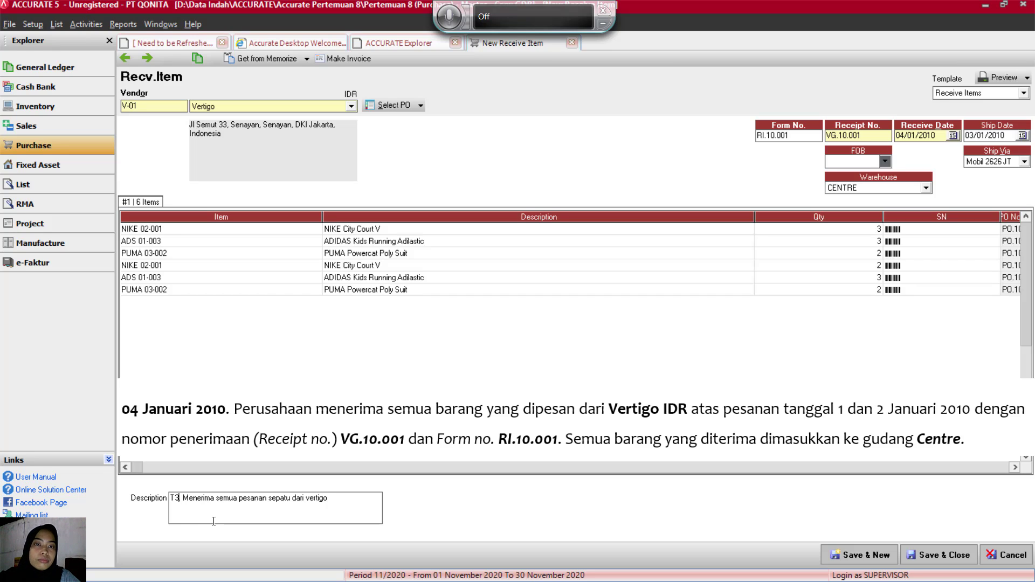
{"action": "key", "text": "BackSpace"}
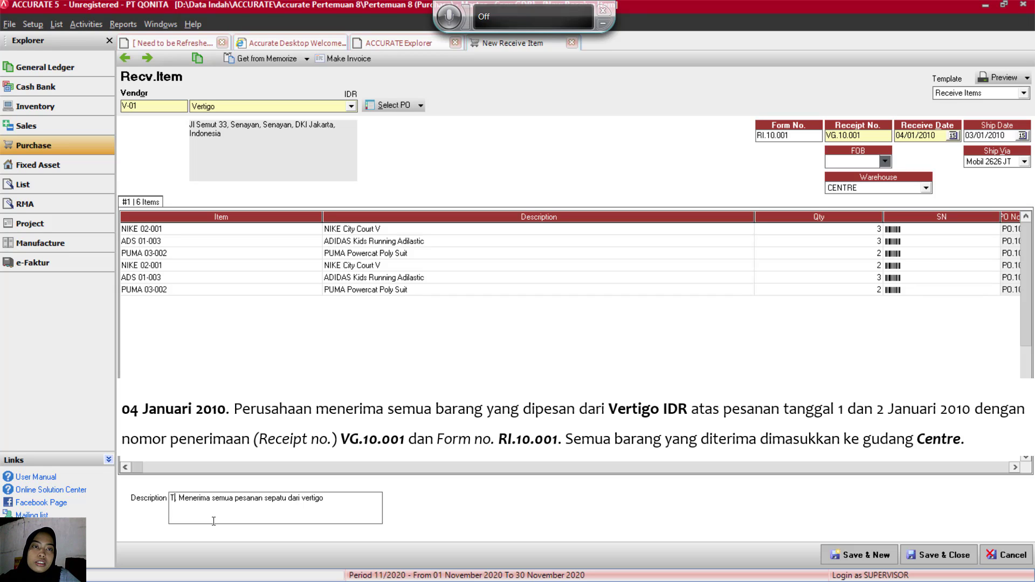
{"action": "type", "text": "5."}
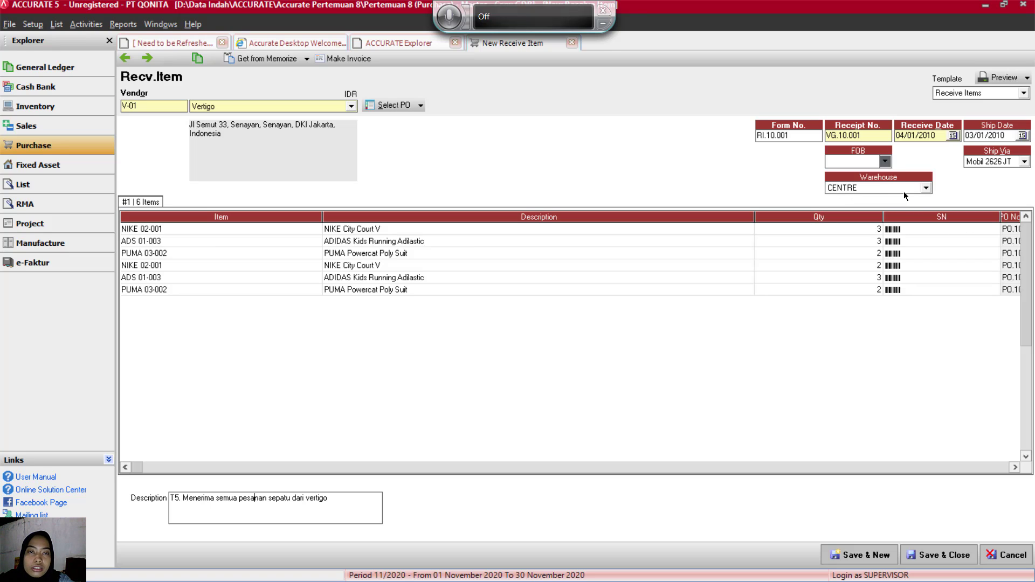
{"action": "left_click", "coordinate": [944, 555]}
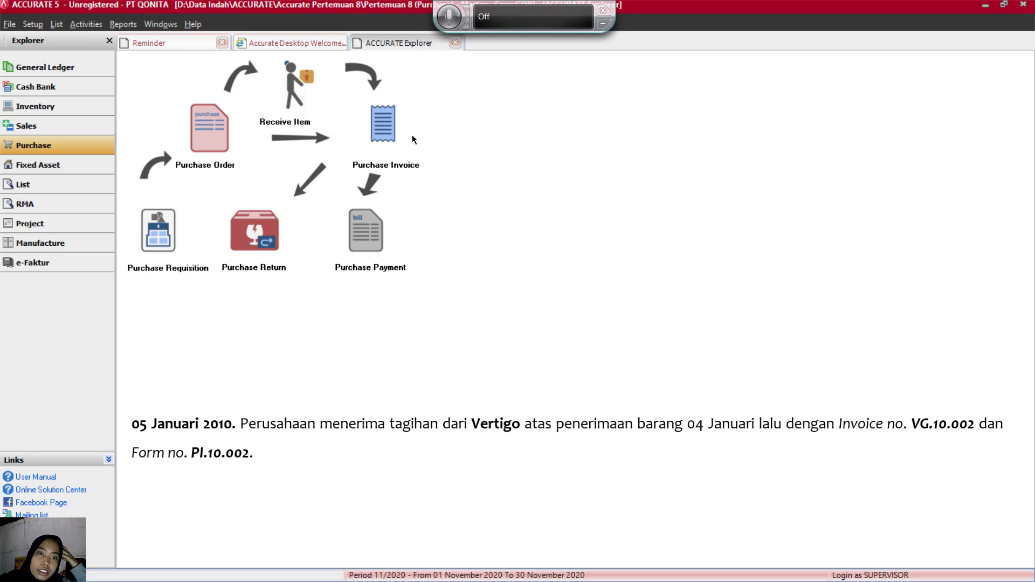
Step: Create a new purchase invoice for vendor Vertigo
{"action": "left_click", "coordinate": [381, 125]}
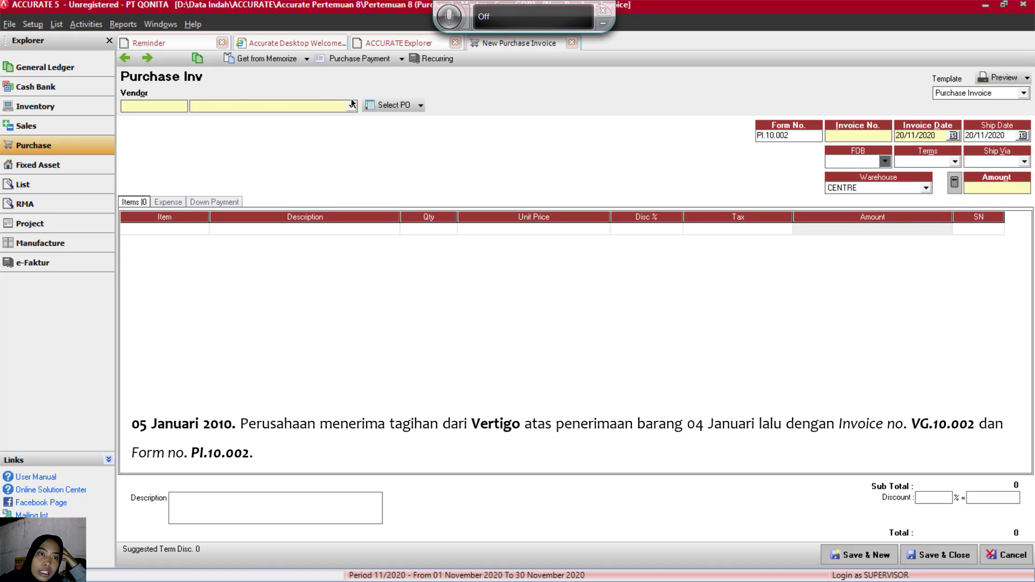
{"action": "left_click", "coordinate": [351, 103]}
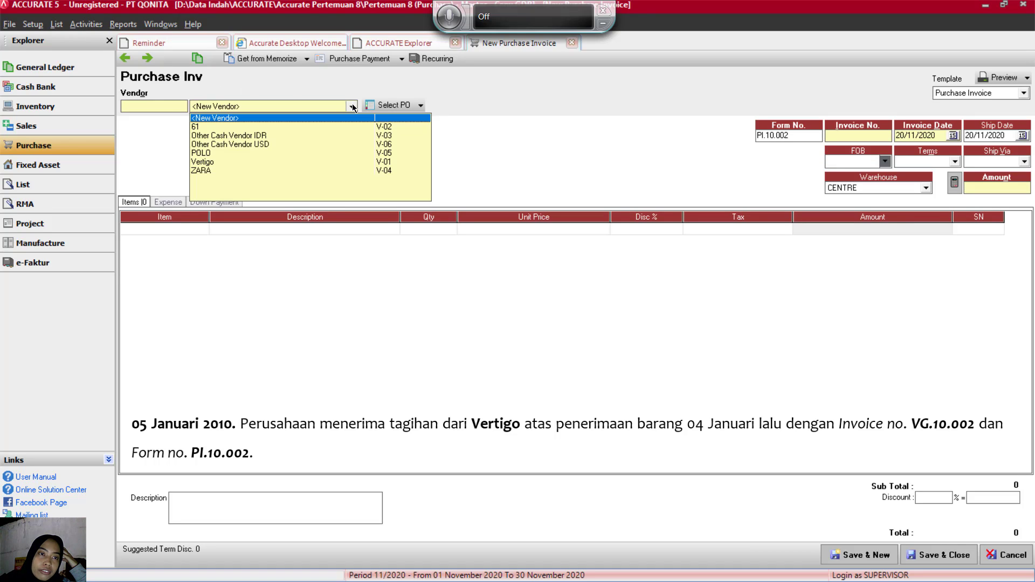
{"action": "left_click", "coordinate": [204, 164]}
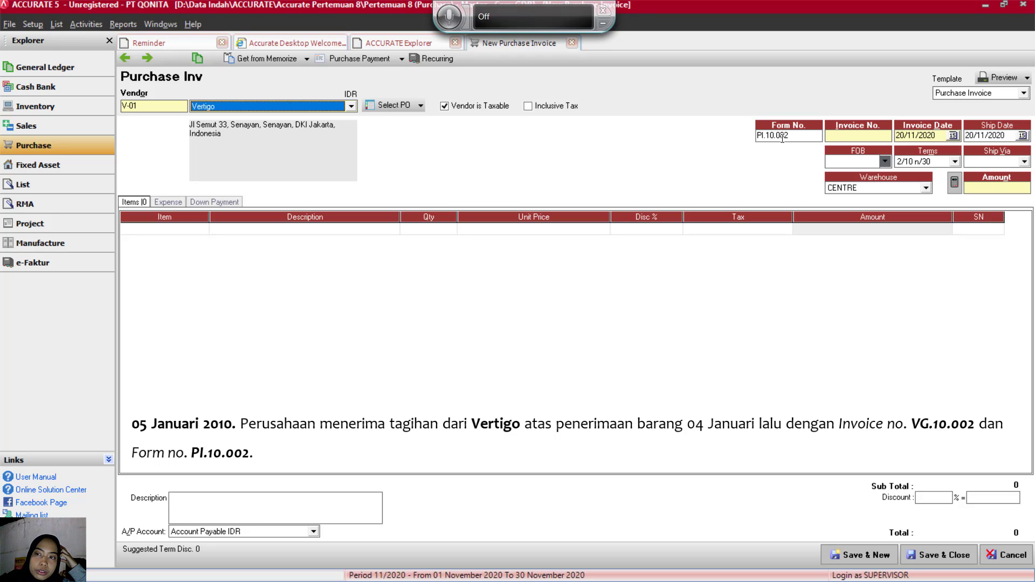
Step: Set the purchase invoice's invoice number to VG.10.001
{"action": "left_click", "coordinate": [849, 136]}
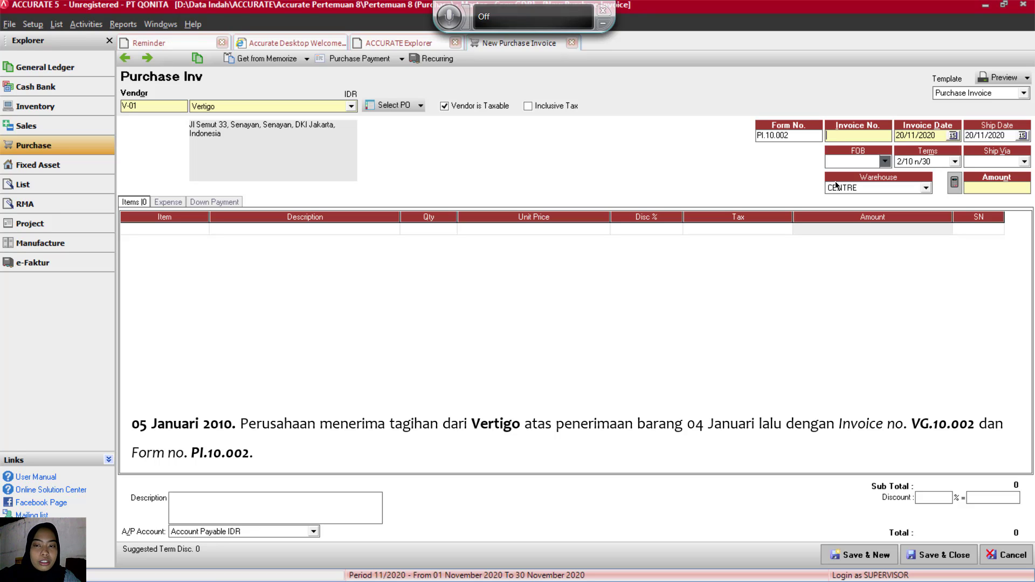
{"action": "type", "text": "VG"}
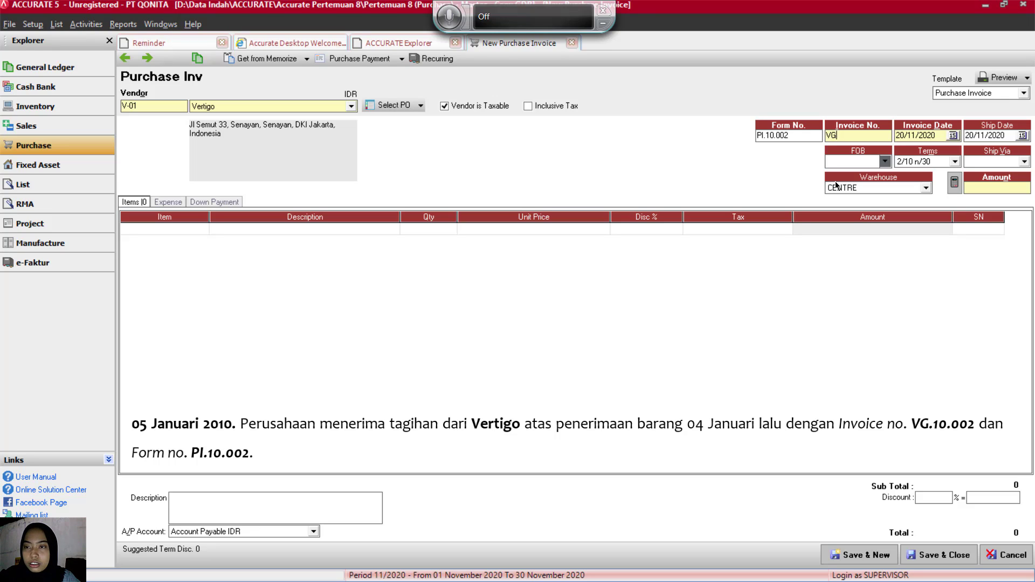
{"action": "type", "text": ".1"}
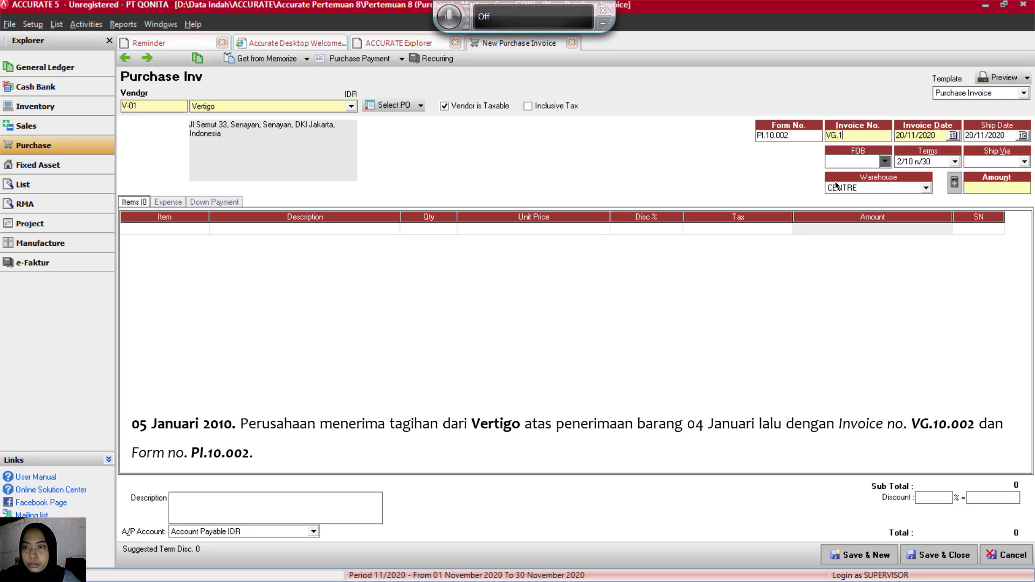
{"action": "type", "text": "0.001"}
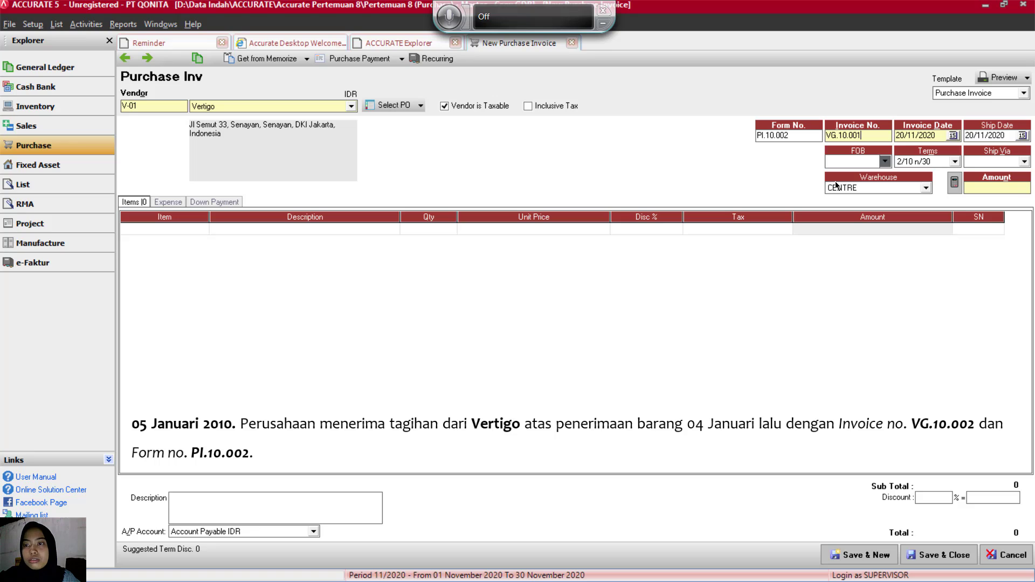
Step: Set the invoice date of the purchase invoice to 05/01/2010
{"action": "key", "text": "Tab"}
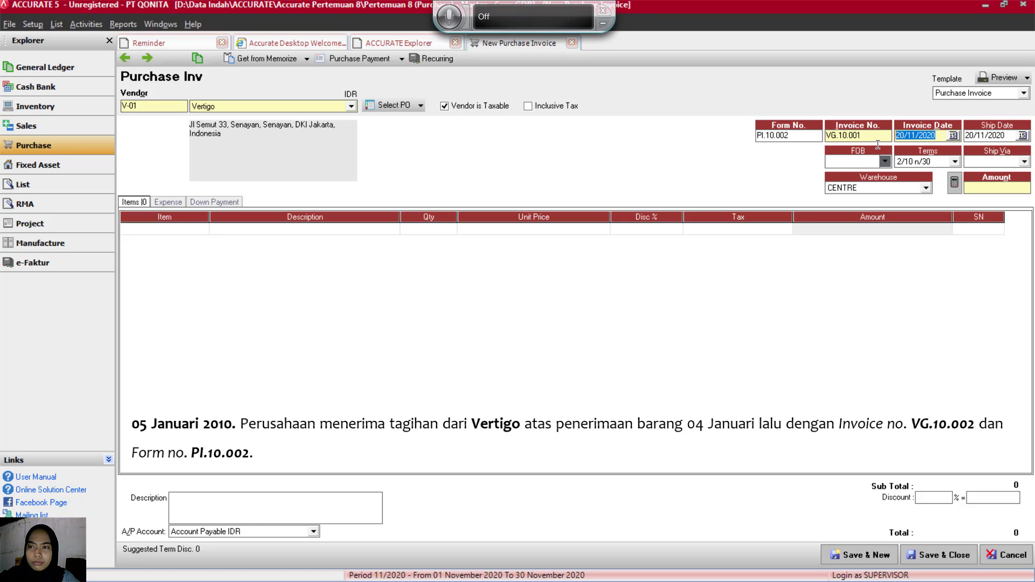
{"action": "key", "text": "Tab"}
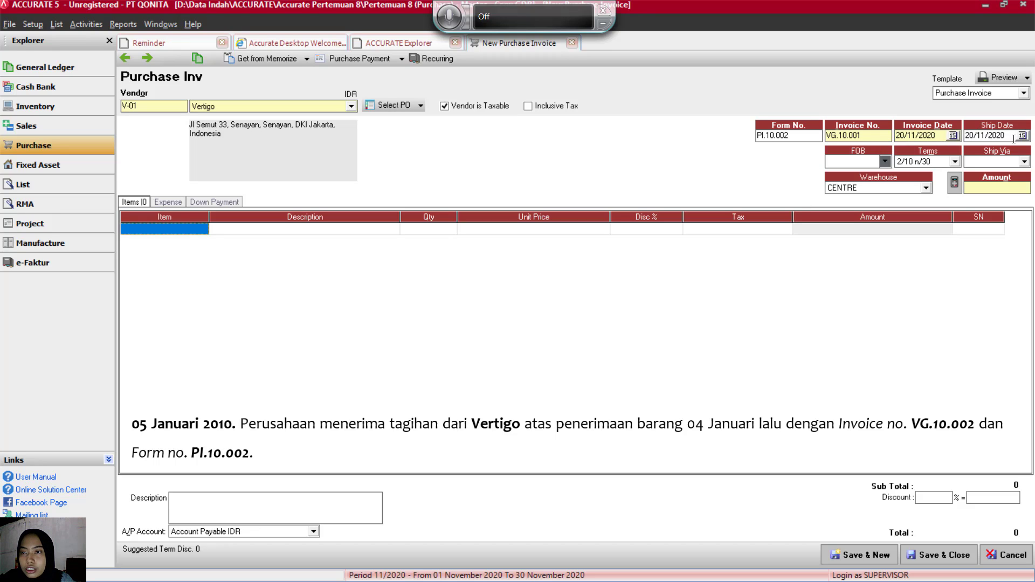
{"action": "key", "text": "shift+Tab"}
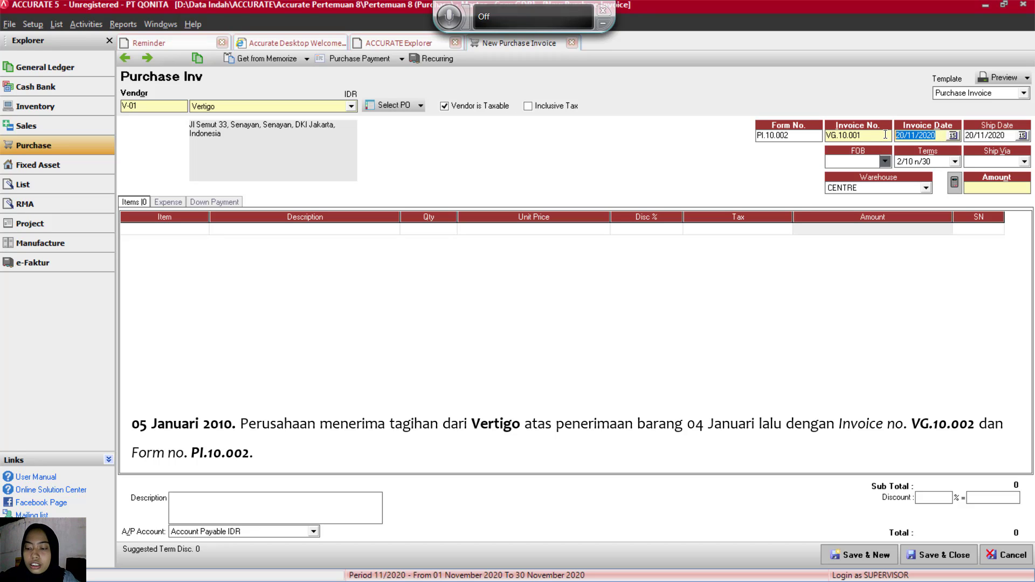
{"action": "type", "text": "05/01/"}
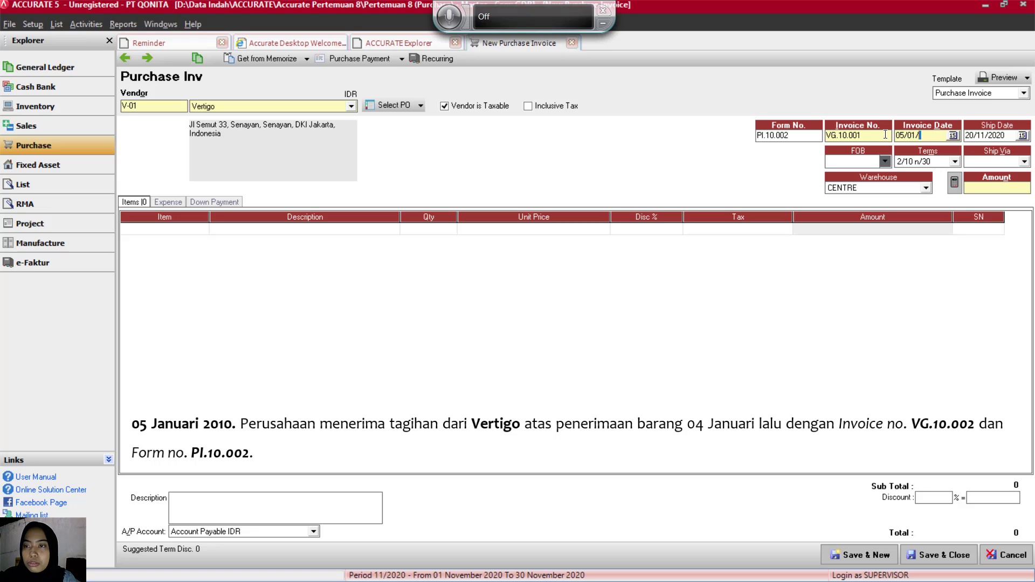
{"action": "type", "text": "2010"}
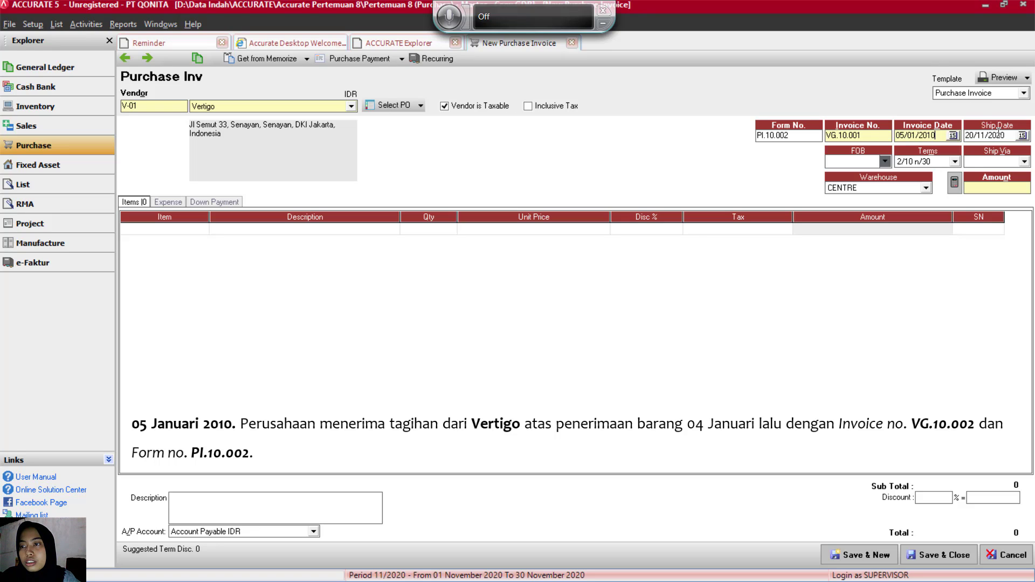
Step: Set the ship date to 03/01/2010 and the shipping method to Mobil 2626 JT on the purchase invoice
{"action": "key", "text": "Tab"}
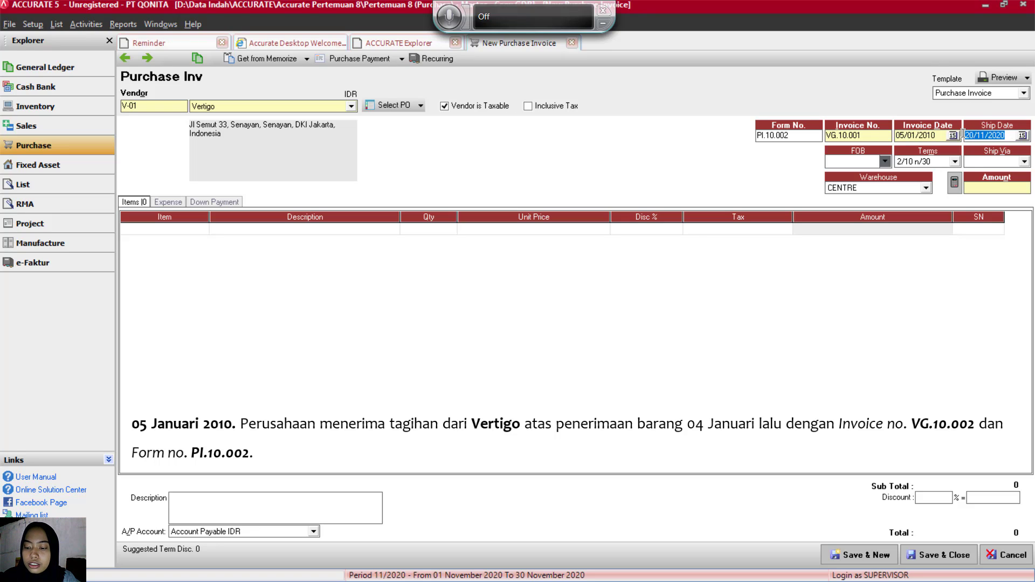
{"action": "type", "text": "03/01/"}
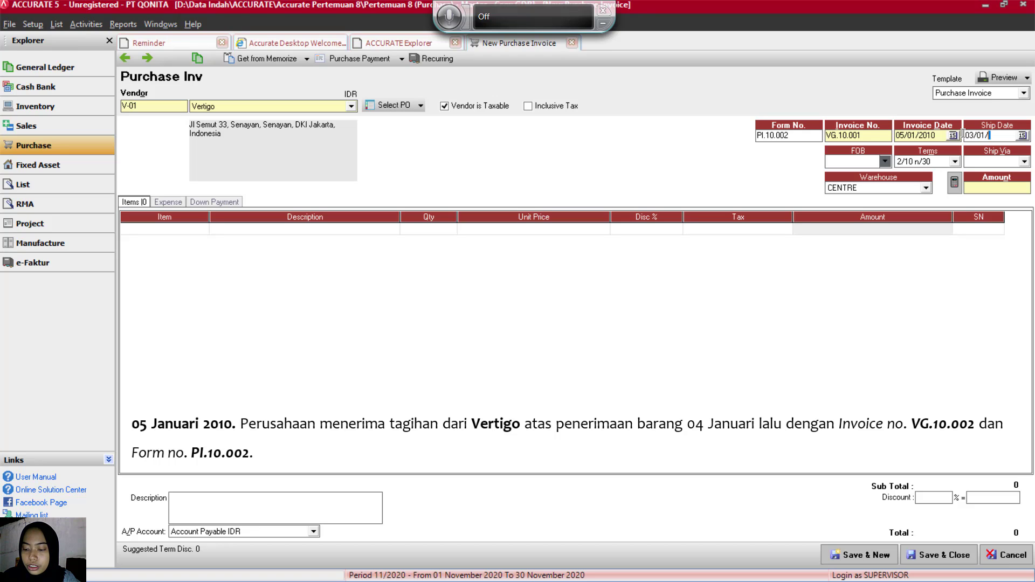
{"action": "type", "text": "2010"}
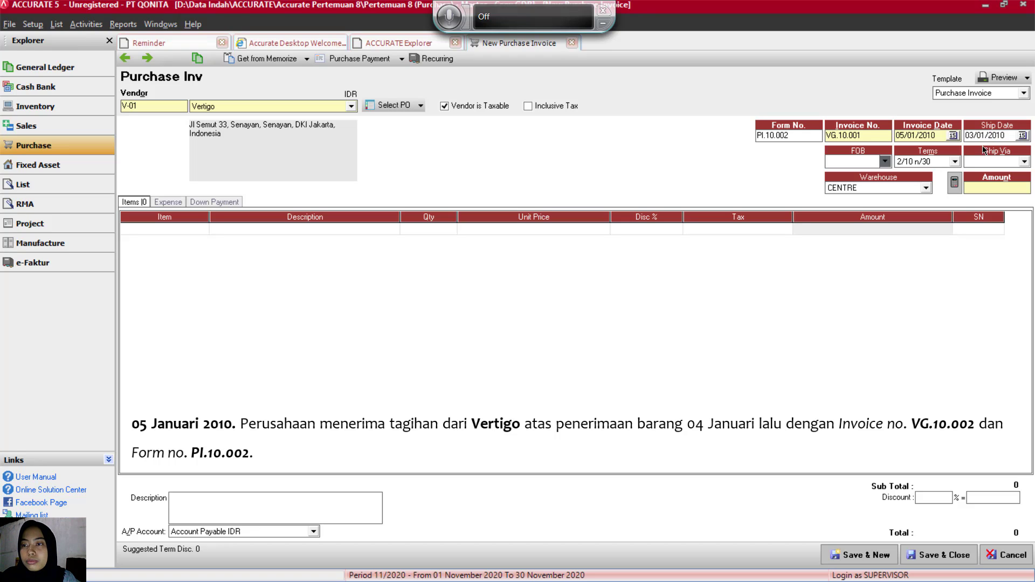
{"action": "left_click", "coordinate": [1023, 161]}
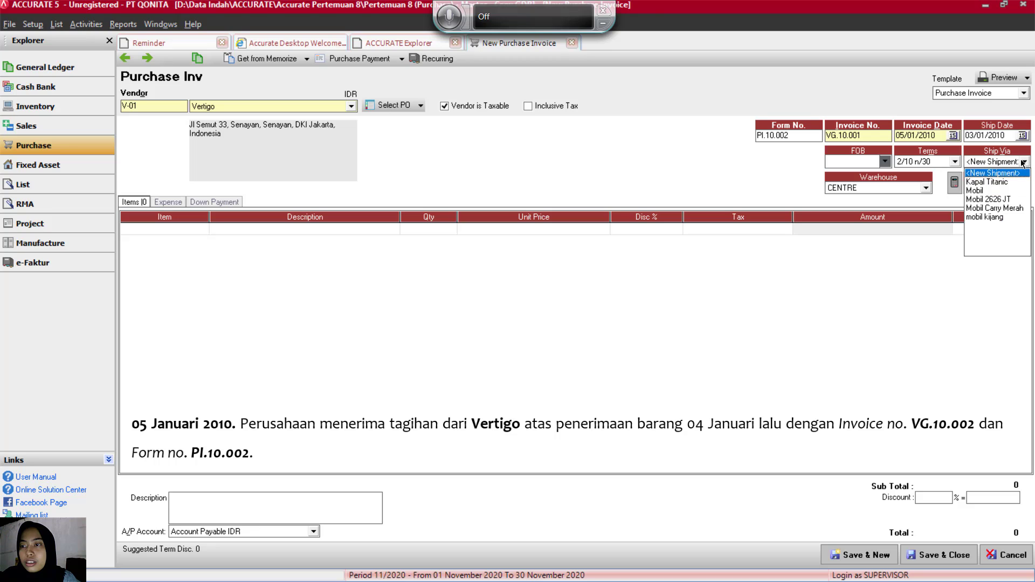
{"action": "left_click", "coordinate": [991, 199]}
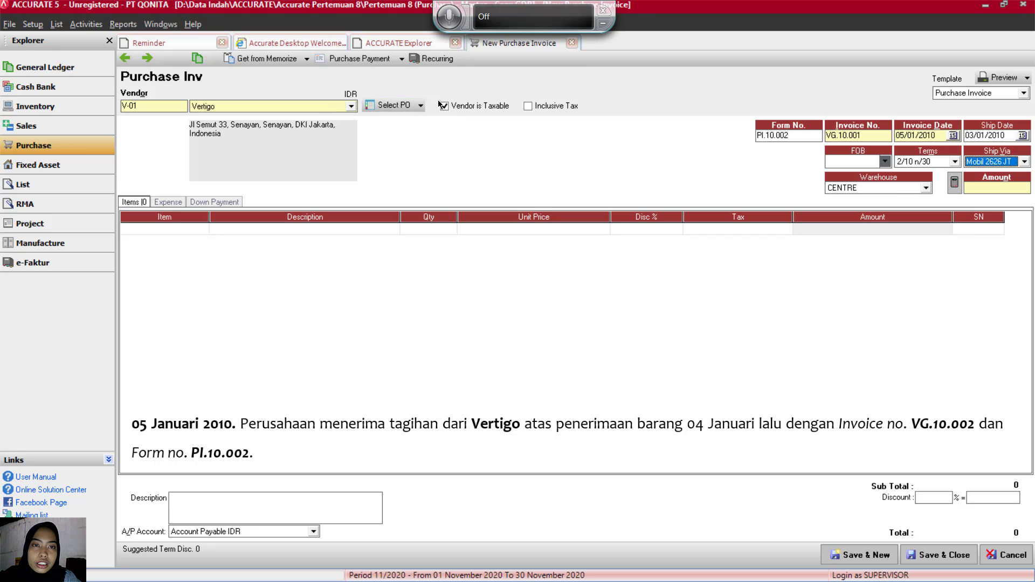
Step: Try to load receipt RI.10.001 into the Vertigo purchase invoice
{"action": "left_click", "coordinate": [420, 106]}
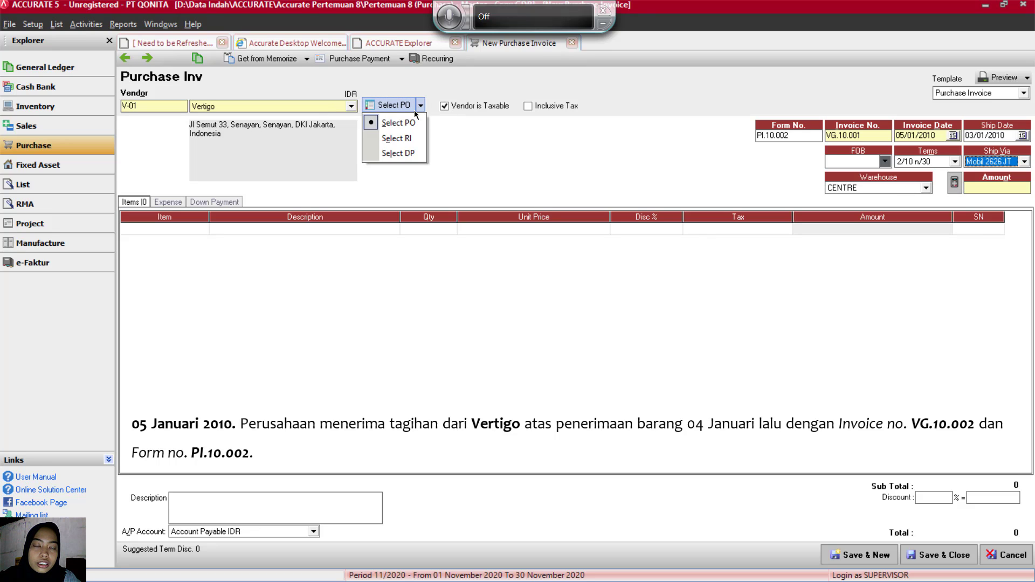
{"action": "left_click", "coordinate": [394, 139]}
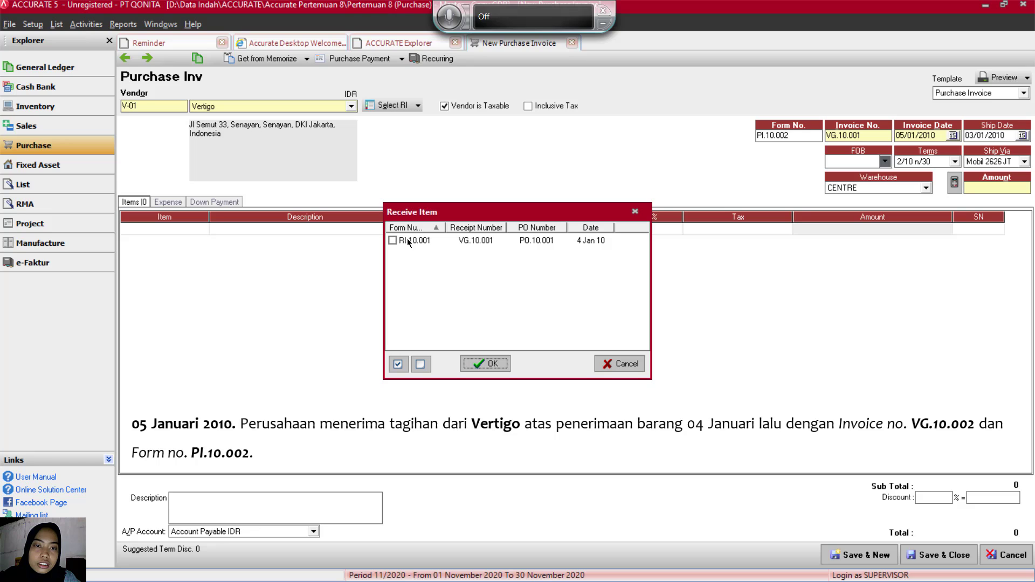
{"action": "left_click", "coordinate": [393, 240]}
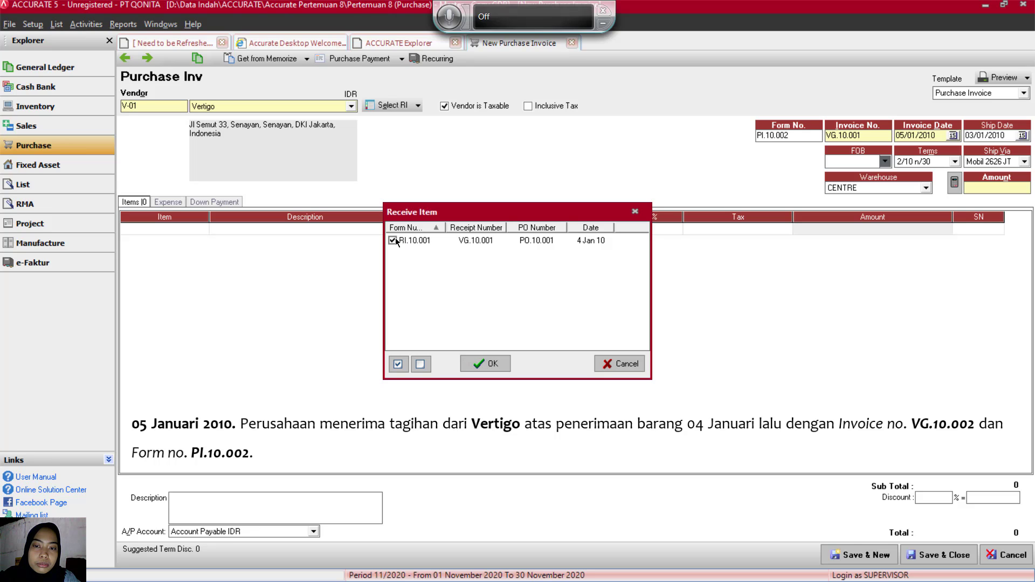
{"action": "left_click", "coordinate": [495, 365]}
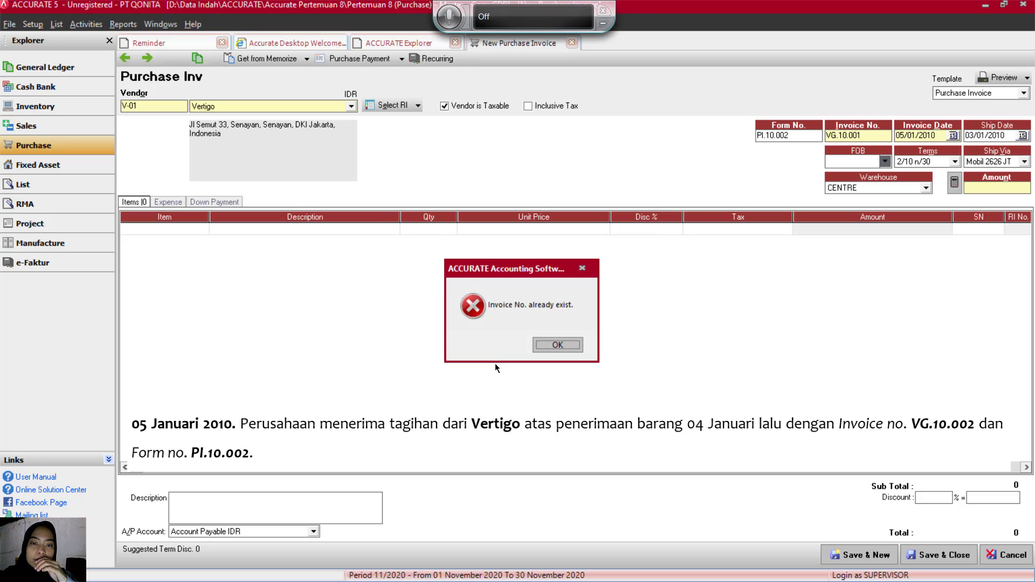
{"action": "left_click", "coordinate": [558, 344]}
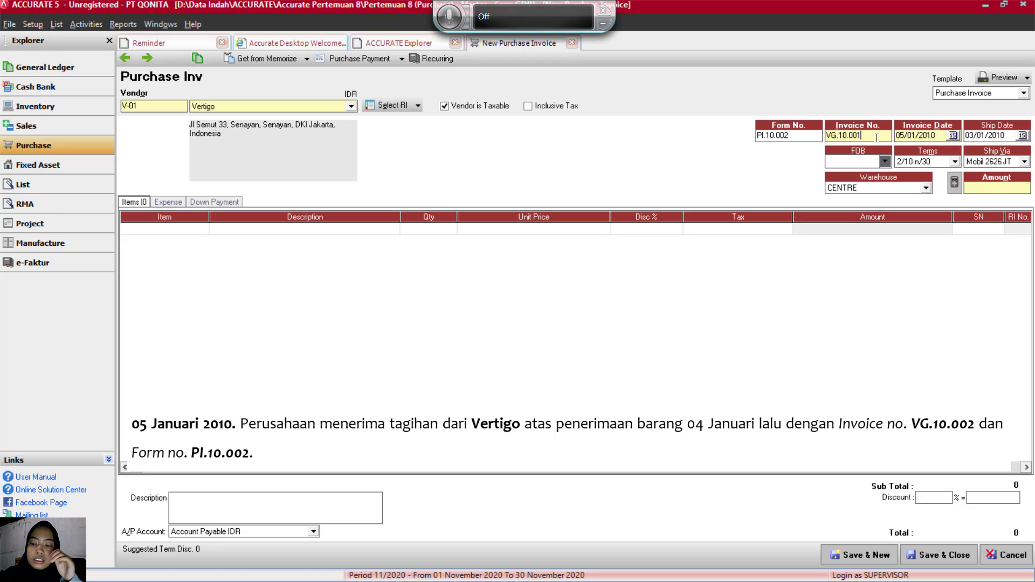
Step: Set the invoice number to VG.10.002, load receipt RI.10.001 into the purchase invoice and check its expense lines
{"action": "key", "text": "BackSpace"}
{"action": "type", "text": "2"}
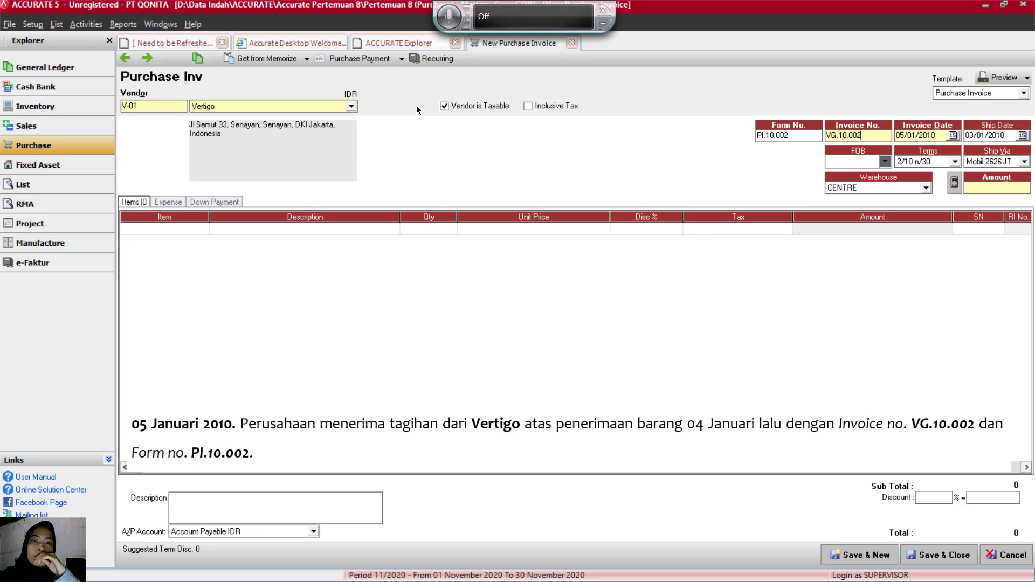
{"action": "left_click", "coordinate": [417, 108]}
{"action": "left_click", "coordinate": [396, 139]}
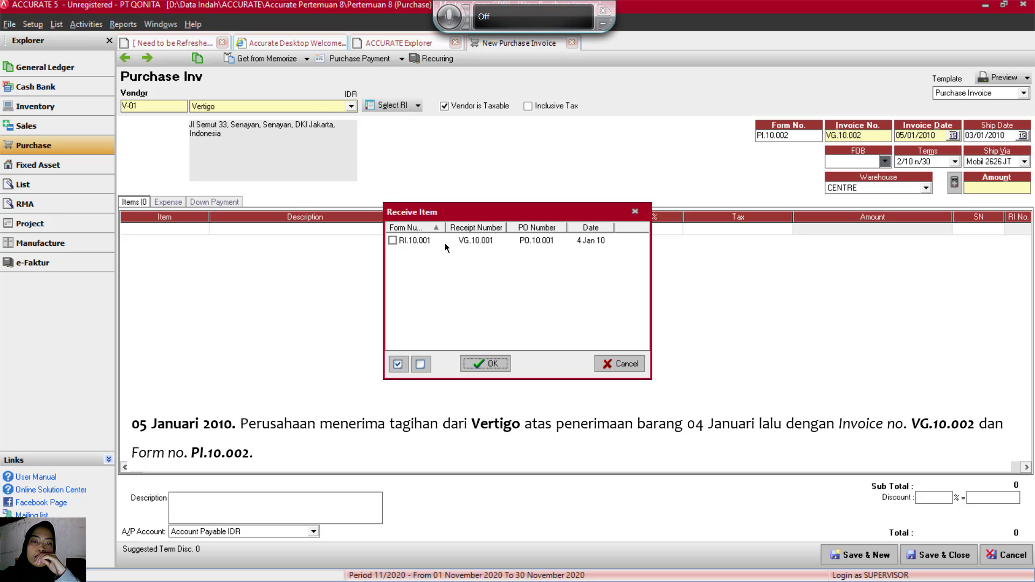
{"action": "left_click", "coordinate": [393, 240]}
{"action": "left_click", "coordinate": [477, 364]}
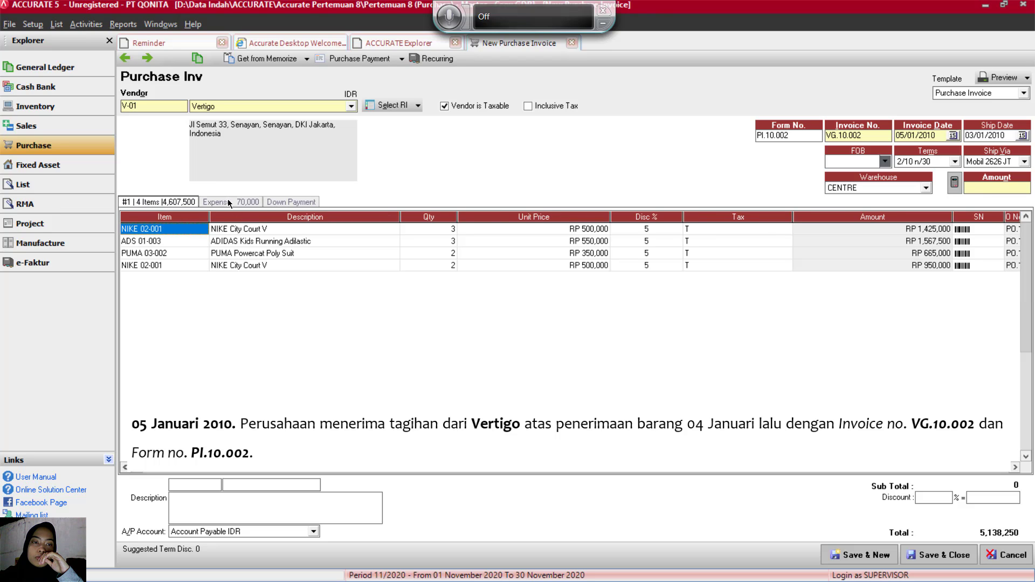
{"action": "left_click", "coordinate": [260, 200]}
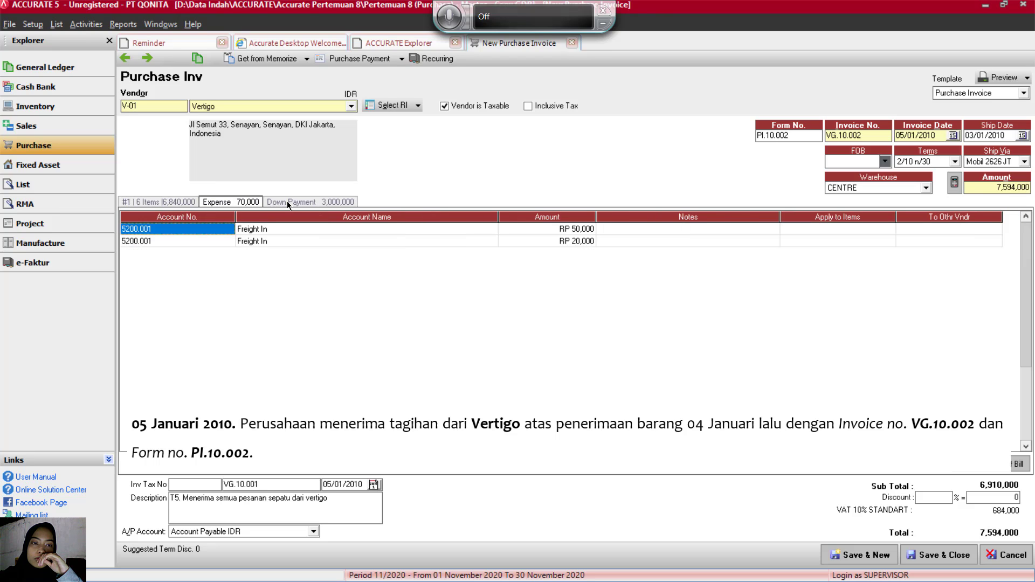
{"action": "left_click", "coordinate": [288, 201]}
{"action": "left_click", "coordinate": [220, 203]}
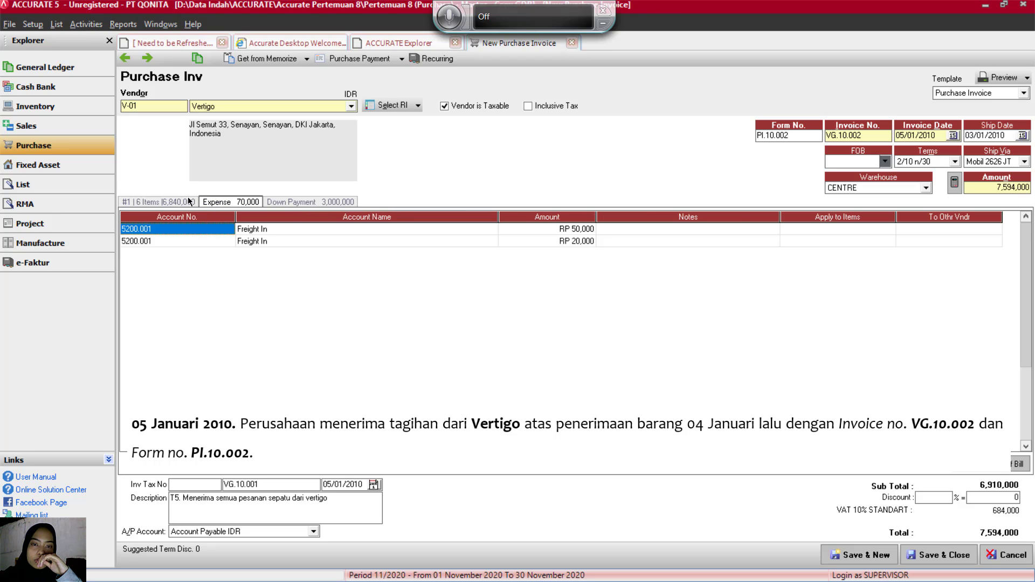
{"action": "left_click", "coordinate": [179, 202]}
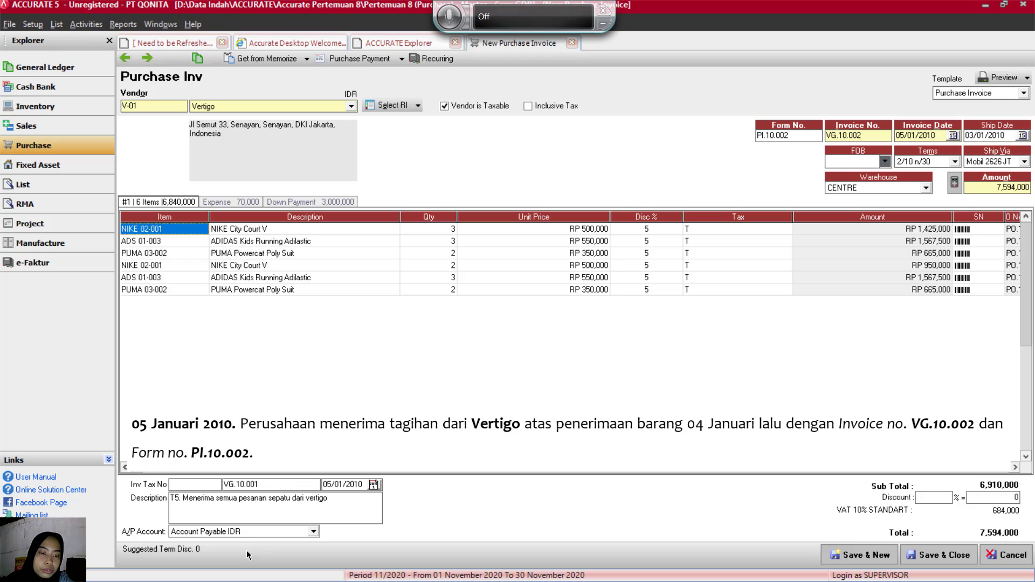
Step: Set the invoice description to "T5. Menerima tagihan atas barang yang diterima dari vertigo" and save and close the invoice
{"action": "left_click", "coordinate": [338, 506]}
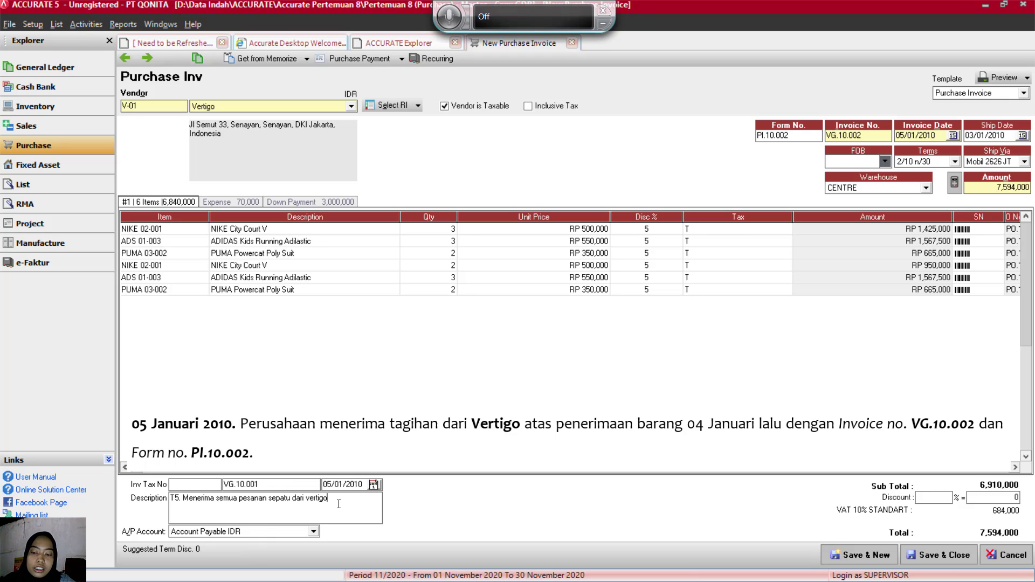
{"action": "key", "text": "BackSpace"}
{"action": "key", "text": "BackSpace"}
{"action": "key", "text": "BackSpace"}
{"action": "key", "text": "BackSpace"}
{"action": "key", "text": "BackSpace"}
{"action": "key", "text": "BackSpace"}
{"action": "key", "text": "BackSpace"}
{"action": "key", "text": "BackSpace"}
{"action": "key", "text": "BackSpace"}
{"action": "key", "text": "BackSpace"}
{"action": "key", "text": "BackSpace"}
{"action": "key", "text": "BackSpace"}
{"action": "key", "text": "BackSpace"}
{"action": "key", "text": "BackSpace"}
{"action": "key", "text": "BackSpace"}
{"action": "key", "text": "BackSpace"}
{"action": "key", "text": "BackSpace"}
{"action": "key", "text": "BackSpace"}
{"action": "key", "text": "BackSpace"}
{"action": "key", "text": "BackSpace"}
{"action": "key", "text": "BackSpace"}
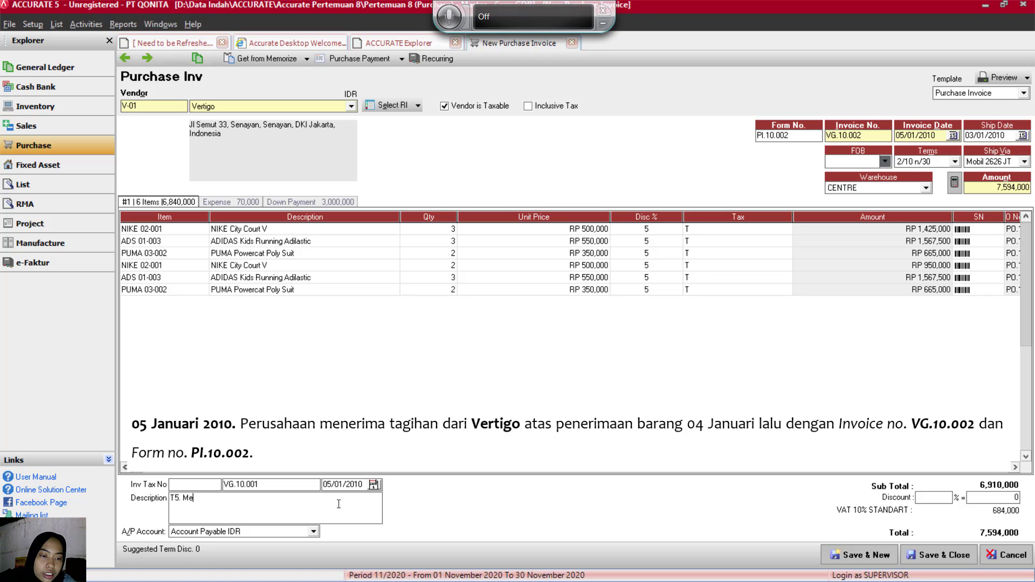
{"action": "type", "text": "en"}
{"action": "key", "text": "BackSpace"}
{"action": "key", "text": "BackSpace"}
{"action": "type", "text": "nerima "}
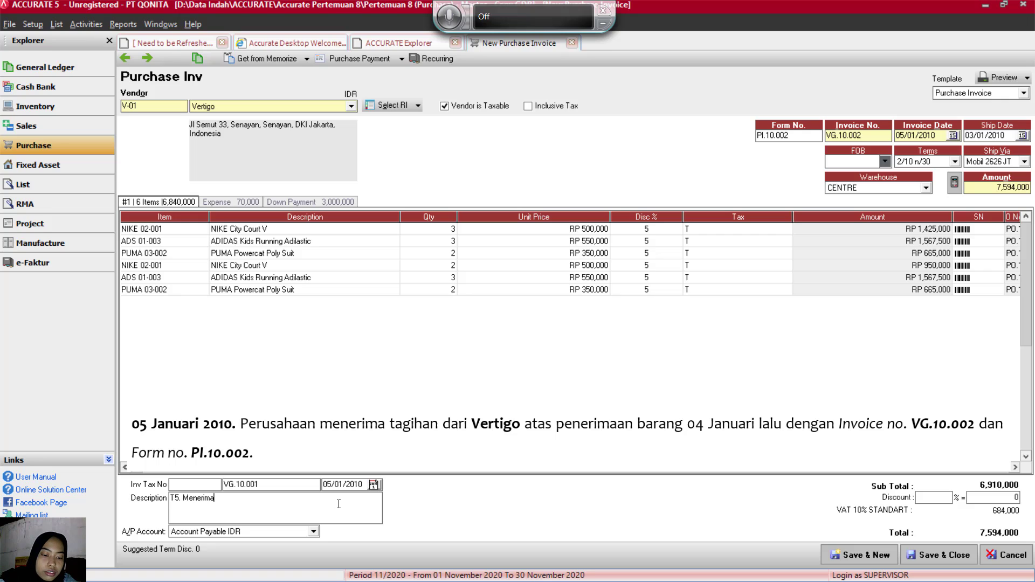
{"action": "type", "text": "tagihan "}
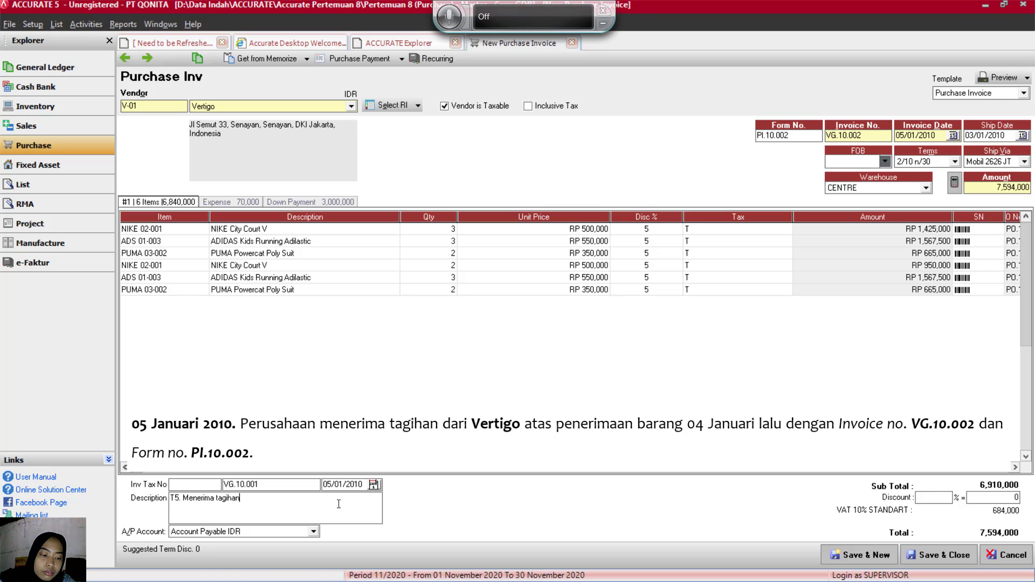
{"action": "type", "text": "atas baran"}
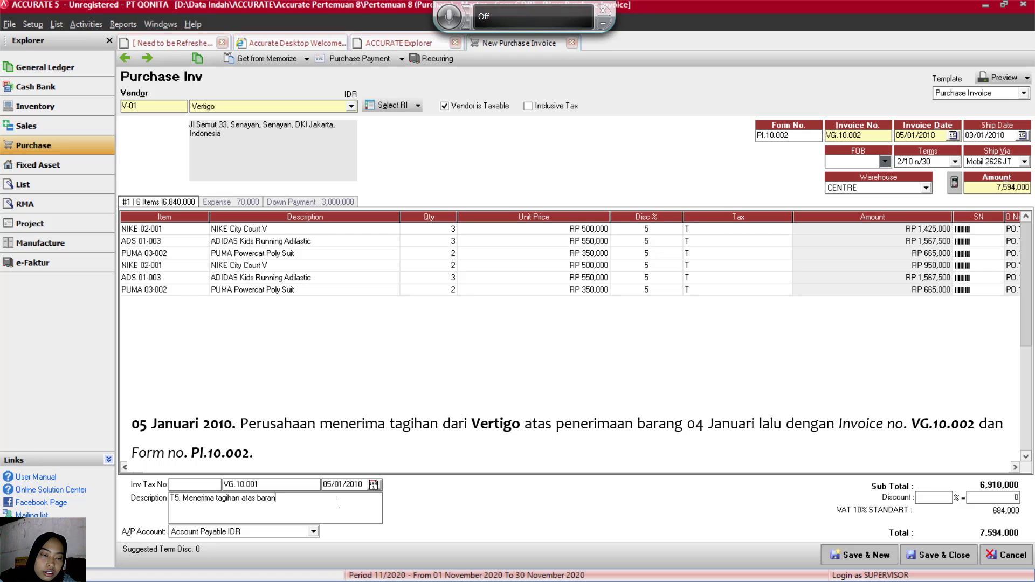
{"action": "type", "text": "g yang dite"}
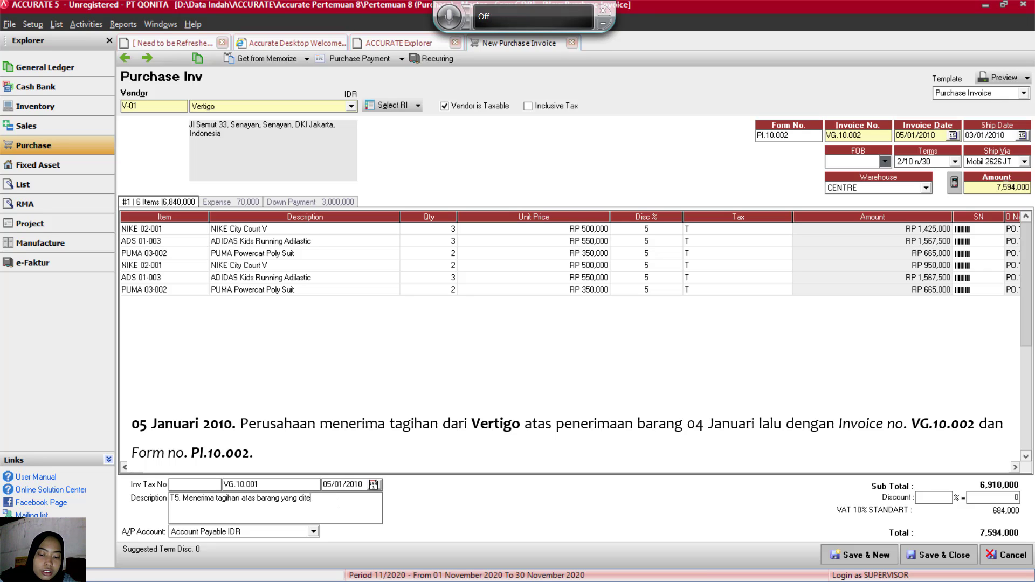
{"action": "type", "text": "rima "}
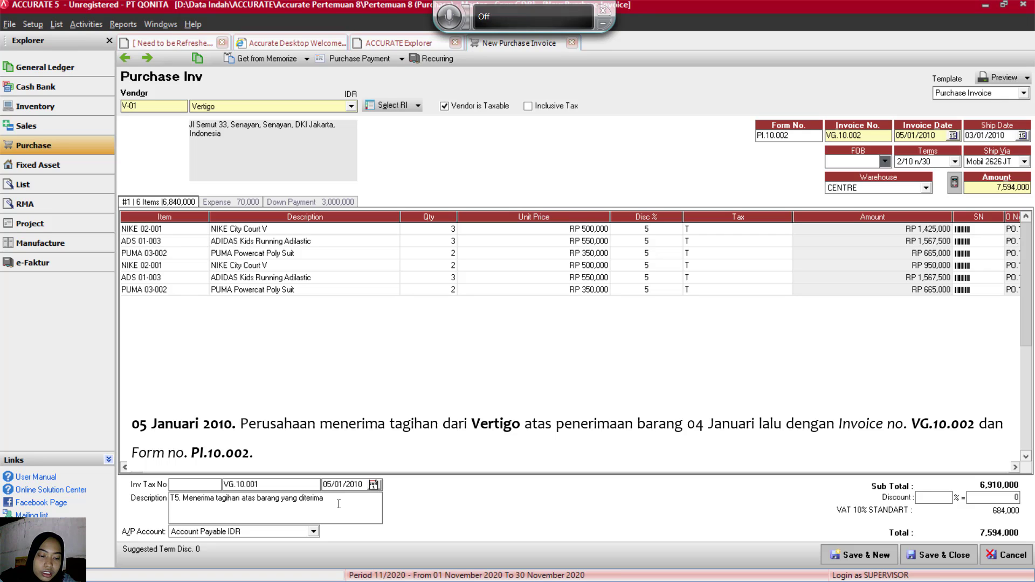
{"action": "type", "text": "dari vertigo"}
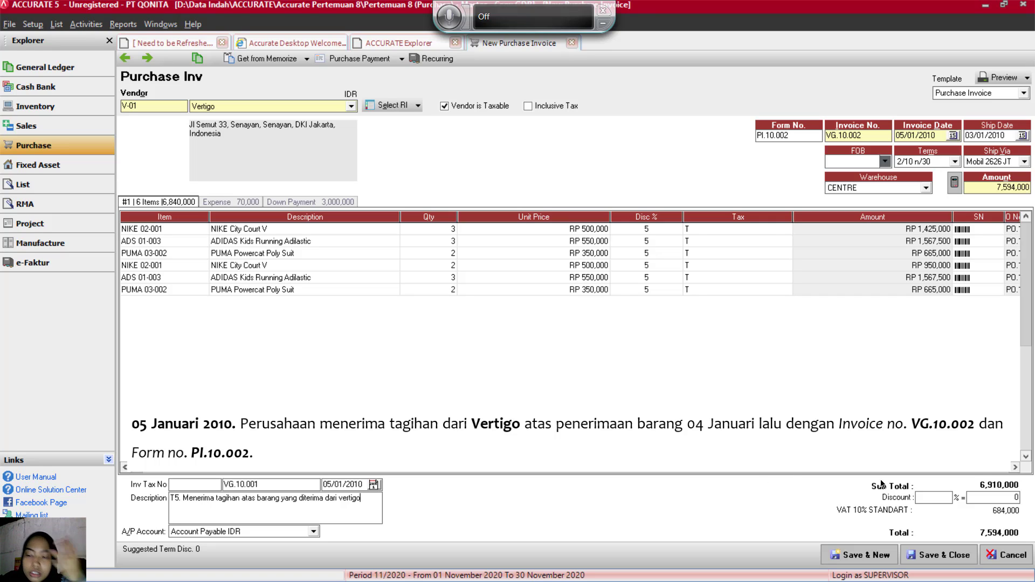
{"action": "left_click", "coordinate": [938, 561]}
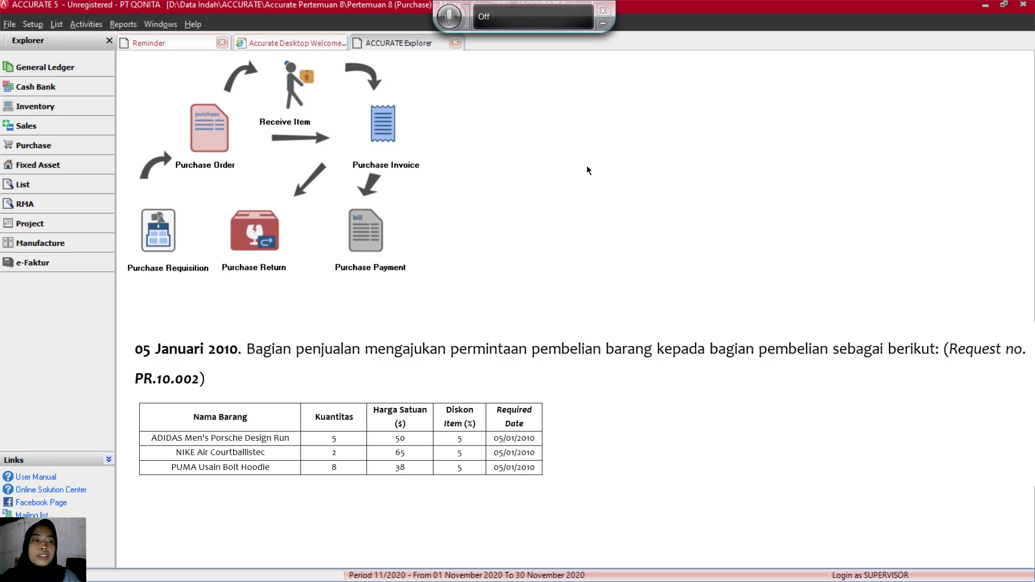
Step: Start a new purchase requisition and set its request date to 05/01/2010
{"action": "left_click", "coordinate": [150, 252]}
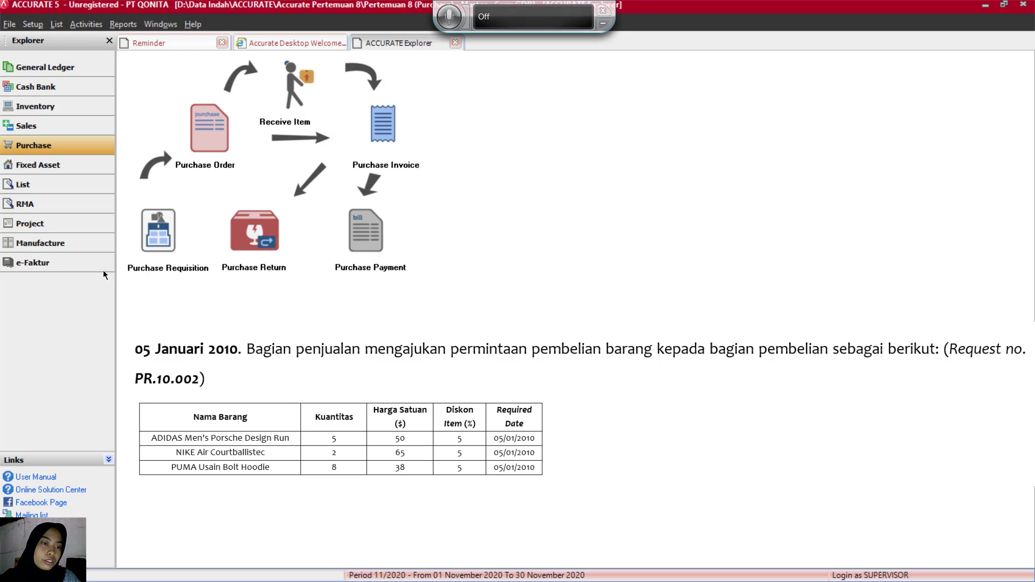
{"action": "left_click", "coordinate": [161, 242]}
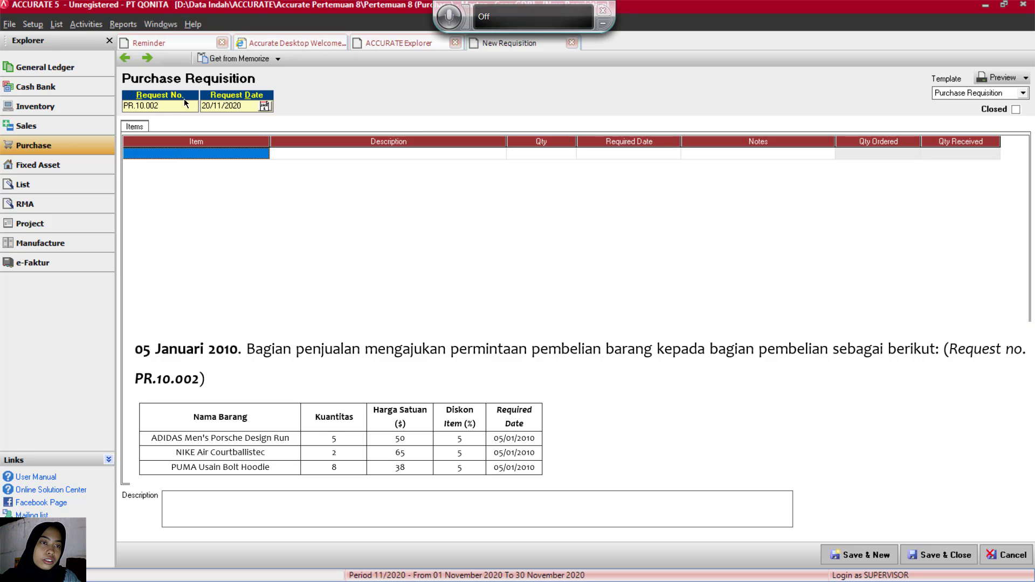
{"action": "left_click", "coordinate": [175, 108]}
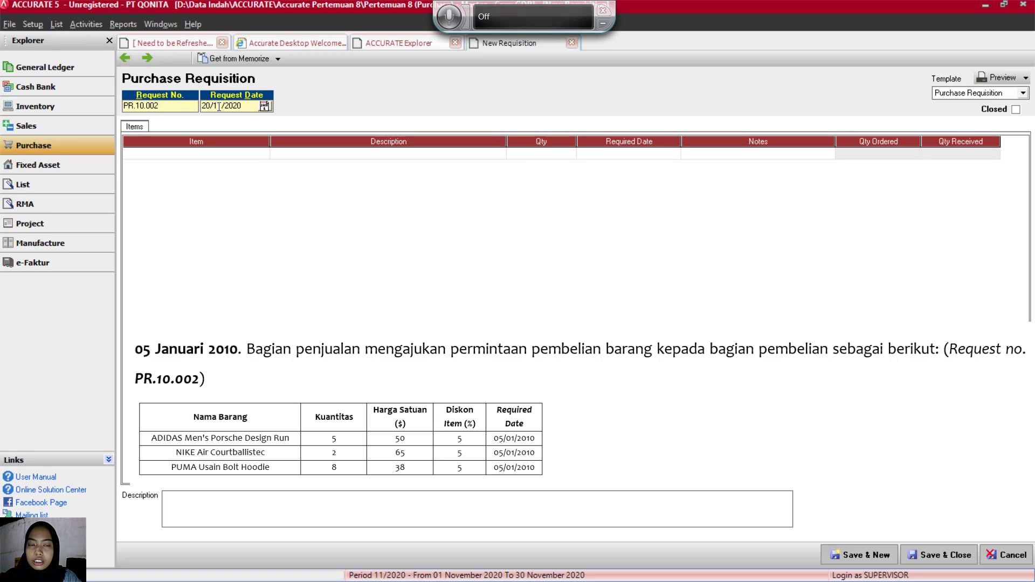
{"action": "left_click_drag", "start_coordinate": [245, 106], "coordinate": [203, 105]}
{"action": "key", "text": "BackSpace"}
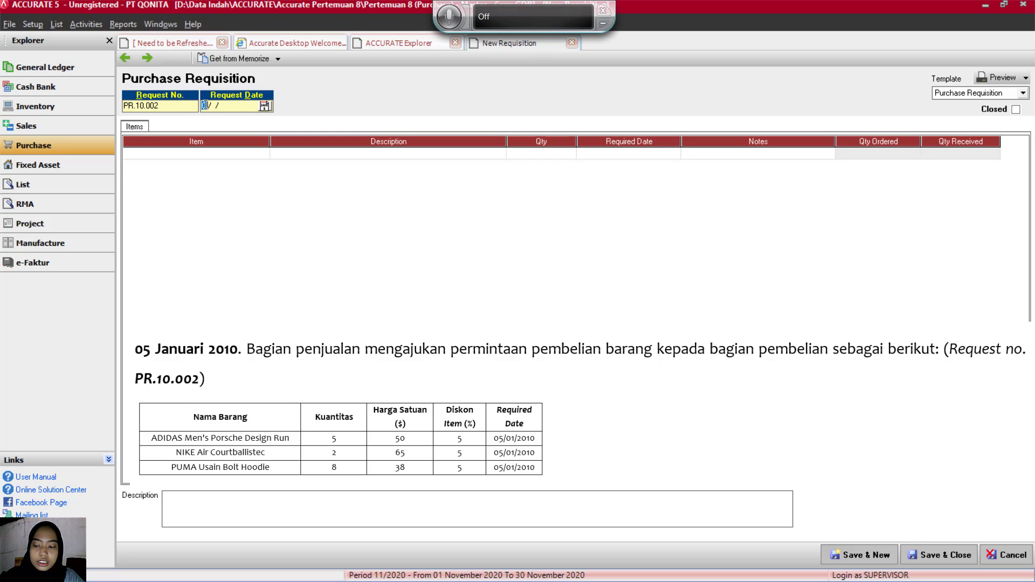
{"action": "type", "text": "05/0"}
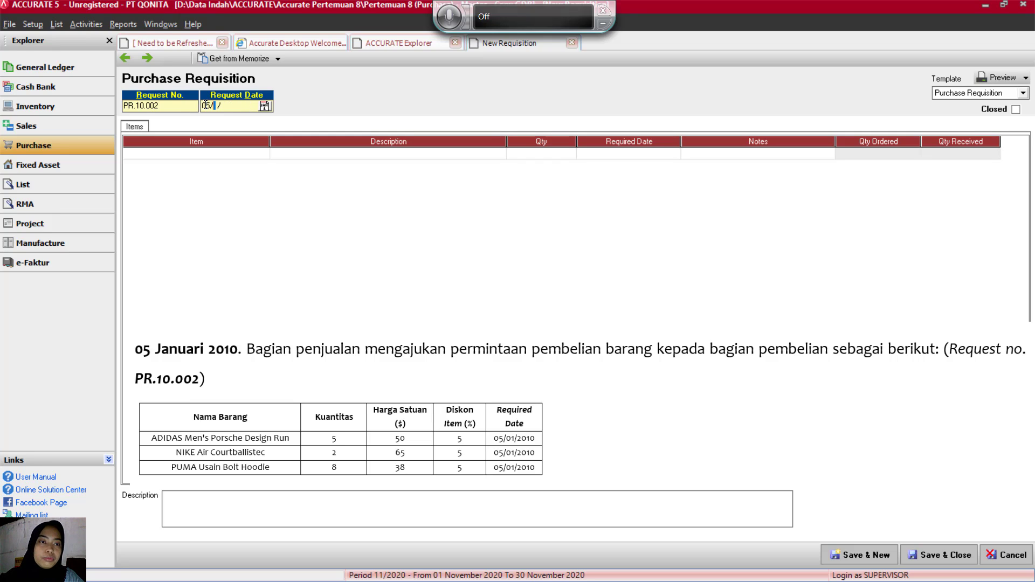
{"action": "type", "text": "1/2010"}
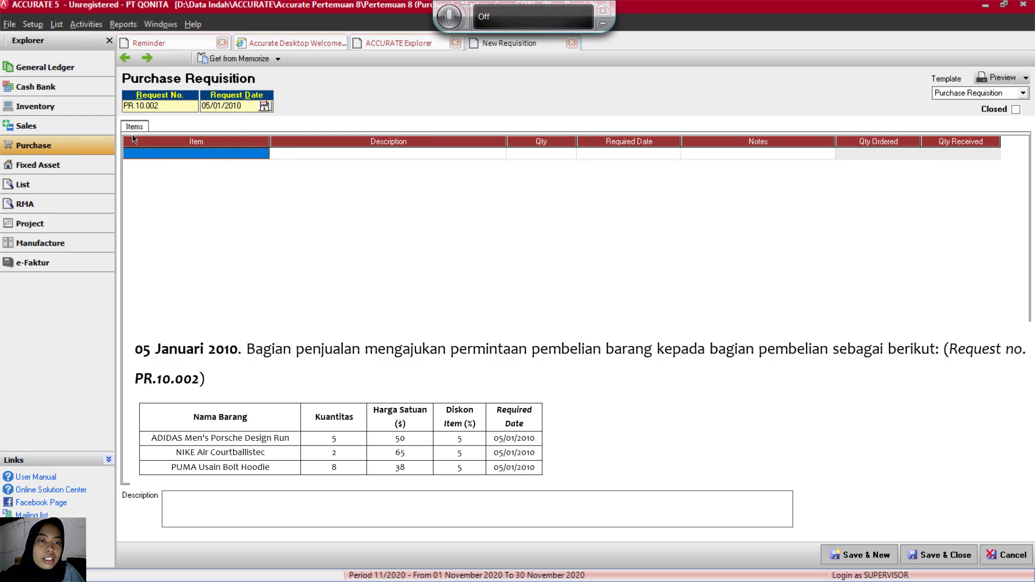
Step: Add item ADS 01-001 ADIDAS Men Porsche Design Run to the requisition with quantity 5 and required date 05/01/2010
{"action": "left_click", "coordinate": [216, 155]}
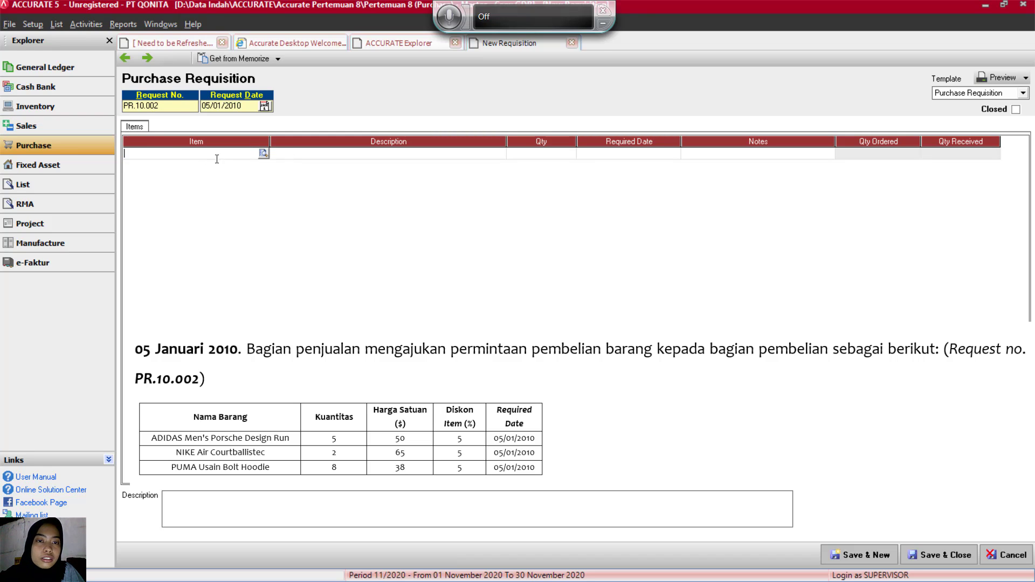
{"action": "left_click", "coordinate": [263, 153]}
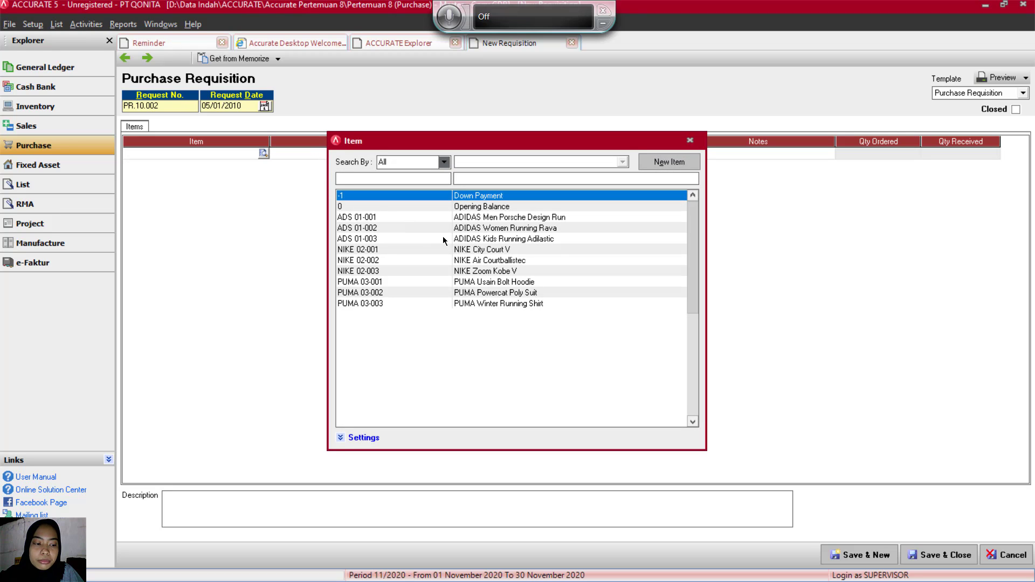
{"action": "double_click", "coordinate": [519, 218]}
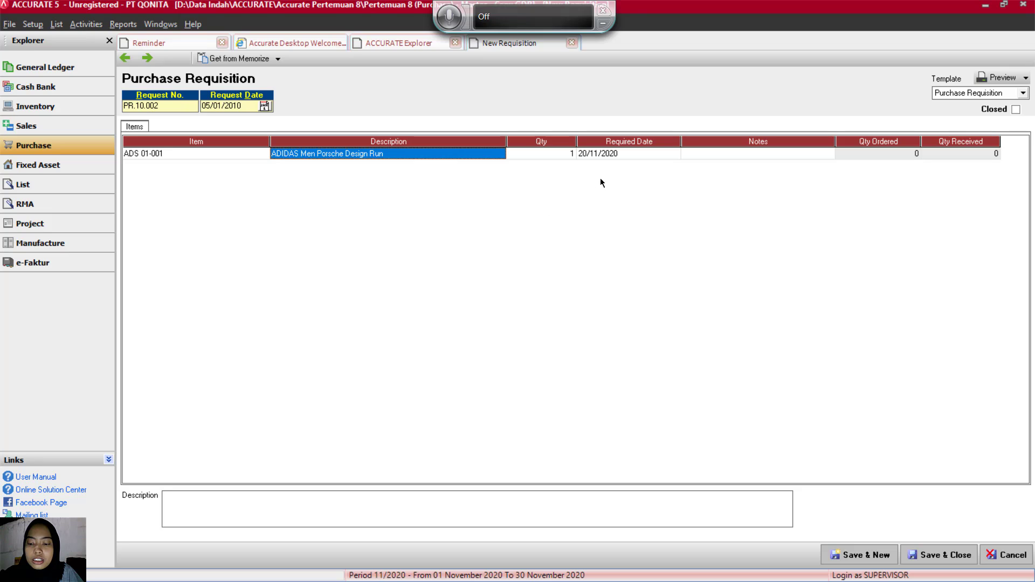
{"action": "left_click", "coordinate": [567, 153]}
{"action": "type", "text": "5"}
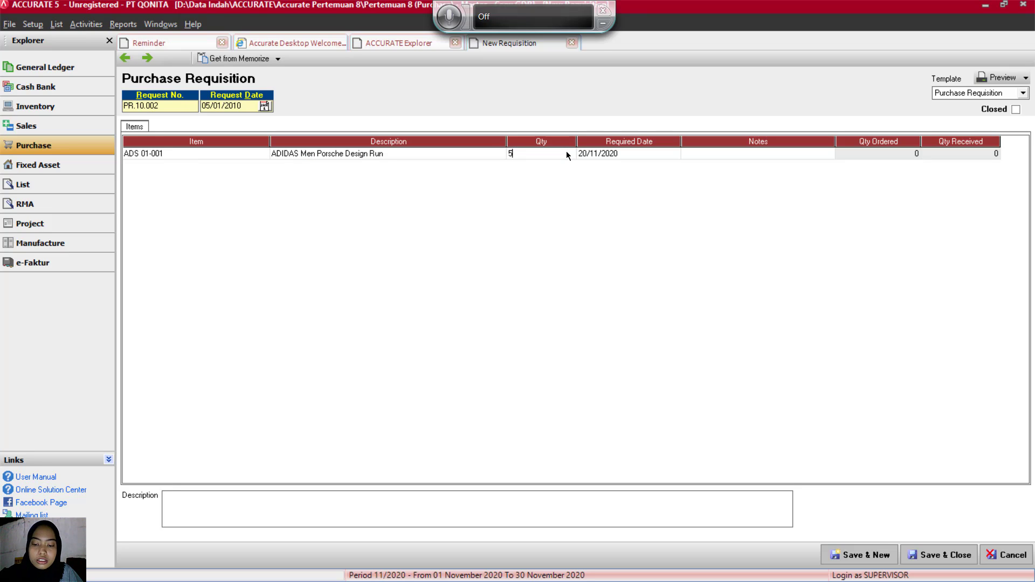
{"action": "key", "text": "Tab"}
{"action": "type", "text": "0"}
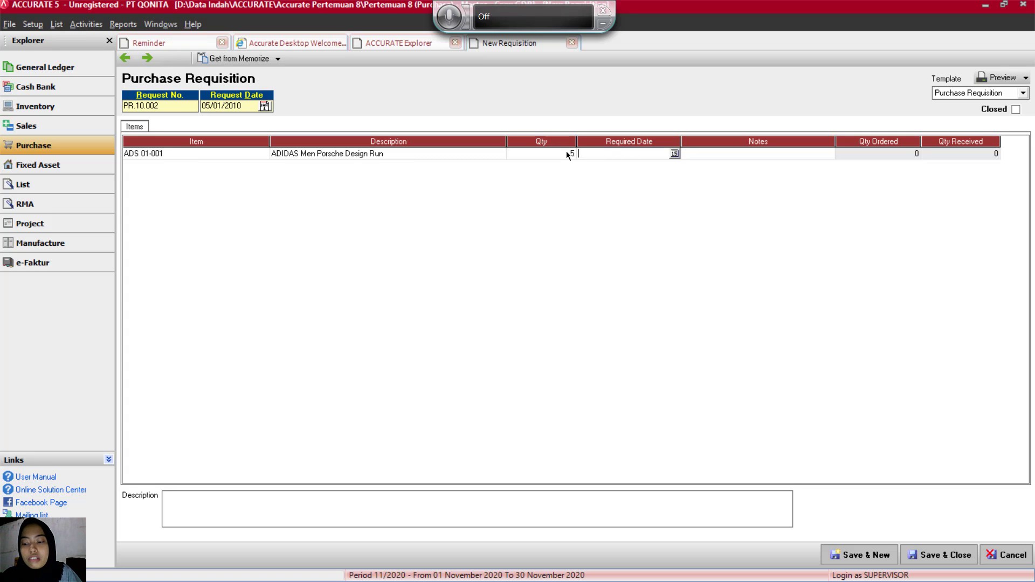
{"action": "type", "text": "5/01/2010"}
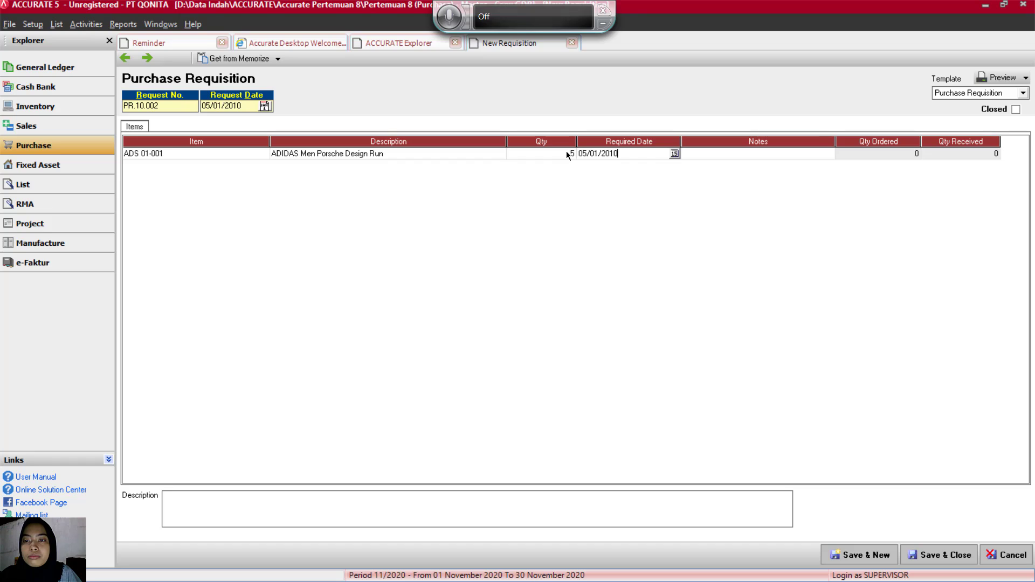
{"action": "key", "text": "Tab"}
{"action": "key", "text": "Tab"}
{"action": "key", "text": "Tab"}
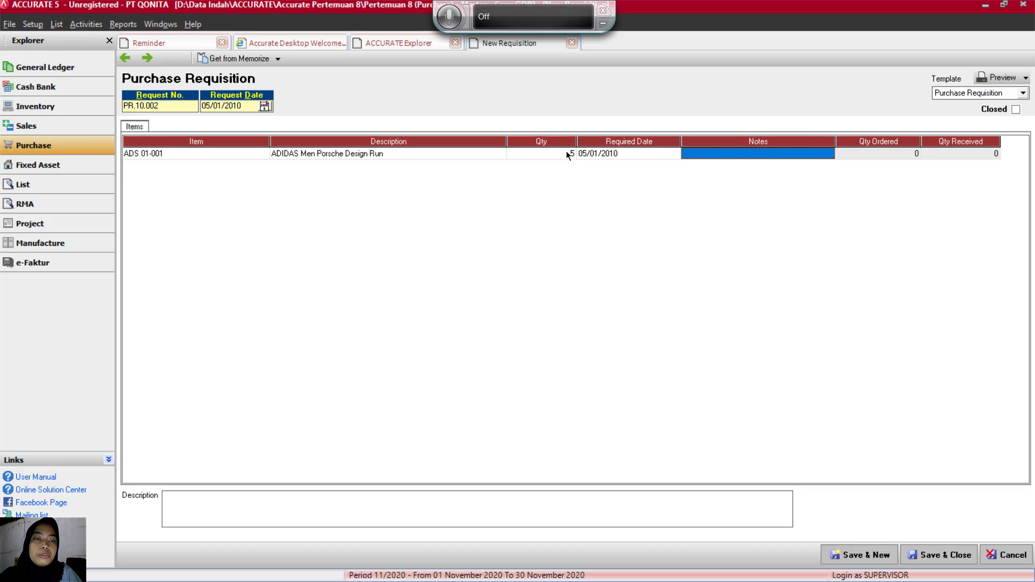
{"action": "key", "text": "Tab"}
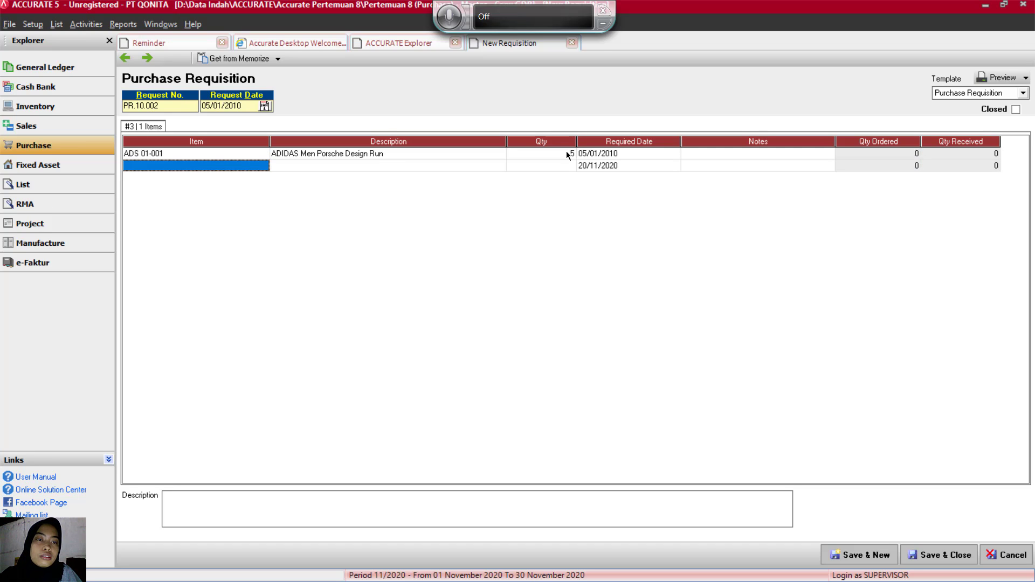
Step: Add item NIKE 02-002 NIKE Air Courtballistec to the requisition's second line with quantity 2
{"action": "left_click", "coordinate": [263, 167]}
{"action": "left_click", "coordinate": [263, 165]}
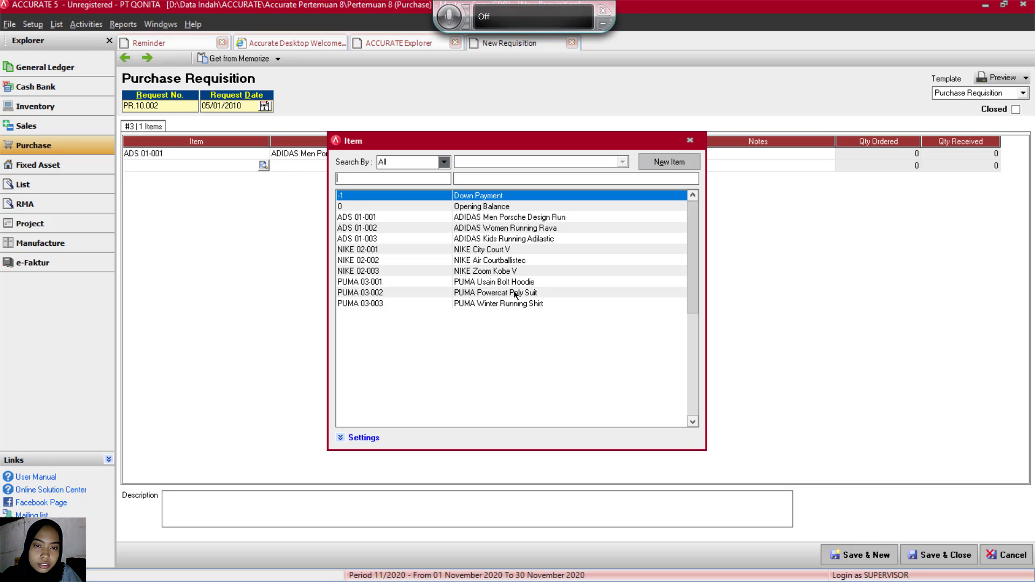
{"action": "left_click", "coordinate": [493, 261]}
{"action": "double_click", "coordinate": [492, 262]}
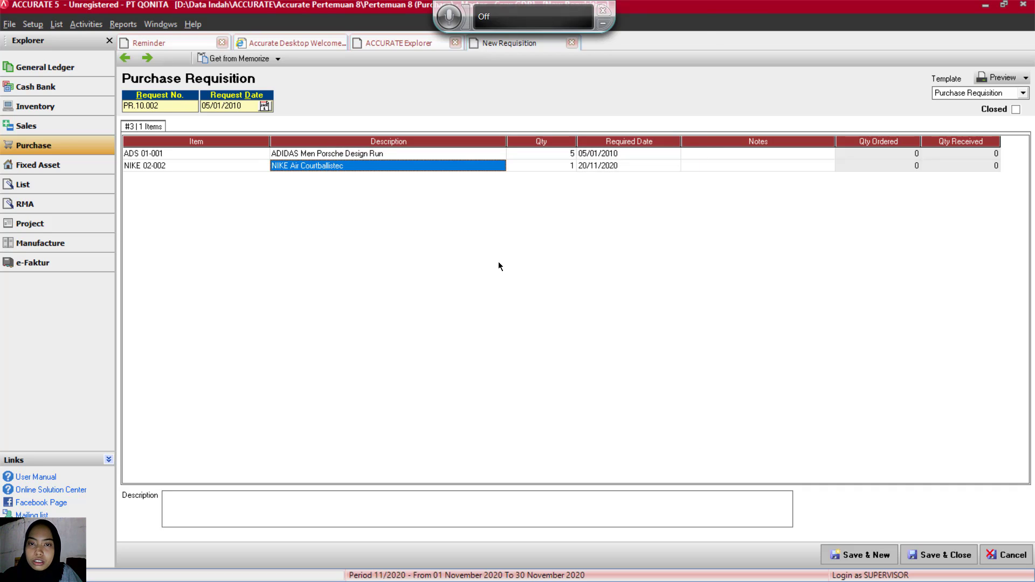
{"action": "left_click", "coordinate": [571, 167]}
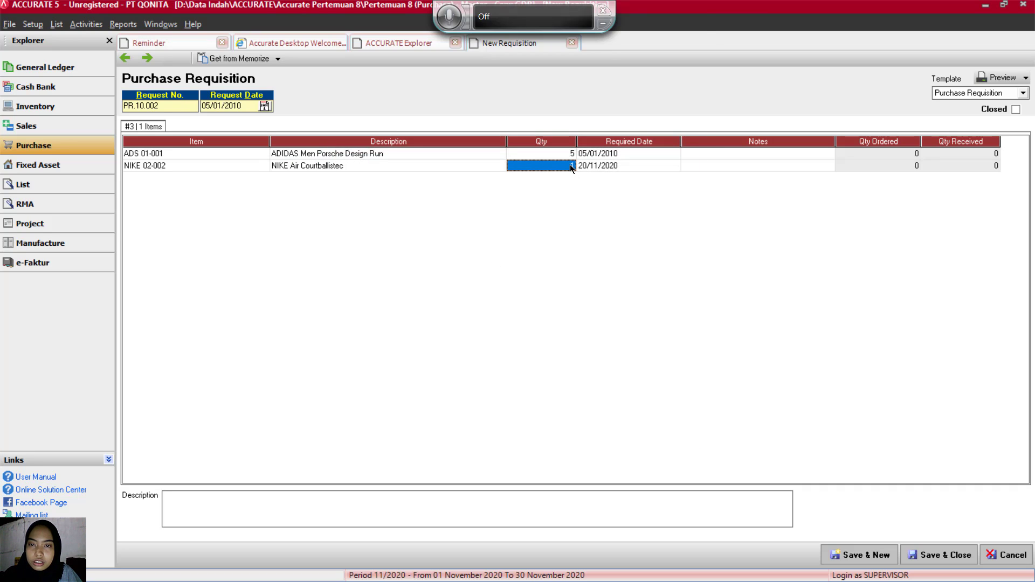
{"action": "type", "text": "2"}
{"action": "key", "text": "Tab"}
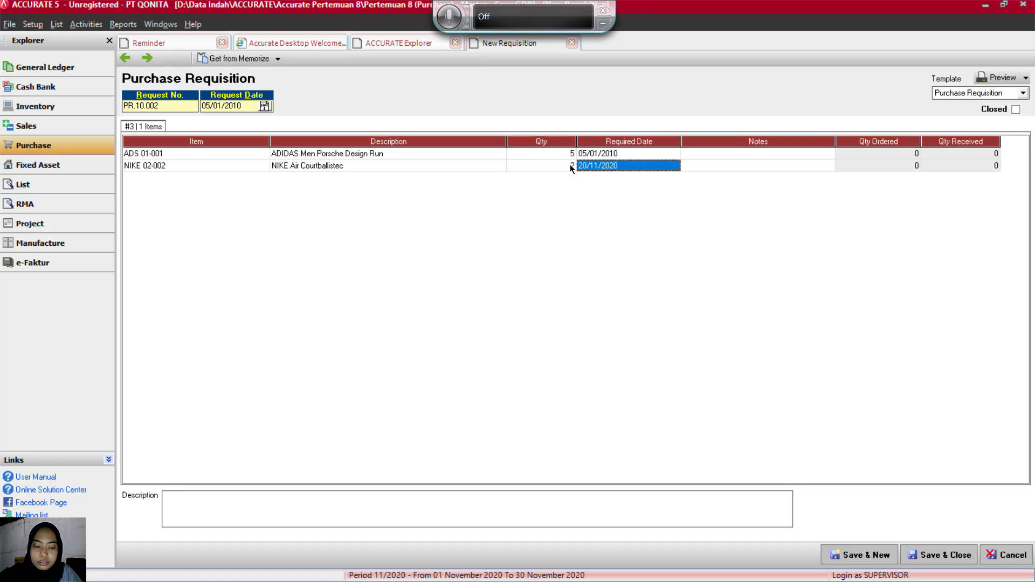
Step: Set the required date of the NIKE Air Courtballistec line to 05/01/2010 and start a third item line
{"action": "type", "text": "0"}
{"action": "key", "text": "BackSpace"}
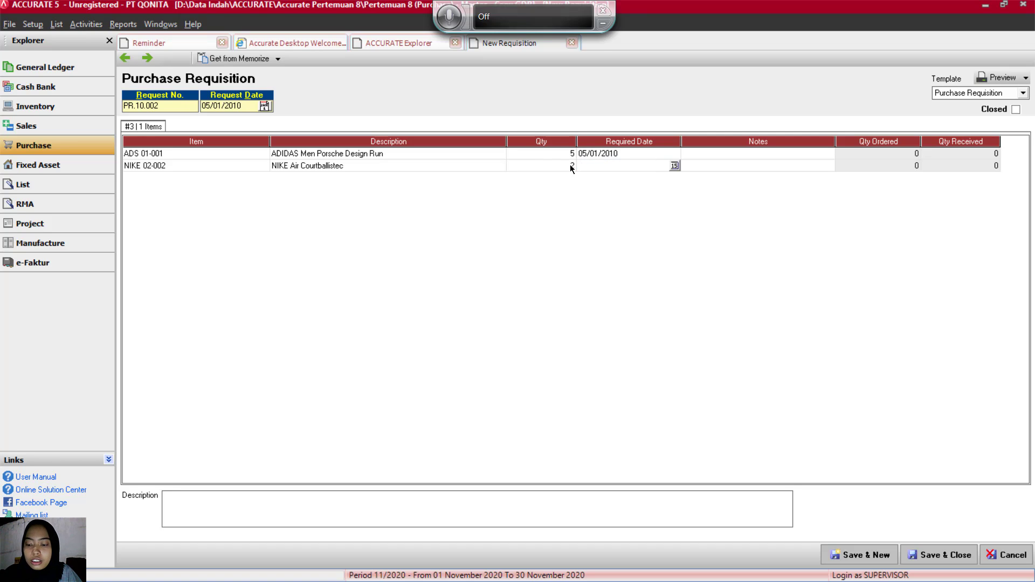
{"action": "type", "text": "05/01/2010"}
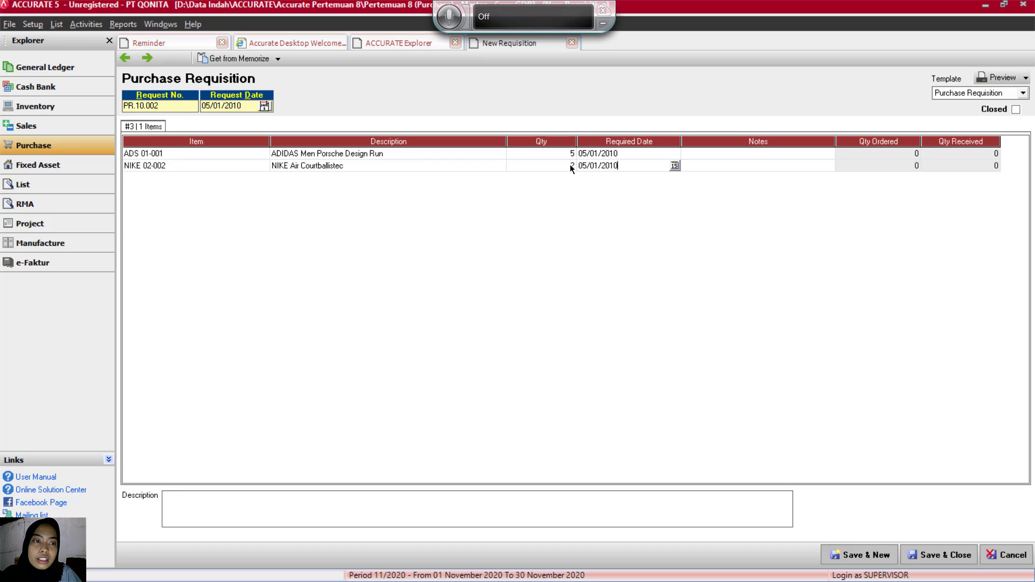
{"action": "key", "text": "Tab"}
{"action": "key", "text": "Tab"}
{"action": "key", "text": "Tab"}
{"action": "key", "text": "Tab"}
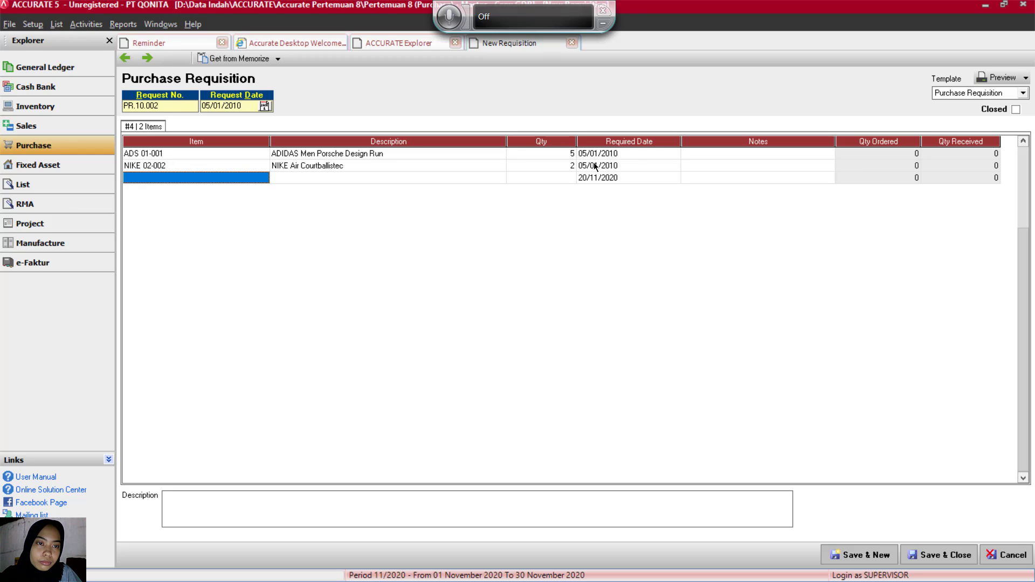
Step: Add item PUMA 03-001 PUMA Usain Bolt Hoodie to the requisition's third line with quantity 8
{"action": "left_click", "coordinate": [260, 179]}
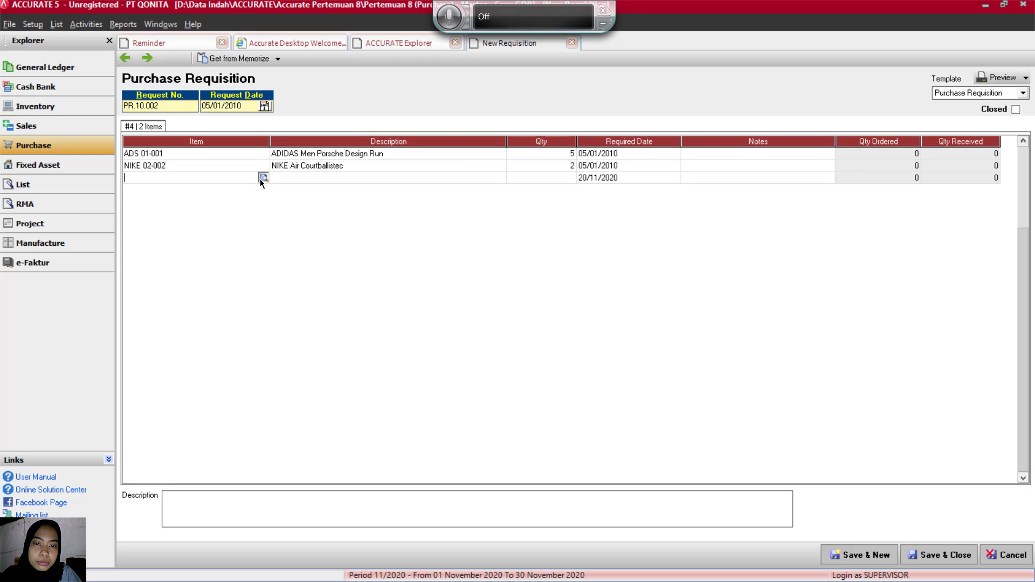
{"action": "left_click", "coordinate": [263, 177]}
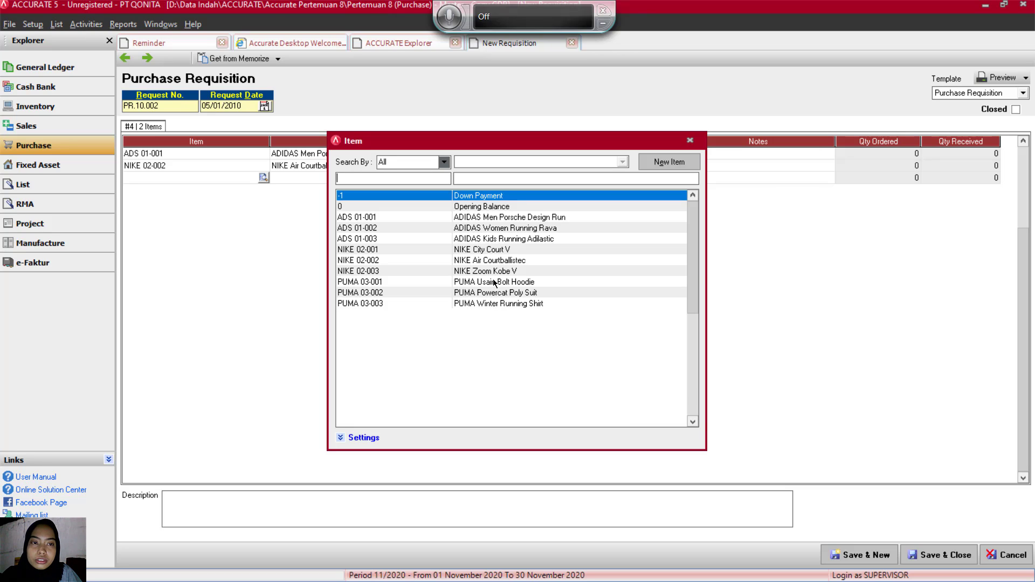
{"action": "left_click", "coordinate": [494, 282]}
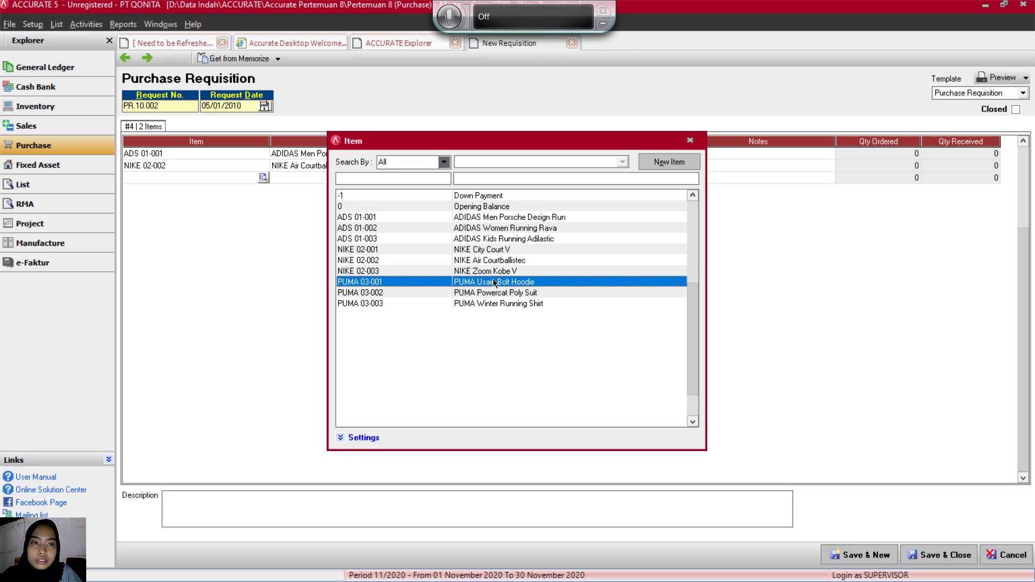
{"action": "double_click", "coordinate": [542, 282]}
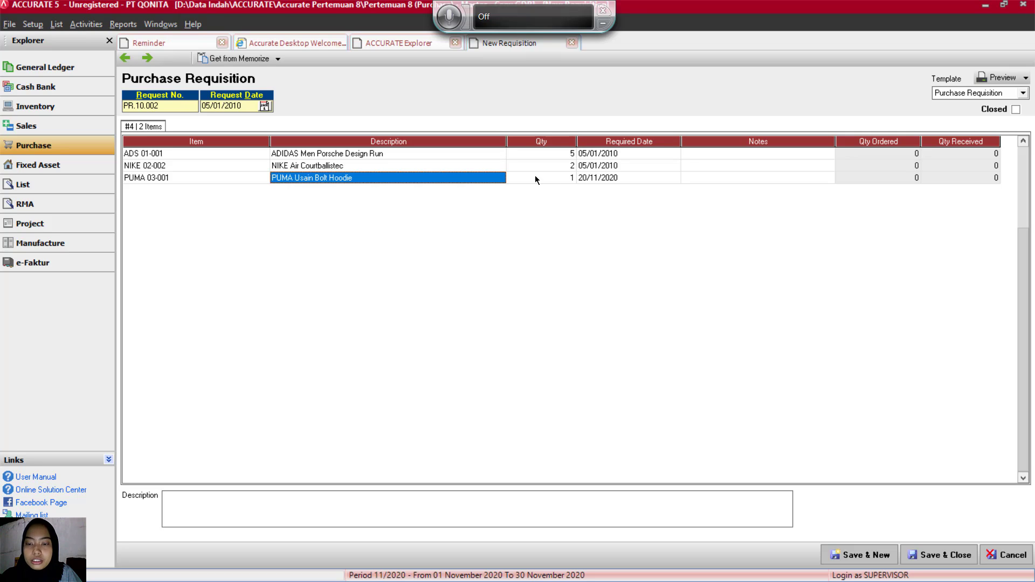
{"action": "left_click", "coordinate": [558, 180]}
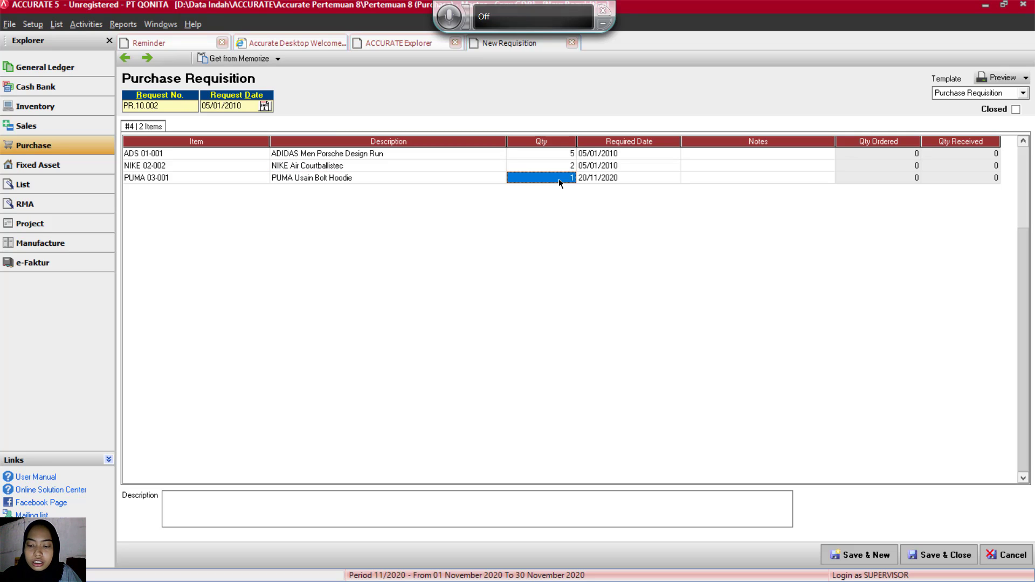
{"action": "type", "text": "8"}
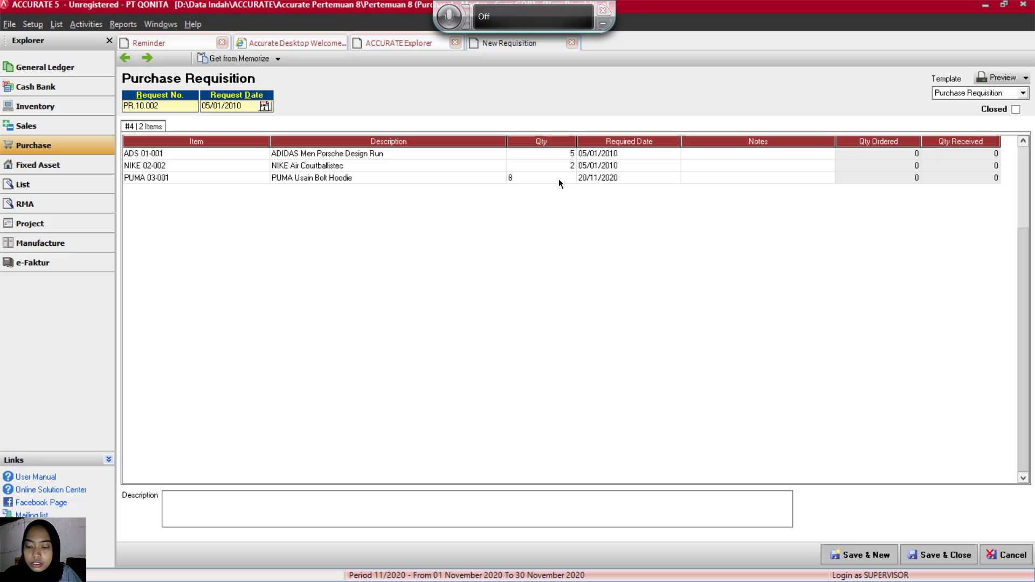
Step: Set the required date of the PUMA Usain Bolt Hoodie line to 05/01/2010
{"action": "key", "text": "Tab"}
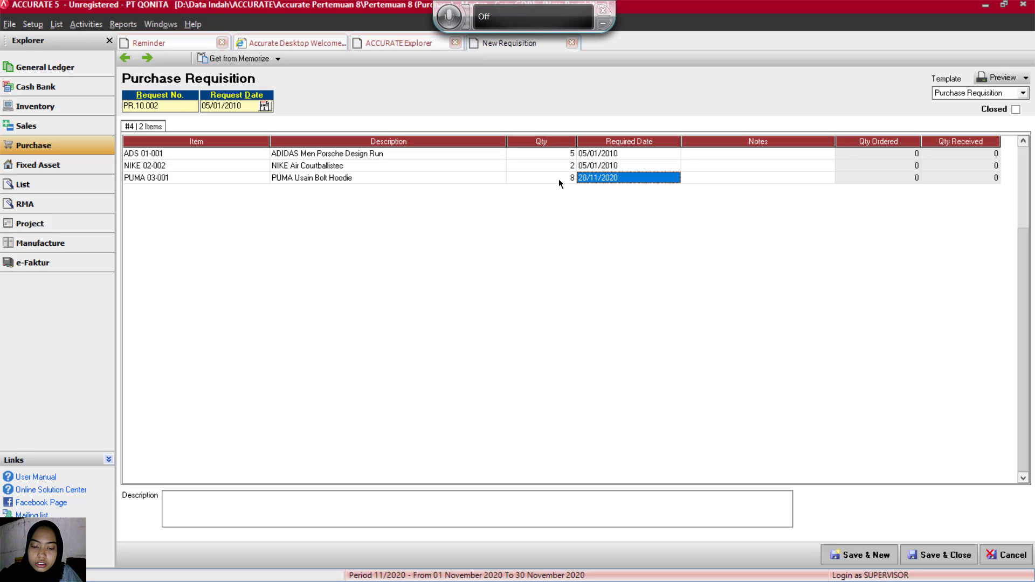
{"action": "type", "text": "0"}
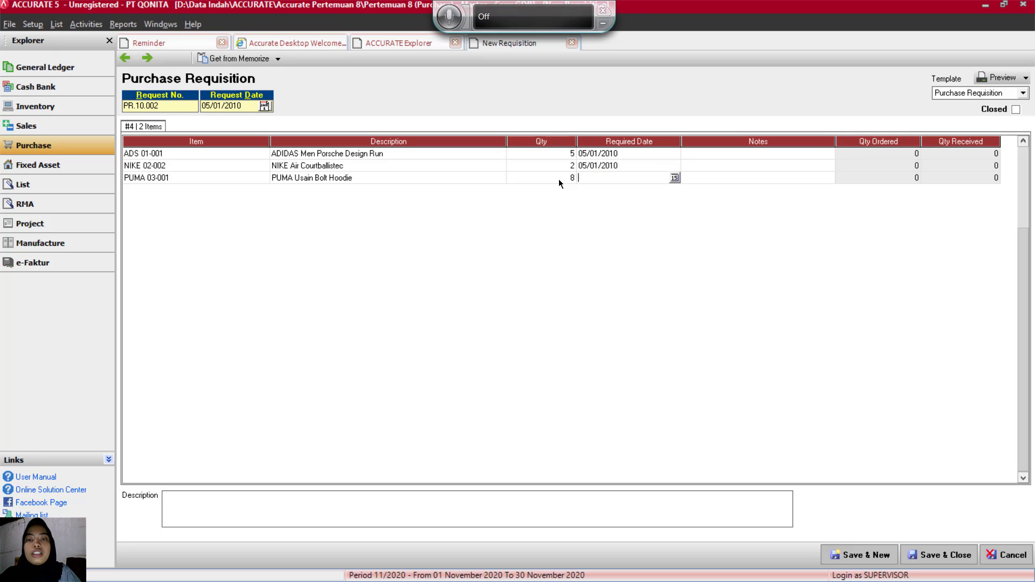
{"action": "type", "text": "05/01/2010"}
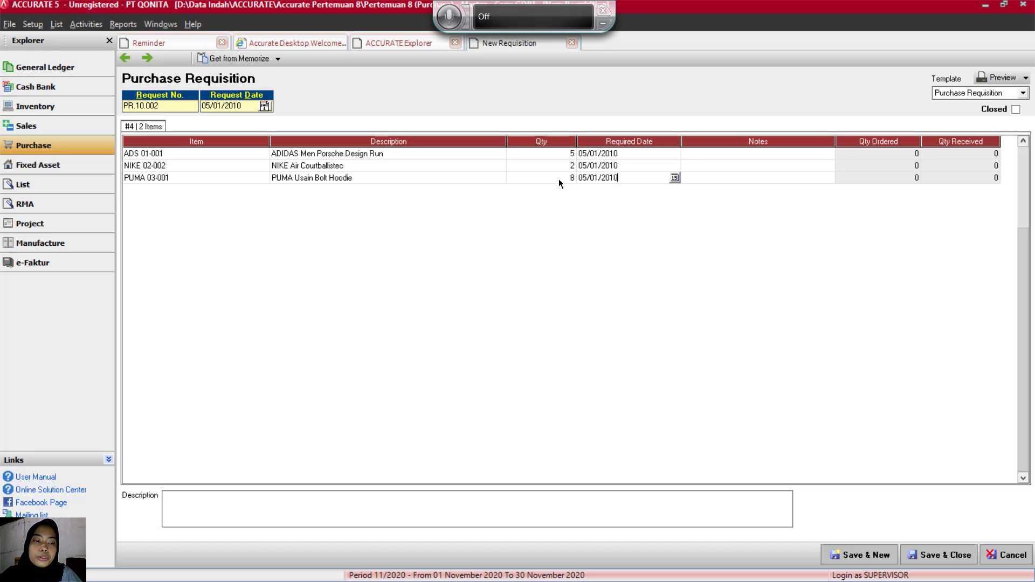
Step: Enter the requisition description "T7. Membuat permintaan pembelian", then save and close the requisition
{"action": "left_click", "coordinate": [305, 516]}
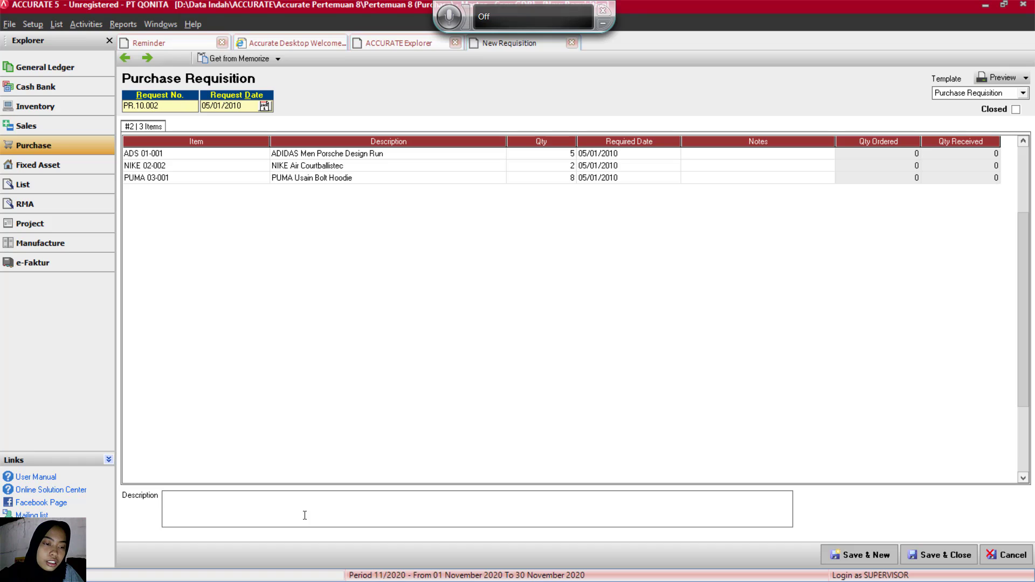
{"action": "type", "text": "T"}
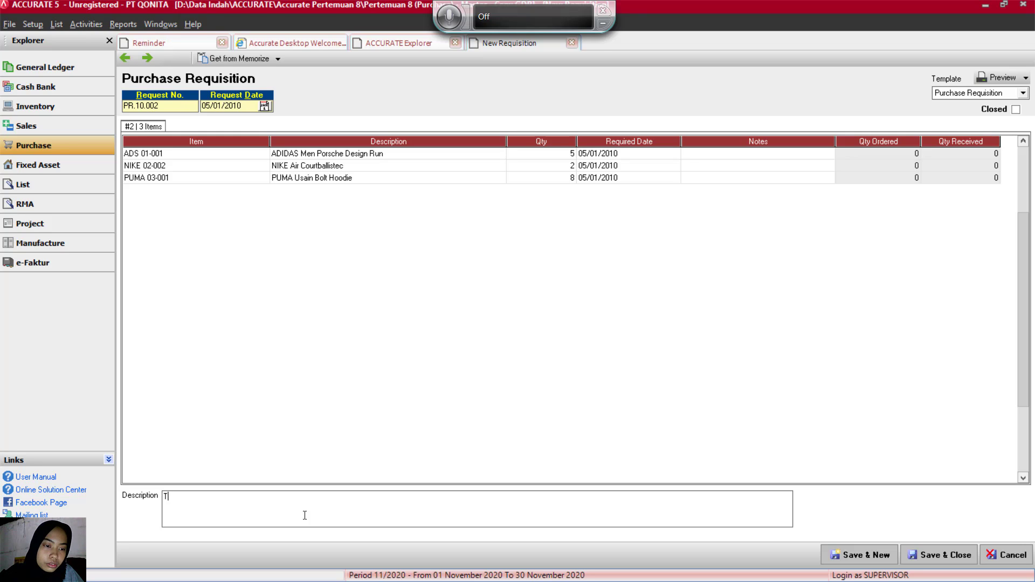
{"action": "type", "text": "7"}
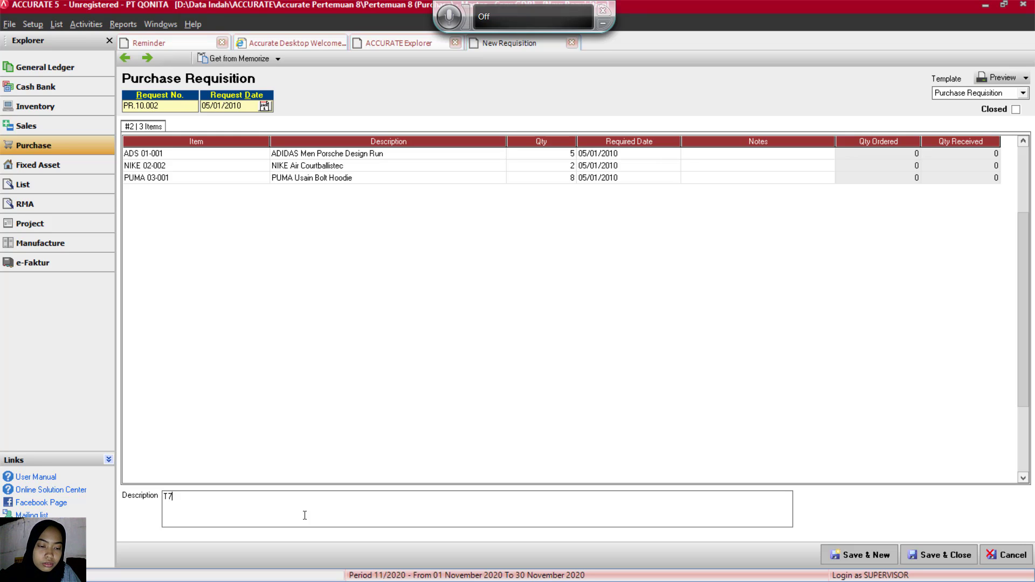
{"action": "type", "text": "."}
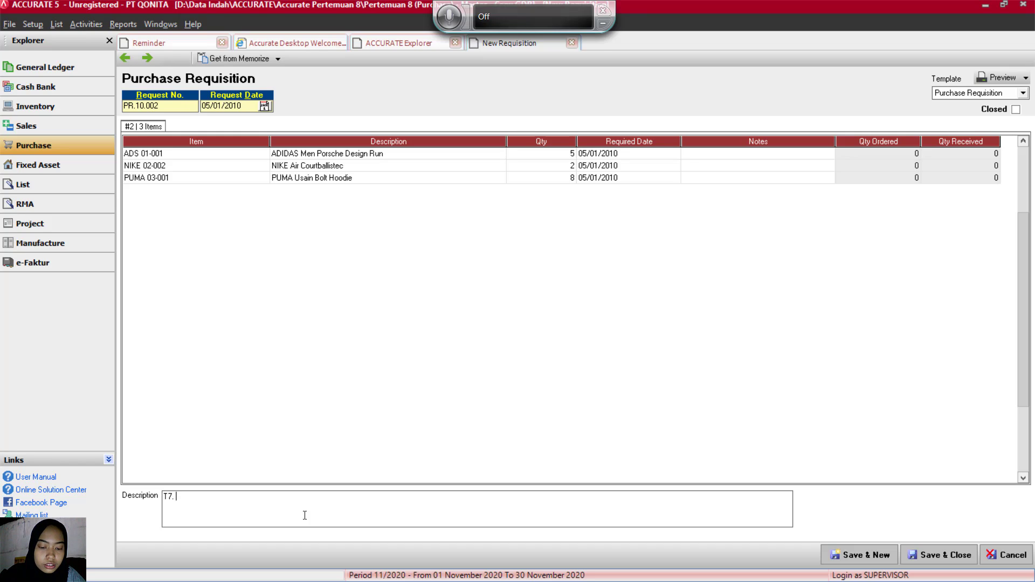
{"action": "type", "text": " m"}
{"action": "key", "text": "BackSpace"}
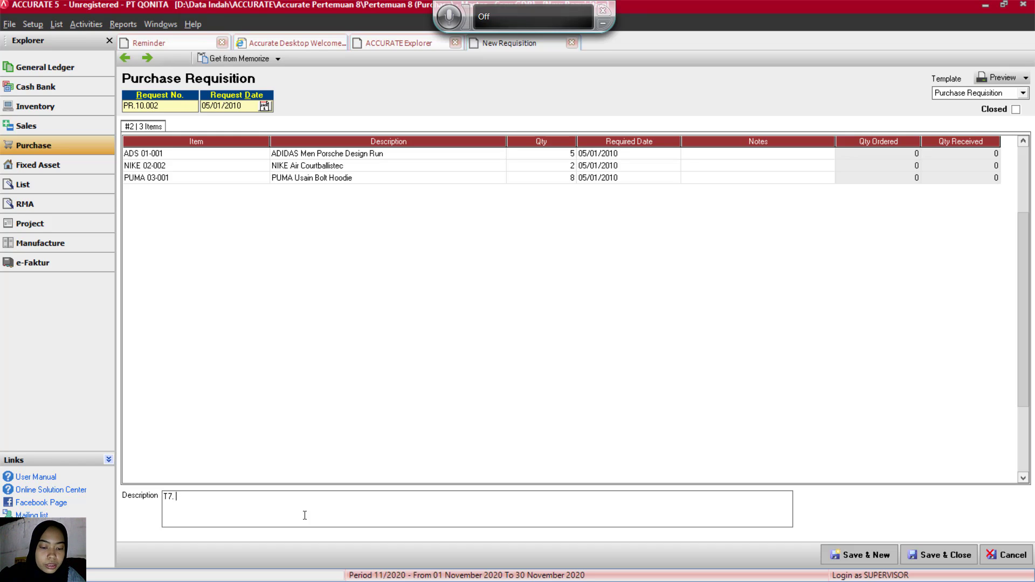
{"action": "type", "text": "Membuat"}
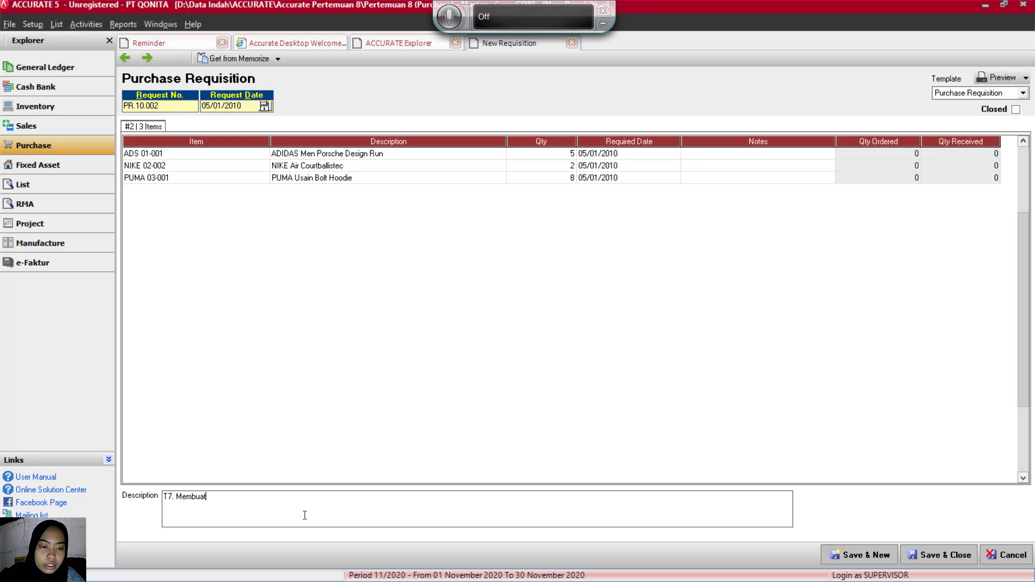
{"action": "type", "text": " perm"}
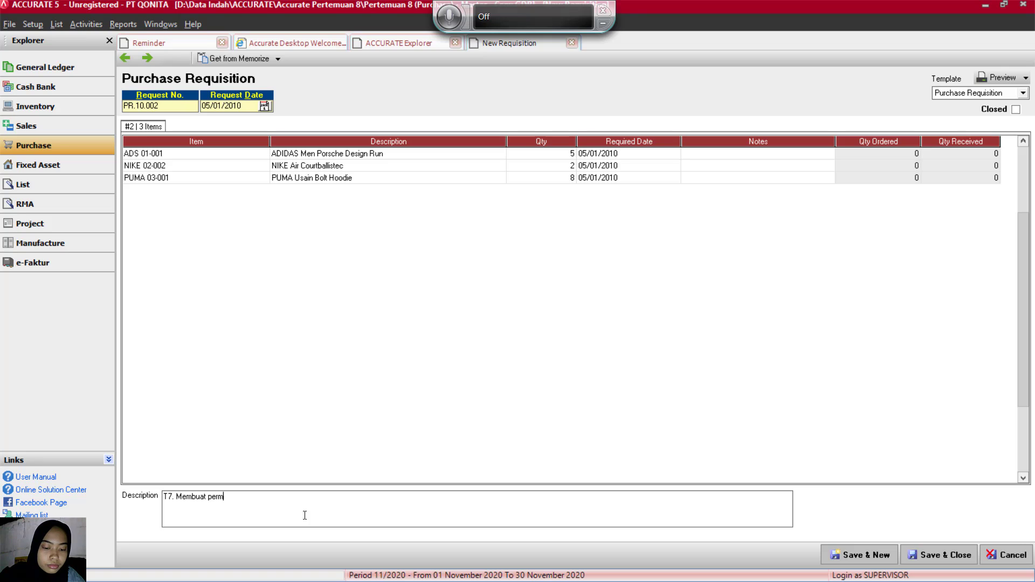
{"action": "type", "text": "intaan "}
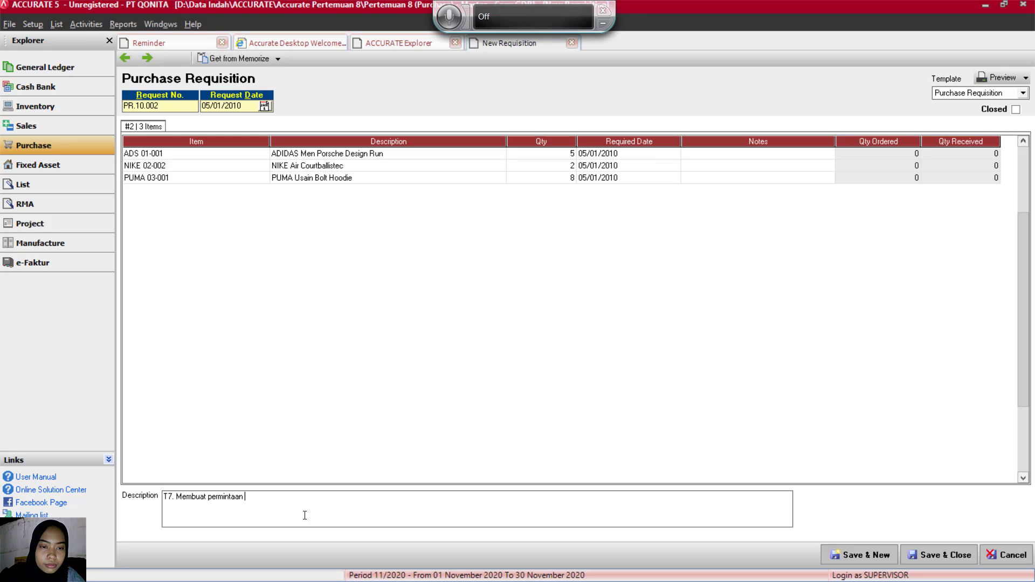
{"action": "type", "text": "pembelian"}
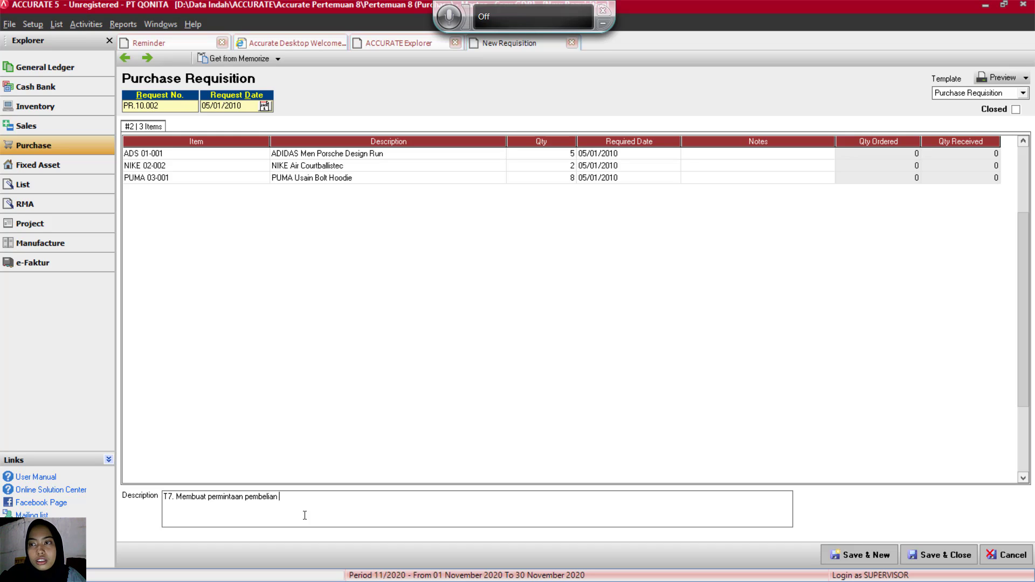
{"action": "left_click", "coordinate": [921, 562]}
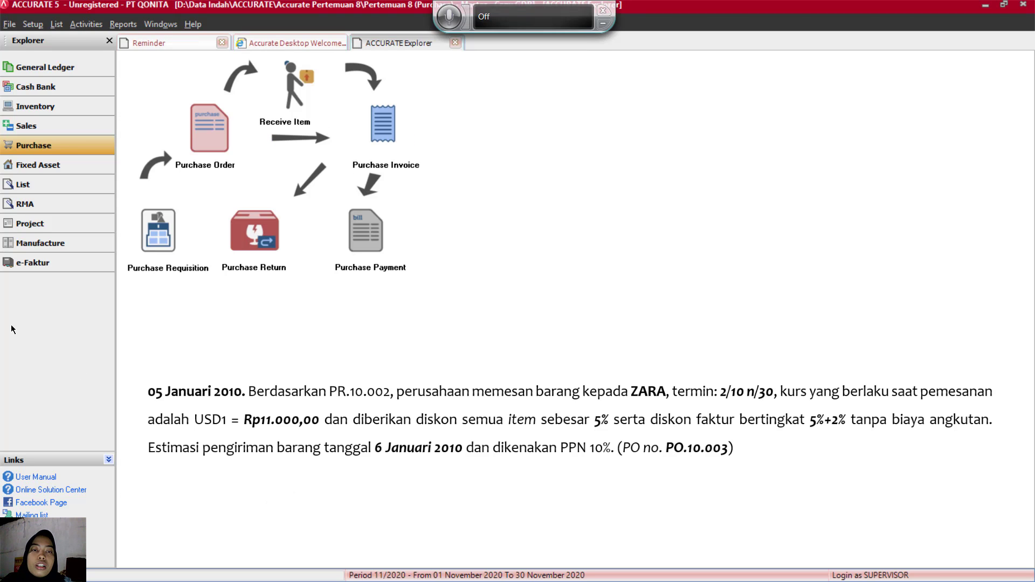
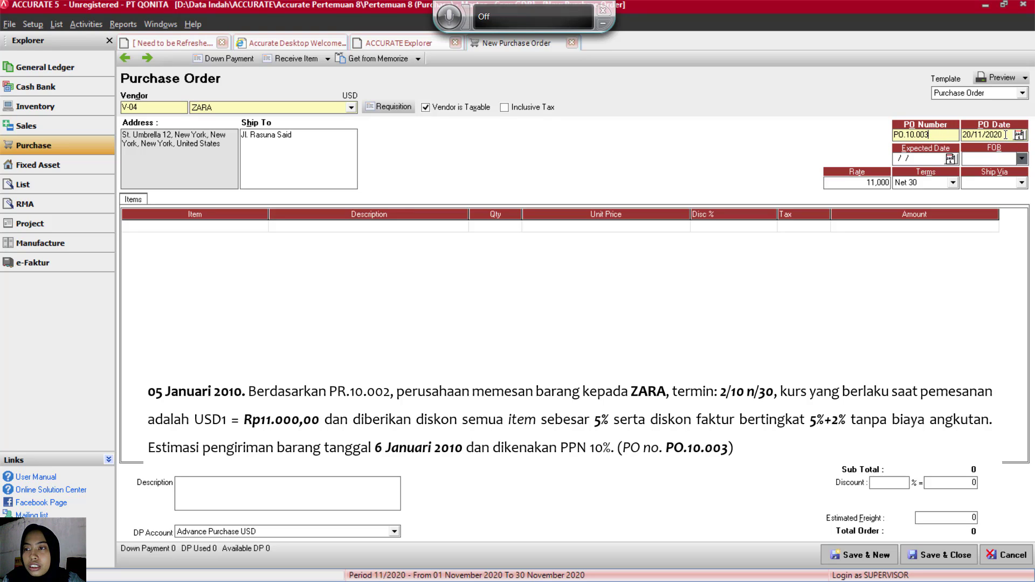
Step: Set the PO date of the ZARA purchase order to 05/01/2010
{"action": "left_click_drag", "start_coordinate": [1006, 134], "coordinate": [954, 131]}
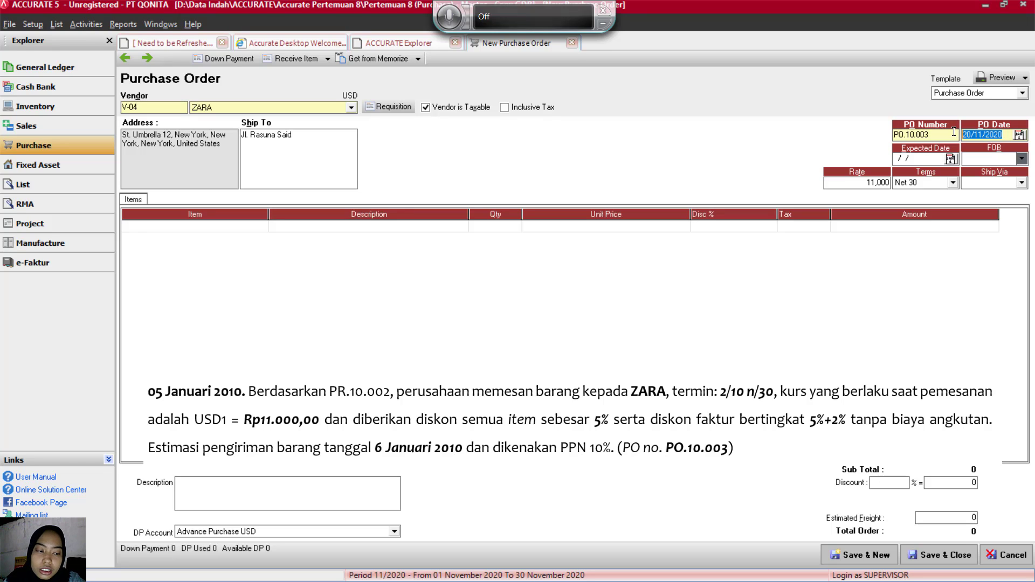
{"action": "type", "text": "05/0"}
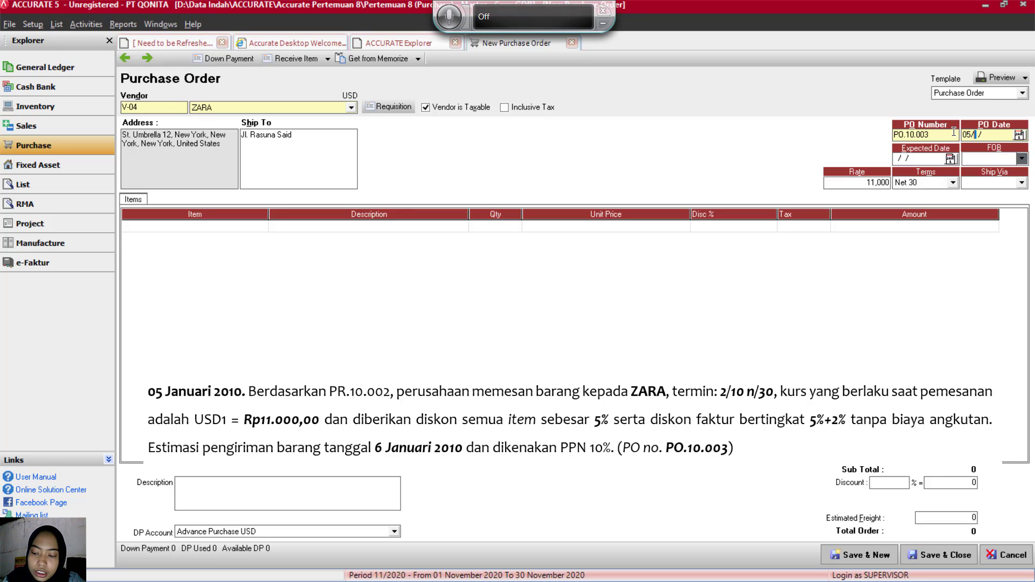
{"action": "type", "text": "1"}
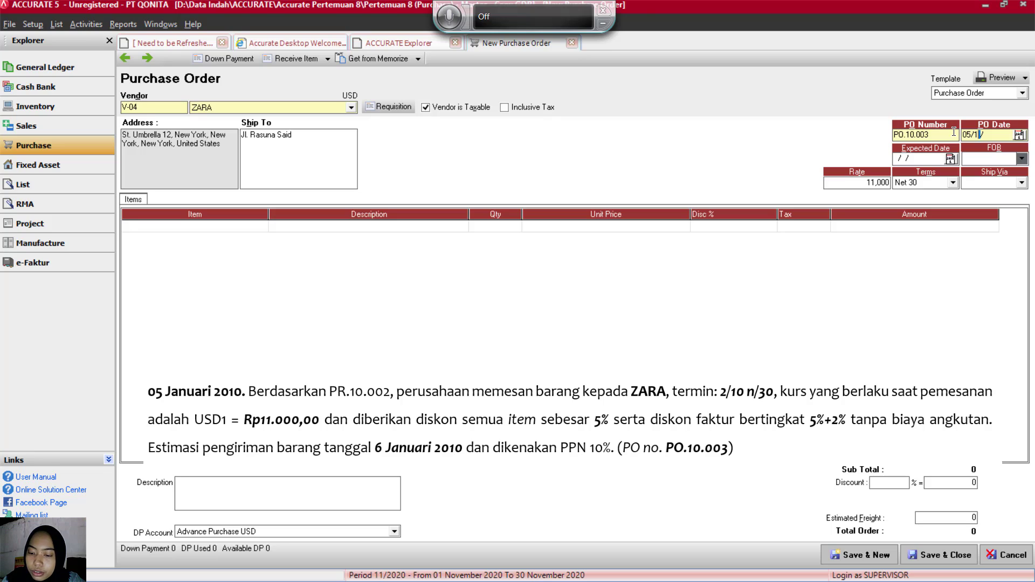
{"action": "type", "text": "/2010"}
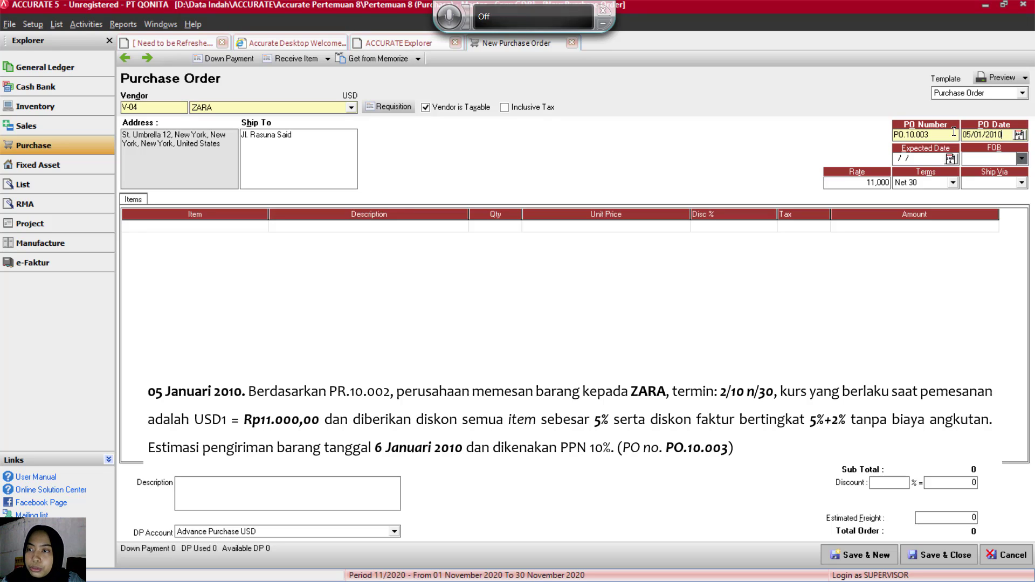
Step: Set the purchase order's expected date to 05/01/2010 and its payment terms to 2/10 n/30
{"action": "left_click", "coordinate": [896, 158]}
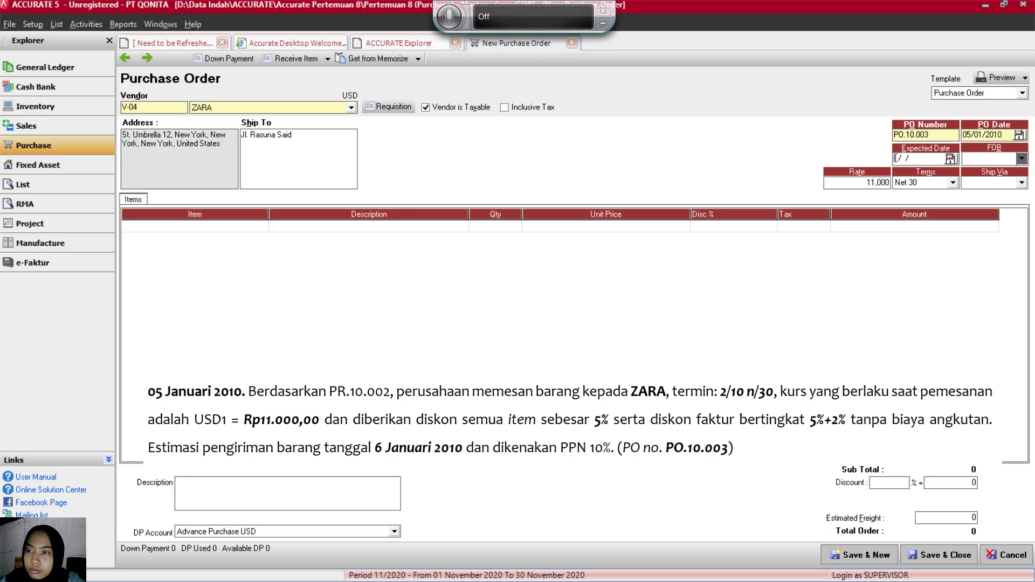
{"action": "type", "text": "05012010"}
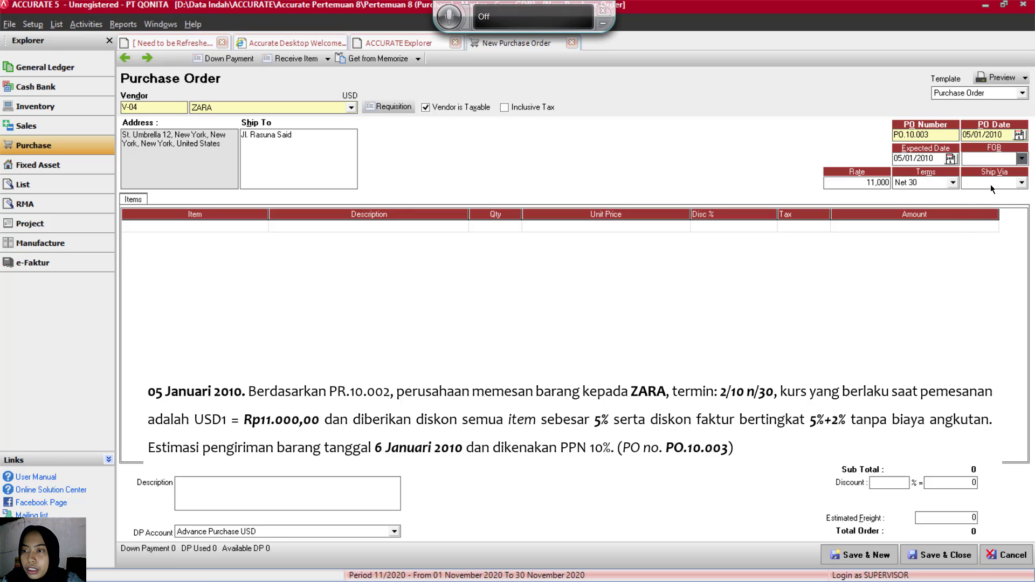
{"action": "left_click", "coordinate": [953, 183]}
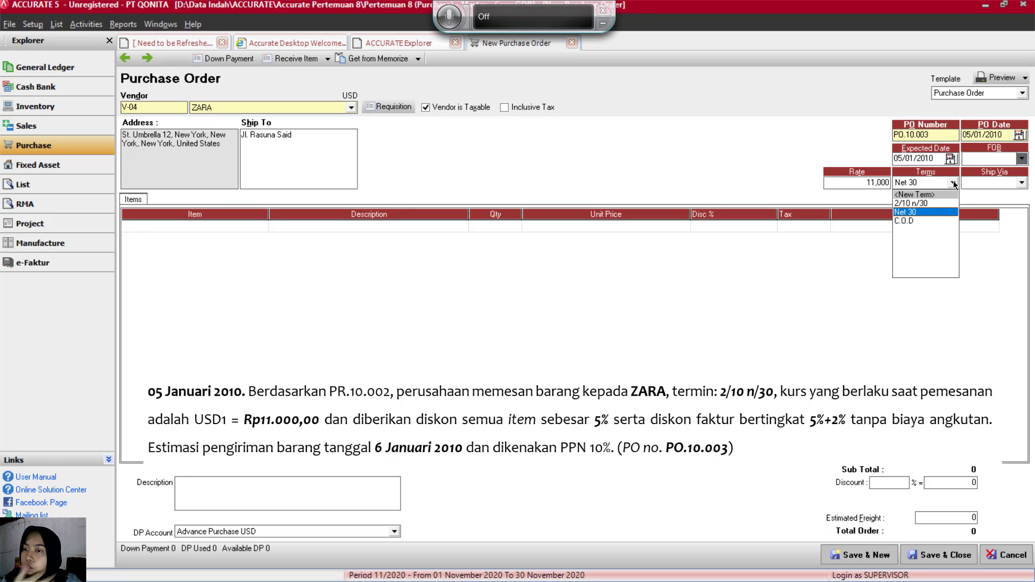
{"action": "left_click", "coordinate": [909, 203]}
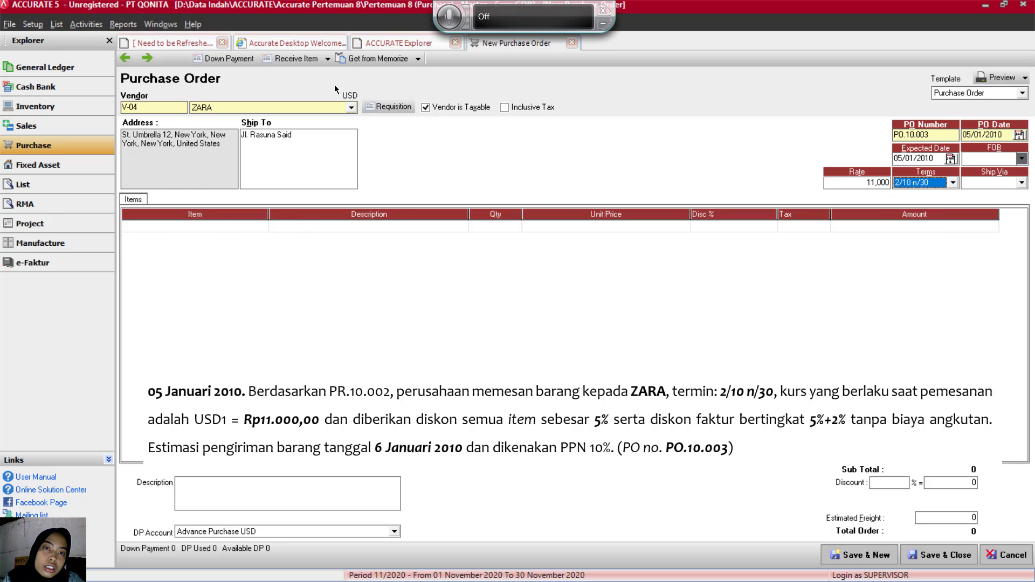
Step: Load the items of the purchase requisition dated 05/01/2010 into the purchase order
{"action": "left_click", "coordinate": [393, 106]}
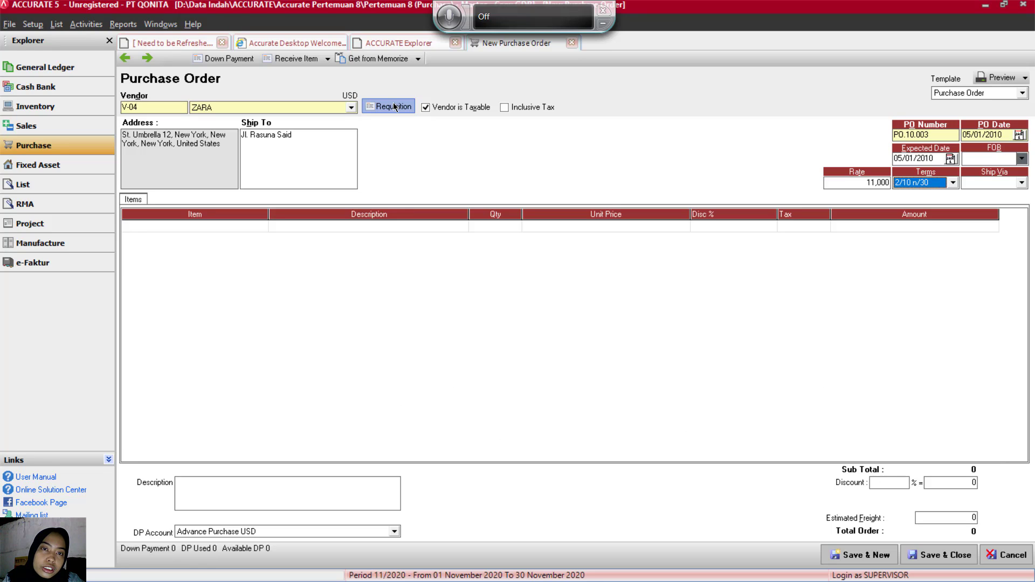
{"action": "left_click", "coordinate": [433, 241]}
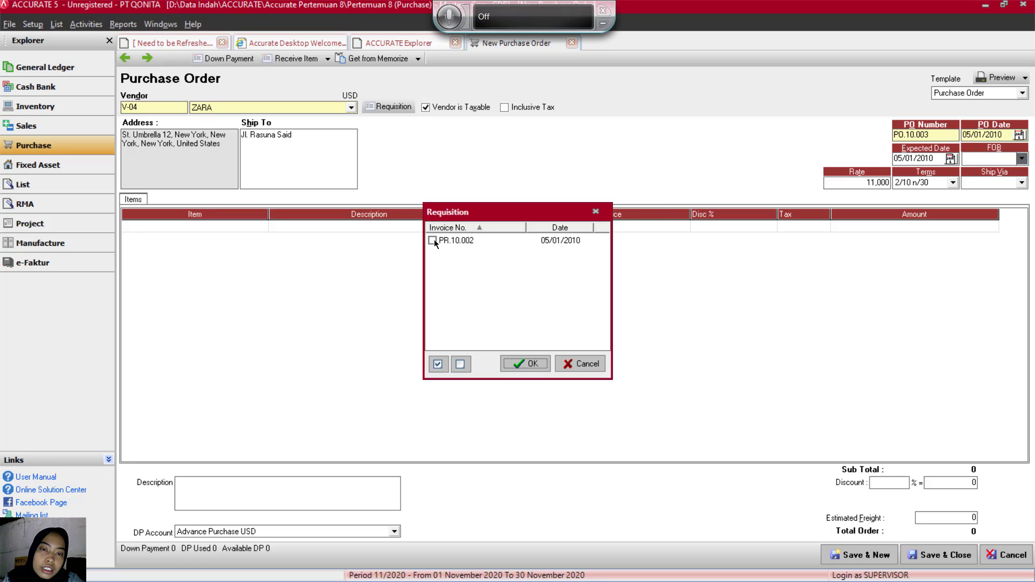
{"action": "left_click", "coordinate": [525, 367]}
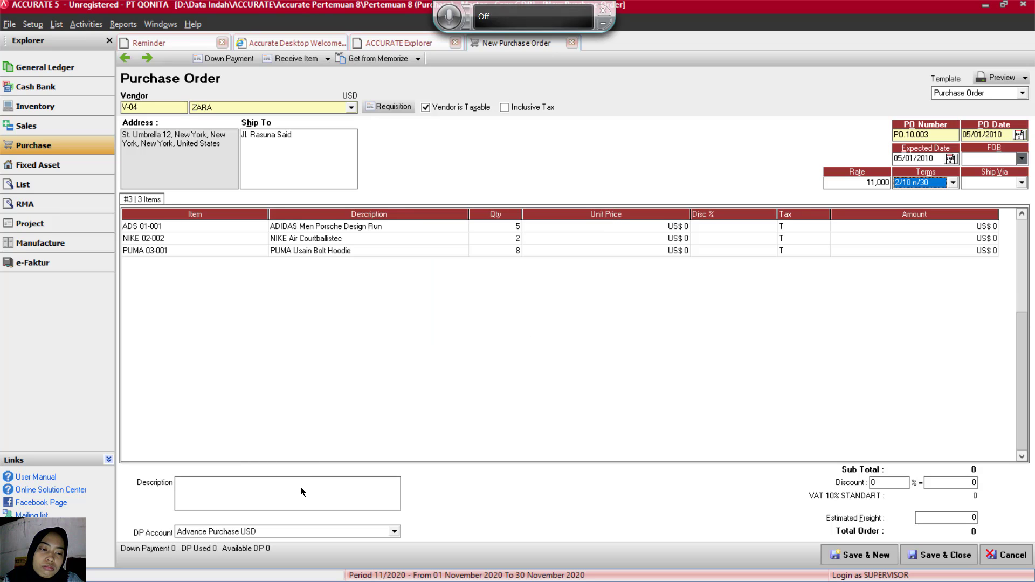
Step: Set the ADIDAS Men Porsche Design Run line to a unit price of 50 and a 5% discount
{"action": "left_click", "coordinate": [592, 224]}
{"action": "left_click", "coordinate": [591, 224]}
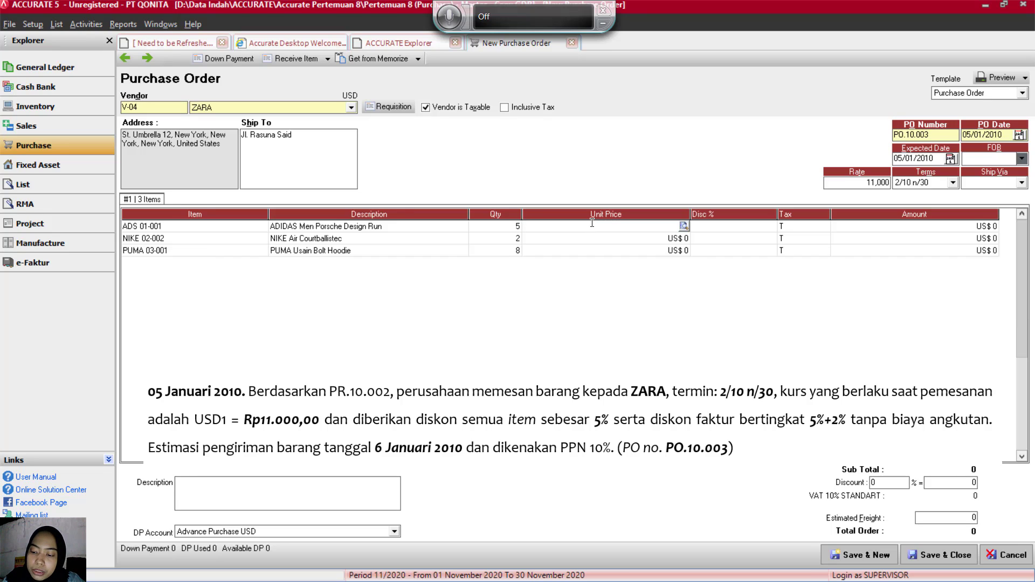
{"action": "type", "text": "50"}
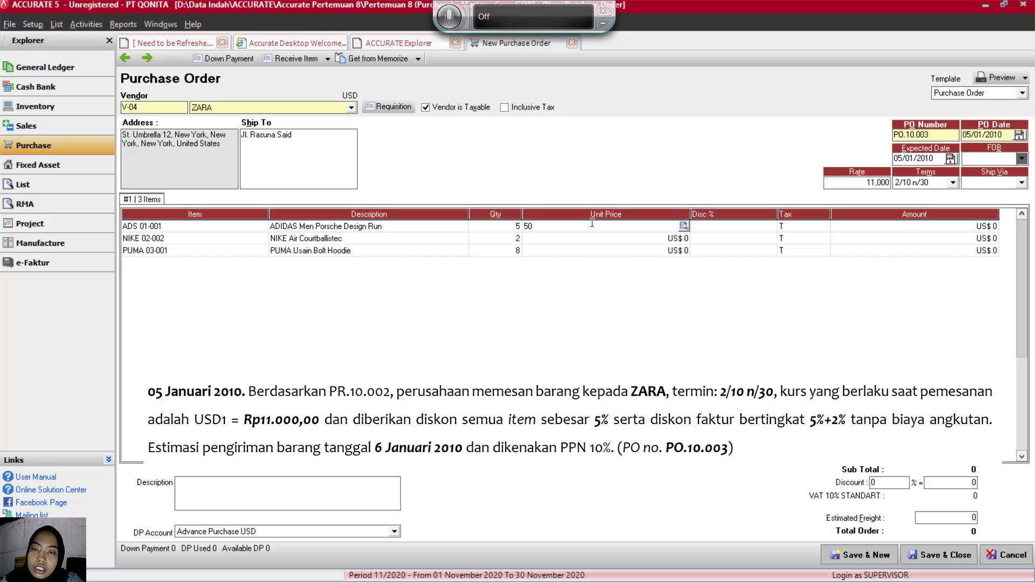
{"action": "key", "text": "Tab"}
{"action": "type", "text": "5"}
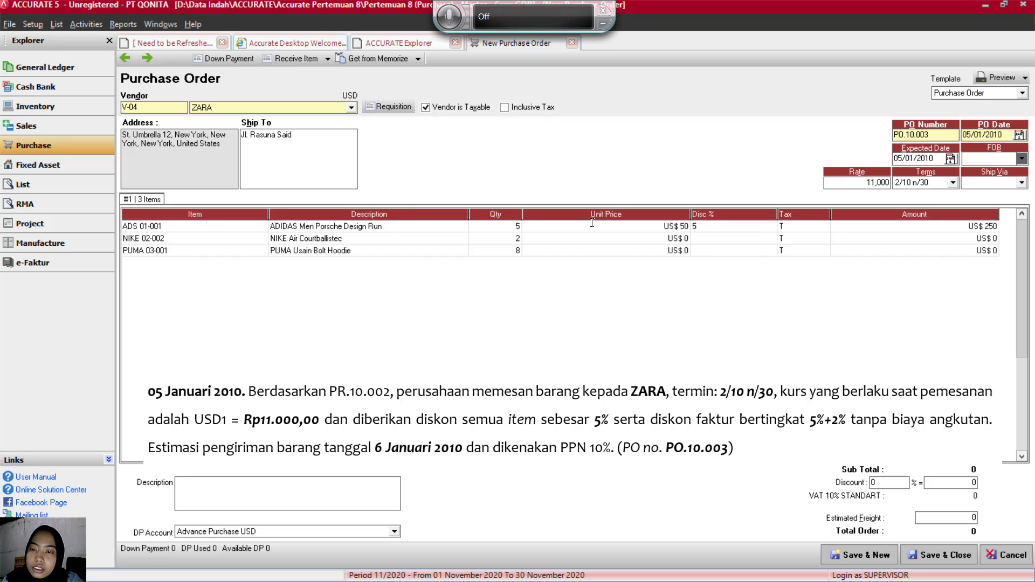
{"action": "key", "text": "Tab"}
Step: Set the NIKE Air Courtballistec line to a unit price of 65 and a 5% discount
{"action": "key", "text": "Tab"}
{"action": "key", "text": "Tab"}
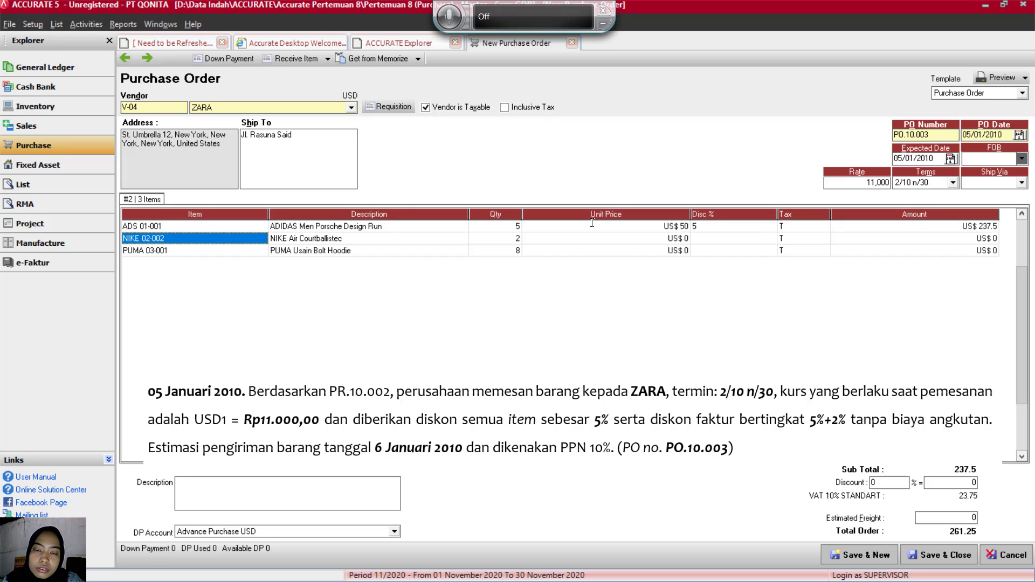
{"action": "left_click", "coordinate": [569, 237]}
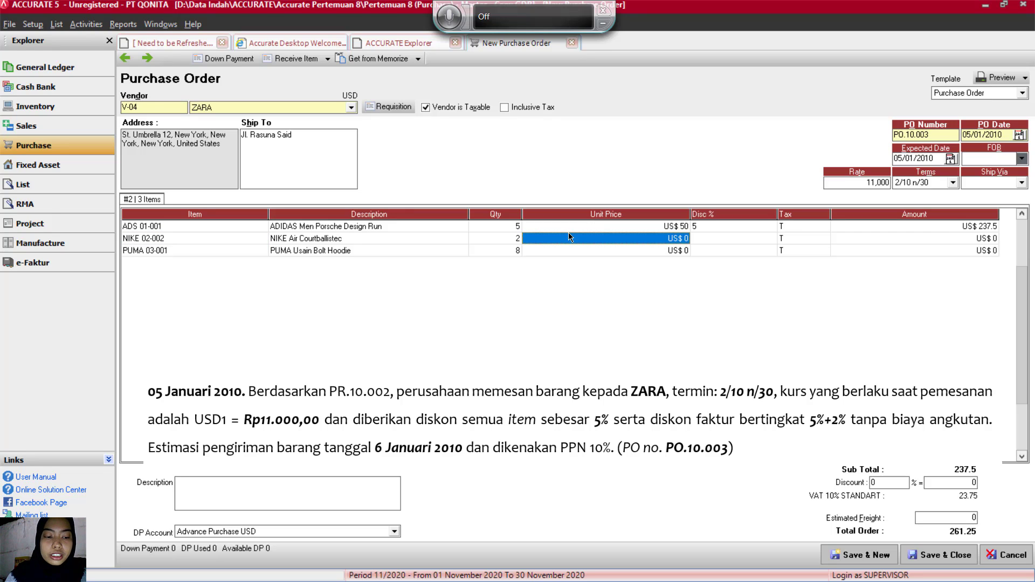
{"action": "type", "text": "65"}
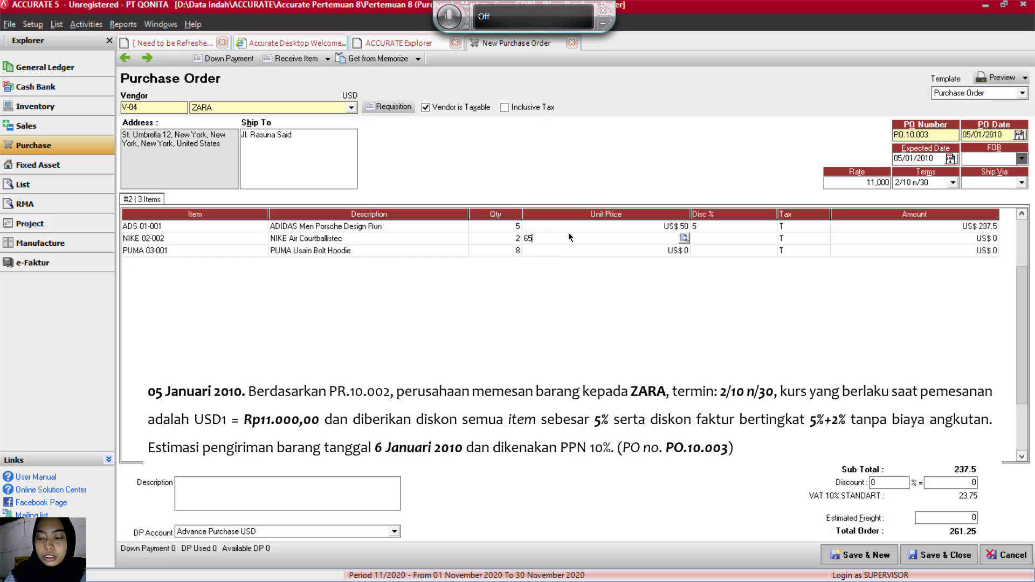
{"action": "key", "text": "Tab"}
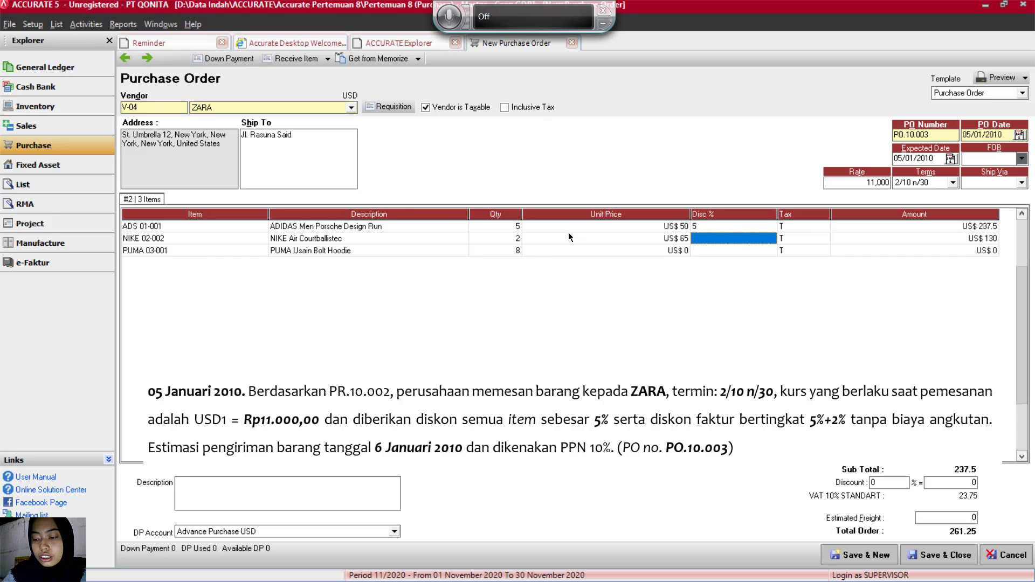
{"action": "type", "text": "5"}
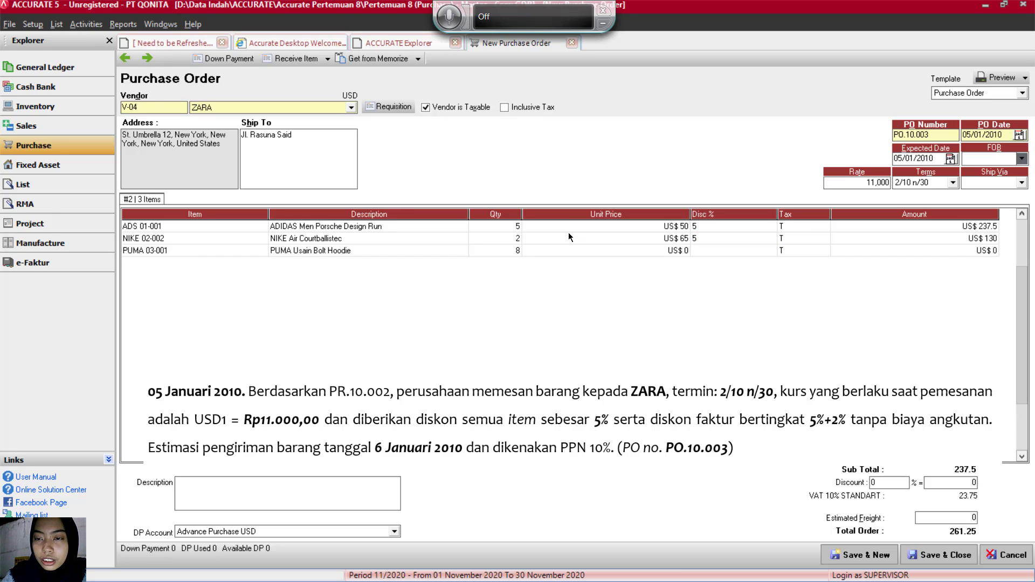
{"action": "key", "text": "Tab"}
Step: Set the PUMA Usain Bolt Hoodie line to a unit price of 38 and a 5% discount
{"action": "key", "text": "Tab"}
{"action": "key", "text": "Tab"}
{"action": "key", "text": "Tab"}
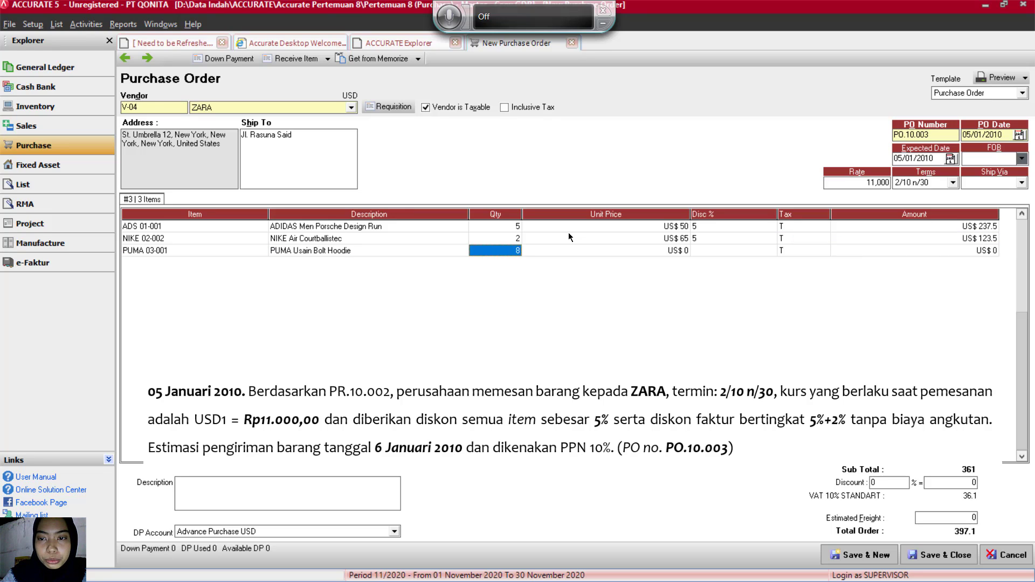
{"action": "key", "text": "Tab"}
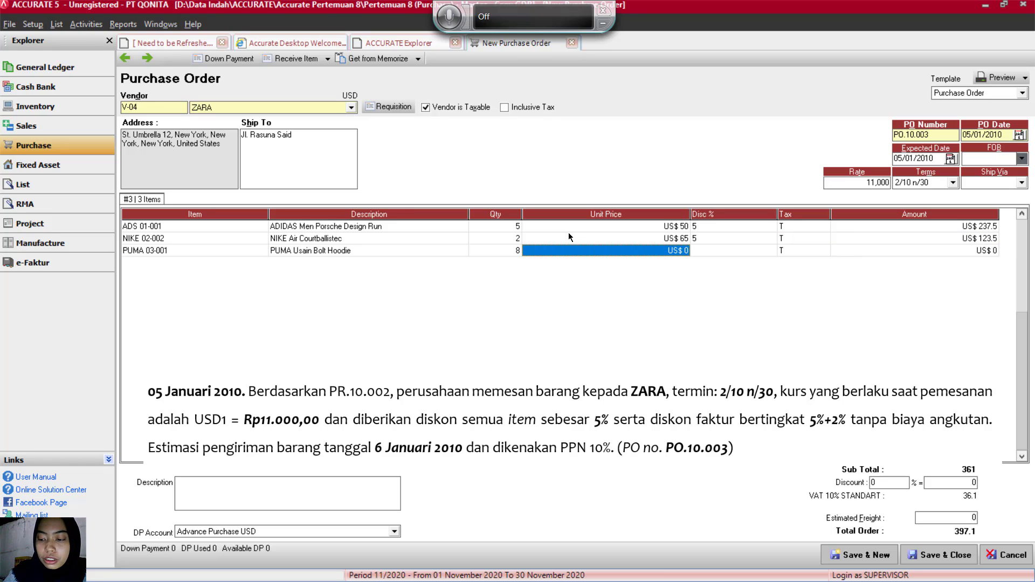
{"action": "type", "text": "38"}
{"action": "key", "text": "Tab"}
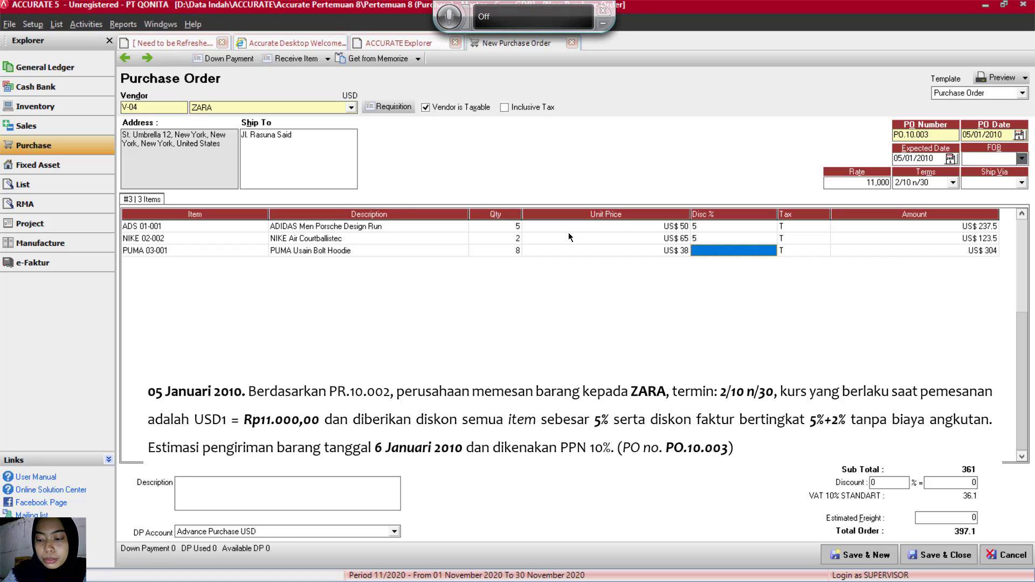
{"action": "type", "text": "5"}
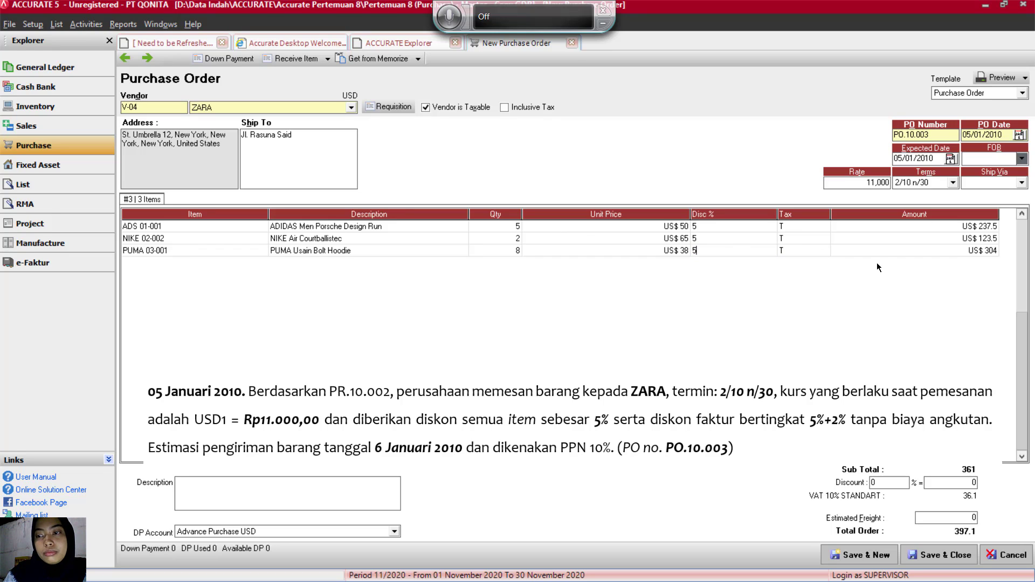
{"action": "left_click", "coordinate": [872, 248]}
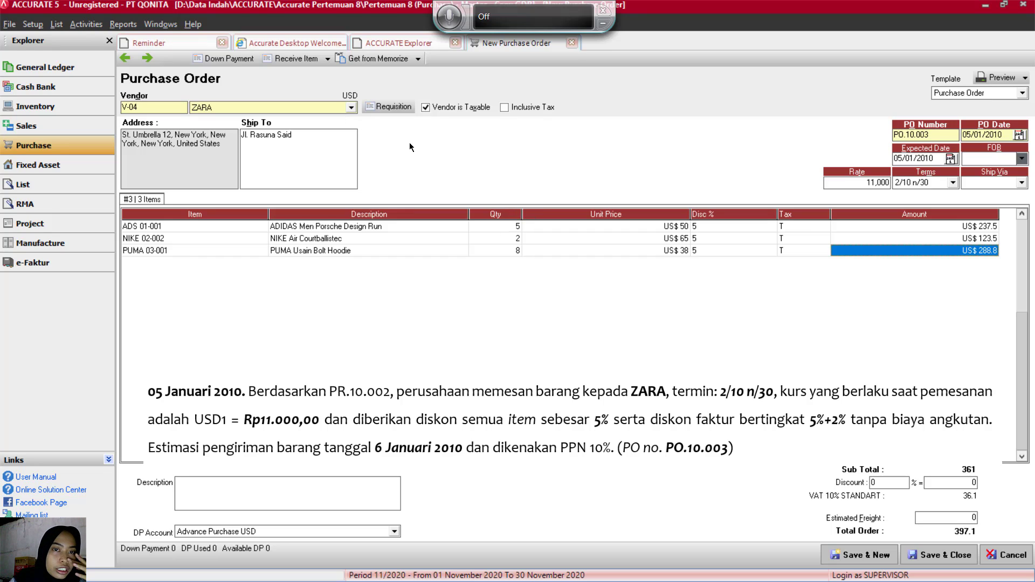
Step: Enter "T8. Membuat pesan kepada ZARA" as the purchase order's description
{"action": "left_click", "coordinate": [186, 494]}
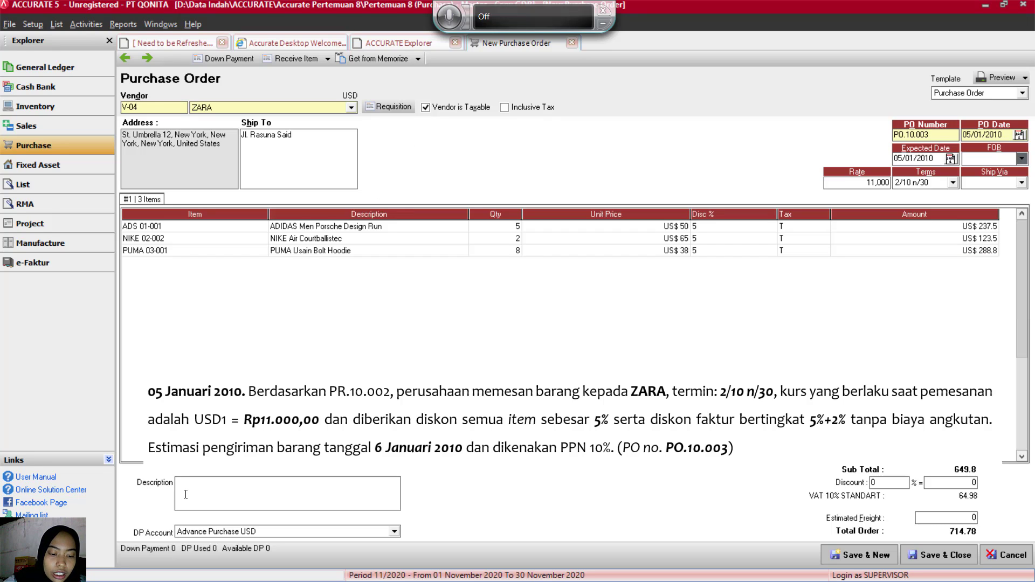
{"action": "type", "text": "T"}
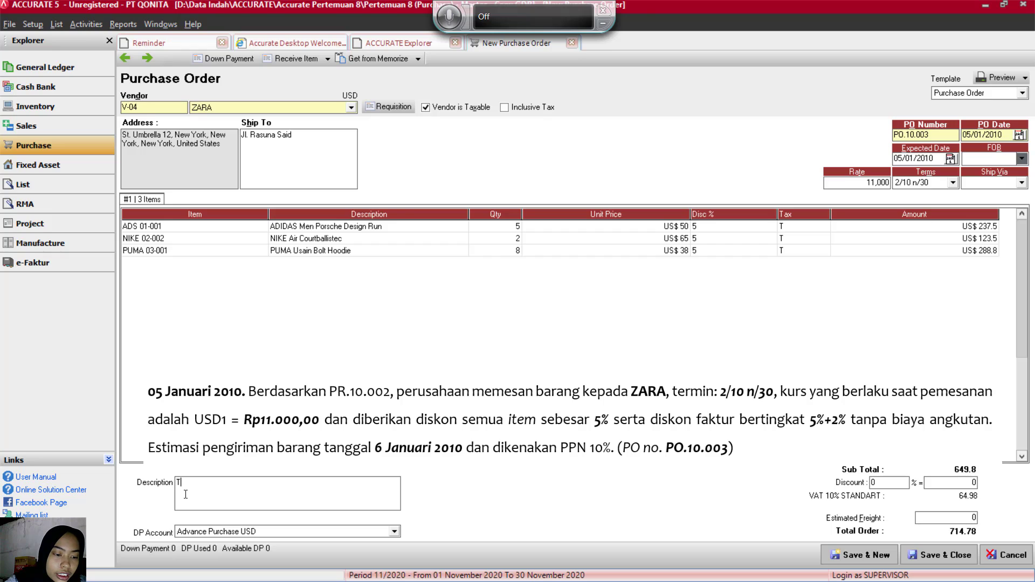
{"action": "type", "text": "8"}
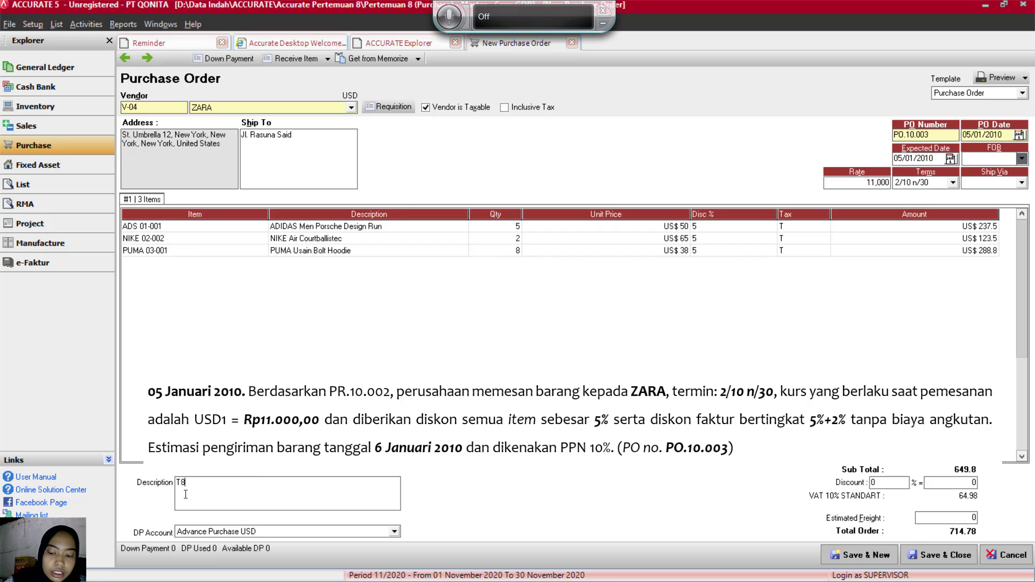
{"action": "type", "text": "."}
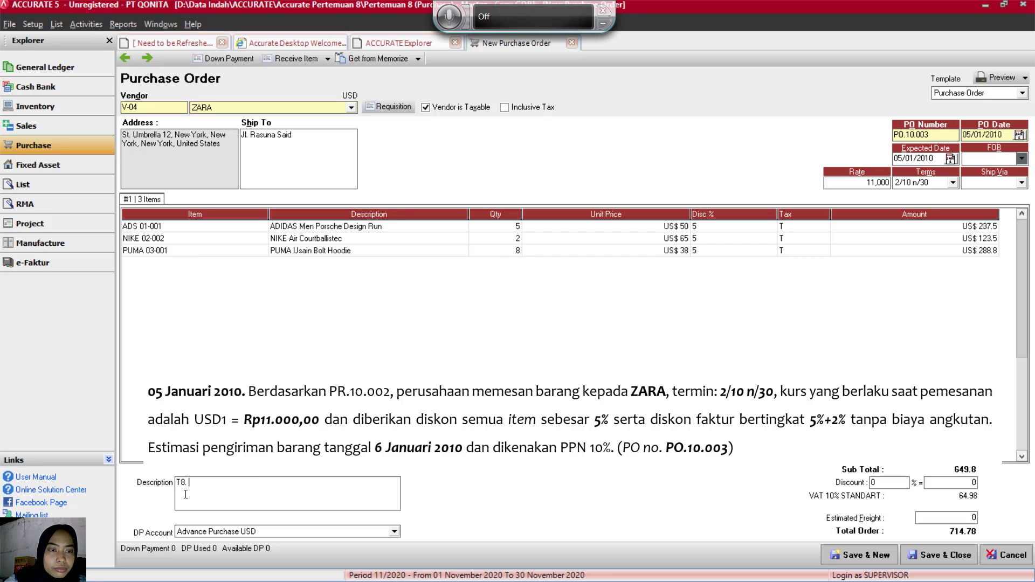
{"action": "type", "text": " Mem"}
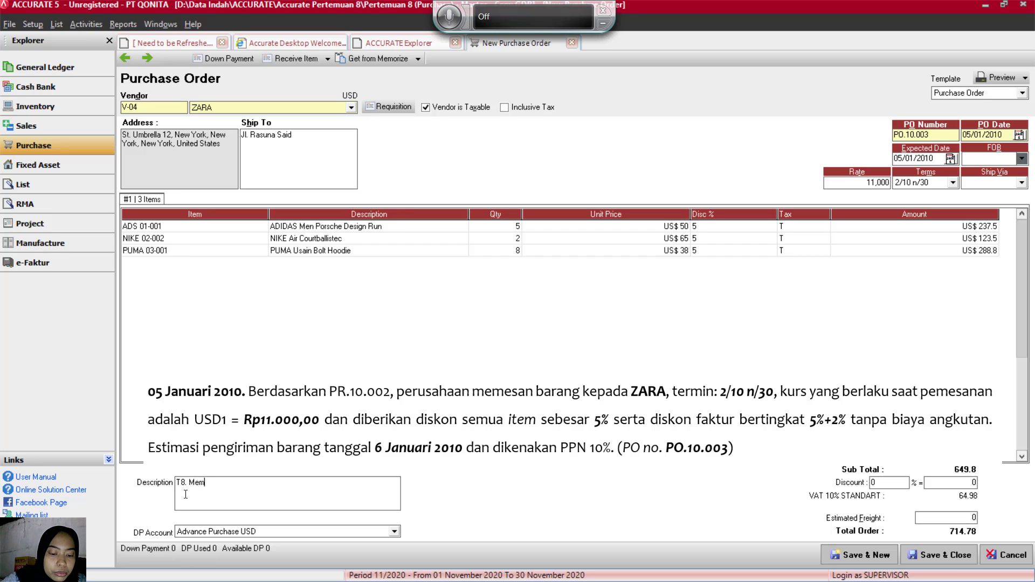
{"action": "type", "text": "buat "}
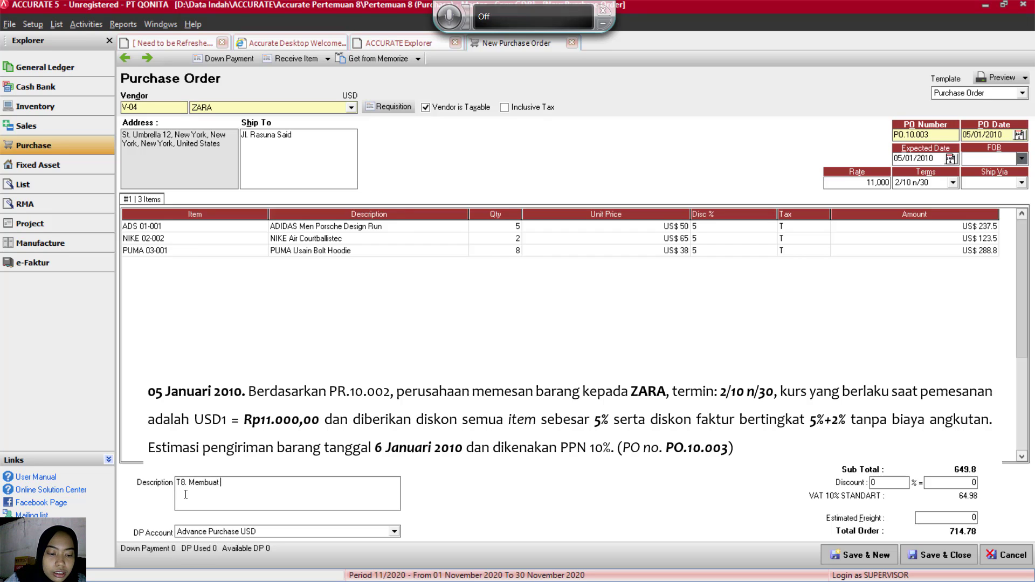
{"action": "type", "text": "pesan "}
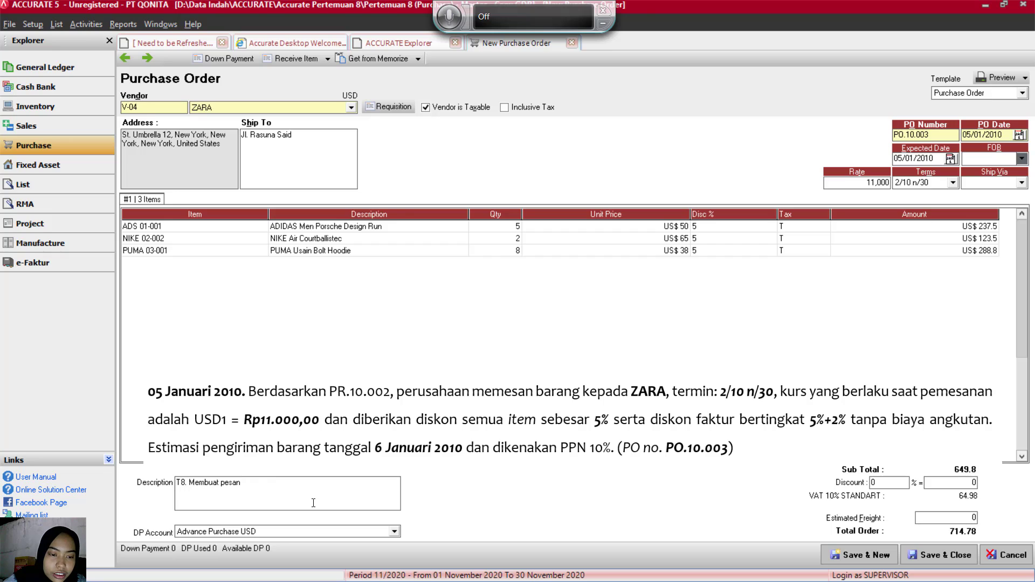
{"action": "type", "text": "kep"}
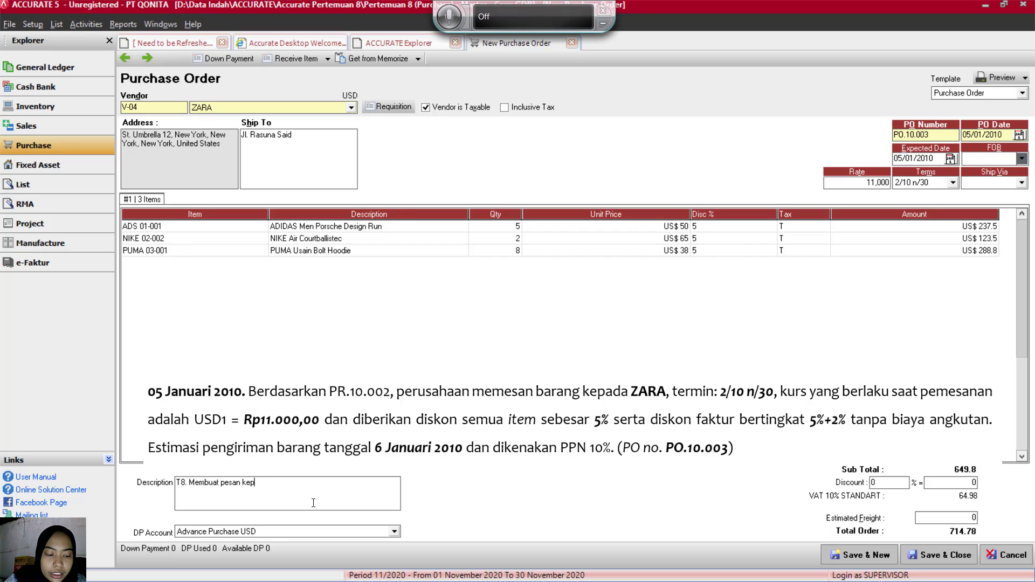
{"action": "type", "text": "ada"}
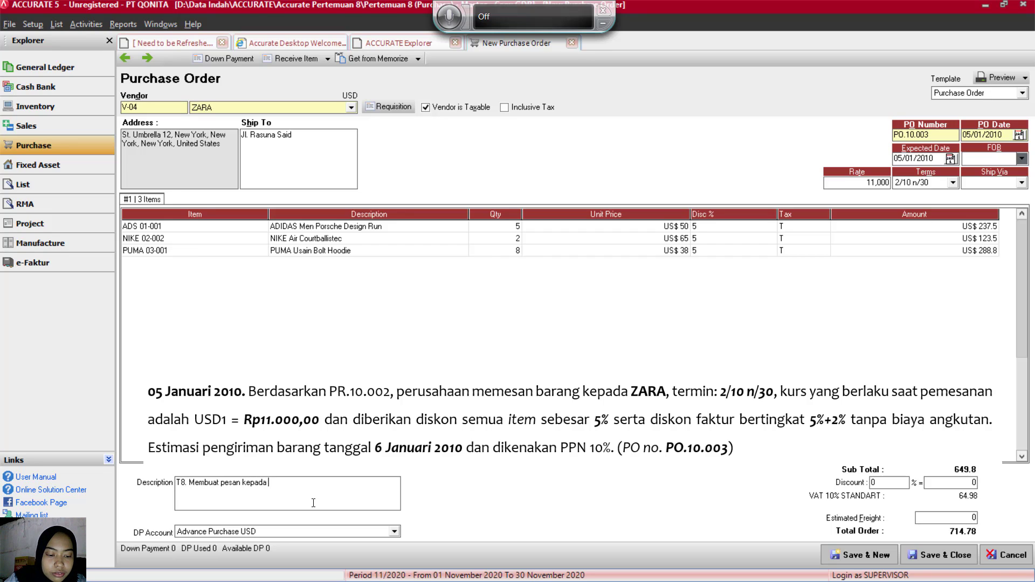
{"action": "type", "text": " ZARA"}
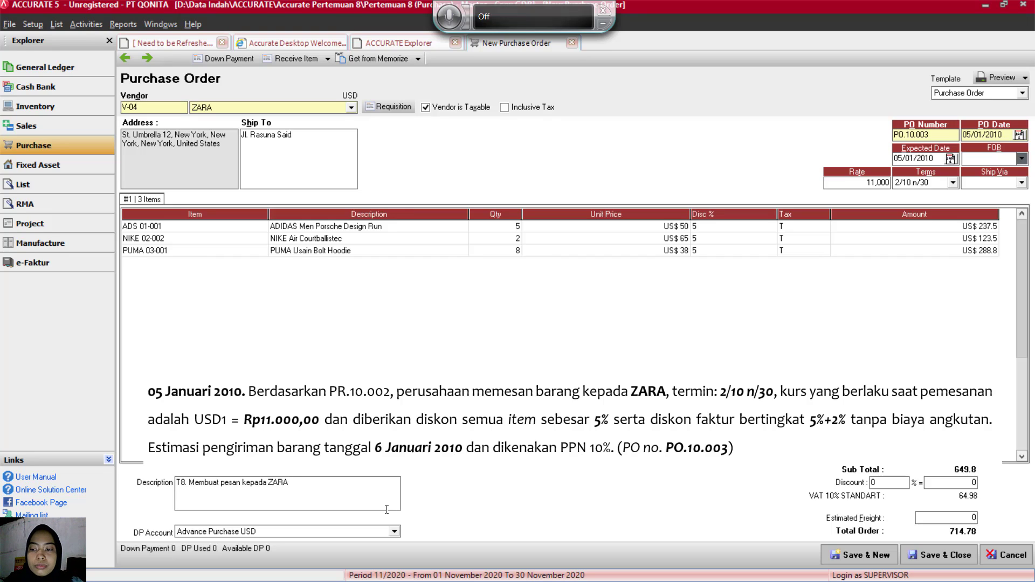
Step: Give the whole purchase order a tiered discount of 5+2 percent, and save and close it
{"action": "left_click", "coordinate": [938, 515]}
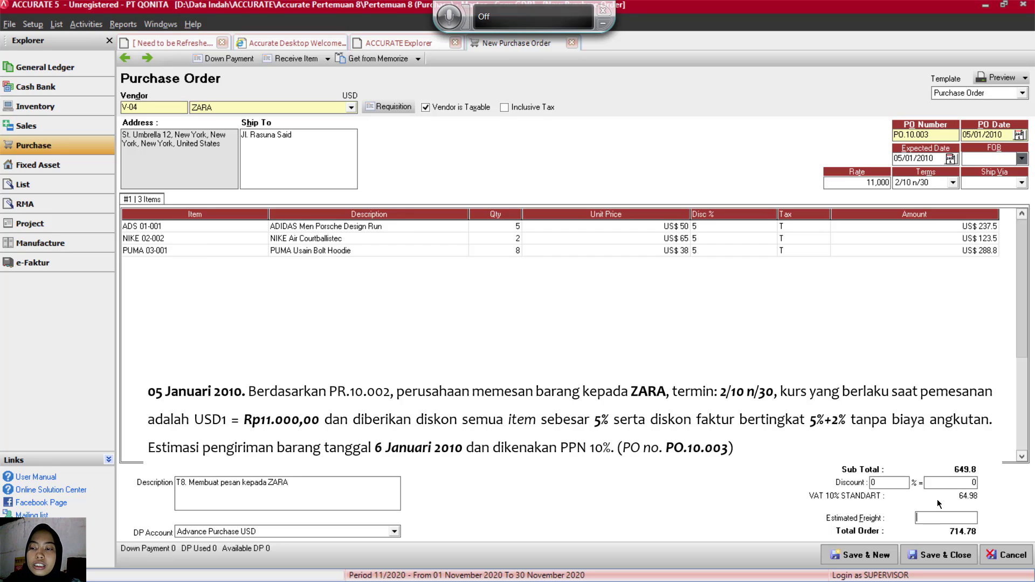
{"action": "left_click", "coordinate": [928, 484]}
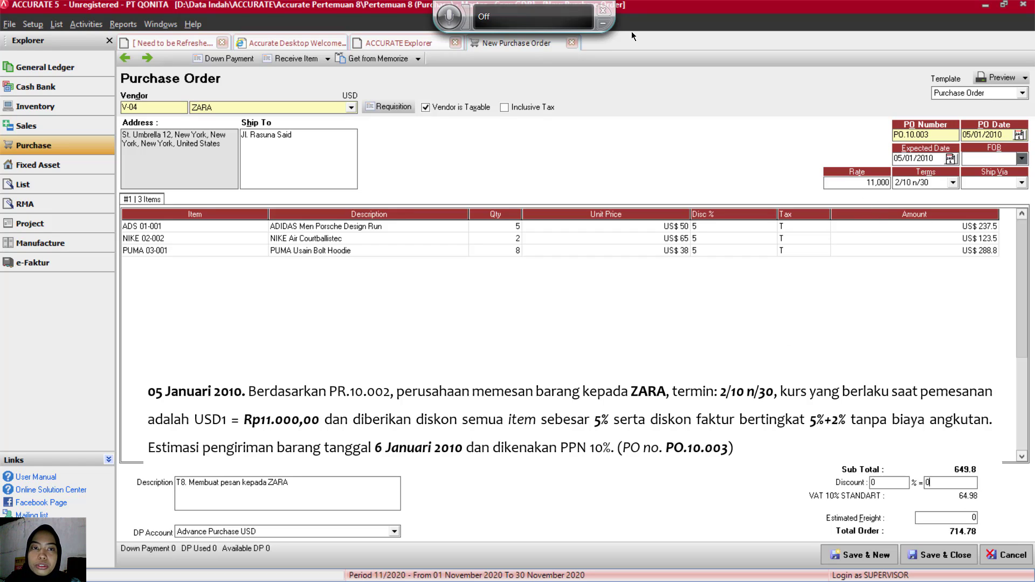
{"action": "left_click", "coordinate": [892, 484]}
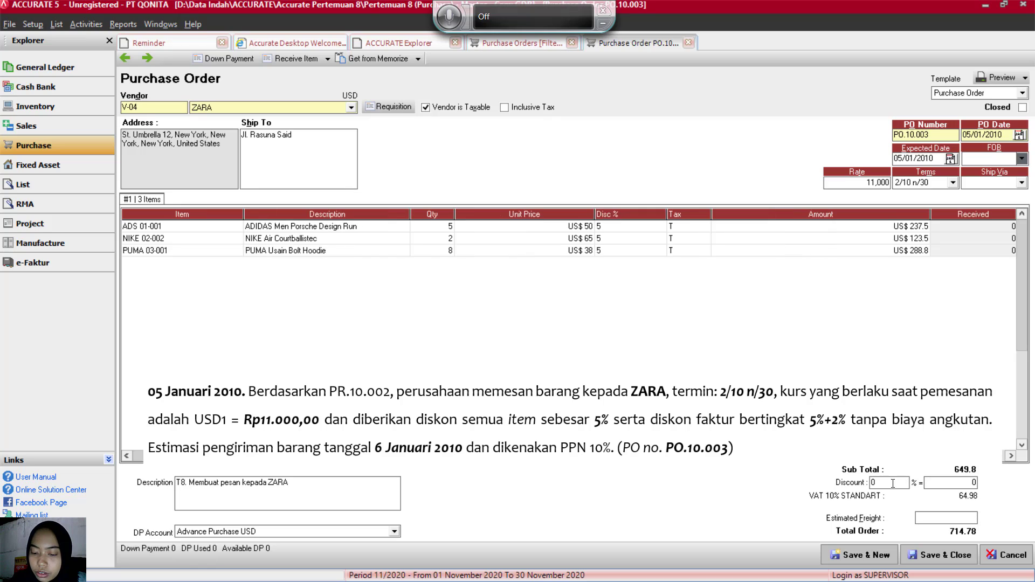
{"action": "key", "text": "BackSpace"}
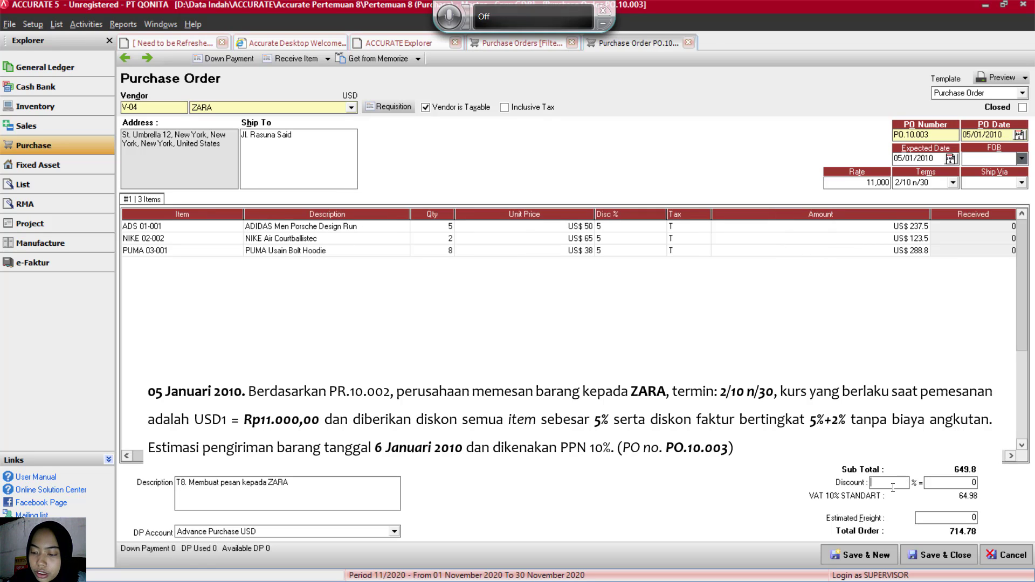
{"action": "type", "text": "5"}
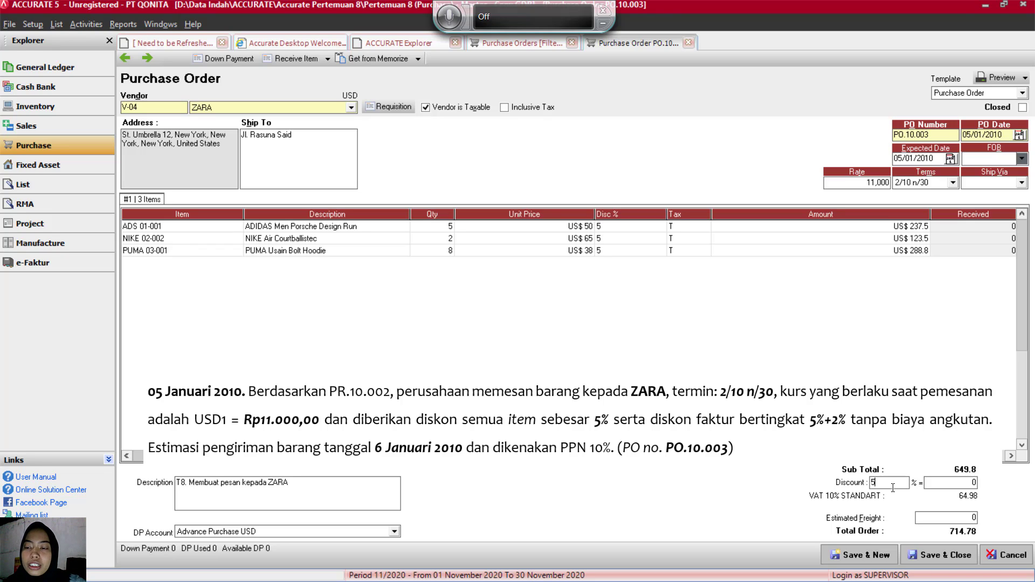
{"action": "type", "text": "+"}
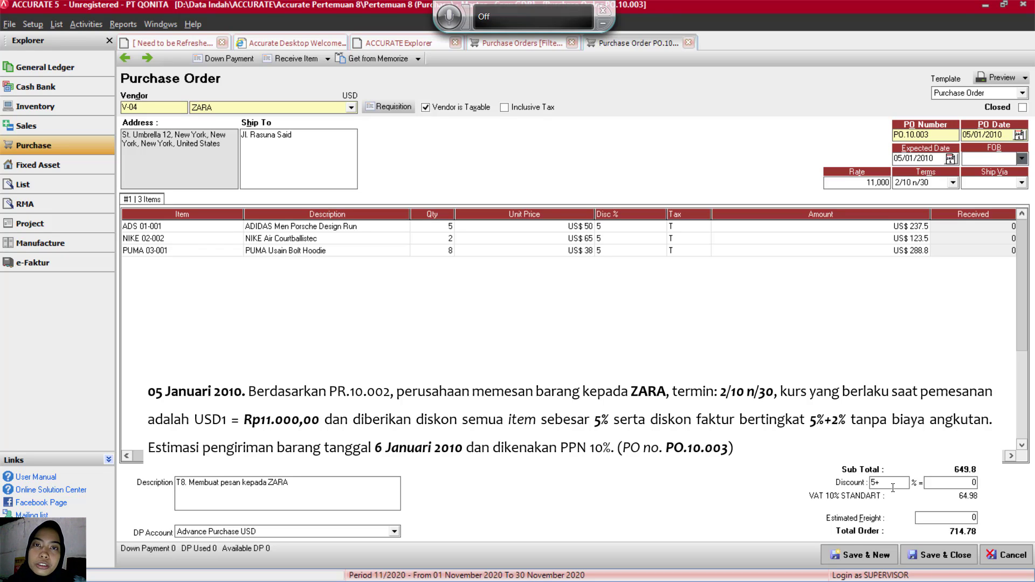
{"action": "type", "text": "2"}
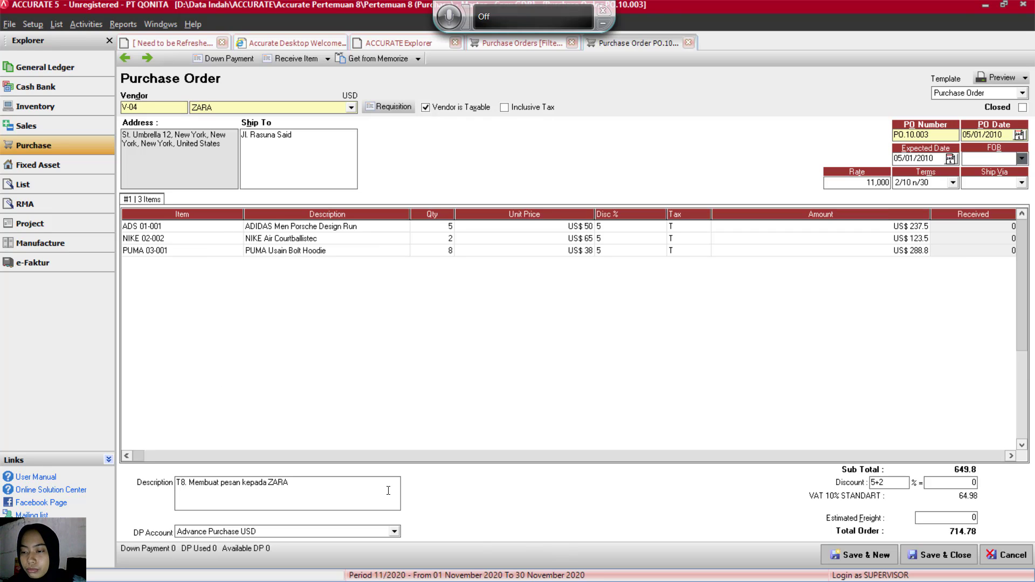
{"action": "key", "text": "Tab"}
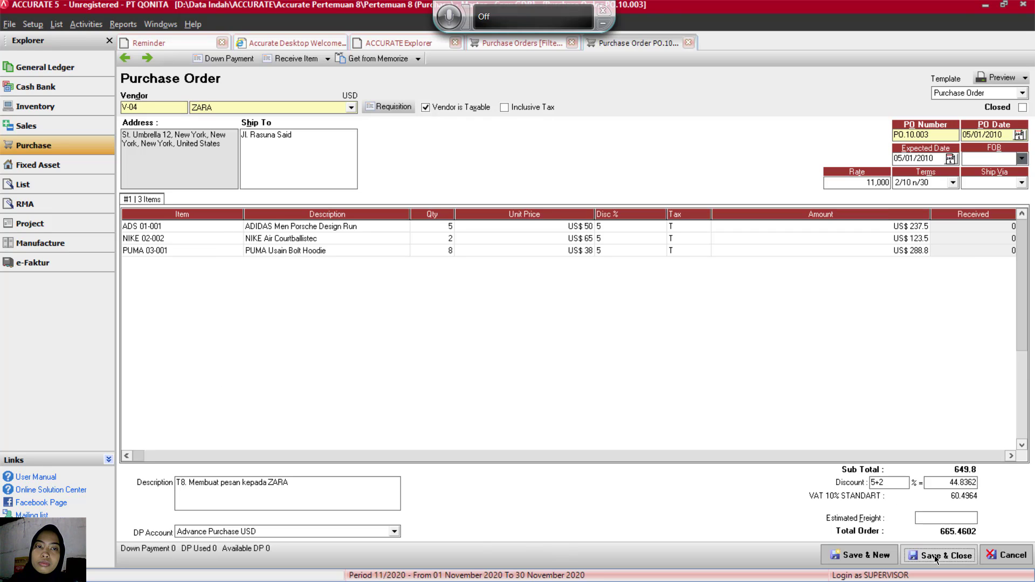
{"action": "left_click", "coordinate": [930, 553]}
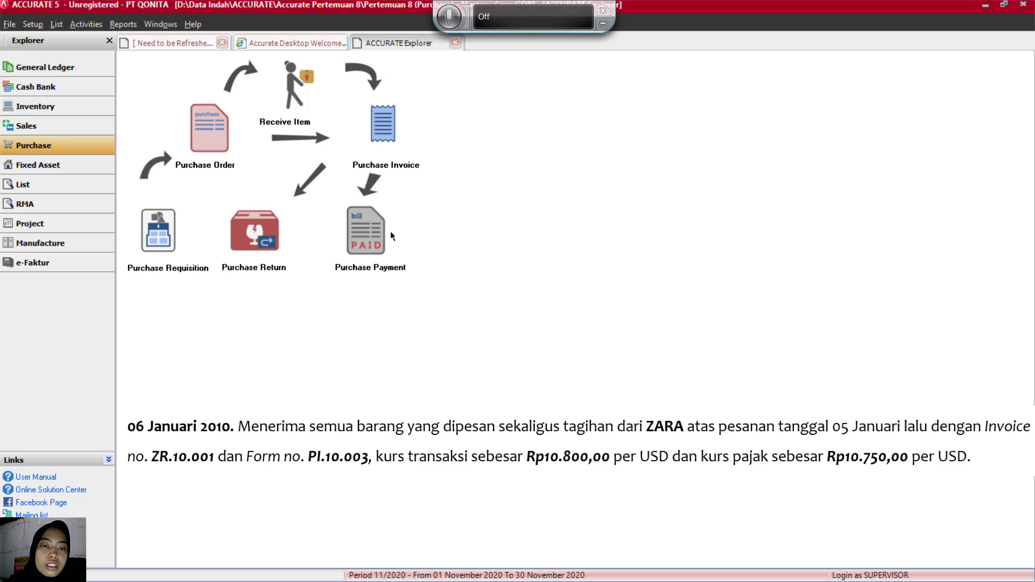
Step: Start a new purchase invoice for vendor ZARA with a USD exchange rate of 10800
{"action": "left_click", "coordinate": [379, 134]}
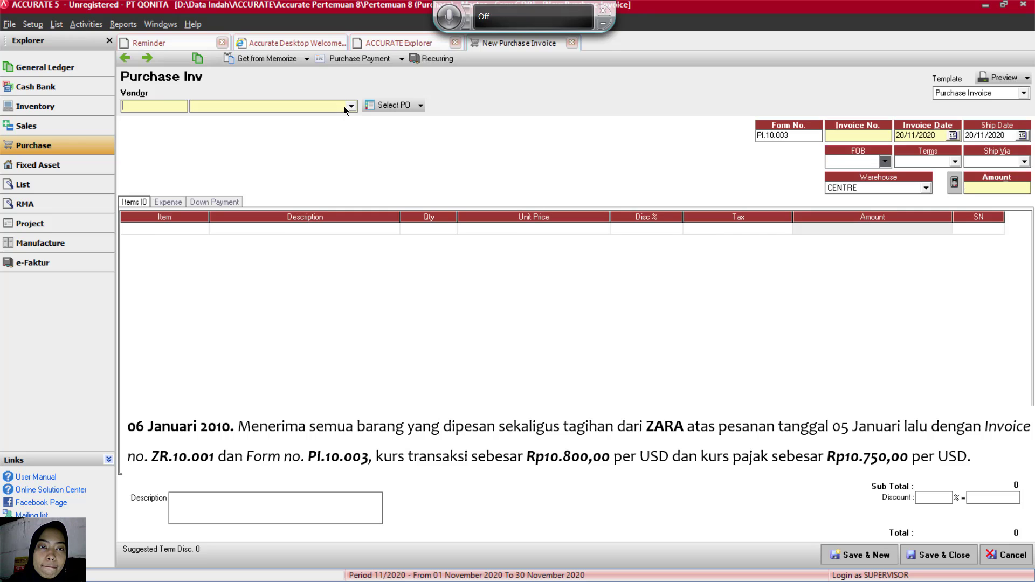
{"action": "left_click", "coordinate": [349, 107]}
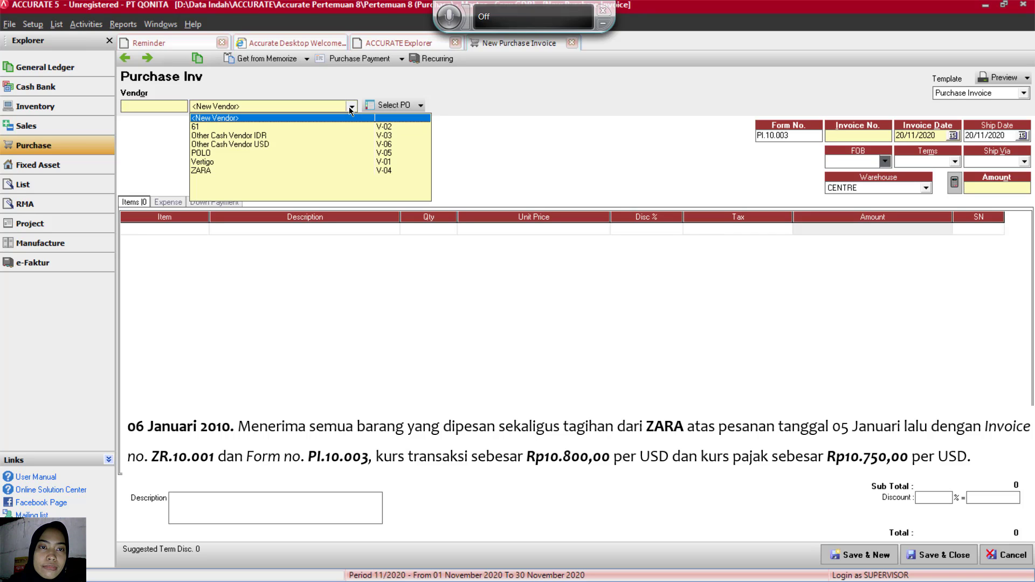
{"action": "left_click", "coordinate": [211, 170]}
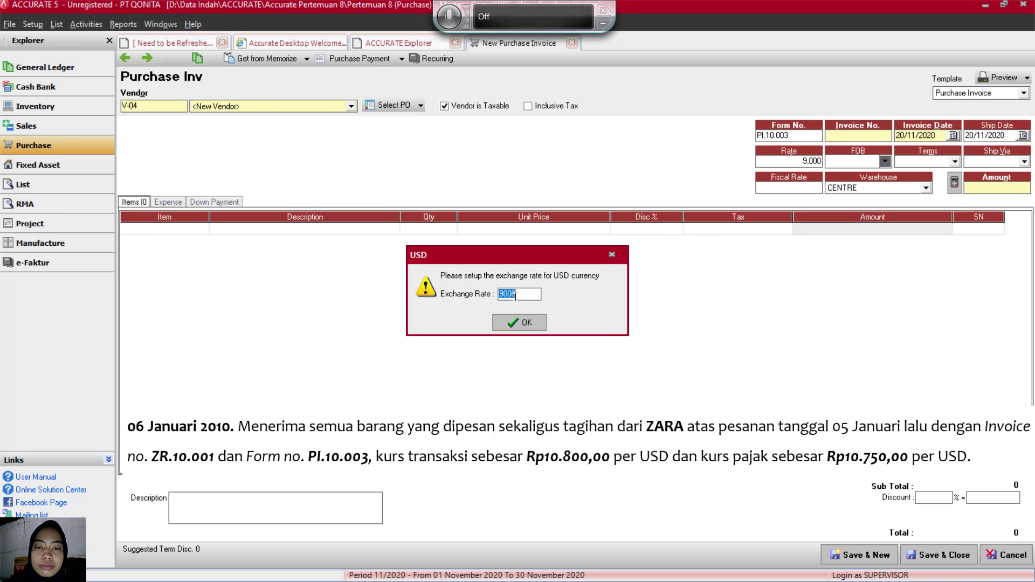
{"action": "left_click", "coordinate": [520, 295]}
{"action": "key", "text": "BackSpace"}
{"action": "key", "text": "BackSpace"}
{"action": "key", "text": "BackSpace"}
{"action": "key", "text": "BackSpace"}
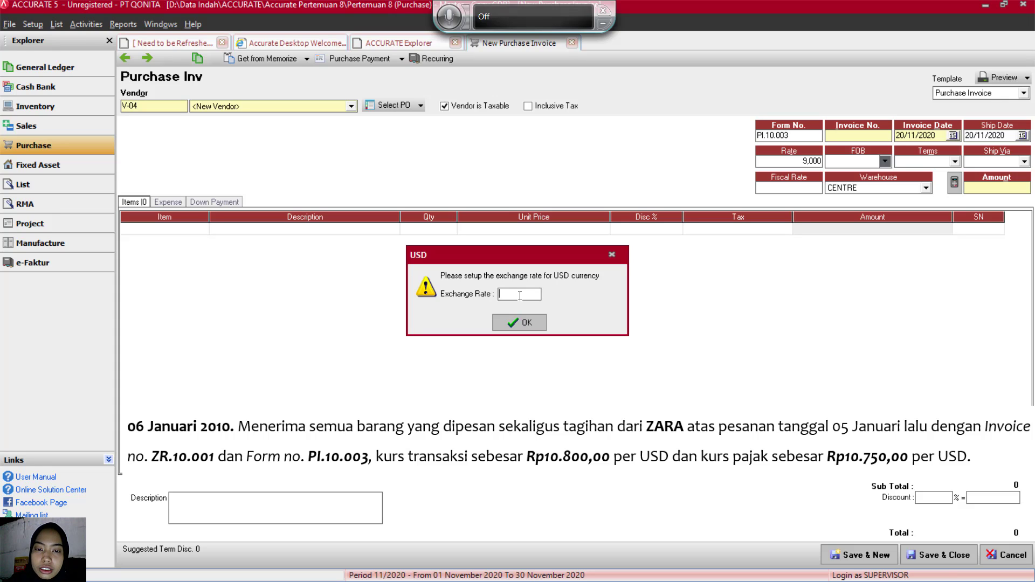
{"action": "type", "text": "10800"}
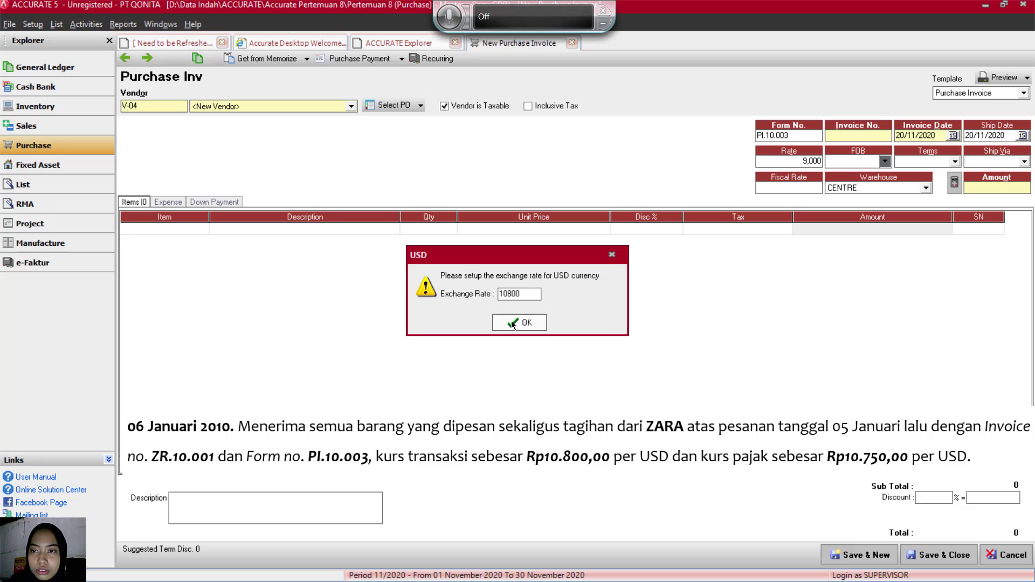
{"action": "left_click", "coordinate": [512, 322]}
Step: Set the purchase invoice's fiscal rate to 10750
{"action": "left_click", "coordinate": [793, 186]}
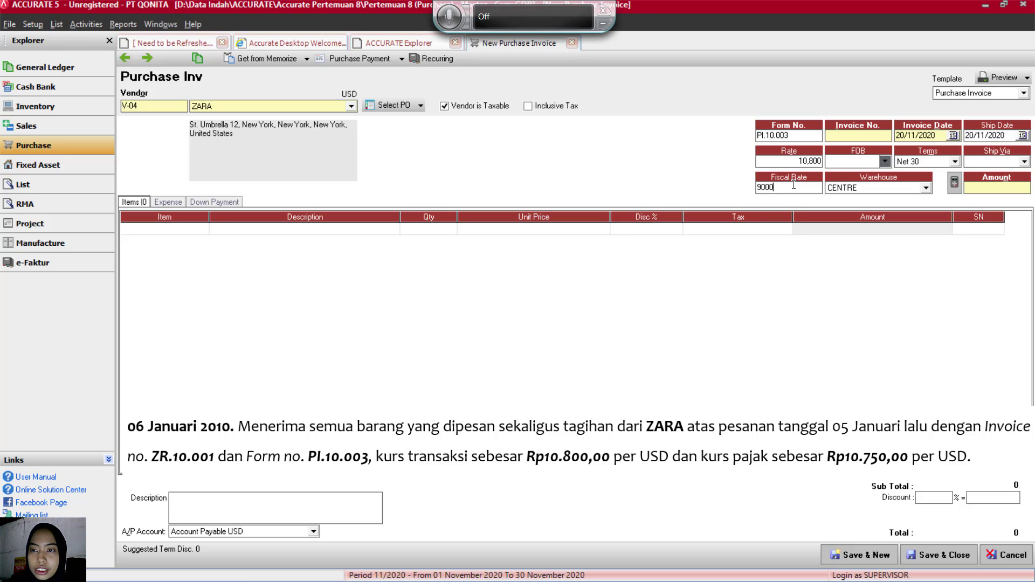
{"action": "key", "text": "BackSpace"}
{"action": "key", "text": "BackSpace"}
{"action": "key", "text": "BackSpace"}
{"action": "key", "text": "BackSpace"}
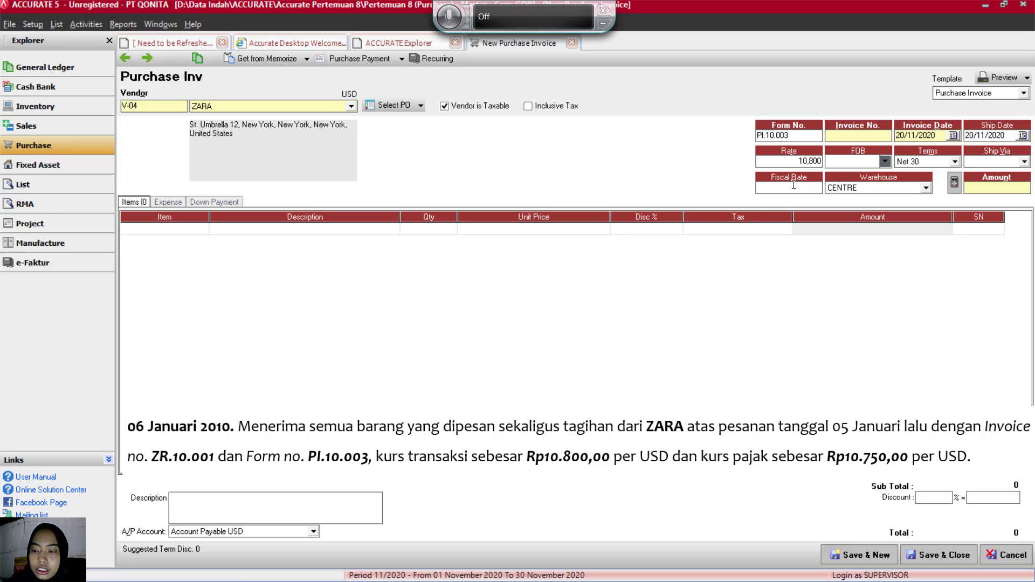
{"action": "type", "text": "10750"}
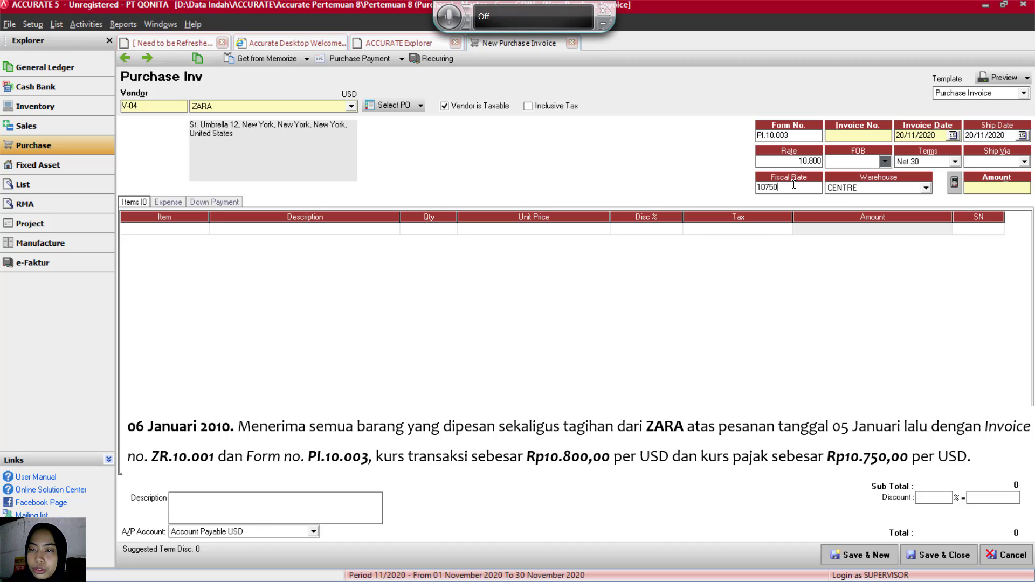
Step: Enter ZR.10.001 as the purchase invoice's invoice number
{"action": "left_click", "coordinate": [861, 133]}
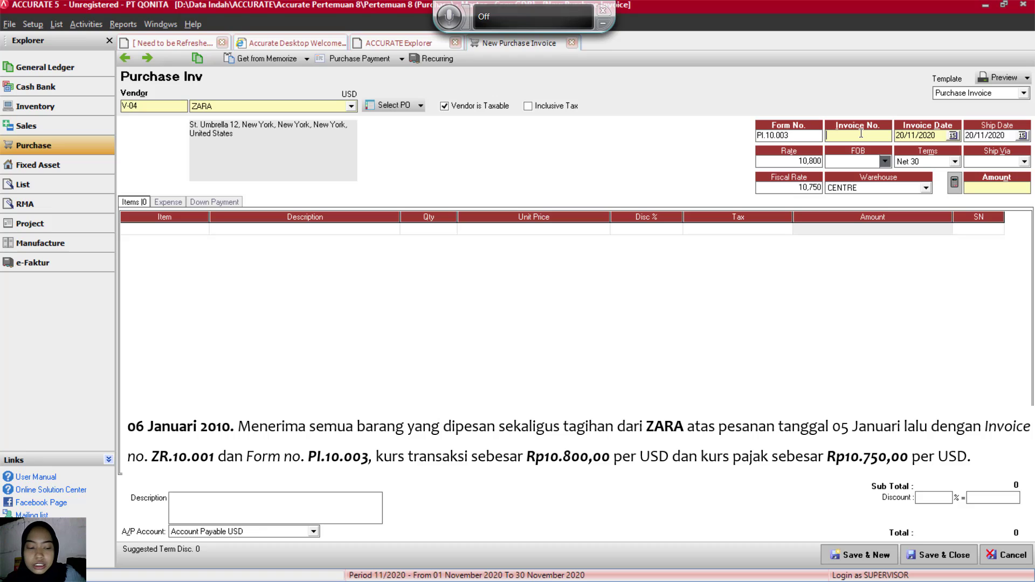
{"action": "type", "text": "ZR"}
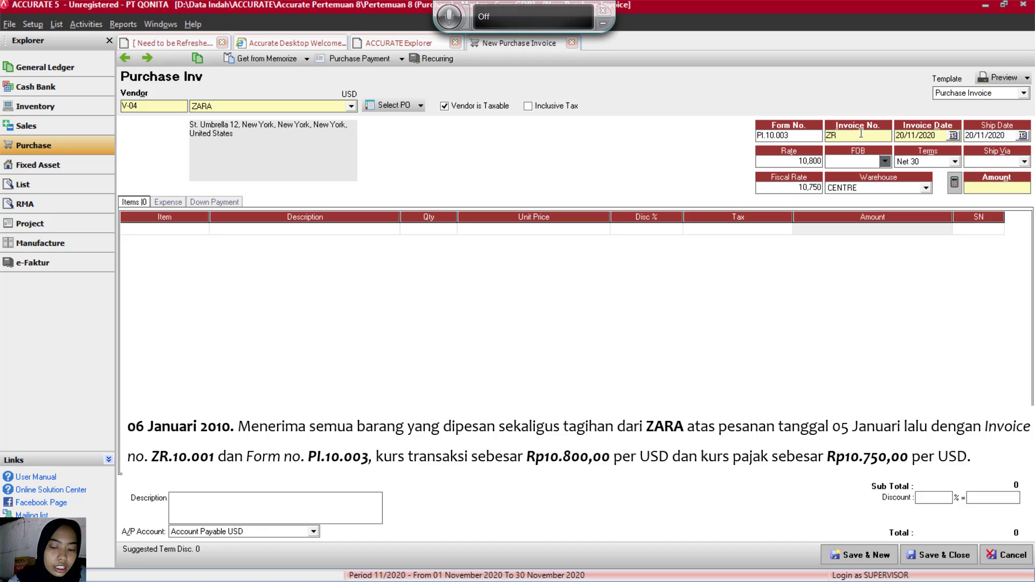
{"action": "type", "text": ".10"}
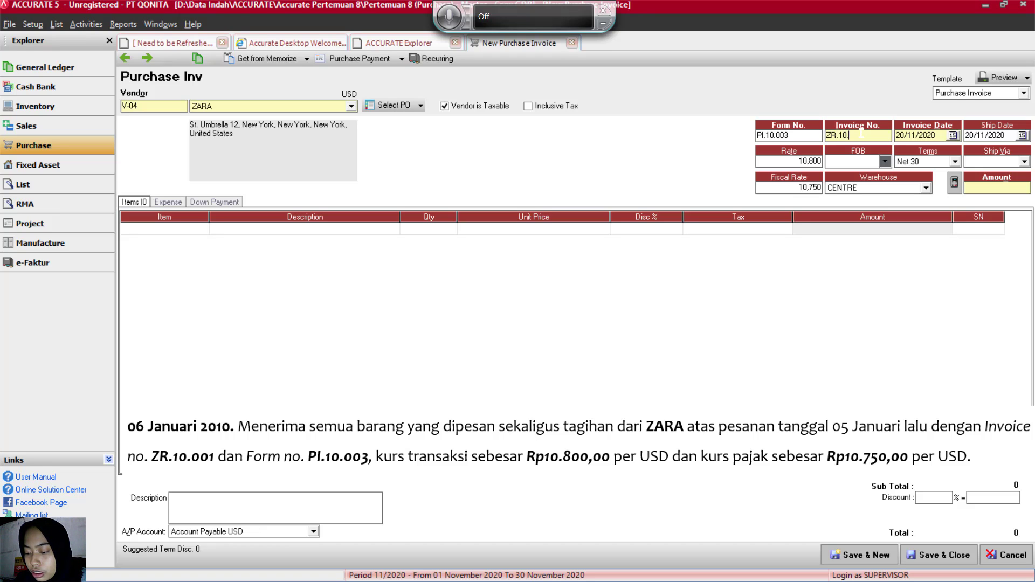
{"action": "type", "text": ".01"}
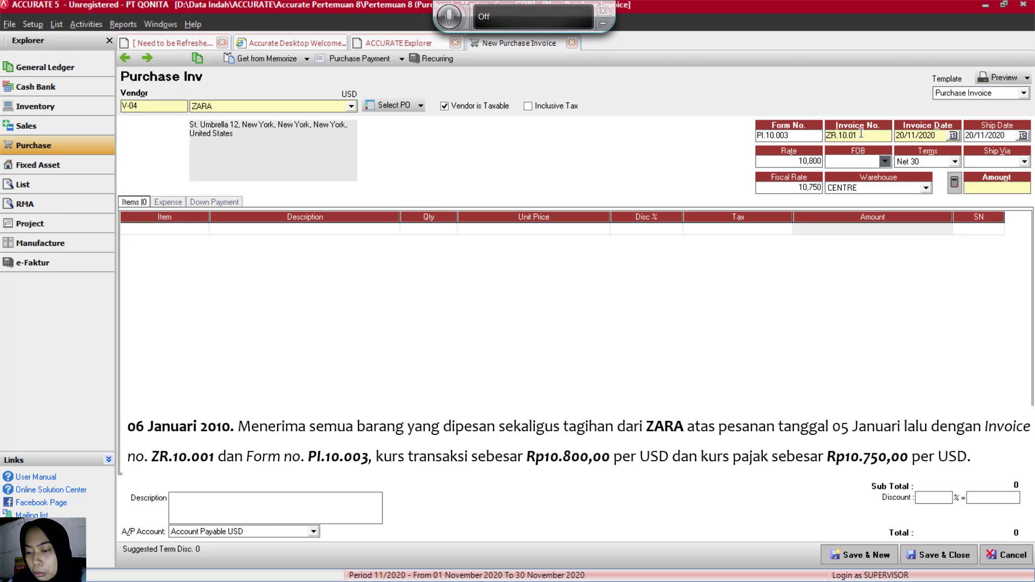
{"action": "key", "text": "BackSpace"}
{"action": "type", "text": "01"}
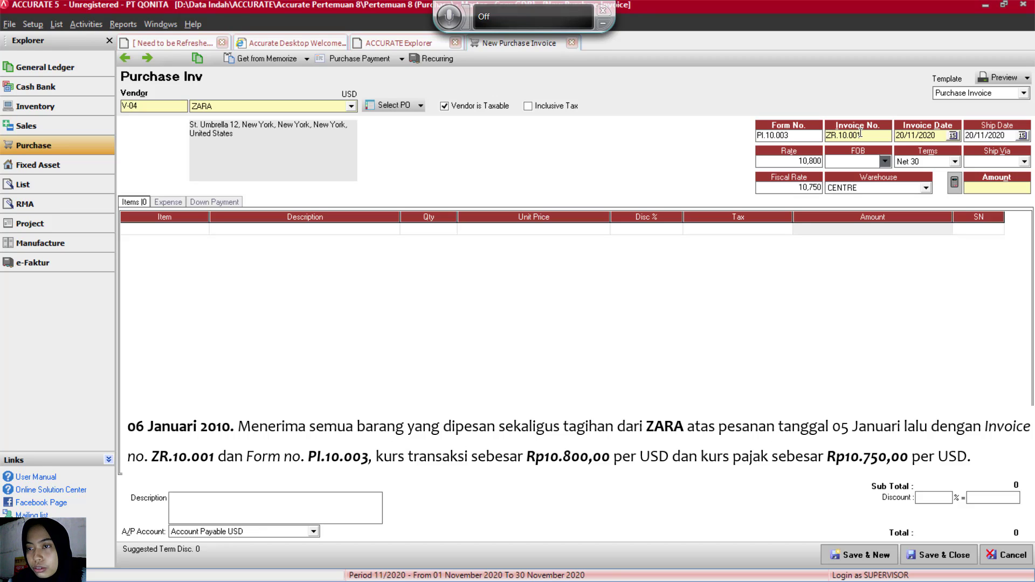
{"action": "key", "text": "Tab"}
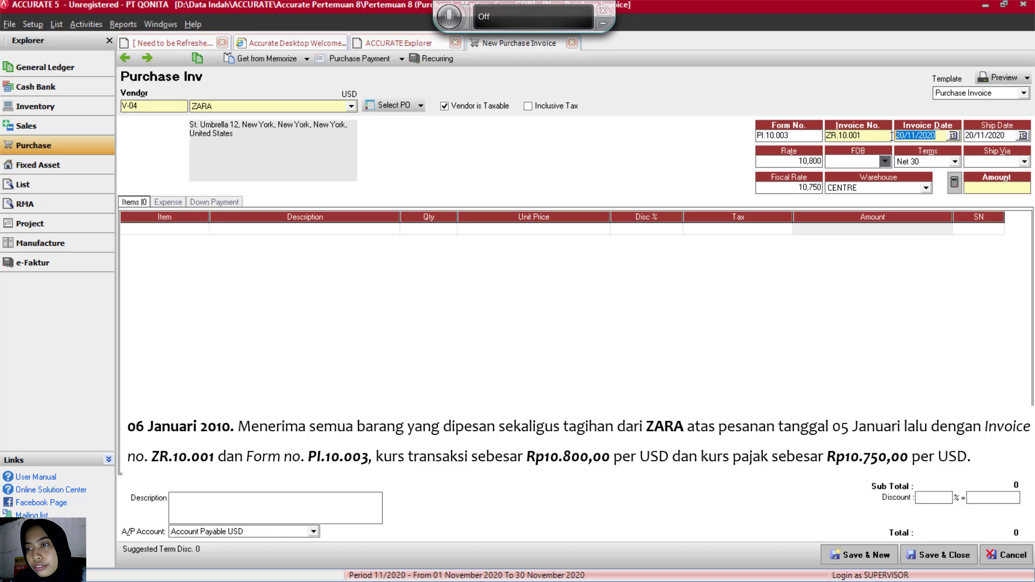
Step: Set the purchase invoice's invoice date and ship date to 06/01/2010 and its terms to 2/10 n/30
{"action": "type", "text": "06/01/2"}
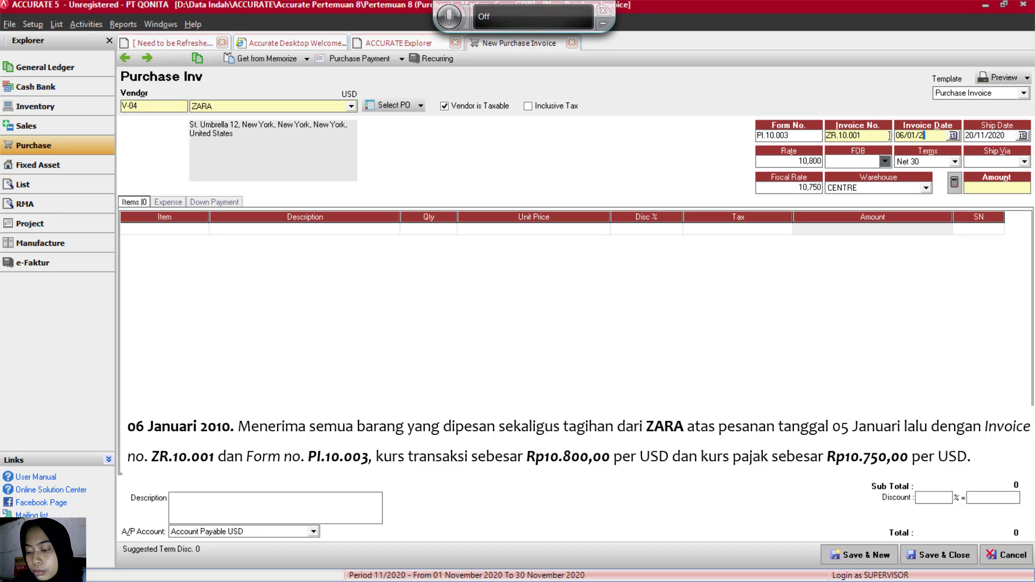
{"action": "type", "text": "010"}
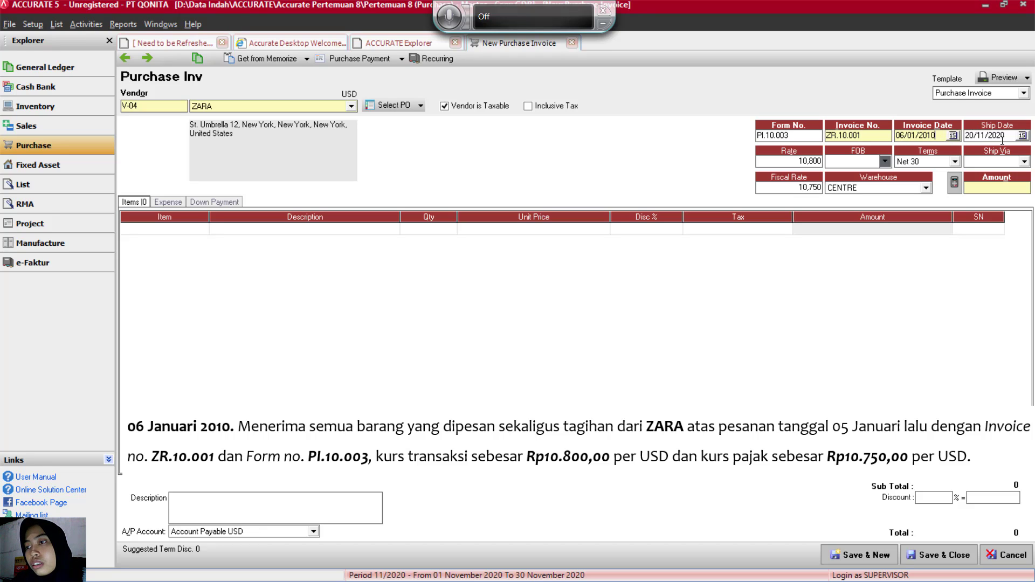
{"action": "key", "text": "Tab"}
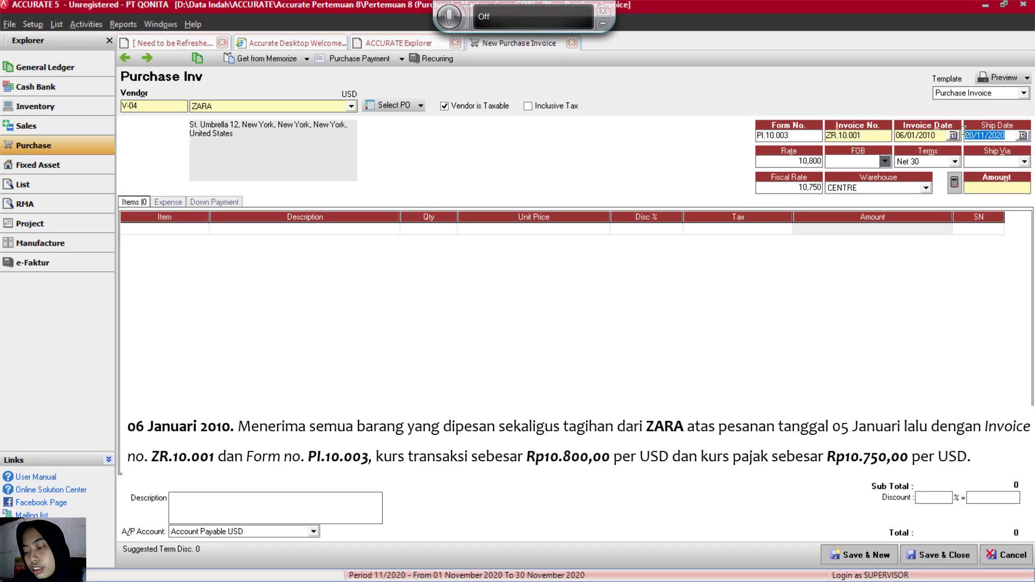
{"action": "type", "text": "06/01/2"}
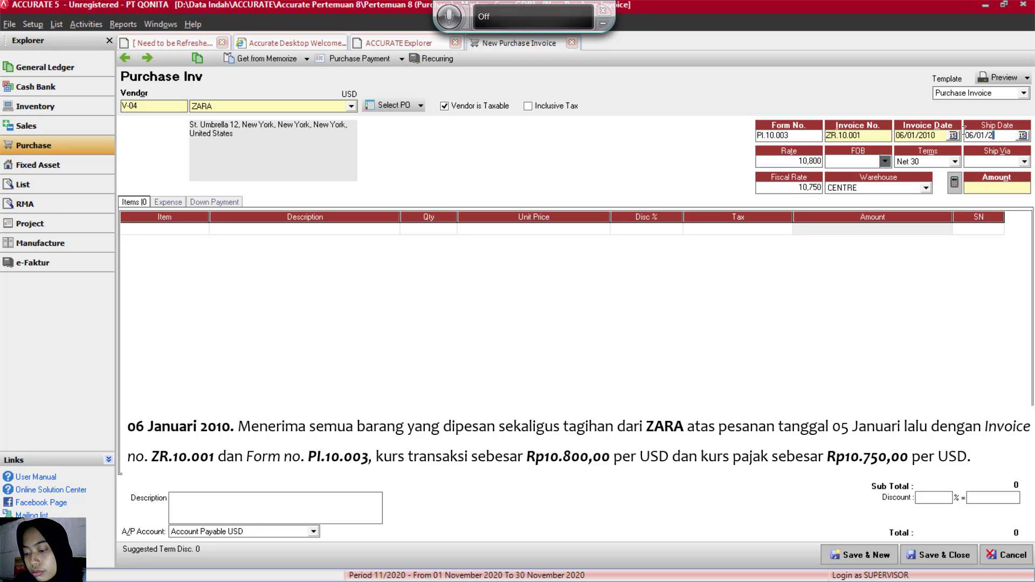
{"action": "type", "text": "010"}
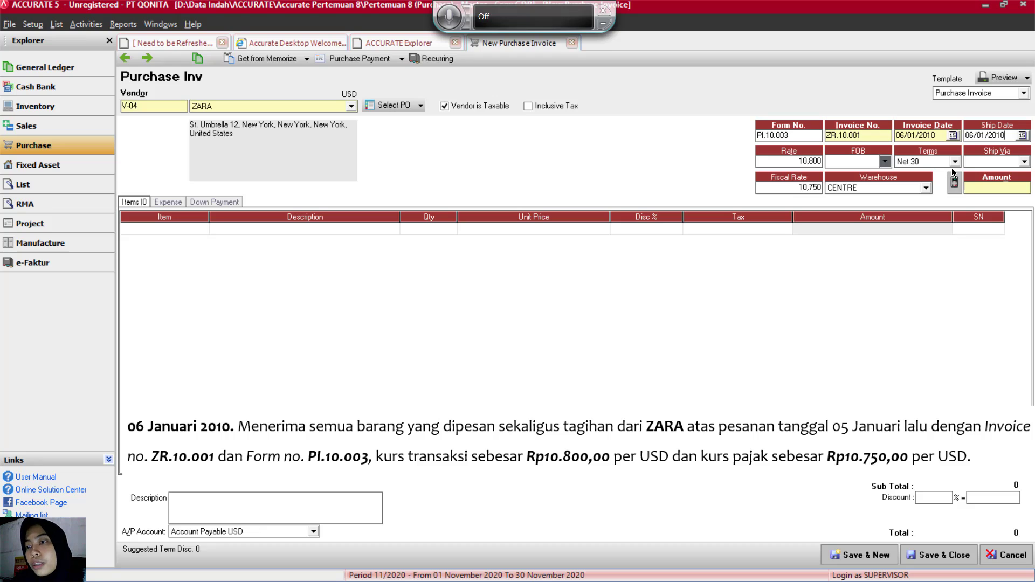
{"action": "left_click", "coordinate": [955, 162]}
{"action": "left_click", "coordinate": [926, 182]}
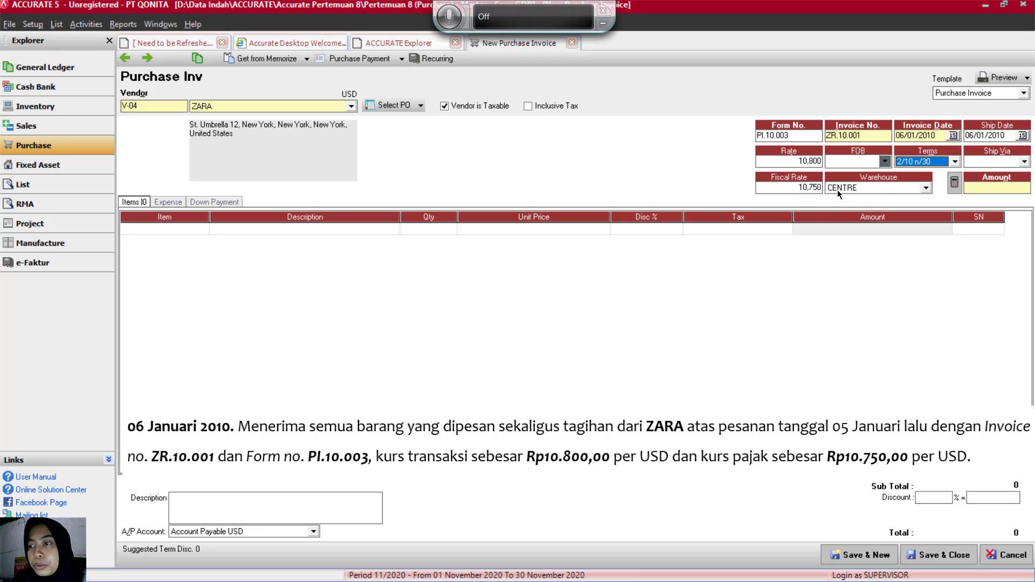
Step: Load the items of ZARA's purchase order dated 05/01/2010 into the purchase invoice
{"action": "left_click", "coordinate": [420, 106]}
{"action": "left_click", "coordinate": [399, 123]}
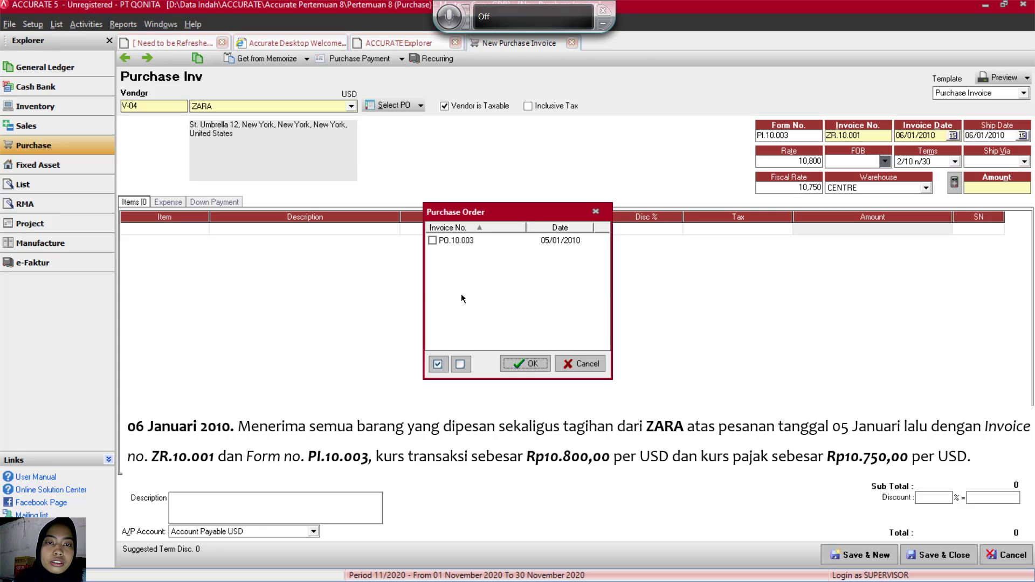
{"action": "left_click", "coordinate": [462, 240]}
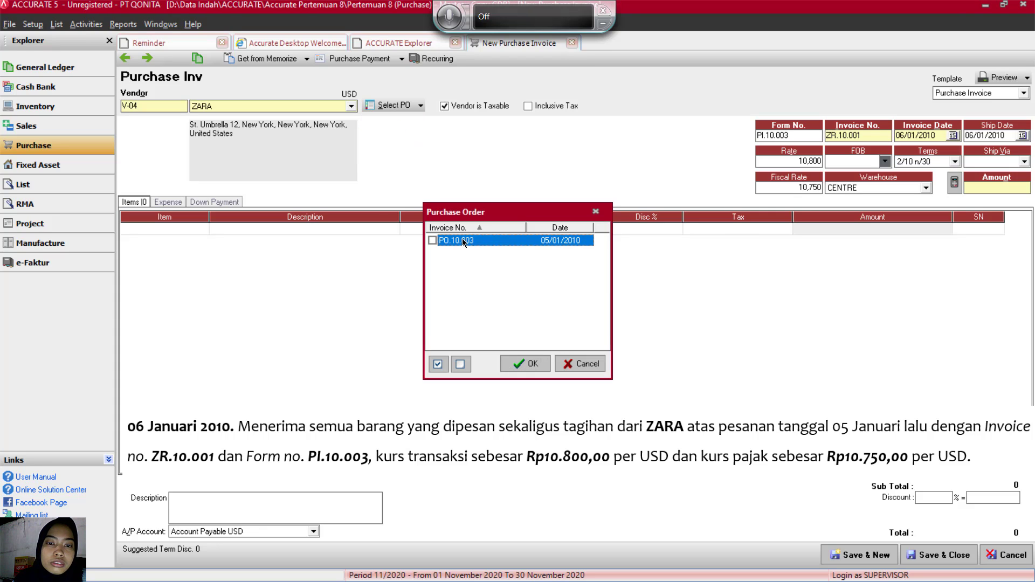
{"action": "left_click", "coordinate": [432, 240]}
{"action": "left_click", "coordinate": [541, 365]}
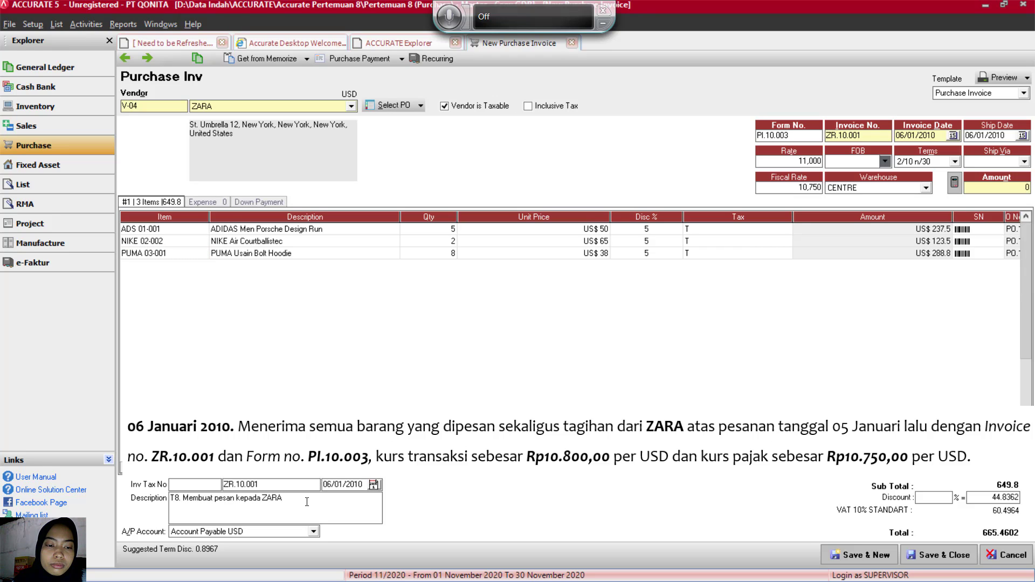
Step: Change the purchase invoice's description to "T9. Menerima tagihan dari ZARA"
{"action": "key", "text": "Left"}
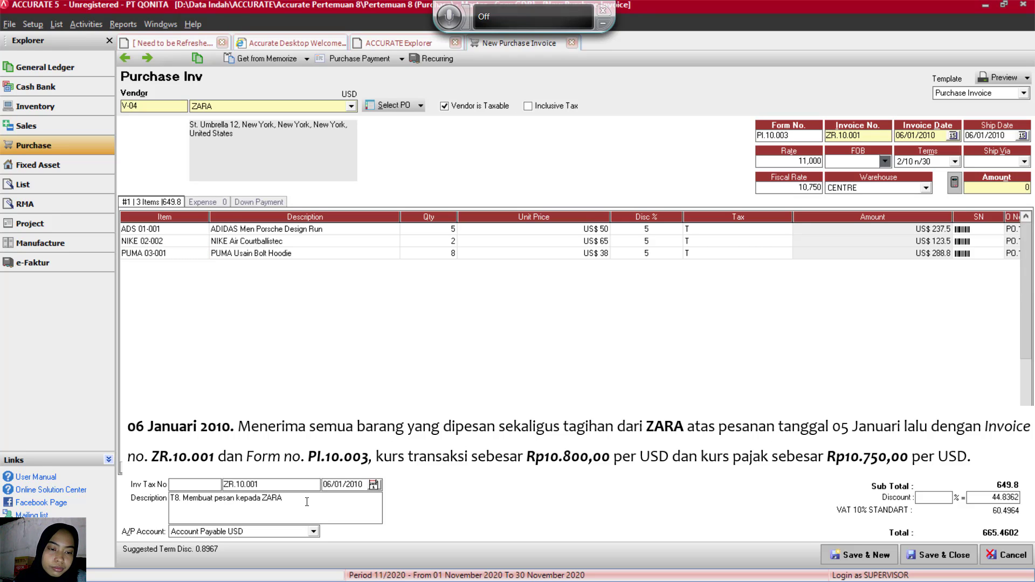
{"action": "key", "text": "BackSpace"}
{"action": "key", "text": "BackSpace"}
{"action": "key", "text": "BackSpace"}
{"action": "key", "text": "BackSpace"}
{"action": "key", "text": "BackSpace"}
{"action": "key", "text": "BackSpace"}
{"action": "key", "text": "BackSpace"}
{"action": "key", "text": "BackSpace"}
{"action": "key", "text": "BackSpace"}
{"action": "key", "text": "BackSpace"}
{"action": "key", "text": "BackSpace"}
{"action": "key", "text": "BackSpace"}
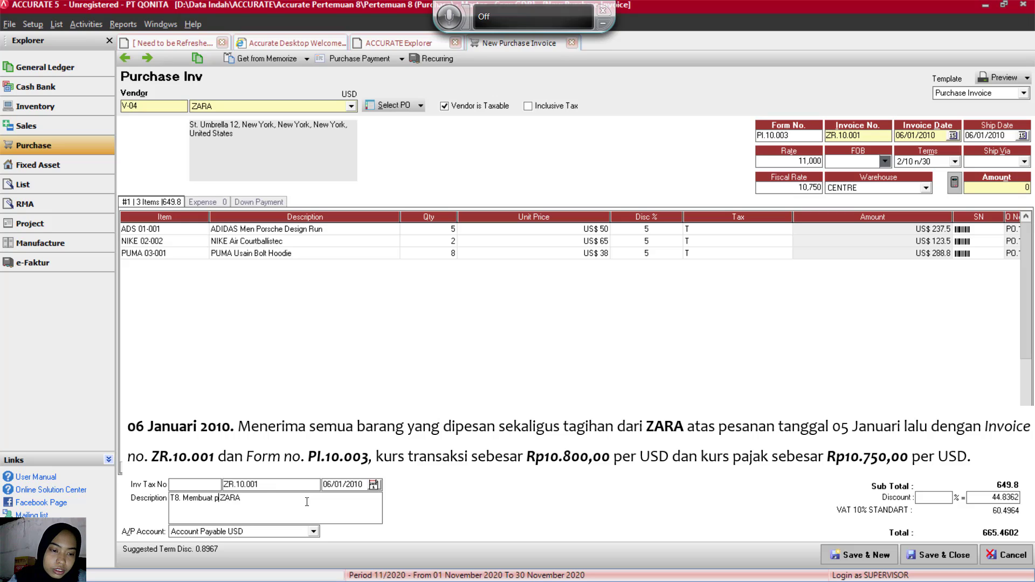
{"action": "key", "text": "BackSpace"}
{"action": "key", "text": "BackSpace"}
{"action": "key", "text": "BackSpace"}
{"action": "key", "text": "BackSpace"}
{"action": "key", "text": "BackSpace"}
{"action": "key", "text": "BackSpace"}
{"action": "key", "text": "BackSpace"}
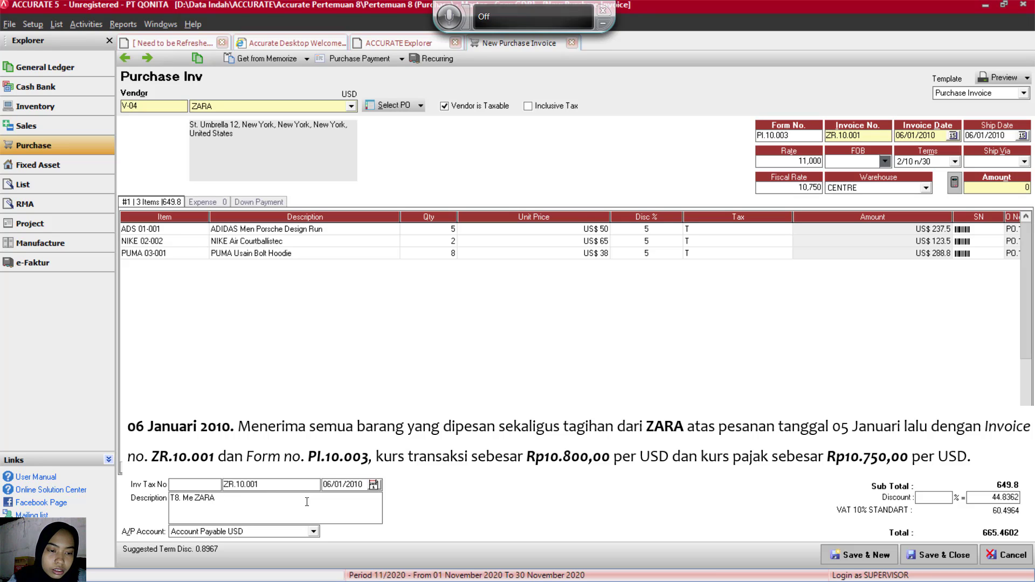
{"action": "type", "text": "ner"}
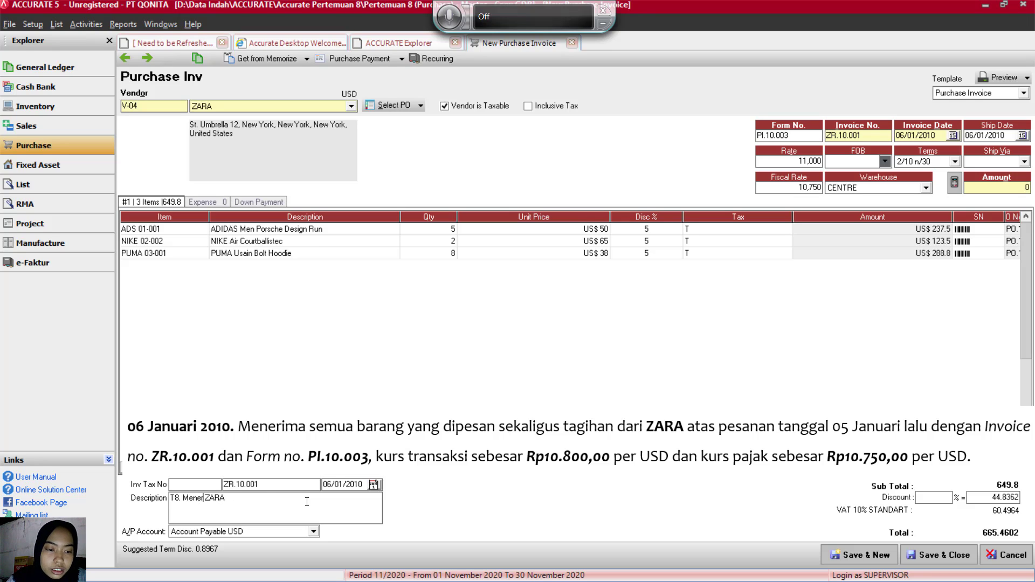
{"action": "type", "text": "ima t"}
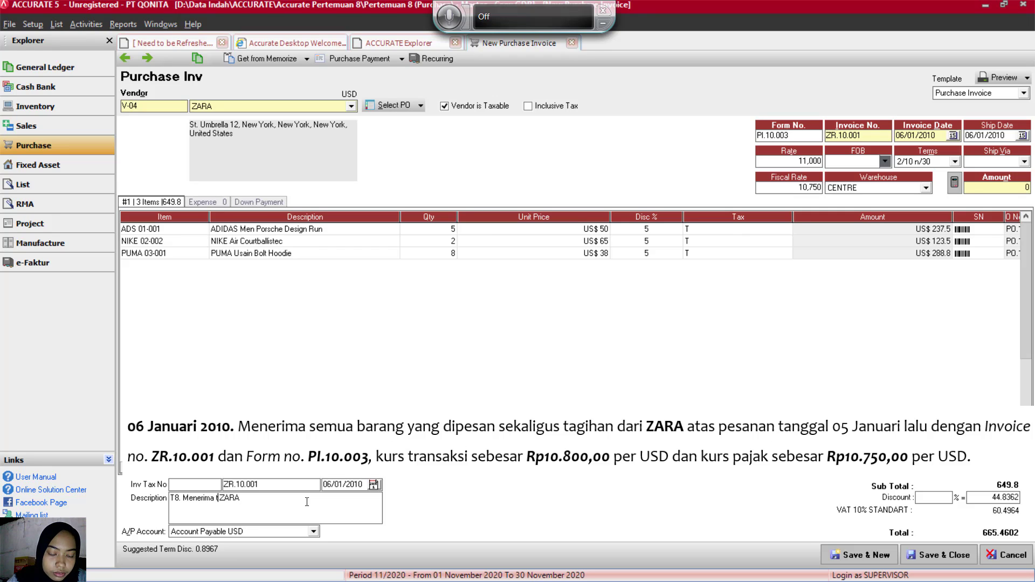
{"action": "type", "text": "agihan "}
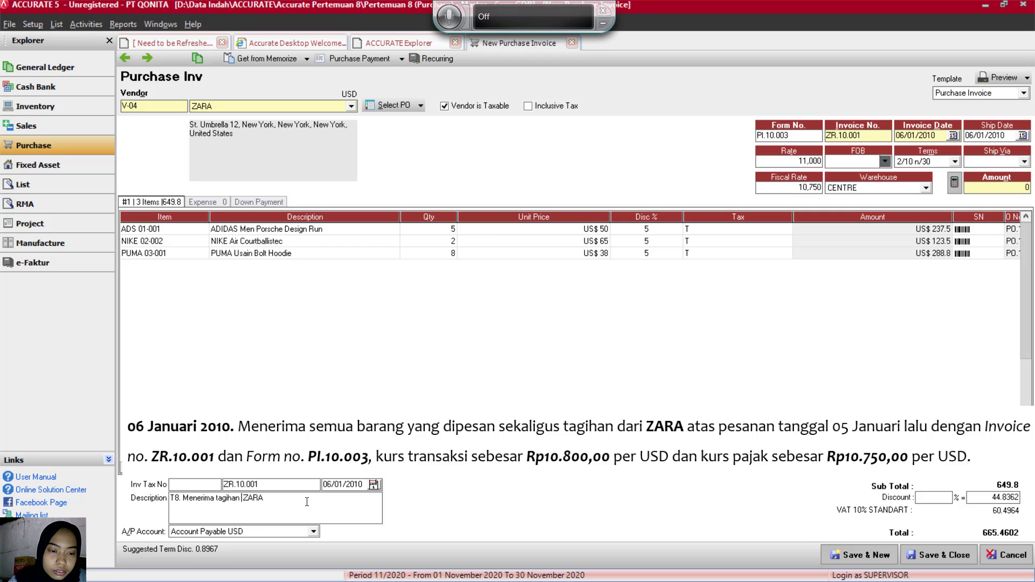
{"action": "type", "text": "dari"}
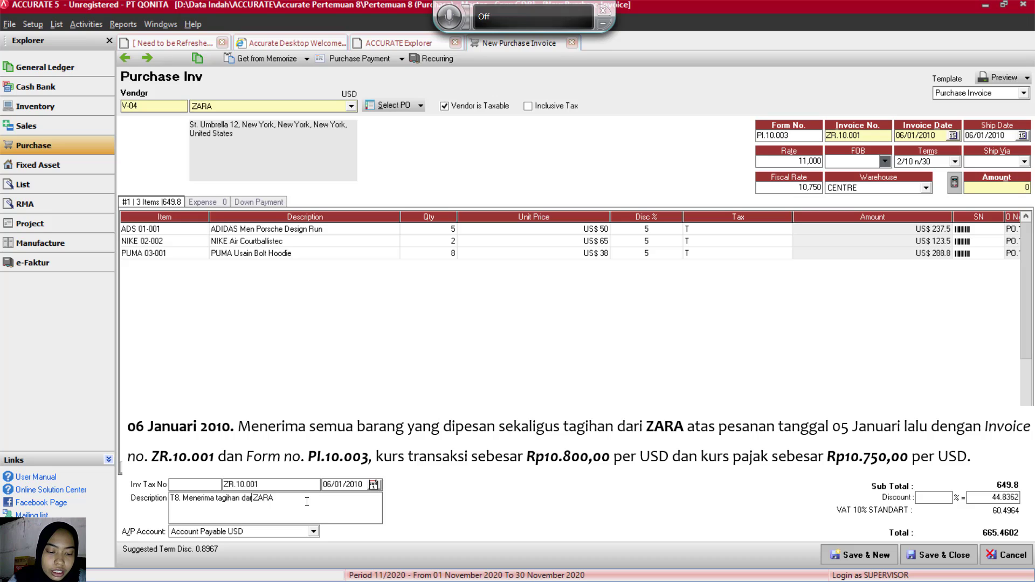
{"action": "left_click", "coordinate": [180, 498]}
{"action": "key", "text": "BackSpace"}
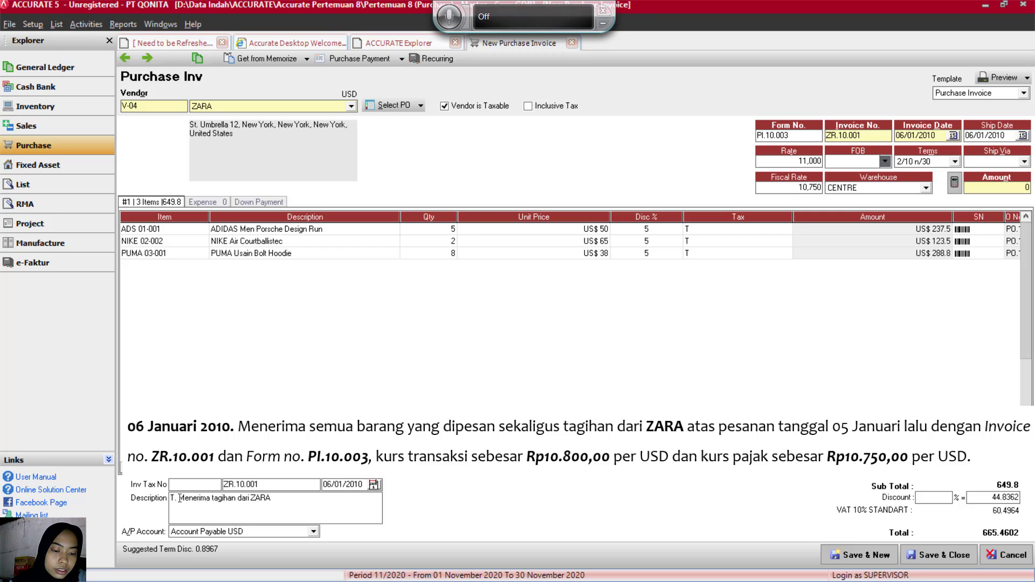
{"action": "type", "text": "9"}
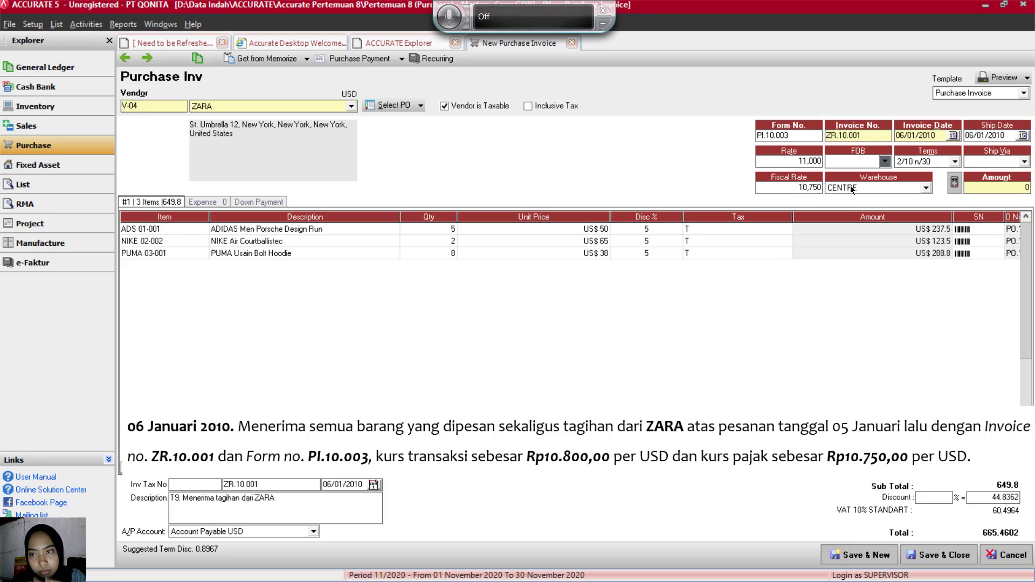
Step: Fill the purchase invoice's amount with the calculated total, and save and close the invoice
{"action": "left_click", "coordinate": [954, 183]}
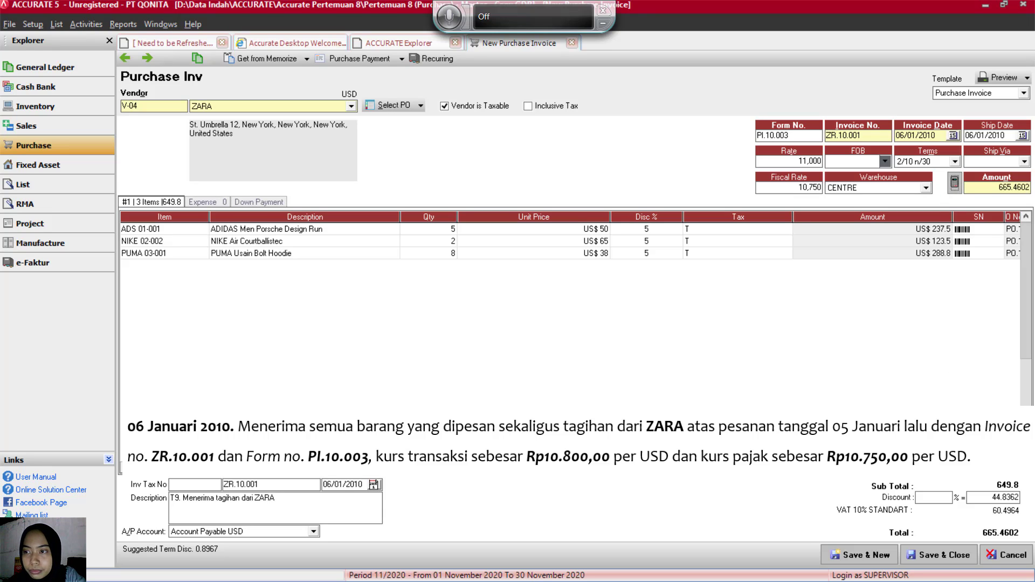
{"action": "left_click", "coordinate": [935, 559]}
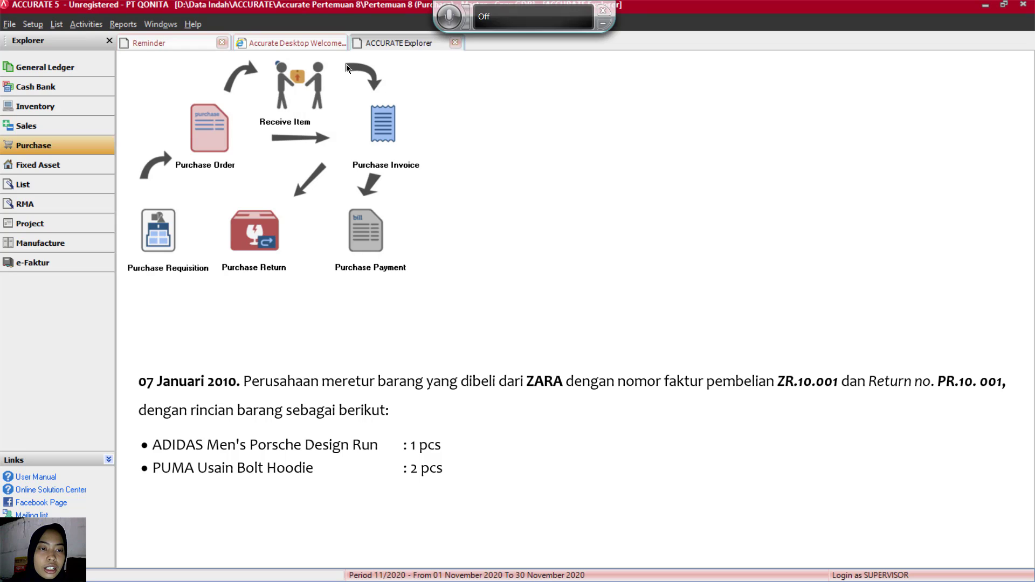
Step: Start a new purchase return for vendor ZARA against invoice ZR.10.001
{"action": "left_click", "coordinate": [269, 235]}
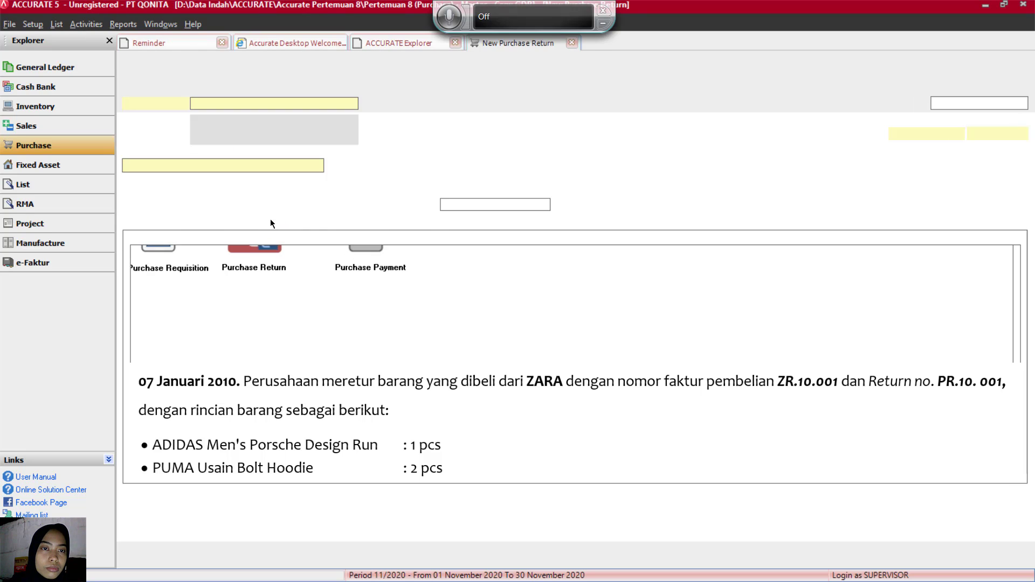
{"action": "left_click", "coordinate": [351, 103]}
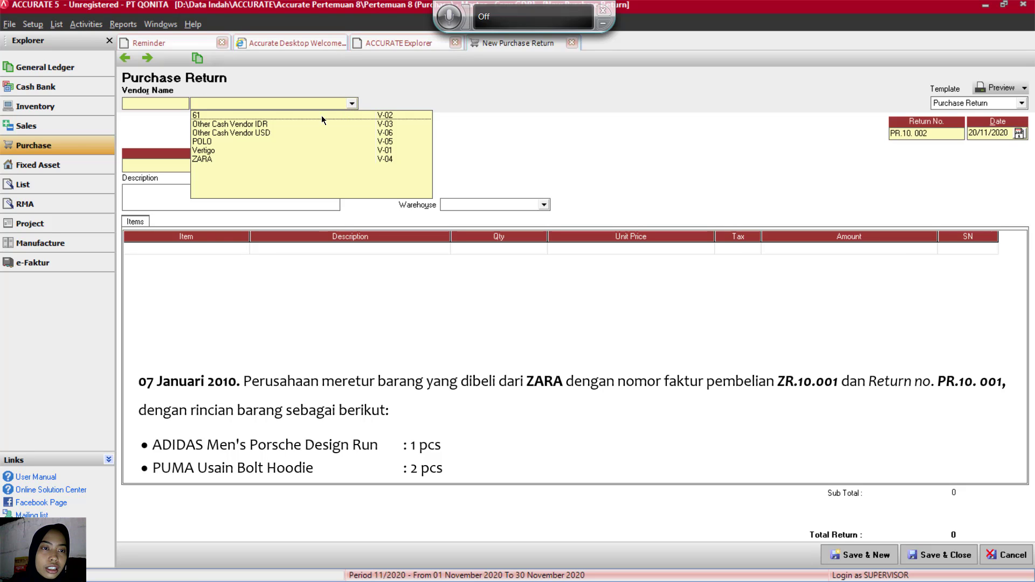
{"action": "left_click", "coordinate": [214, 159]}
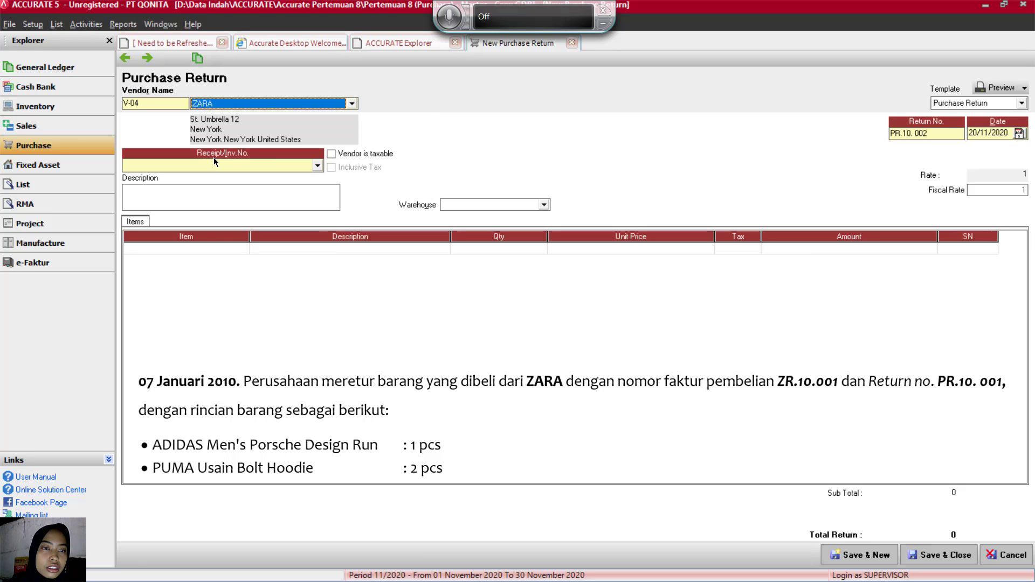
{"action": "left_click", "coordinate": [317, 165]}
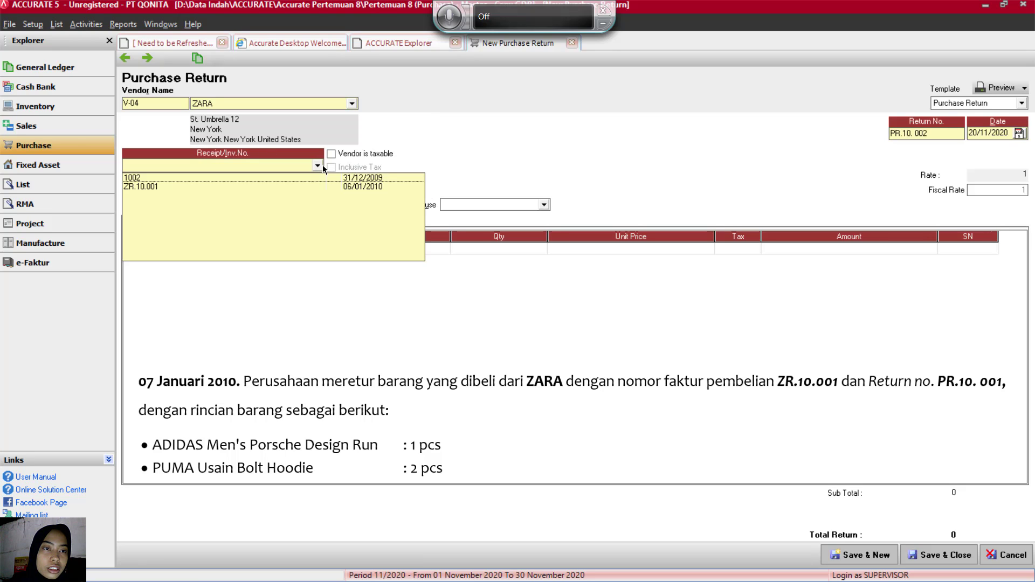
{"action": "left_click", "coordinate": [137, 186]}
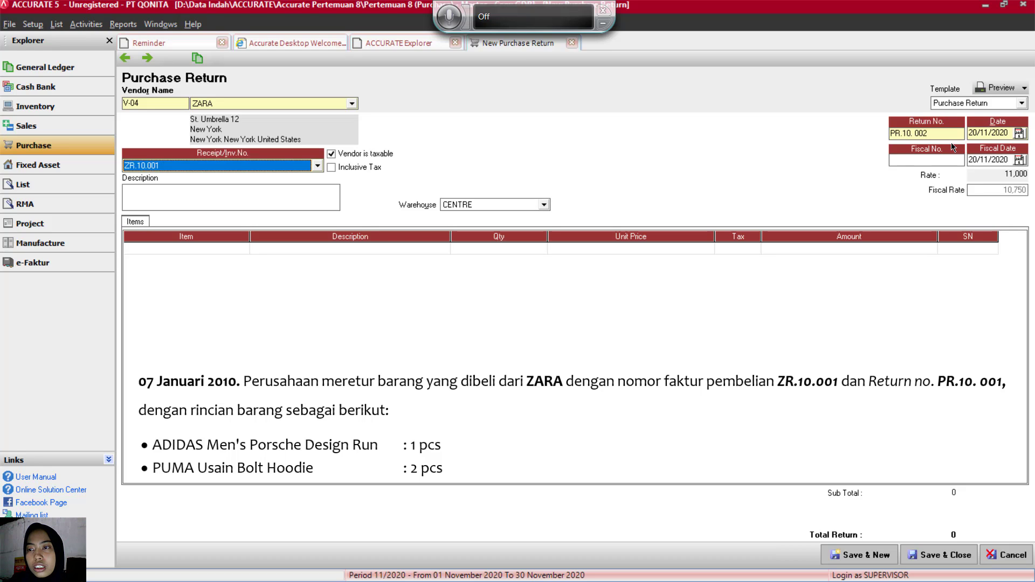
Step: Set the purchase return's return number to PR.10. 001
{"action": "left_click", "coordinate": [936, 133]}
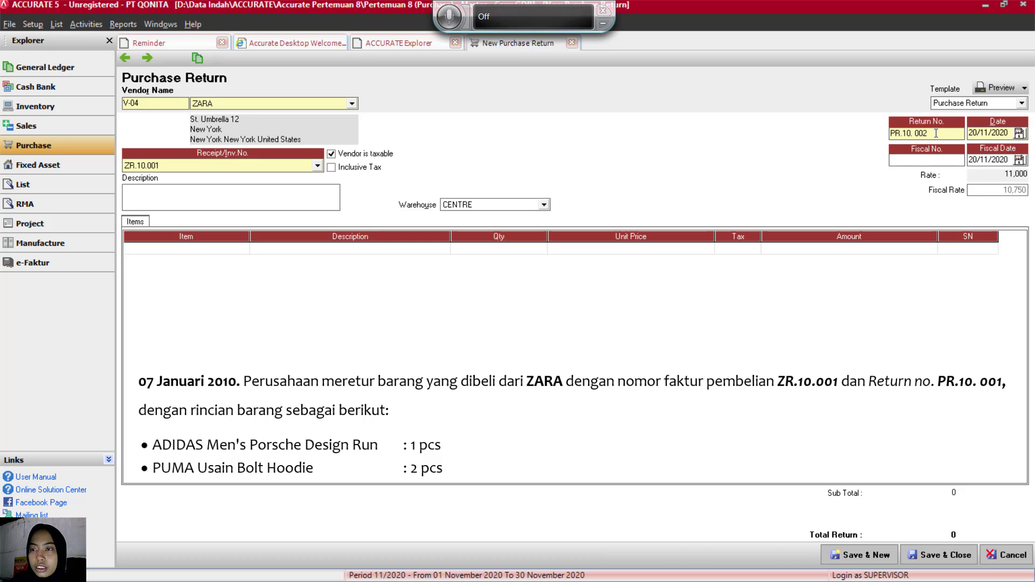
{"action": "key", "text": "BackSpace"}
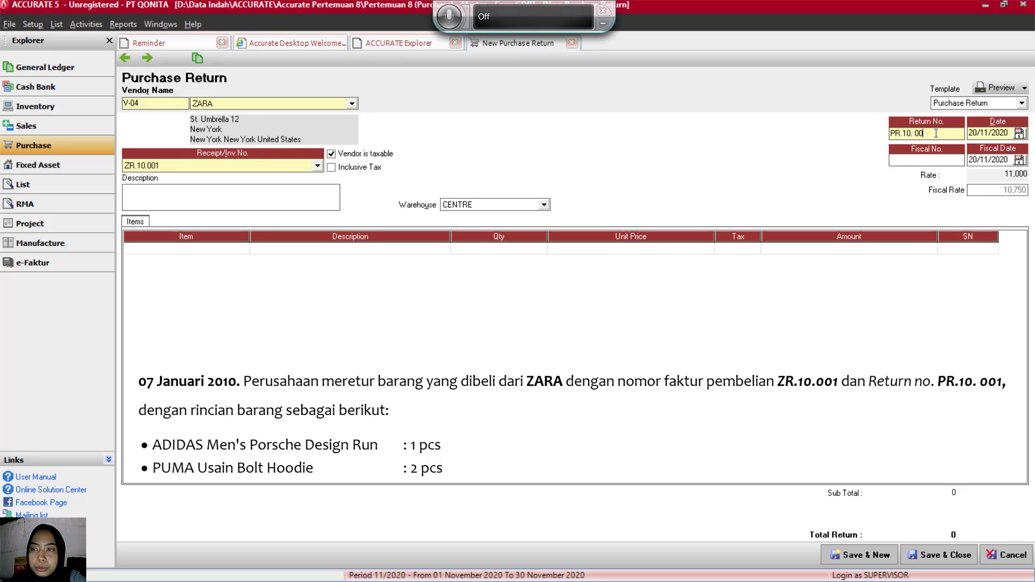
{"action": "type", "text": "1"}
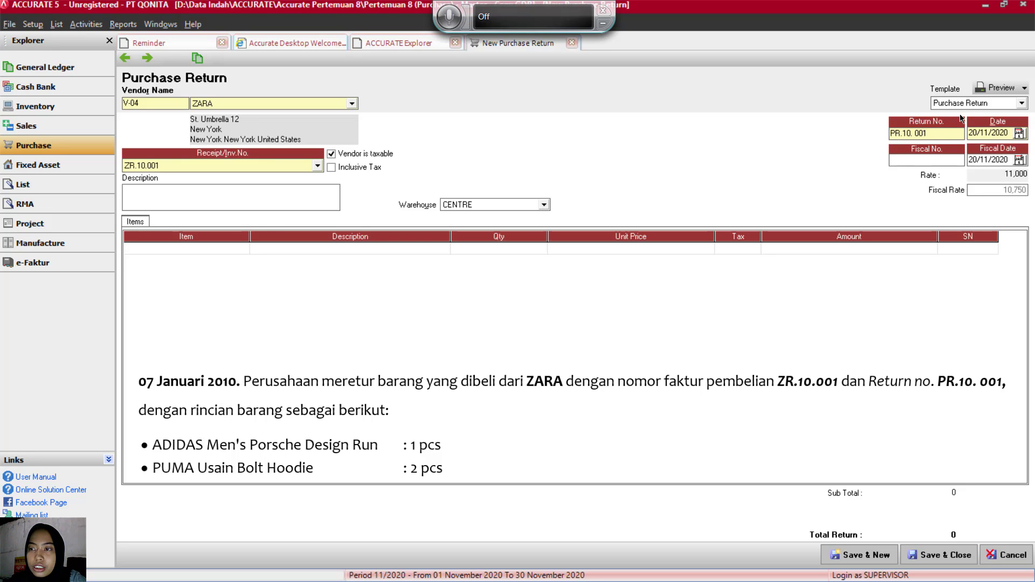
Step: Set both the date and the fiscal date of the purchase return to 07/01/2010
{"action": "left_click_drag", "start_coordinate": [1008, 134], "coordinate": [969, 131]}
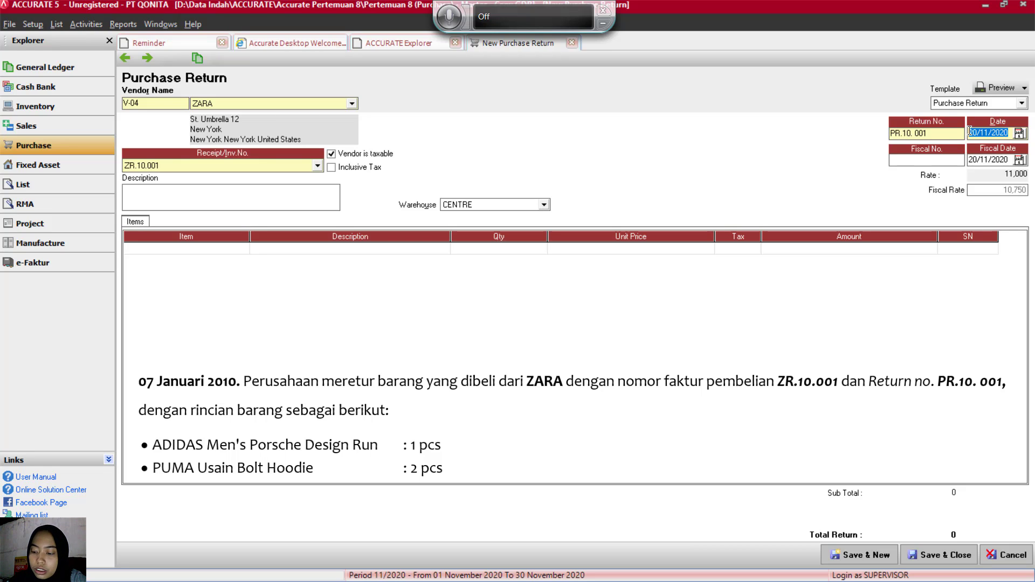
{"action": "key", "text": "BackSpace"}
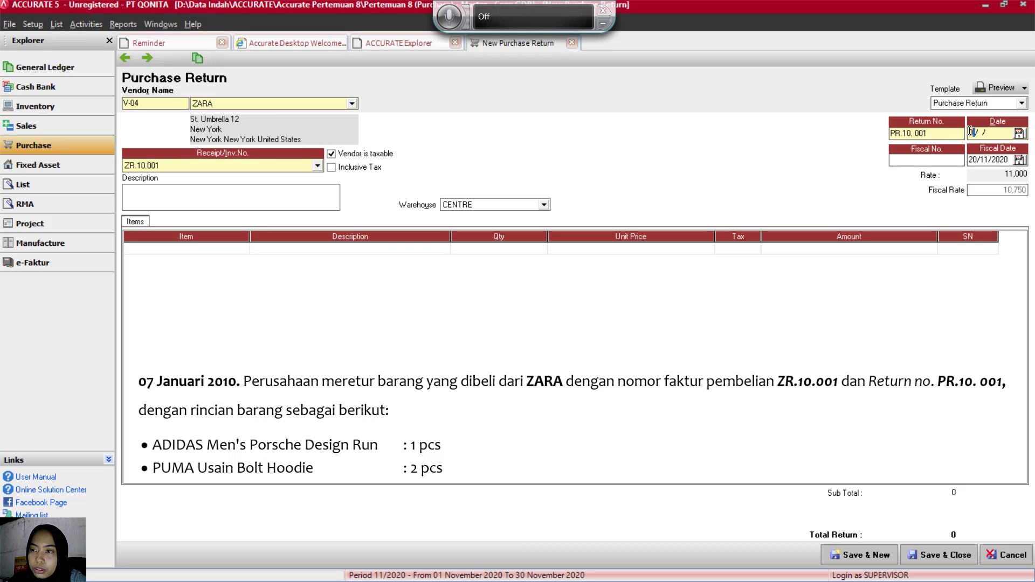
{"action": "type", "text": "07/01/2010"}
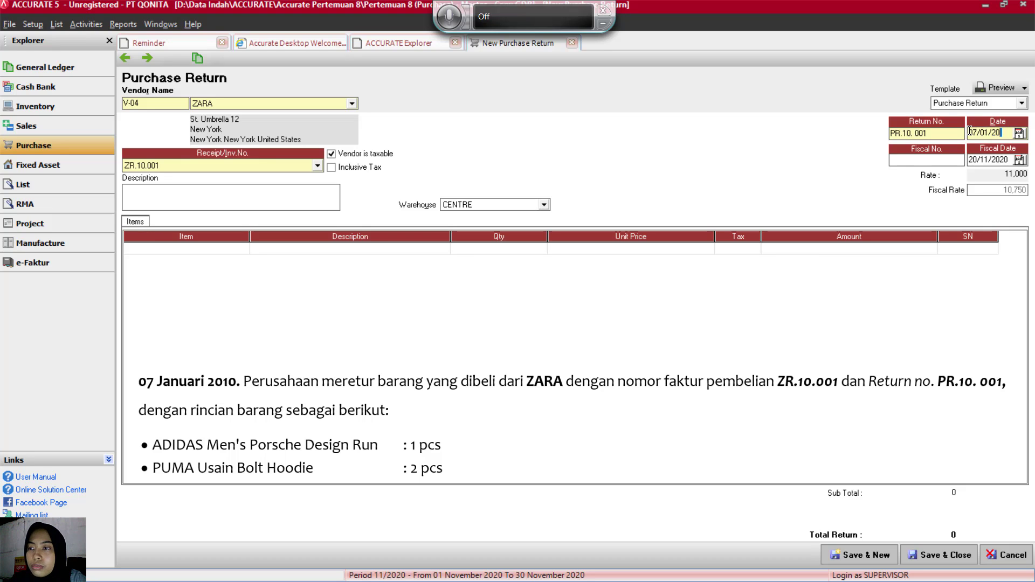
{"action": "left_click", "coordinate": [1002, 159]}
{"action": "type", "text": "07012010"}
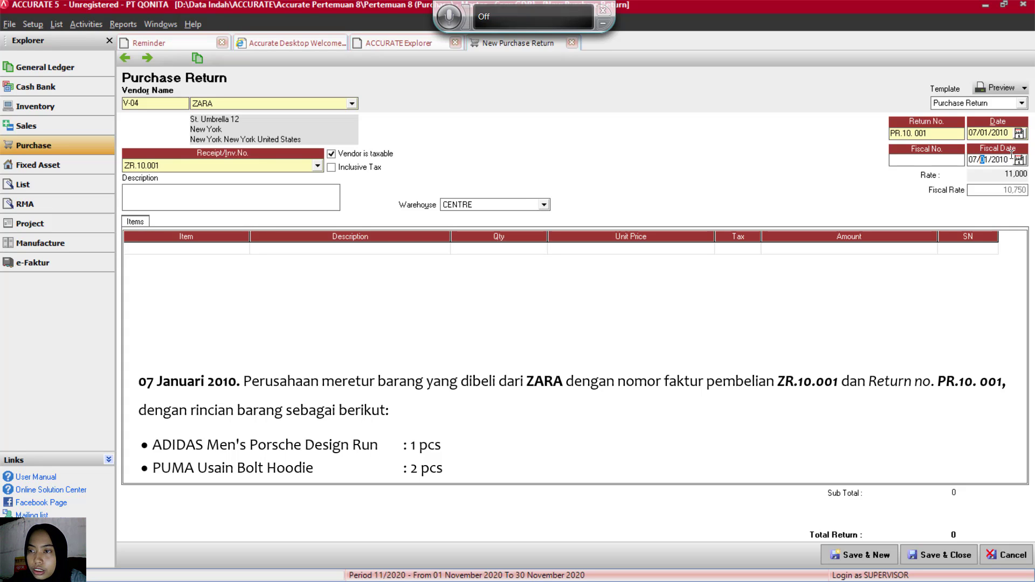
{"action": "left_click_drag", "start_coordinate": [1000, 159], "coordinate": [965, 161]}
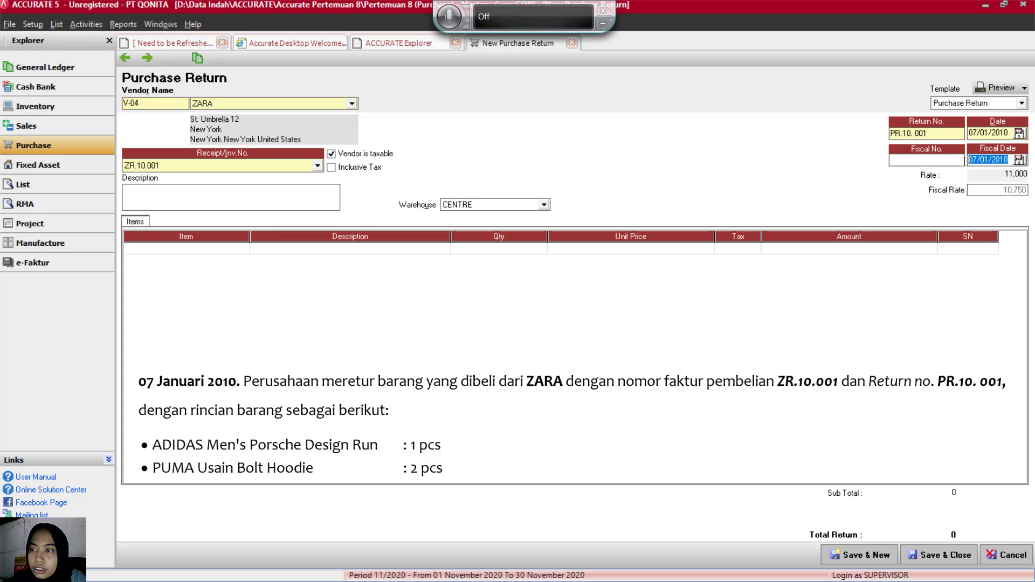
{"action": "left_click", "coordinate": [920, 162]}
{"action": "left_click", "coordinate": [909, 134]}
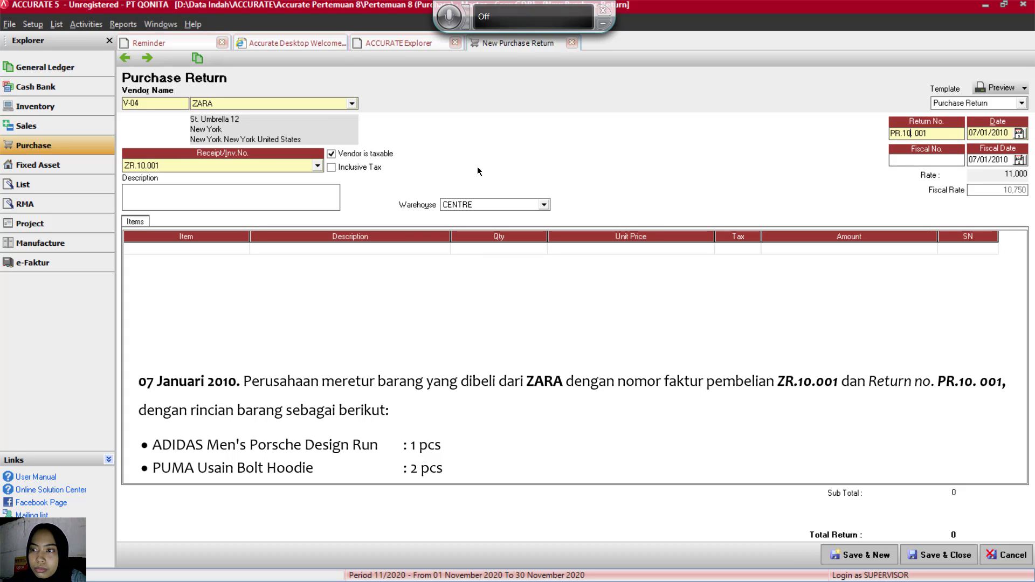
Step: Enter "T10. Perusahaan Melakukan retur barang kepada ZARA" as the purchase return's description
{"action": "left_click", "coordinate": [324, 197]}
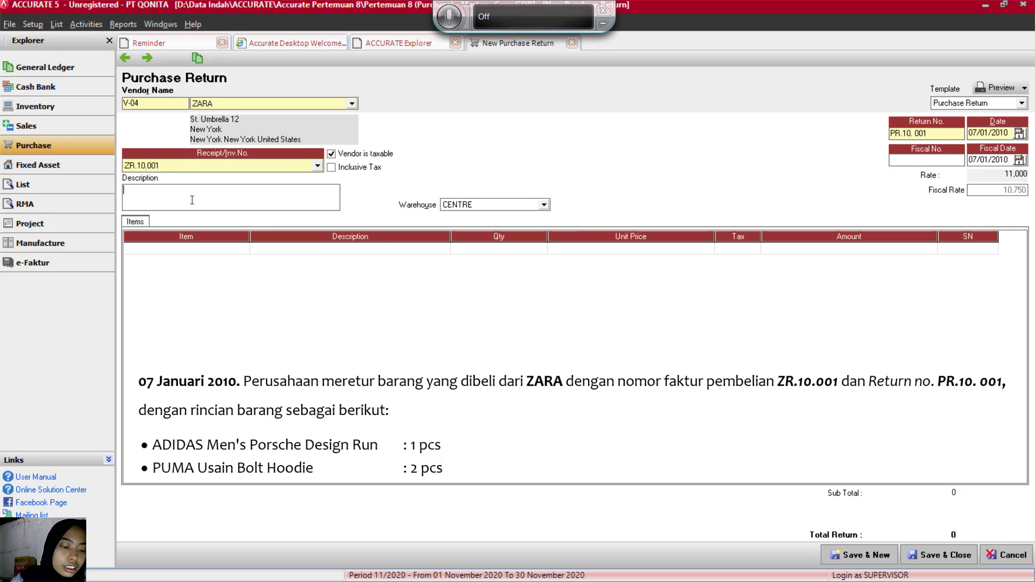
{"action": "type", "text": "T1"}
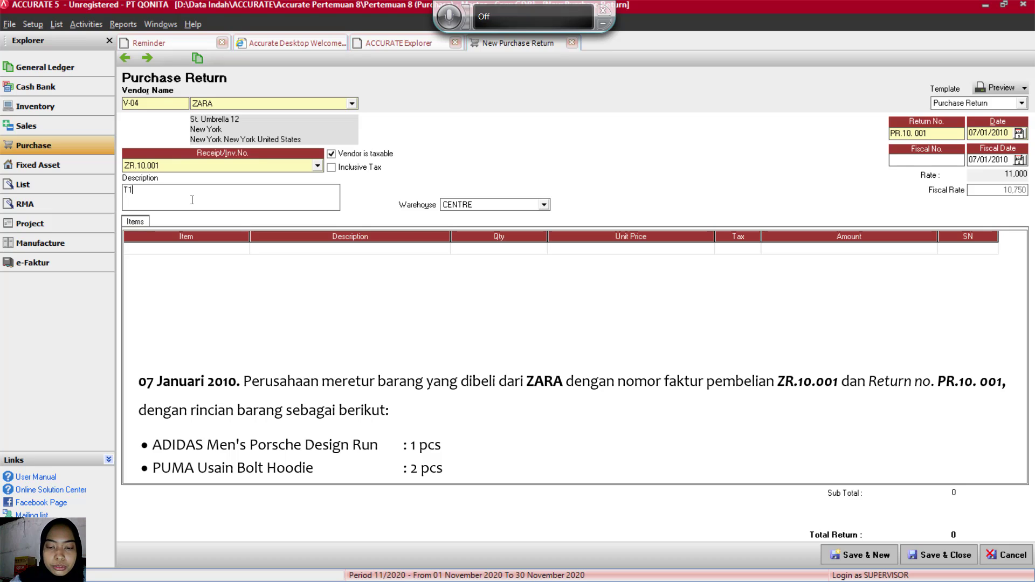
{"action": "type", "text": "0"}
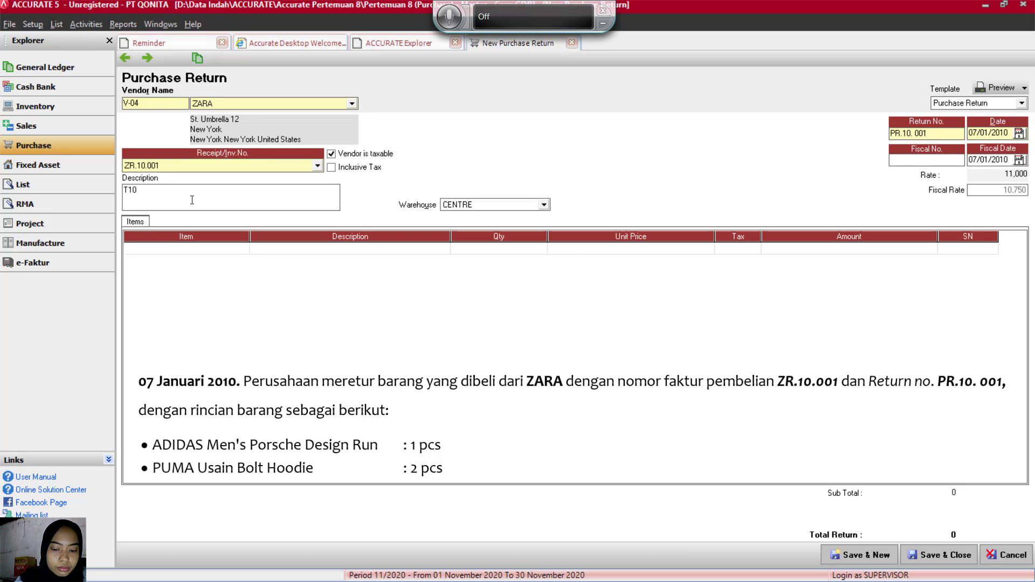
{"action": "type", "text": ", "}
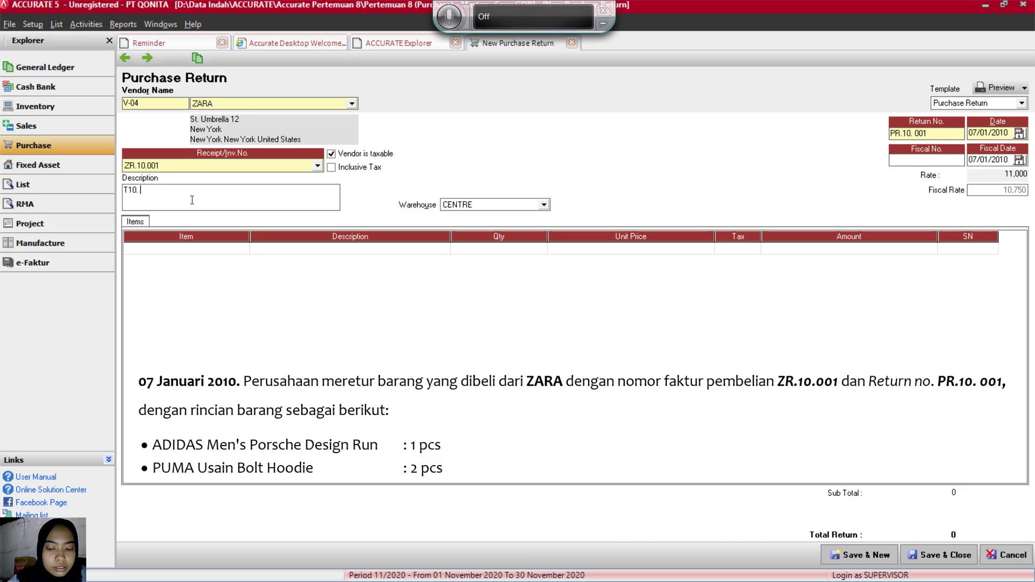
{"action": "type", "text": "P"}
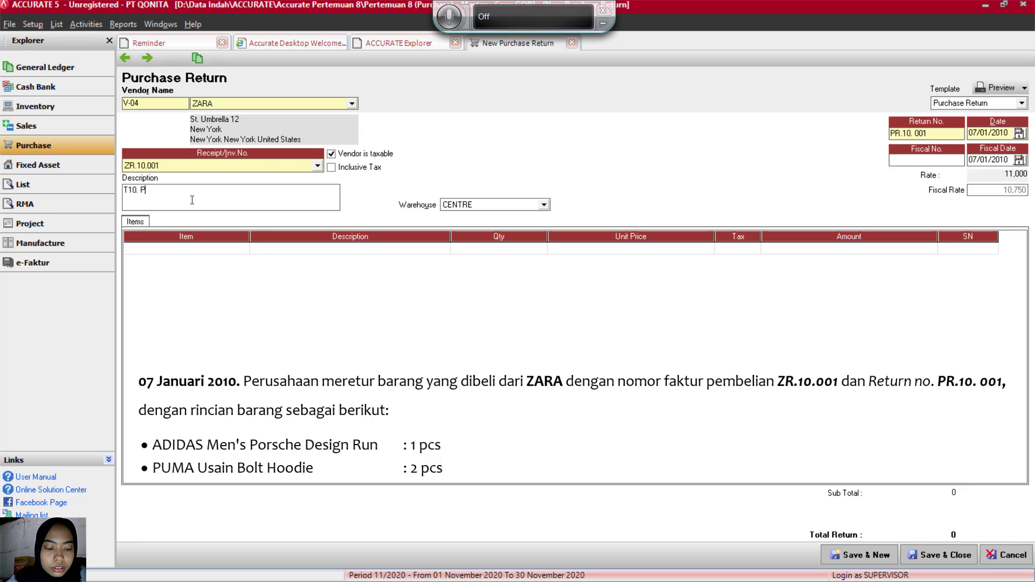
{"action": "type", "text": "erusahaan"}
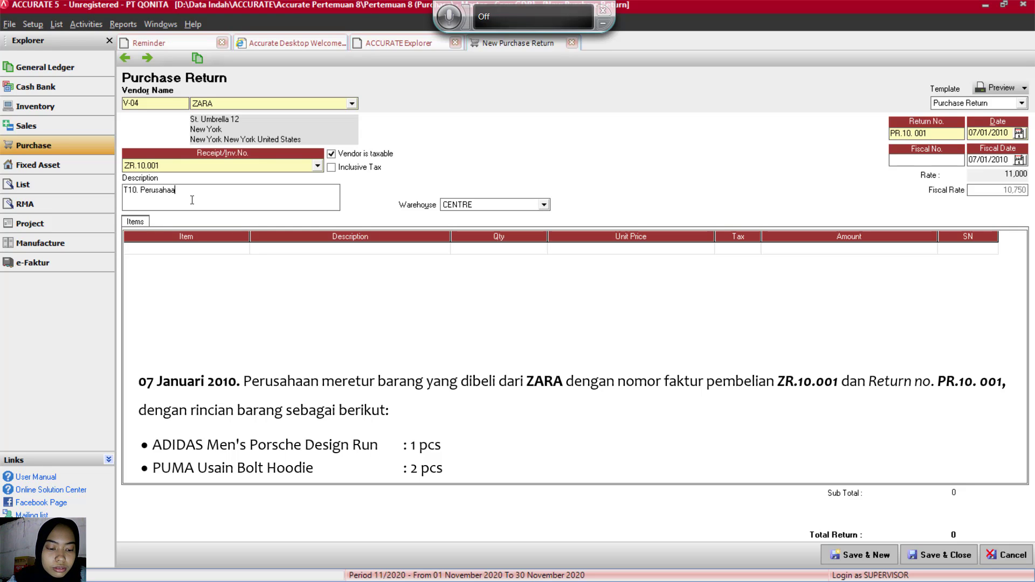
{"action": "type", "text": "elakuan"}
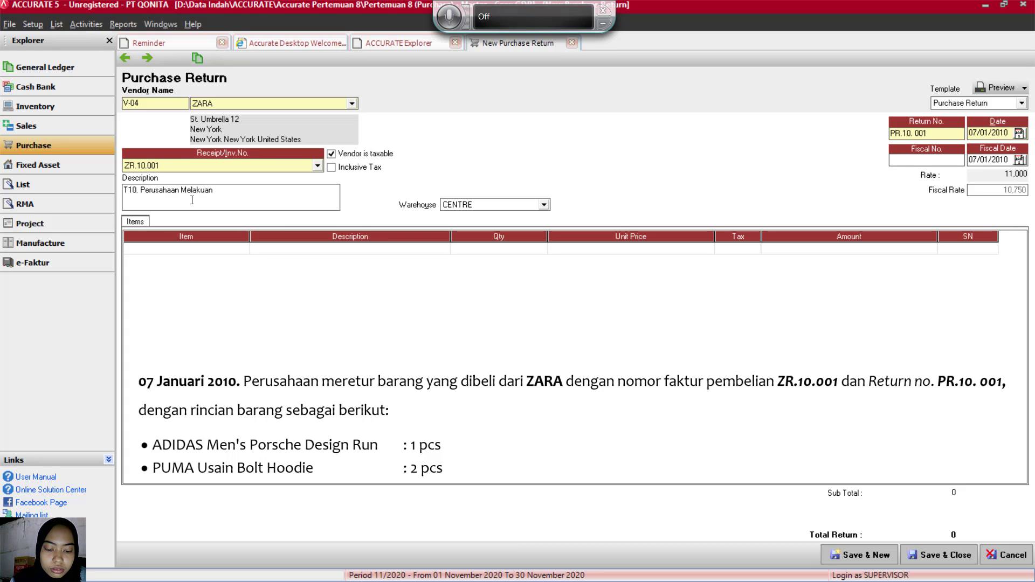
{"action": "type", "text": "k"}
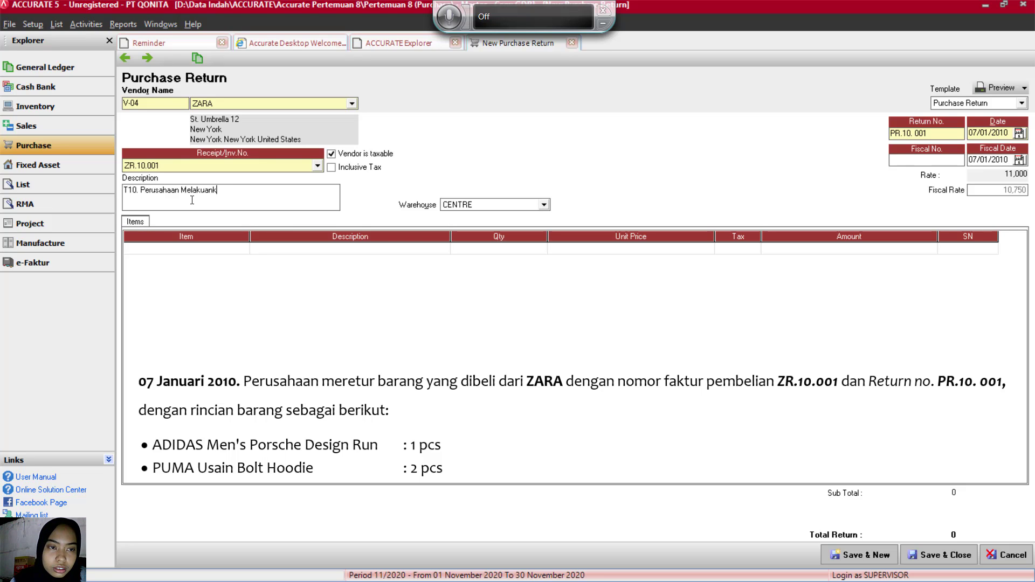
{"action": "key", "text": "BackSpace"}
{"action": "key", "text": "BackSpace"}
{"action": "key", "text": "BackSpace"}
{"action": "type", "text": "kan"}
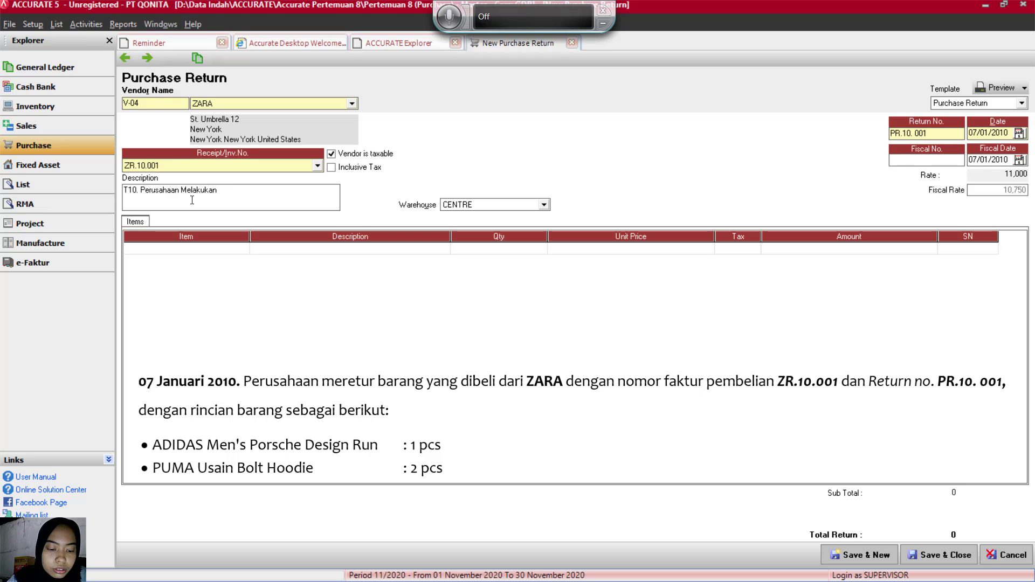
{"action": "type", "text": " retu"}
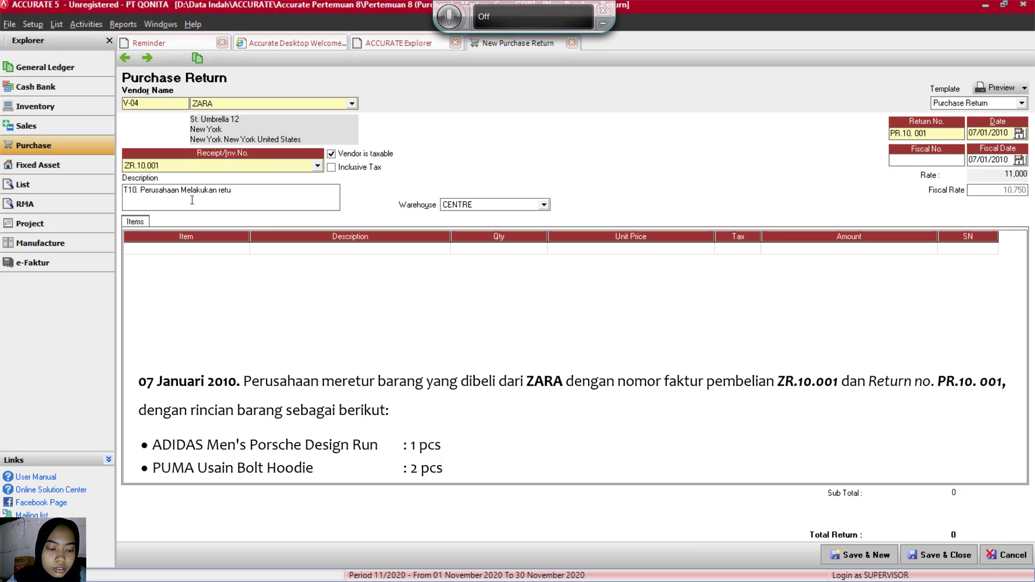
{"action": "type", "text": "r barang kep"}
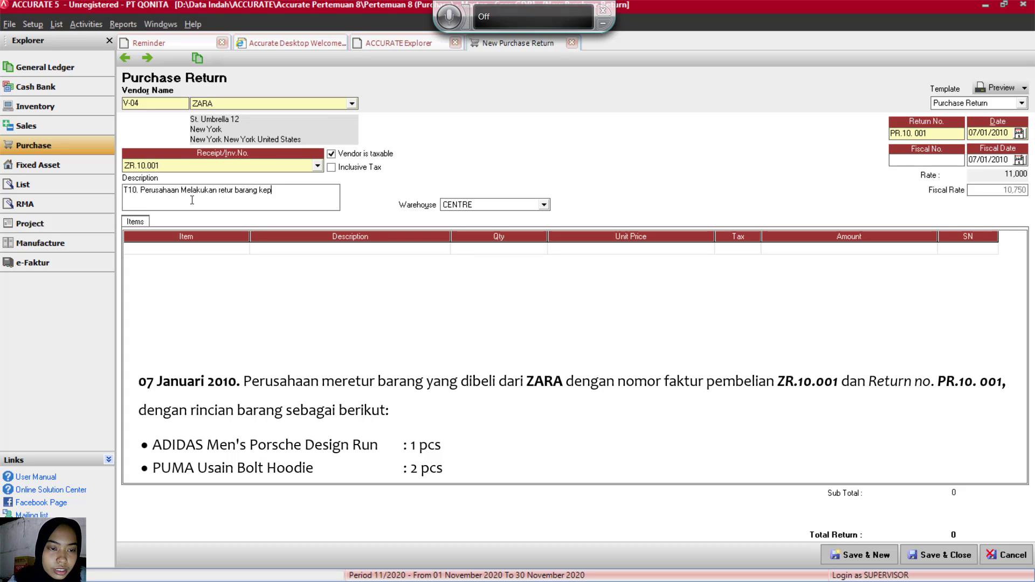
{"action": "type", "text": "ada "}
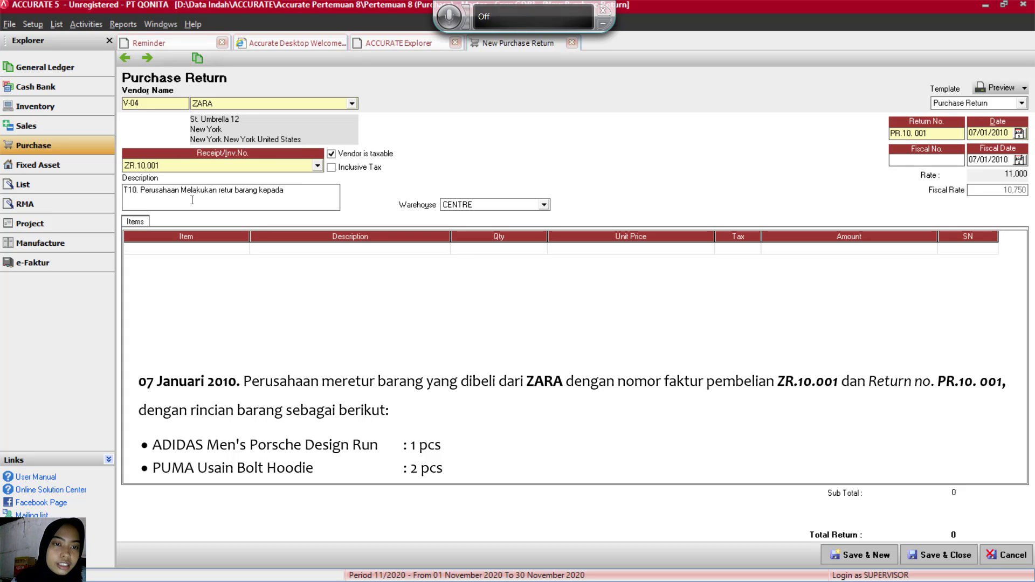
{"action": "type", "text": "ZARA"}
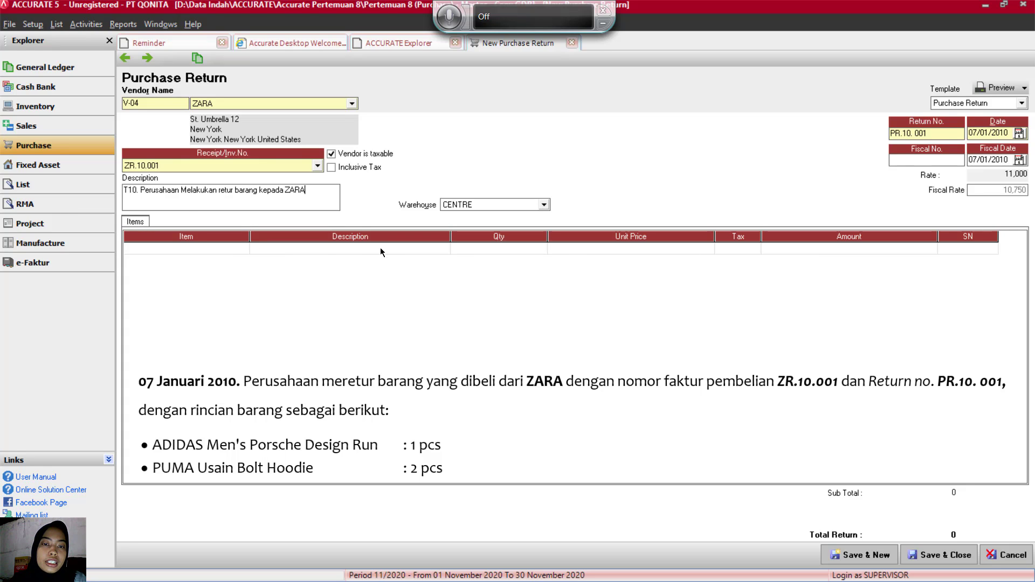
Step: Add ADIDAS Men Porsche Design Run as the first return item, accept the full-quantity return, and set its quantity to 1
{"action": "left_click", "coordinate": [436, 251]}
{"action": "left_click", "coordinate": [442, 250]}
{"action": "left_click", "coordinate": [444, 250]}
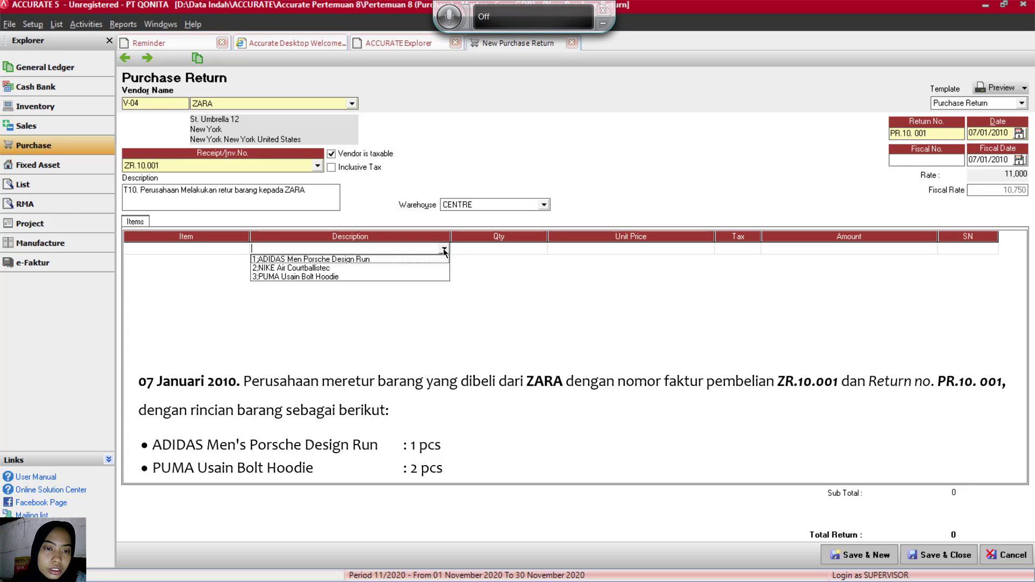
{"action": "left_click", "coordinate": [332, 259]}
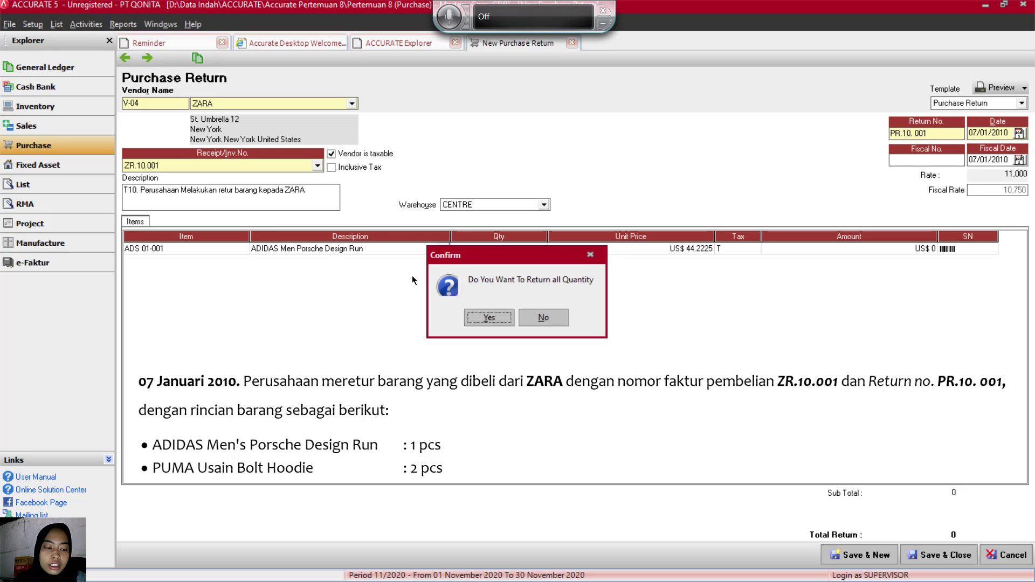
{"action": "left_click", "coordinate": [493, 318]}
{"action": "left_click", "coordinate": [520, 251]}
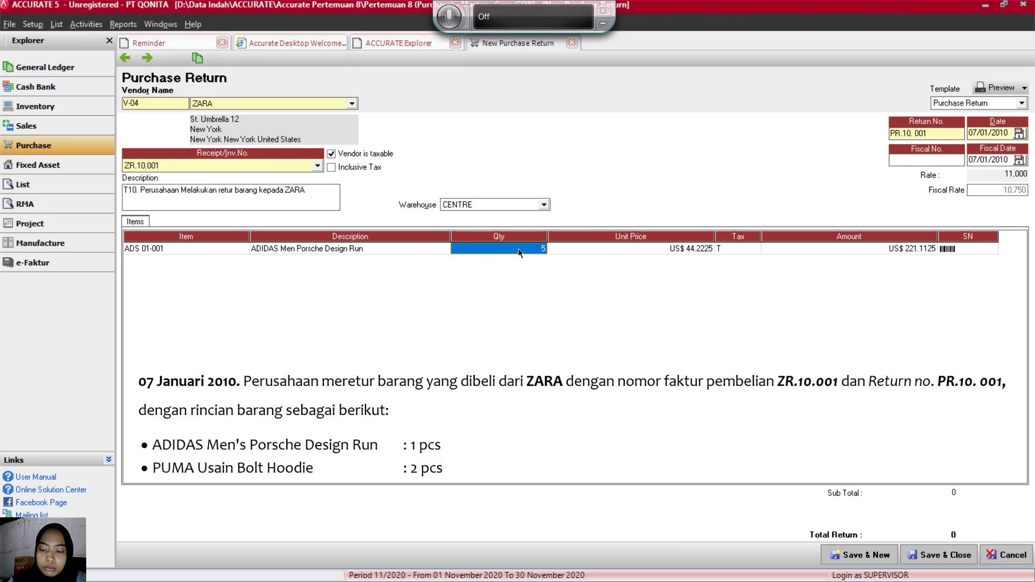
{"action": "type", "text": "1"}
{"action": "key", "text": "Tab"}
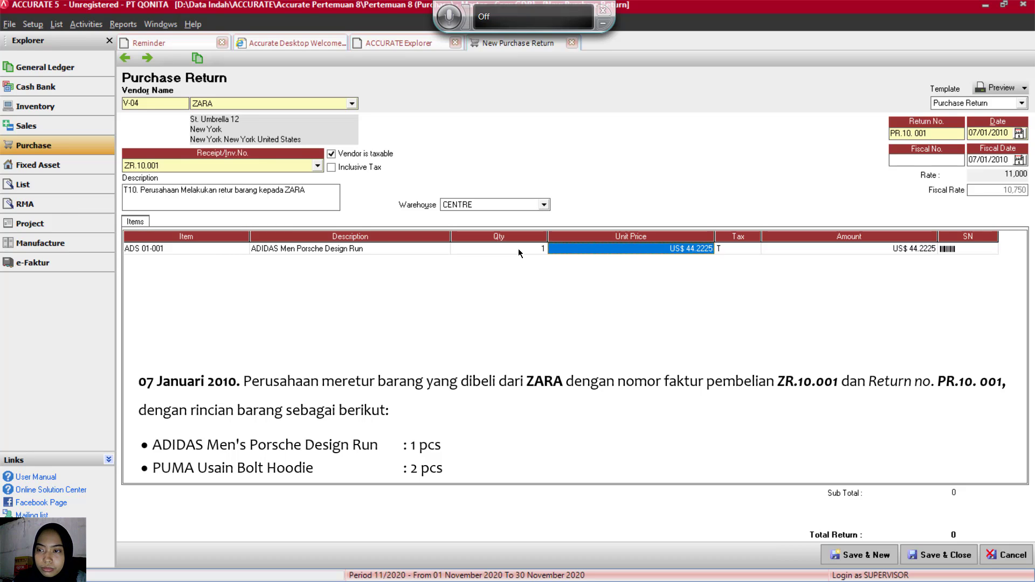
{"action": "key", "text": "Tab"}
{"action": "key", "text": "Tab"}
{"action": "key", "text": "Tab"}
{"action": "key", "text": "Tab"}
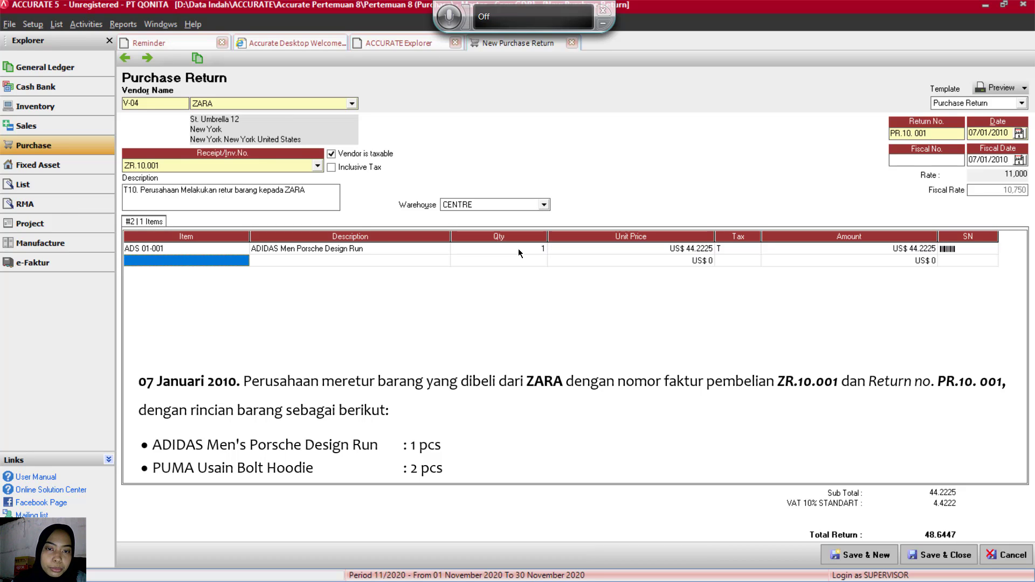
Step: Add PUMA Usain Bolt Hoodie as the second return item with a quantity of 2, and save and close the purchase return
{"action": "left_click", "coordinate": [434, 261]}
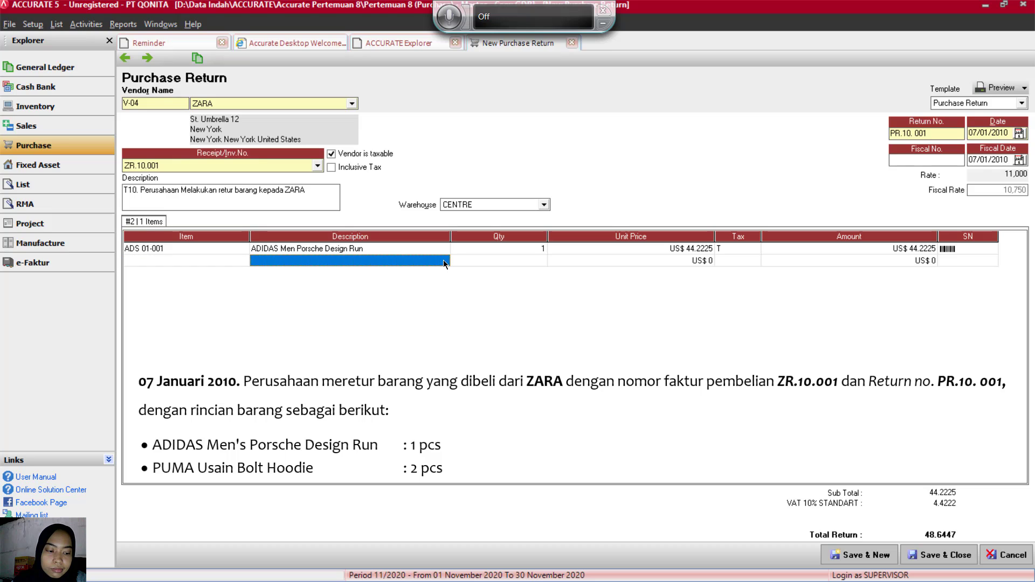
{"action": "left_click", "coordinate": [444, 261]}
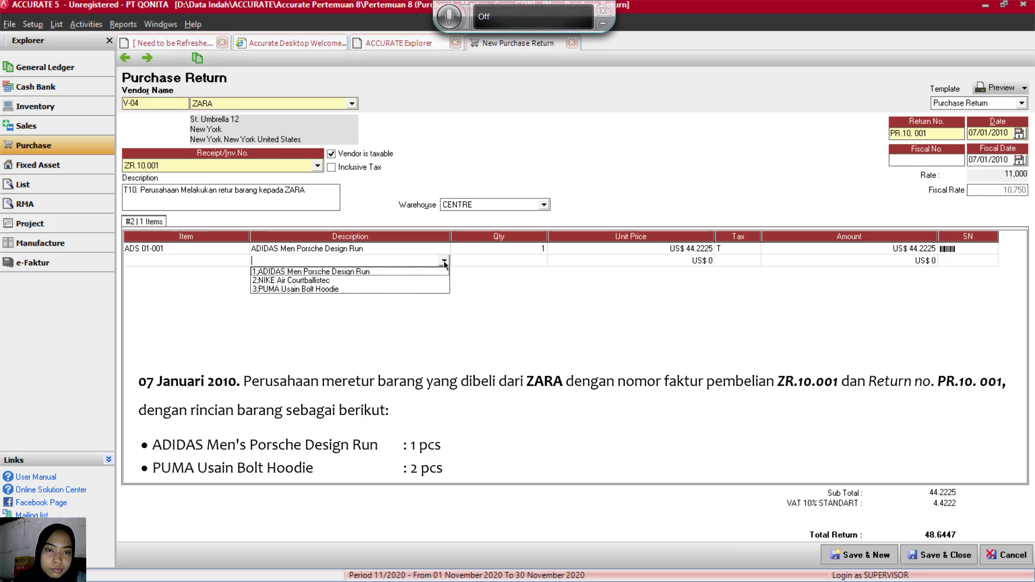
{"action": "left_click", "coordinate": [352, 289]}
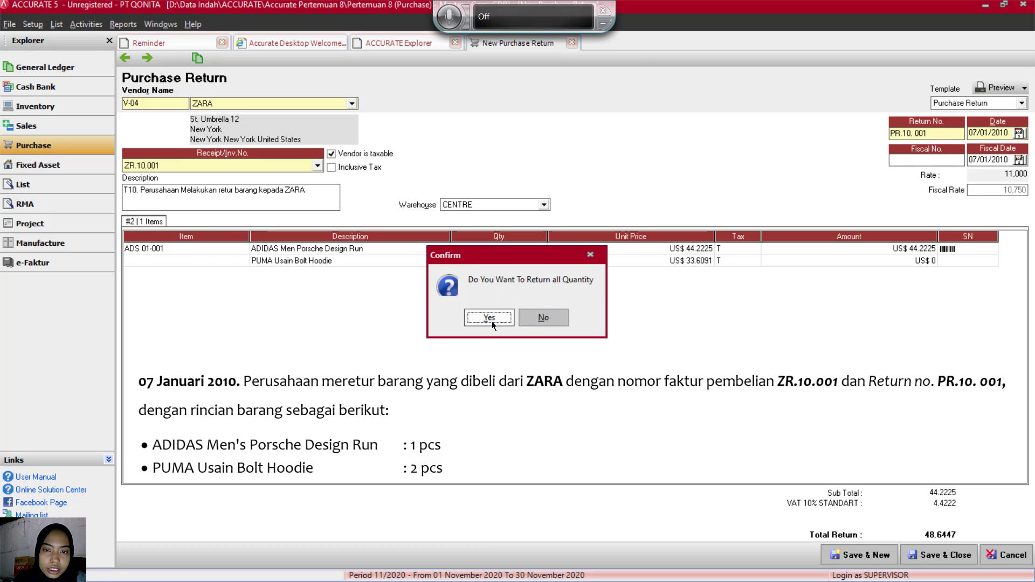
{"action": "left_click", "coordinate": [490, 318]}
{"action": "left_click", "coordinate": [520, 263]}
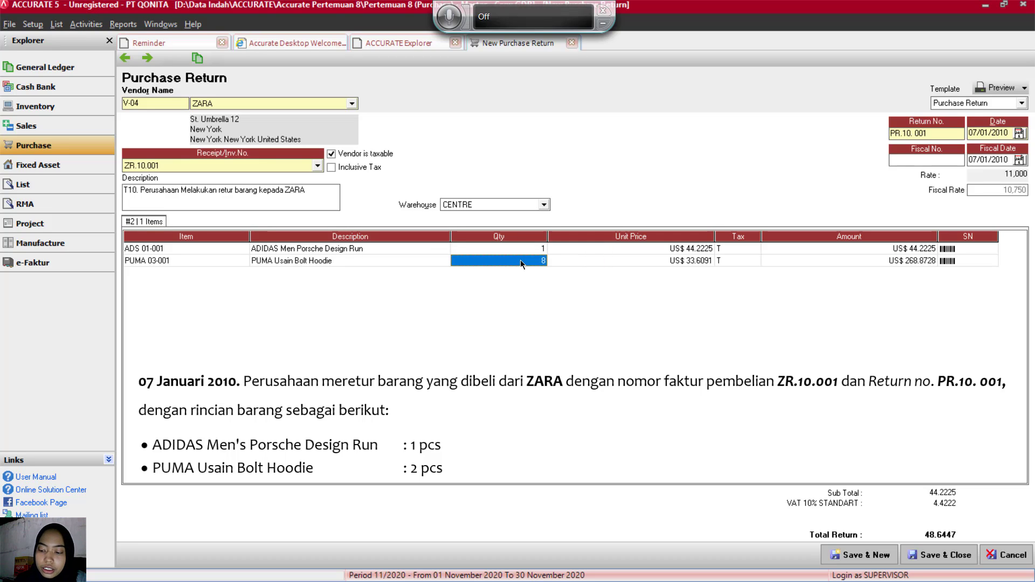
{"action": "key", "text": "BackSpace"}
{"action": "type", "text": "2"}
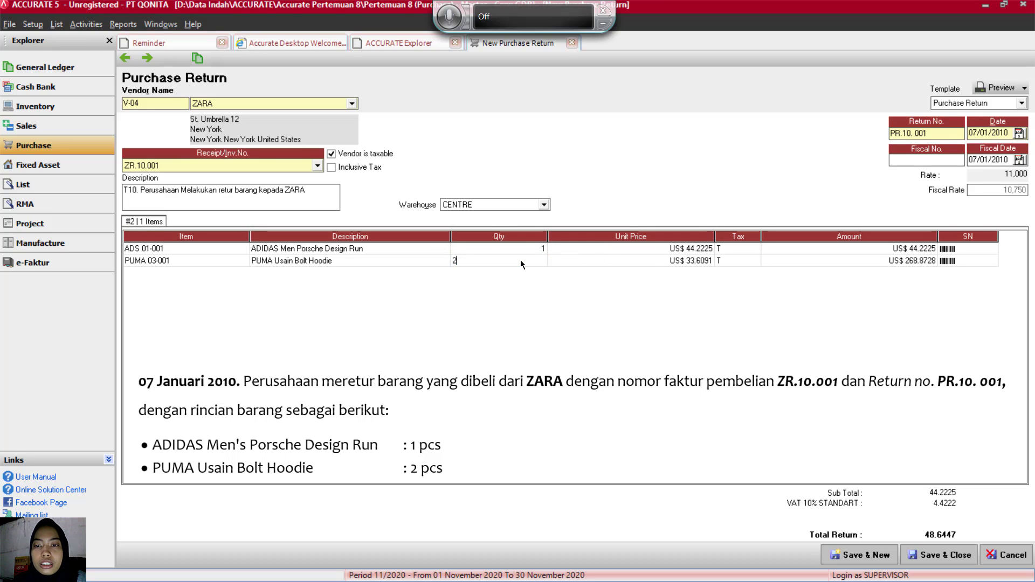
{"action": "left_click", "coordinate": [574, 258]}
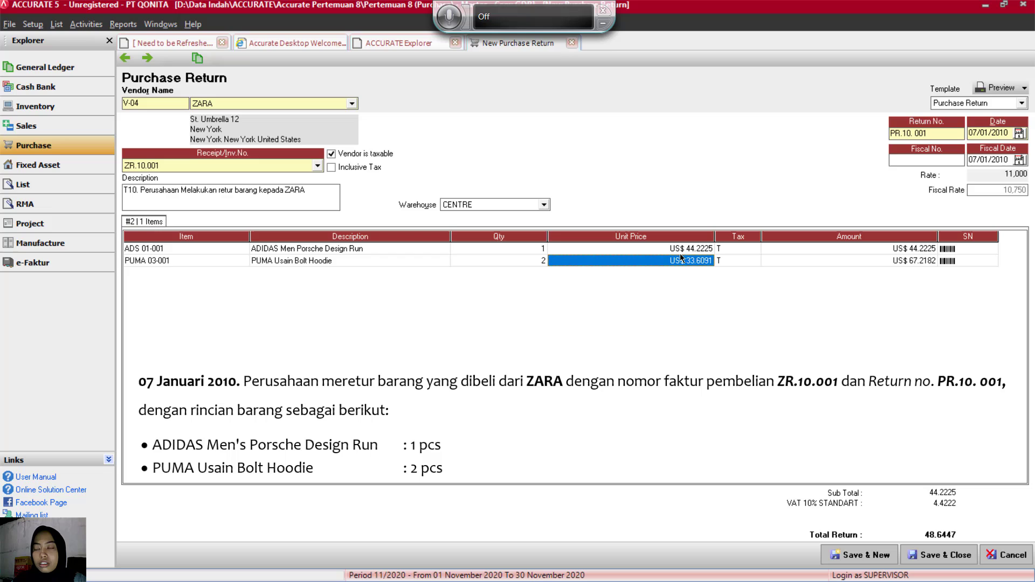
{"action": "left_click", "coordinate": [798, 259]}
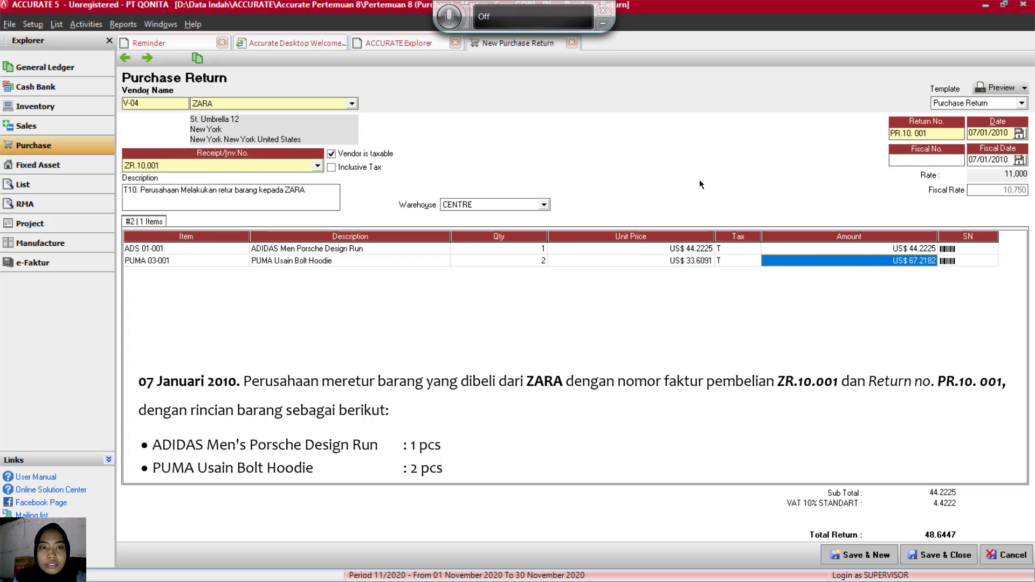
{"action": "left_click", "coordinate": [935, 562]}
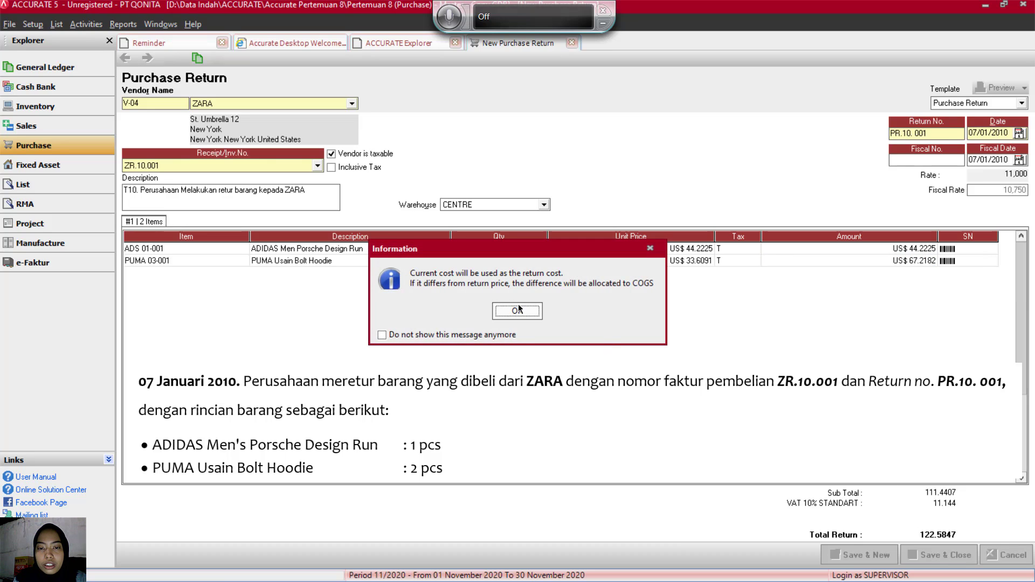
{"action": "left_click", "coordinate": [518, 311]}
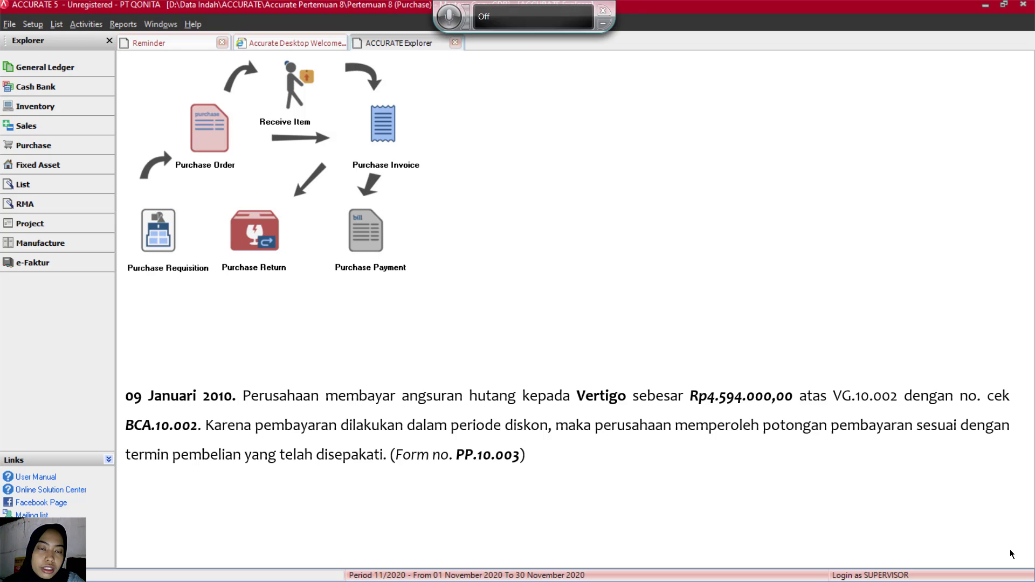
Step: Start a new purchase payment and choose Vertigo as the vendor
{"action": "left_click", "coordinate": [367, 233]}
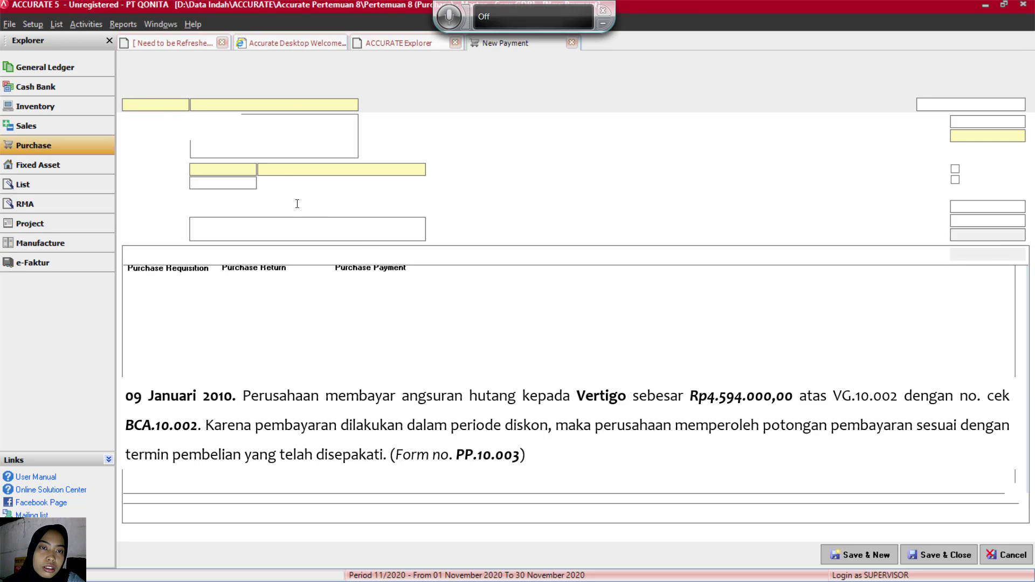
{"action": "left_click", "coordinate": [351, 104]}
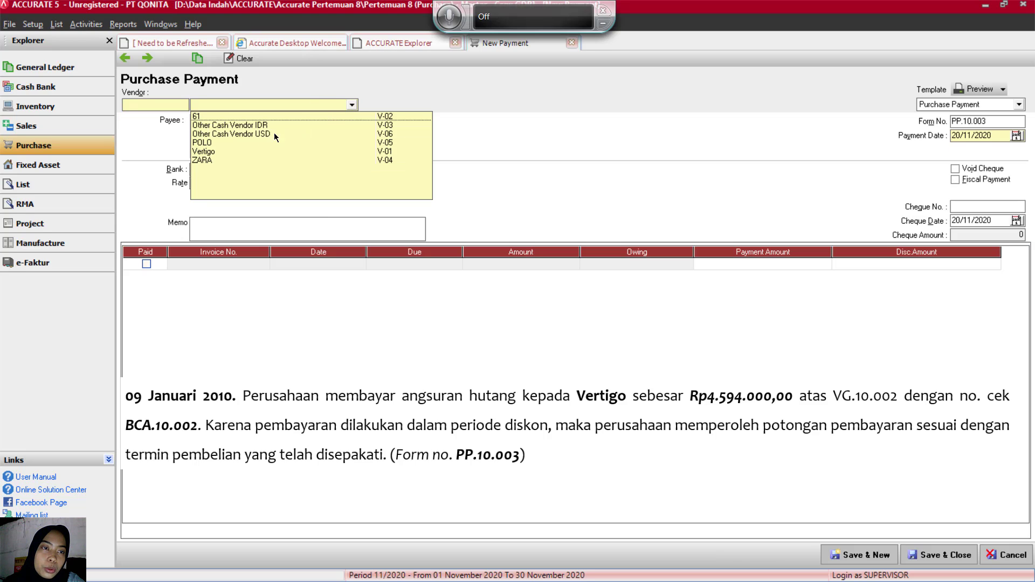
{"action": "left_click", "coordinate": [208, 152]}
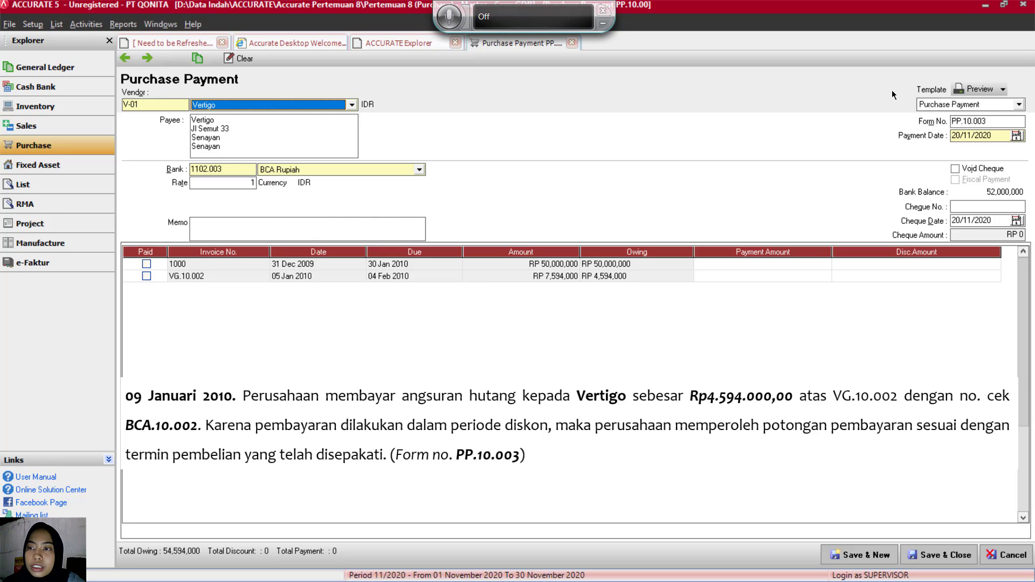
Step: Set the payment date of the purchase payment to 09/01/2010
{"action": "left_click", "coordinate": [989, 121]}
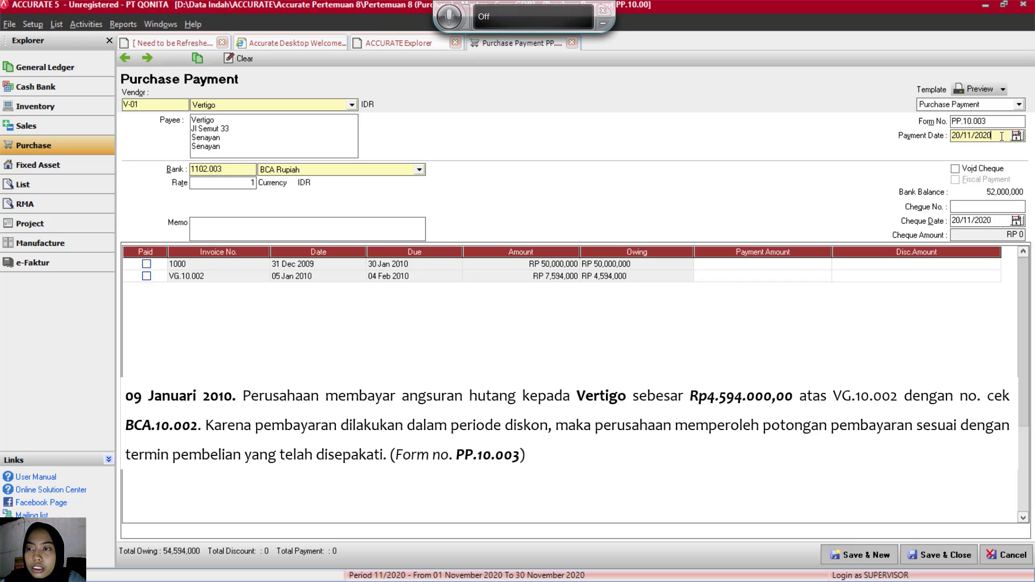
{"action": "key", "text": "BackSpace"}
{"action": "key", "text": "BackSpace"}
{"action": "key", "text": "BackSpace"}
{"action": "key", "text": "BackSpace"}
{"action": "key", "text": "BackSpace"}
{"action": "key", "text": "BackSpace"}
{"action": "key", "text": "BackSpace"}
{"action": "key", "text": "BackSpace"}
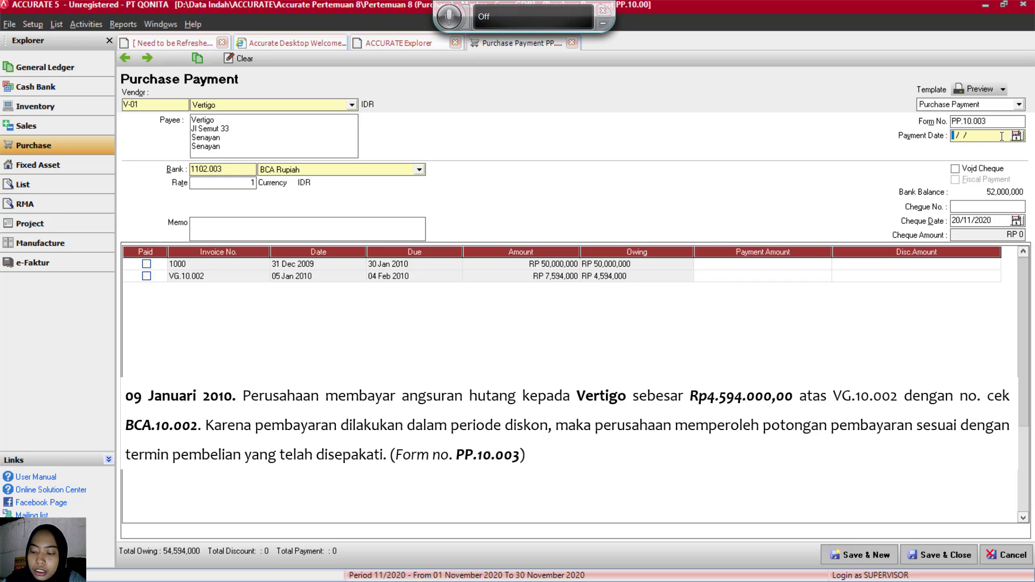
{"action": "type", "text": "09012010"}
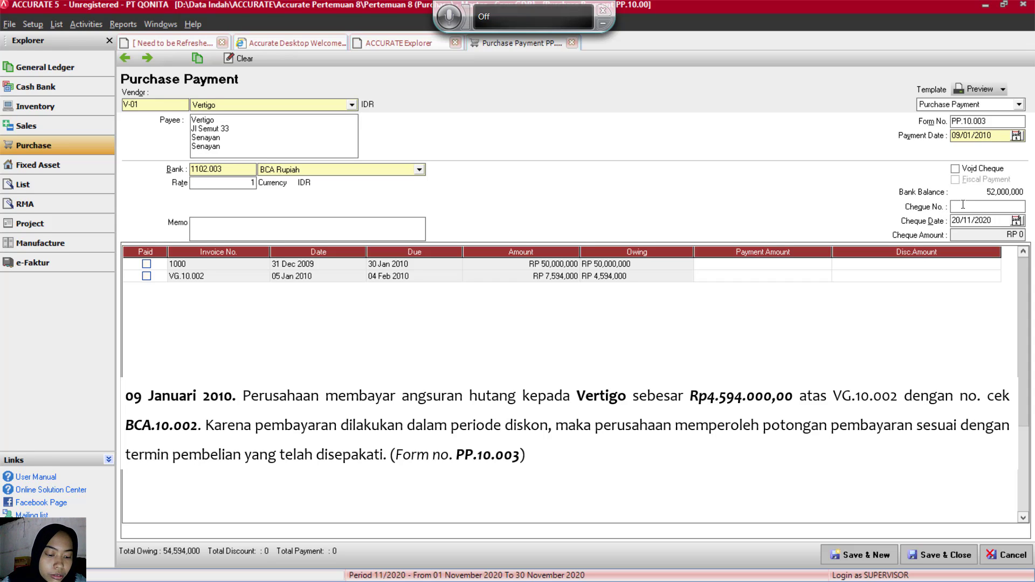
Step: Enter BCA.01002 as the cheque number of the Vertigo payment
{"action": "type", "text": "BC"}
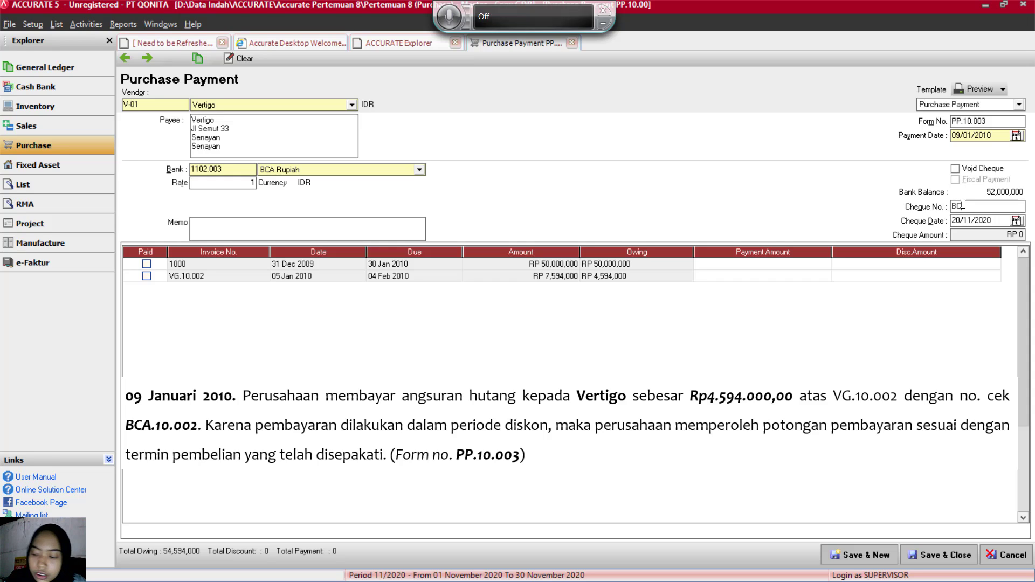
{"action": "type", "text": "A.0"}
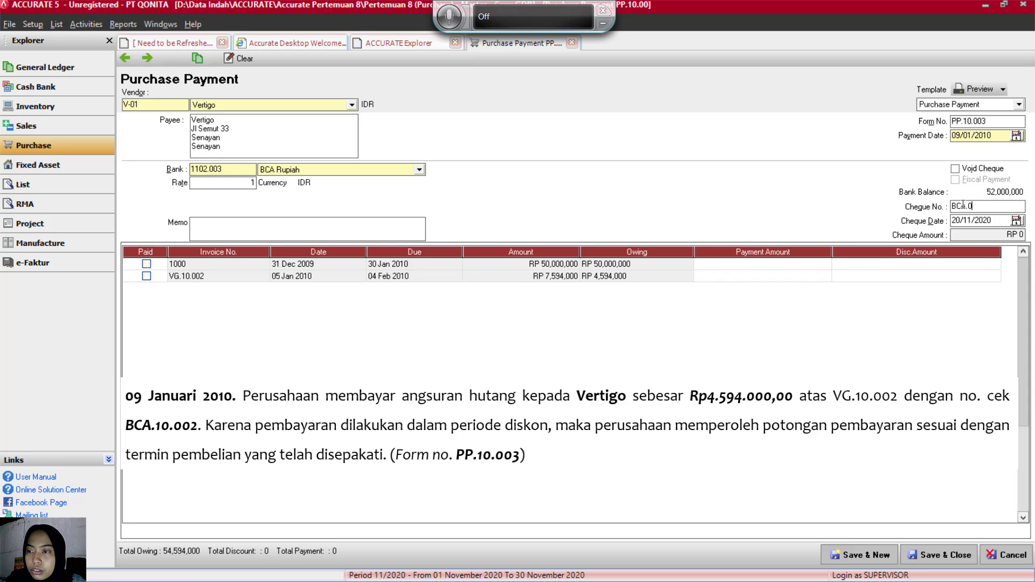
{"action": "type", "text": "100"}
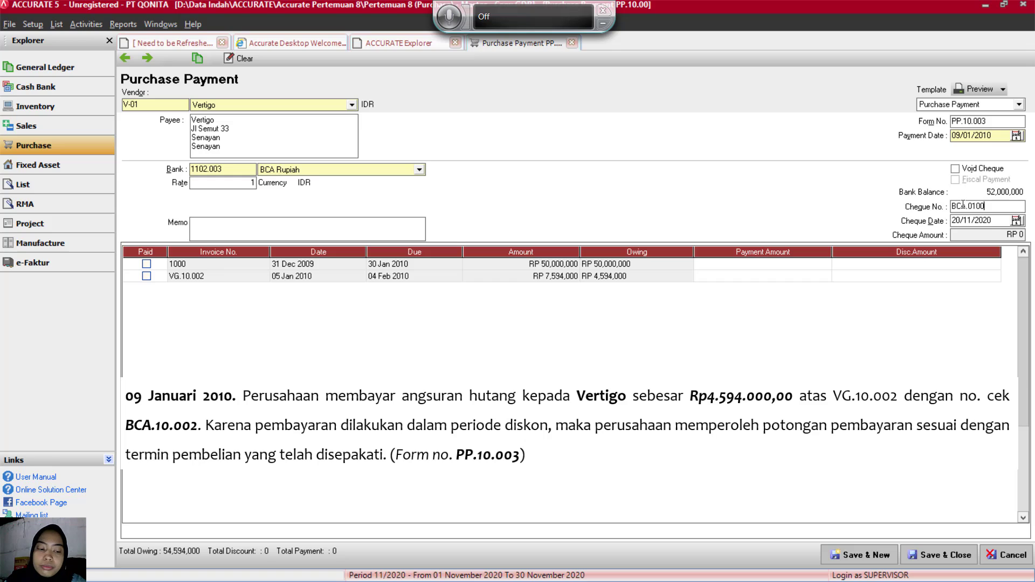
{"action": "type", "text": "1"}
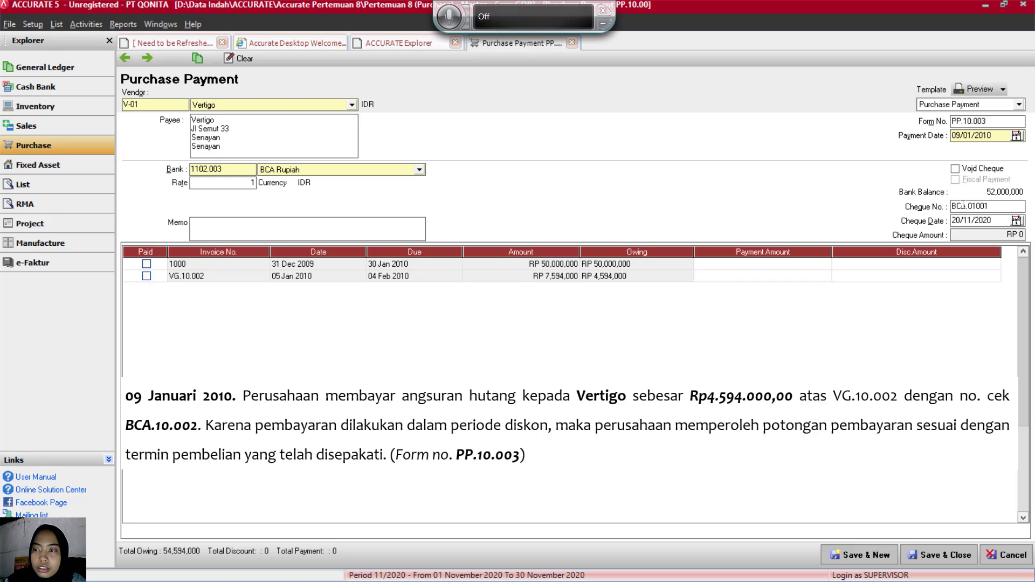
{"action": "key", "text": "BackSpace"}
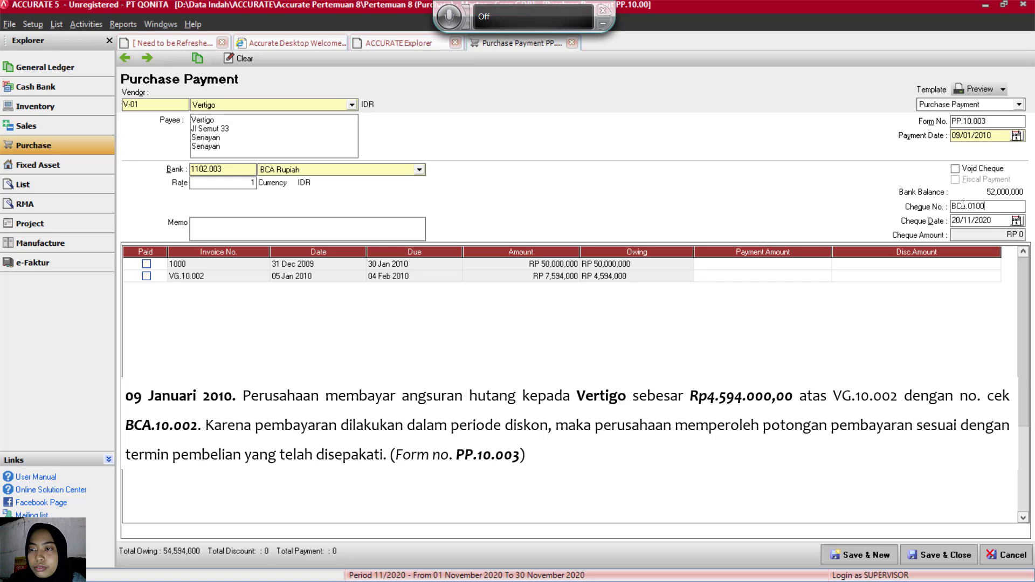
{"action": "type", "text": "2"}
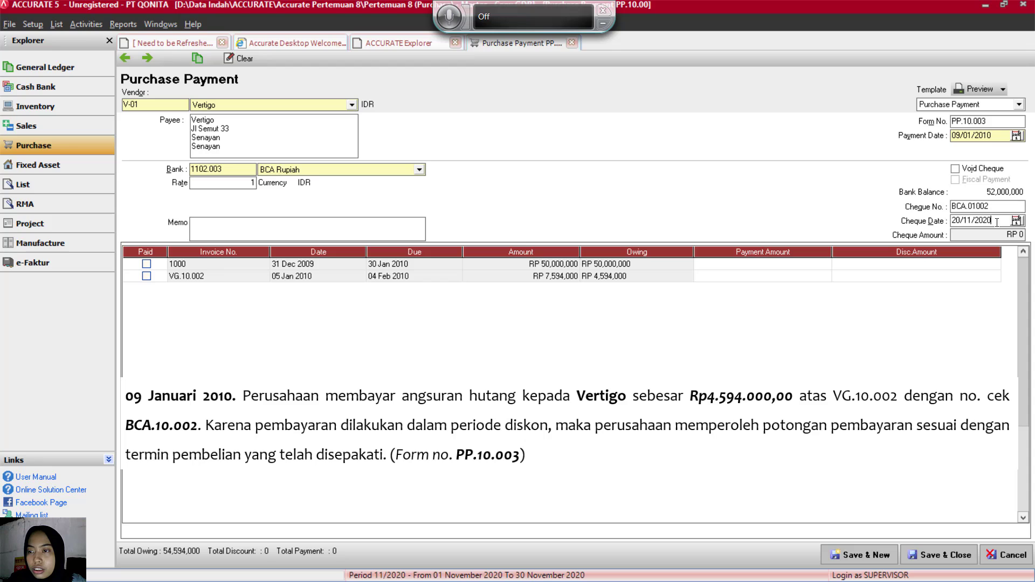
Step: Set the cheque date of the Vertigo payment to 09/01/2010
{"action": "left_click_drag", "start_coordinate": [991, 222], "coordinate": [946, 230]}
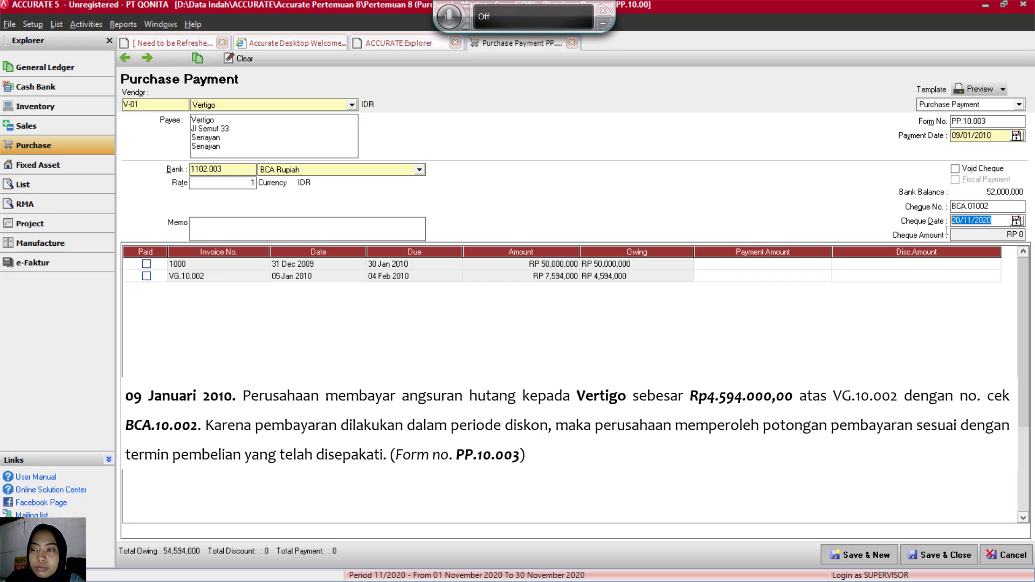
{"action": "key", "text": "BackSpace"}
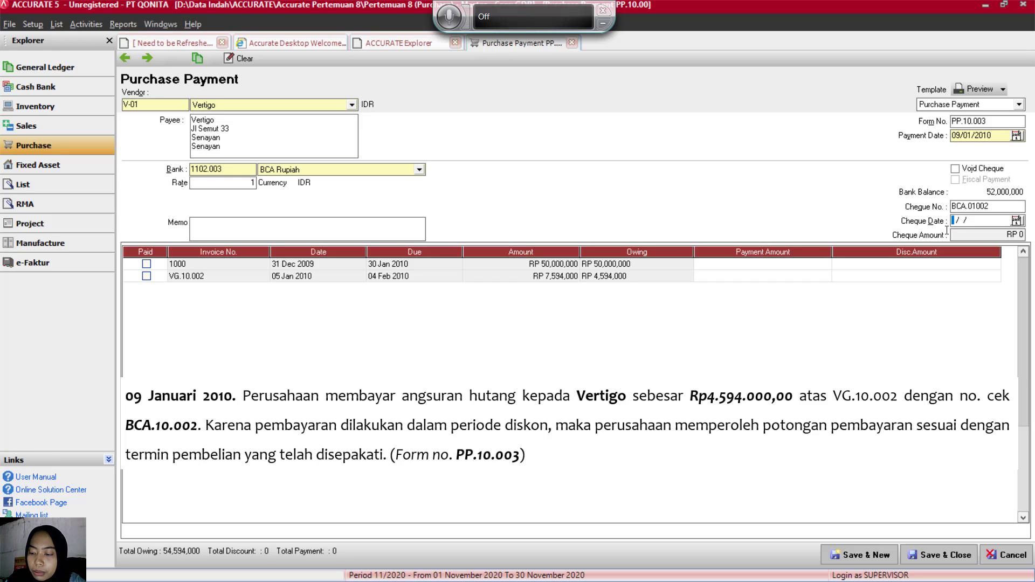
{"action": "type", "text": "09/01/2"}
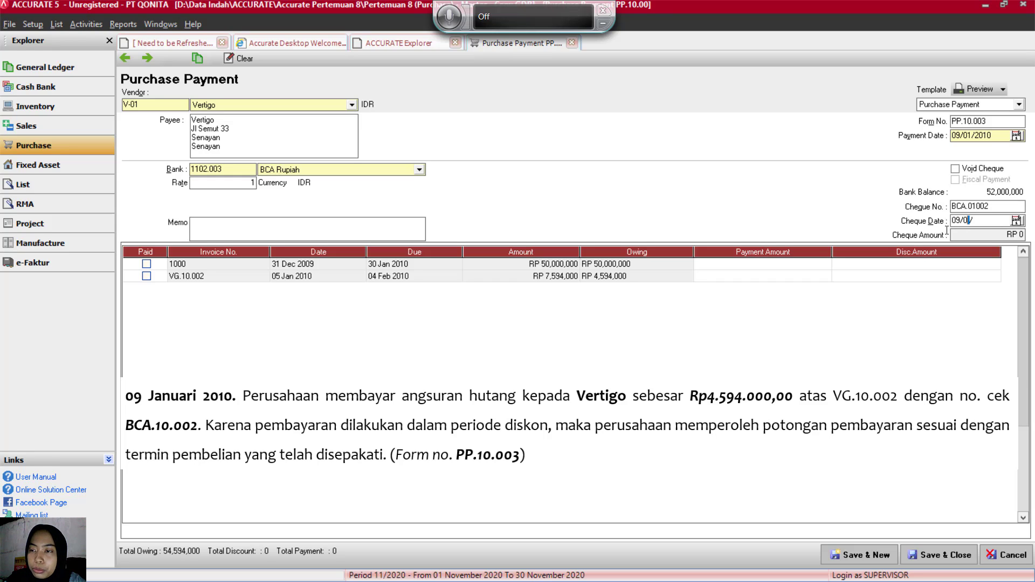
{"action": "type", "text": "010"}
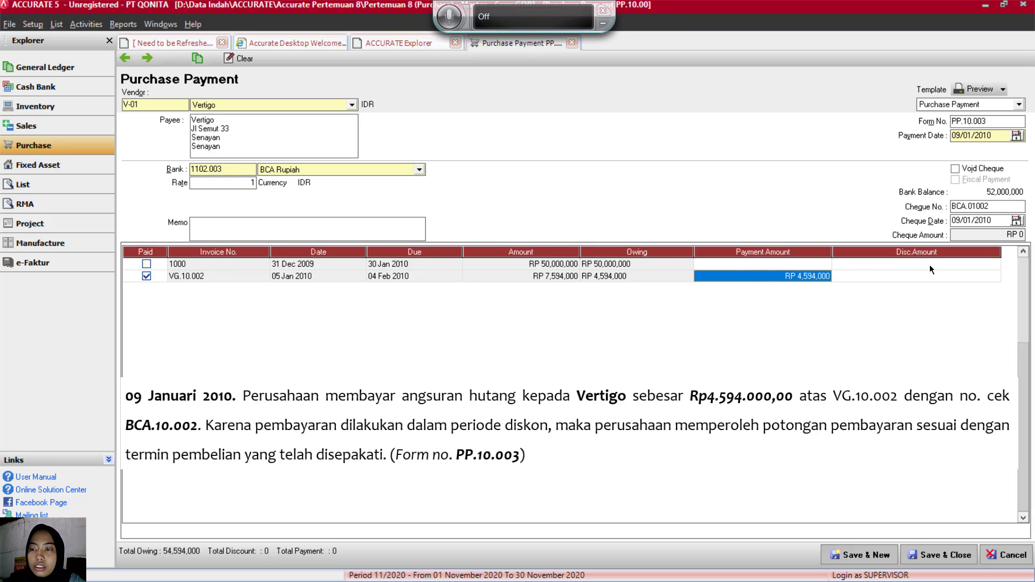
Step: Open the discount information of invoice VG.10.002 and set its discount amount to 151,880
{"action": "left_click", "coordinate": [920, 276]}
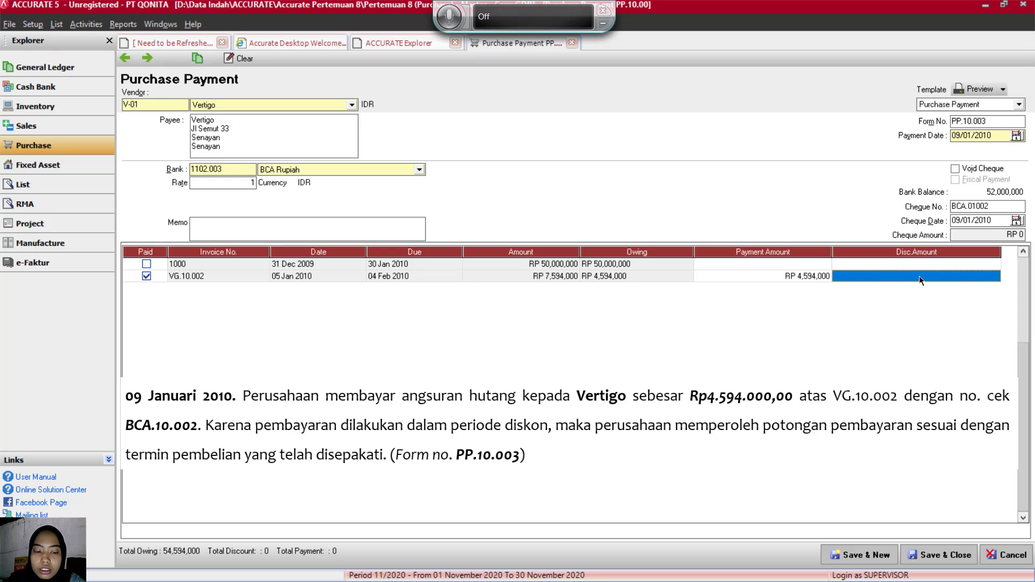
{"action": "right_click", "coordinate": [947, 277]}
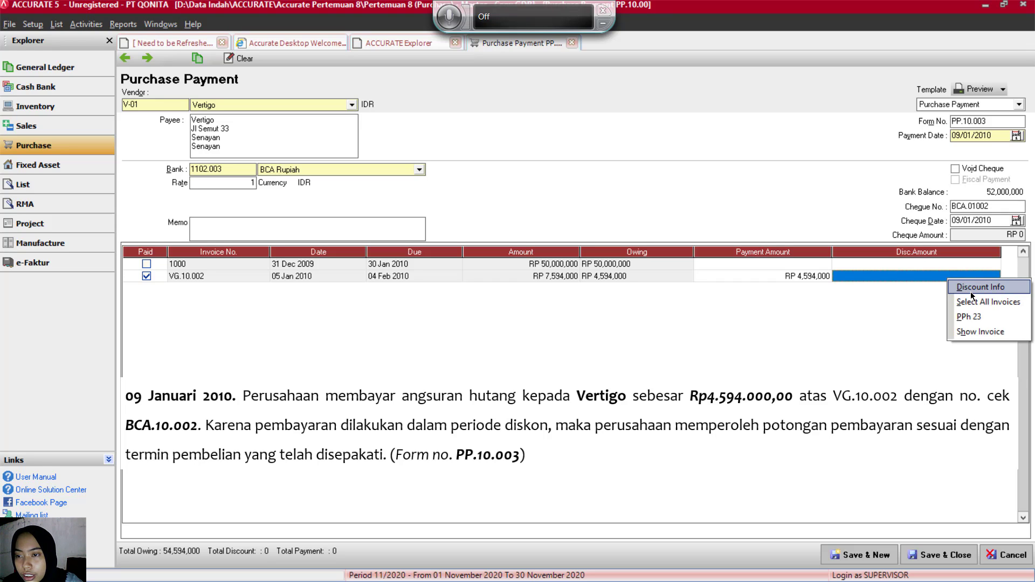
{"action": "left_click", "coordinate": [880, 275]}
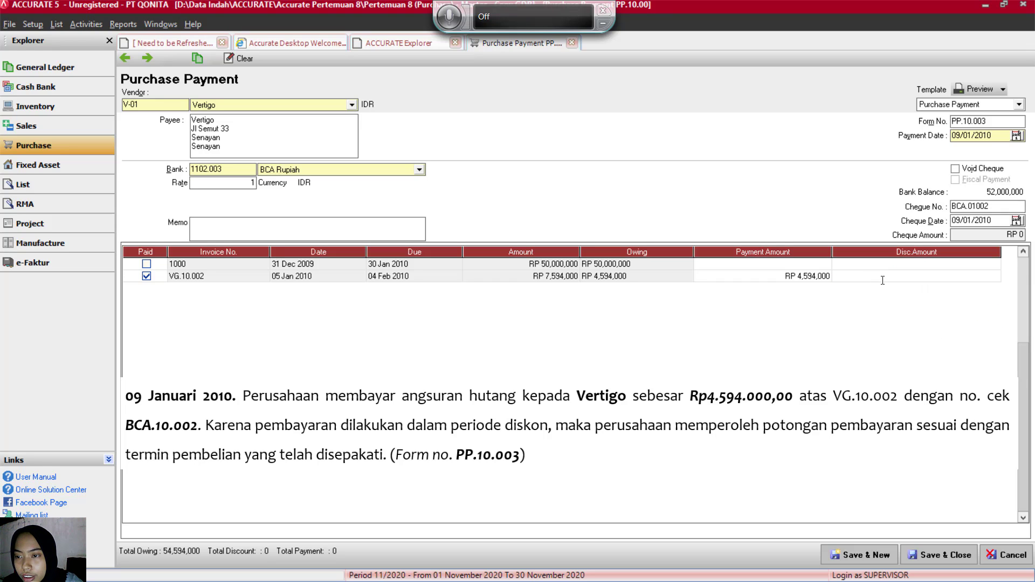
{"action": "right_click", "coordinate": [884, 278]}
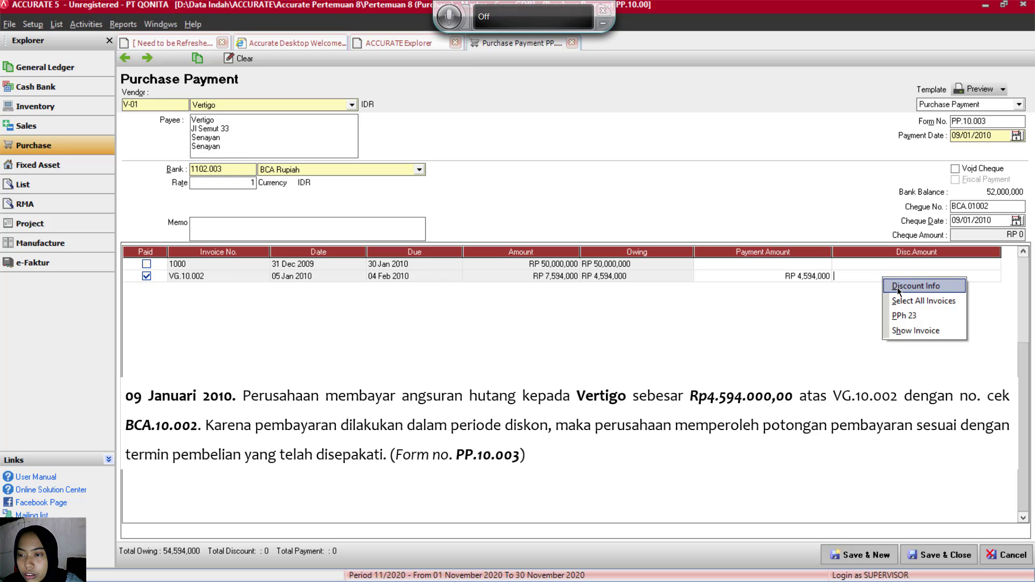
{"action": "left_click", "coordinate": [897, 287]}
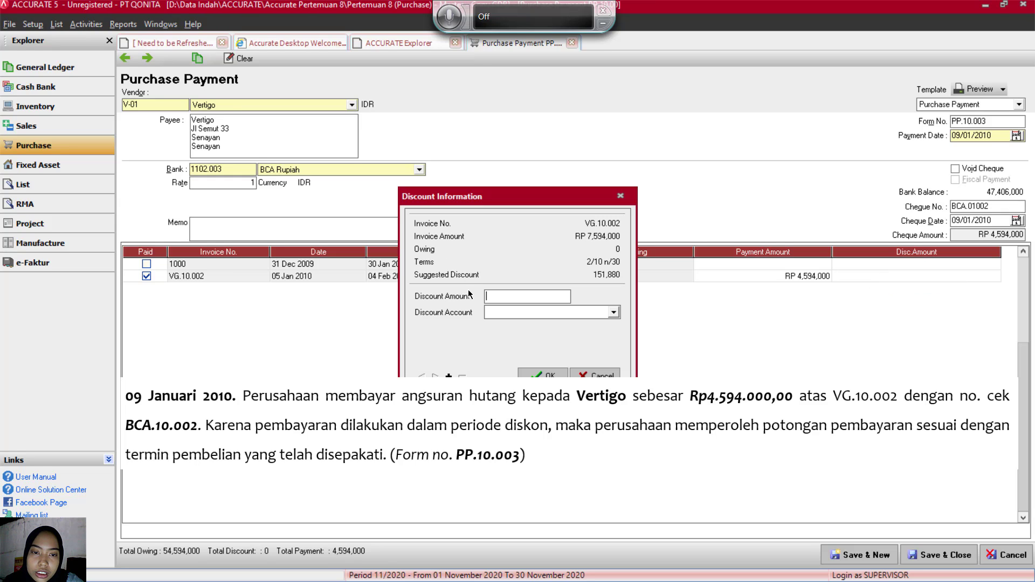
{"action": "left_click", "coordinate": [505, 296]}
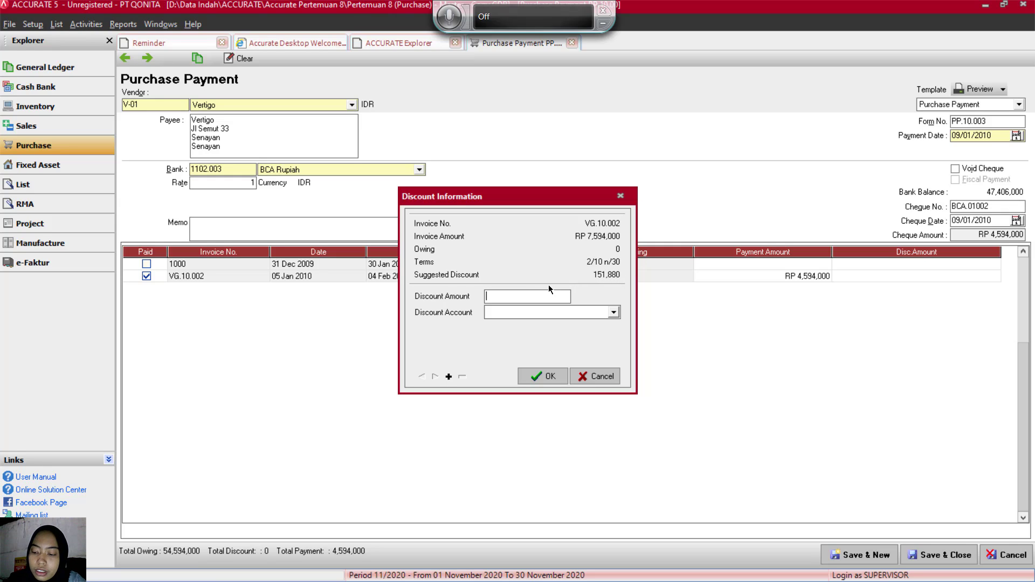
{"action": "type", "text": "15"}
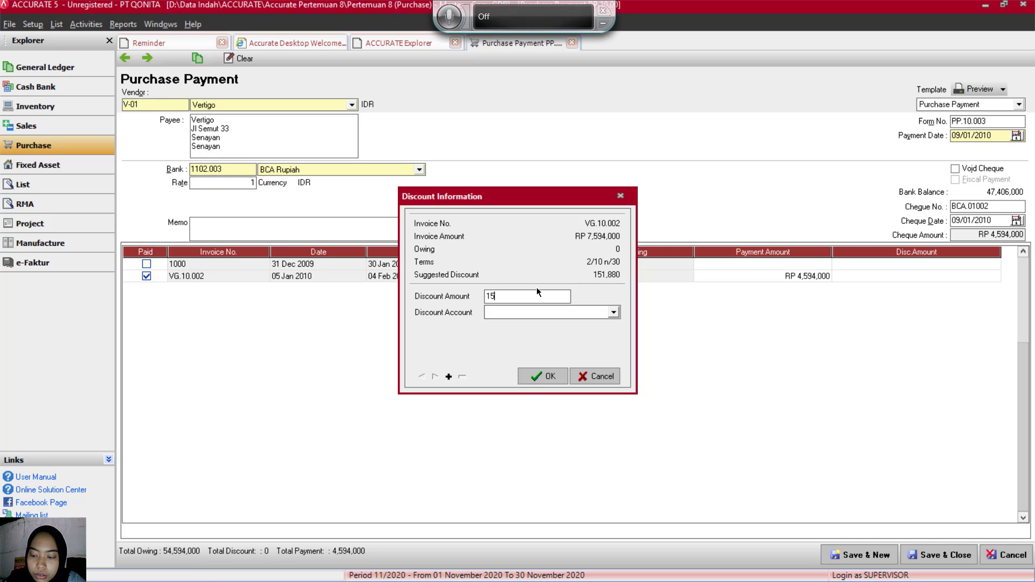
{"action": "type", "text": "1"}
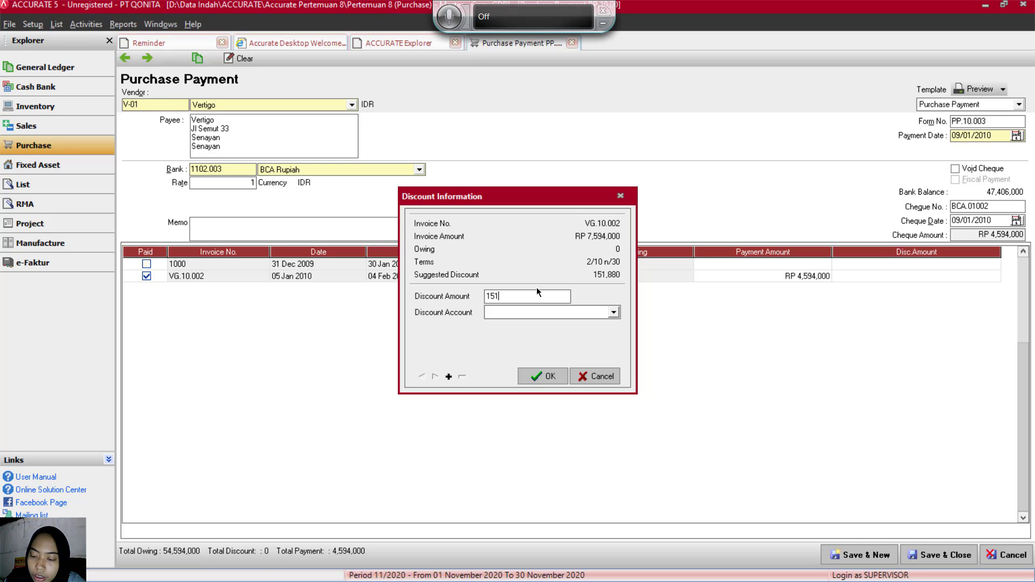
{"action": "type", "text": "88"}
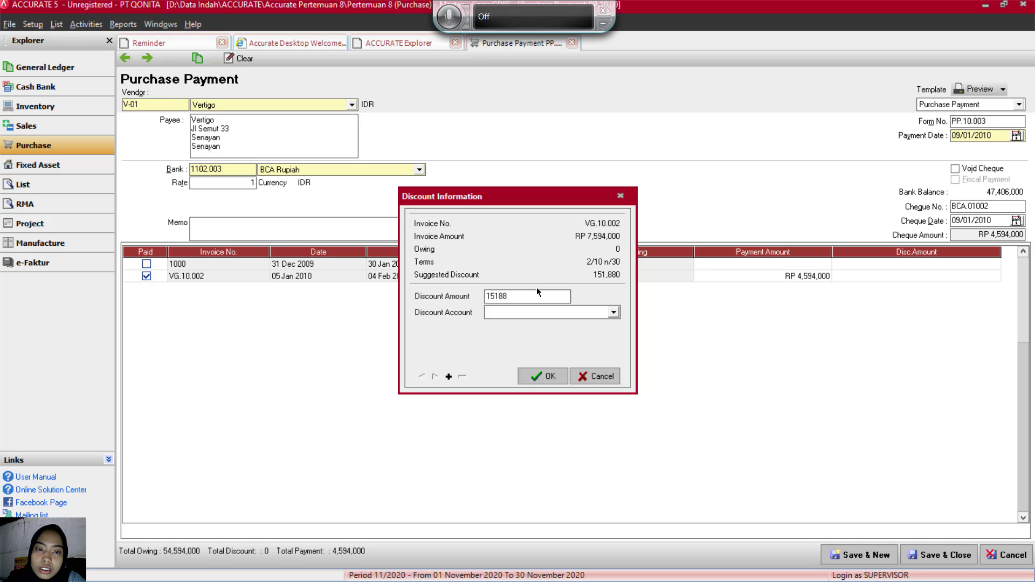
{"action": "type", "text": "0"}
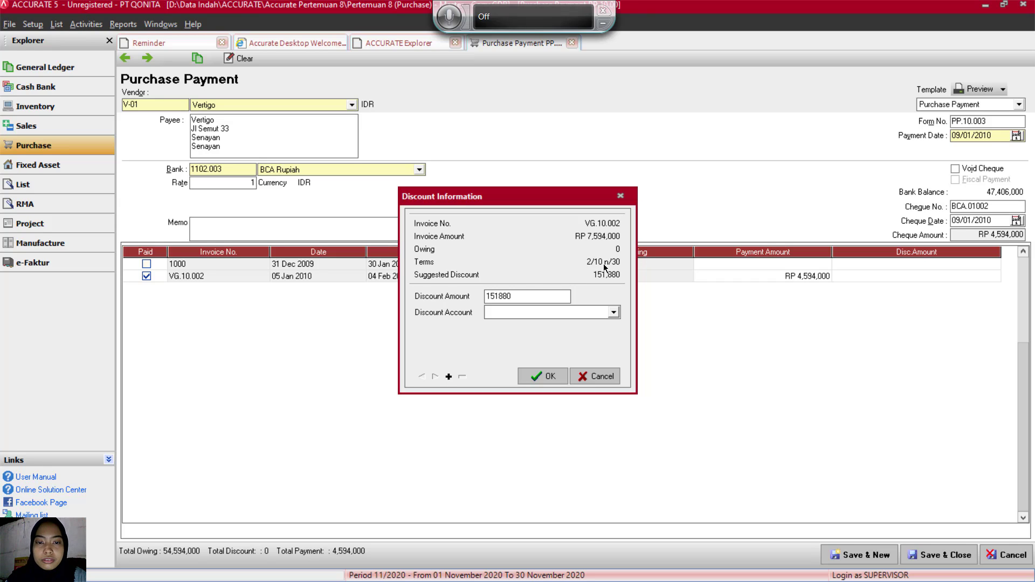
Step: Choose Customer Receipts Term Discount as the discount account for invoice VG.10.002 and apply the discount
{"action": "left_click", "coordinate": [614, 312]}
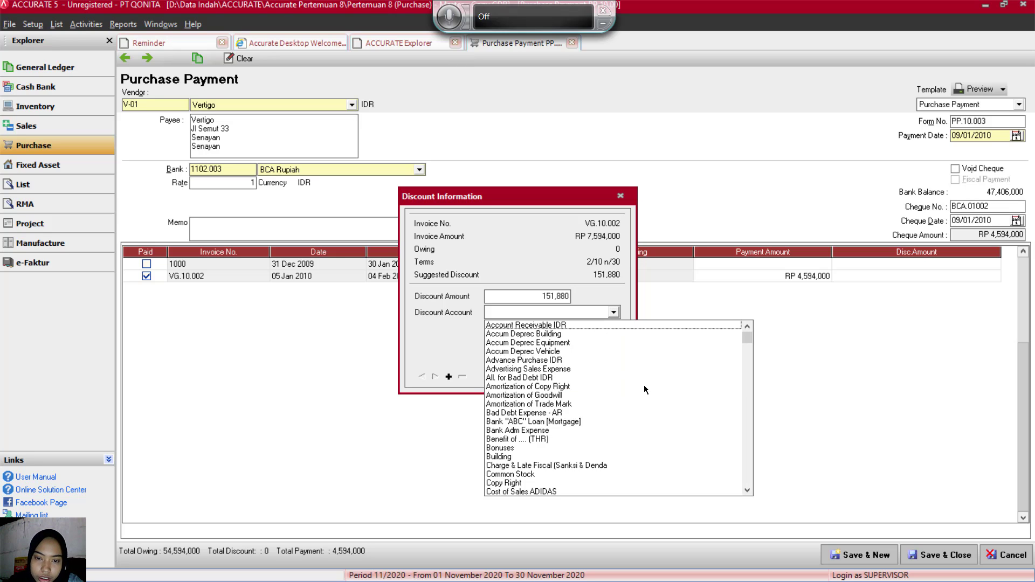
{"action": "key", "text": "Down"}
{"action": "key", "text": "Down"}
{"action": "key", "text": "Down"}
{"action": "key", "text": "Down"}
{"action": "key", "text": "Down"}
{"action": "key", "text": "Down"}
{"action": "key", "text": "Down"}
{"action": "key", "text": "Down"}
{"action": "key", "text": "Down"}
{"action": "key", "text": "Down"}
{"action": "key", "text": "Down"}
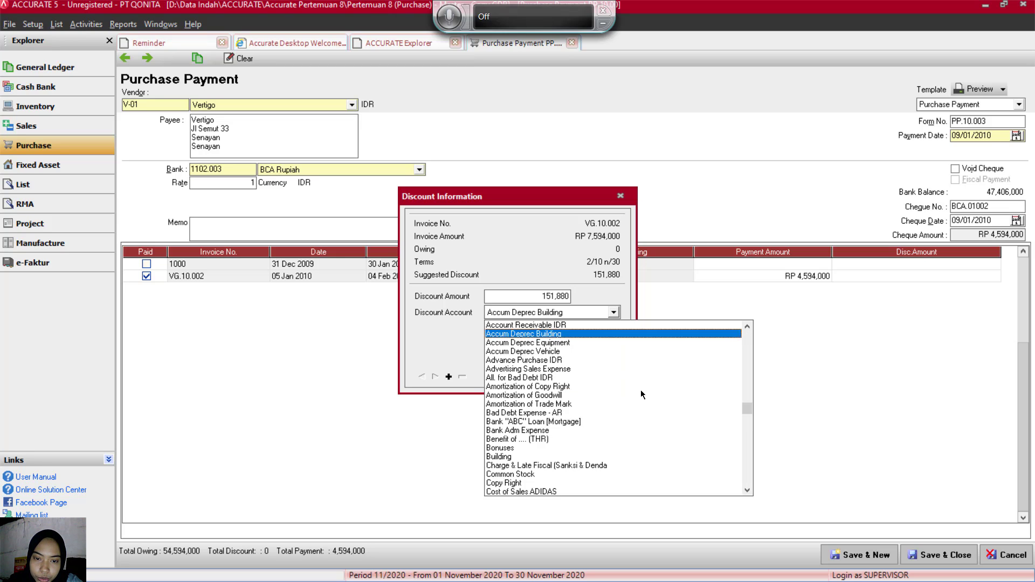
{"action": "key", "text": "Down"}
{"action": "key", "text": "Down"}
{"action": "key", "text": "Down"}
{"action": "key", "text": "Down"}
{"action": "key", "text": "Down"}
{"action": "key", "text": "Down"}
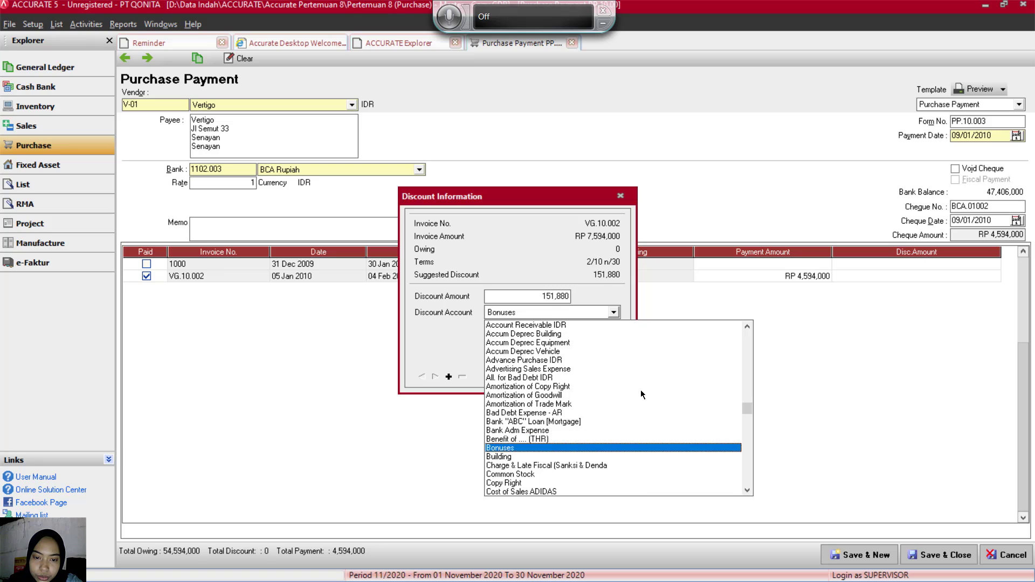
{"action": "key", "text": "Down"}
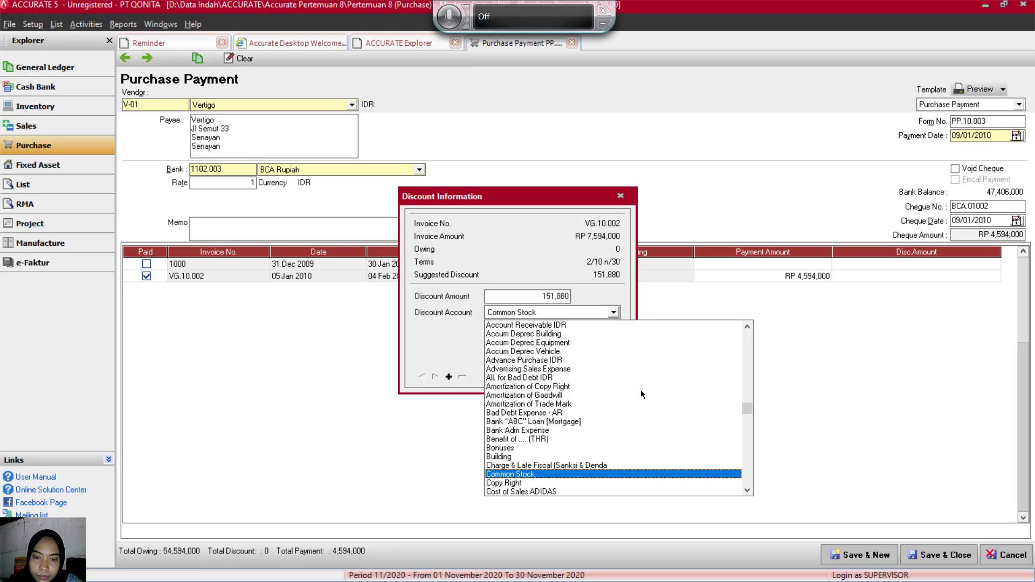
{"action": "key", "text": "Down"}
{"action": "key", "text": "Down"}
{"action": "key", "text": "Down"}
{"action": "key", "text": "Down"}
{"action": "key", "text": "Down"}
{"action": "key", "text": "Down"}
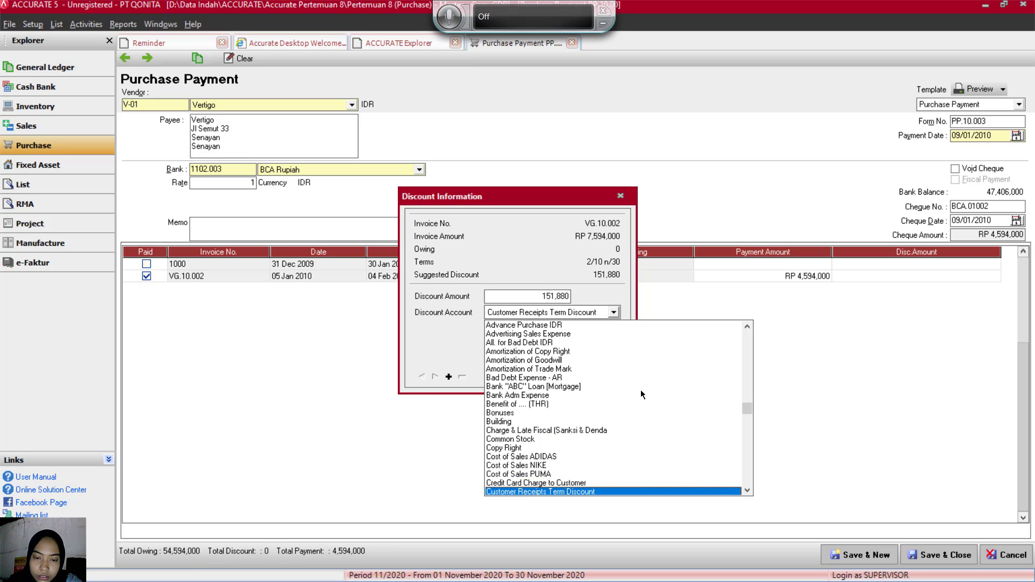
{"action": "key", "text": "Down"}
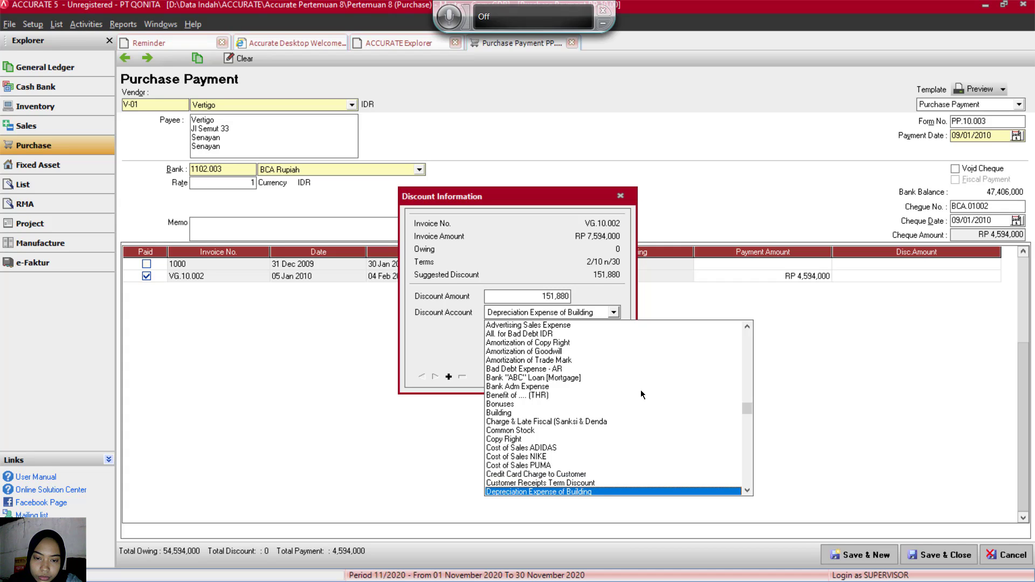
{"action": "key", "text": "Down"}
{"action": "key", "text": "Down"}
{"action": "key", "text": "Up"}
{"action": "key", "text": "Up"}
{"action": "key", "text": "Up"}
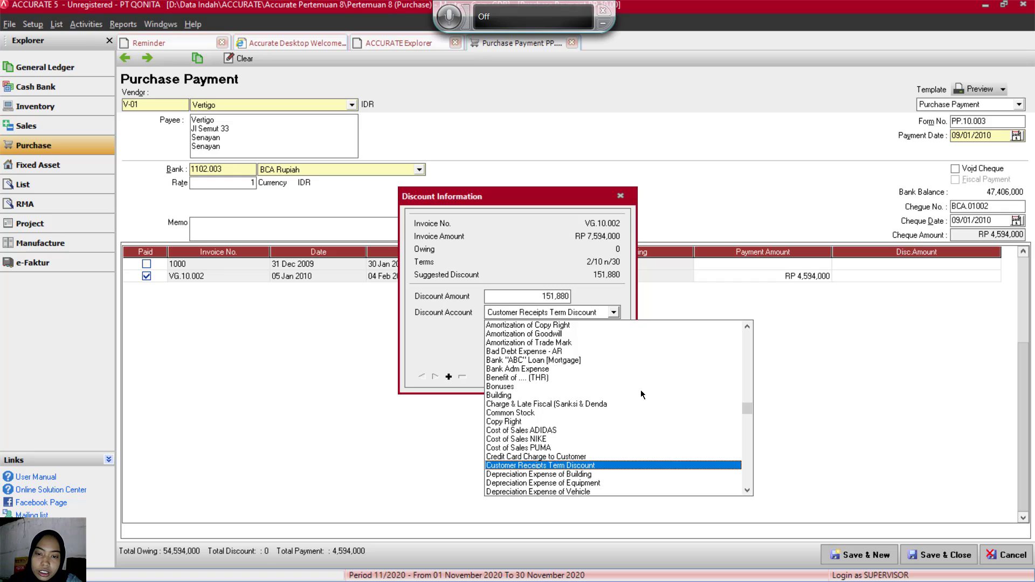
{"action": "left_click", "coordinate": [562, 466]}
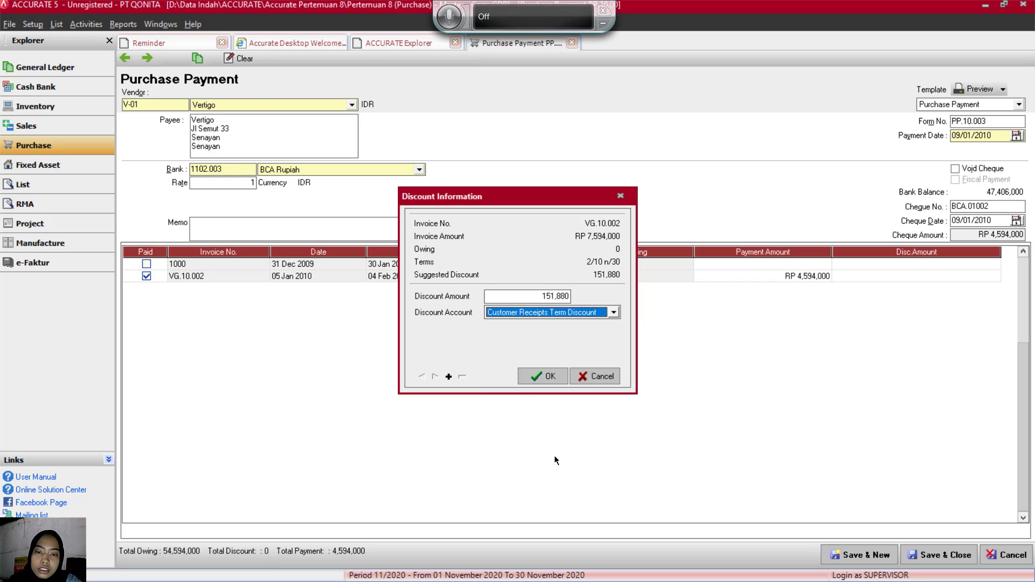
{"action": "left_click", "coordinate": [546, 376]}
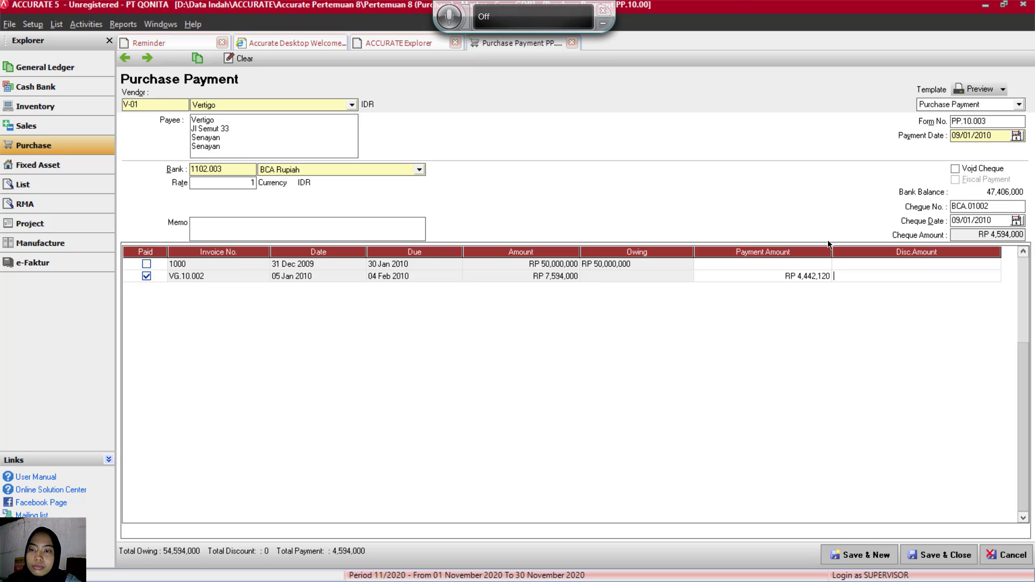
Step: Enter the memo "T11. Membayar utang kepada vertigo" on the Vertigo payment, then save and close the form
{"action": "left_click", "coordinate": [728, 265]}
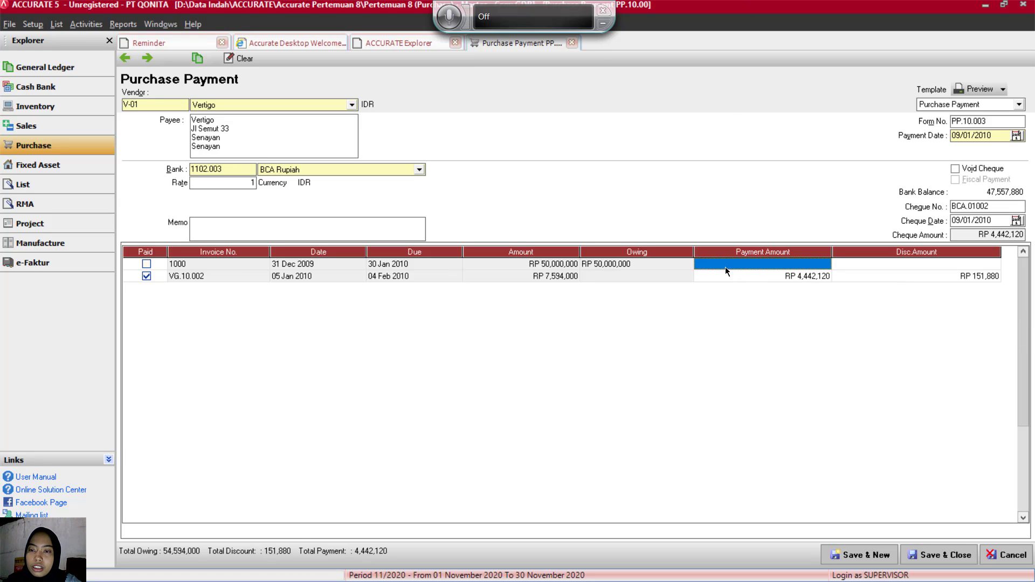
{"action": "left_click", "coordinate": [662, 279]}
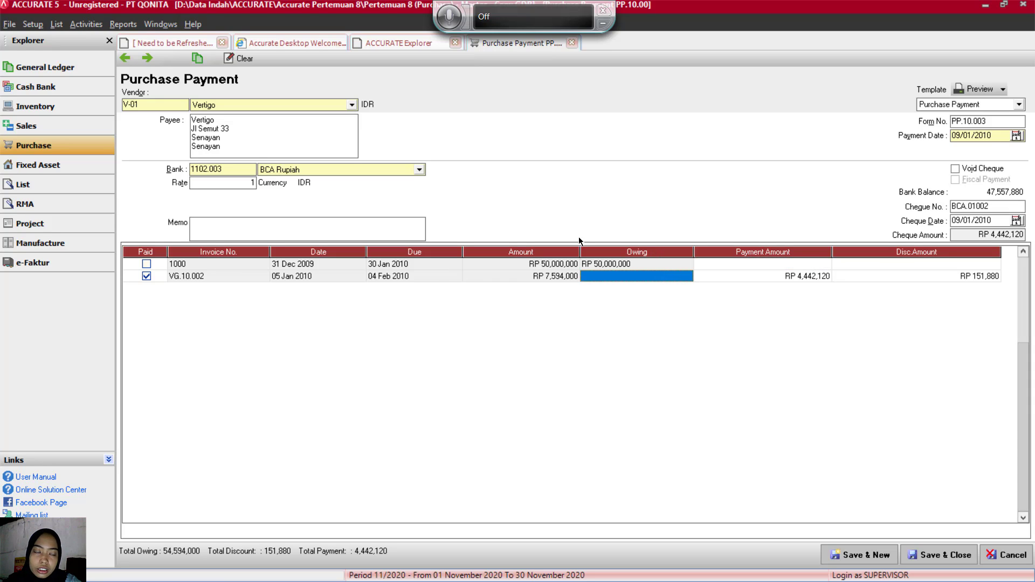
{"action": "left_click", "coordinate": [359, 226]}
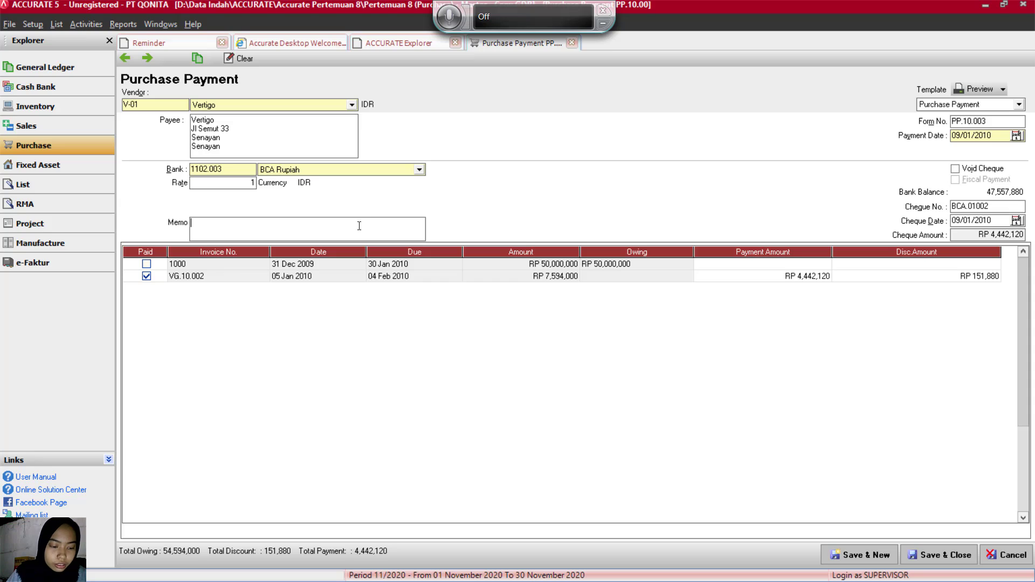
{"action": "type", "text": "T"}
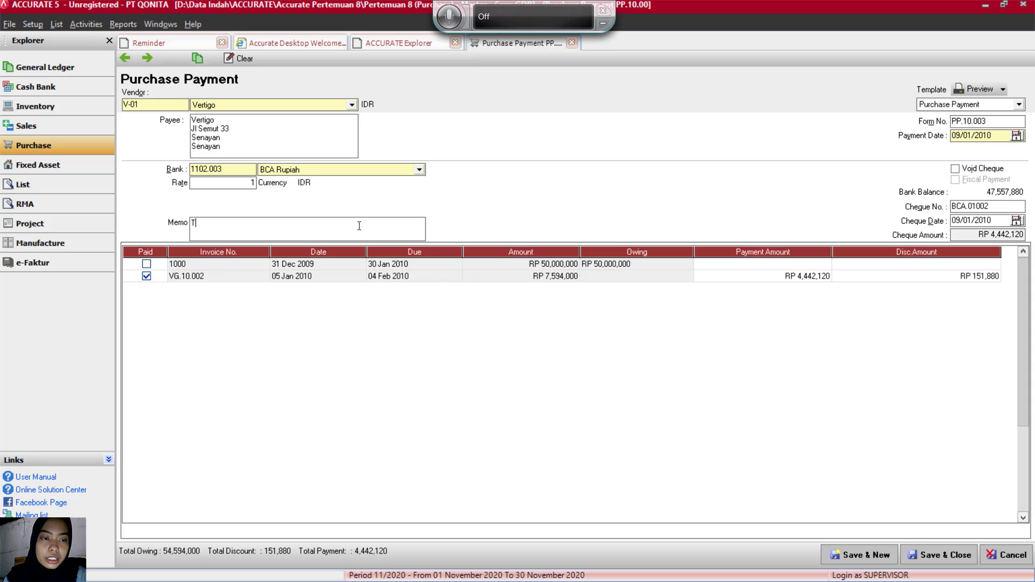
{"action": "type", "text": "11"}
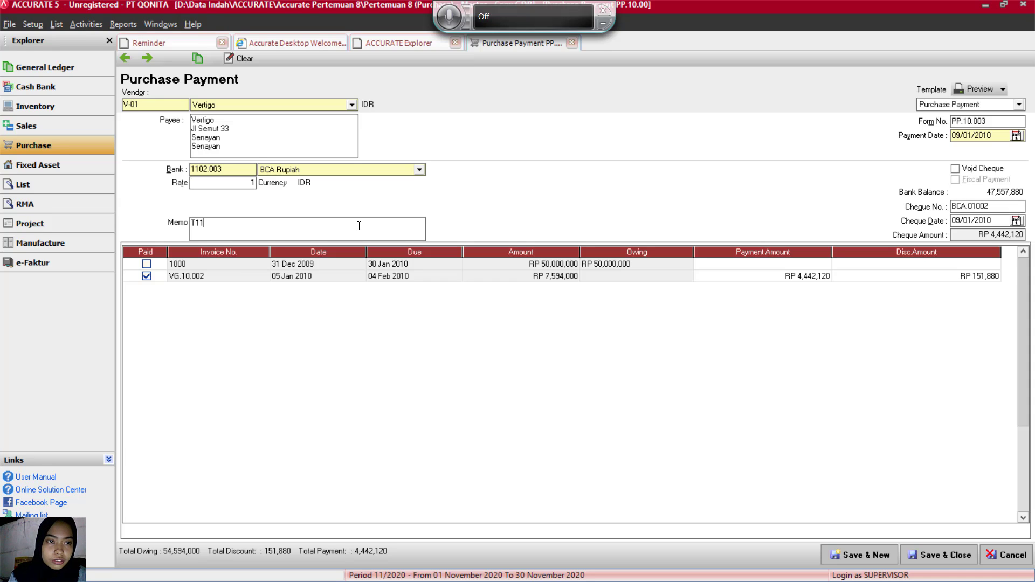
{"action": "type", "text": "."}
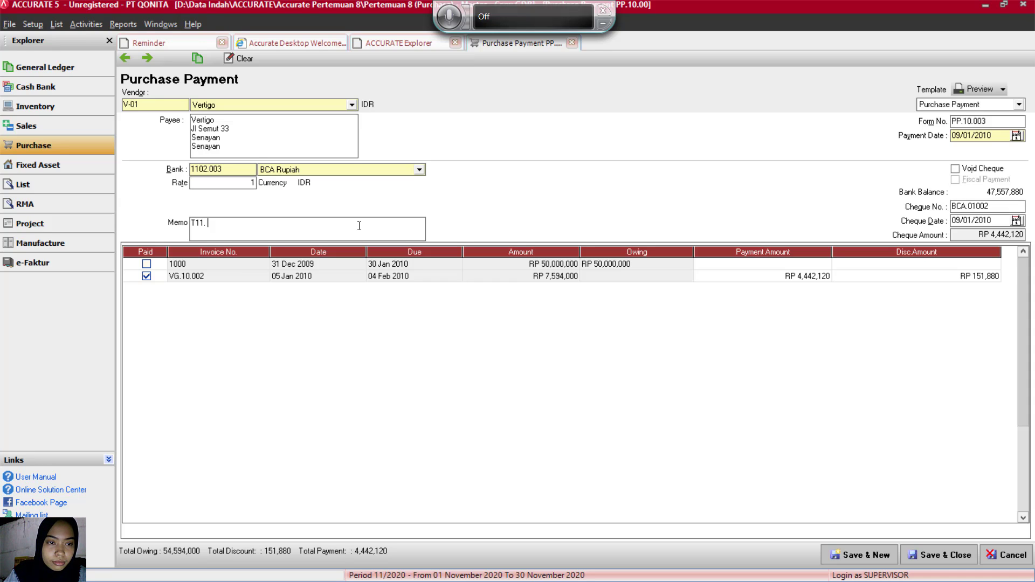
{"action": "type", "text": " Mem"}
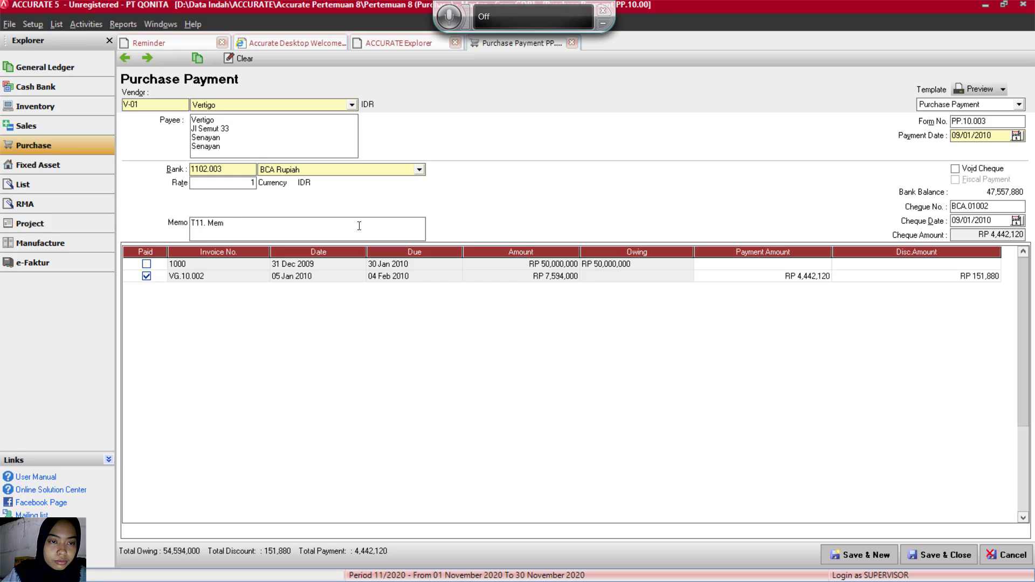
{"action": "type", "text": "bayar "}
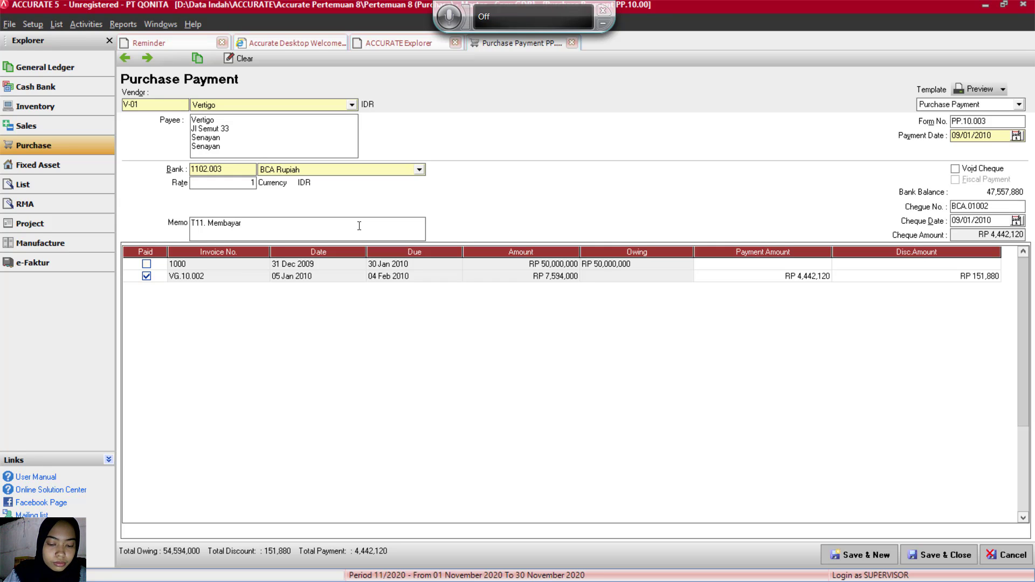
{"action": "type", "text": "utang "}
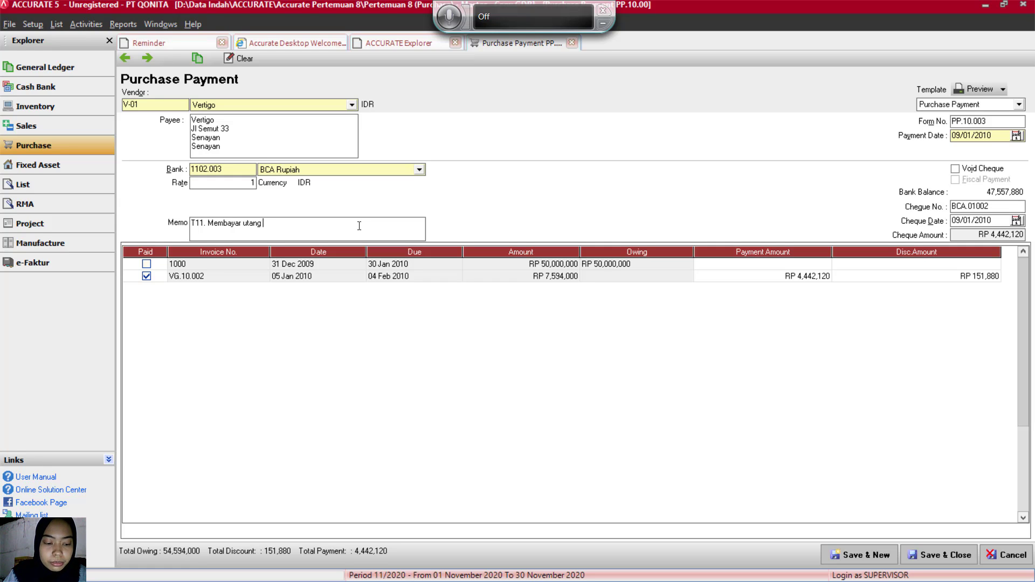
{"action": "type", "text": "kep"}
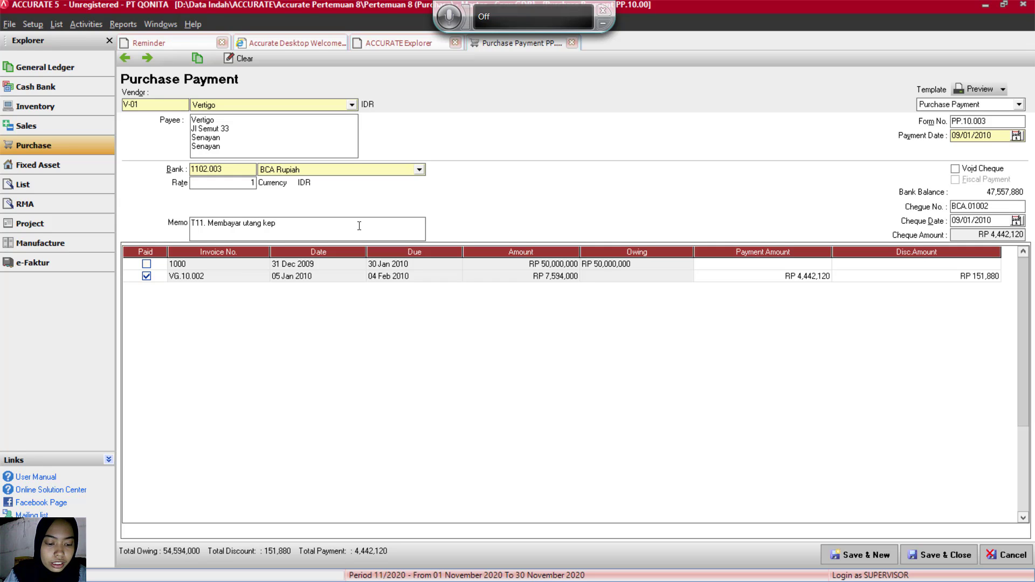
{"action": "type", "text": "a"}
{"action": "type", "text": "da "}
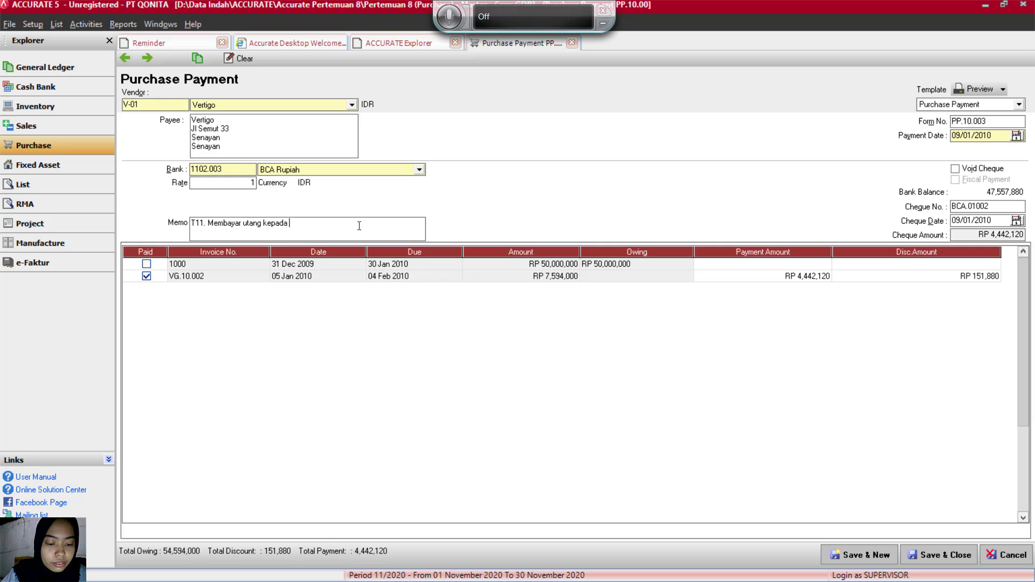
{"action": "type", "text": "verti"}
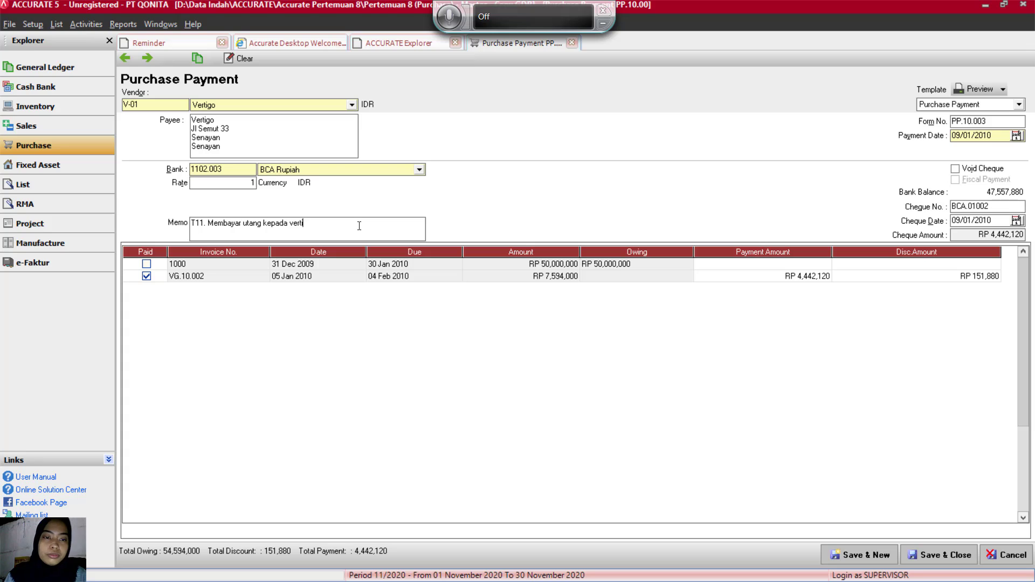
{"action": "type", "text": "go"}
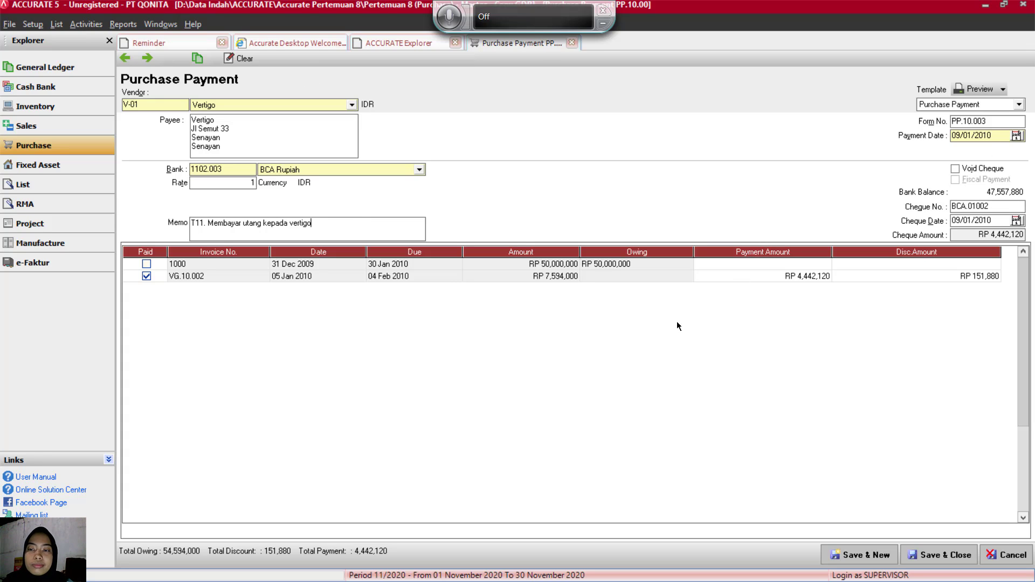
{"action": "left_click", "coordinate": [711, 265]}
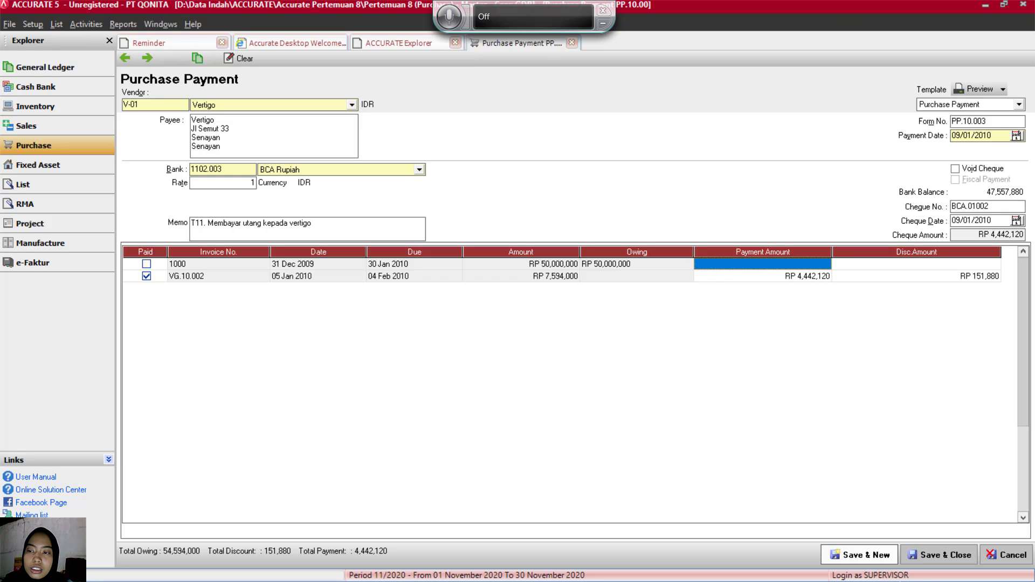
{"action": "left_click", "coordinate": [943, 561]}
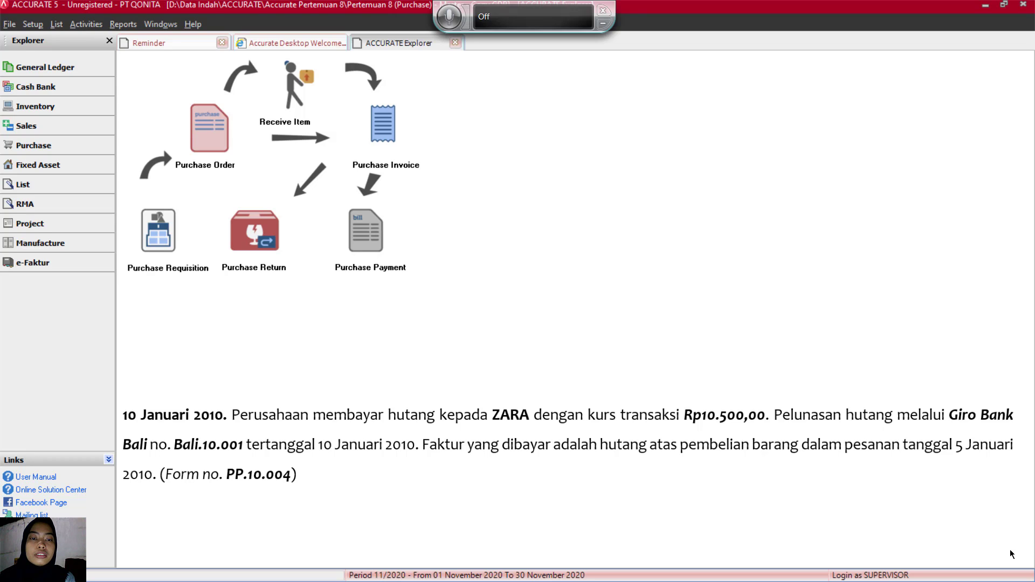
Step: Start a new purchase payment for vendor ZARA with a USD exchange rate of 10500
{"action": "left_click", "coordinate": [369, 232]}
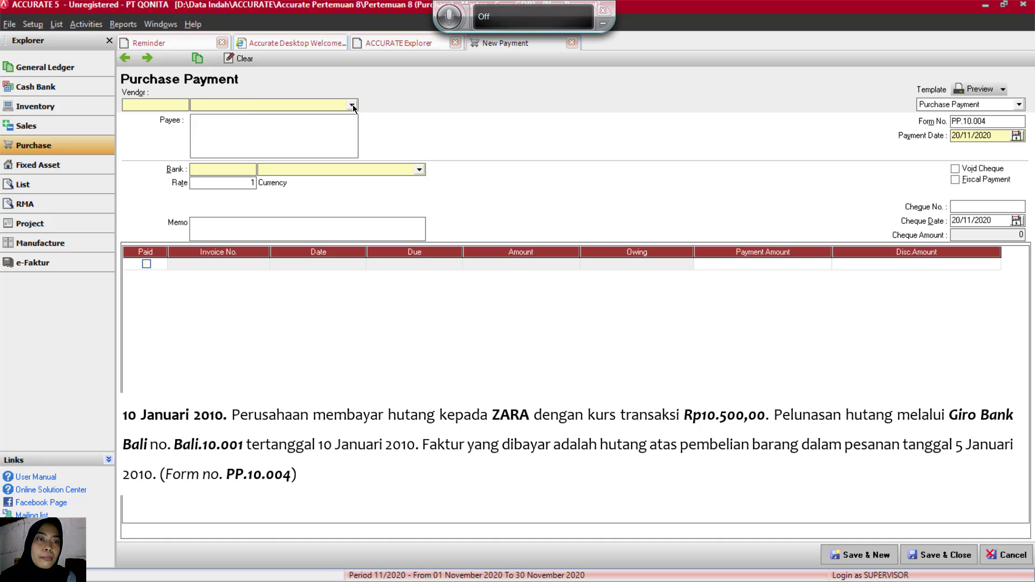
{"action": "left_click", "coordinate": [351, 106]}
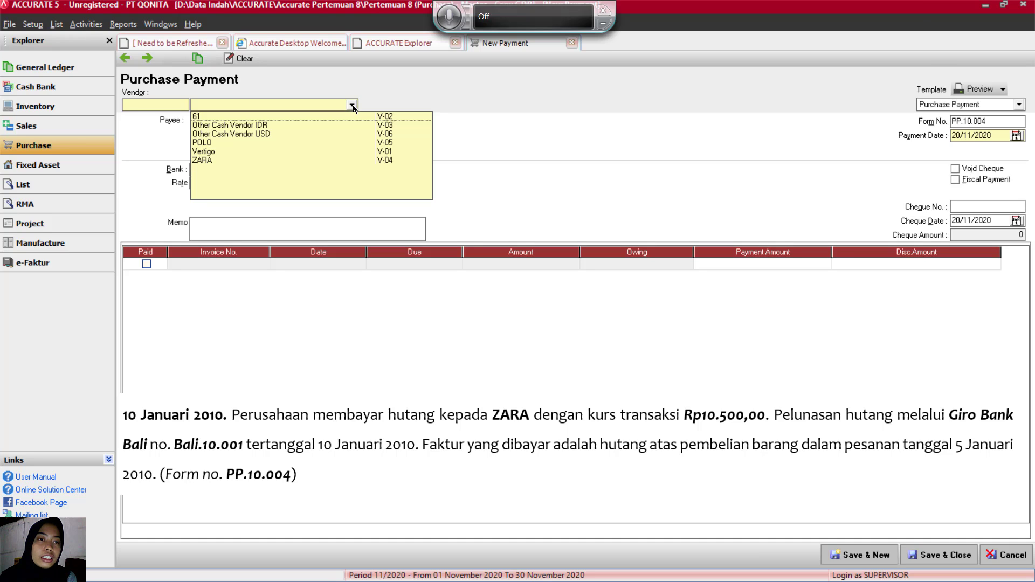
{"action": "left_click", "coordinate": [211, 161]}
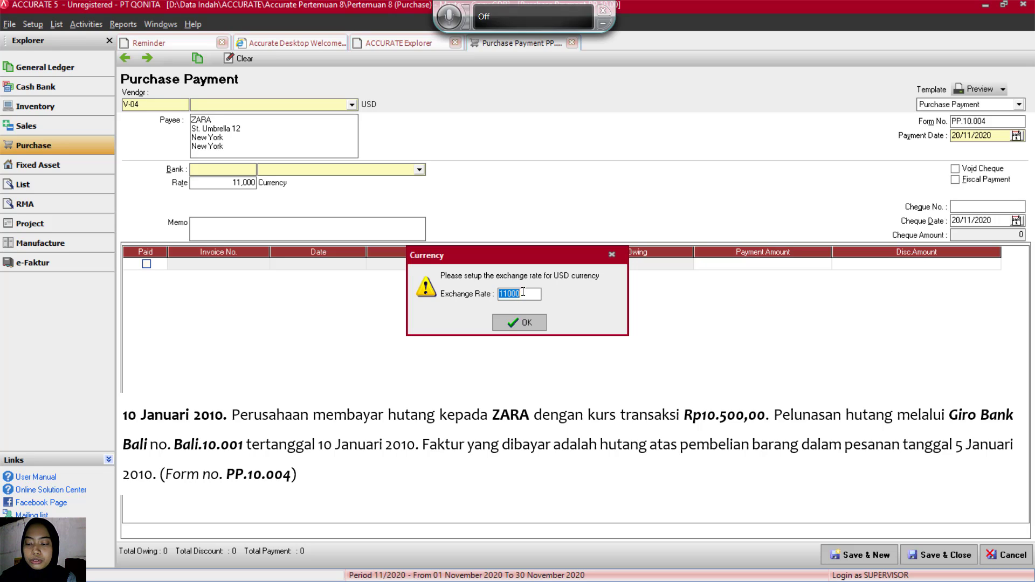
{"action": "type", "text": "1"}
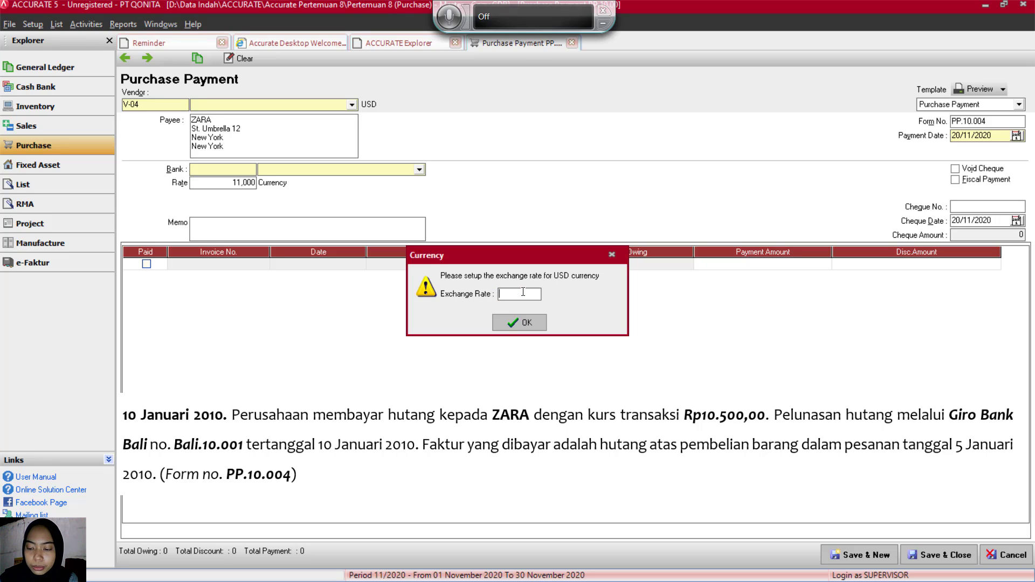
{"action": "type", "text": "5"}
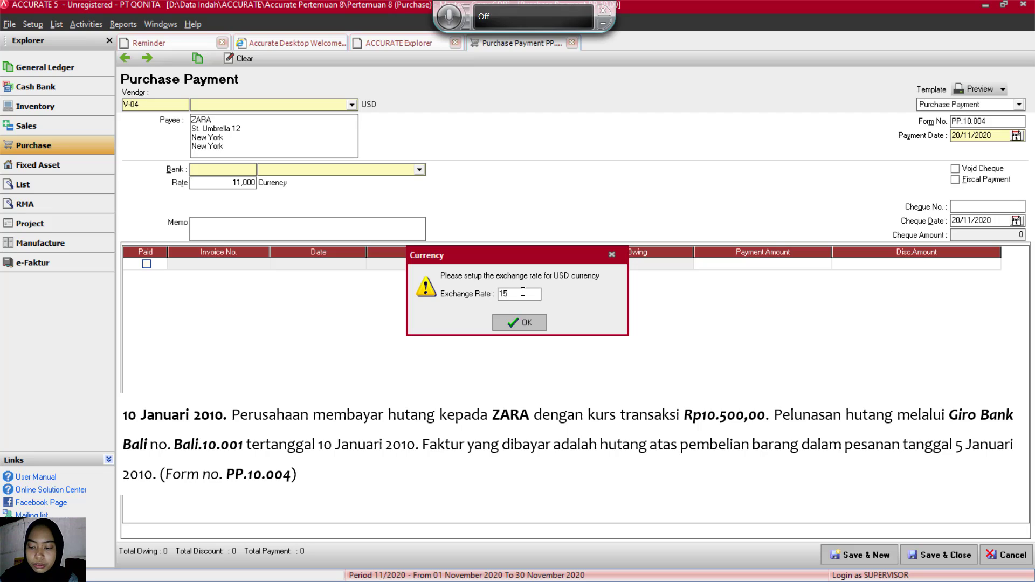
{"action": "key", "text": "BackSpace"}
{"action": "type", "text": "0500"}
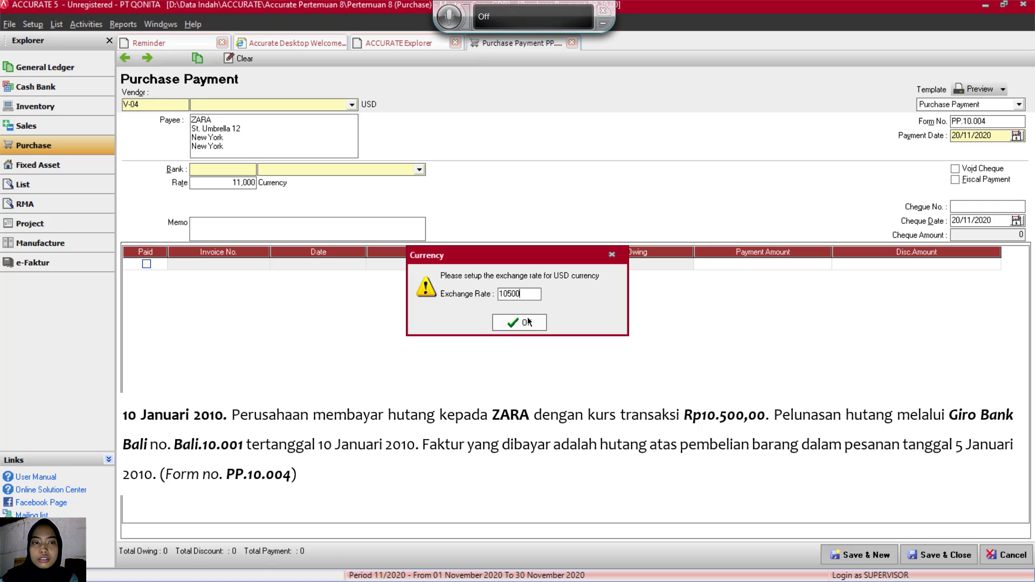
{"action": "left_click", "coordinate": [526, 323]}
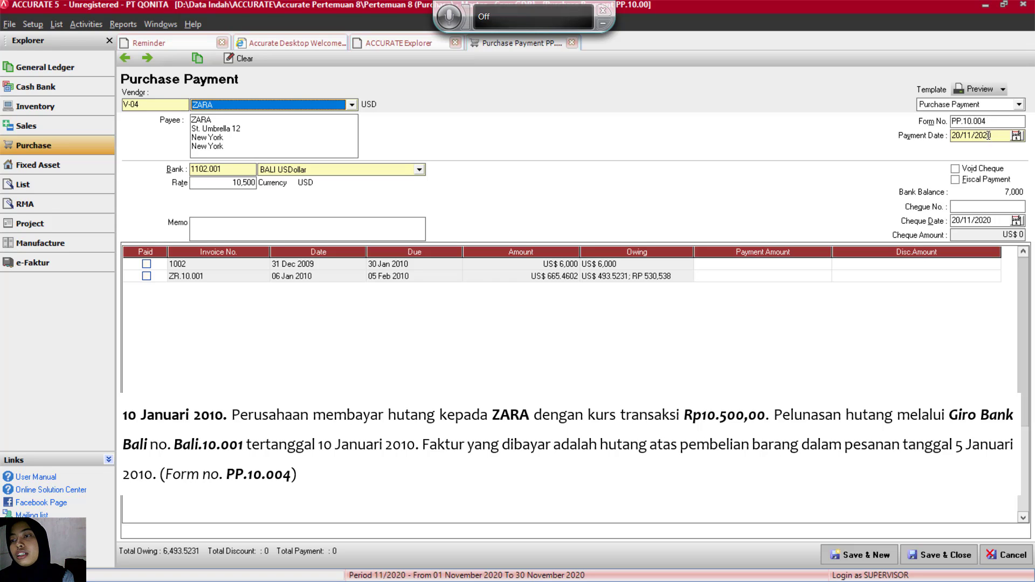
Step: Set the payment date of the ZARA payment to 10/01/2010
{"action": "left_click_drag", "start_coordinate": [991, 135], "coordinate": [941, 150]}
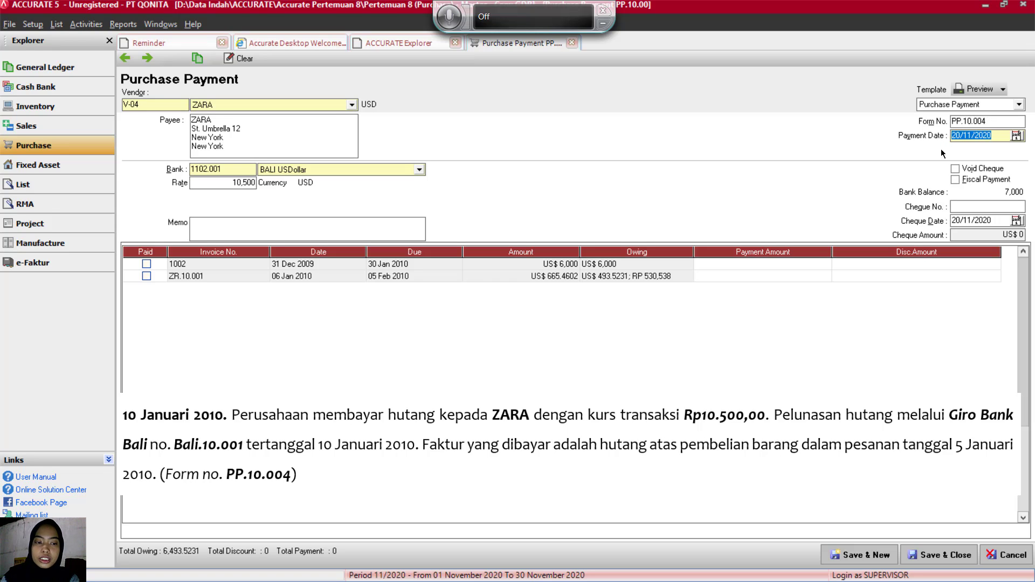
{"action": "key", "text": "BackSpace"}
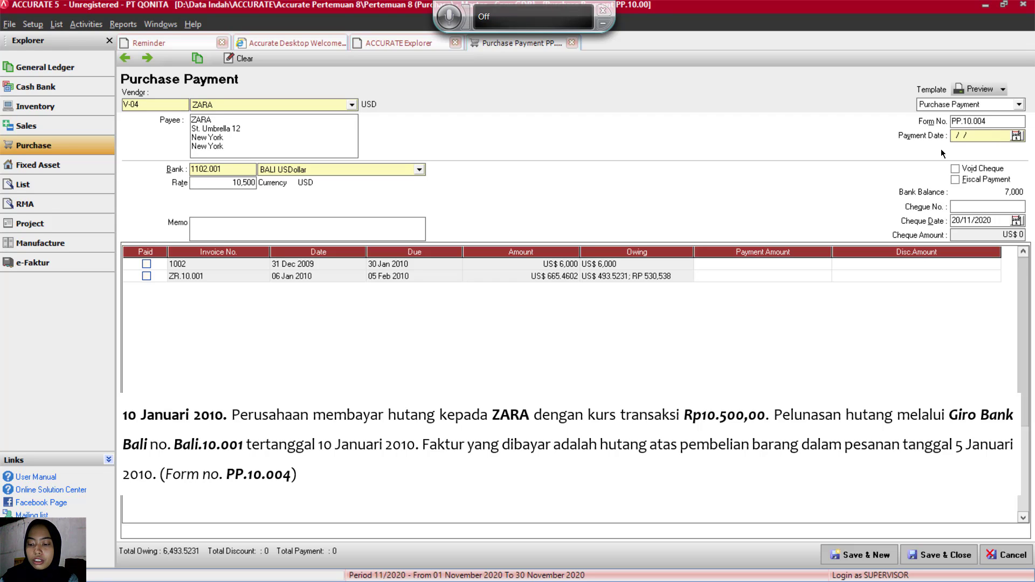
{"action": "type", "text": "10/01/2010"}
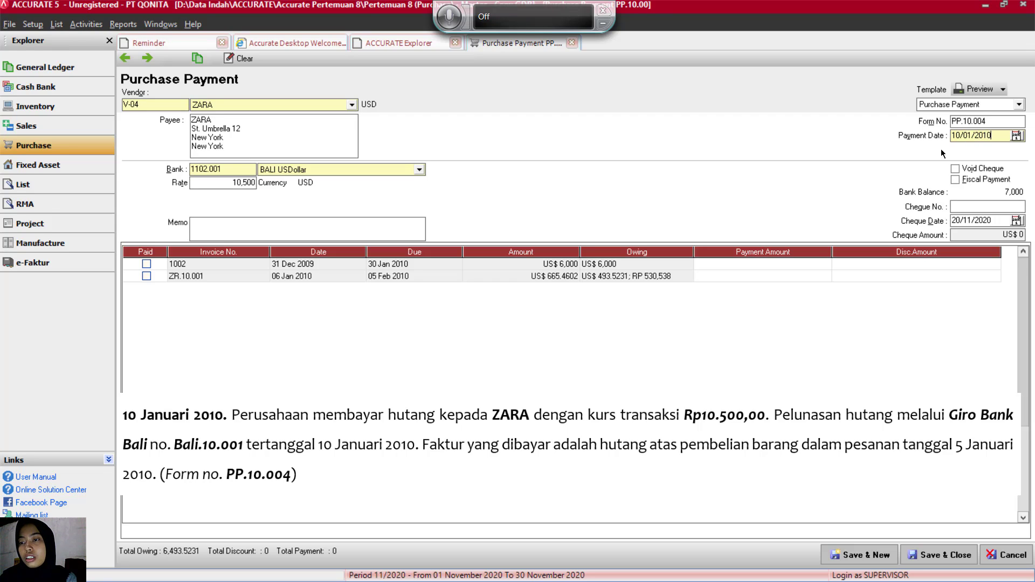
Step: Enter Bali.10.001 as the cheque number of the ZARA payment
{"action": "left_click", "coordinate": [951, 207]}
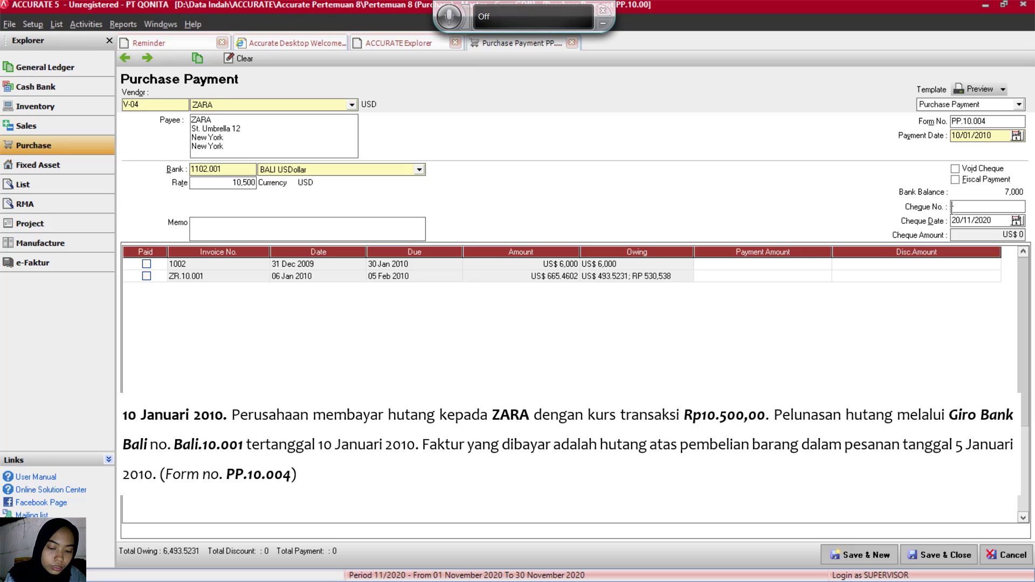
{"action": "type", "text": "Ba"}
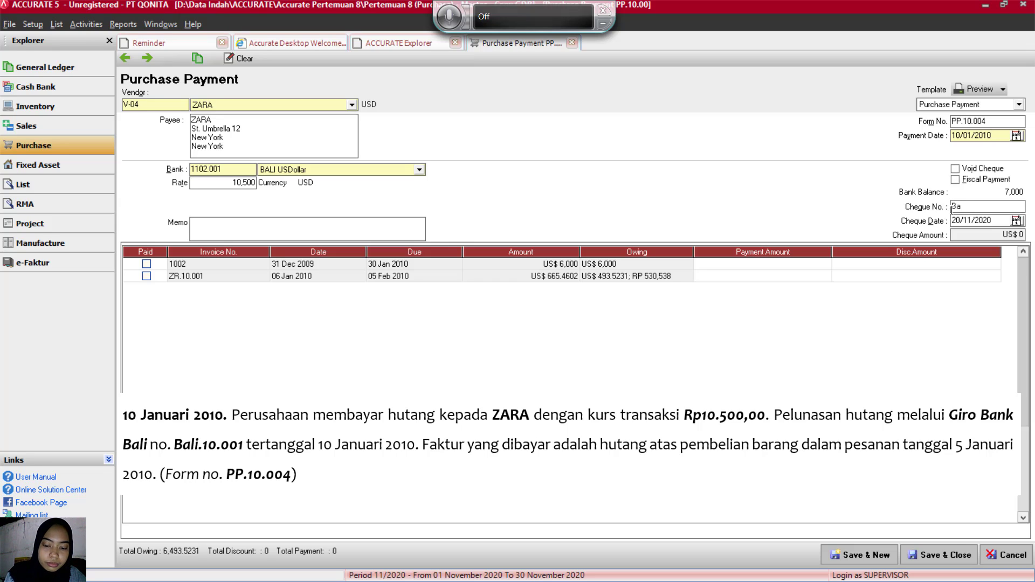
{"action": "type", "text": "li."}
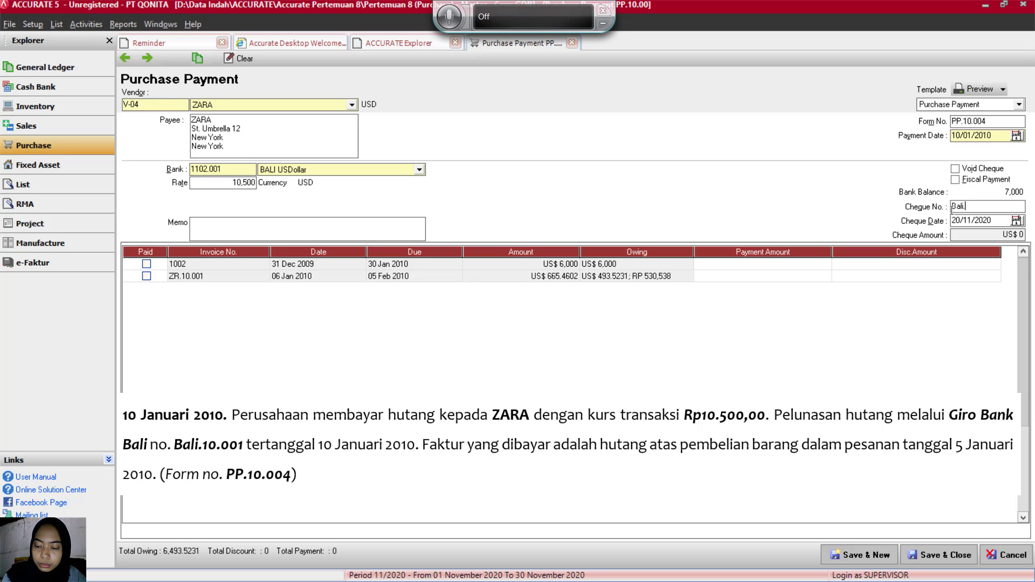
{"action": "type", "text": "10.00"}
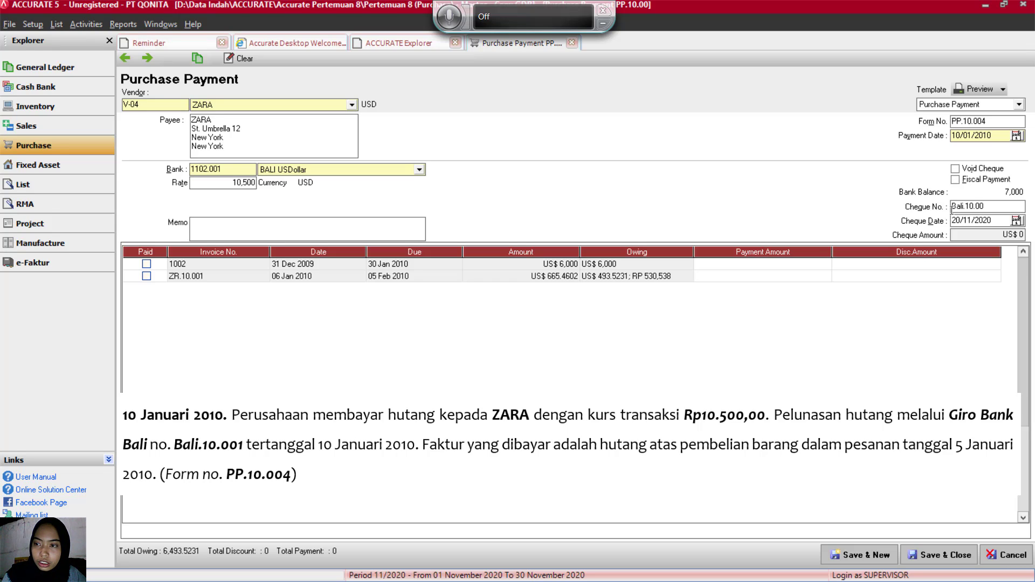
{"action": "type", "text": "1"}
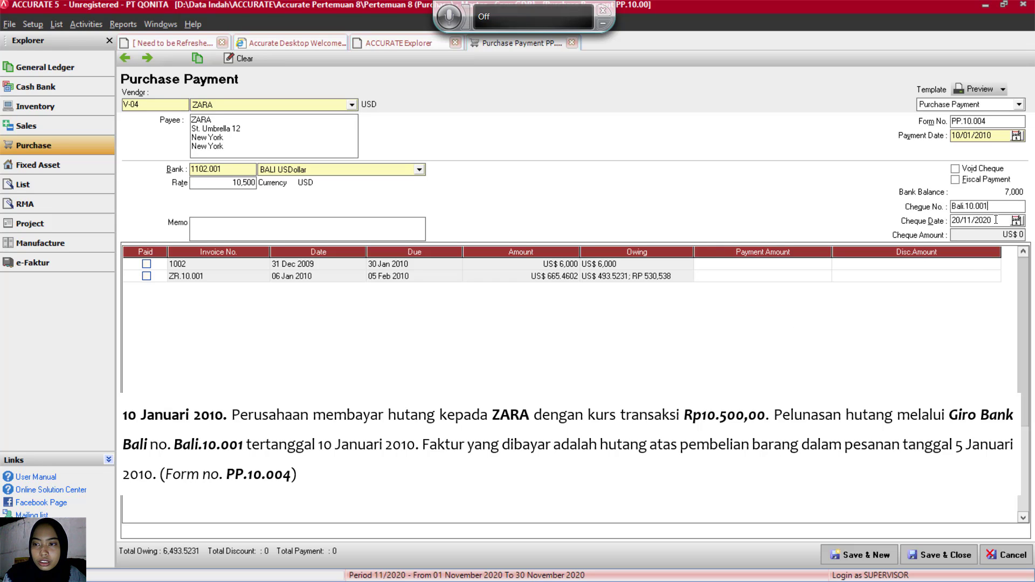
Step: Set the cheque date of the ZARA payment to 10/01/2010
{"action": "left_click", "coordinate": [995, 219]}
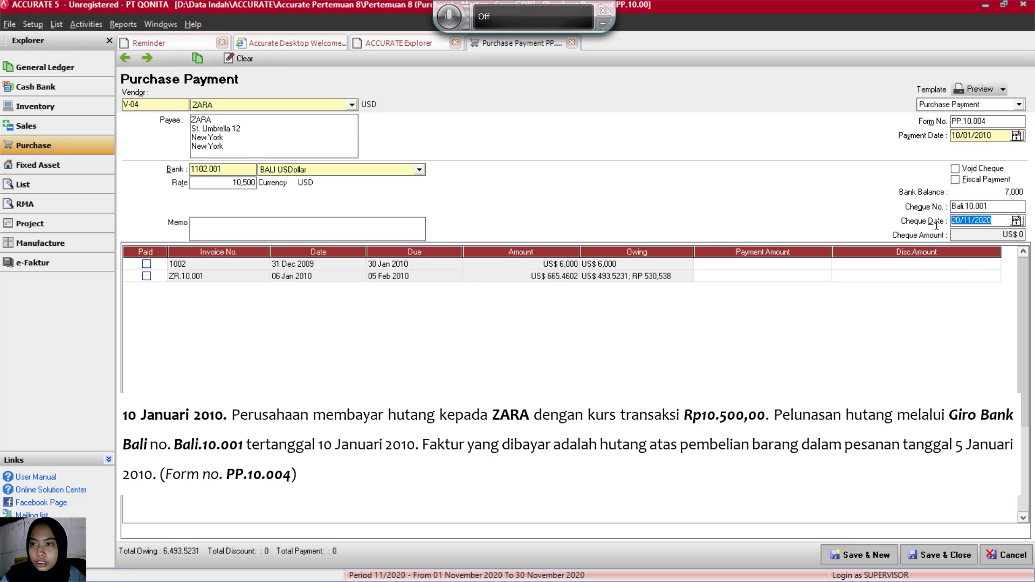
{"action": "type", "text": "10/"}
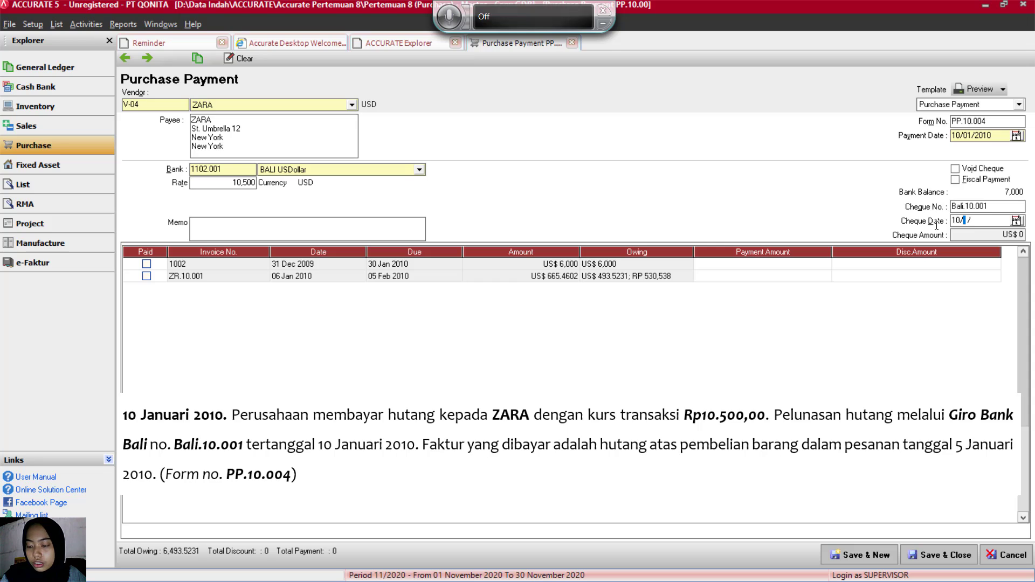
{"action": "type", "text": "01/20"}
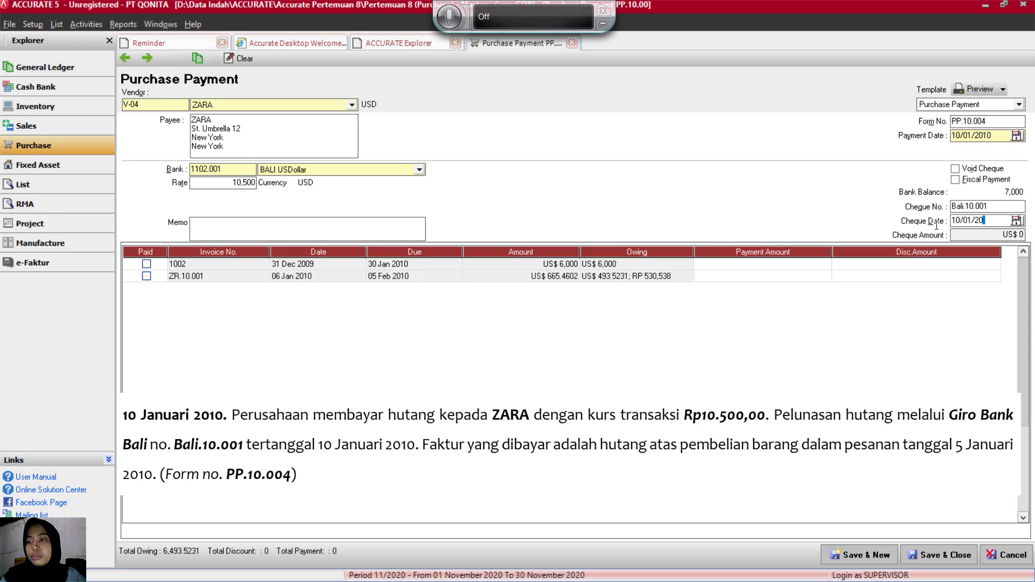
{"action": "type", "text": "10"}
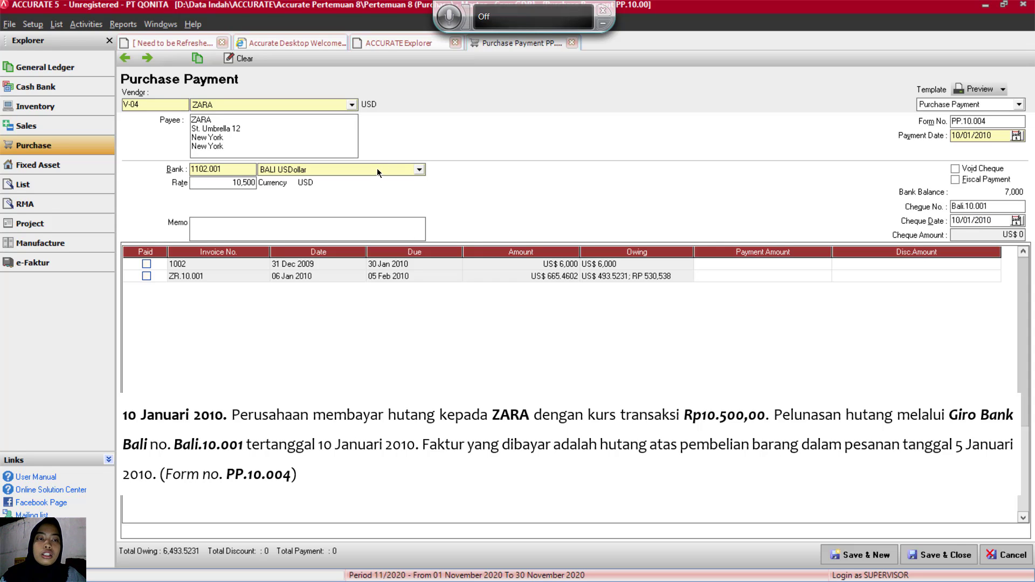
Step: Enter the memo "T12. Membayar utang kepada ZARA" on the ZARA payment PP.10.004
{"action": "left_click", "coordinate": [389, 230]}
{"action": "type", "text": "T12"}
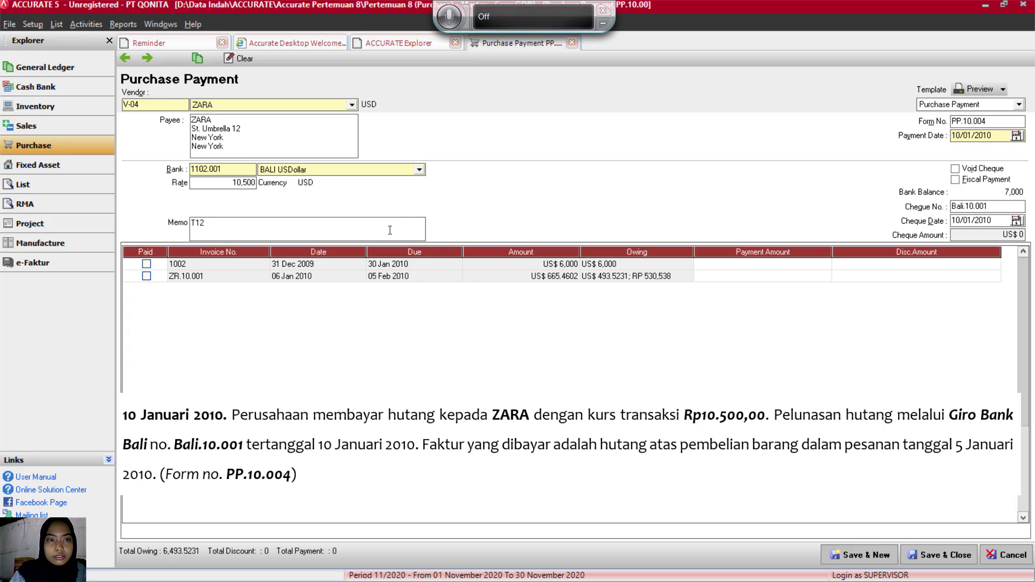
{"action": "type", "text": ". M"}
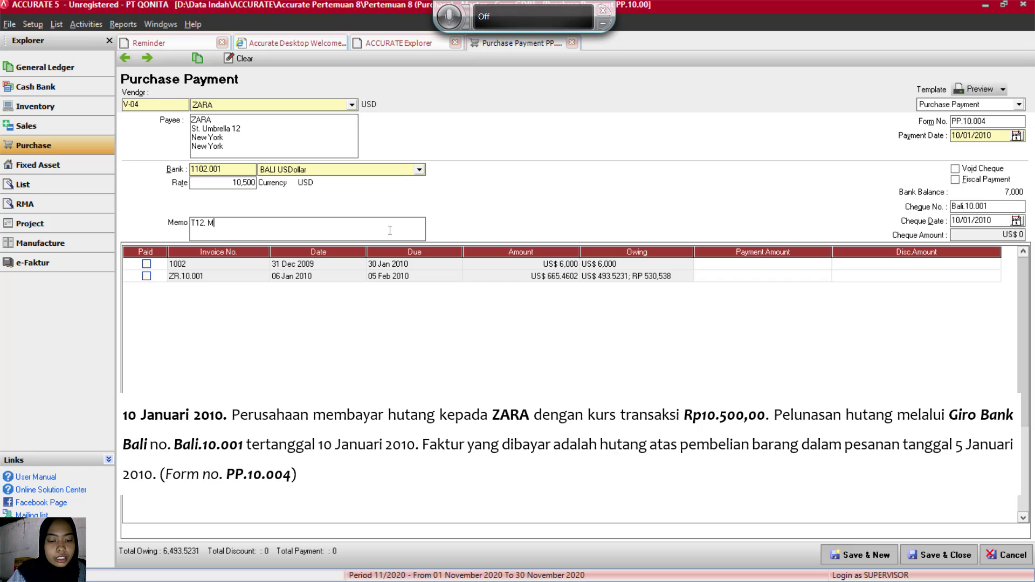
{"action": "type", "text": "embayar utang"}
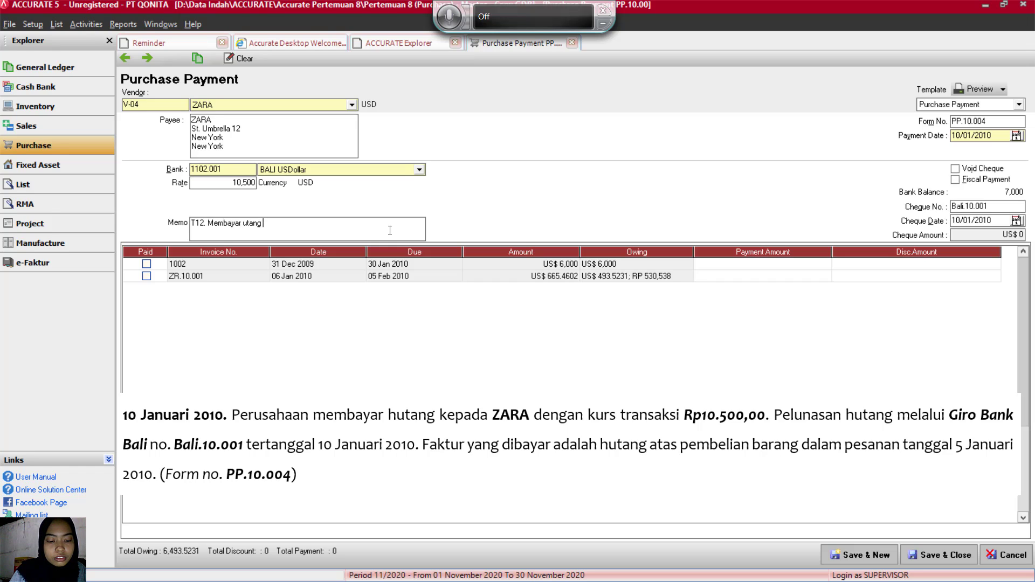
{"action": "type", "text": " kep"}
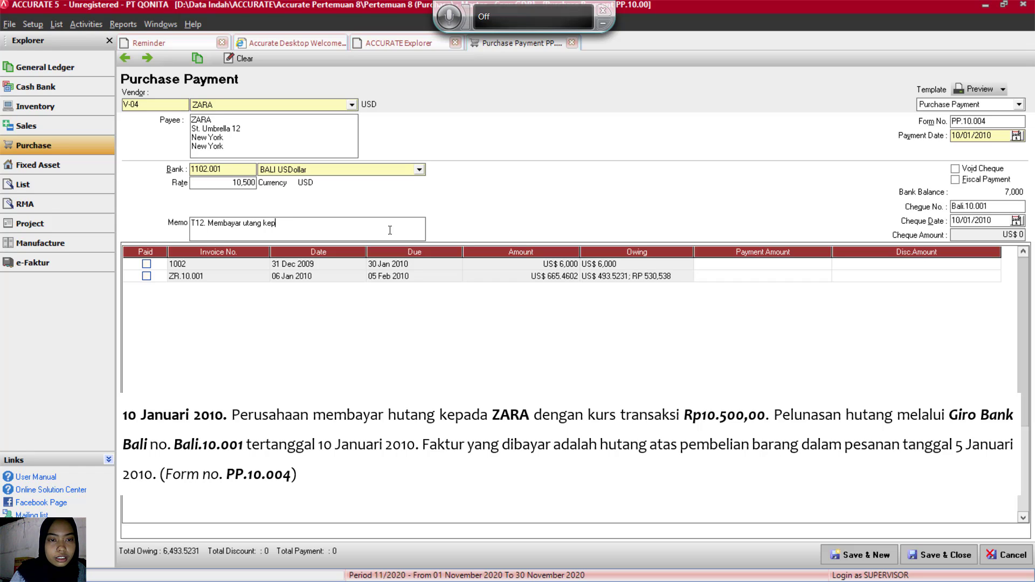
{"action": "type", "text": "da"}
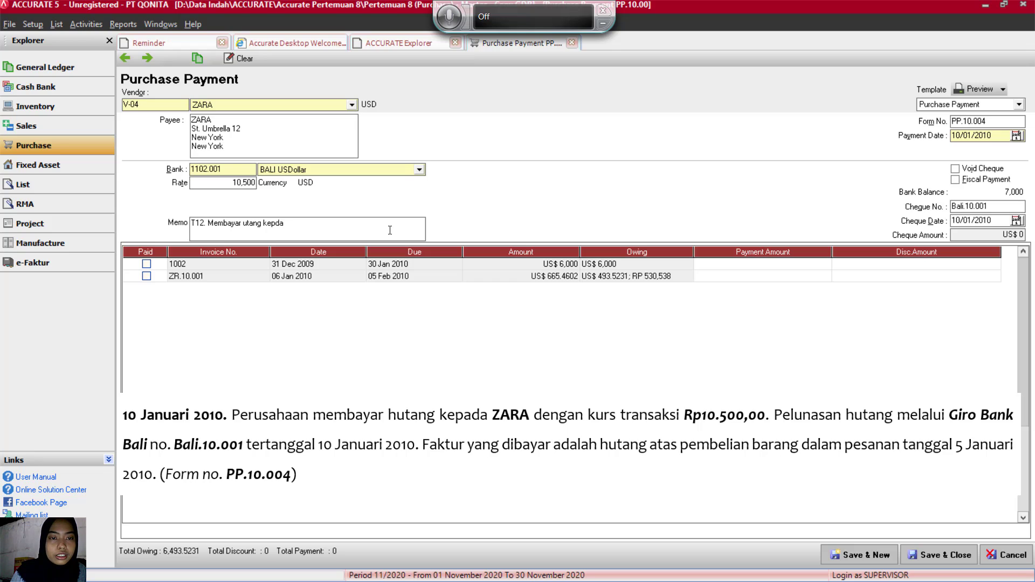
{"action": "key", "text": "Left"}
{"action": "key", "text": "Left"}
{"action": "type", "text": "a"}
{"action": "key", "text": "End"}
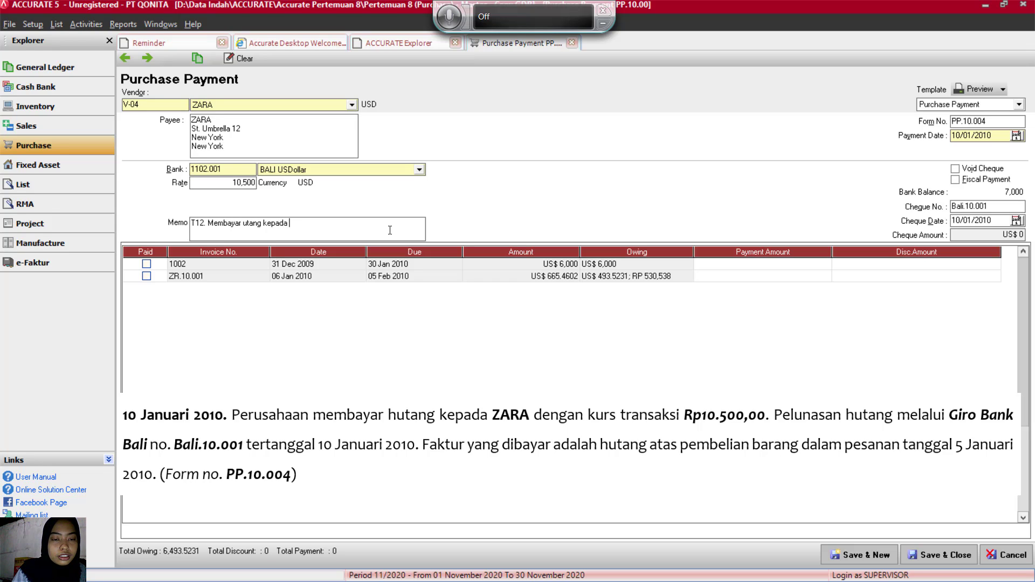
{"action": "type", "text": "ZARA"}
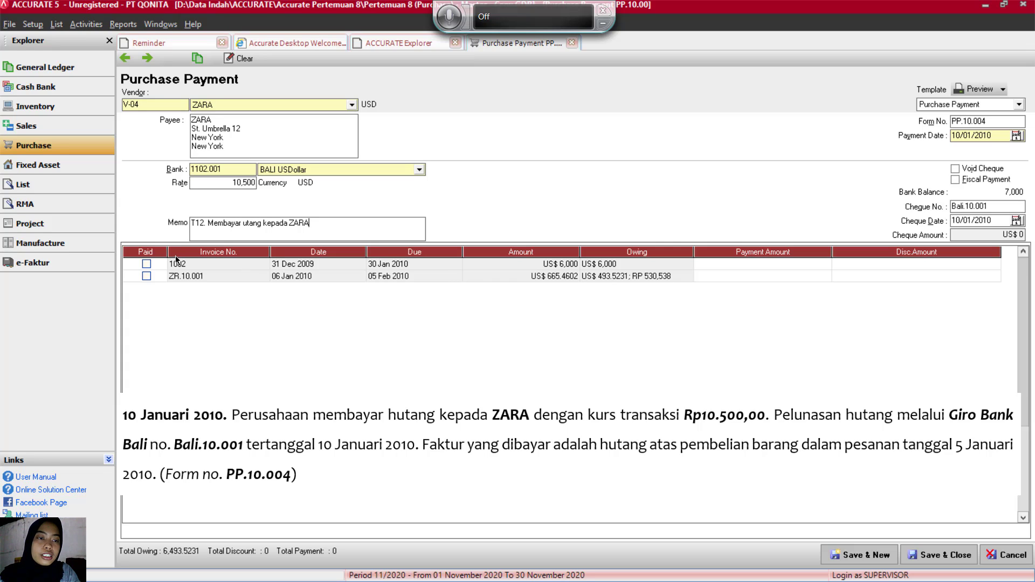
Step: Mark invoice ZR.10.001 as paid in payment PP.10.004, then save and close the payment
{"action": "left_click", "coordinate": [146, 276]}
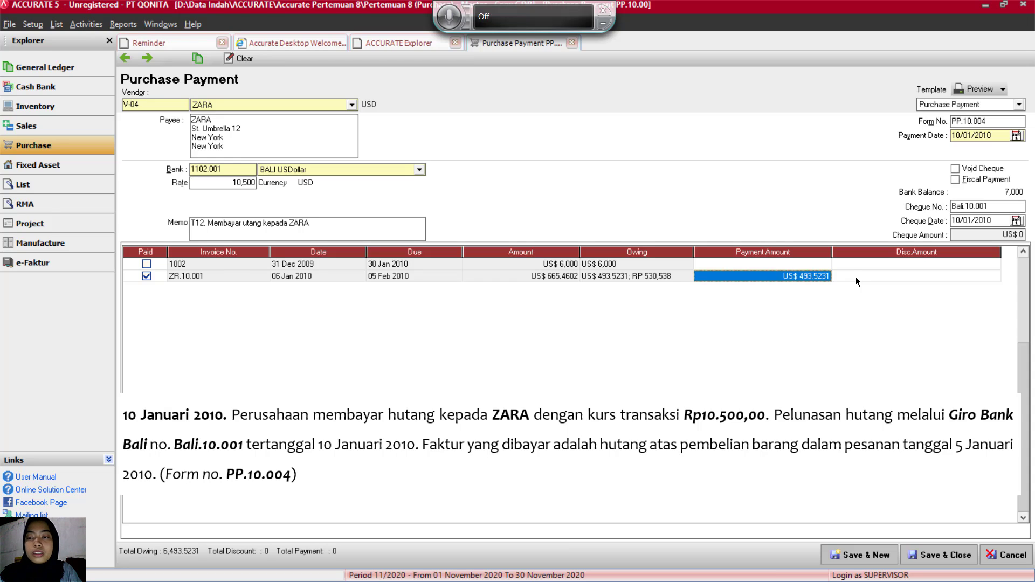
{"action": "left_click", "coordinate": [854, 280]}
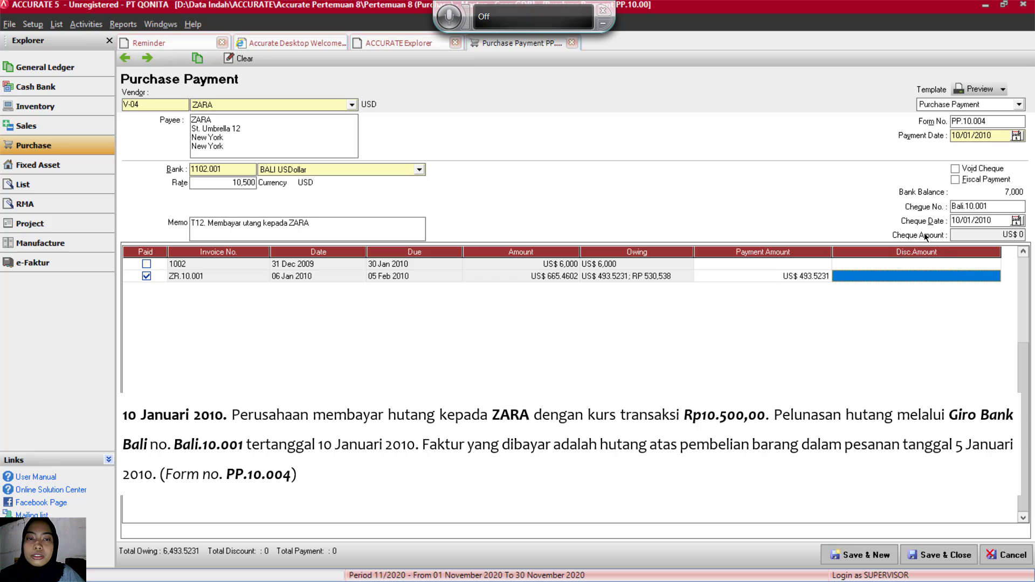
{"action": "left_click", "coordinate": [381, 231]}
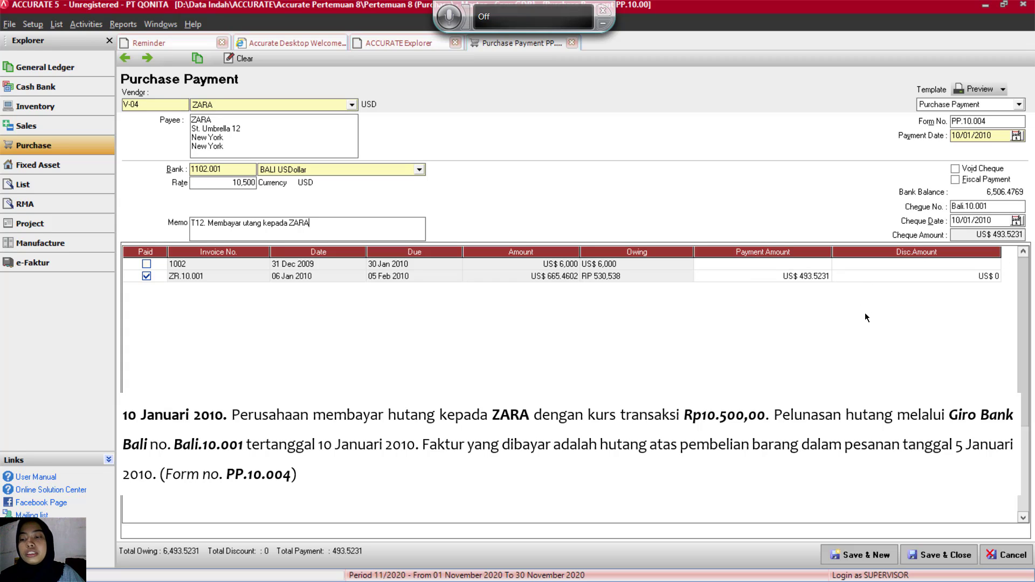
{"action": "left_click", "coordinate": [933, 563]}
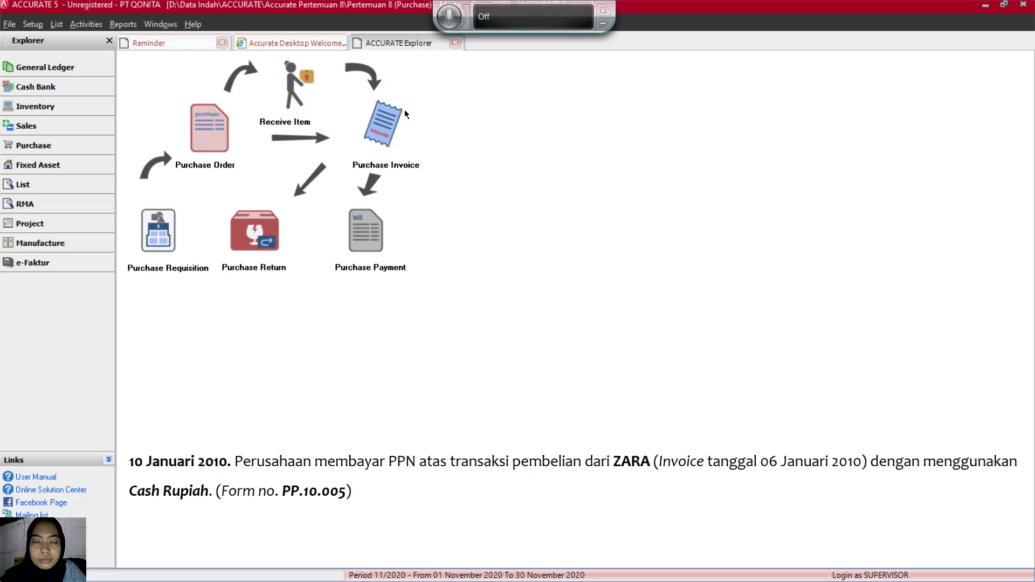
Step: Start a new purchase payment for vendor ZARA with a USD exchange rate of 10750
{"action": "left_click", "coordinate": [151, 253]}
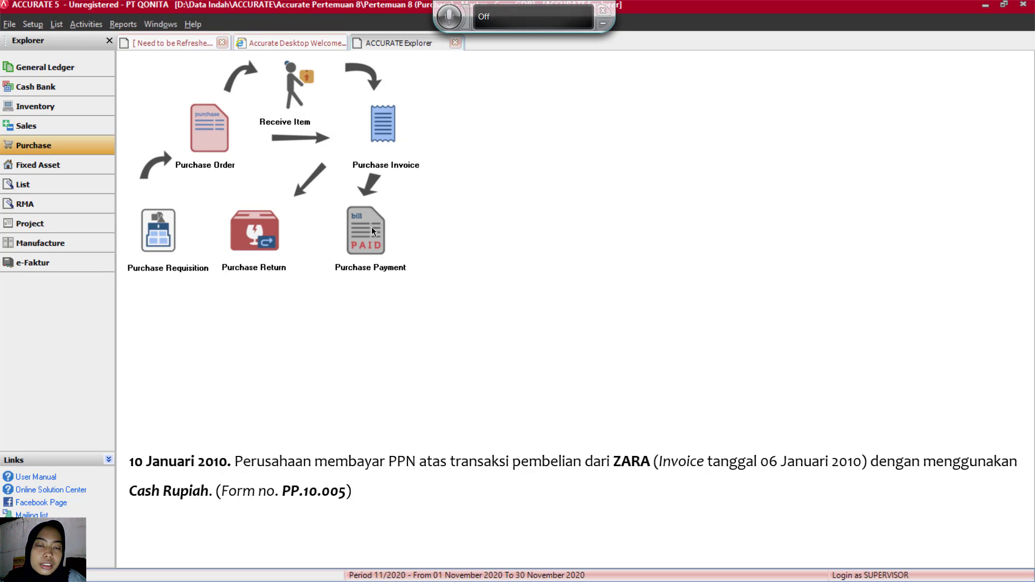
{"action": "left_click", "coordinate": [363, 263]}
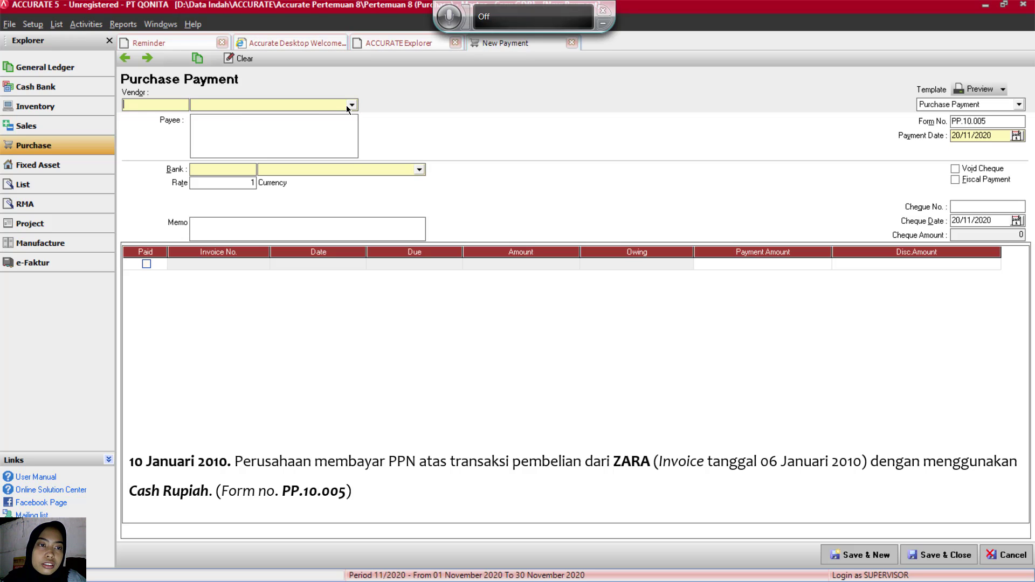
{"action": "left_click", "coordinate": [351, 105]}
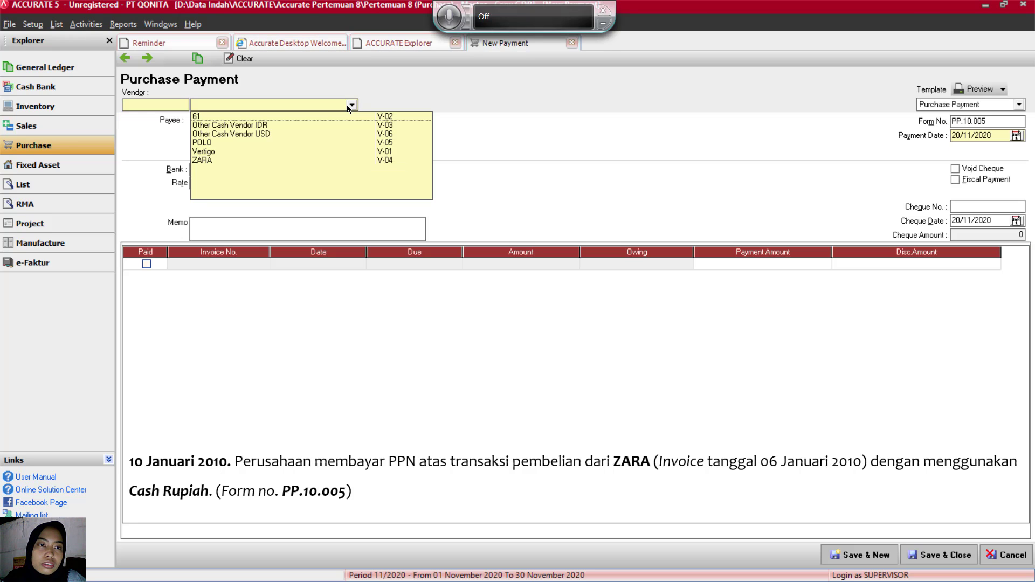
{"action": "left_click", "coordinate": [247, 162]}
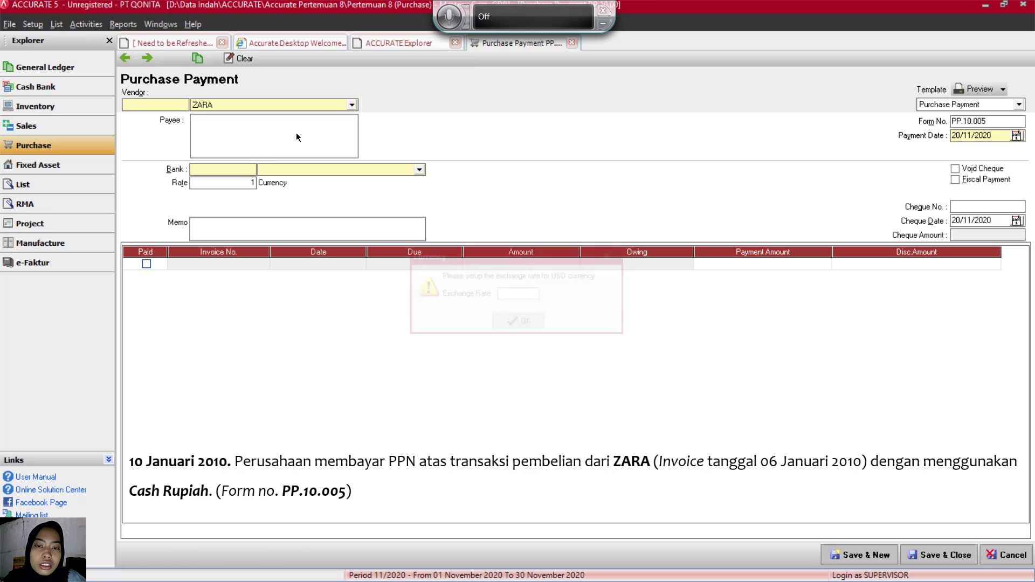
{"action": "left_click", "coordinate": [531, 298]}
{"action": "key", "text": "BackSpace"}
{"action": "key", "text": "BackSpace"}
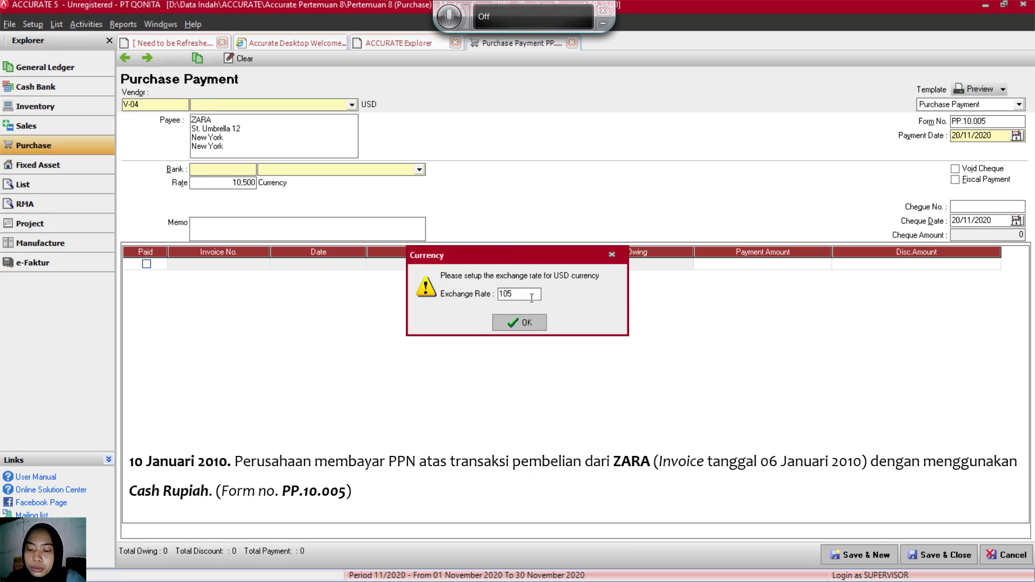
{"action": "key", "text": "BackSpace"}
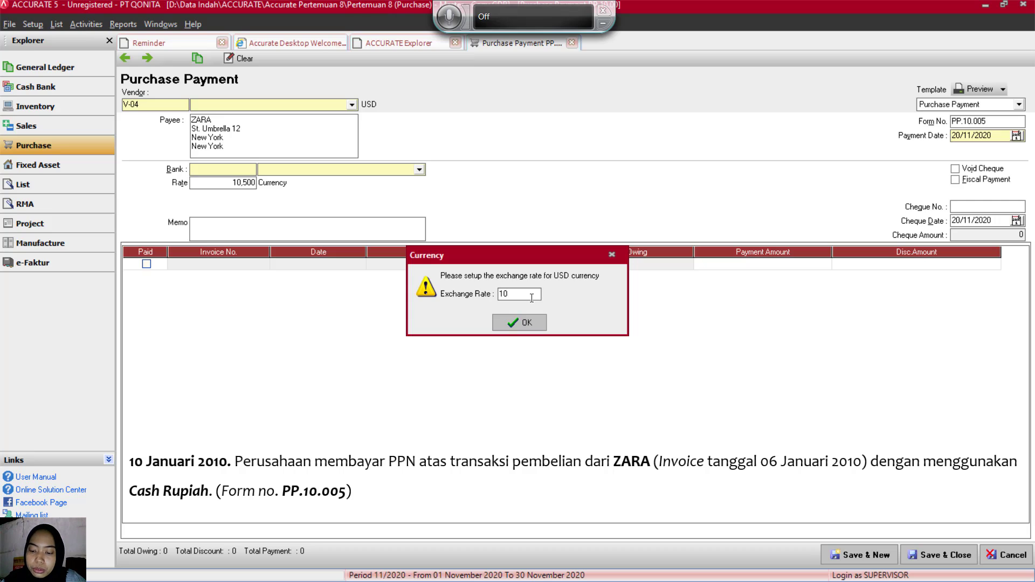
{"action": "type", "text": "750"}
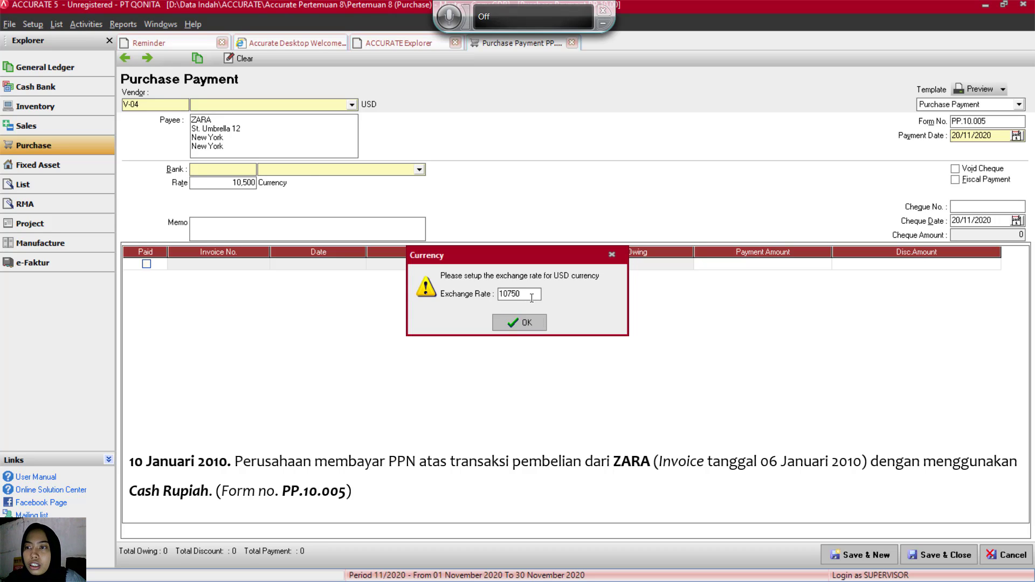
{"action": "key", "text": "Return"}
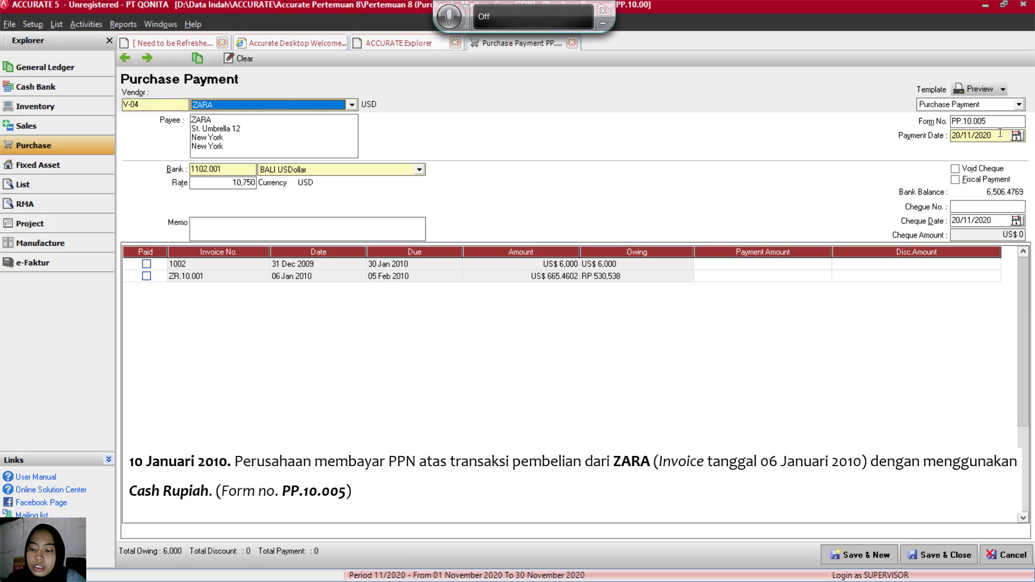
Step: Set the payment date of payment PP.10.005 to 10/01/2010
{"action": "left_click_drag", "start_coordinate": [1000, 132], "coordinate": [952, 140]}
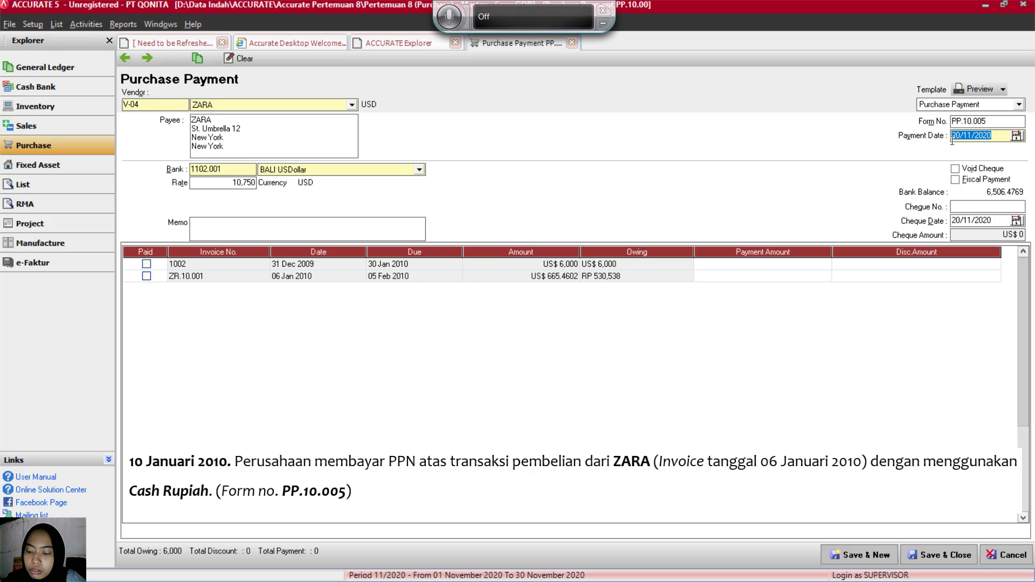
{"action": "type", "text": "10/01/500"}
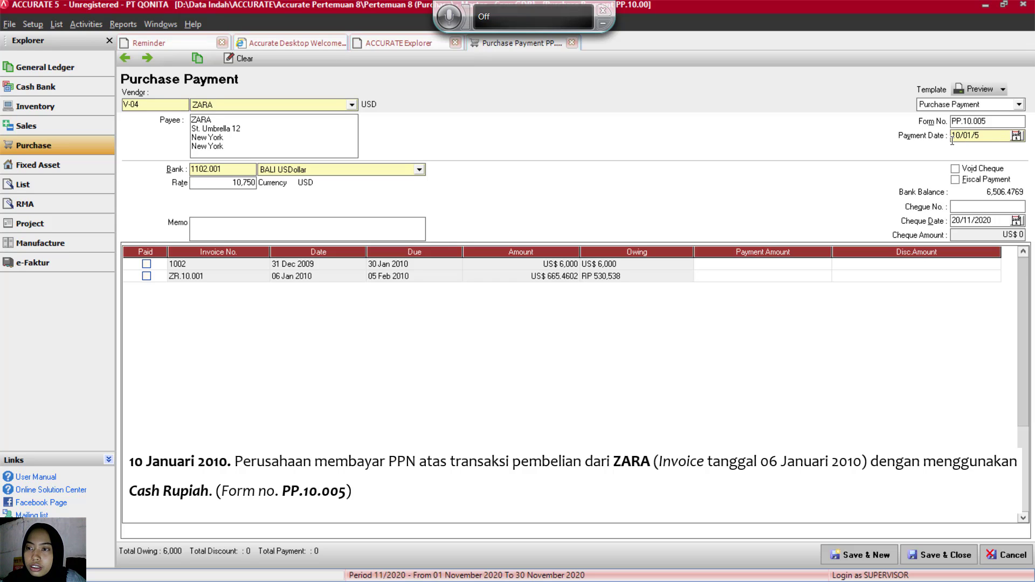
{"action": "key", "text": "BackSpace"}
{"action": "key", "text": "BackSpace"}
{"action": "key", "text": "BackSpace"}
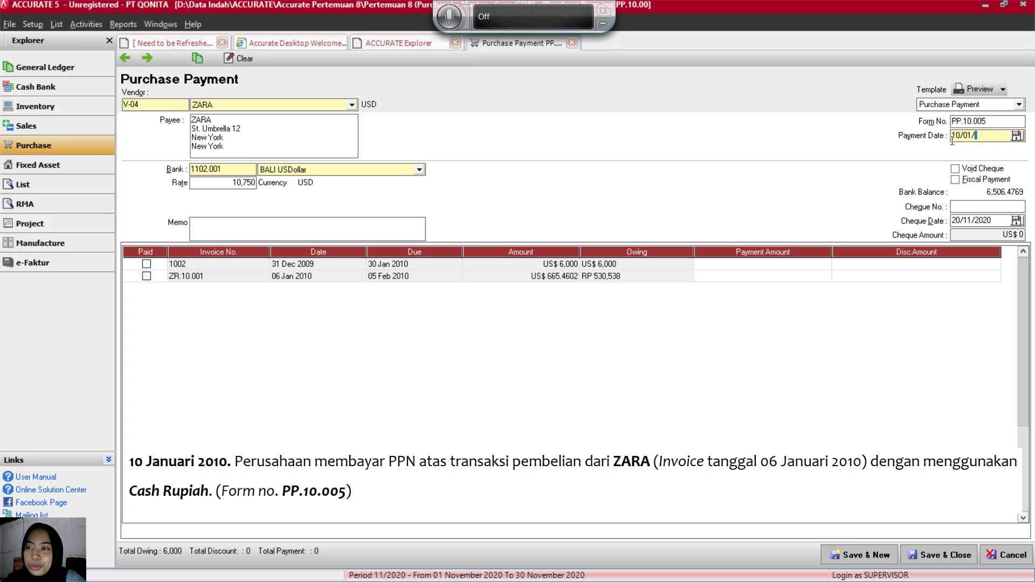
{"action": "type", "text": "2010"}
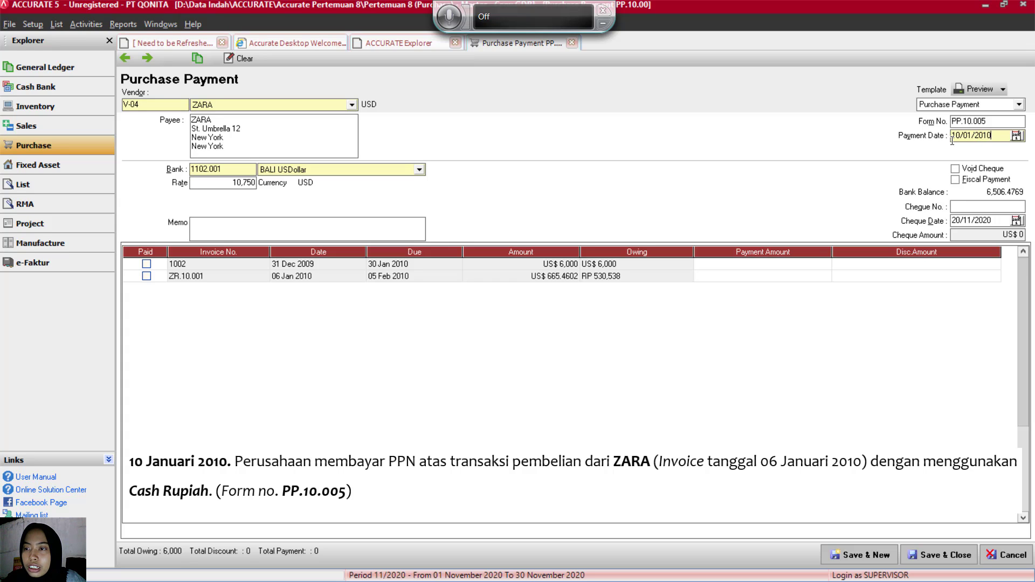
Step: Make PP.10.005 a fiscal payment and set its cheque date to 10/01/2010
{"action": "left_click", "coordinate": [956, 180]}
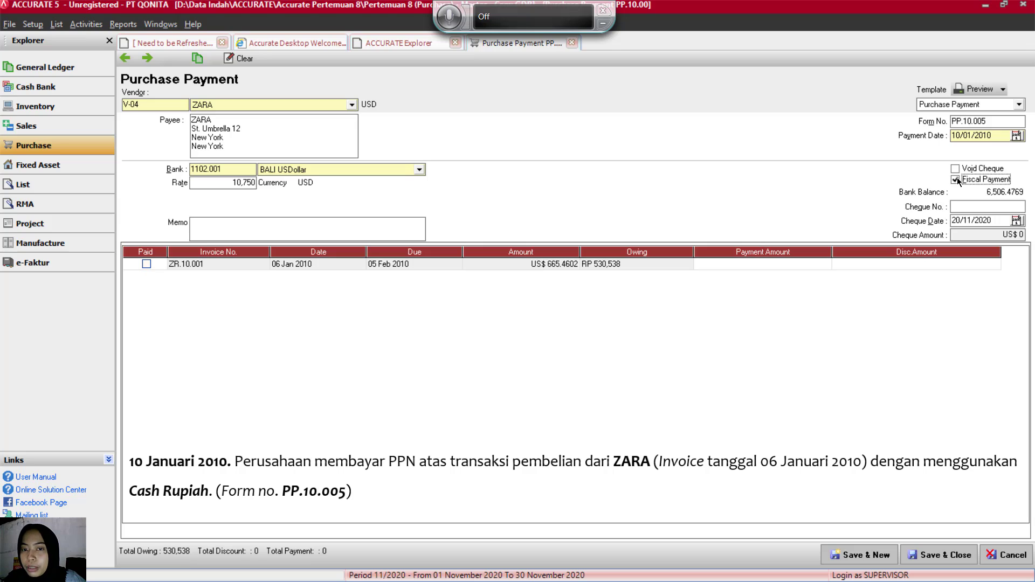
{"action": "double_click", "coordinate": [984, 220]}
{"action": "type", "text": "10/01/"}
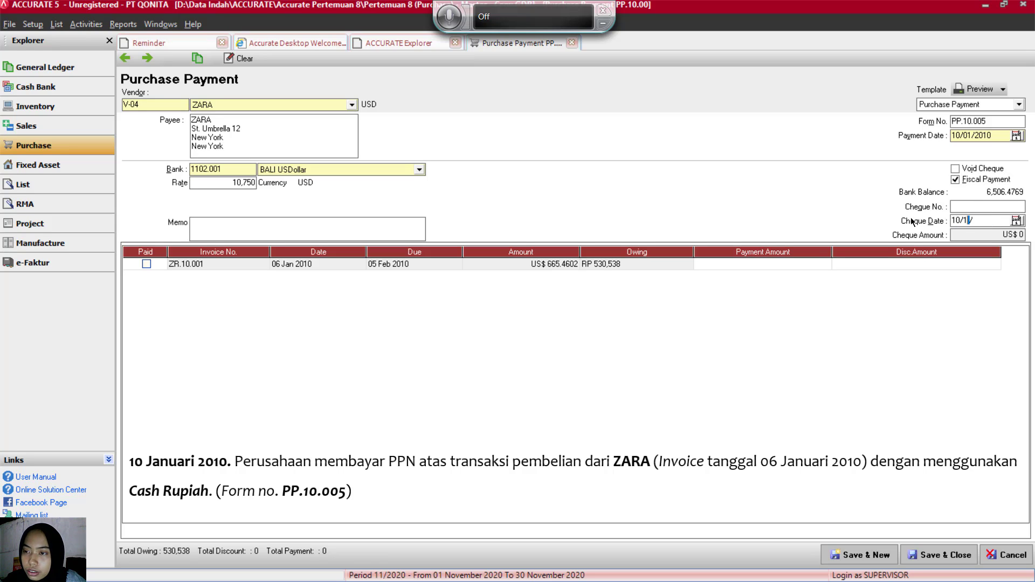
{"action": "type", "text": "2010"}
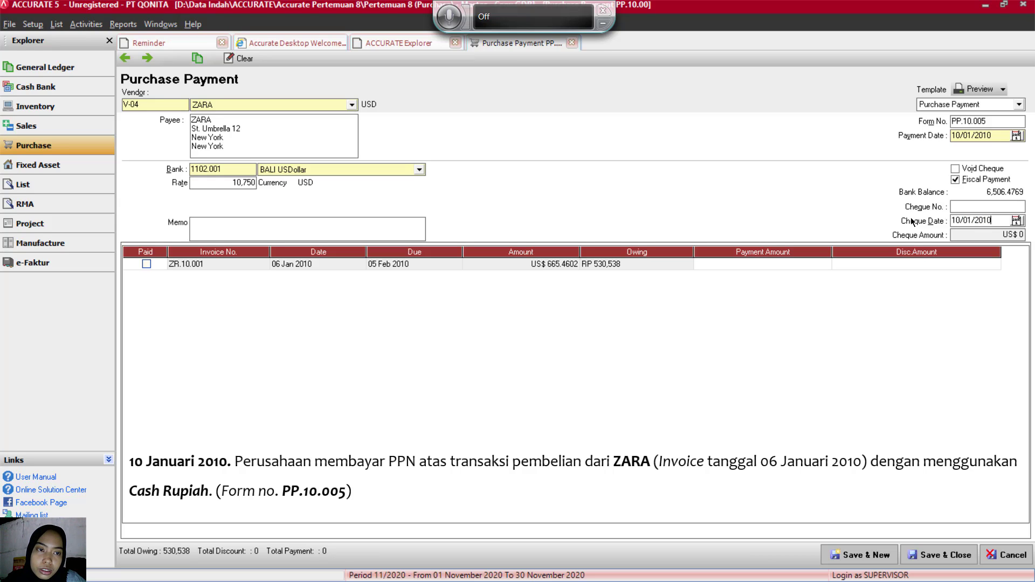
Step: Enter the memo "T13. Membayar utang PPN" and mark invoice ZR.10.001 as paid in the fiscal payment
{"action": "left_click", "coordinate": [298, 226]}
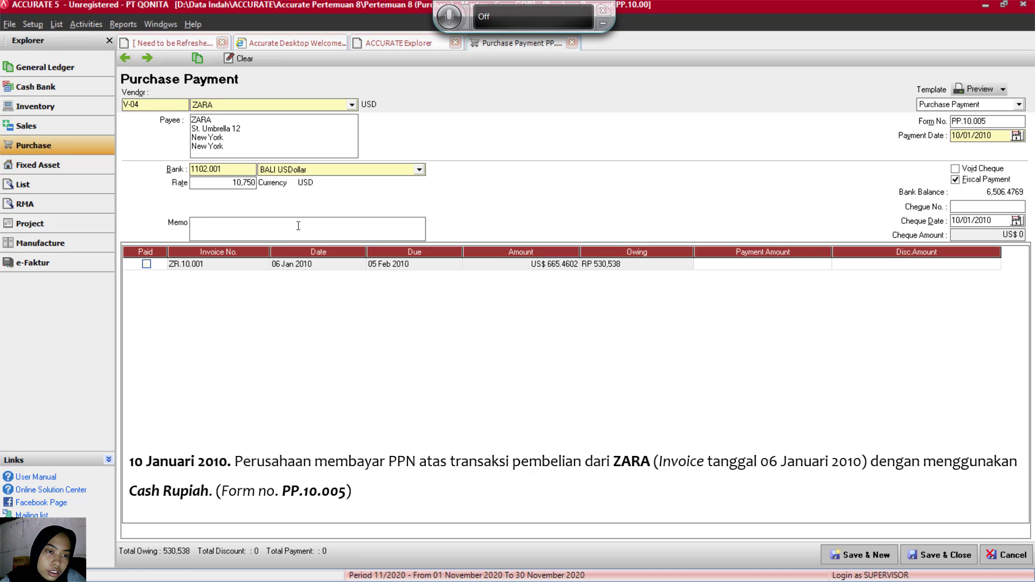
{"action": "type", "text": "T13. Membayar utang PPN"}
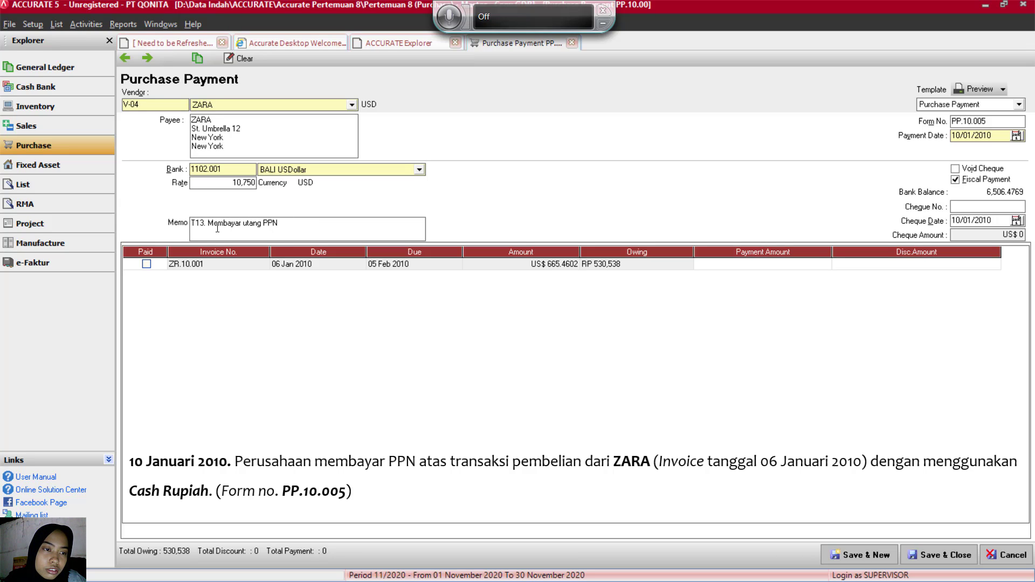
{"action": "left_click", "coordinate": [146, 263]}
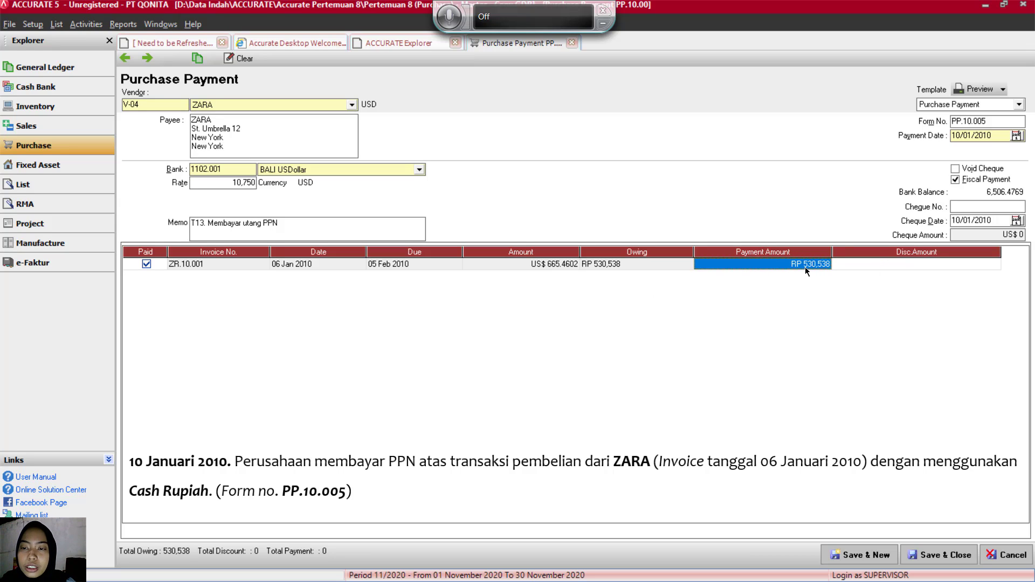
{"action": "left_click", "coordinate": [147, 264]}
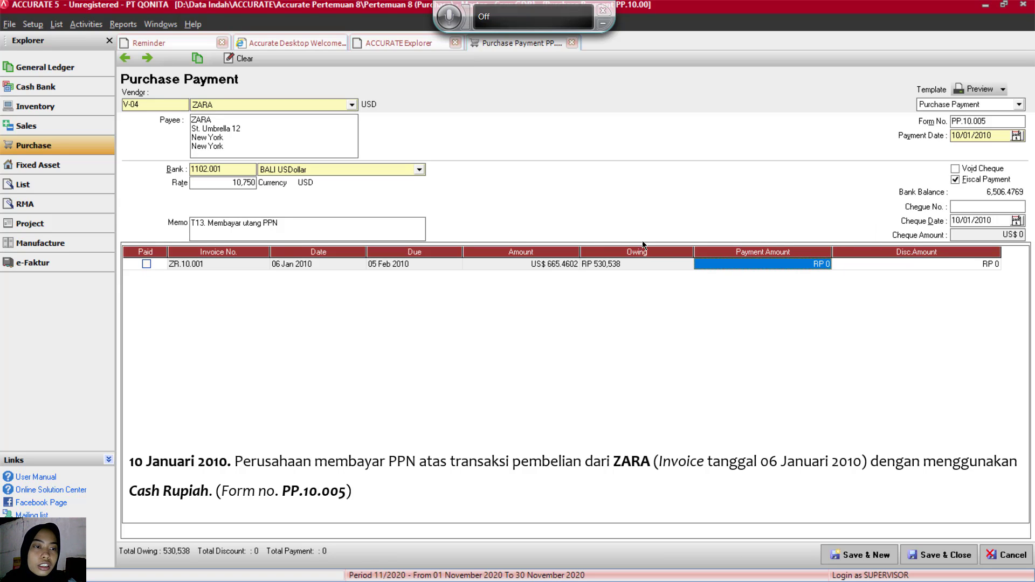
{"action": "left_click", "coordinate": [145, 264]}
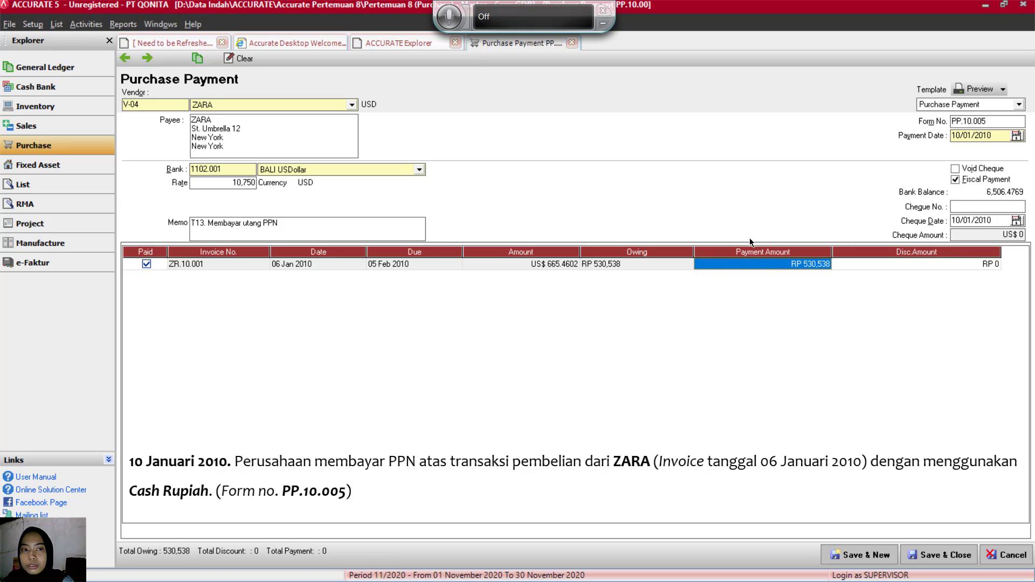
{"action": "left_click", "coordinate": [370, 223]}
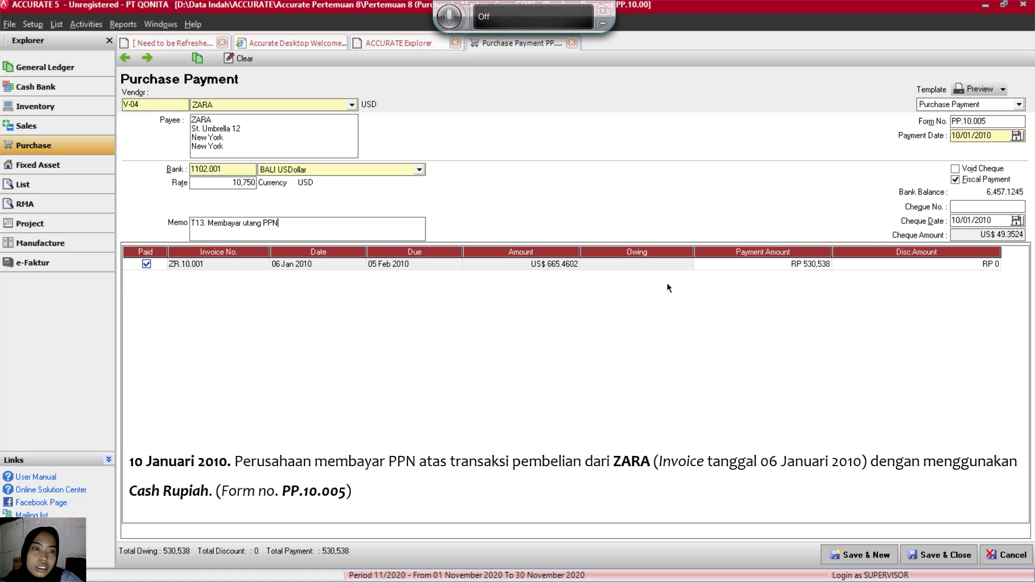
Step: Change the bank account of the ZARA fiscal payment to Cash Rupiah
{"action": "left_click", "coordinate": [420, 169]}
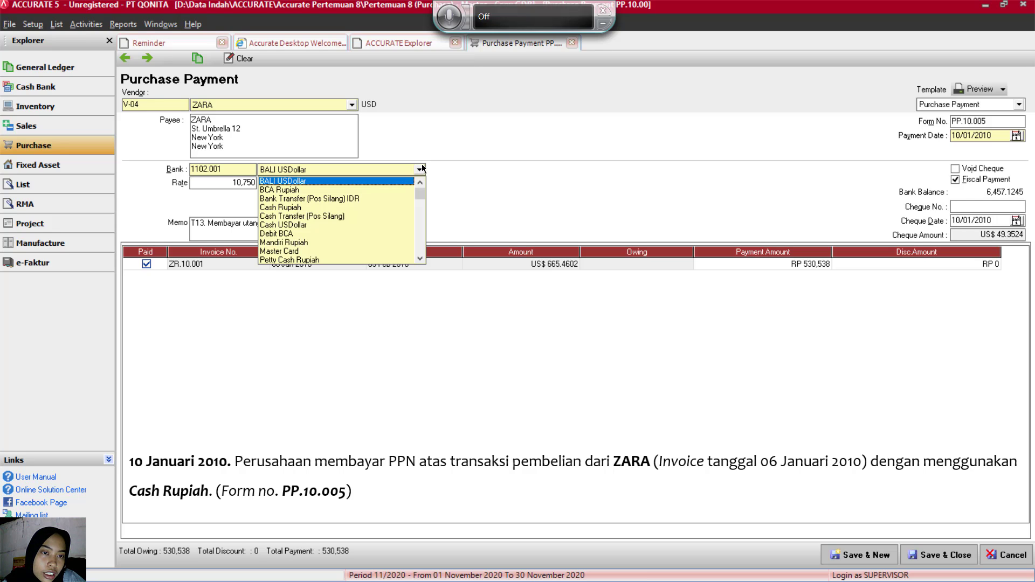
{"action": "left_click", "coordinate": [283, 209]}
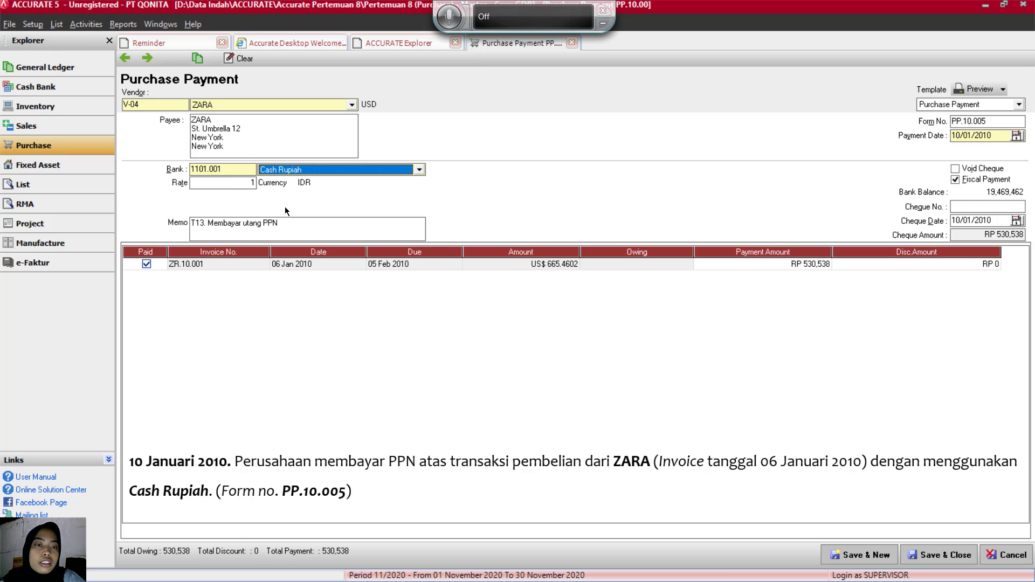
{"action": "left_click", "coordinate": [306, 229]}
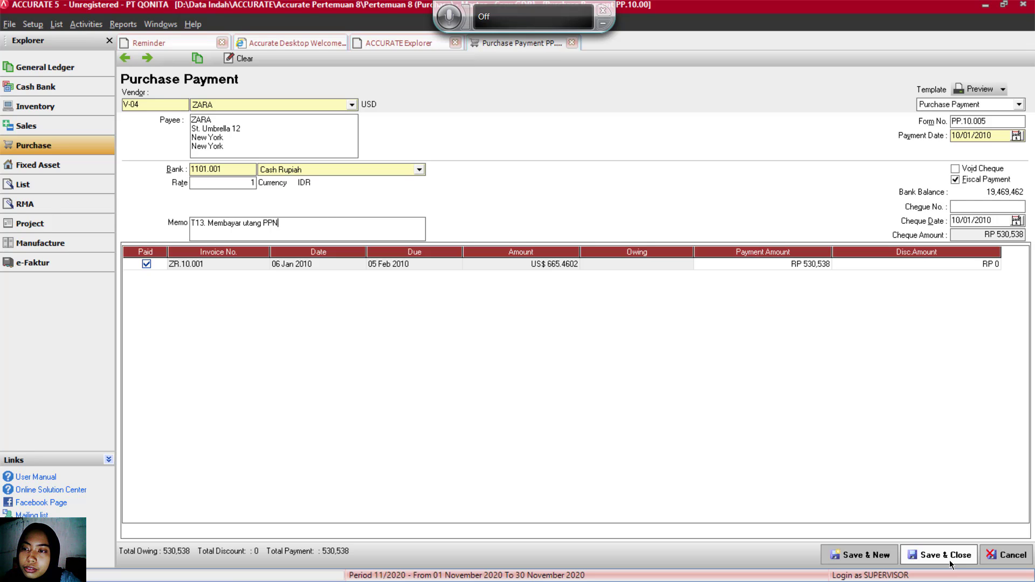
Step: Save and close the ZARA fiscal payment, and start a new purchase payment for the vendor Vertigo
{"action": "left_click", "coordinate": [949, 561]}
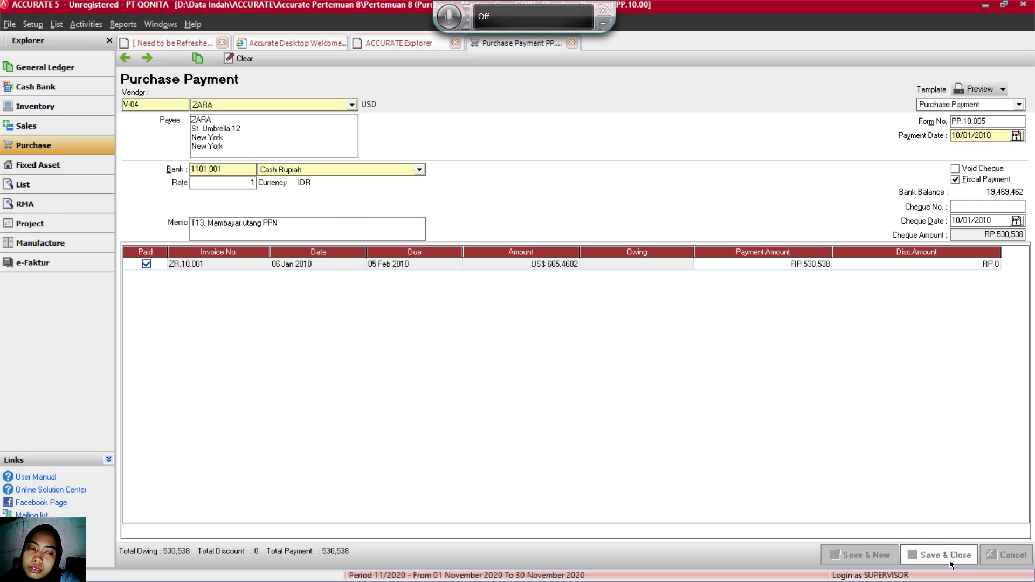
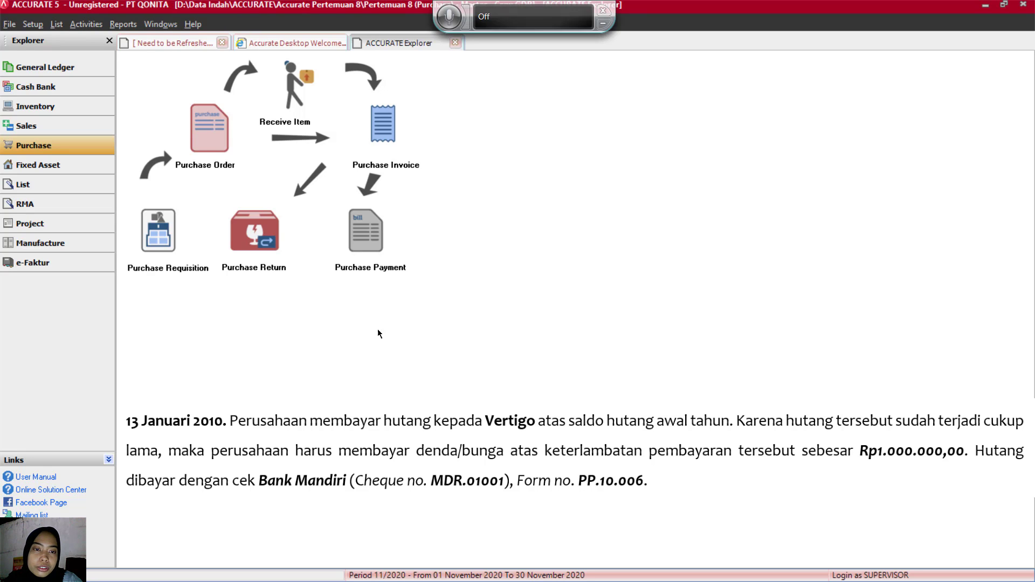
{"action": "left_click", "coordinate": [371, 233]}
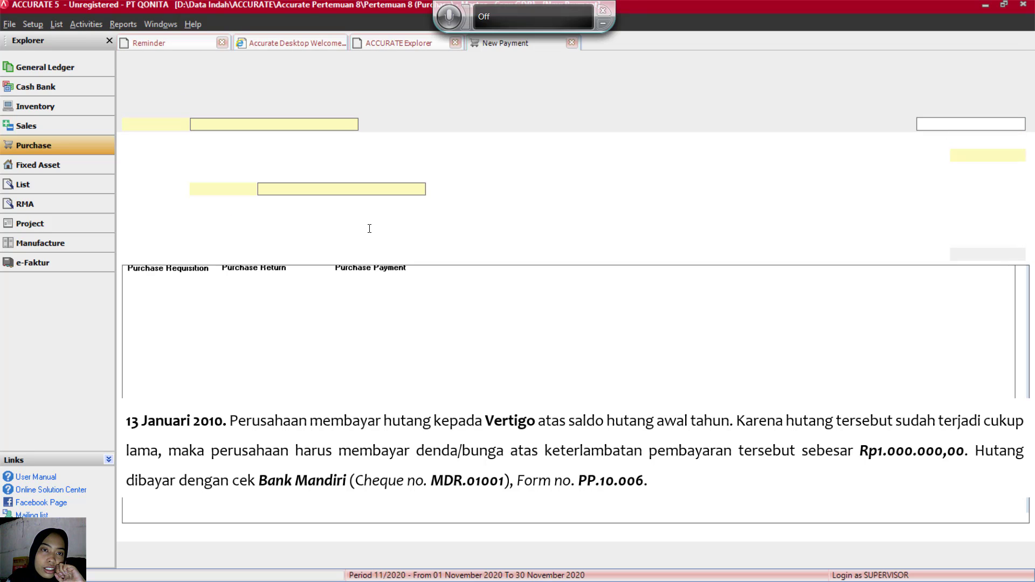
{"action": "left_click", "coordinate": [351, 104]}
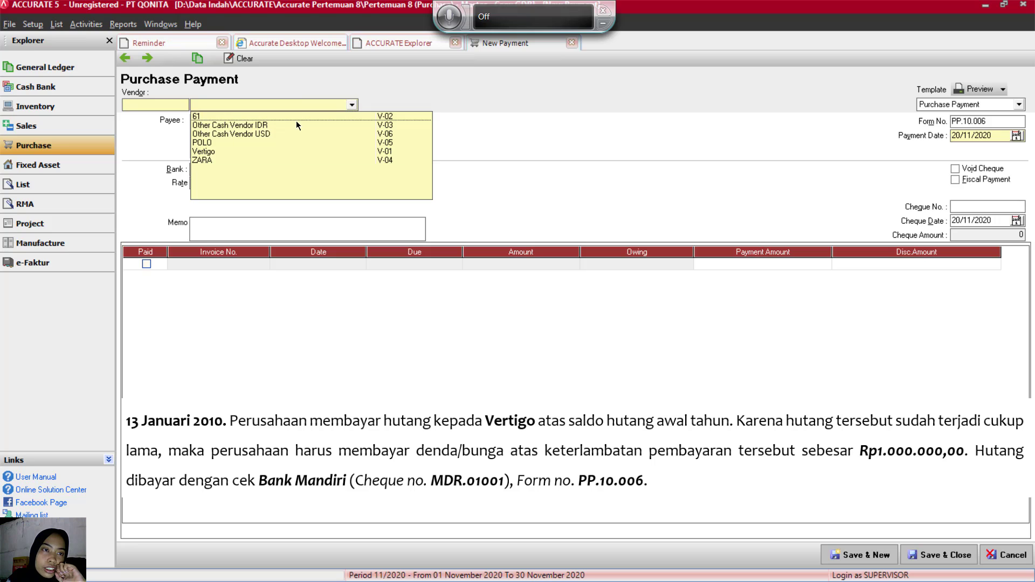
{"action": "left_click", "coordinate": [202, 151]}
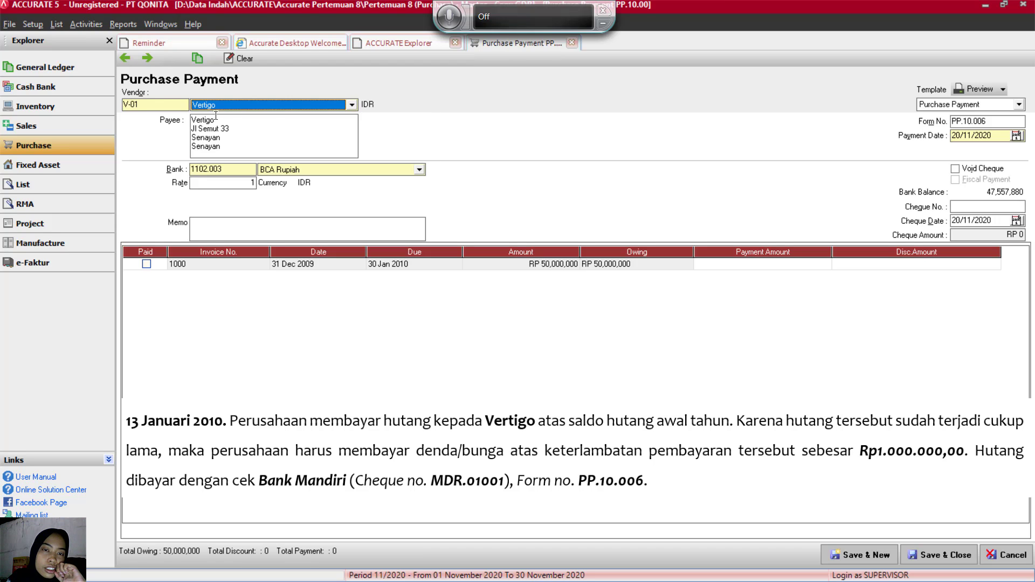
Step: Set the bank of the Vertigo payment to Mandiri Rupiah and its payment date to 13/01/2010
{"action": "left_click", "coordinate": [420, 169]}
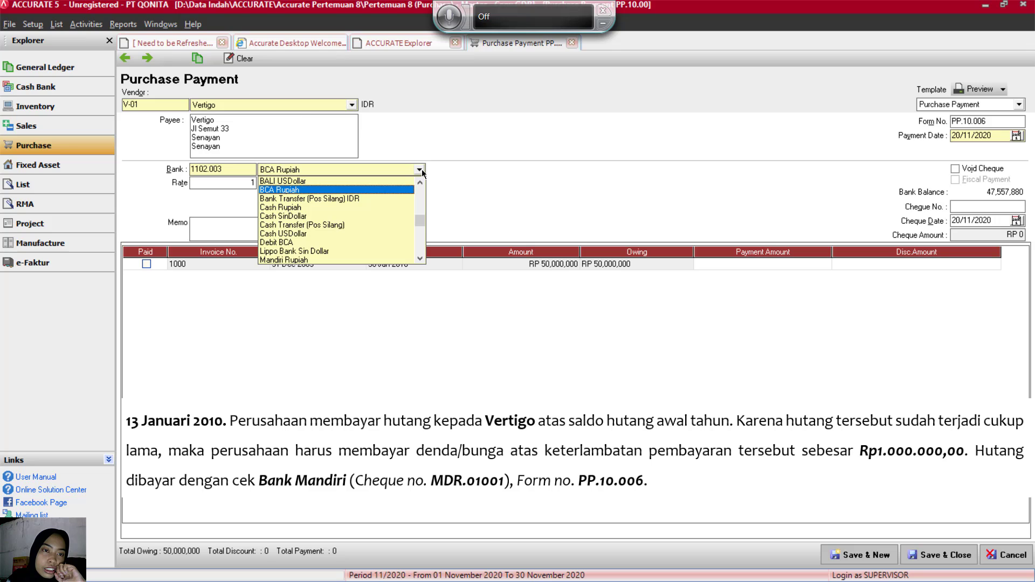
{"action": "left_click", "coordinate": [281, 260]}
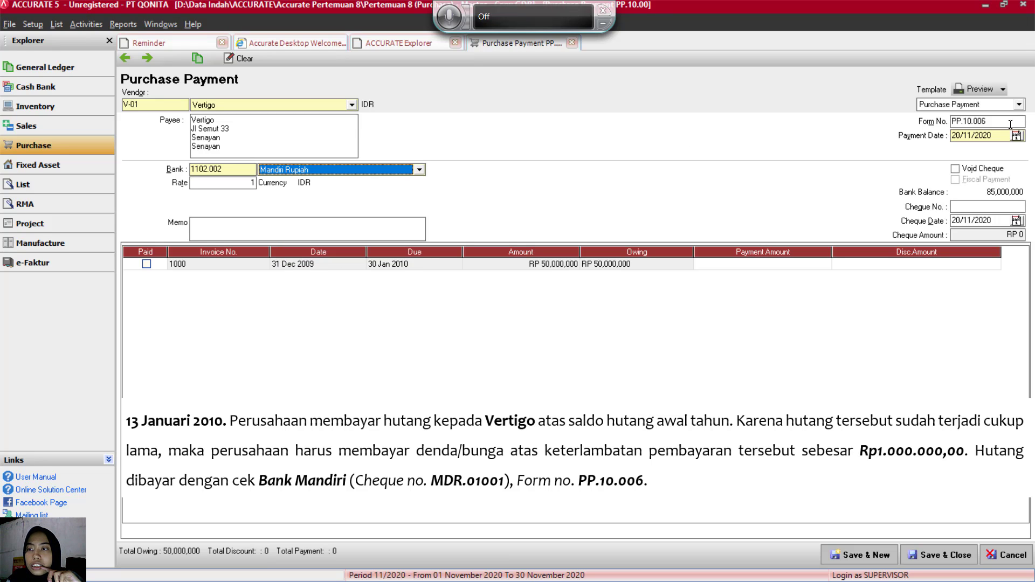
{"action": "left_click", "coordinate": [996, 135]}
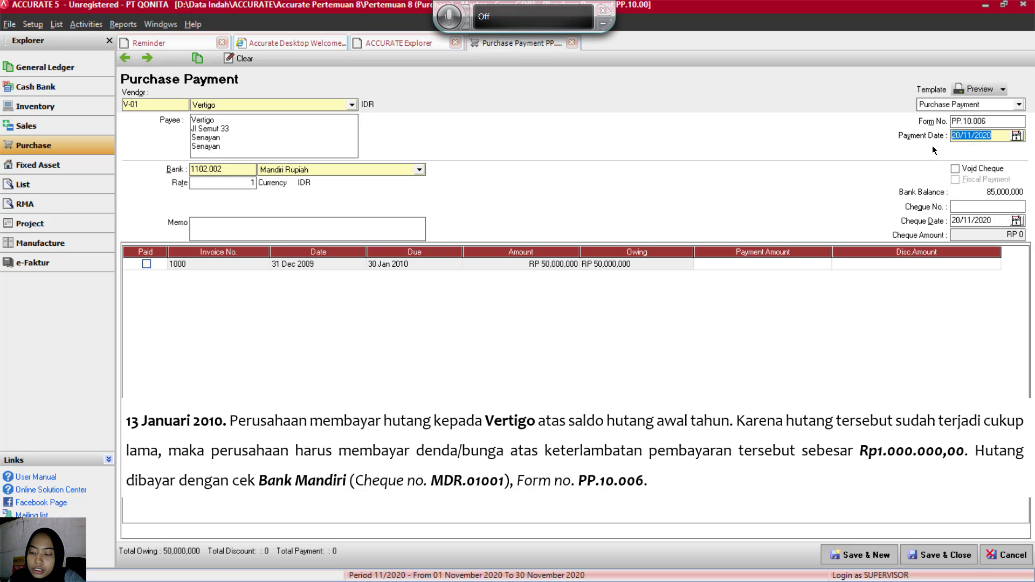
{"action": "type", "text": "13/01/20"}
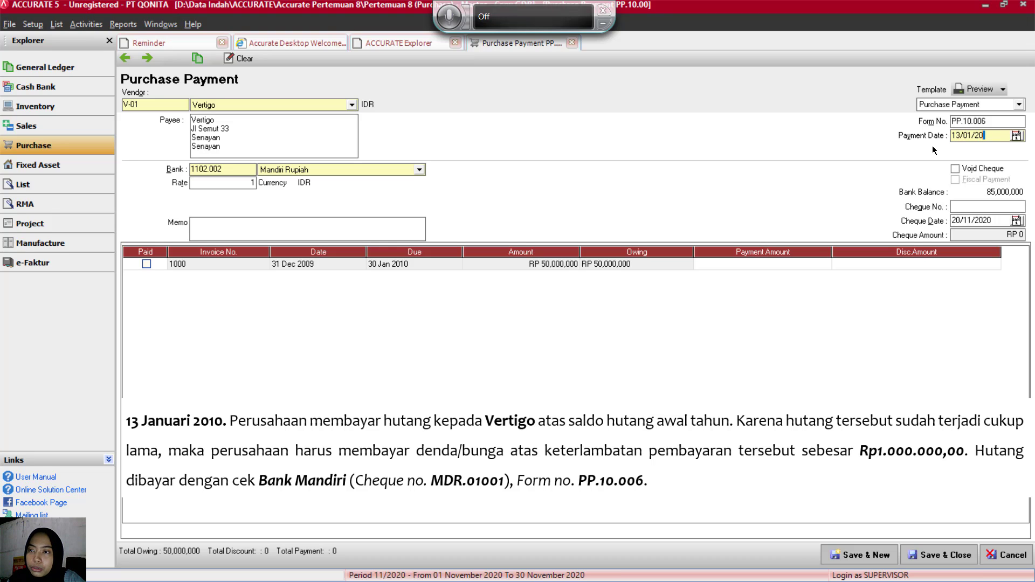
{"action": "type", "text": "10"}
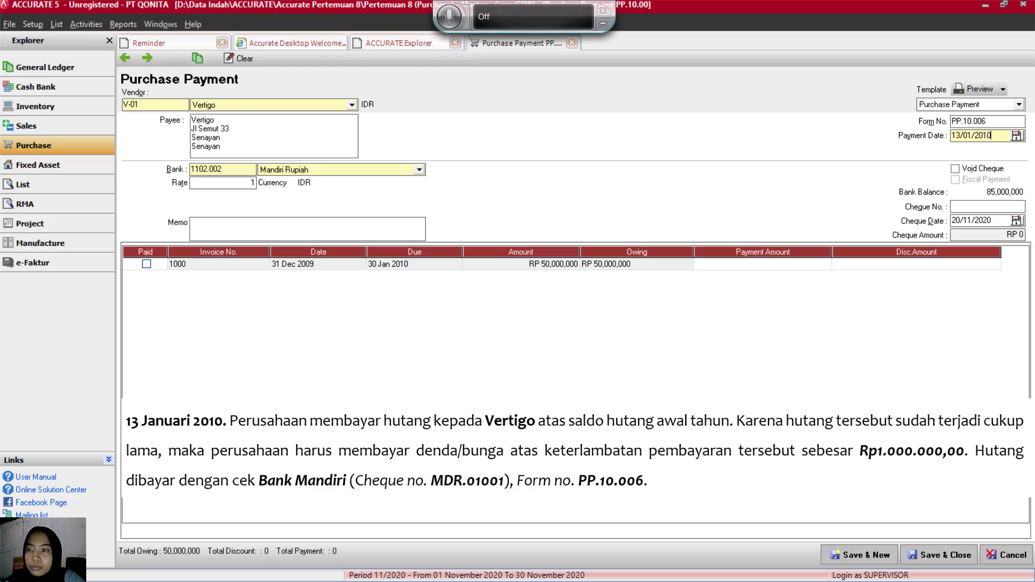
Step: Enter cheque number MDR.01001 and cheque date 13/01/2010 for the Vertigo payment
{"action": "left_click", "coordinate": [974, 208]}
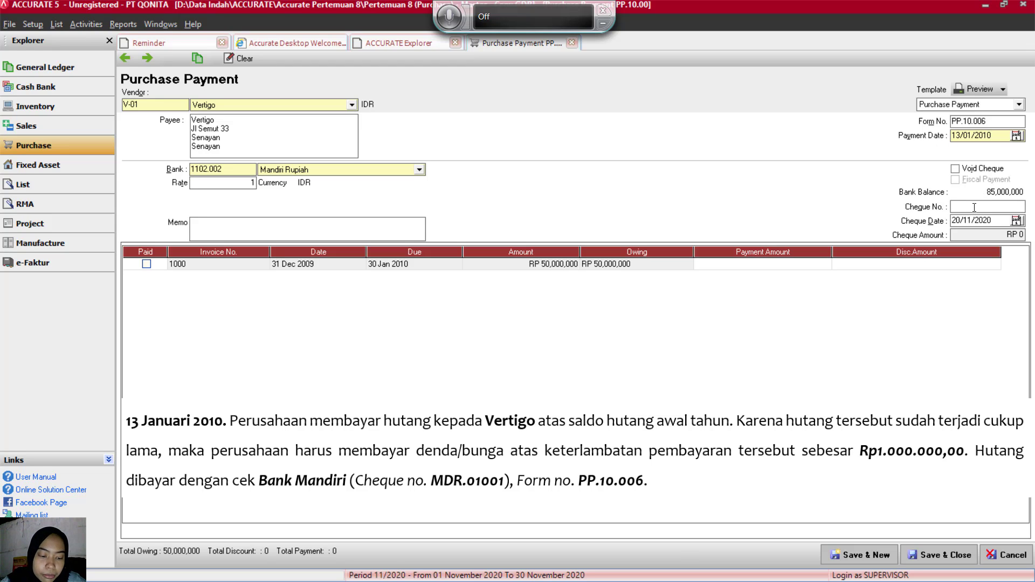
{"action": "type", "text": "M"}
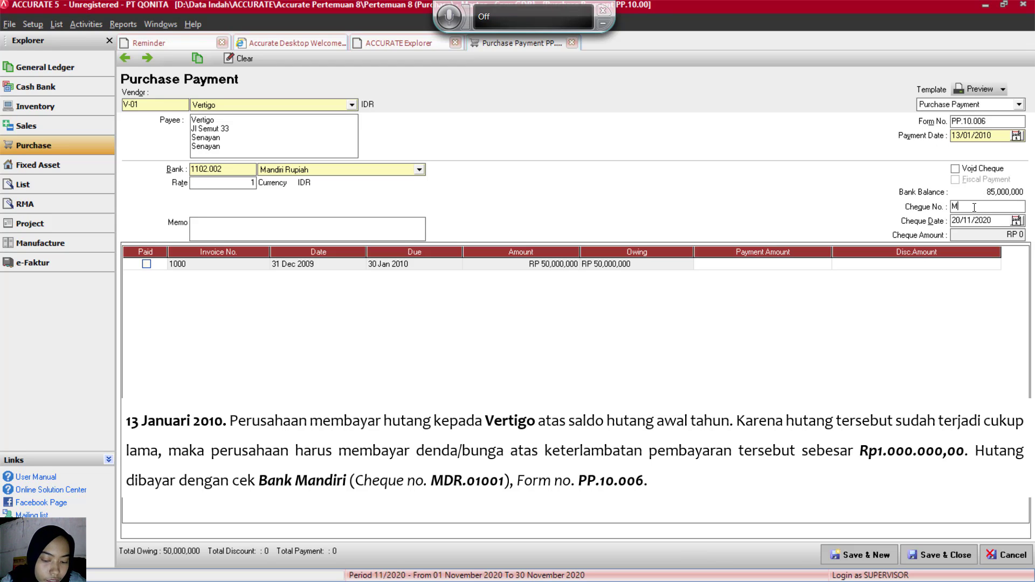
{"action": "type", "text": "DR."}
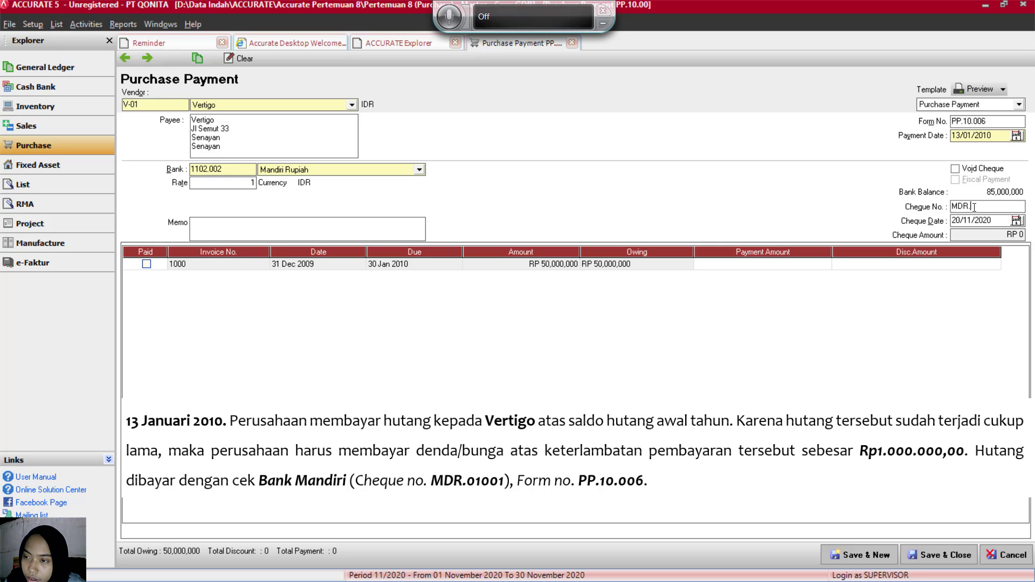
{"action": "type", "text": "0100"}
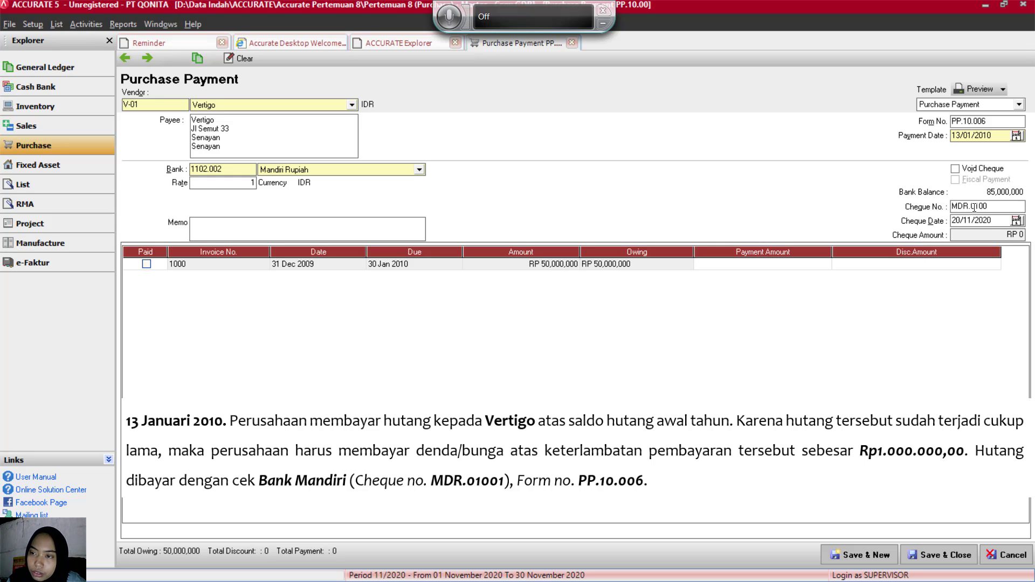
{"action": "type", "text": "1"}
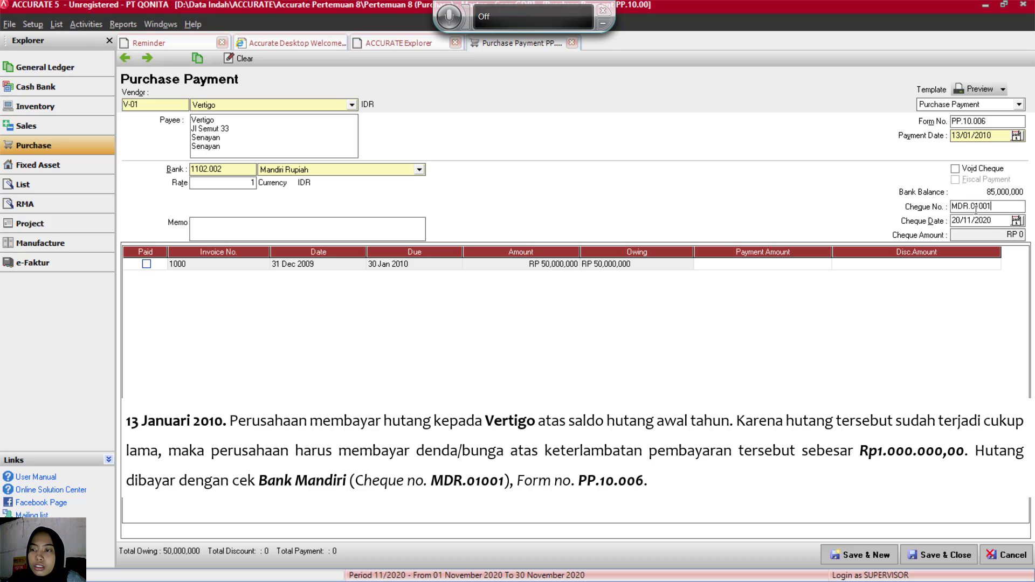
{"action": "left_click_drag", "start_coordinate": [994, 221], "coordinate": [925, 222]}
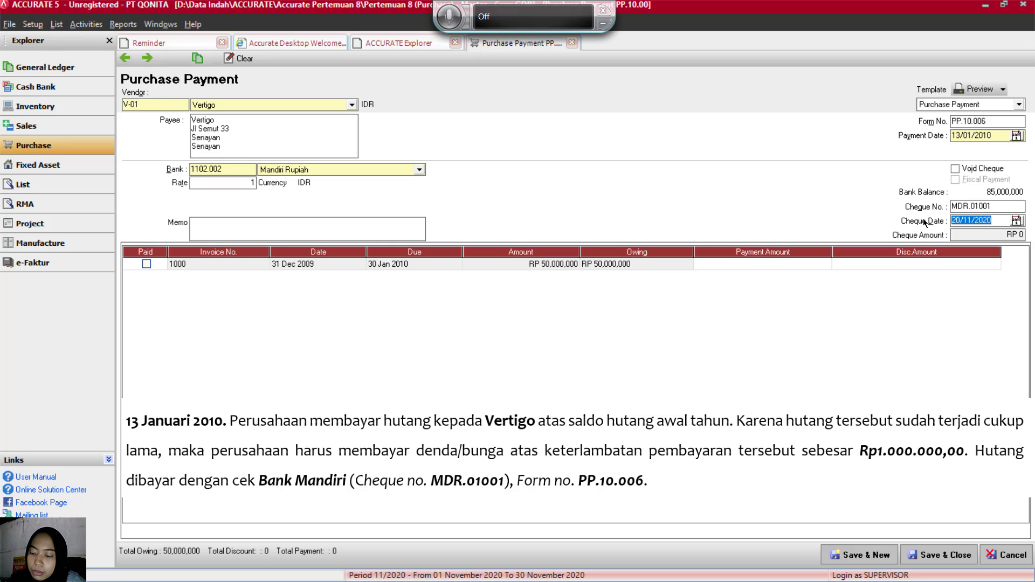
{"action": "type", "text": "13/01/20"}
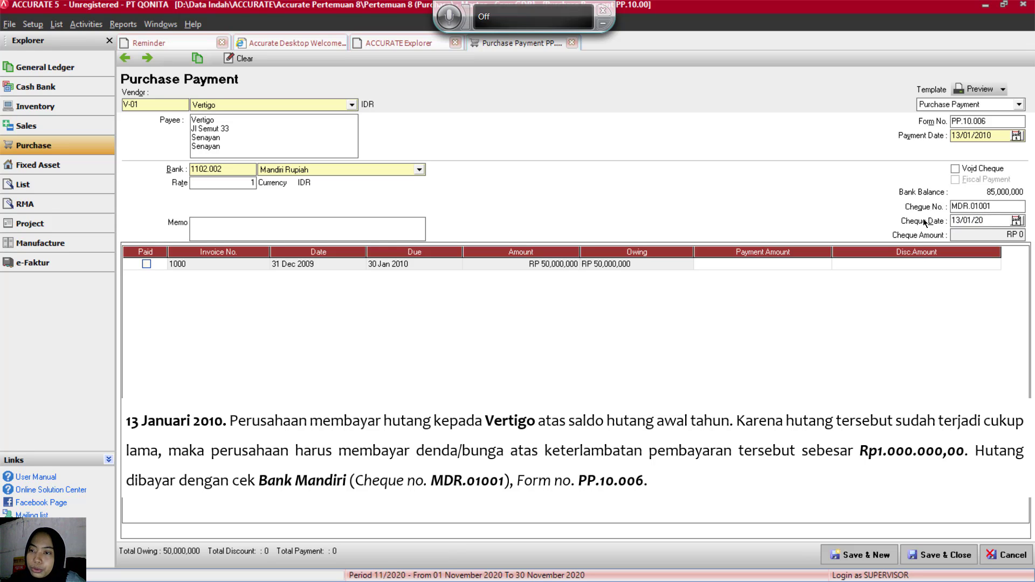
{"action": "type", "text": "10"}
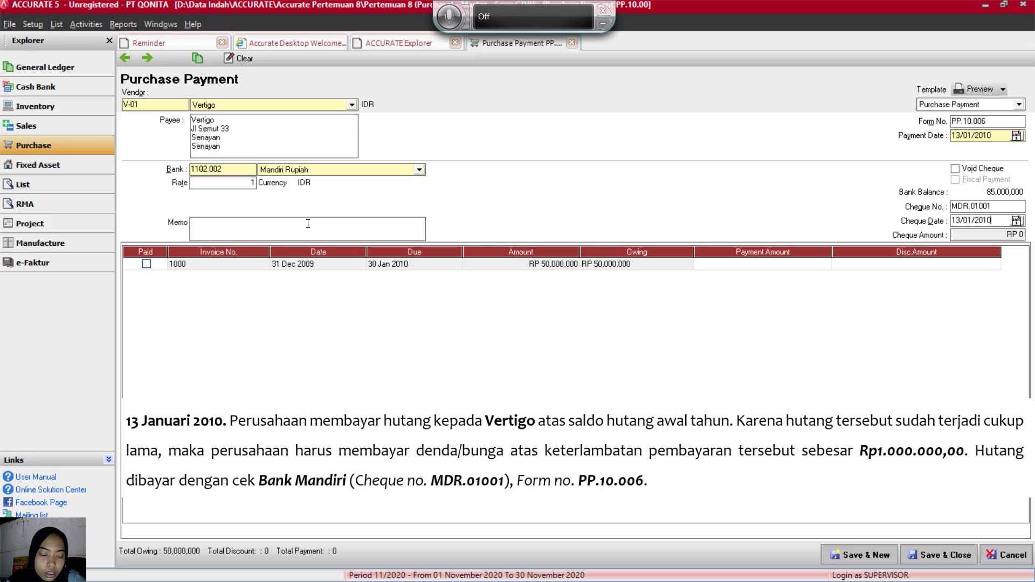
Step: Enter the memo "T14. Membayar utang kepada vertigo" in payment PP.10.006
{"action": "left_click", "coordinate": [307, 223]}
{"action": "type", "text": "T"}
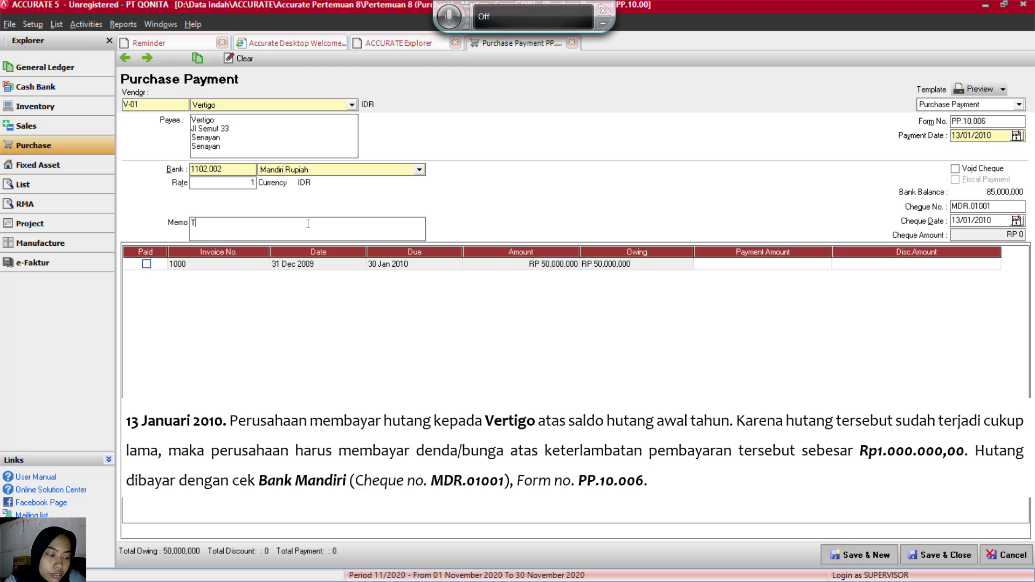
{"action": "type", "text": "1"}
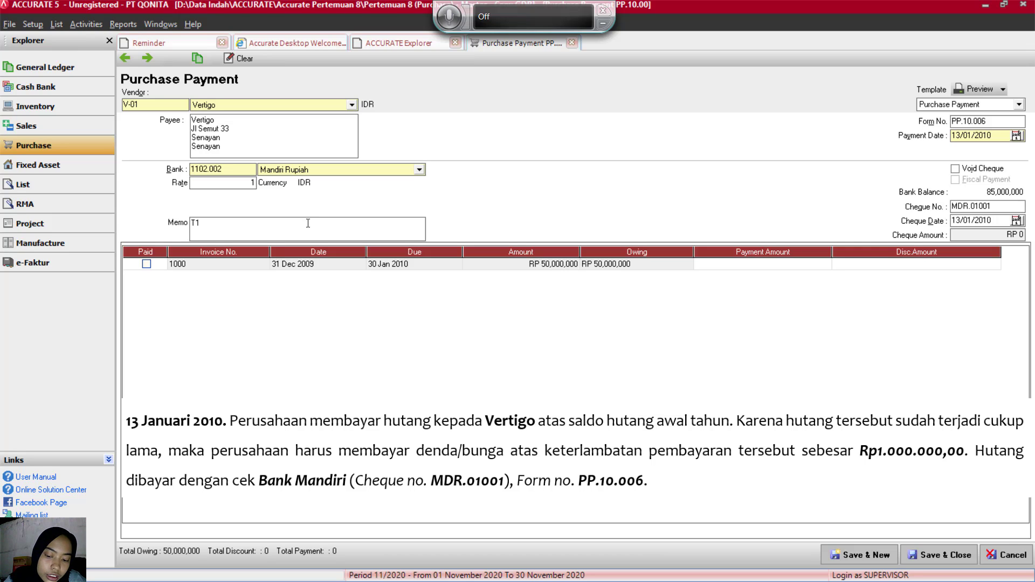
{"action": "type", "text": "4. "}
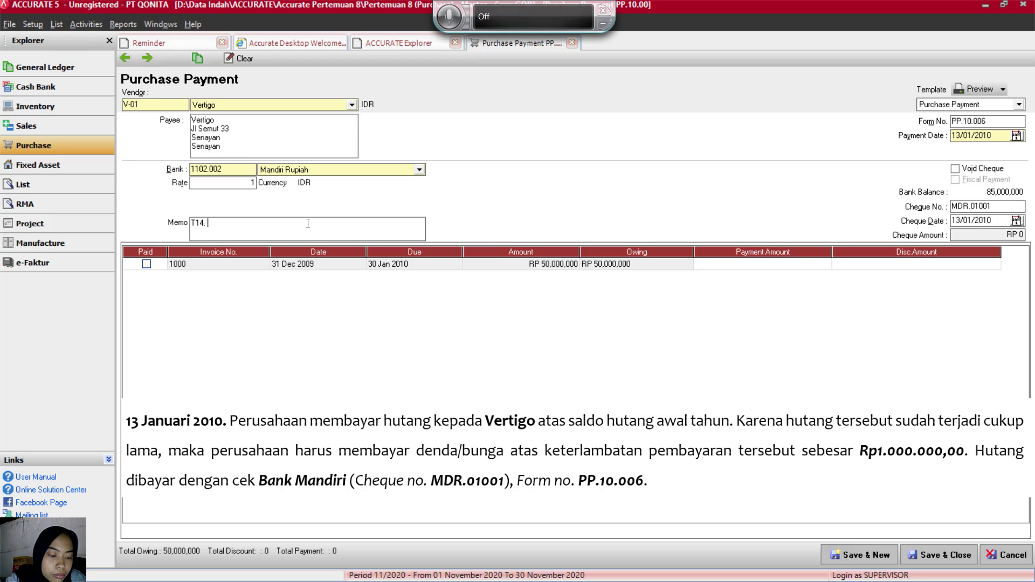
{"action": "type", "text": "Membs"}
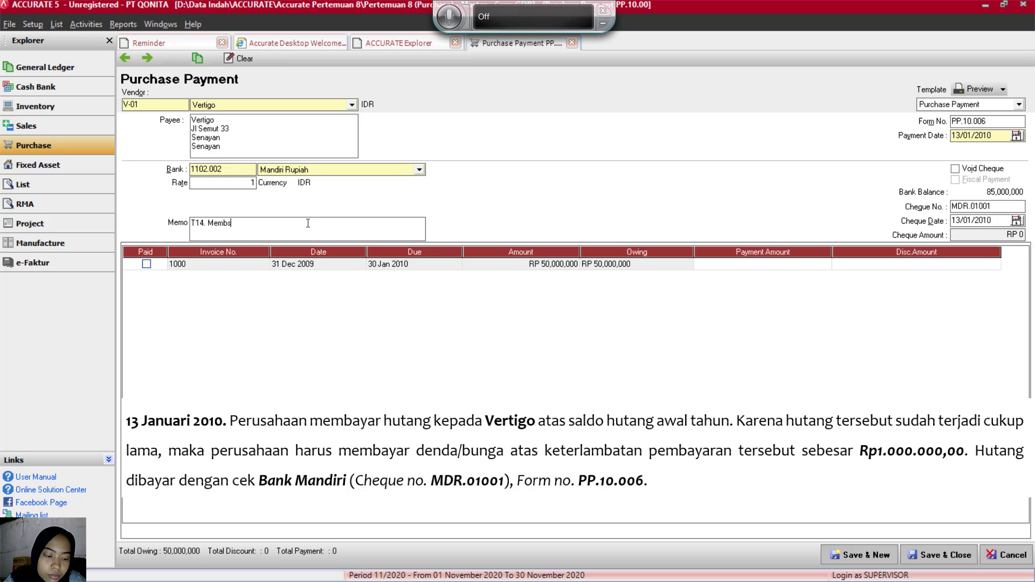
{"action": "key", "text": "BackSpace"}
{"action": "type", "text": "ayar "}
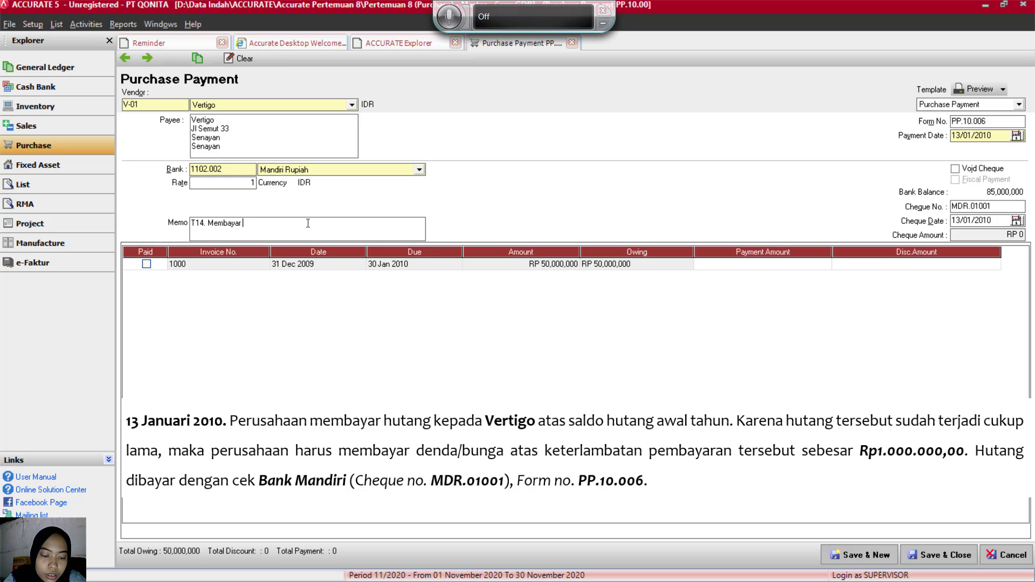
{"action": "type", "text": "utang k"}
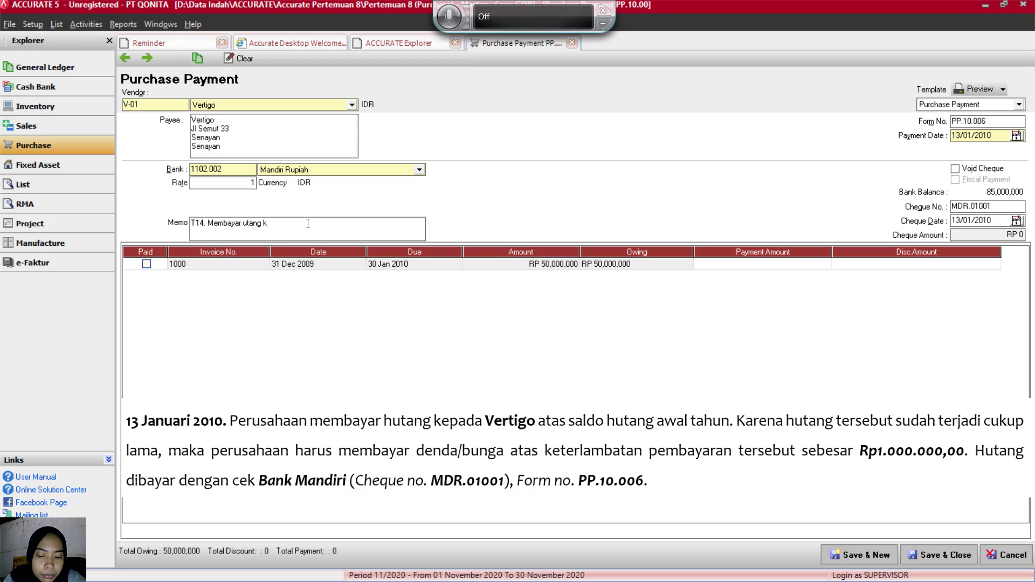
{"action": "type", "text": "epada "}
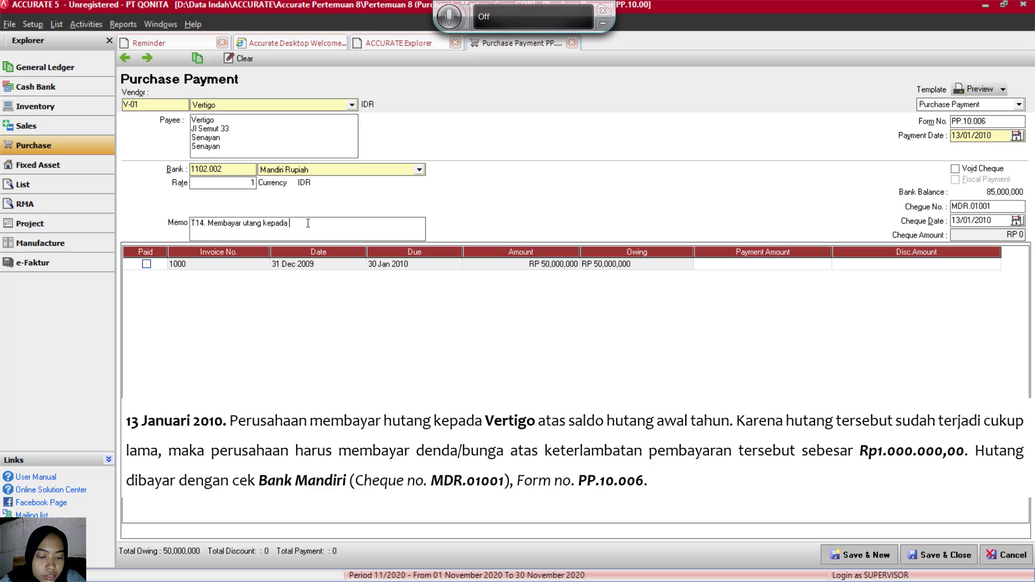
{"action": "type", "text": "vert"}
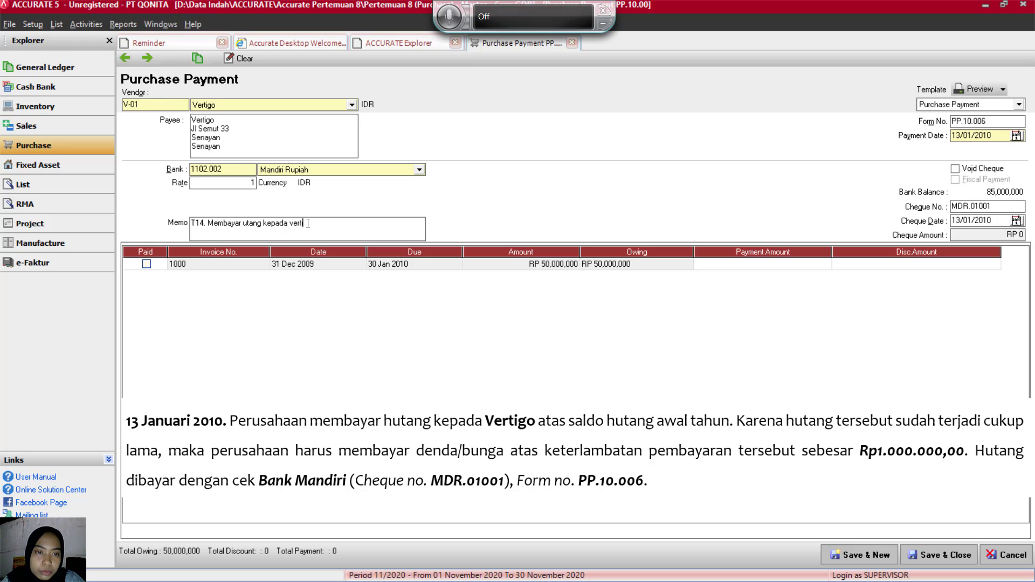
{"action": "type", "text": "igo"}
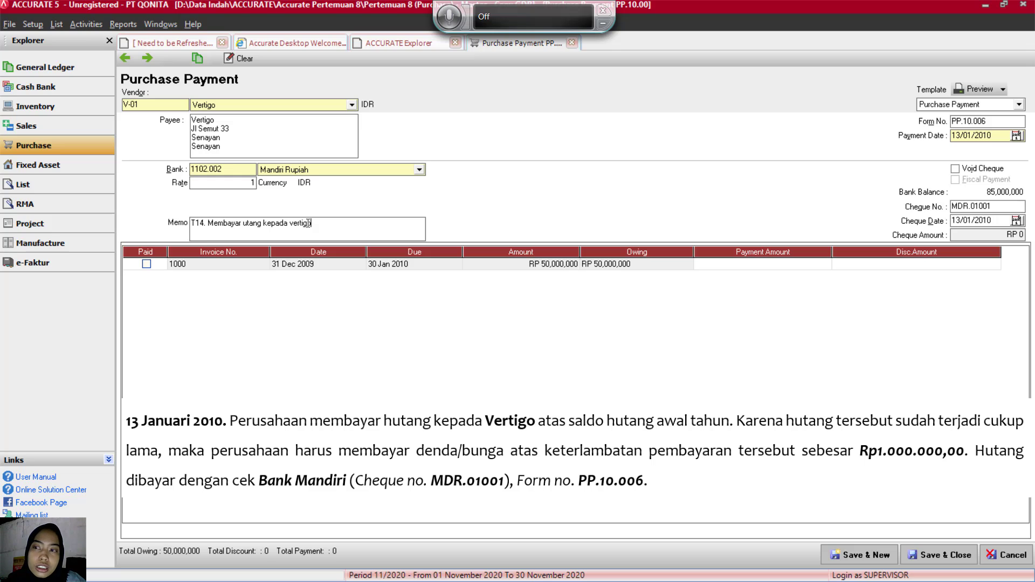
Step: Mark Vertigo invoice 1000 as paid and enter a discount amount of -1000000 in its discount information
{"action": "left_click", "coordinate": [147, 264]}
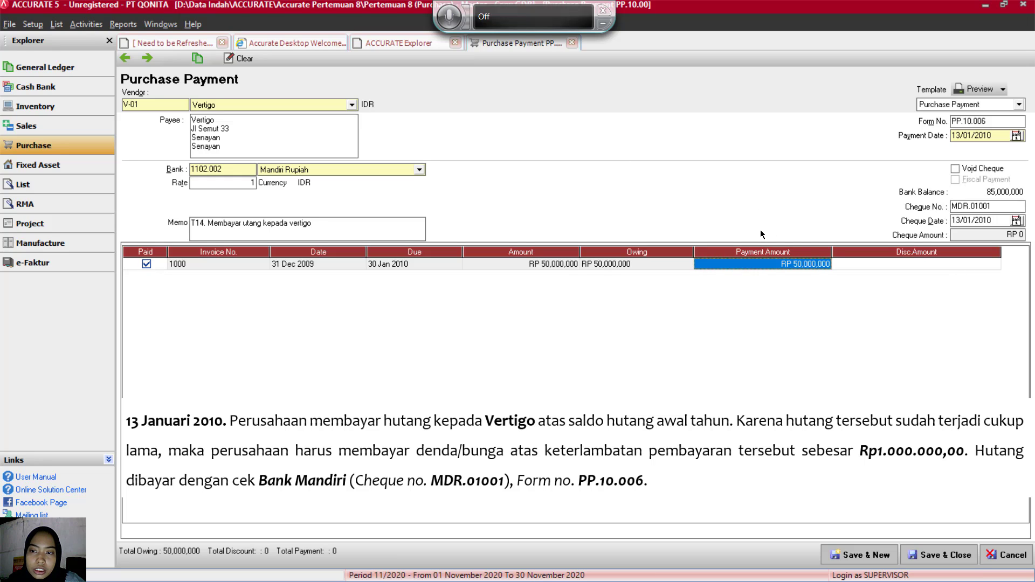
{"action": "left_click", "coordinate": [856, 261]}
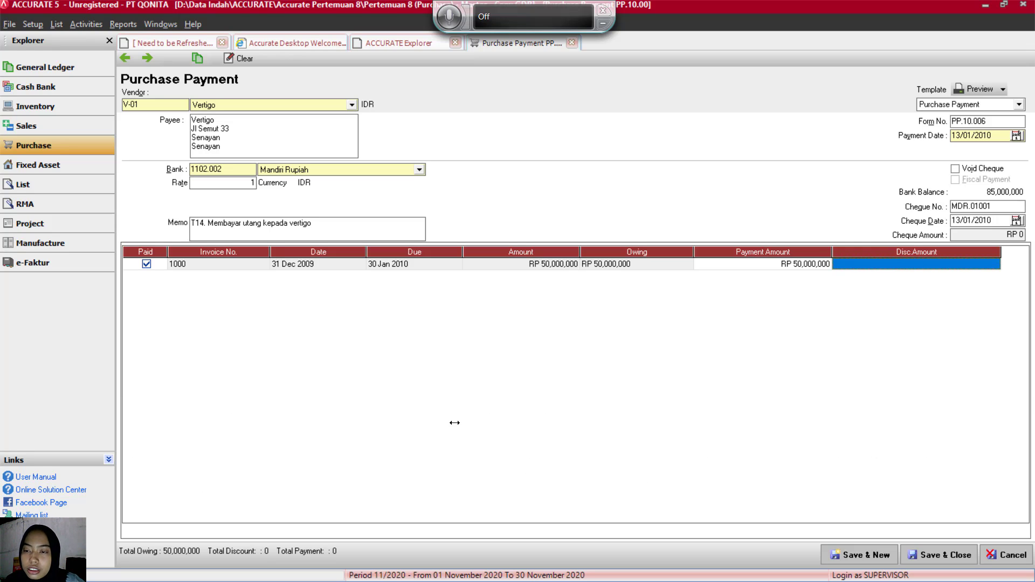
{"action": "right_click", "coordinate": [879, 269]}
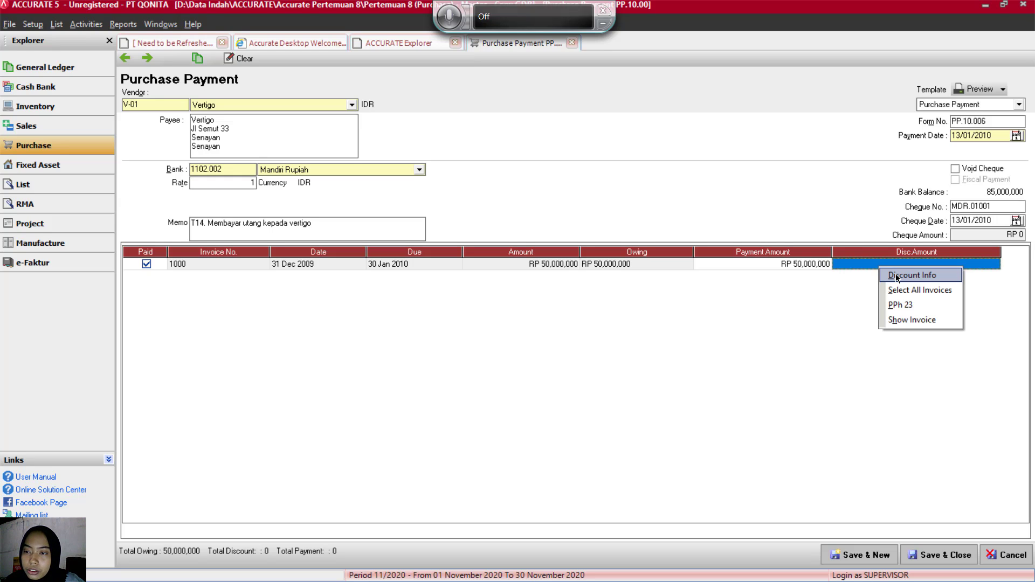
{"action": "left_click", "coordinate": [897, 276]}
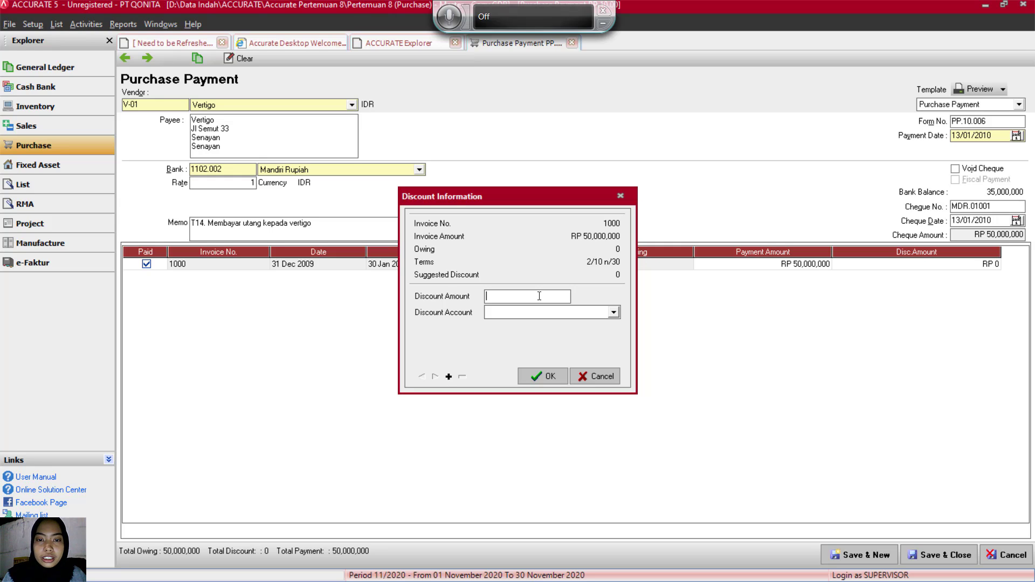
{"action": "type", "text": "10"}
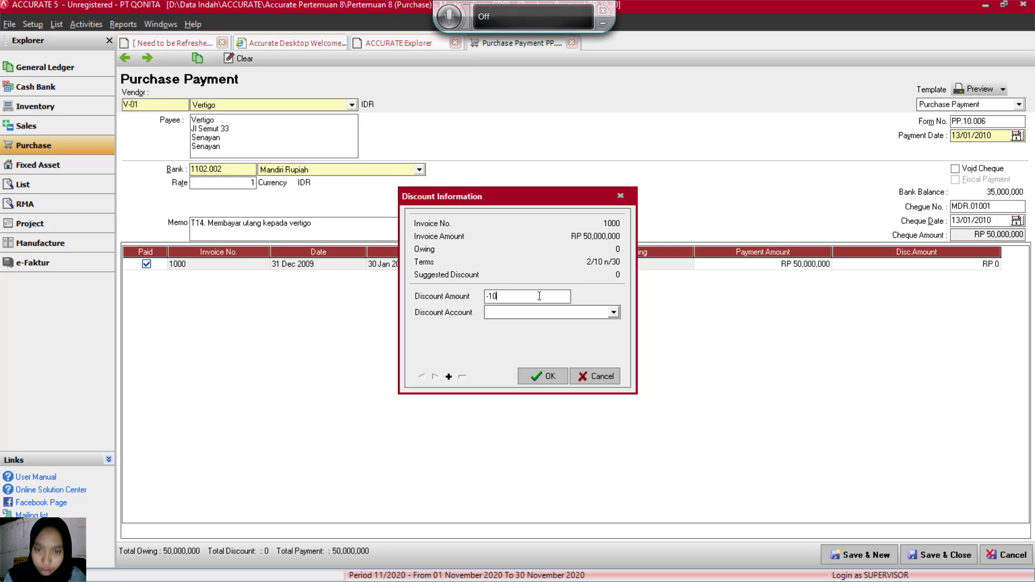
{"action": "type", "text": "00000"}
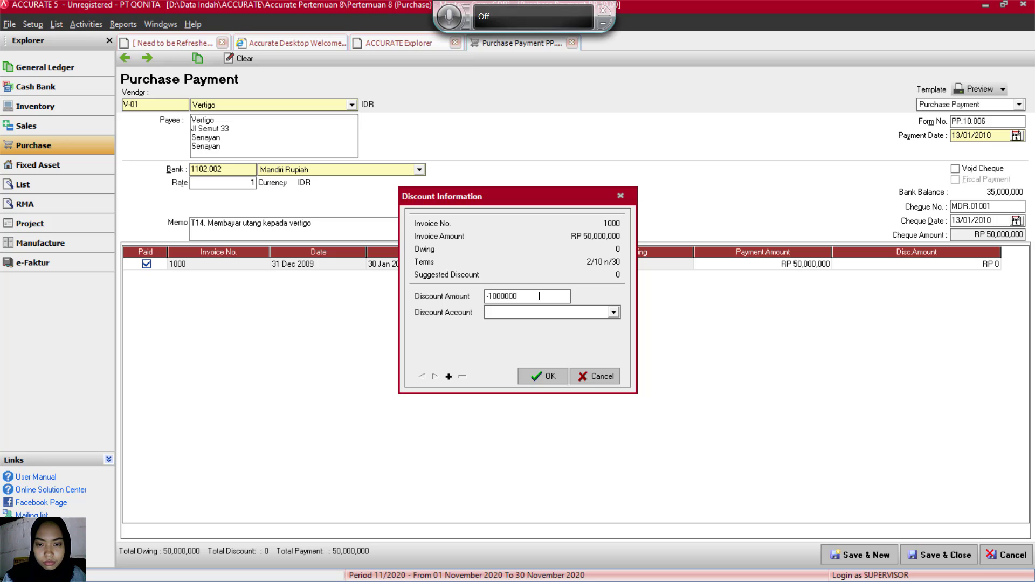
Step: Choose the discount account for the late-payment charge on Vertigo invoice 1000
{"action": "left_click", "coordinate": [614, 313]}
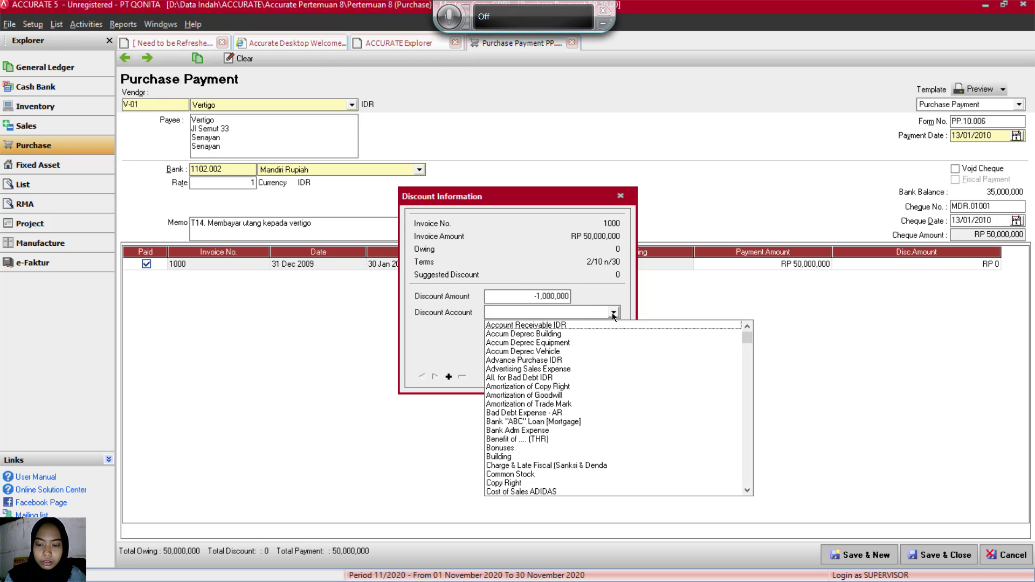
{"action": "key", "text": "Down"}
{"action": "key", "text": "Down"}
{"action": "key", "text": "Down"}
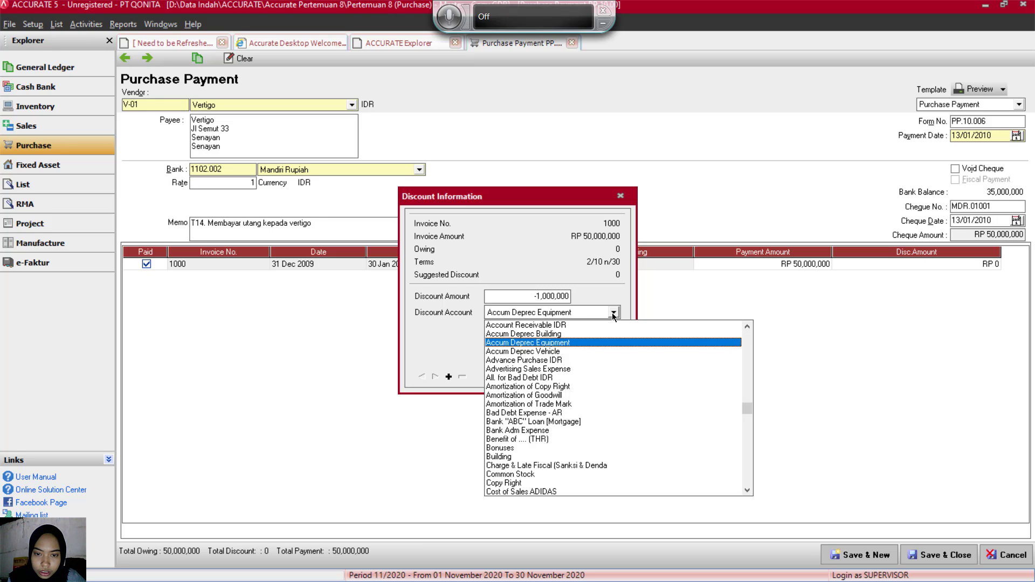
Step: Assign the discount to the Charge & Late Fiscal (Sanksi & Denda) account, then save and close the purchase payment
{"action": "key", "text": "Down"}
{"action": "key", "text": "Down"}
{"action": "key", "text": "Down"}
{"action": "key", "text": "Down"}
{"action": "key", "text": "Down"}
{"action": "key", "text": "Down"}
{"action": "key", "text": "Down"}
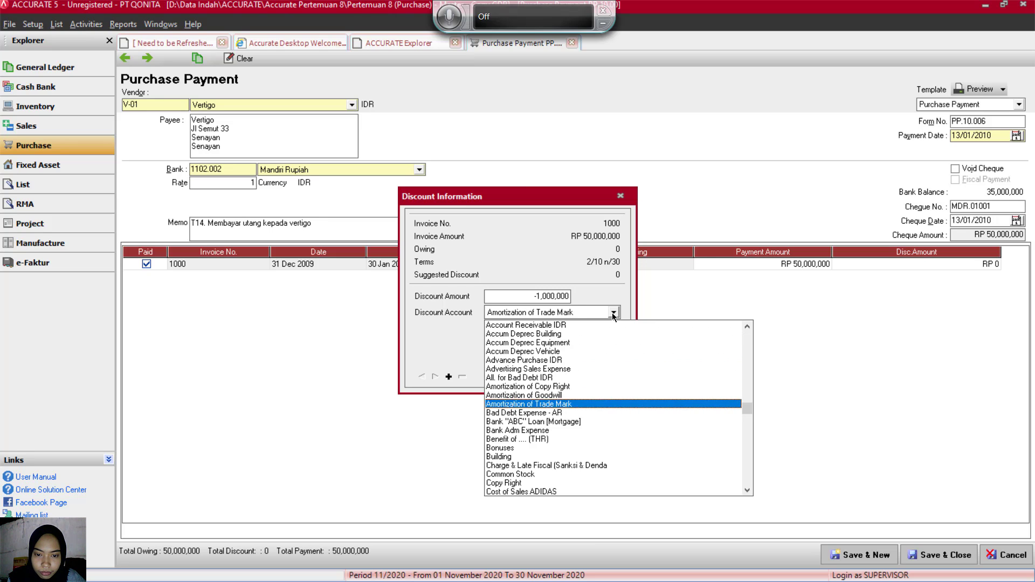
{"action": "key", "text": "Down"}
{"action": "key", "text": "Down"}
{"action": "key", "text": "Down"}
{"action": "key", "text": "Down"}
{"action": "key", "text": "Down"}
{"action": "key", "text": "Down"}
{"action": "key", "text": "Down"}
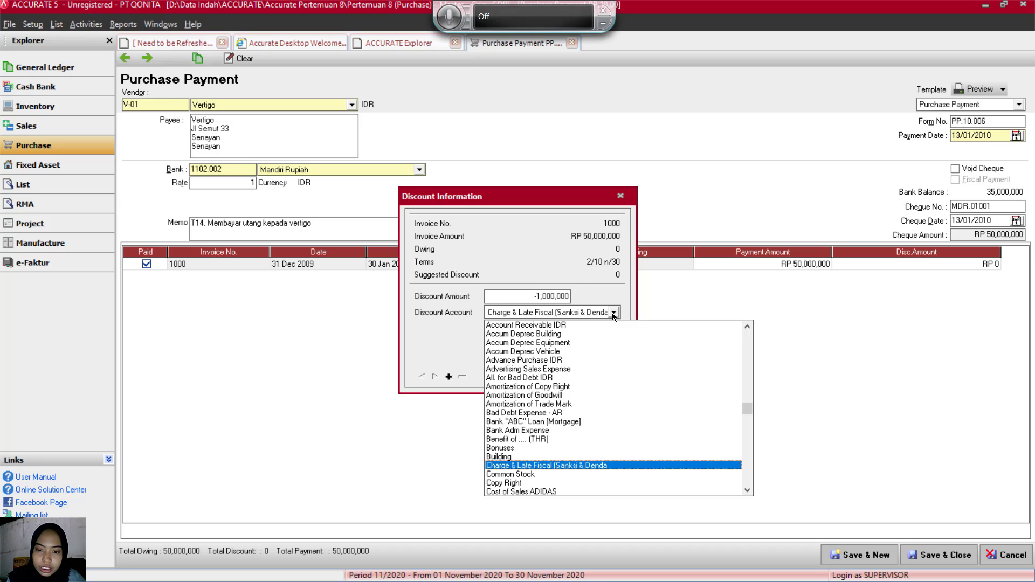
{"action": "key", "text": "Return"}
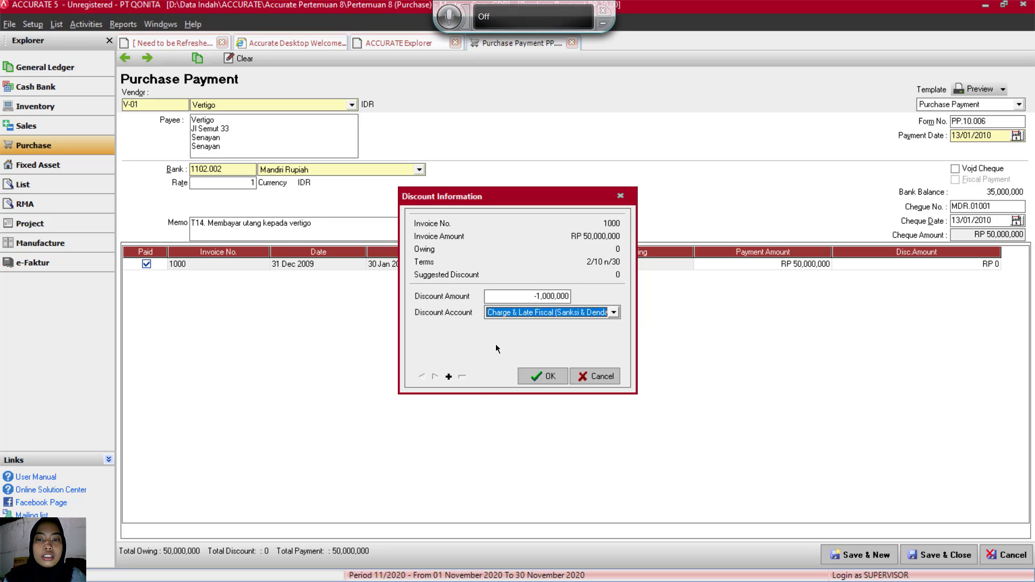
{"action": "left_click", "coordinate": [546, 374]}
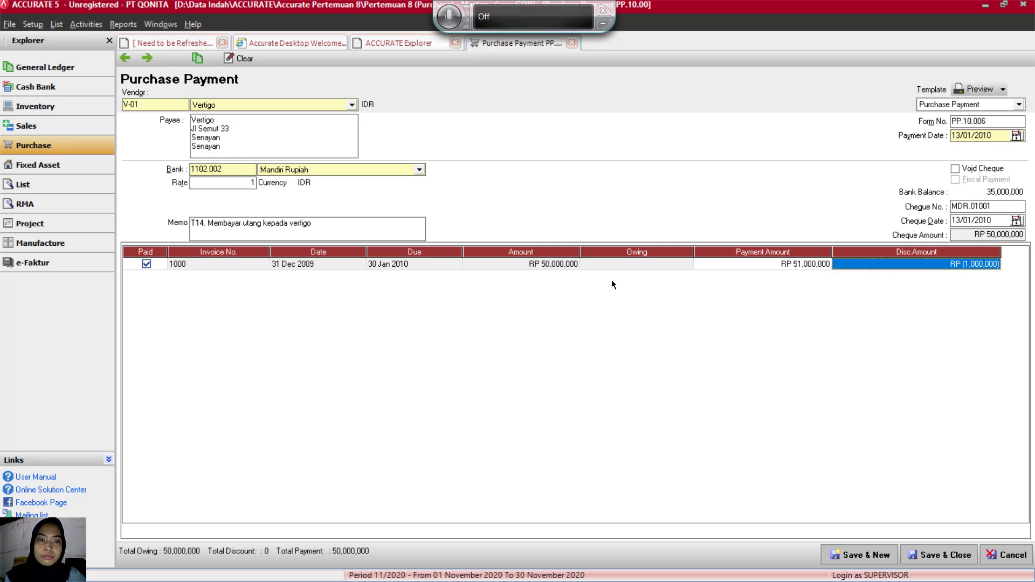
{"action": "left_click", "coordinate": [382, 227]}
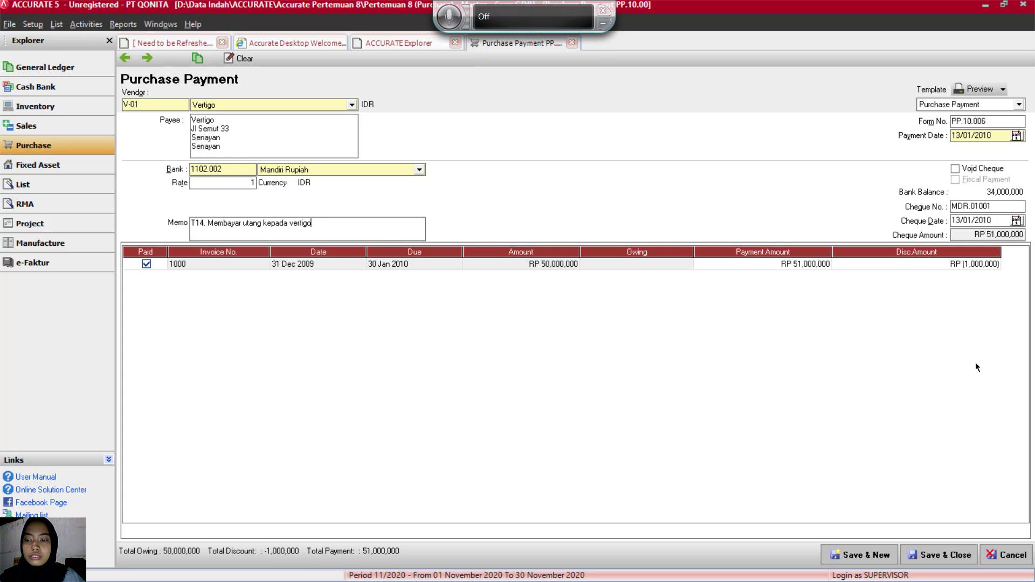
{"action": "left_click", "coordinate": [945, 556]}
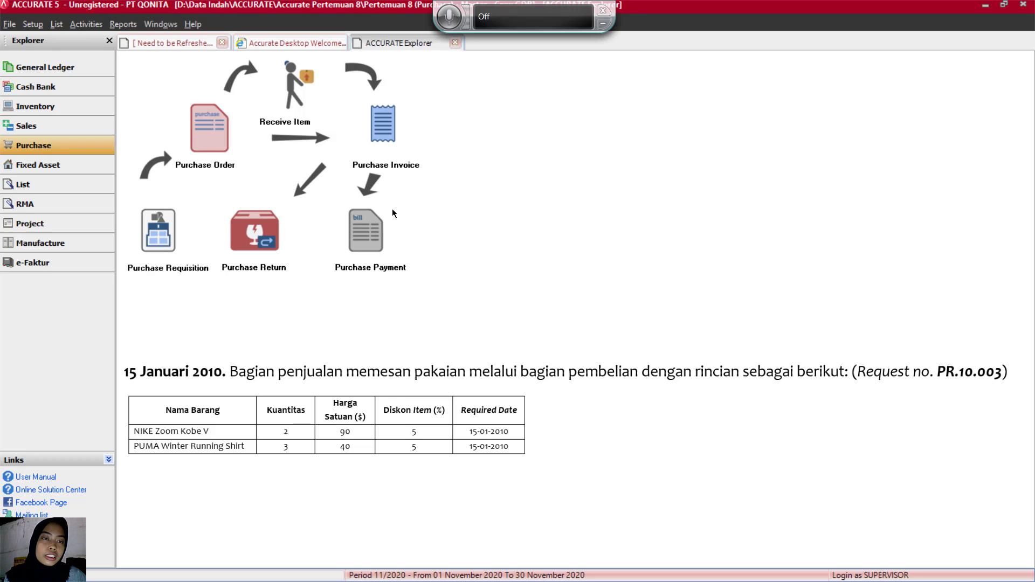
Step: Create a new purchase requisition and set its request date to 15/01/2010
{"action": "left_click", "coordinate": [164, 228]}
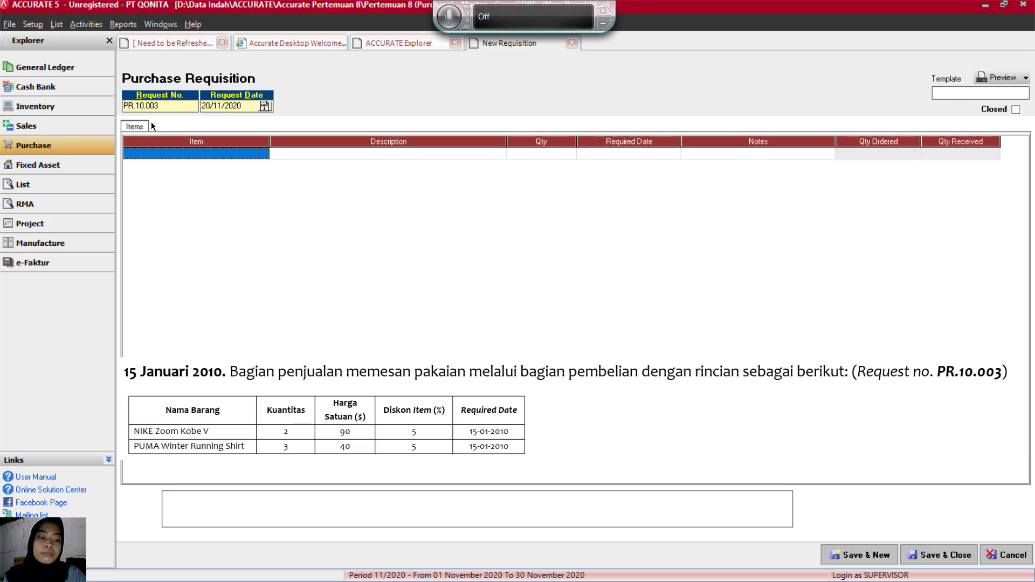
{"action": "left_click", "coordinate": [171, 106]}
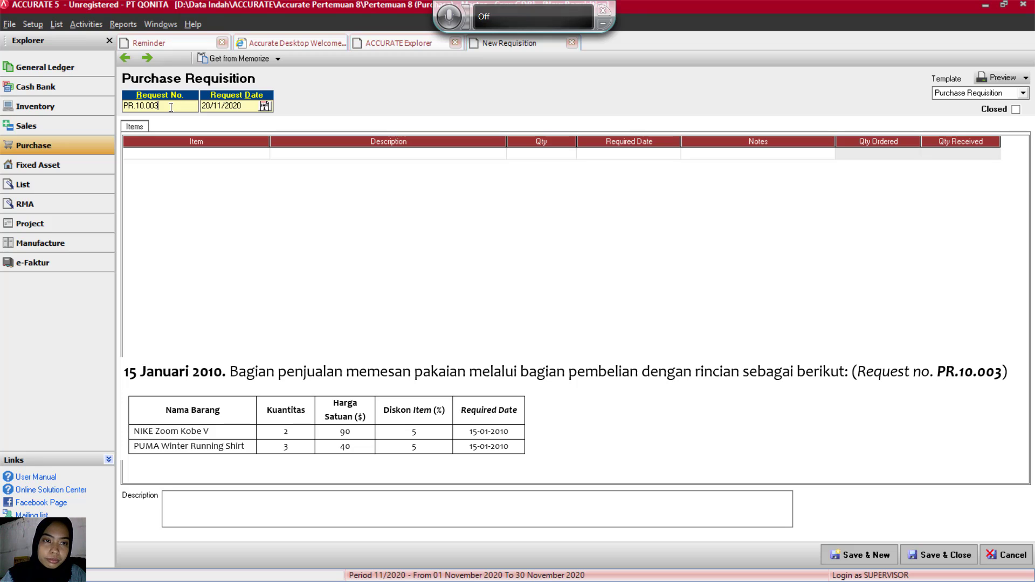
{"action": "left_click", "coordinate": [243, 106]}
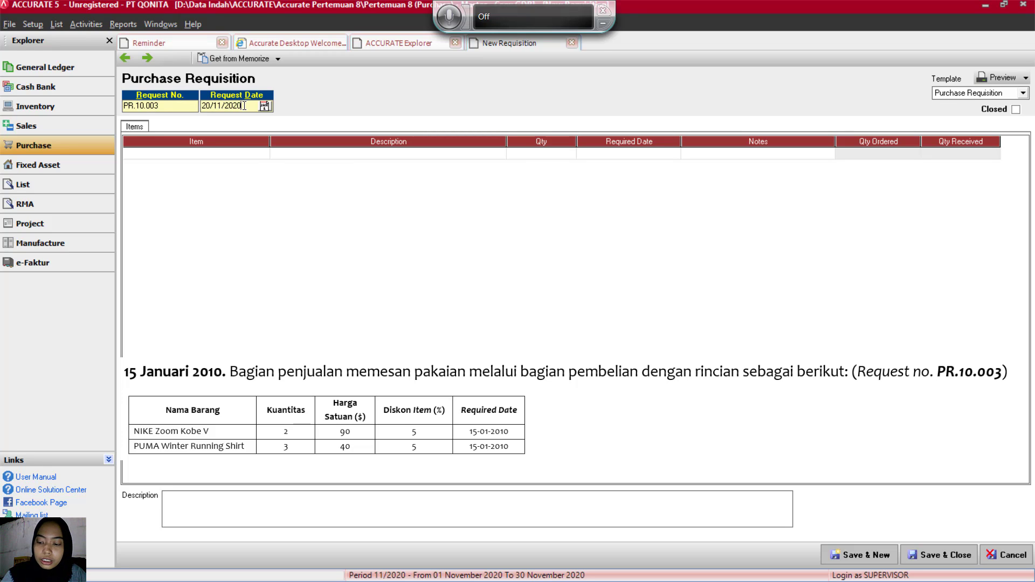
{"action": "key", "text": "BackSpace"}
{"action": "key", "text": "BackSpace"}
{"action": "key", "text": "BackSpace"}
{"action": "key", "text": "BackSpace"}
{"action": "key", "text": "BackSpace"}
{"action": "key", "text": "BackSpace"}
{"action": "key", "text": "BackSpace"}
{"action": "key", "text": "BackSpace"}
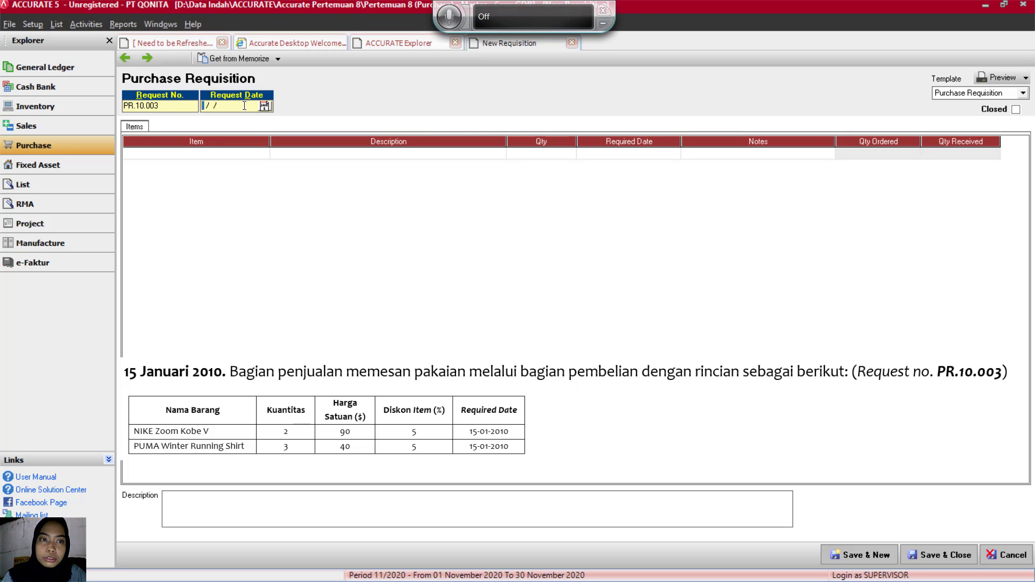
{"action": "type", "text": "15/01/20"}
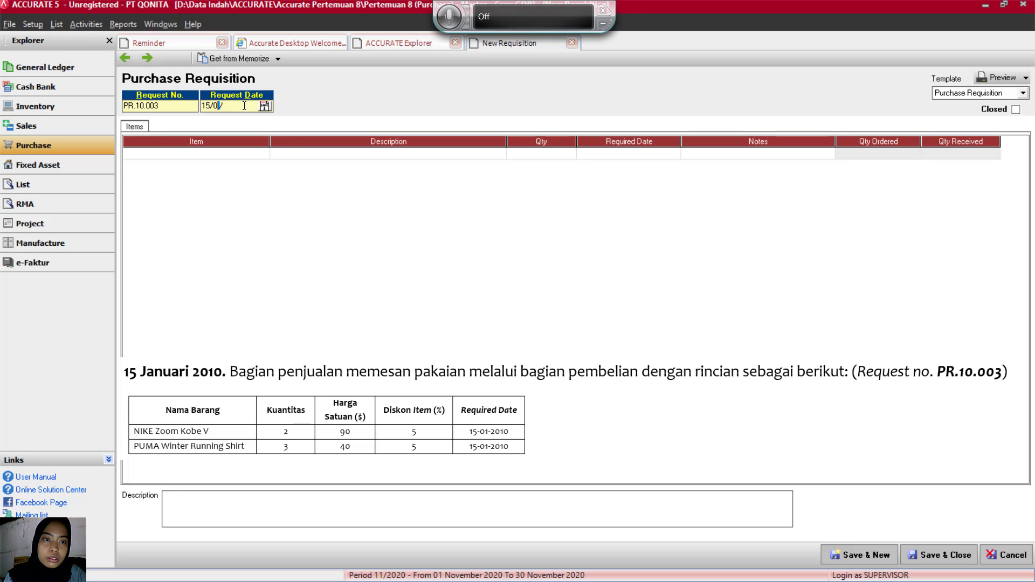
{"action": "type", "text": "10"}
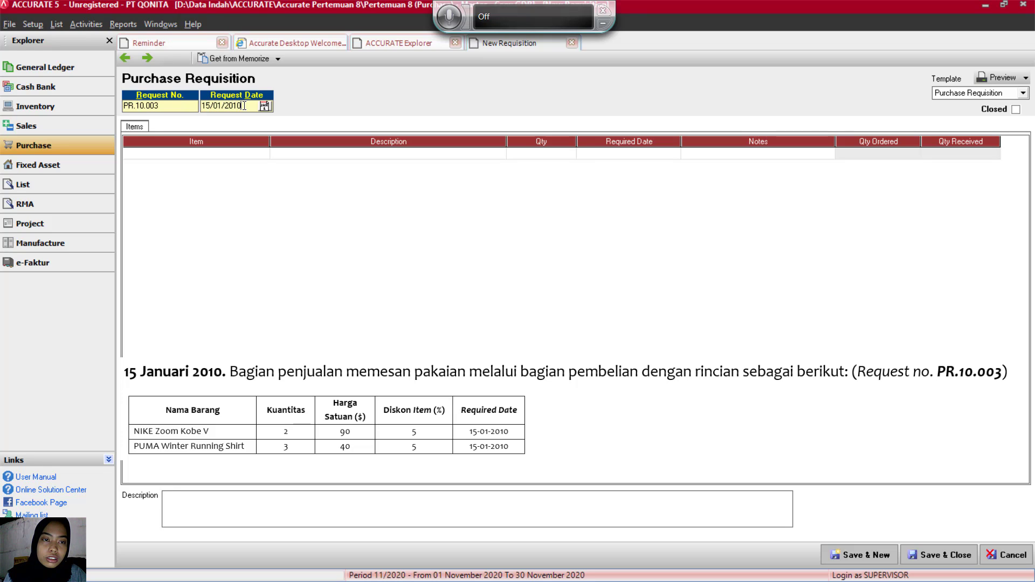
Step: Add the item NIKE Zoom Kobe V to the requisition with a quantity of 2
{"action": "left_click", "coordinate": [268, 157]}
{"action": "left_click", "coordinate": [267, 155]}
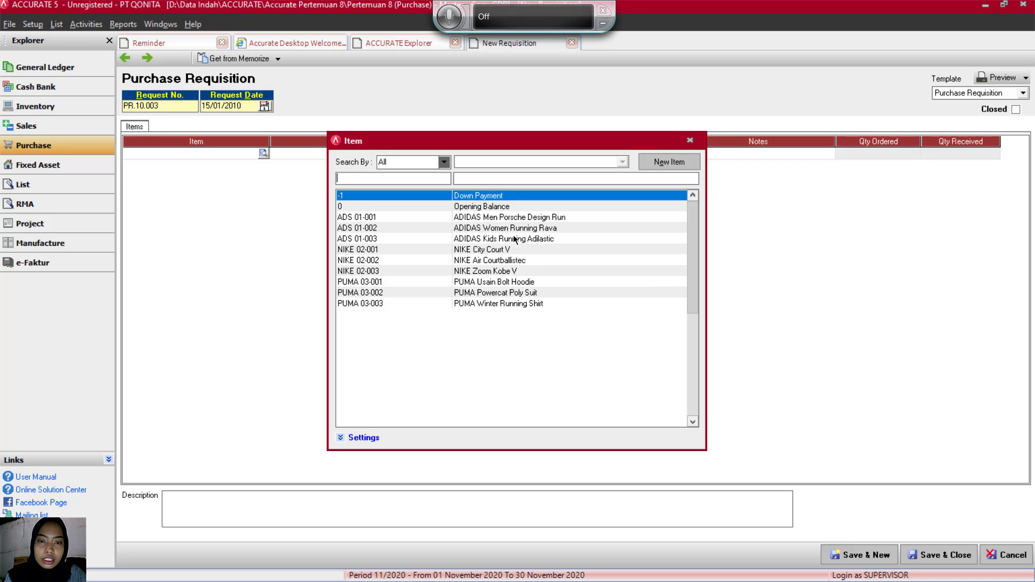
{"action": "double_click", "coordinate": [487, 271]}
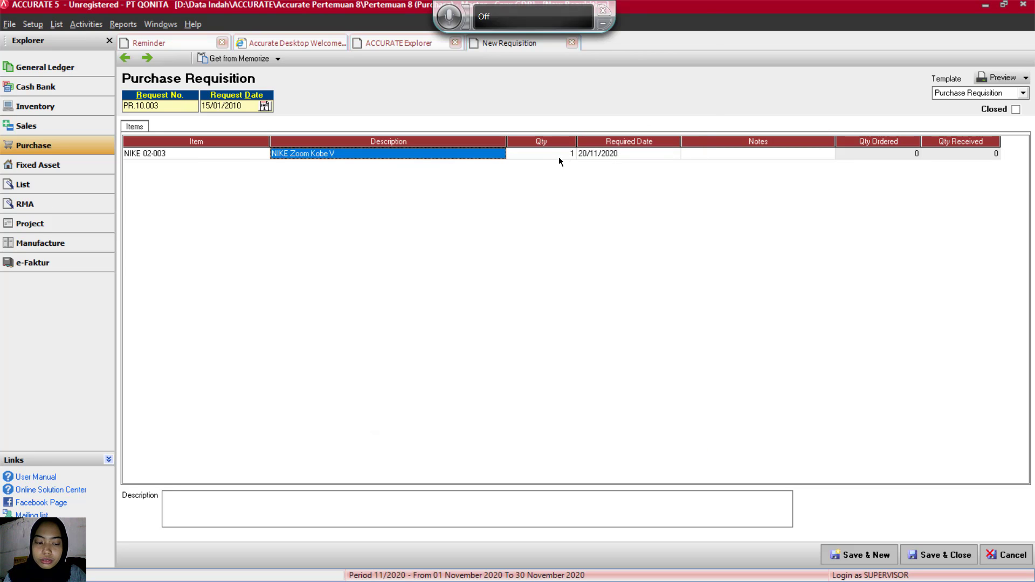
{"action": "left_click", "coordinate": [558, 154]}
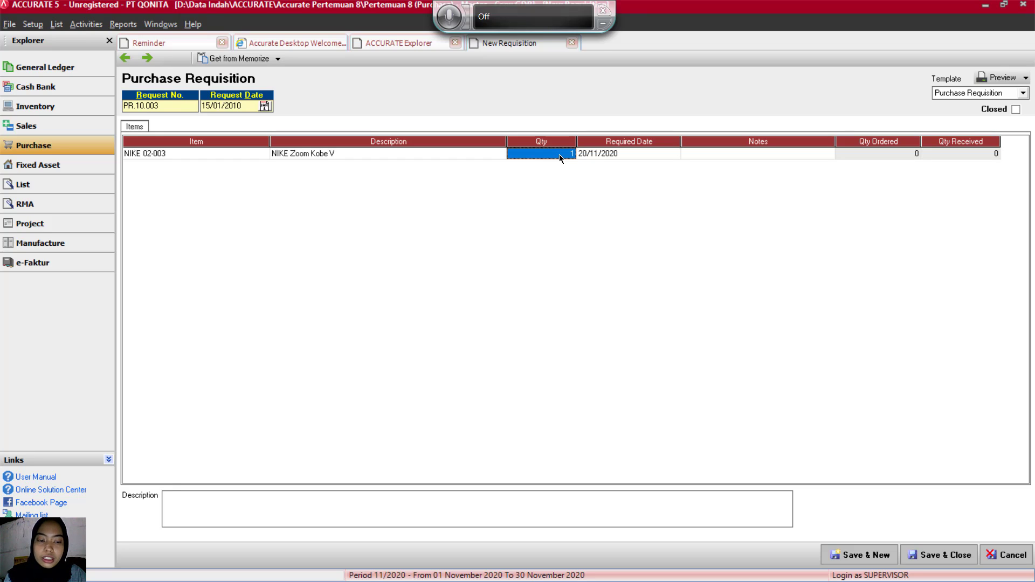
{"action": "type", "text": "2"}
{"action": "key", "text": "Tab"}
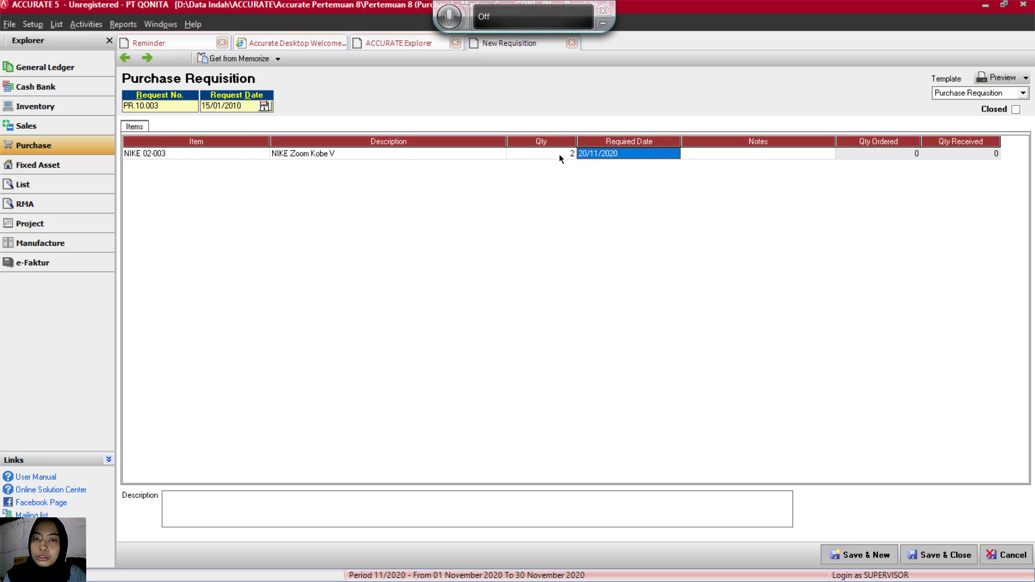
Step: Set the NIKE Zoom Kobe V line's required date to 15/01/2010, copy that date and start a second item line
{"action": "type", "text": "15012010"}
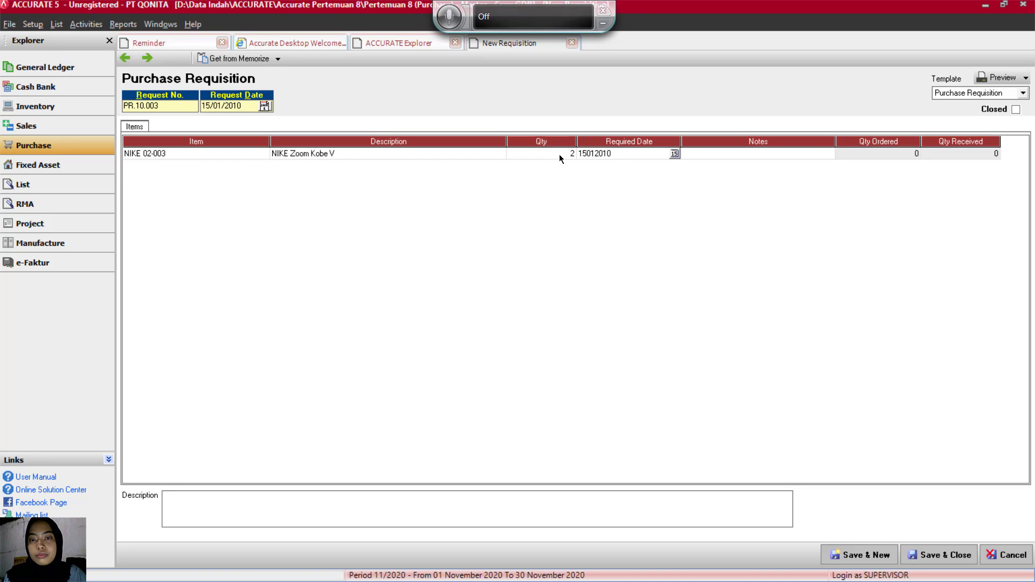
{"action": "type", "text": "/01/"}
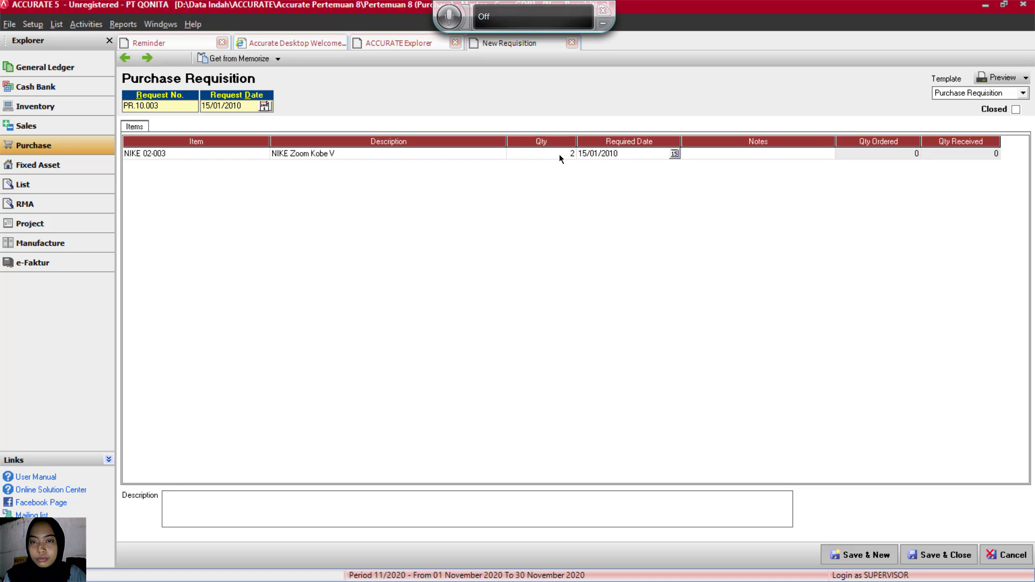
{"action": "left_click", "coordinate": [621, 154]}
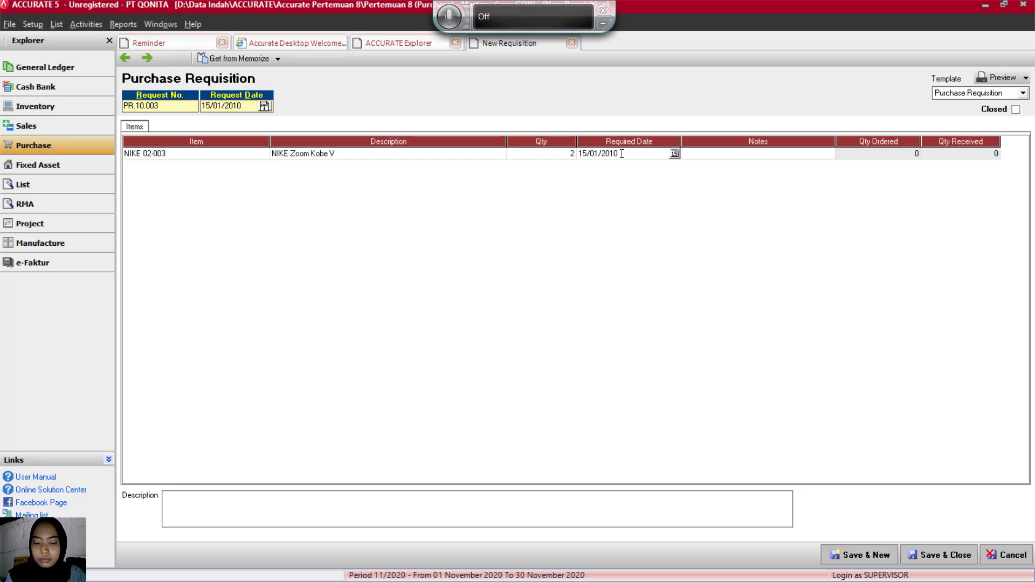
{"action": "double_click", "coordinate": [621, 153]}
{"action": "key", "text": "ctrl+c"}
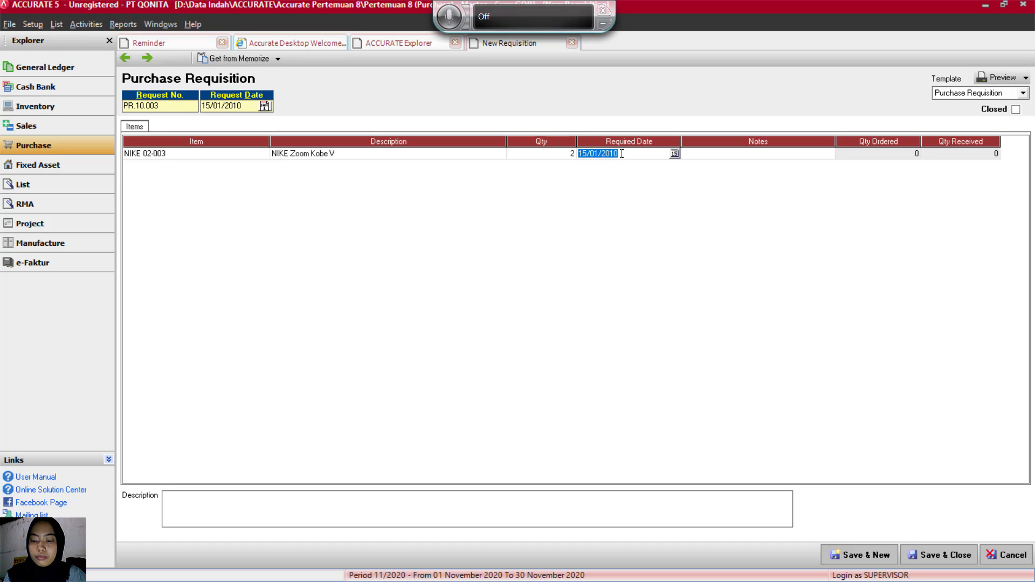
{"action": "left_click", "coordinate": [755, 154]}
{"action": "key", "text": "Tab"}
{"action": "key", "text": "Tab"}
{"action": "key", "text": "Tab"}
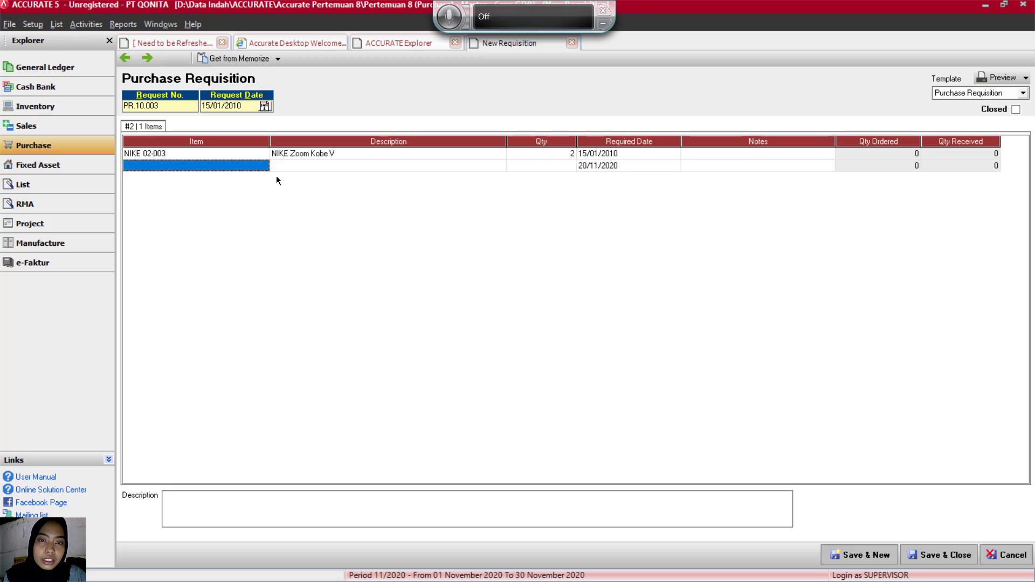
Step: Add the item PUMA Winter Running Shirt on the second line with a quantity of 3
{"action": "left_click", "coordinate": [263, 165]}
{"action": "left_click", "coordinate": [263, 165]}
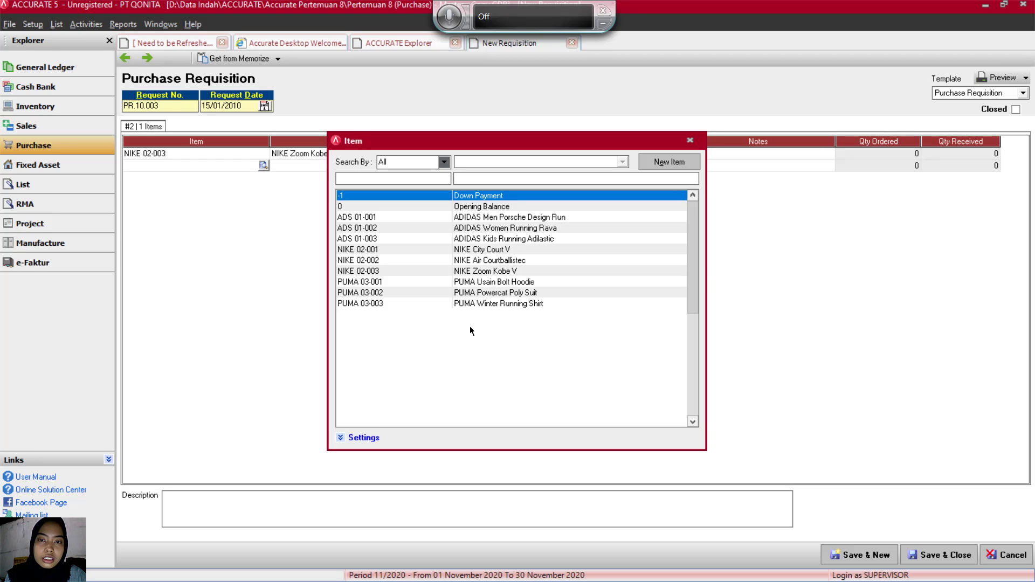
{"action": "double_click", "coordinate": [491, 304]}
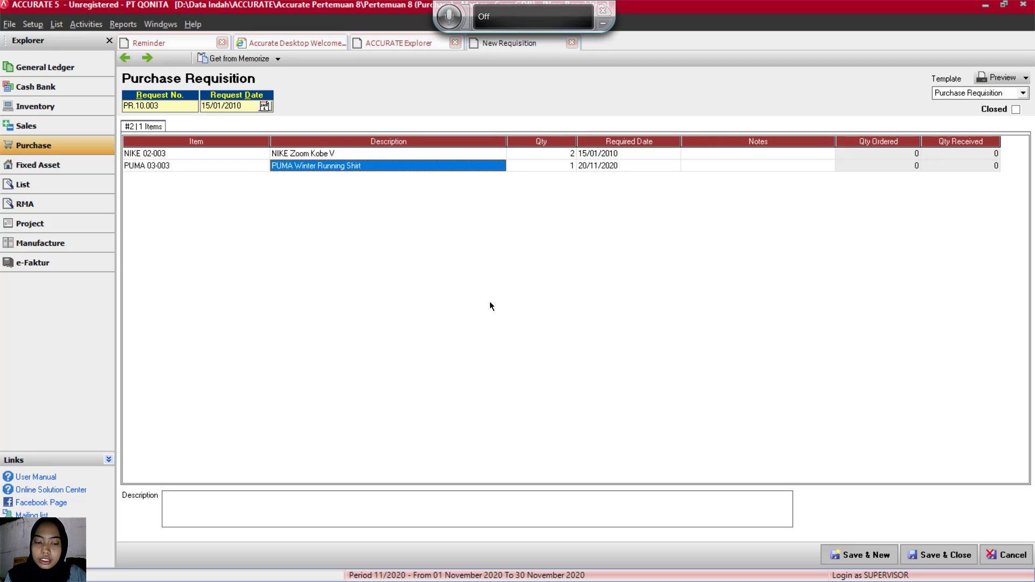
{"action": "left_click", "coordinate": [548, 167]}
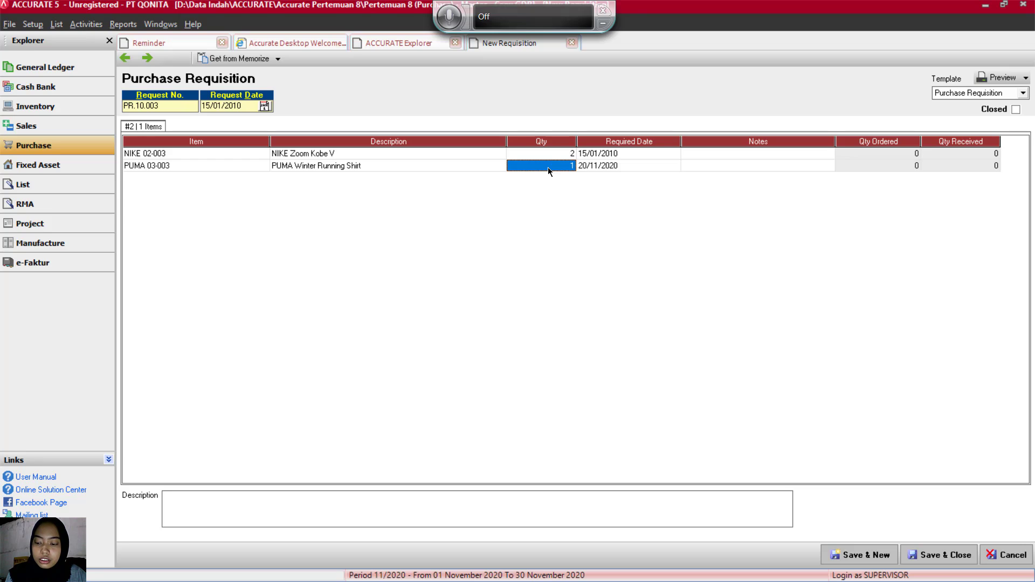
{"action": "type", "text": "3"}
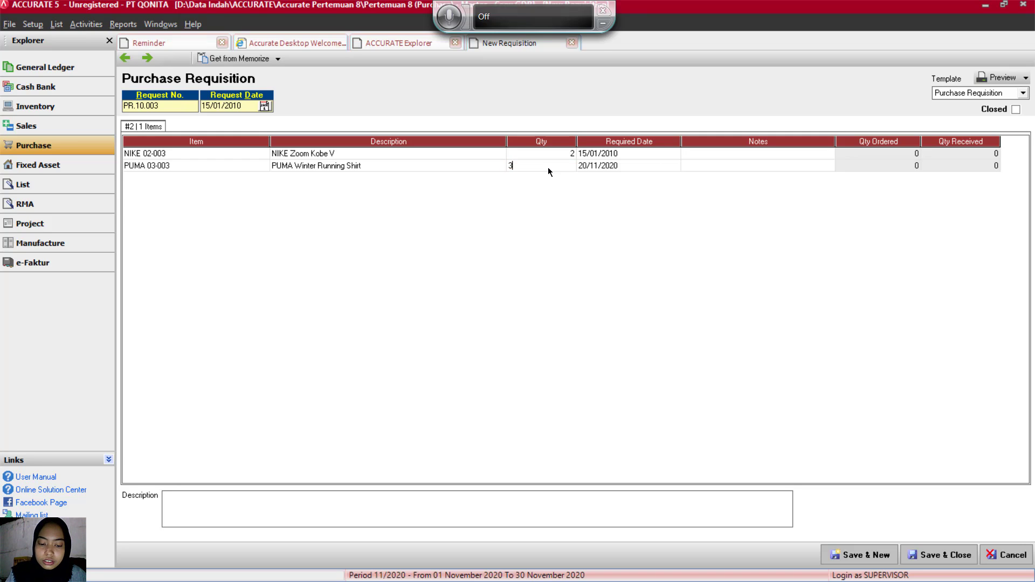
{"action": "key", "text": "Tab"}
Step: Paste the copied date 15/01/2010 as the PUMA Winter Running Shirt line's required date
{"action": "key", "text": "BackSpace"}
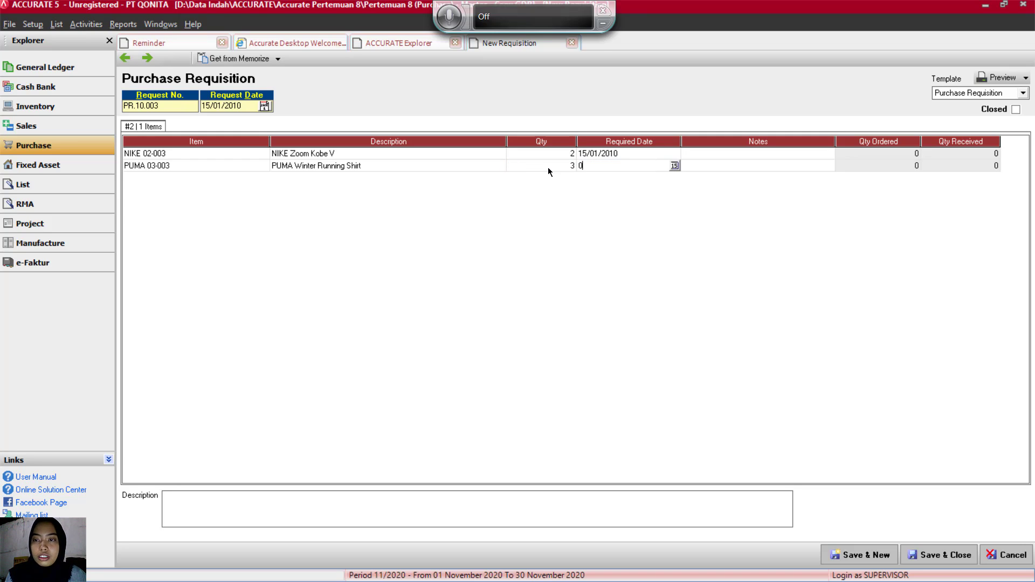
{"action": "key", "text": "ctrl+v"}
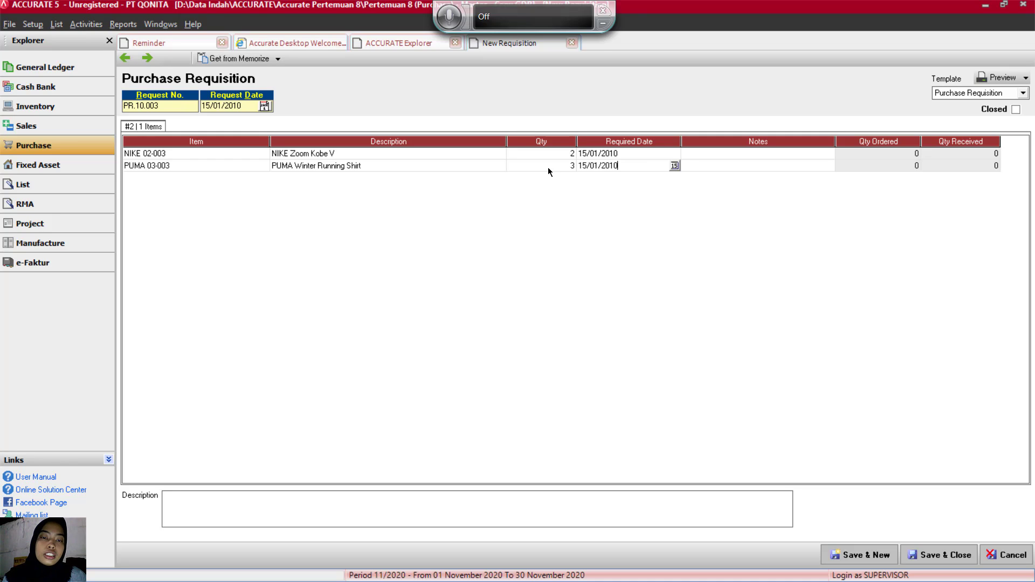
{"action": "key", "text": "Tab"}
{"action": "key", "text": "Tab"}
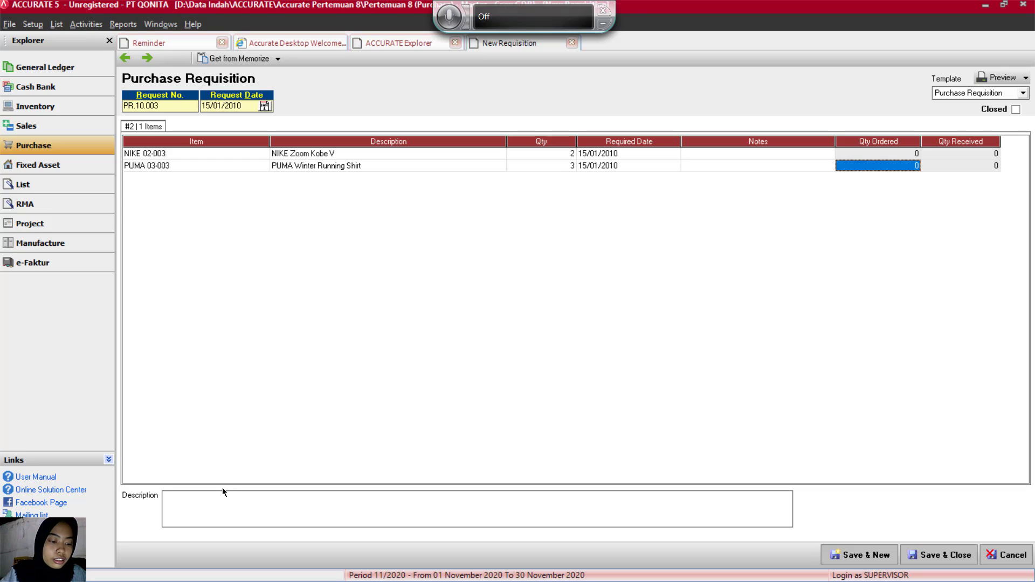
Step: Enter "T15. Membuat permintaan pesanan" as the requisition's description, and save and close the requisition
{"action": "left_click", "coordinate": [205, 500]}
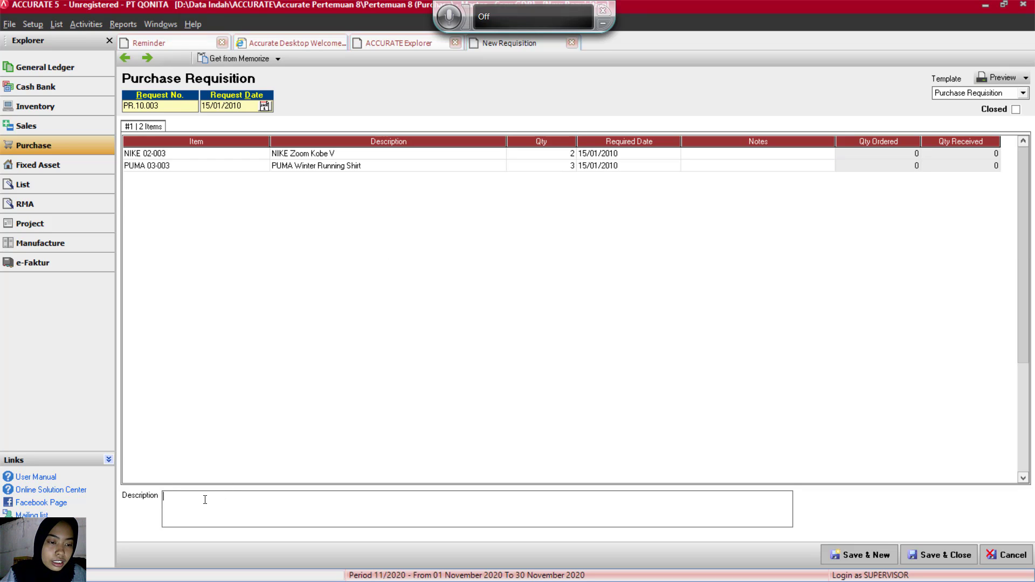
{"action": "type", "text": "T"}
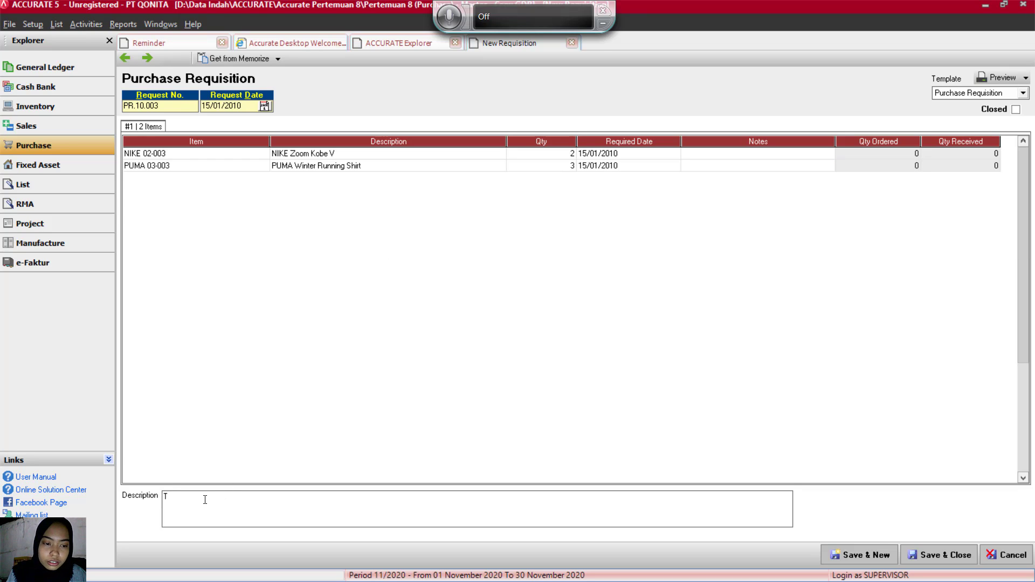
{"action": "type", "text": "15"}
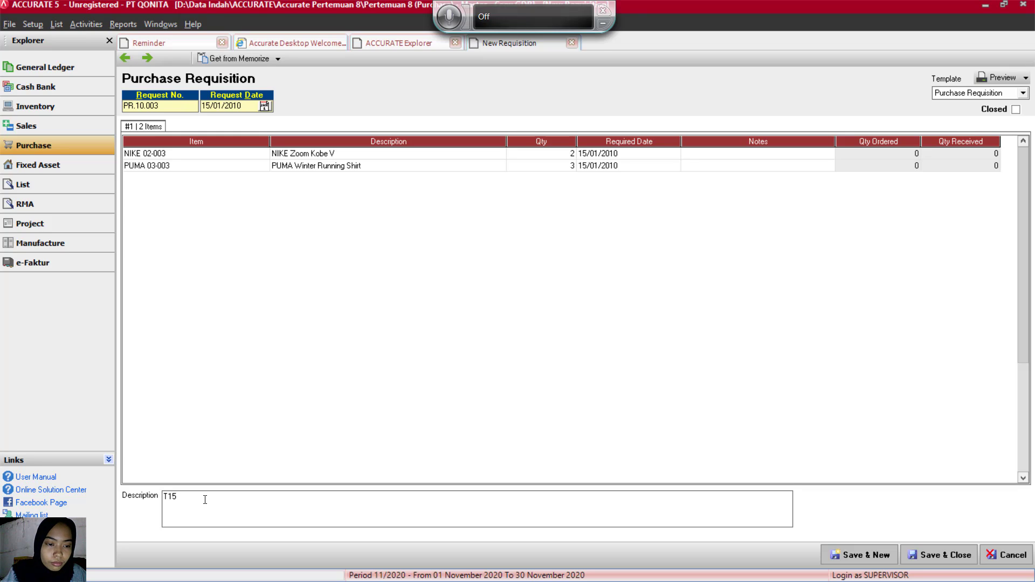
{"action": "type", "text": "."}
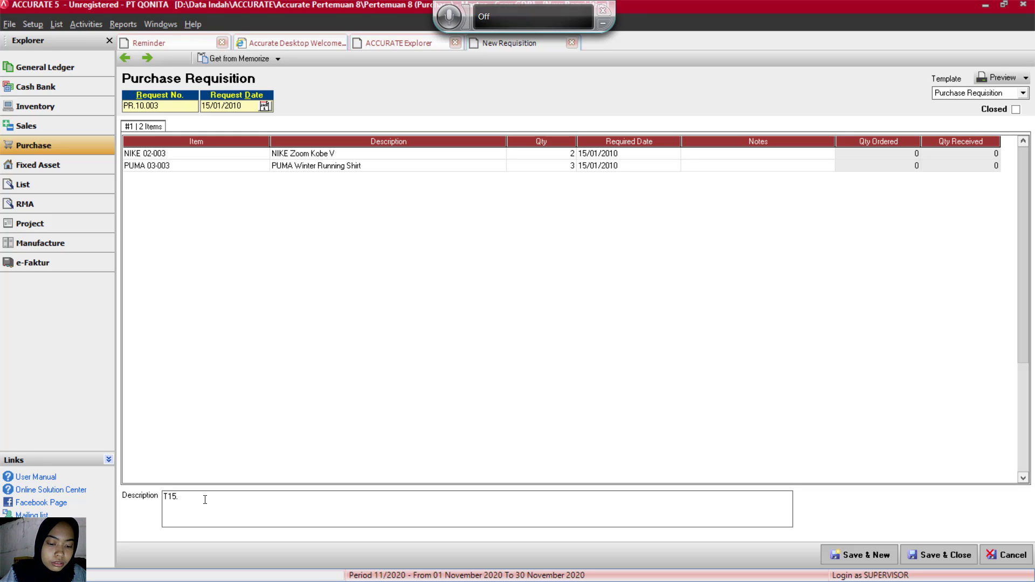
{"action": "type", "text": " Me"}
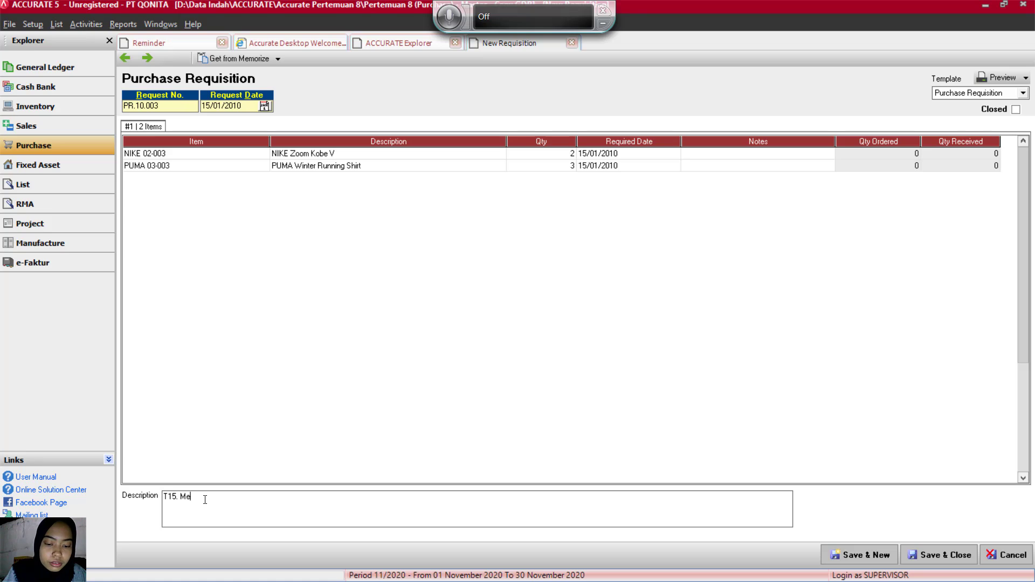
{"action": "type", "text": "mbua"}
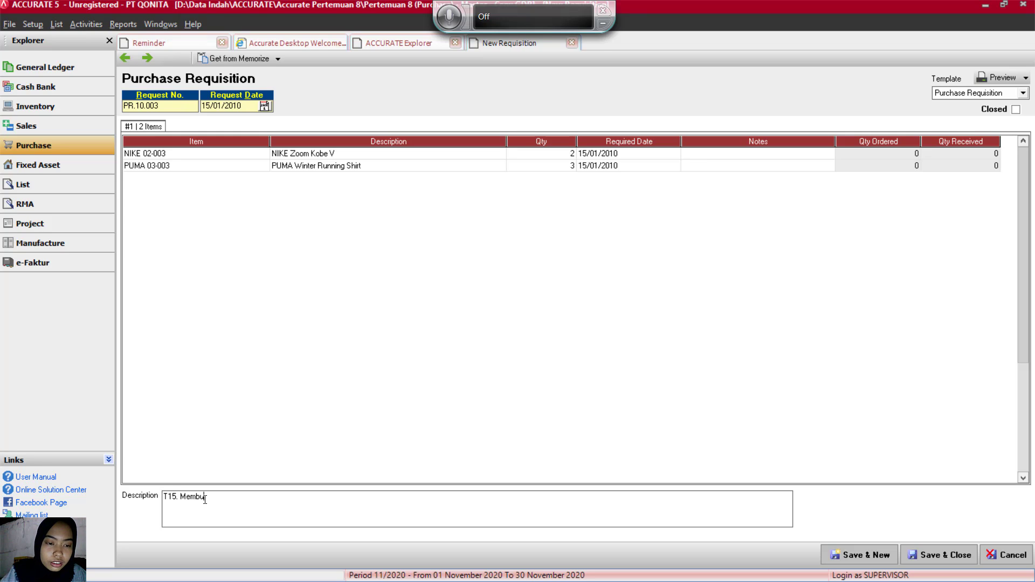
{"action": "type", "text": "t per"}
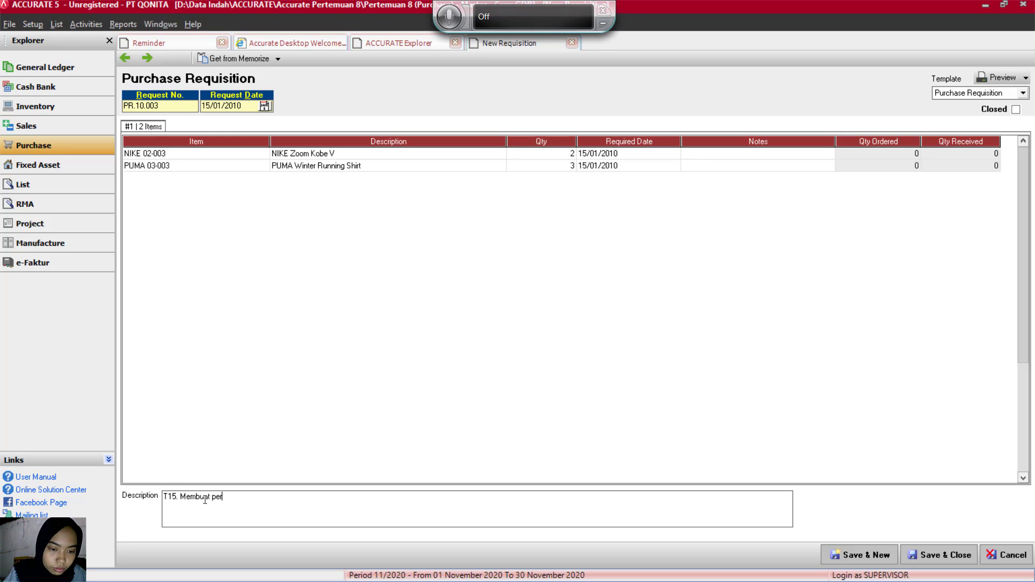
{"action": "type", "text": "mintaa"}
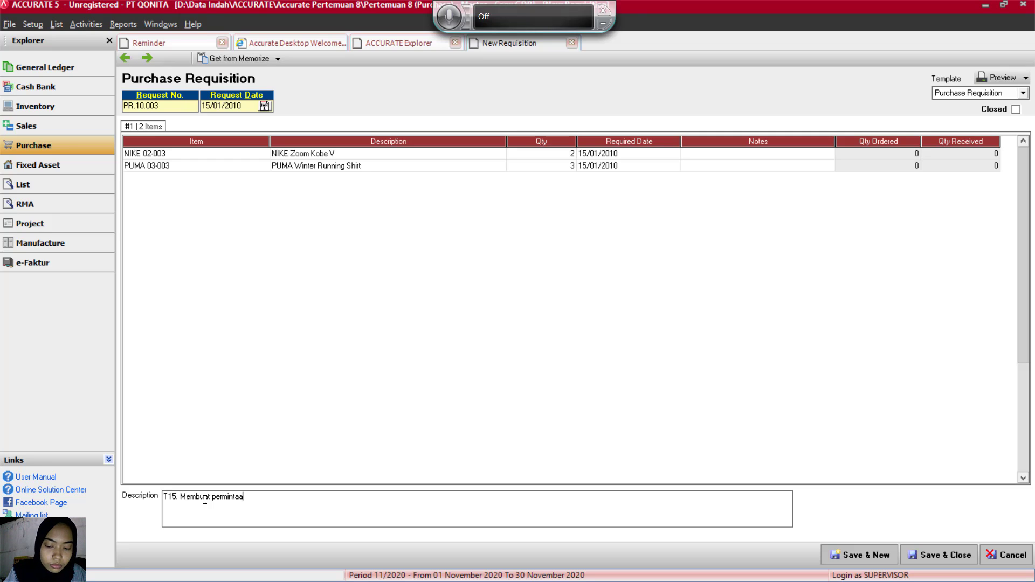
{"action": "type", "text": "b"}
{"action": "key", "text": "BackSpace"}
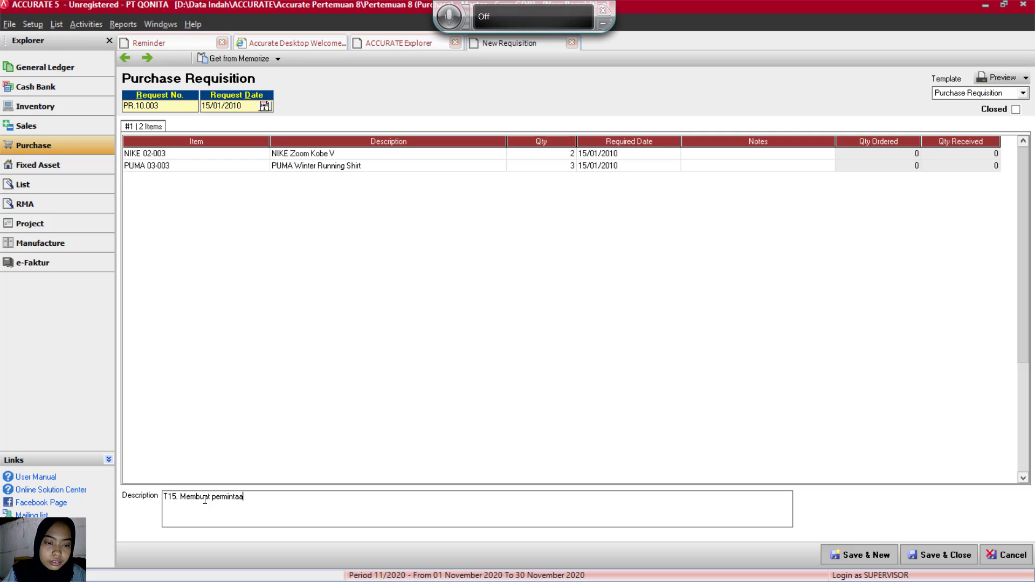
{"action": "type", "text": "n"}
{"action": "type", "text": " p"}
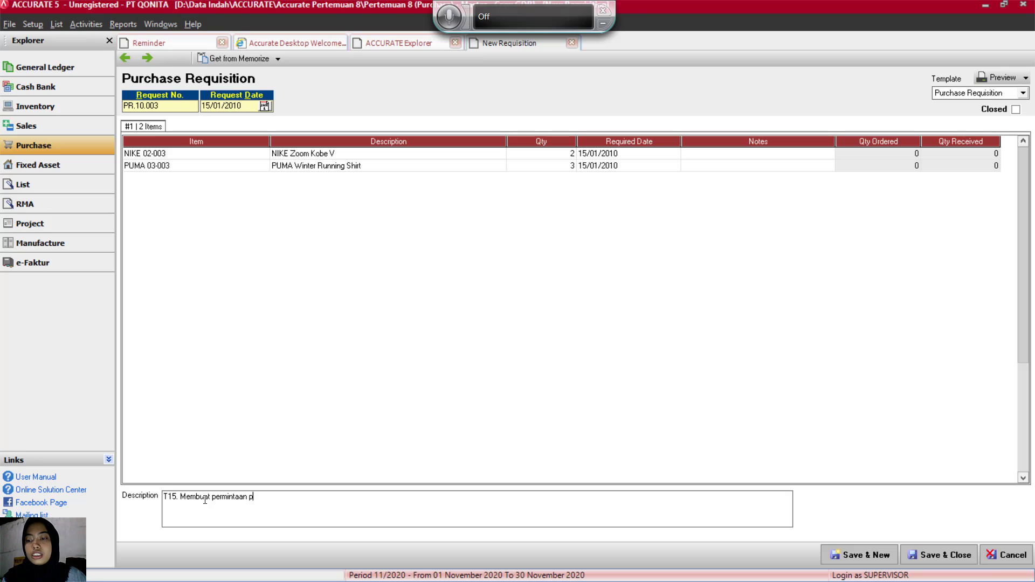
{"action": "type", "text": "esanan"}
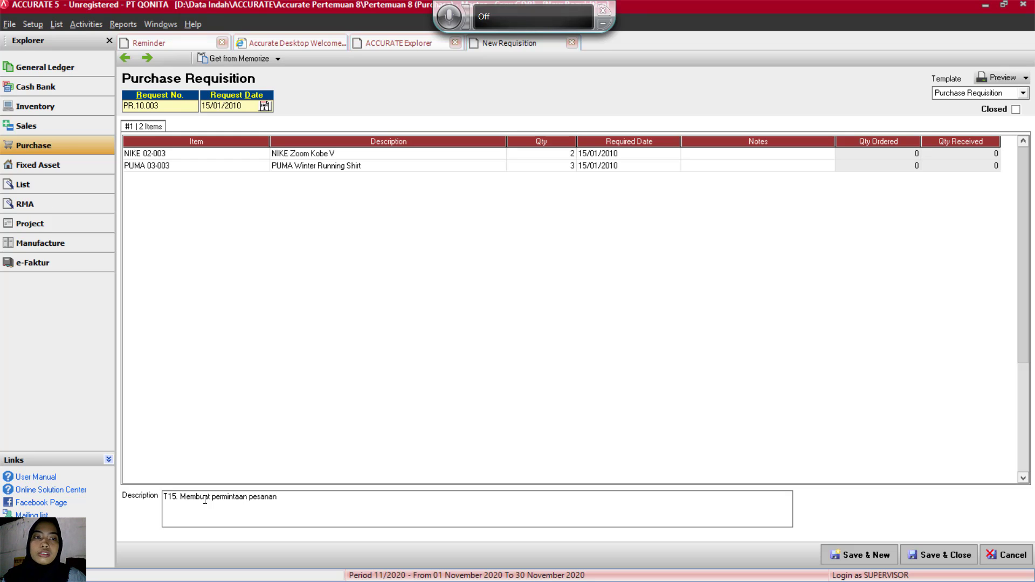
{"action": "left_click", "coordinate": [925, 556]}
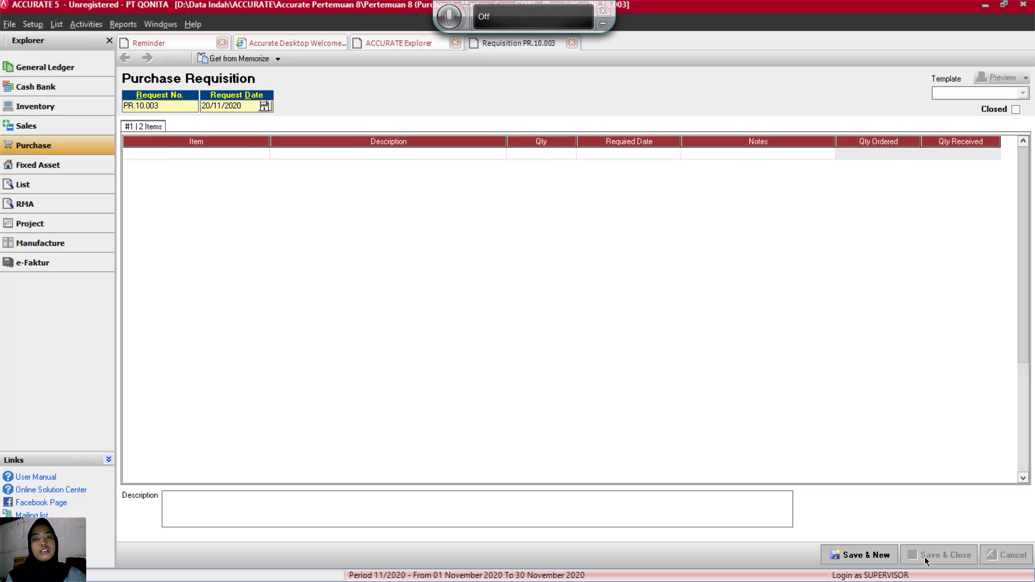
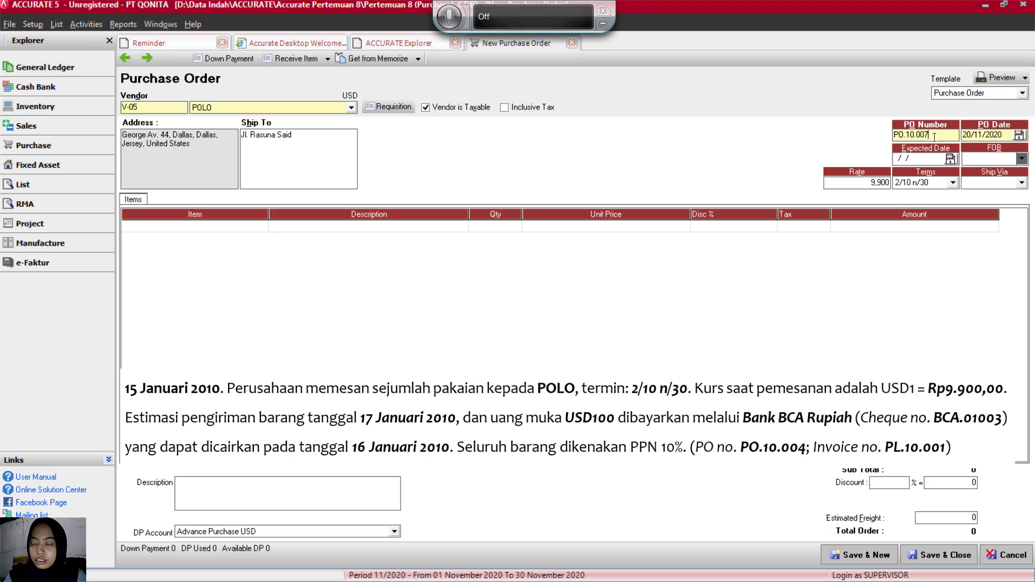
Step: Replace the POLO purchase order's PO number and set its PO date to 15/01/2010
{"action": "key", "text": "BackSpace"}
{"action": "key", "text": "BackSpace"}
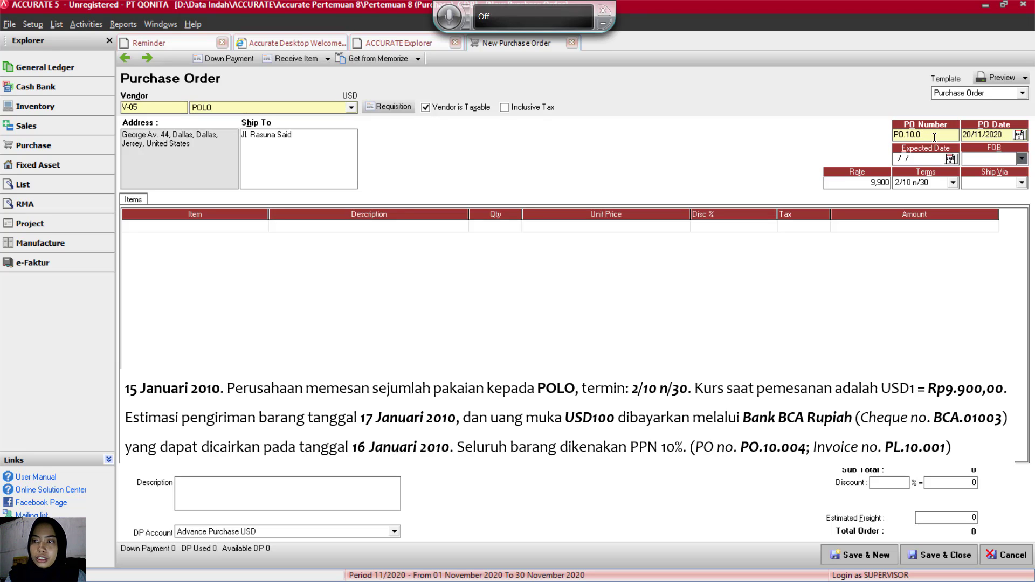
{"action": "type", "text": "05"}
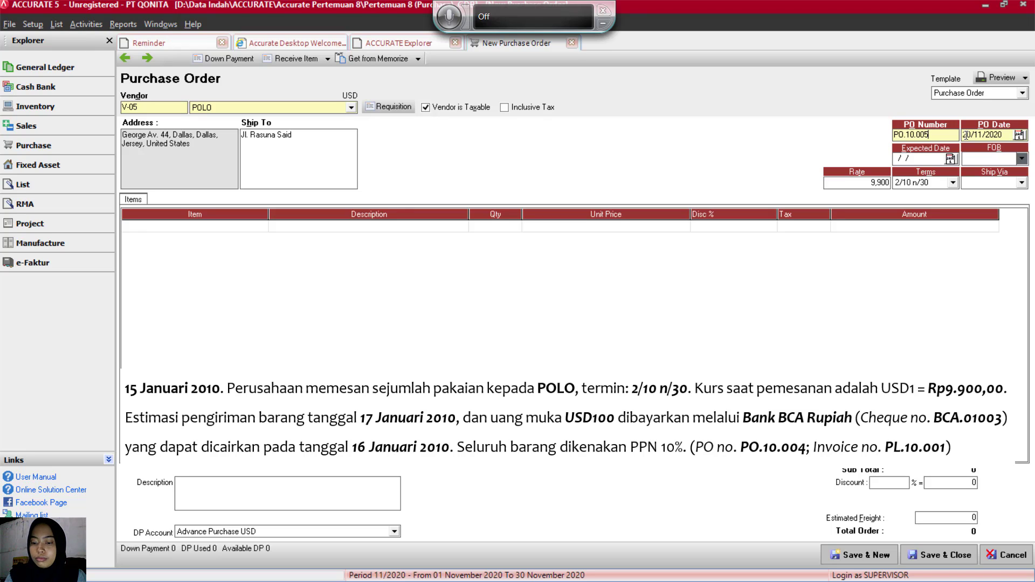
{"action": "left_click", "coordinate": [999, 134]}
{"action": "key", "text": "BackSpace"}
{"action": "key", "text": "BackSpace"}
{"action": "key", "text": "BackSpace"}
{"action": "key", "text": "BackSpace"}
{"action": "key", "text": "BackSpace"}
{"action": "key", "text": "BackSpace"}
{"action": "key", "text": "BackSpace"}
{"action": "key", "text": "BackSpace"}
{"action": "type", "text": "15/01/2"}
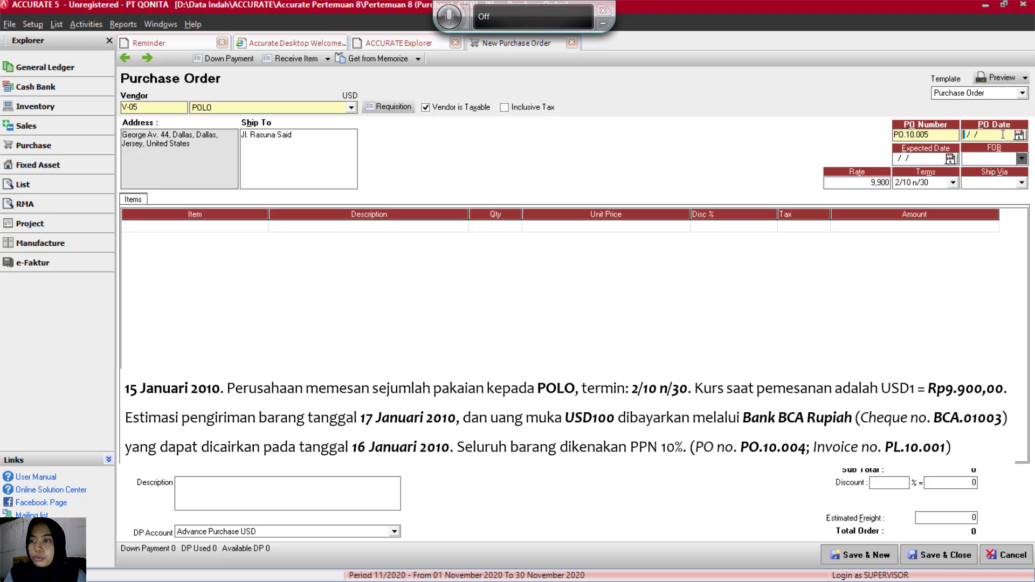
{"action": "type", "text": "010"}
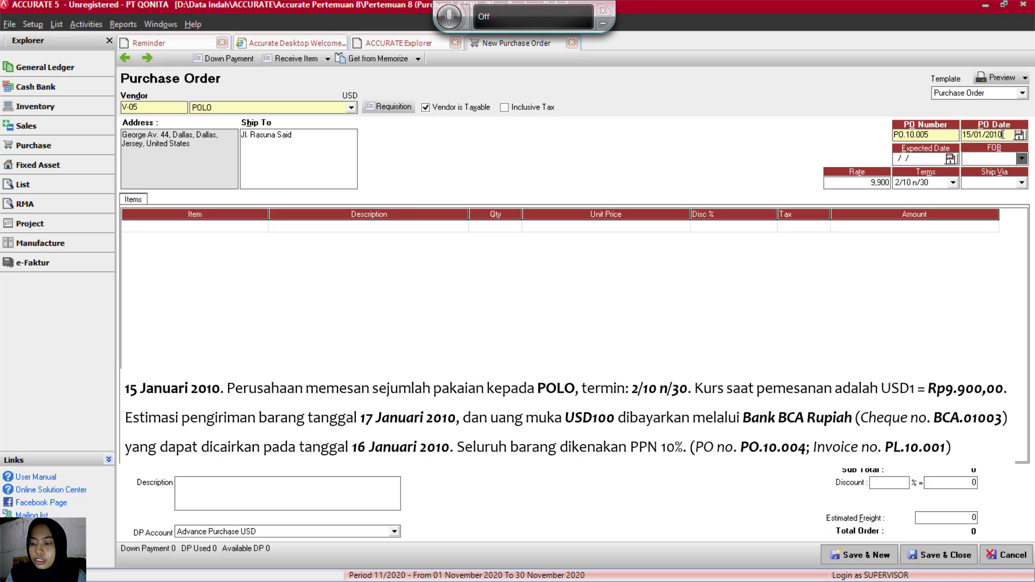
Step: Set the POLO purchase order's expected date to 15/01/2010
{"action": "left_click", "coordinate": [896, 158]}
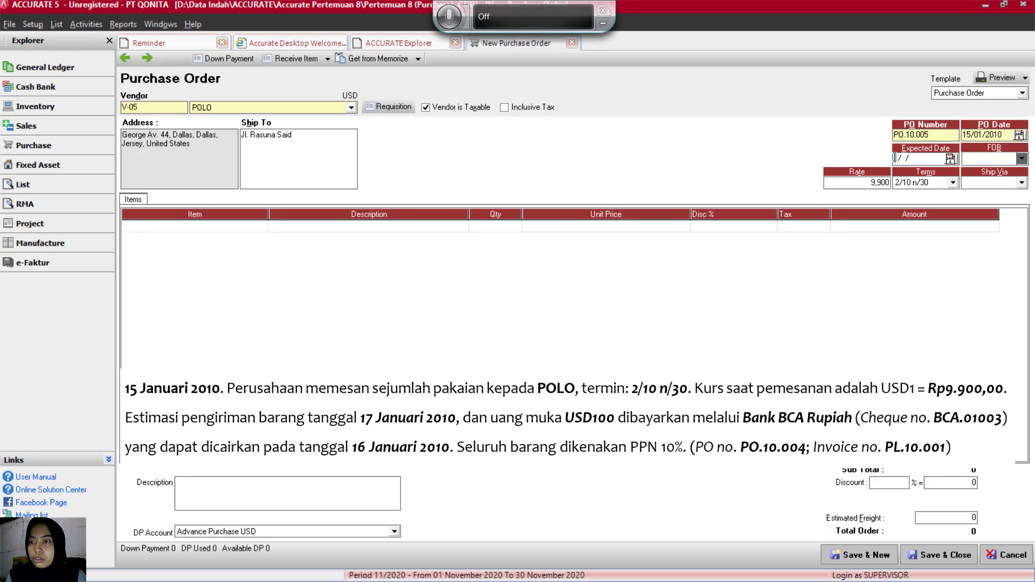
{"action": "type", "text": "1501200"}
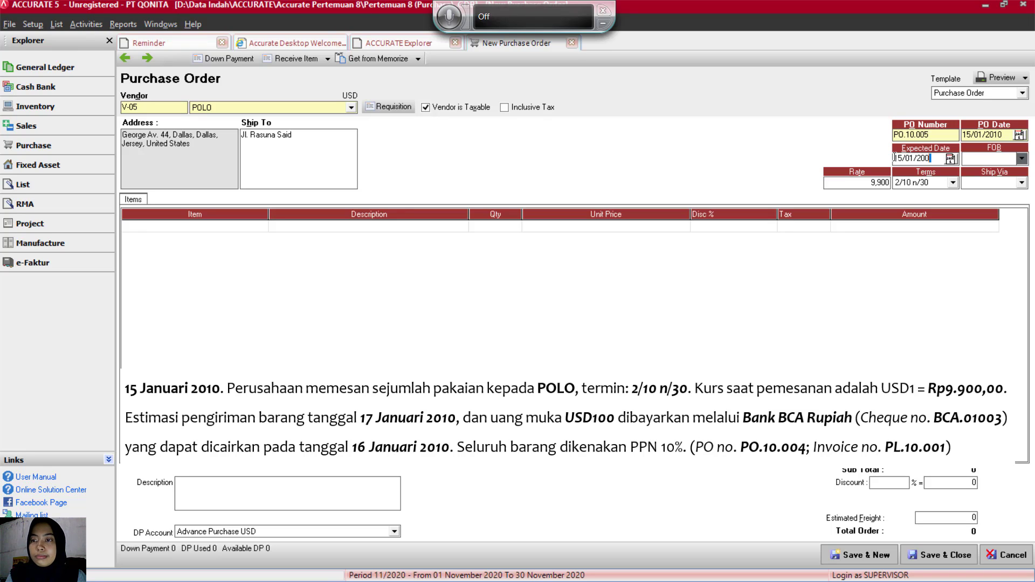
{"action": "key", "text": "BackSpace"}
{"action": "type", "text": "10"}
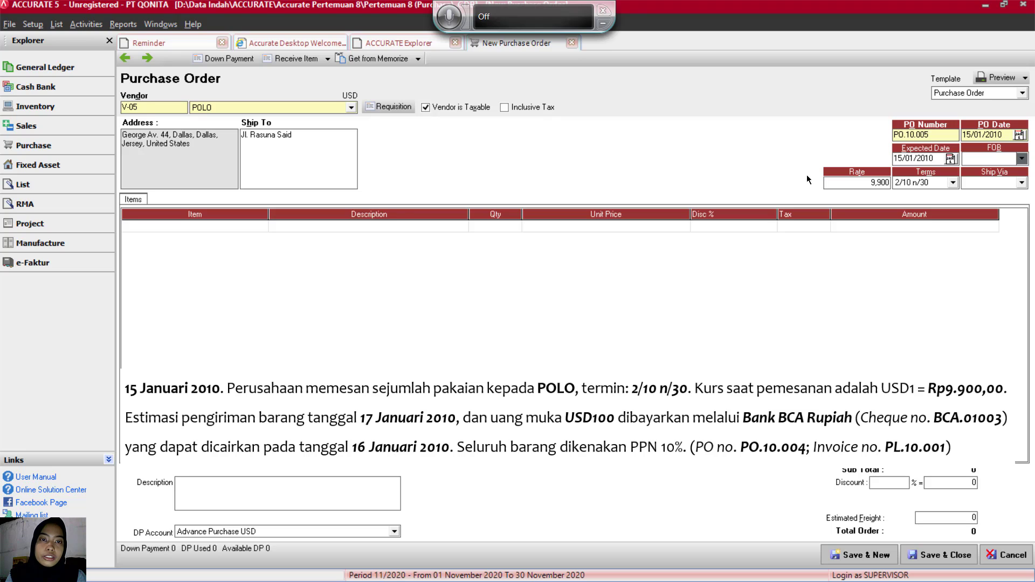
Step: Bring the items of the requisition dated 15/01/2010 into the POLO purchase order
{"action": "left_click", "coordinate": [394, 106]}
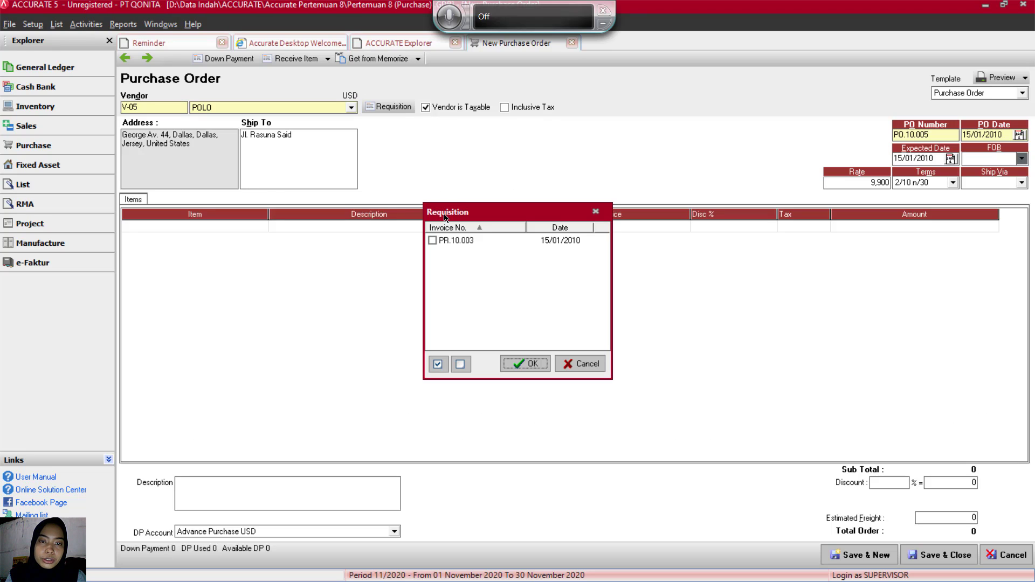
{"action": "left_click", "coordinate": [433, 240]}
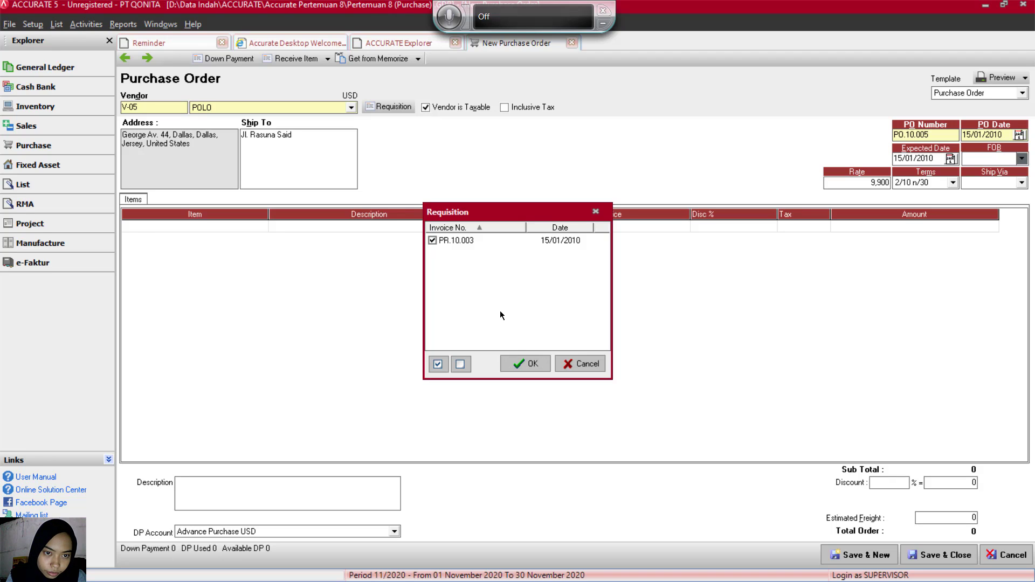
{"action": "left_click", "coordinate": [526, 368]}
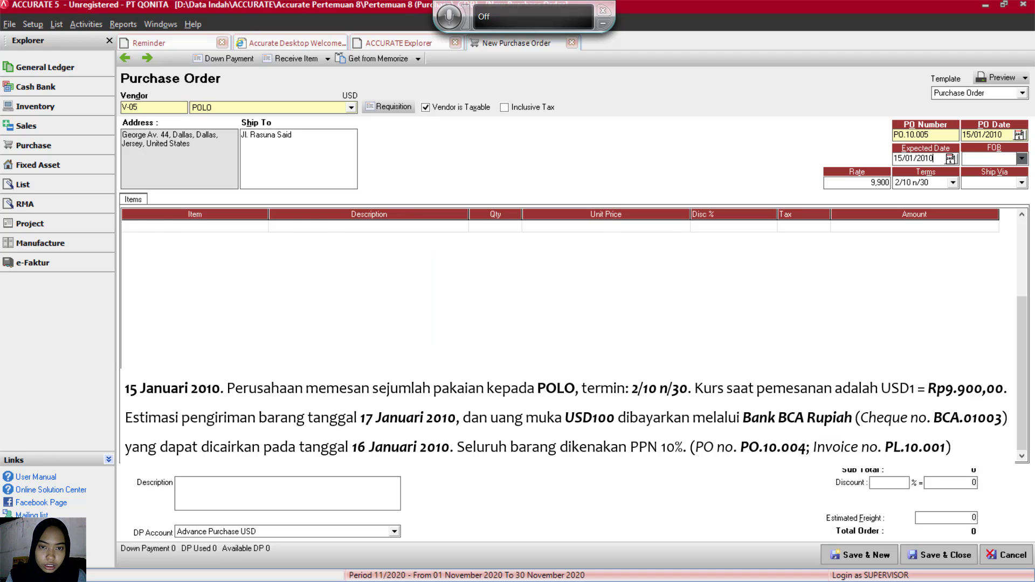
Step: Set the quantity to 1 for both the NIKE Zoom Kobe V and PUMA Winter Running Shirt lines
{"action": "left_click", "coordinate": [506, 226]}
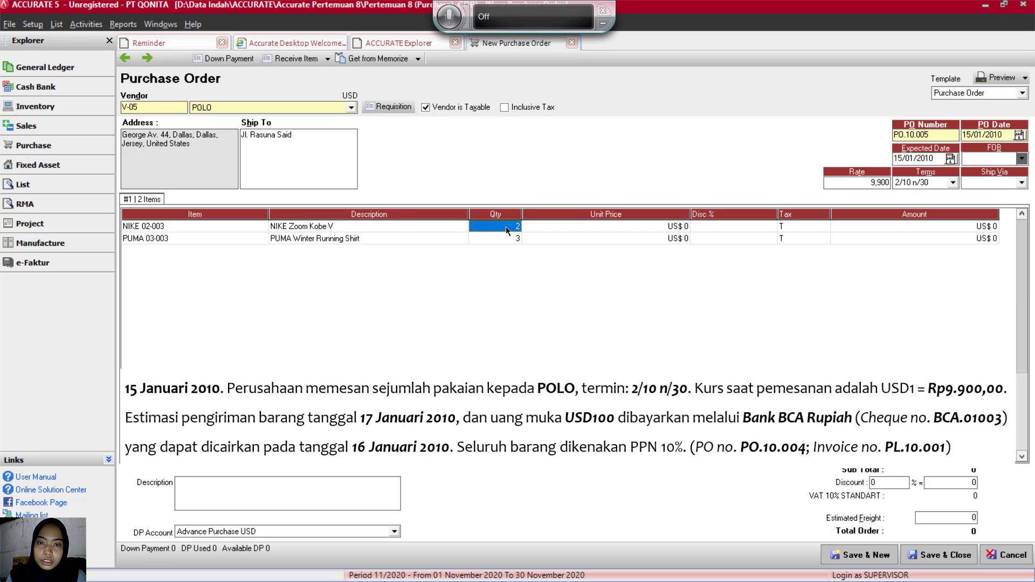
{"action": "type", "text": "1"}
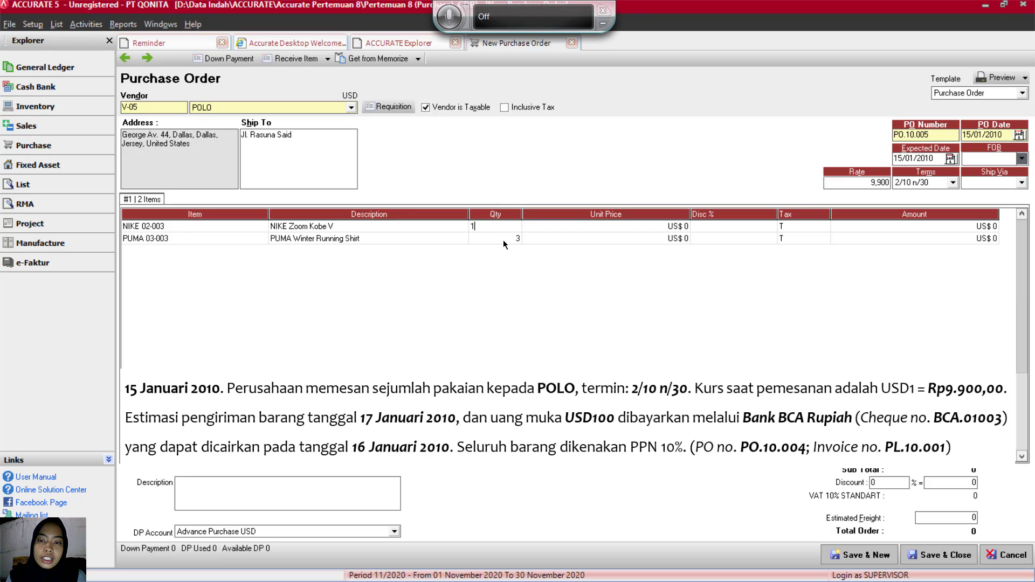
{"action": "left_click", "coordinate": [514, 238]}
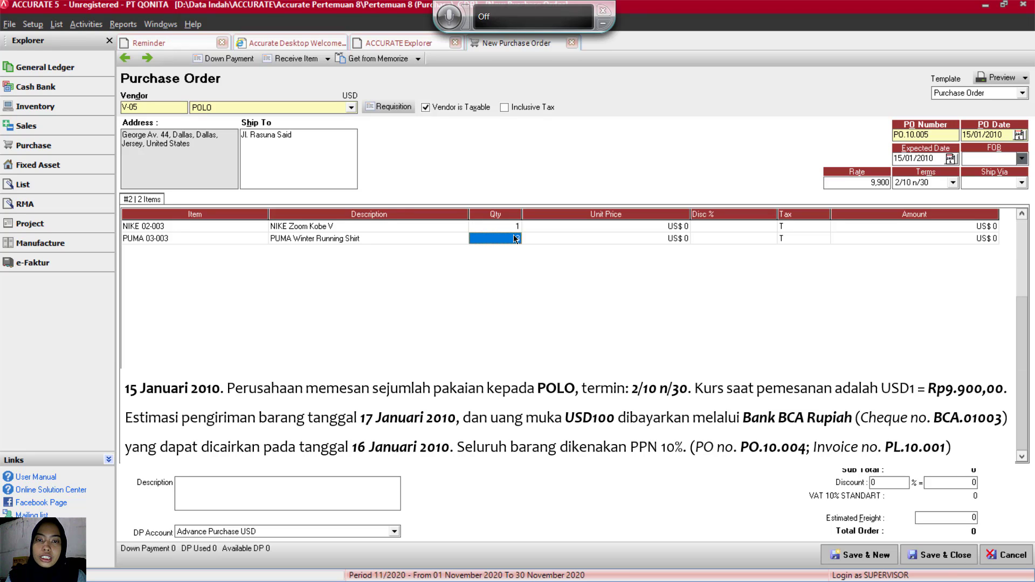
{"action": "type", "text": "1"}
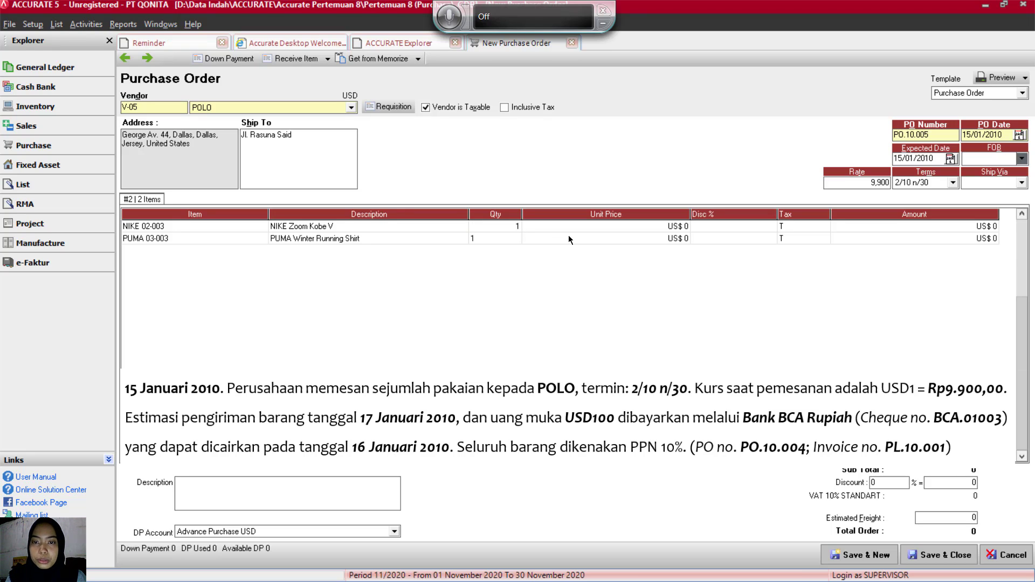
{"action": "left_click", "coordinate": [569, 239]}
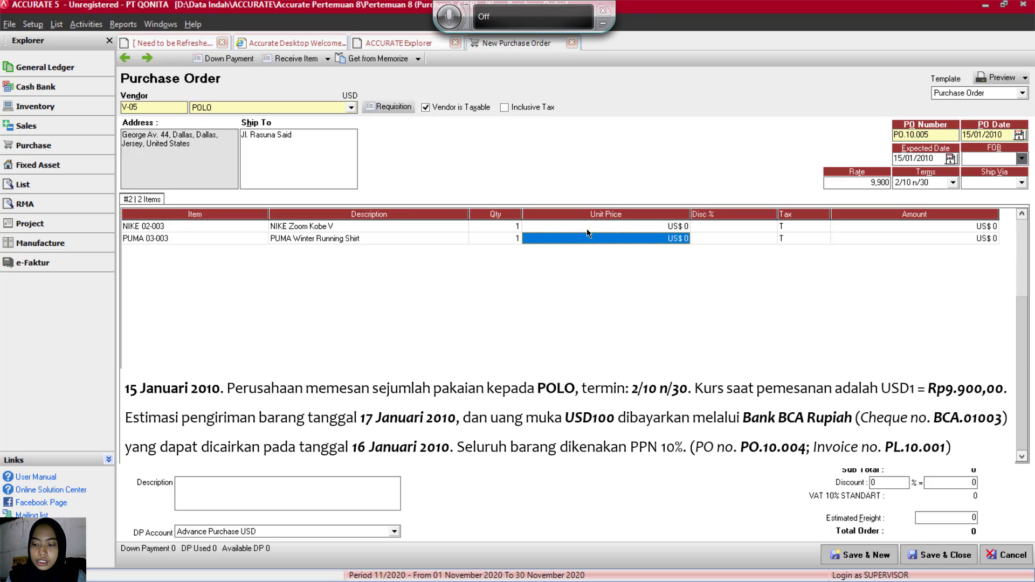
Step: Give the NIKE Zoom Kobe V line a unit price of US$ 90 and a 5% discount
{"action": "left_click", "coordinate": [634, 229]}
{"action": "type", "text": "90"}
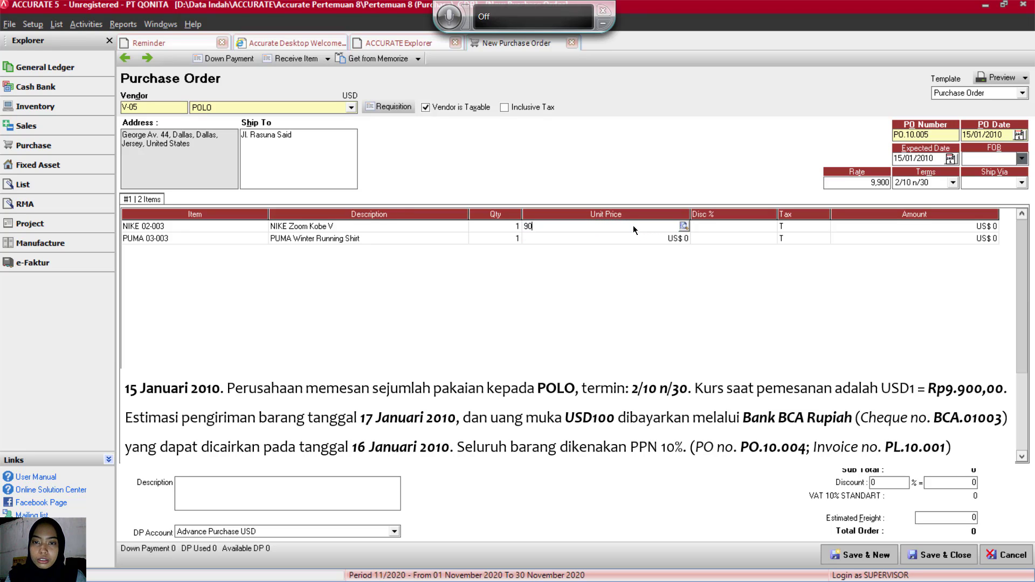
{"action": "key", "text": "Tab"}
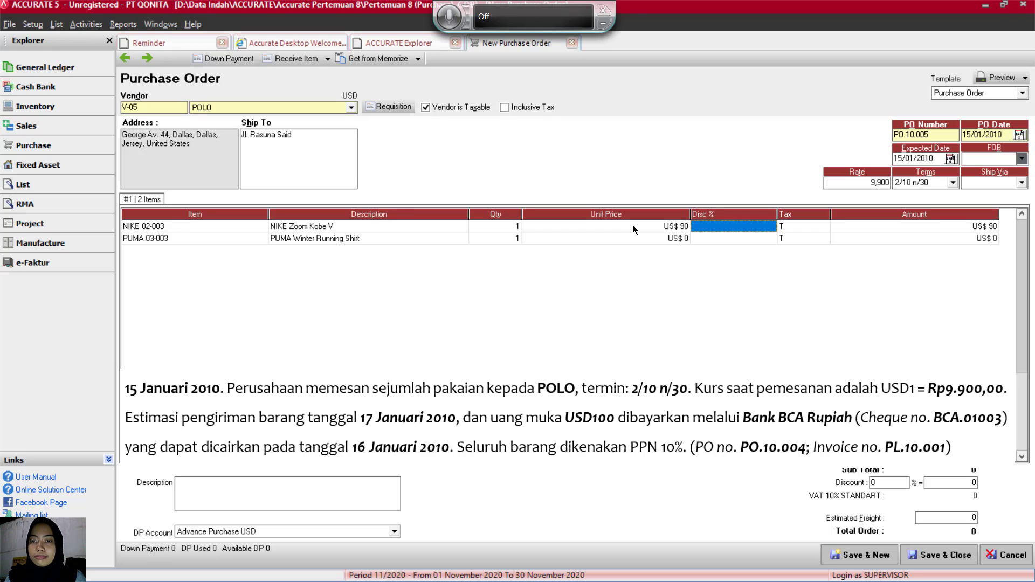
{"action": "type", "text": "5"}
{"action": "key", "text": "Tab"}
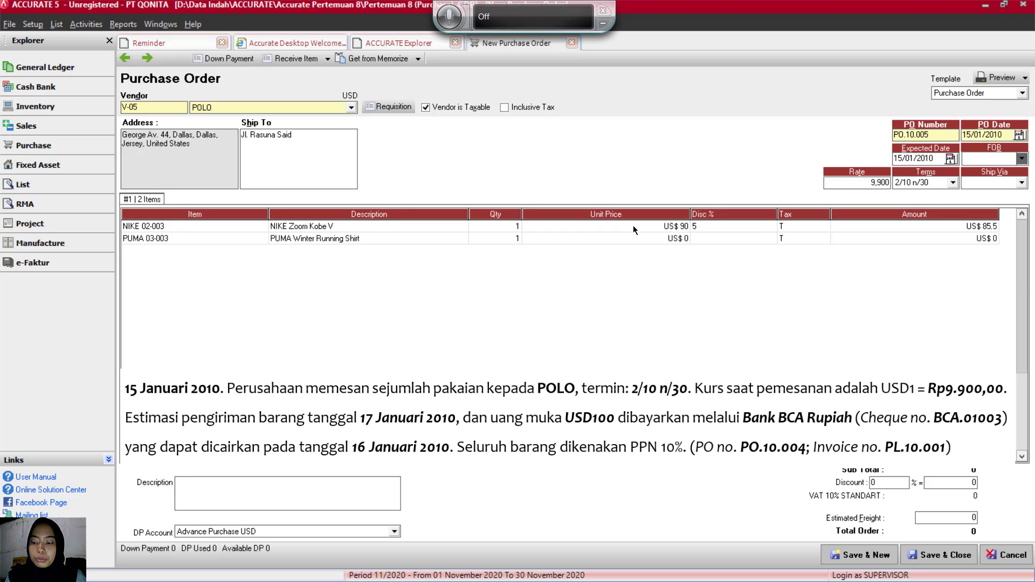
Step: Give the PUMA Winter Running Shirt line a unit price of US$ 40 and a 5% discount
{"action": "key", "text": "Tab"}
{"action": "key", "text": "Tab"}
{"action": "key", "text": "Tab"}
{"action": "key", "text": "Tab"}
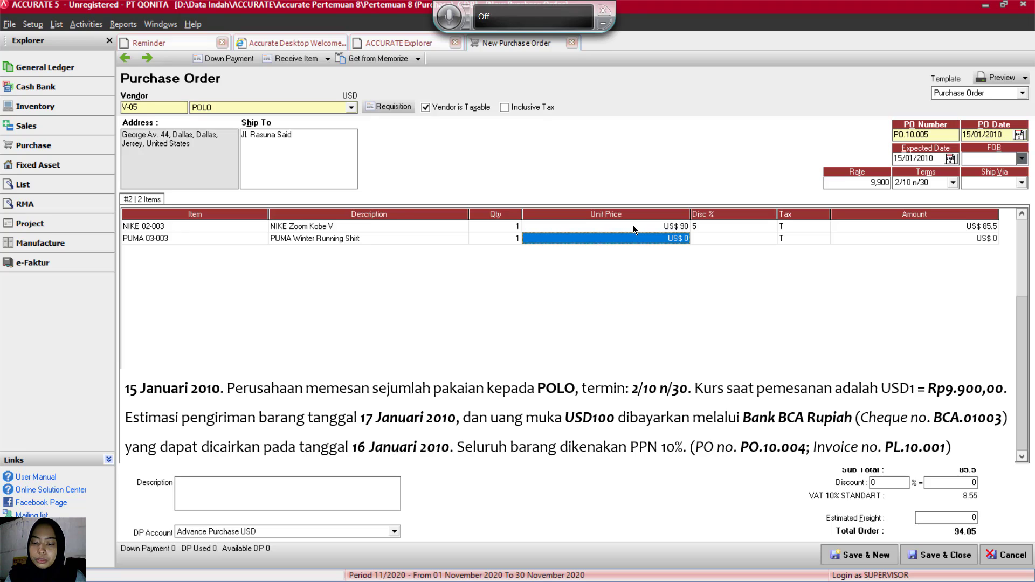
{"action": "type", "text": "40"}
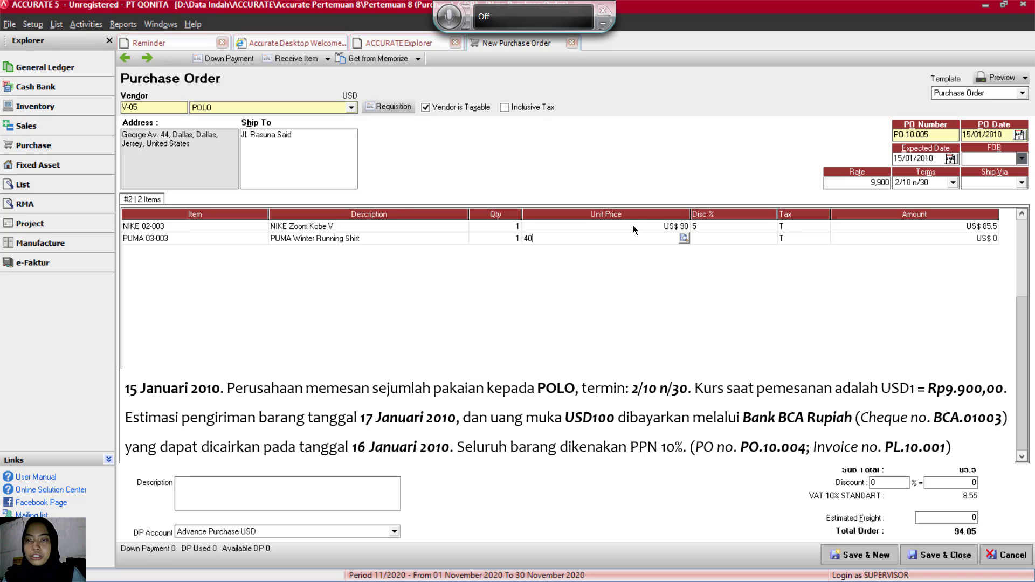
{"action": "key", "text": "Tab"}
{"action": "type", "text": "5"}
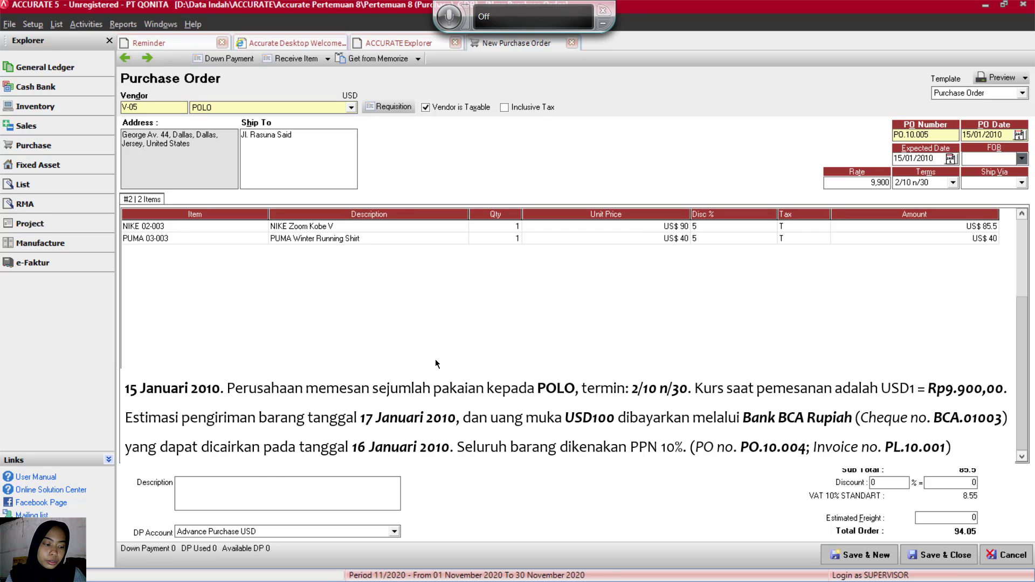
{"action": "left_click", "coordinate": [265, 486]}
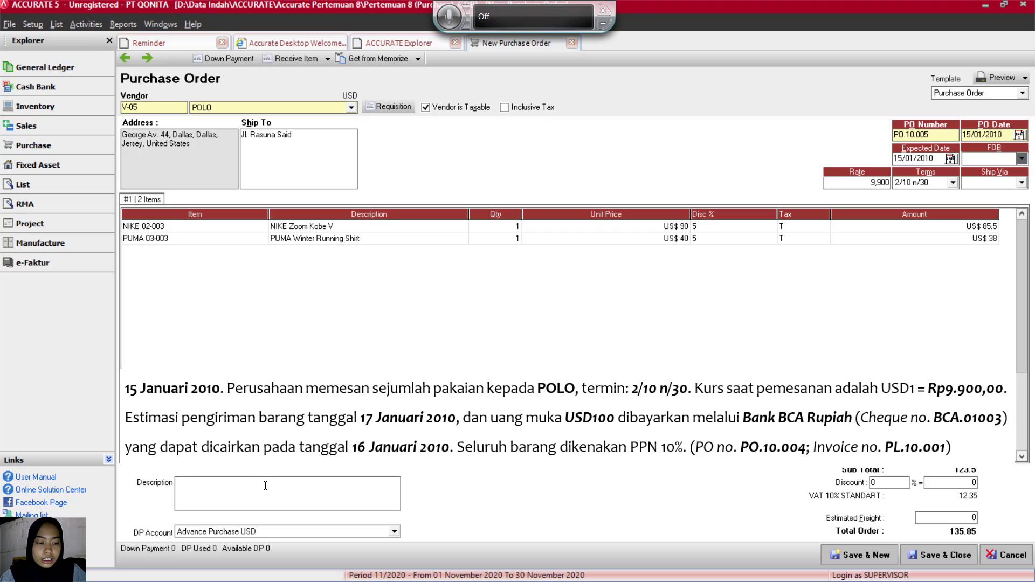
Step: Enter the description "T15. Membuat pesanan baju kepada POLO" on the POLO purchase order
{"action": "type", "text": "T"}
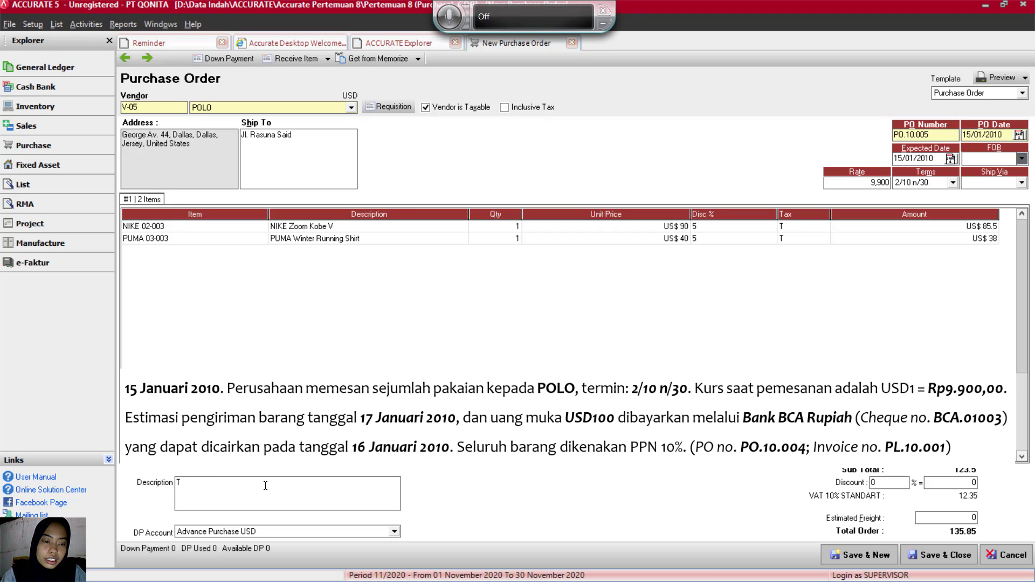
{"action": "type", "text": "15"}
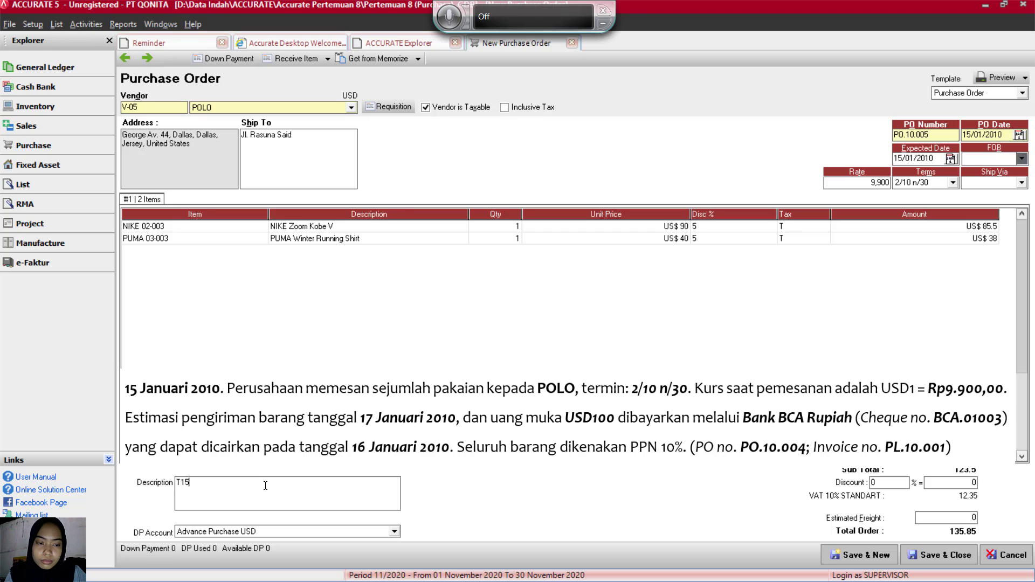
{"action": "type", "text": "."}
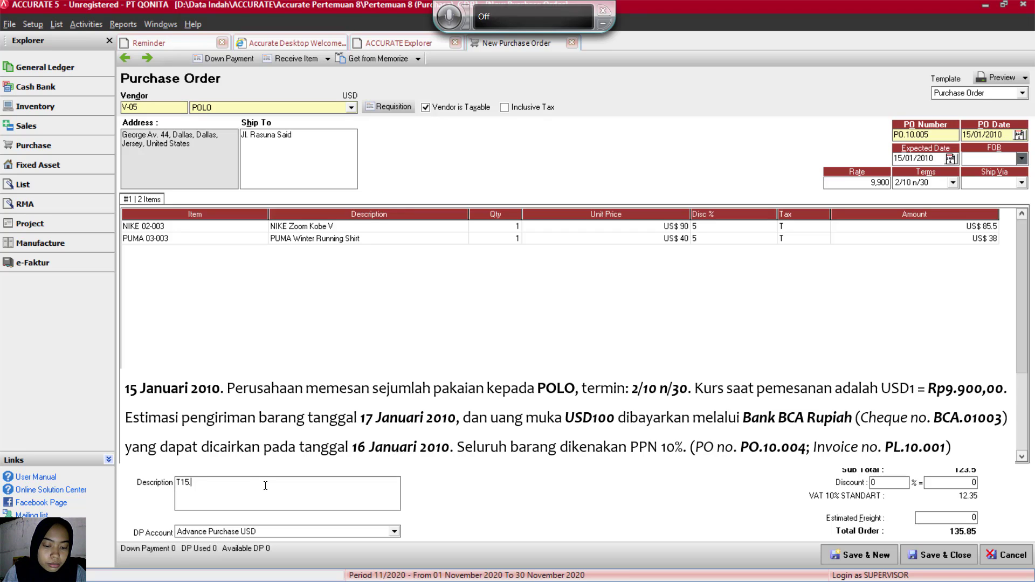
{"action": "type", "text": " Mem"}
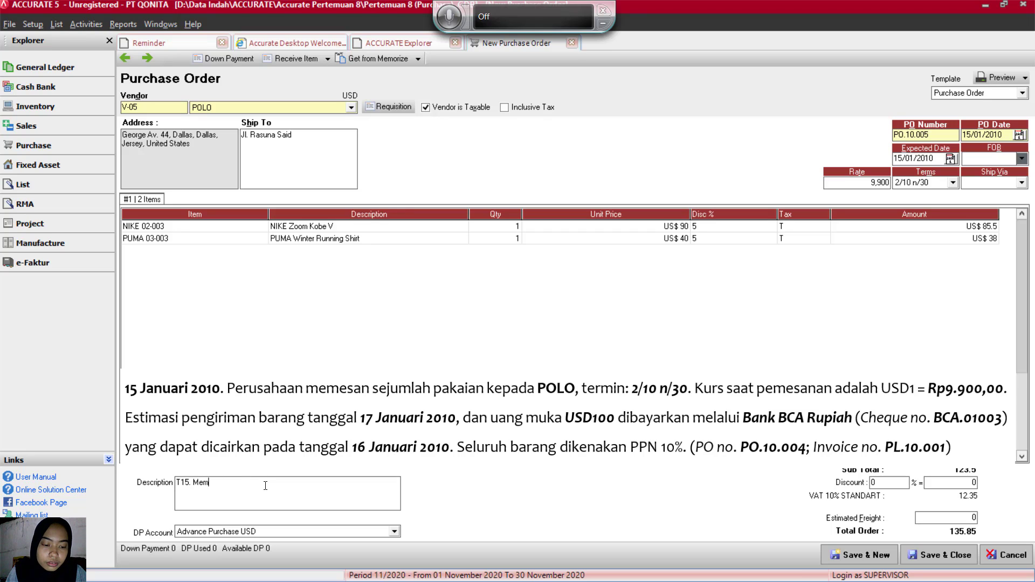
{"action": "type", "text": "buat pesanan"}
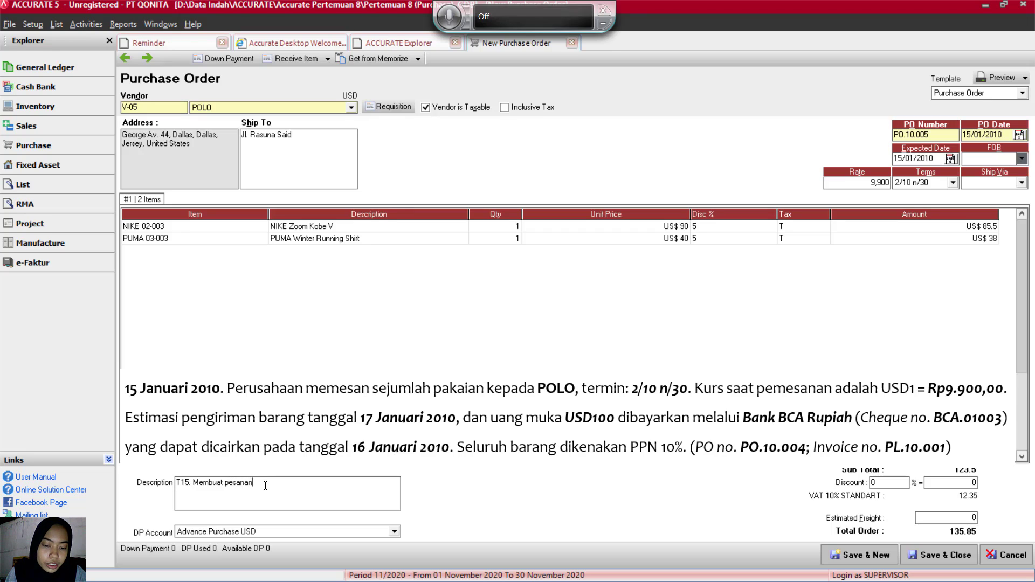
{"action": "type", "text": " baju kepd"}
{"action": "key", "text": "BackSpace"}
{"action": "type", "text": "ada "}
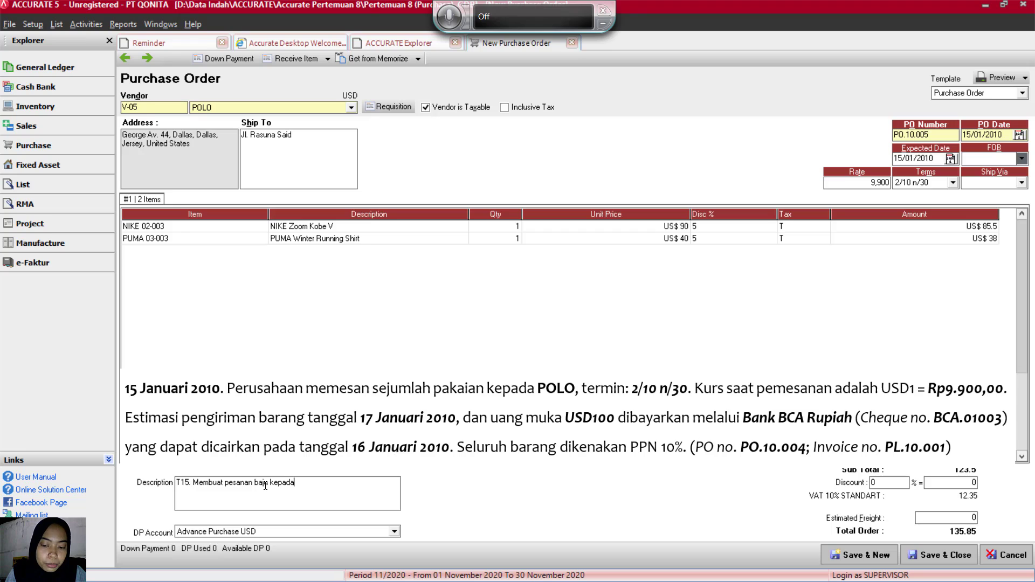
{"action": "type", "text": "POLO"}
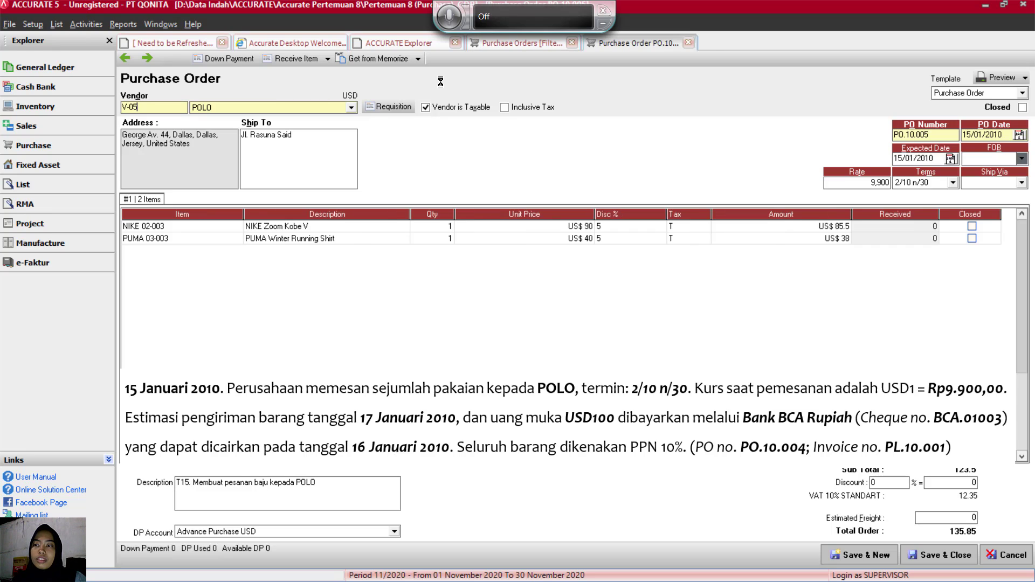
Step: Correct the POLO purchase order's PO number to the one given in the 15 January transaction text
{"action": "left_click", "coordinate": [939, 133]}
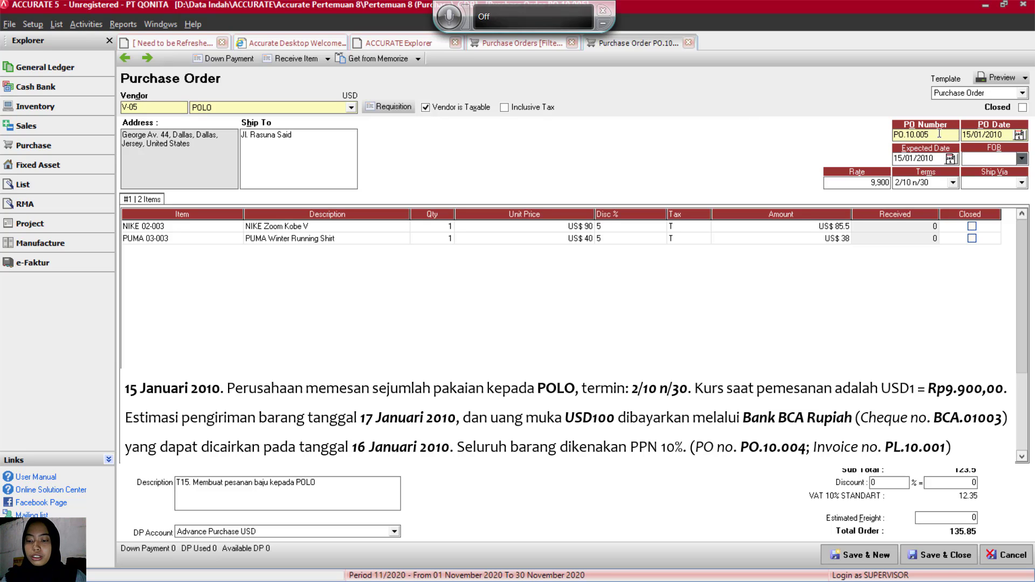
{"action": "key", "text": "BackSpace"}
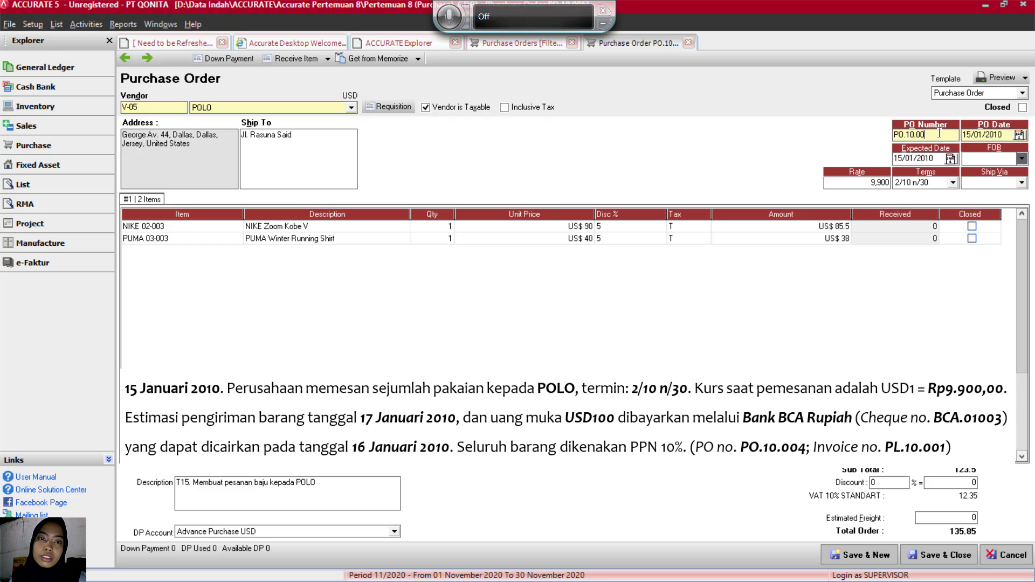
{"action": "type", "text": "4"}
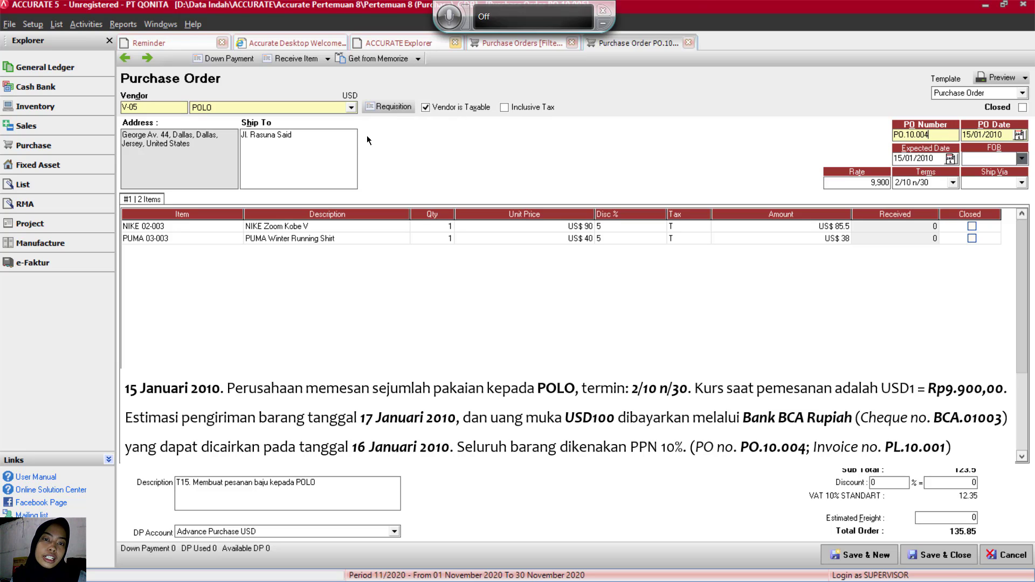
{"action": "left_click", "coordinate": [334, 155]}
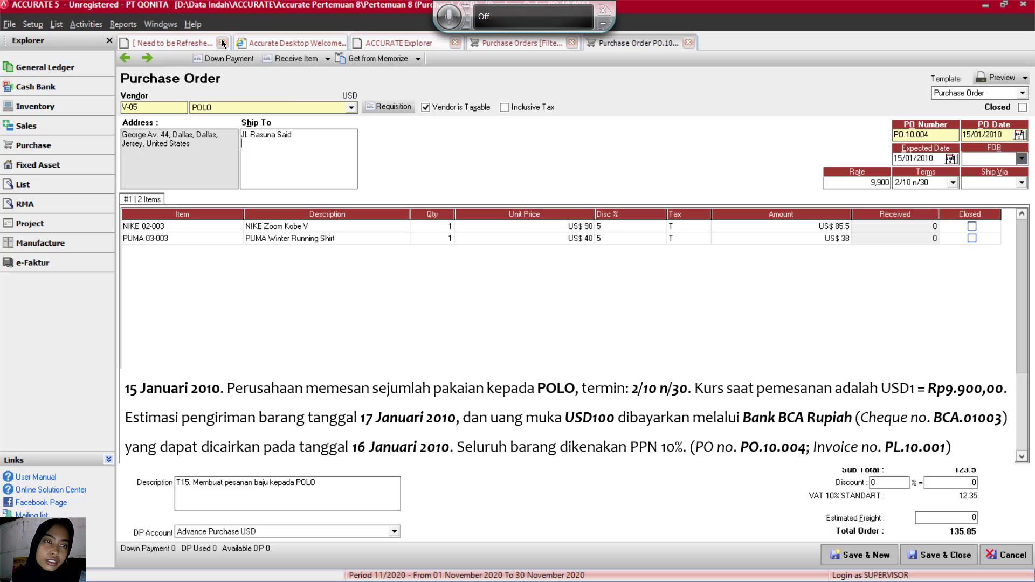
Step: Start a down payment invoice from the POLO purchase order with a USD exchange rate of 9900
{"action": "left_click", "coordinate": [221, 59]}
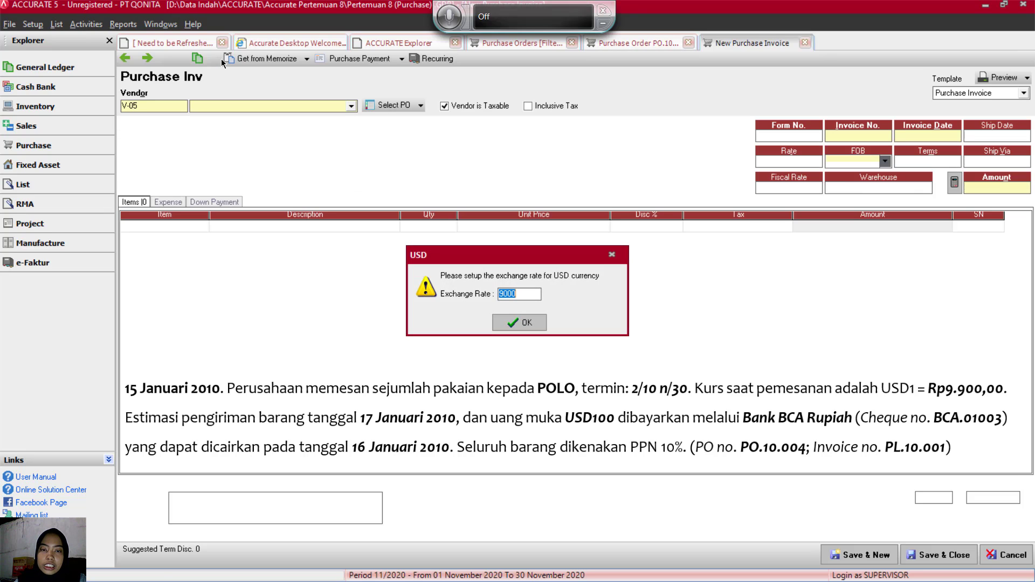
{"action": "type", "text": "9"}
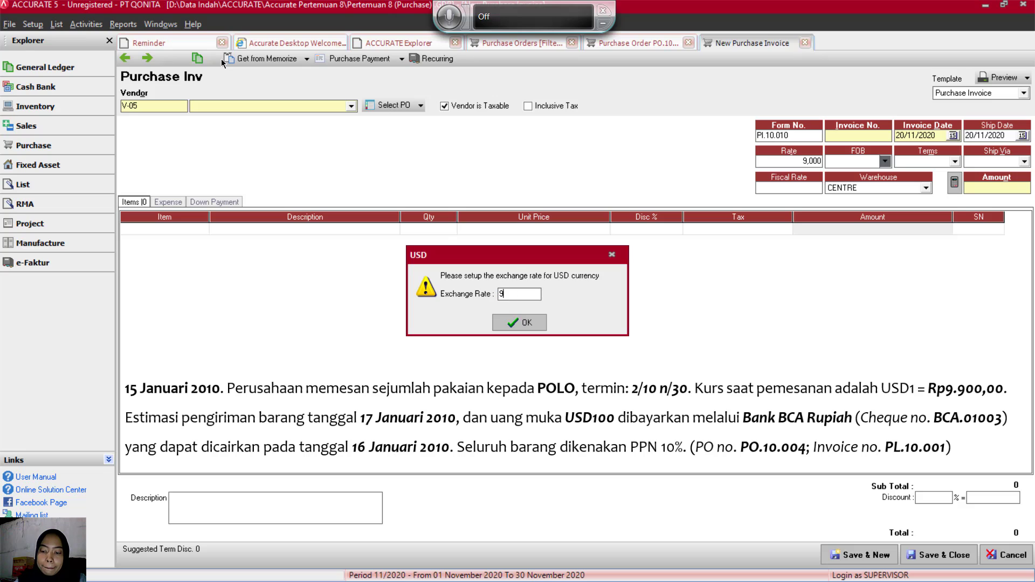
{"action": "type", "text": ",900"}
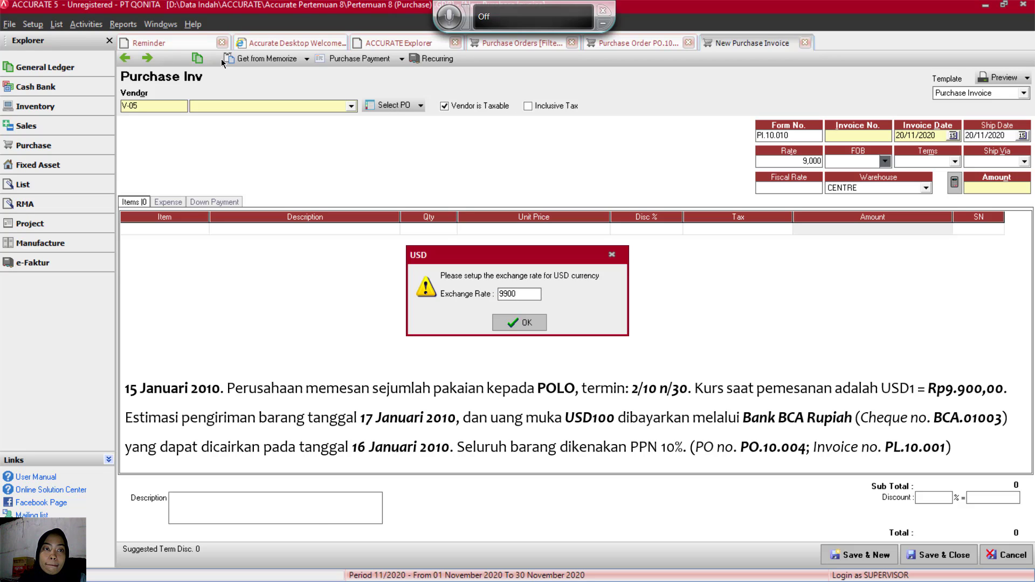
{"action": "key", "text": "Return"}
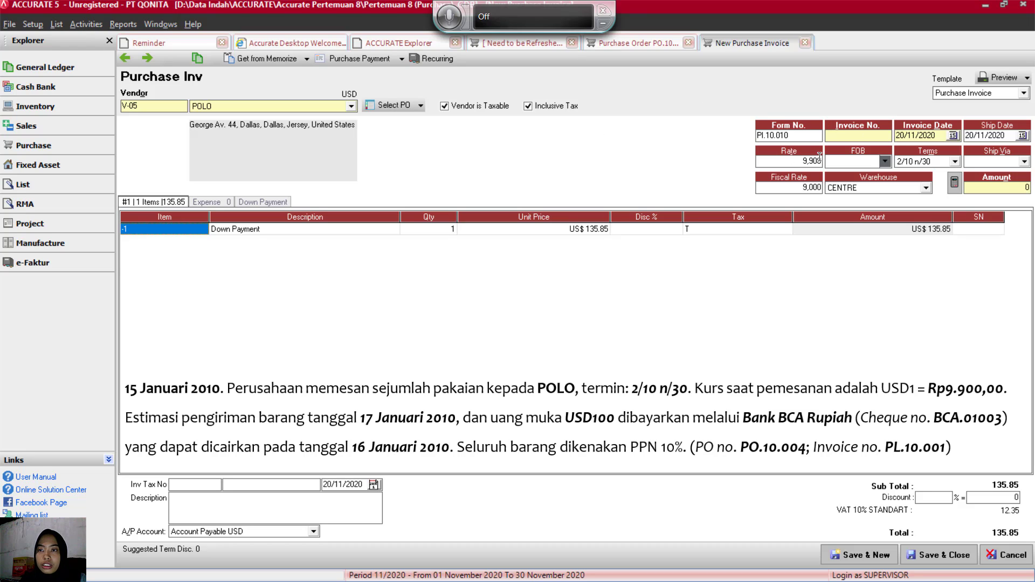
Step: Enter PL.10.001 as the invoice number of the POLO down payment invoice
{"action": "left_click", "coordinate": [869, 136]}
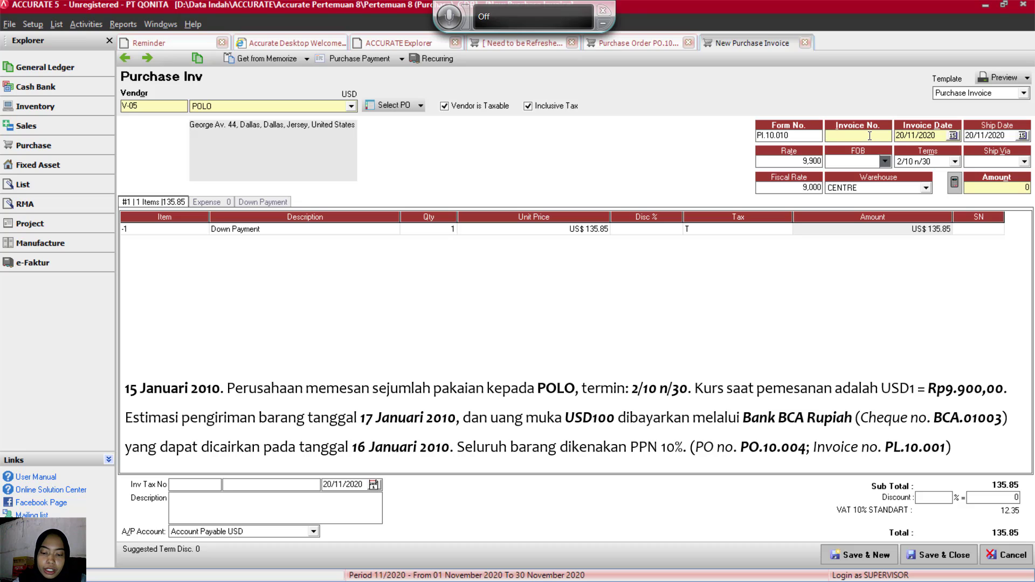
{"action": "type", "text": "P"}
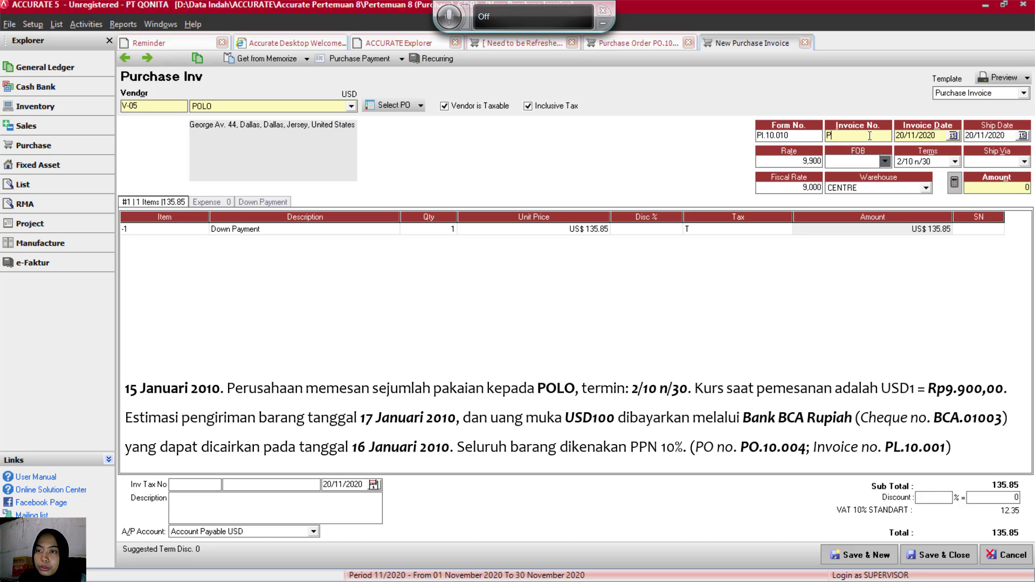
{"action": "type", "text": "L.10"}
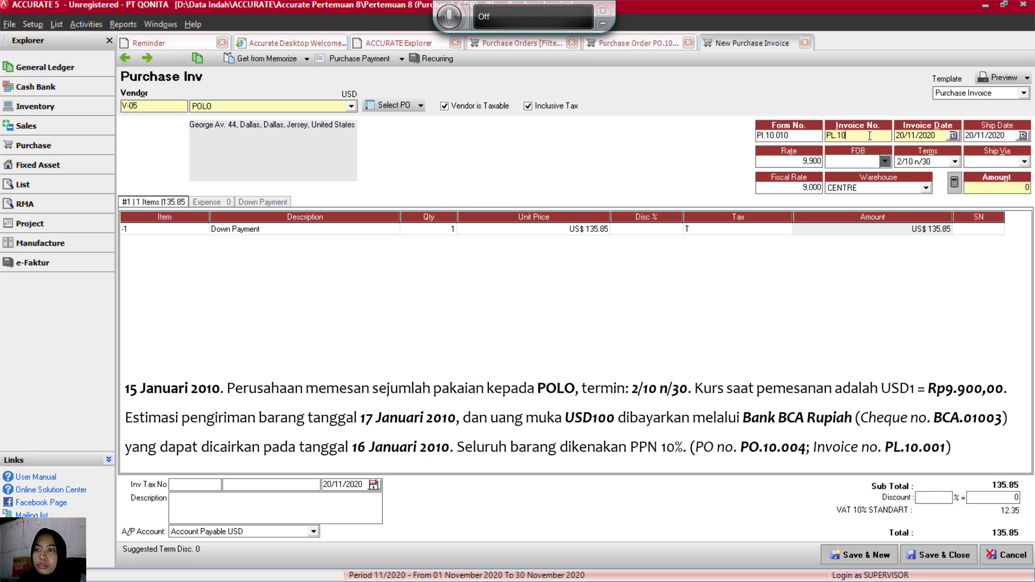
{"action": "type", "text": ".001"}
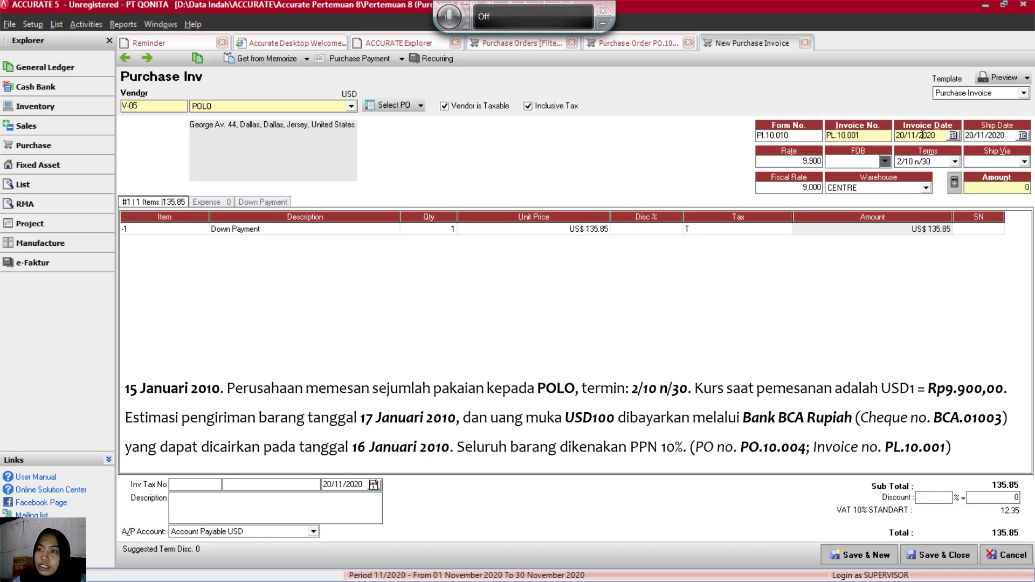
Step: Set the down payment invoice's invoice date to 15/01/2010
{"action": "left_click", "coordinate": [941, 136]}
{"action": "key", "text": "BackSpace"}
{"action": "key", "text": "BackSpace"}
{"action": "key", "text": "BackSpace"}
{"action": "key", "text": "BackSpace"}
{"action": "key", "text": "BackSpace"}
{"action": "key", "text": "BackSpace"}
{"action": "key", "text": "BackSpace"}
{"action": "key", "text": "BackSpace"}
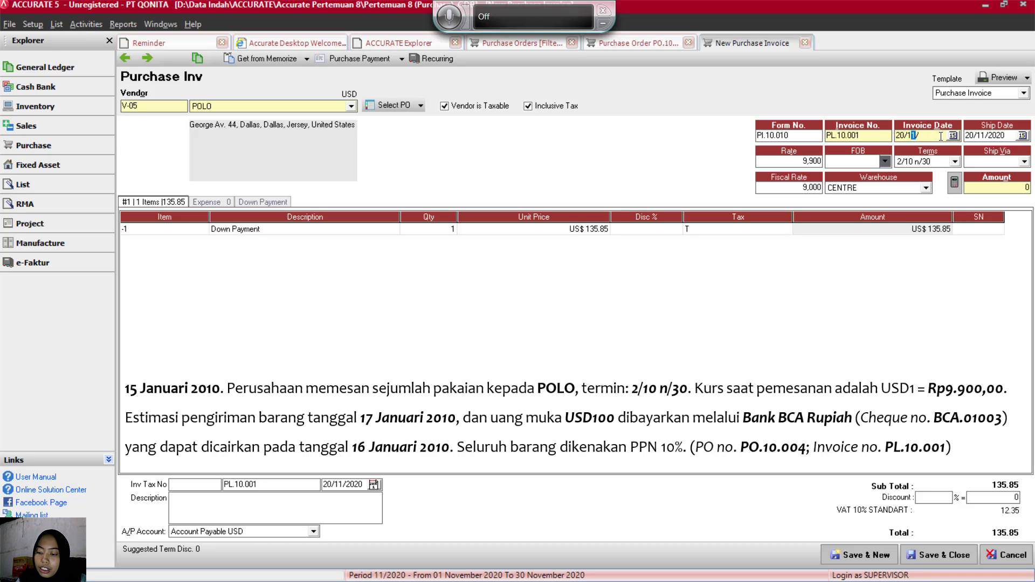
{"action": "type", "text": "15/01/2010"}
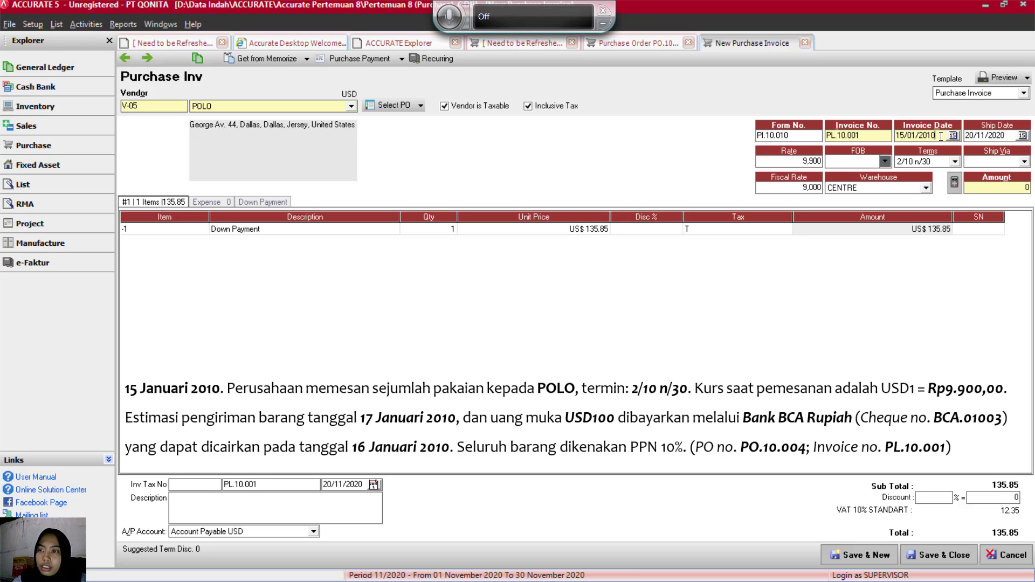
{"action": "key", "text": "Tab"}
Step: Set the down payment invoice's ship date to 17/01/2010
{"action": "left_click", "coordinate": [1012, 138]}
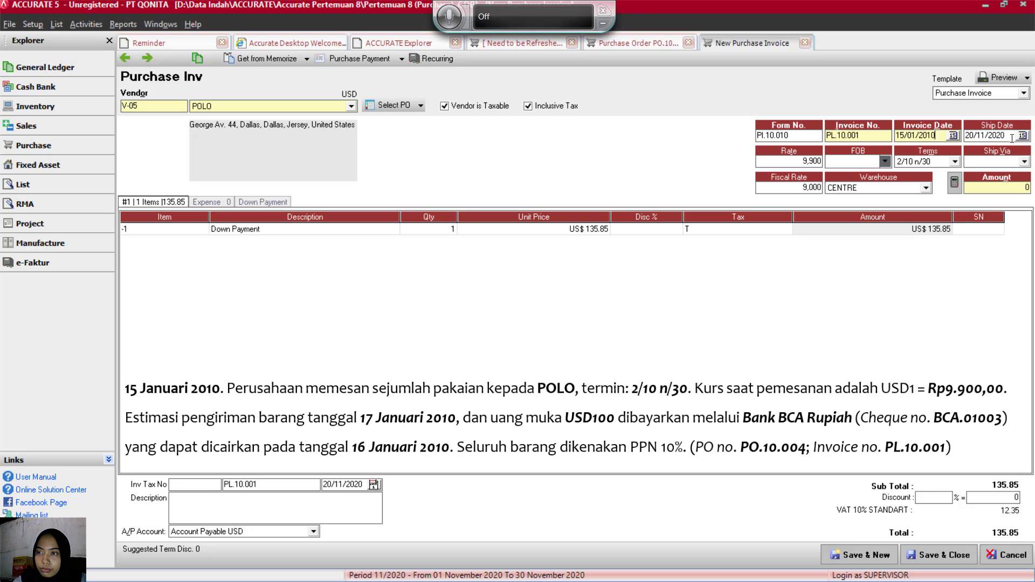
{"action": "key", "text": "BackSpace"}
{"action": "key", "text": "BackSpace"}
{"action": "key", "text": "BackSpace"}
{"action": "key", "text": "BackSpace"}
{"action": "key", "text": "BackSpace"}
{"action": "key", "text": "BackSpace"}
{"action": "key", "text": "BackSpace"}
{"action": "key", "text": "BackSpace"}
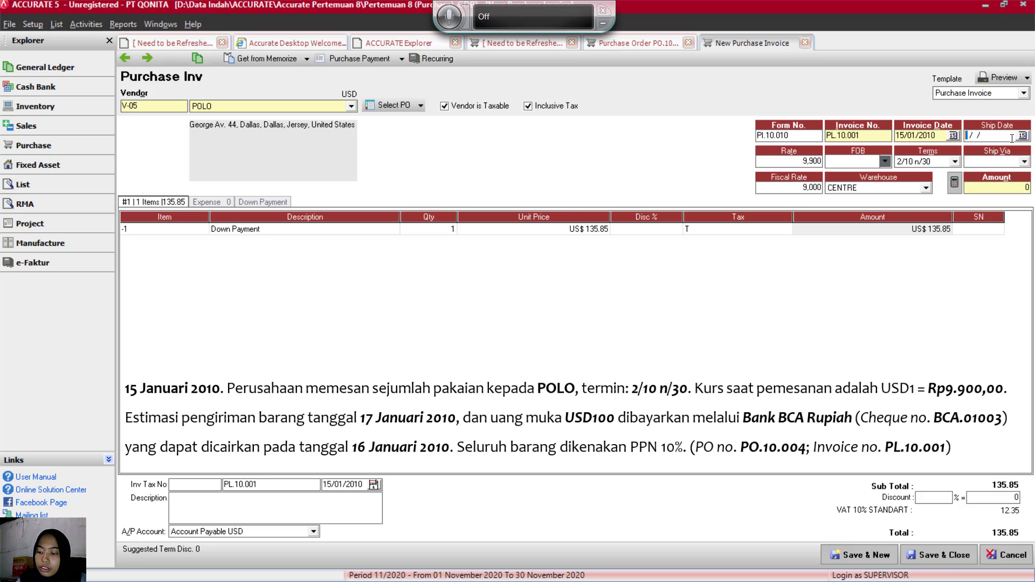
{"action": "type", "text": "17/01/5"}
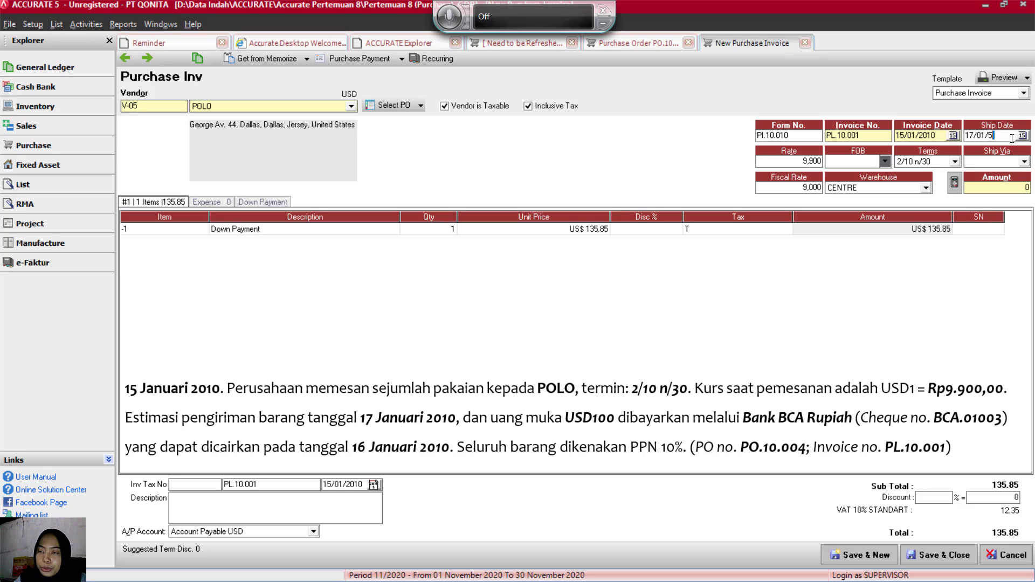
{"action": "key", "text": "BackSpace"}
{"action": "type", "text": "2010"}
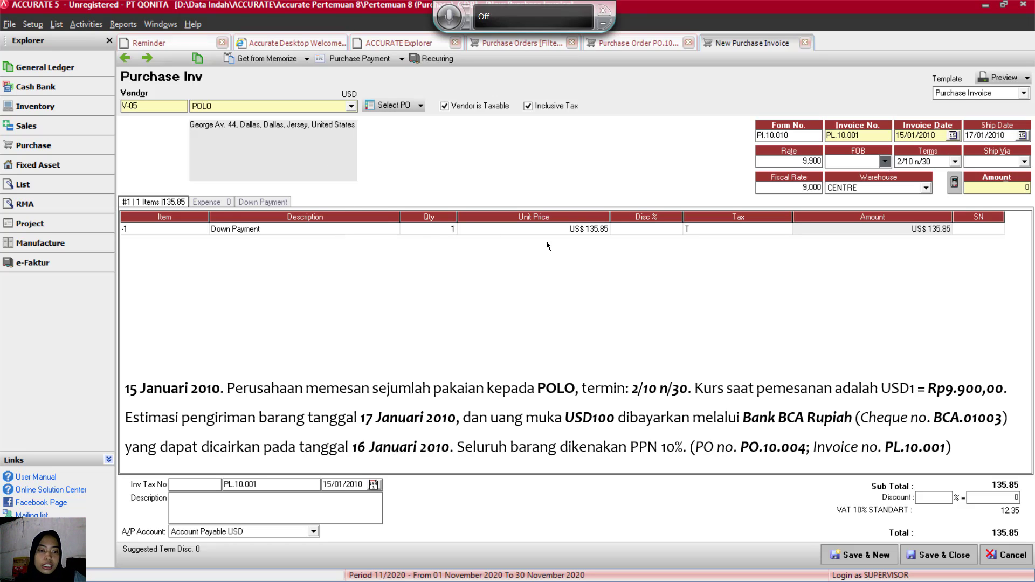
Step: Describe the invoice as "T15. Membuat tagihan untuk uang muka" and have its amount calculated from the down payment line
{"action": "left_click", "coordinate": [199, 507]}
{"action": "type", "text": "T"}
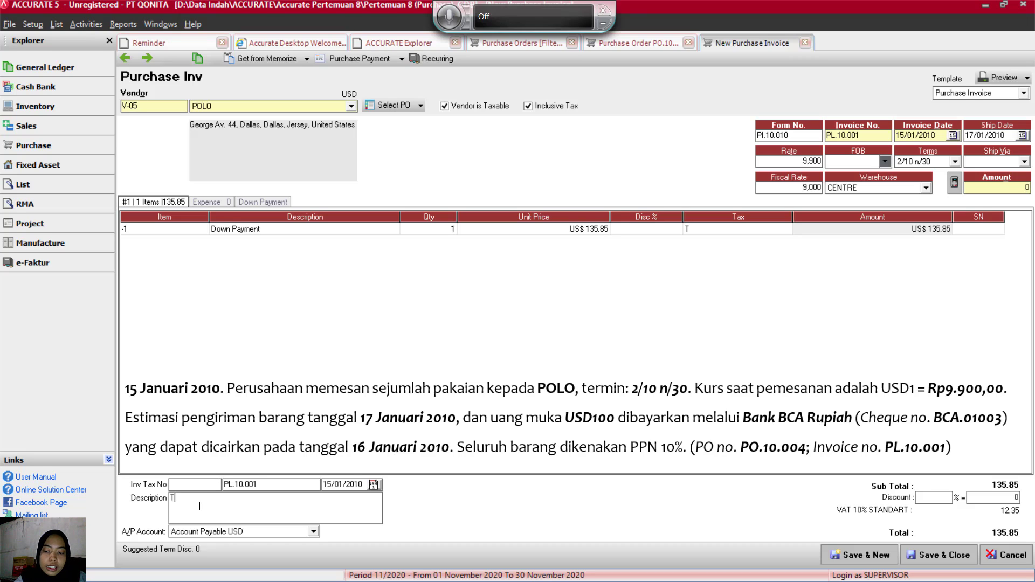
{"action": "type", "text": "15"}
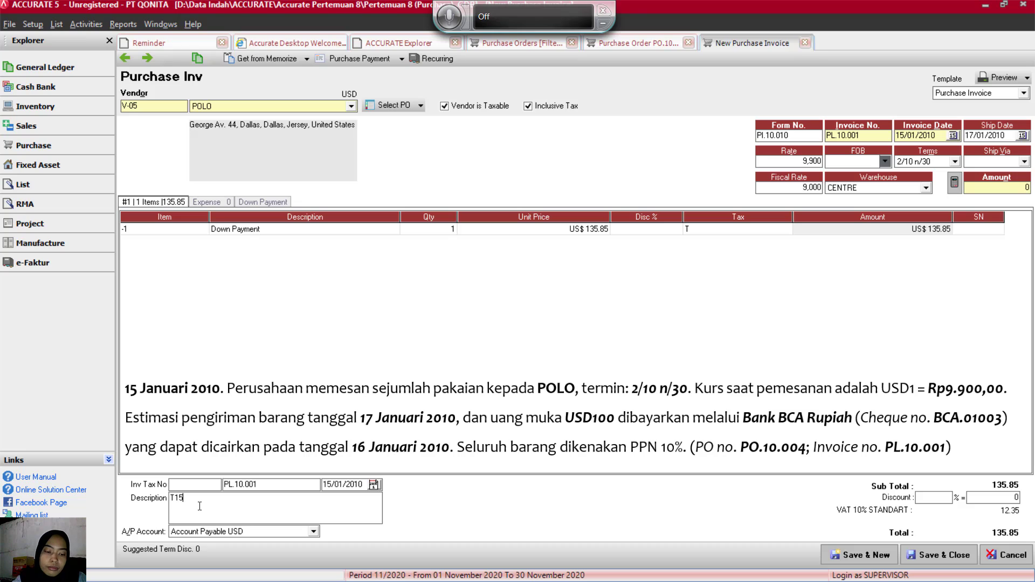
{"action": "type", "text": ". M"}
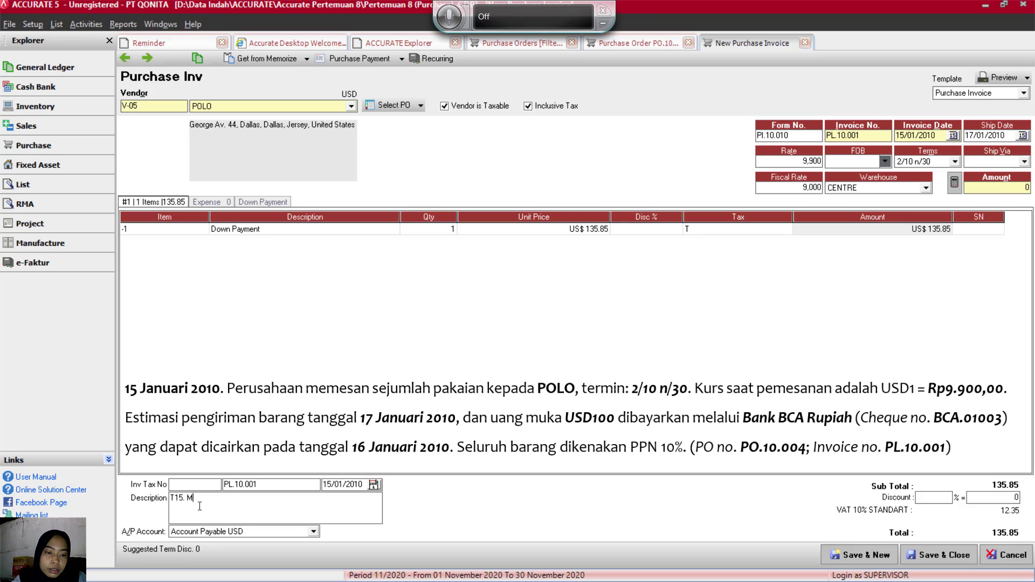
{"action": "type", "text": "em"}
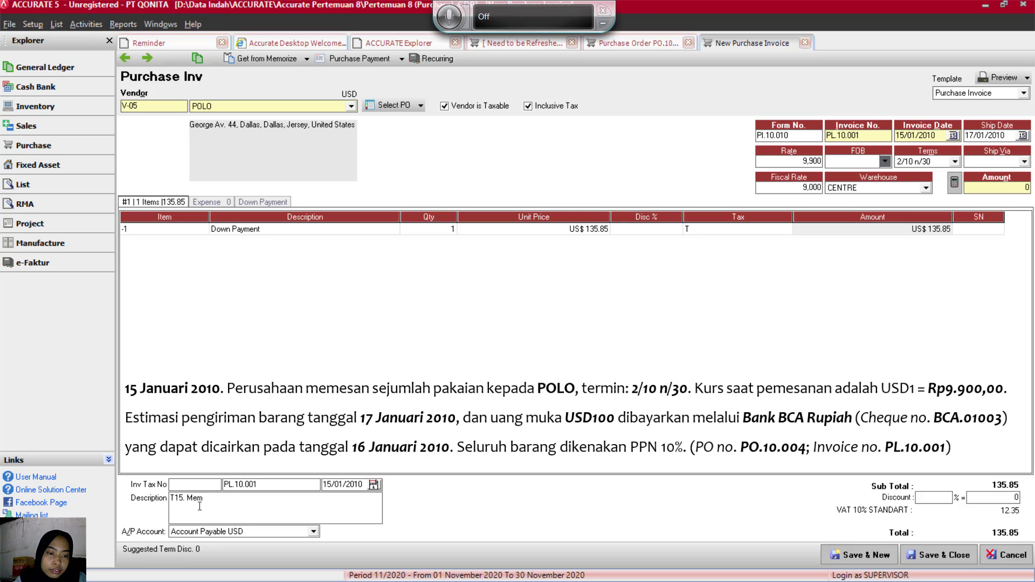
{"action": "type", "text": "bua"}
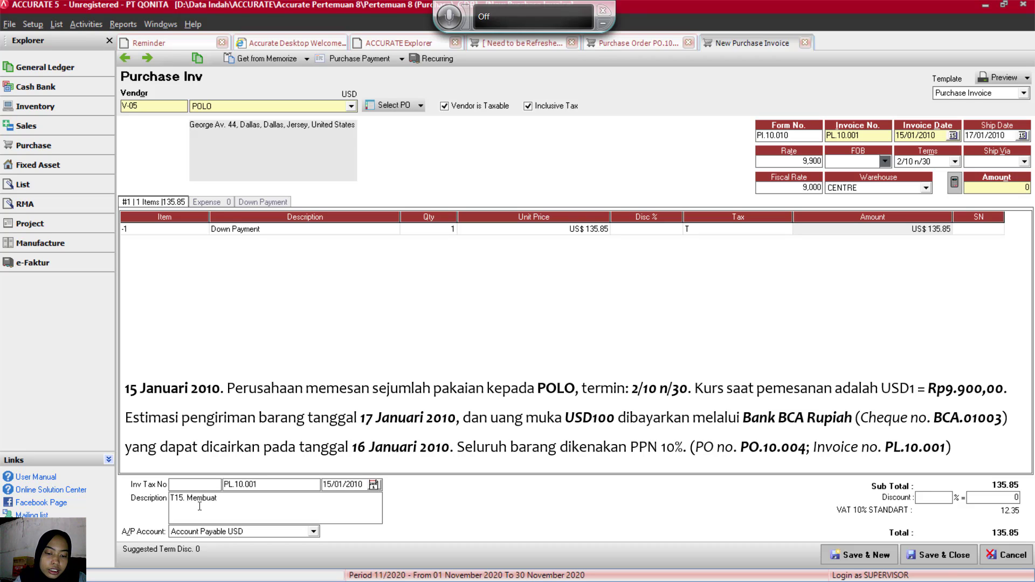
{"action": "type", "text": "t tagihan ut"}
{"action": "key", "text": "BackSpace"}
{"action": "key", "text": "BackSpace"}
{"action": "key", "text": "BackSpace"}
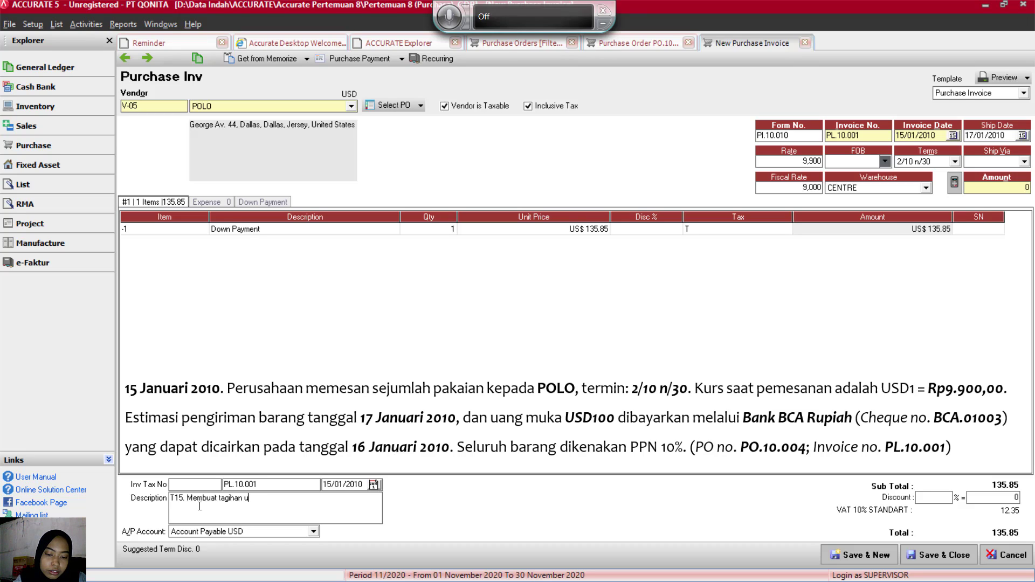
{"action": "type", "text": "ntuk uang muka k"}
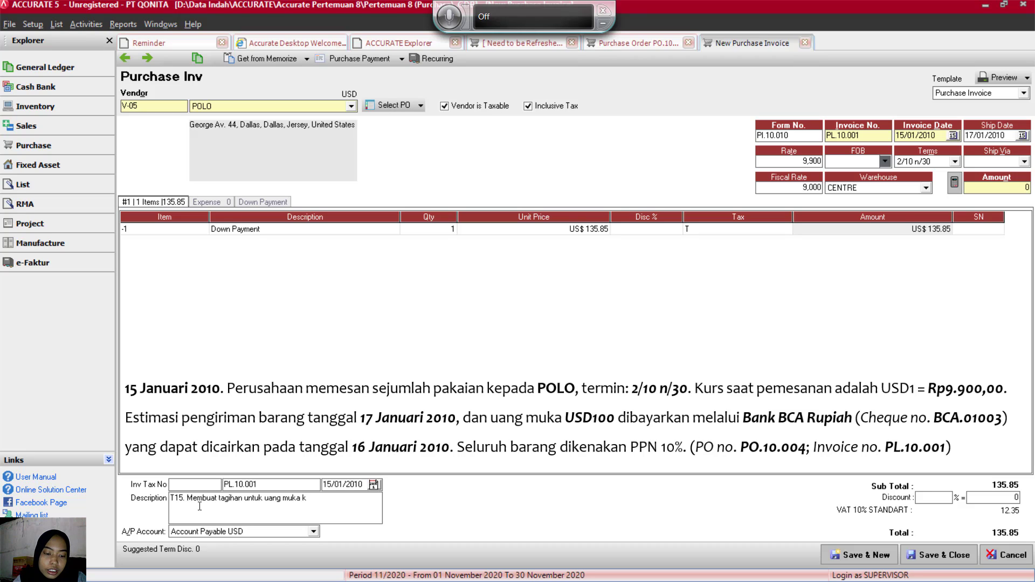
{"action": "key", "text": "BackSpace"}
{"action": "type", "text": "dari pea"}
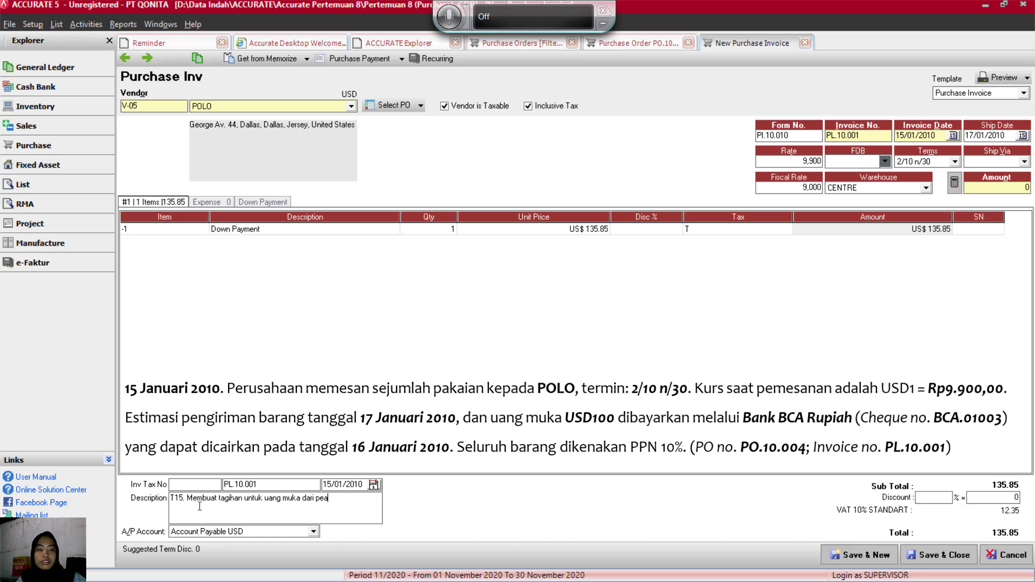
{"action": "key", "text": "BackSpace"}
{"action": "key", "text": "BackSpace"}
{"action": "key", "text": "BackSpace"}
{"action": "key", "text": "BackSpace"}
{"action": "key", "text": "BackSpace"}
{"action": "key", "text": "BackSpace"}
{"action": "key", "text": "BackSpace"}
{"action": "key", "text": "BackSpace"}
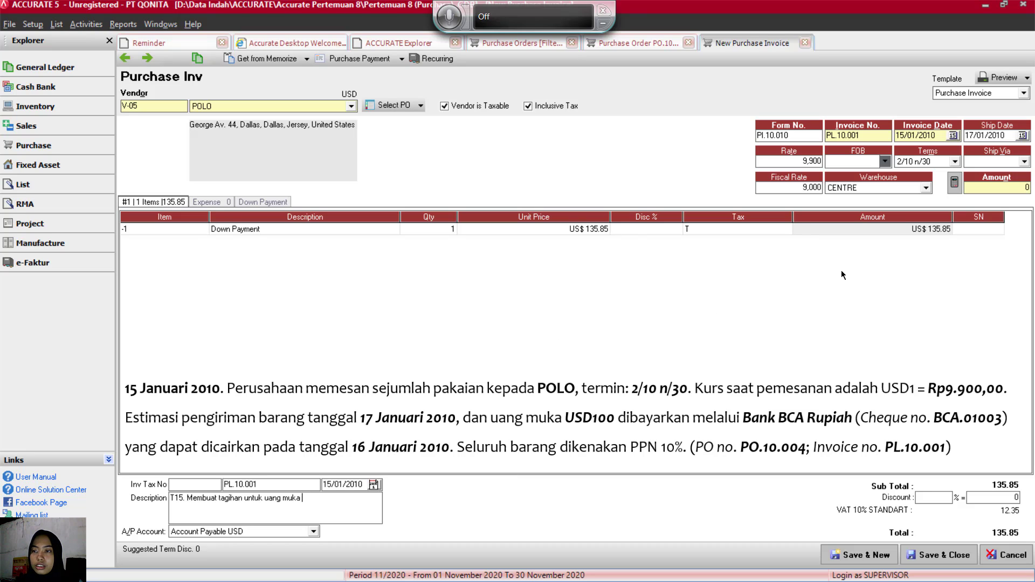
{"action": "left_click", "coordinate": [953, 183]}
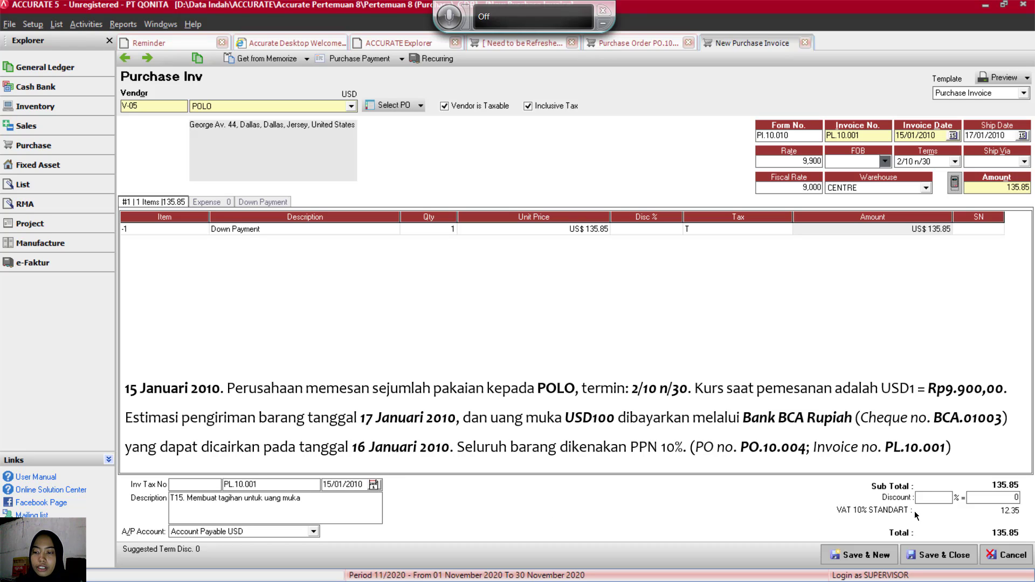
Step: Save and close both the POLO down payment invoice and its purchase order
{"action": "left_click", "coordinate": [942, 560]}
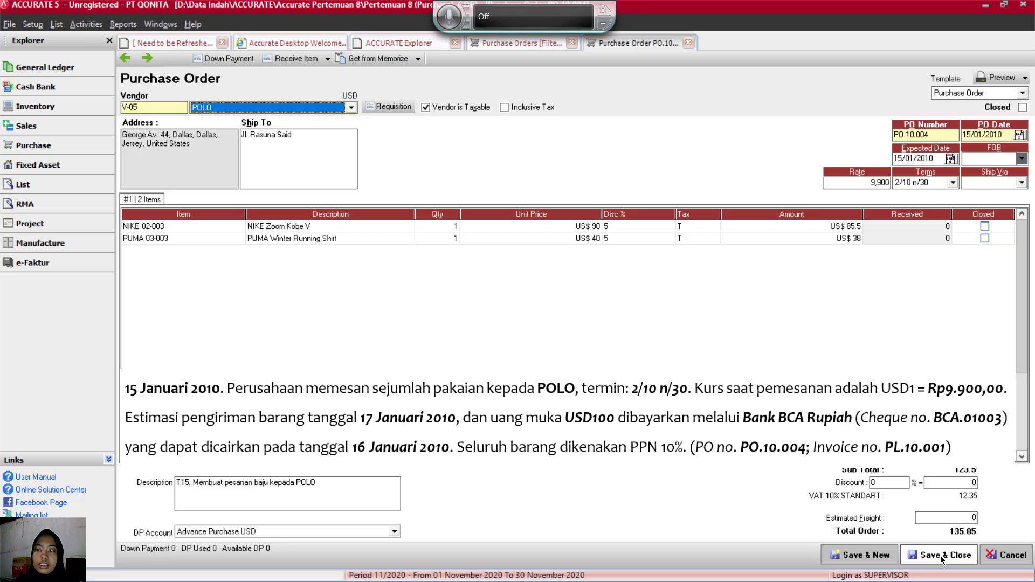
{"action": "left_click", "coordinate": [941, 559]}
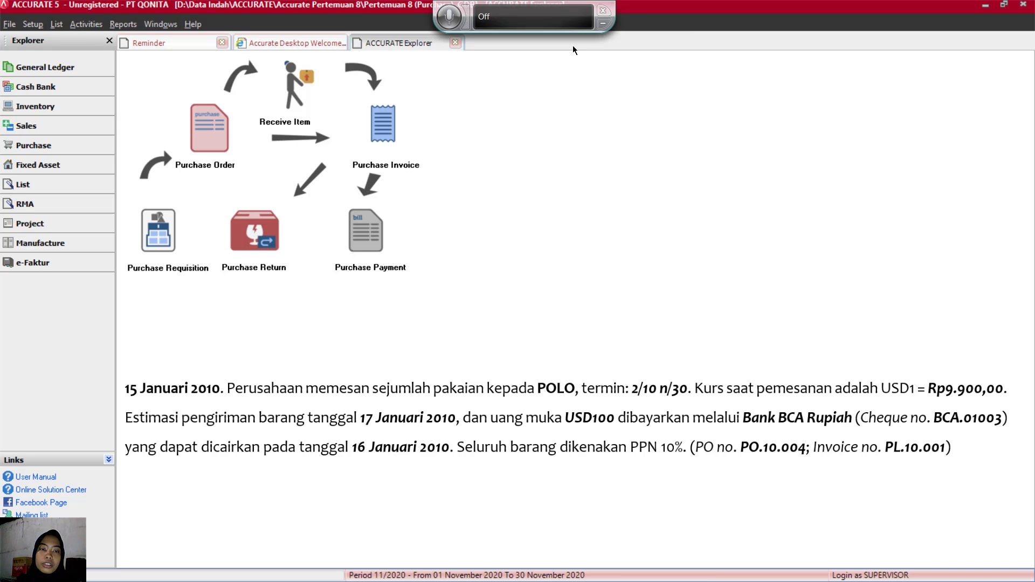
Step: Start a new purchase payment for vendor POLO, accepting 9900 as the USD exchange rate
{"action": "left_click", "coordinate": [362, 241]}
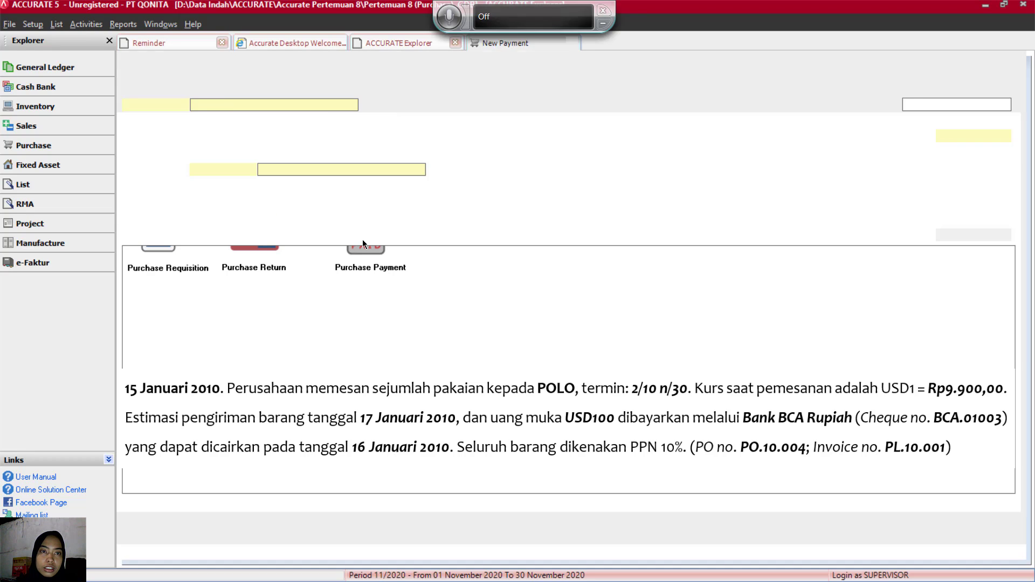
{"action": "left_click", "coordinate": [351, 104]}
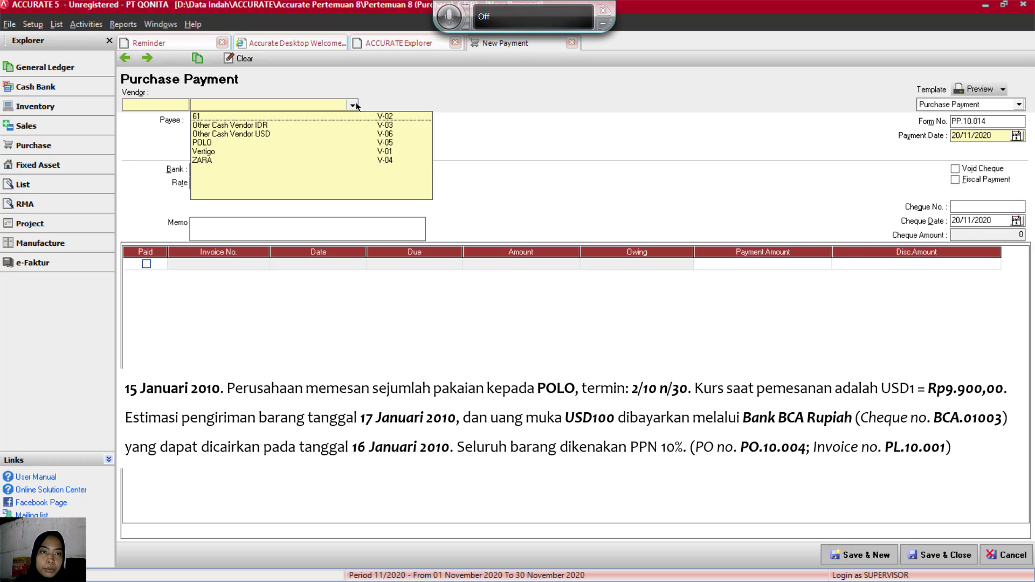
{"action": "left_click", "coordinate": [205, 143]}
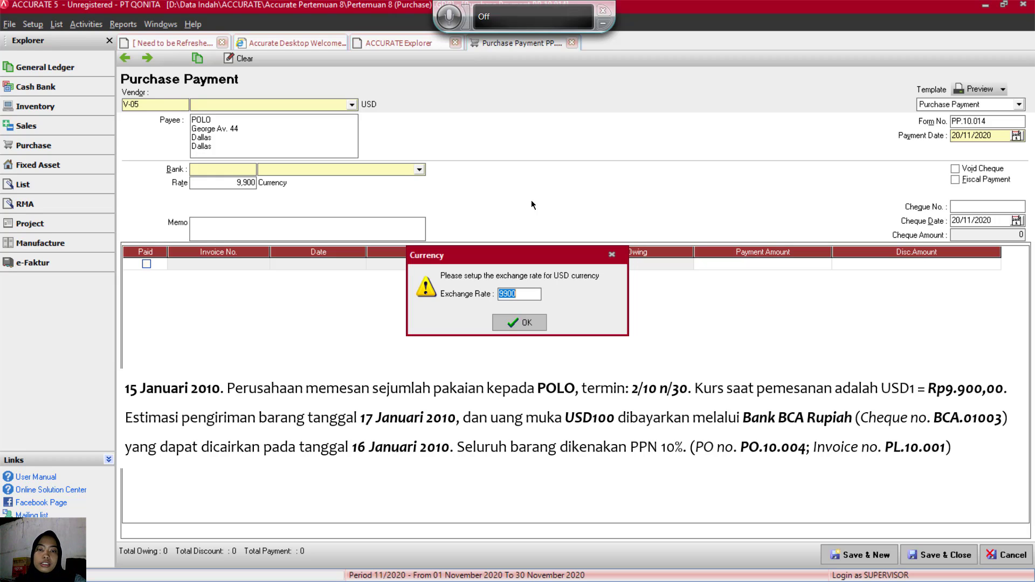
{"action": "left_click", "coordinate": [516, 321]}
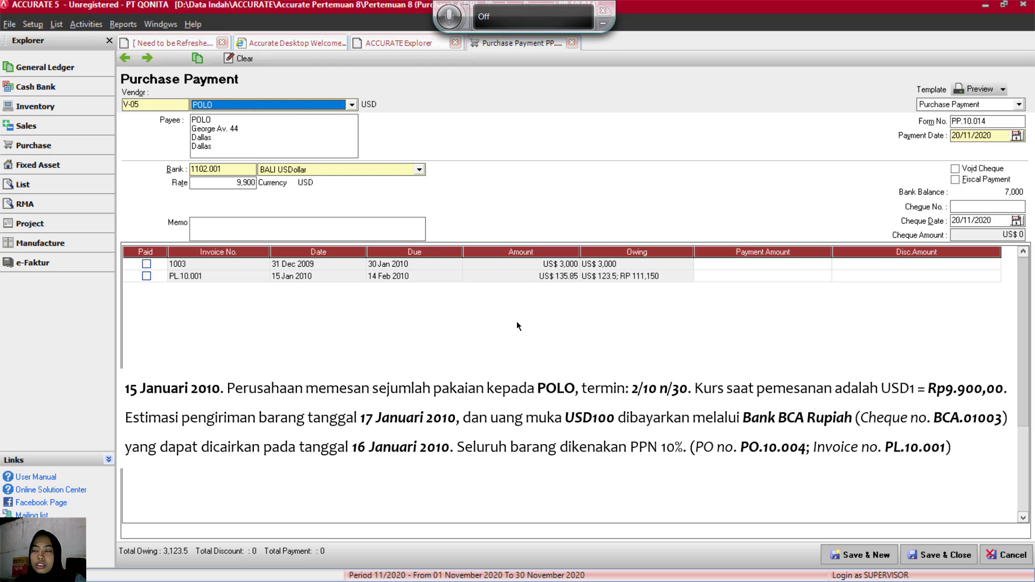
Step: Set the payment date of the POLO purchase payment to 15/01/2010
{"action": "left_click", "coordinate": [992, 123]}
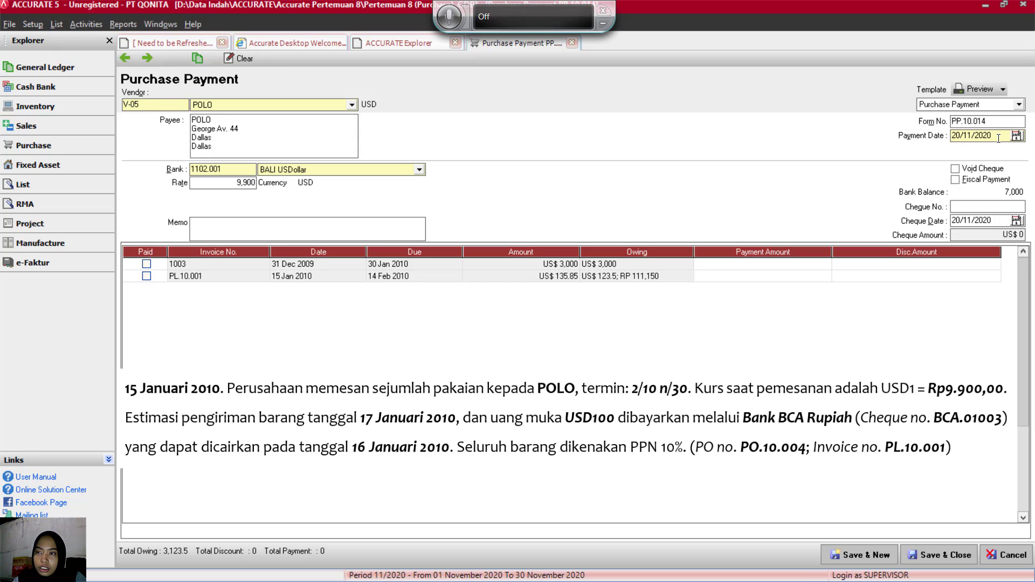
{"action": "key", "text": "BackSpace"}
{"action": "key", "text": "BackSpace"}
{"action": "key", "text": "BackSpace"}
{"action": "key", "text": "BackSpace"}
{"action": "key", "text": "BackSpace"}
{"action": "key", "text": "BackSpace"}
{"action": "key", "text": "BackSpace"}
{"action": "key", "text": "BackSpace"}
{"action": "key", "text": "BackSpace"}
{"action": "key", "text": "BackSpace"}
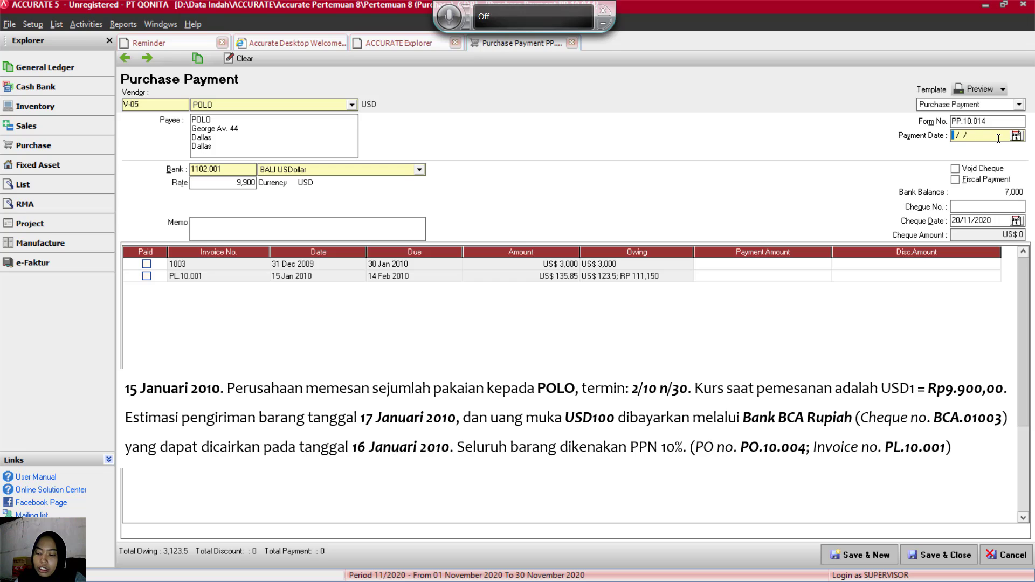
{"action": "type", "text": "15/01/2010"}
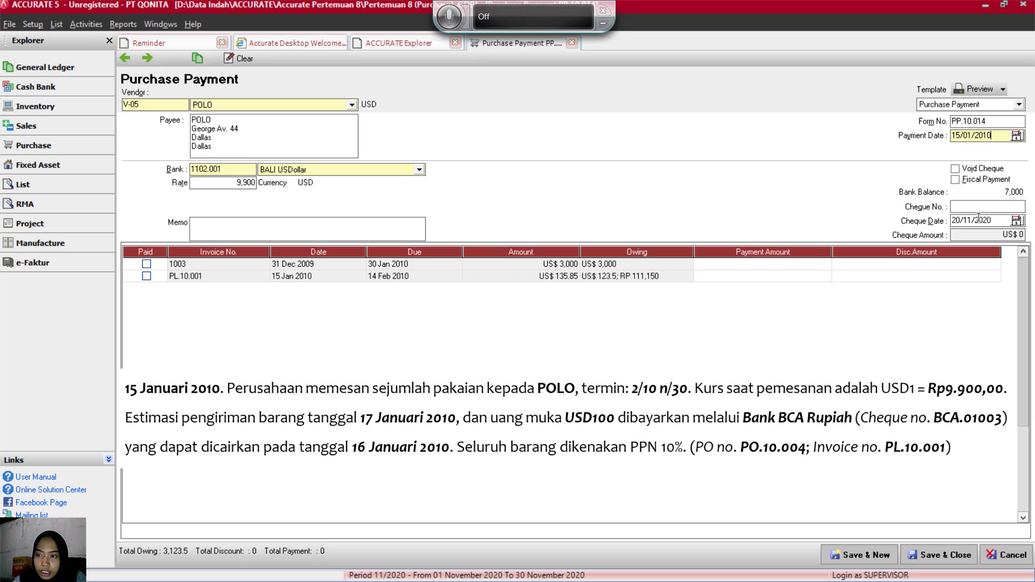
Step: Set the cheque date of the POLO purchase payment to 16/01/2010
{"action": "left_click", "coordinate": [999, 220]}
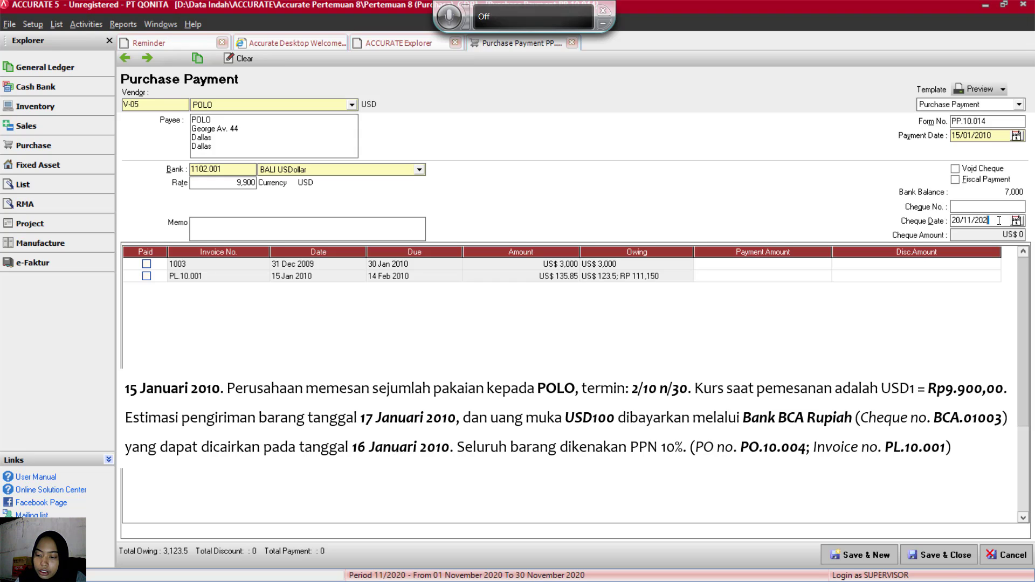
{"action": "key", "text": "BackSpace"}
{"action": "key", "text": "BackSpace"}
{"action": "key", "text": "BackSpace"}
{"action": "key", "text": "BackSpace"}
{"action": "key", "text": "BackSpace"}
{"action": "key", "text": "BackSpace"}
{"action": "key", "text": "BackSpace"}
{"action": "type", "text": "1"}
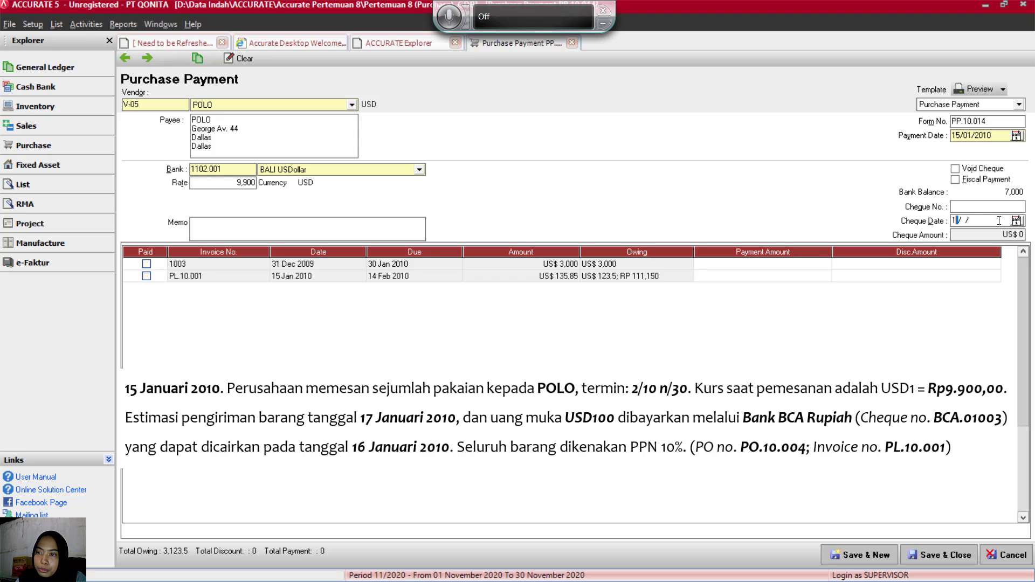
{"action": "type", "text": "6/01/2010"}
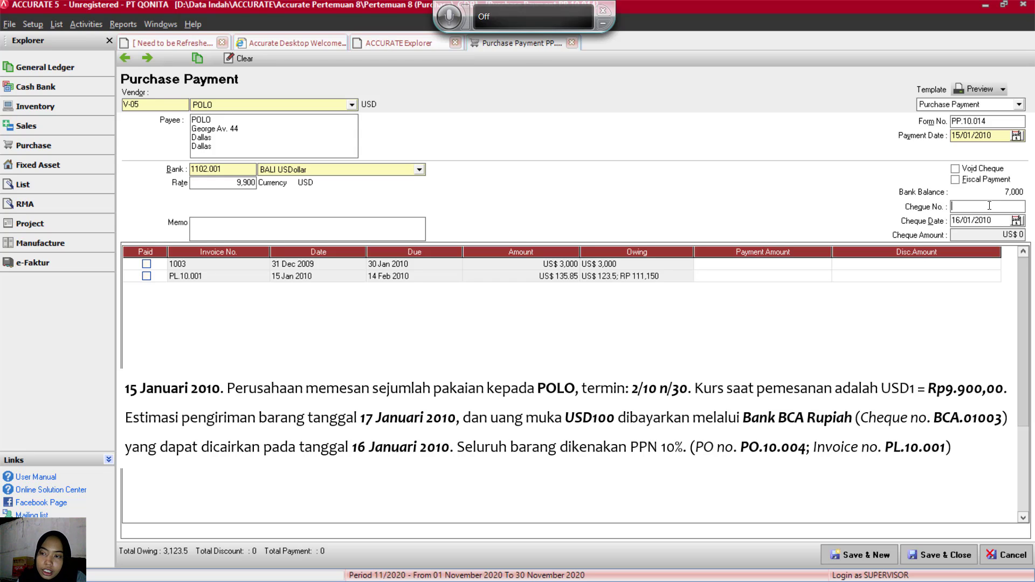
Step: Enter BCA.01003 as the cheque number and choose BCA Rupiah as the paying bank
{"action": "type", "text": "BCA"}
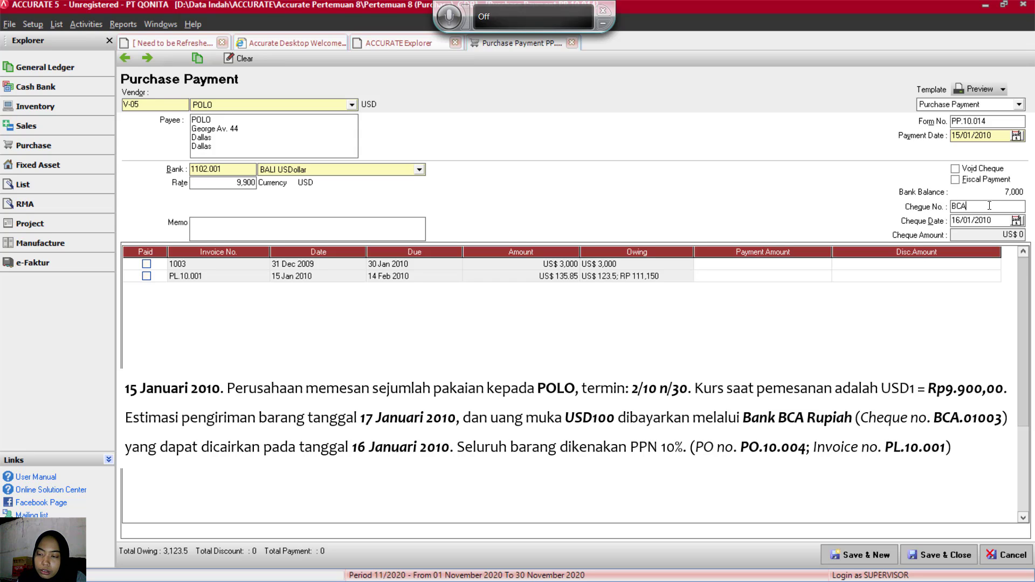
{"action": "type", "text": ".01003"}
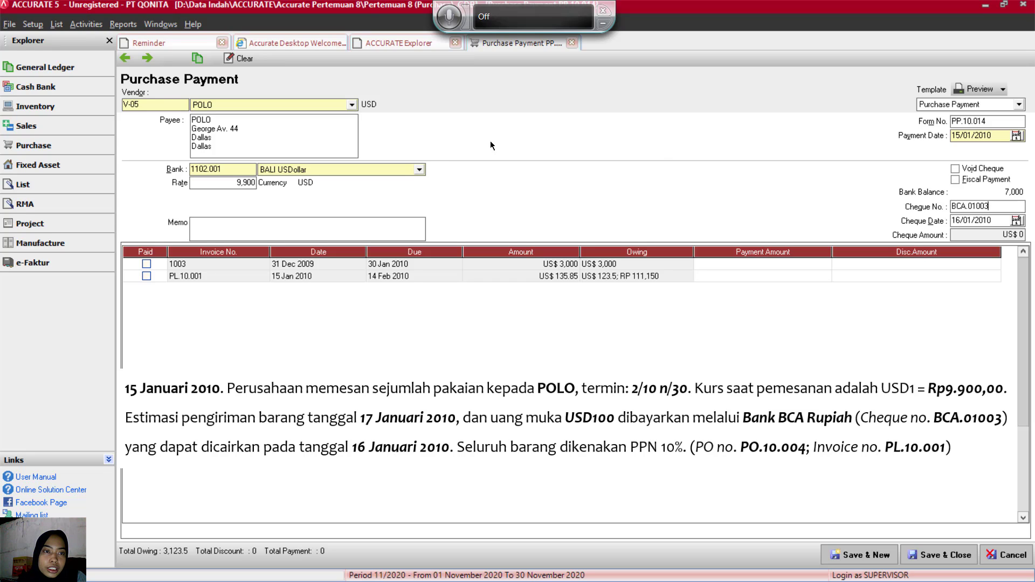
{"action": "left_click", "coordinate": [419, 170]}
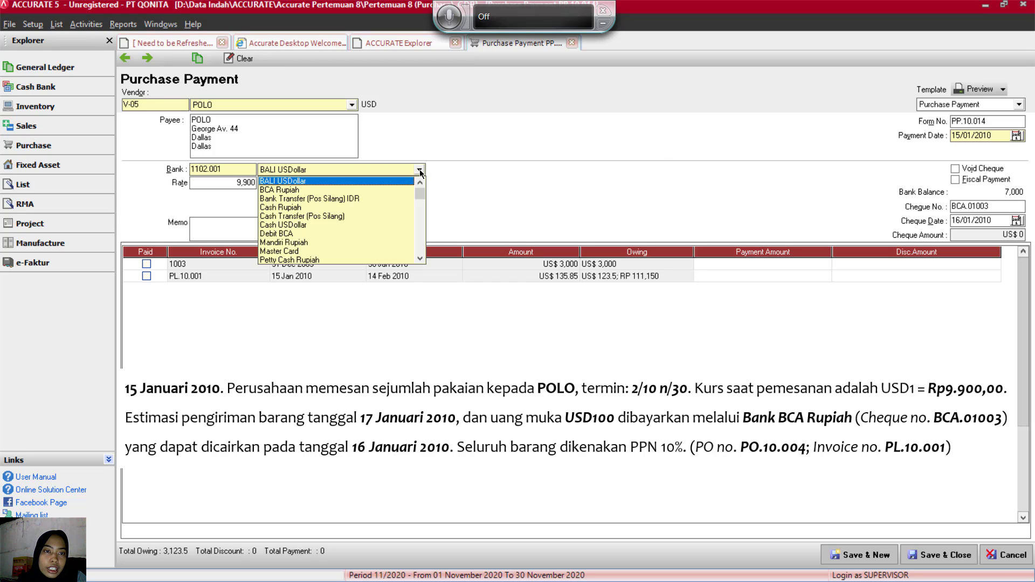
{"action": "left_click", "coordinate": [279, 190]}
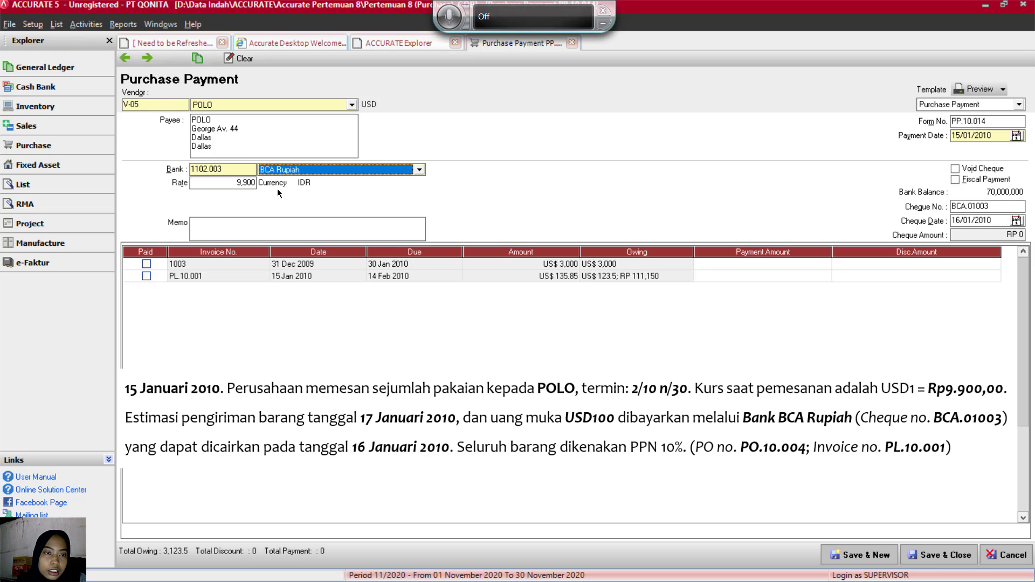
Step: Enter "T15.Membayar uang muka kepada POLO" as the payment's memo
{"action": "left_click", "coordinate": [243, 219]}
{"action": "type", "text": "T"}
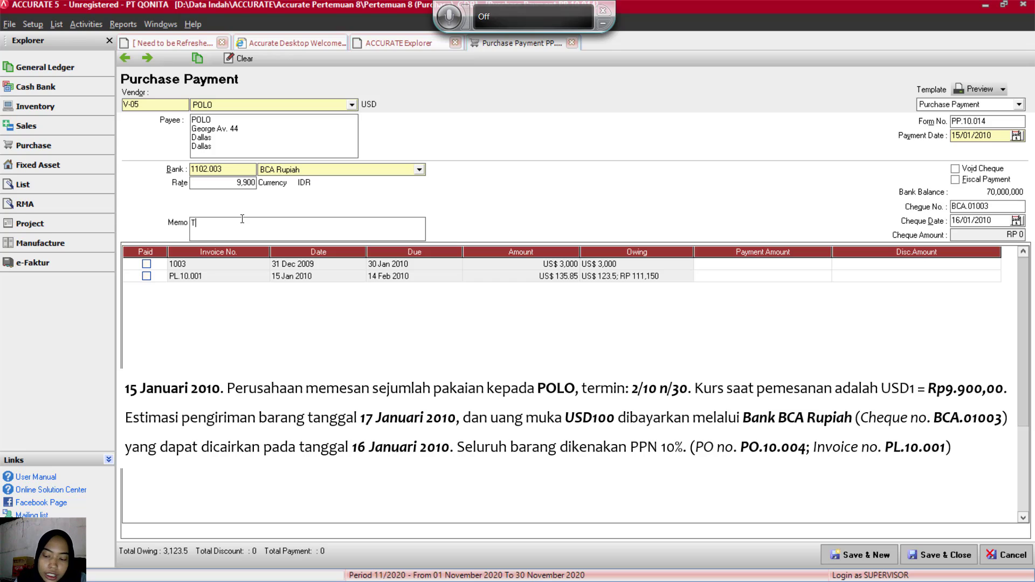
{"action": "type", "text": "15"}
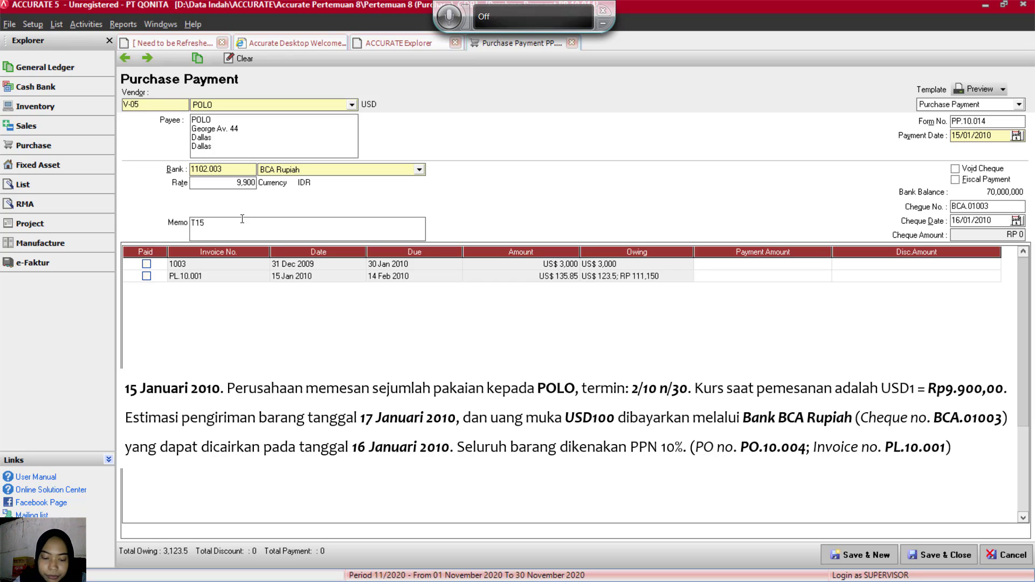
{"action": "type", "text": ","}
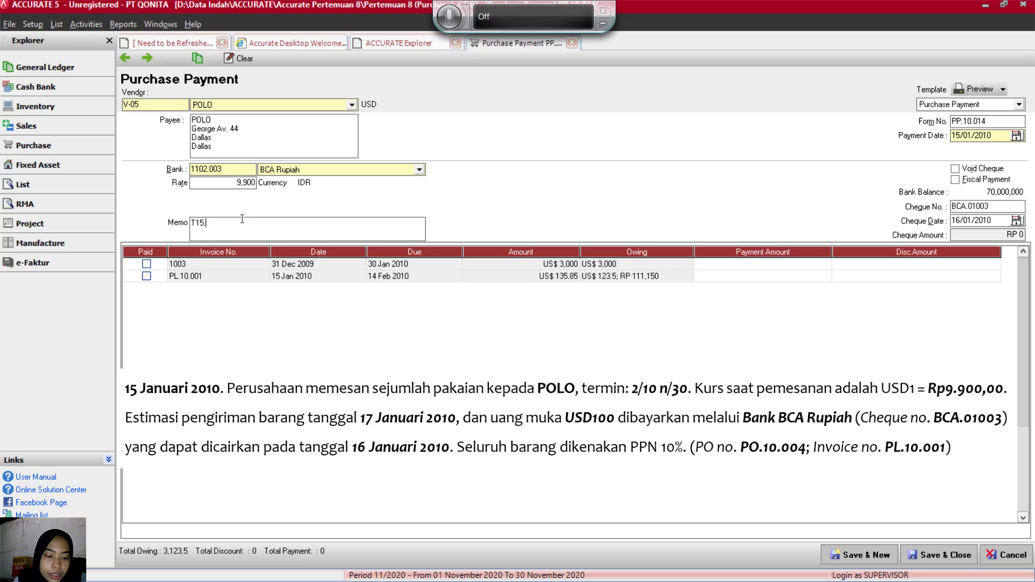
{"action": "type", "text": "Memba"}
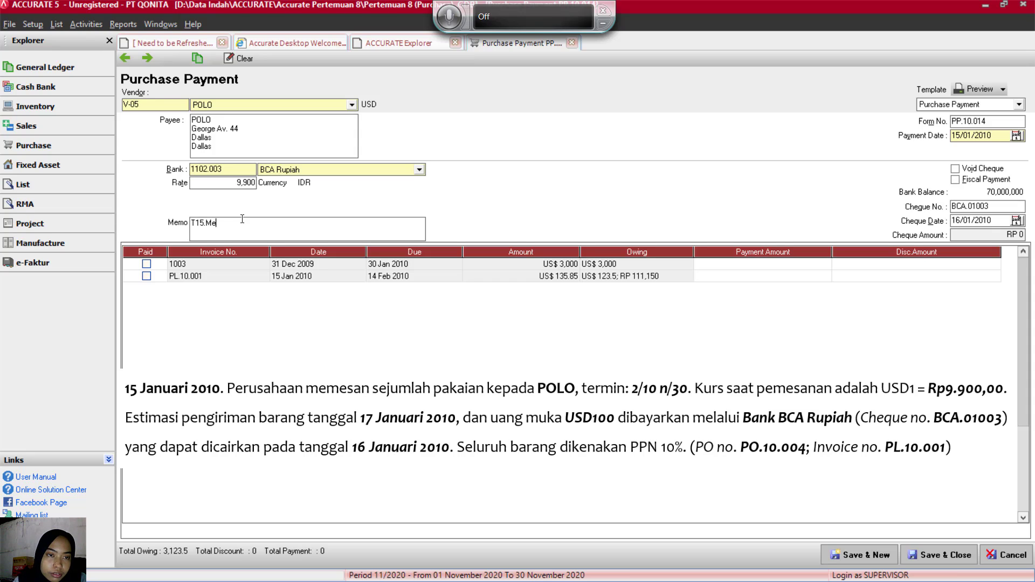
{"action": "type", "text": "ya"}
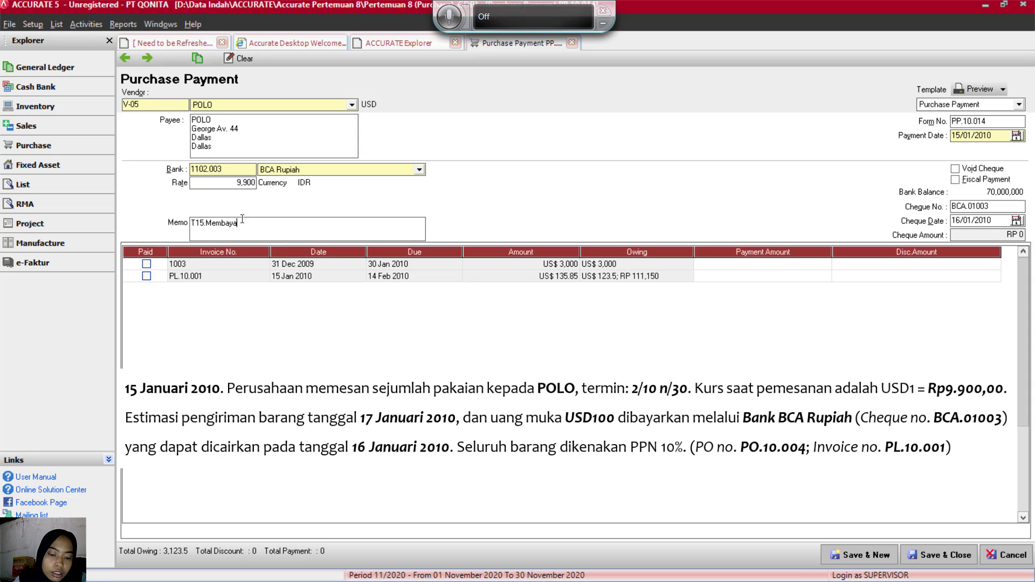
{"action": "type", "text": "r uang muka kep"}
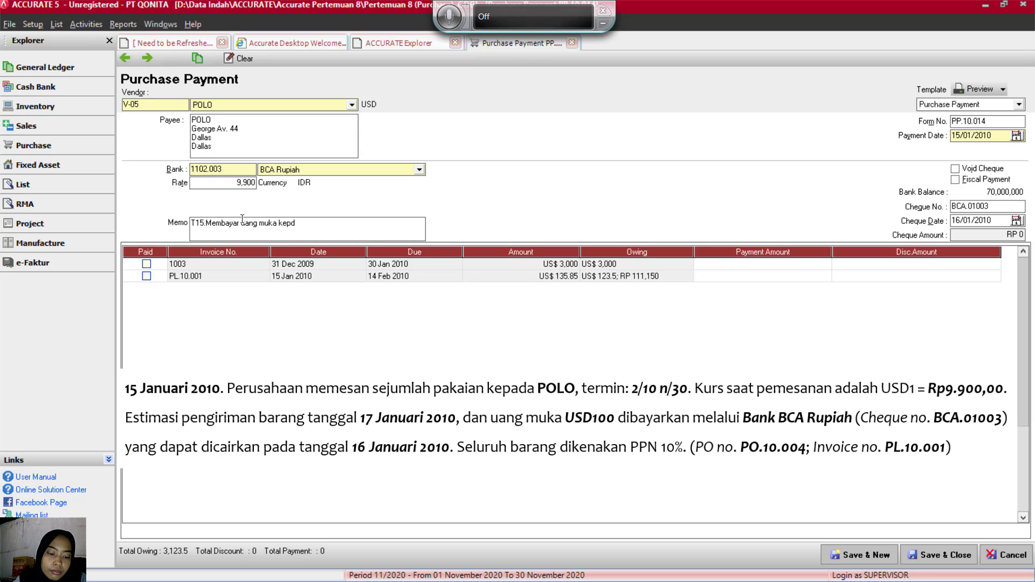
{"action": "type", "text": "ada"}
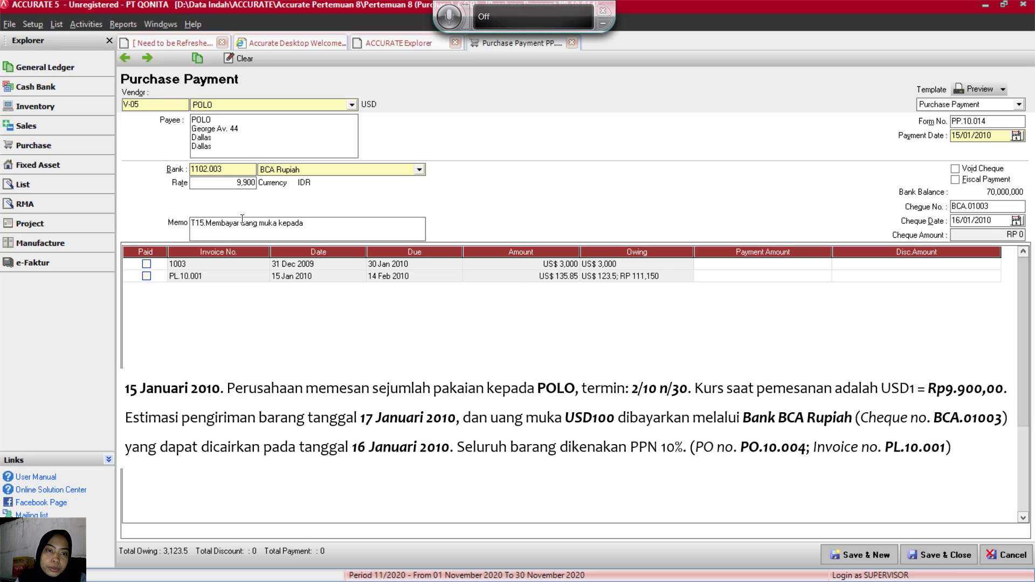
{"action": "type", "text": " POLO"}
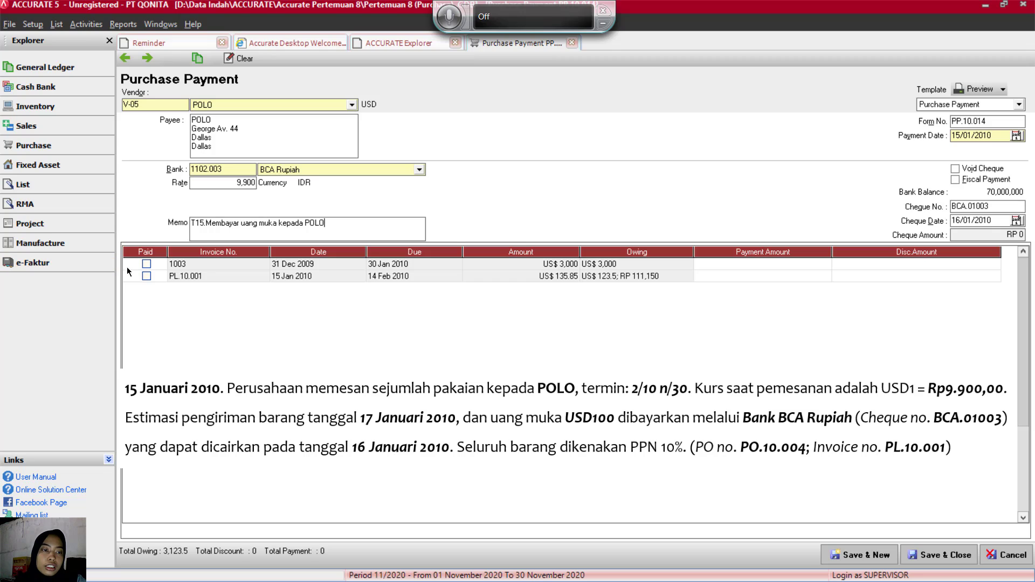
Step: Mark invoice PL.10.001 for payment with a payment amount of US$ 100, and save and close the payment
{"action": "left_click", "coordinate": [144, 273]}
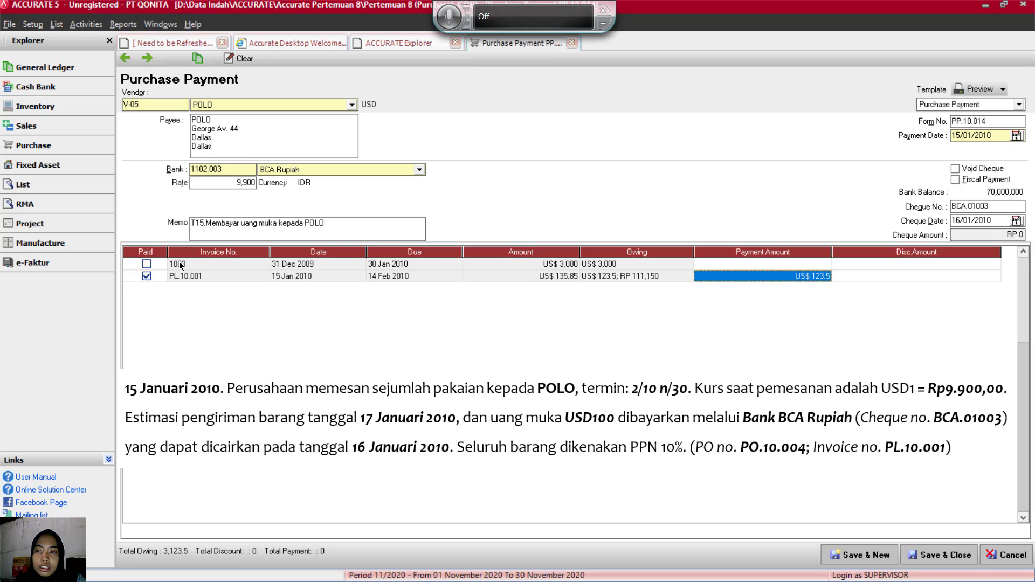
{"action": "left_click", "coordinate": [817, 275]}
{"action": "key", "text": "BackSpace"}
{"action": "key", "text": "BackSpace"}
{"action": "key", "text": "BackSpace"}
{"action": "key", "text": "BackSpace"}
{"action": "key", "text": "BackSpace"}
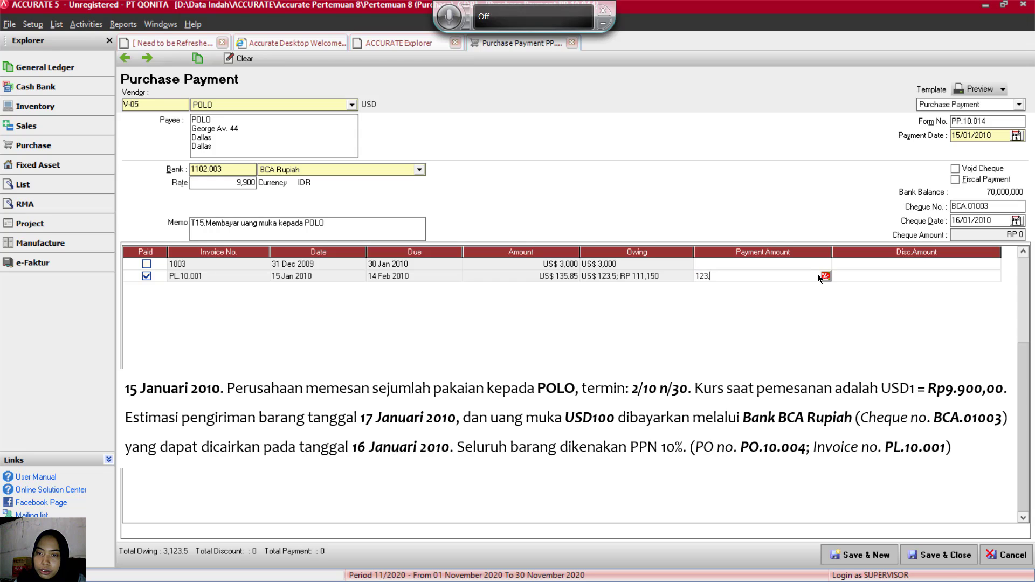
{"action": "type", "text": "100"}
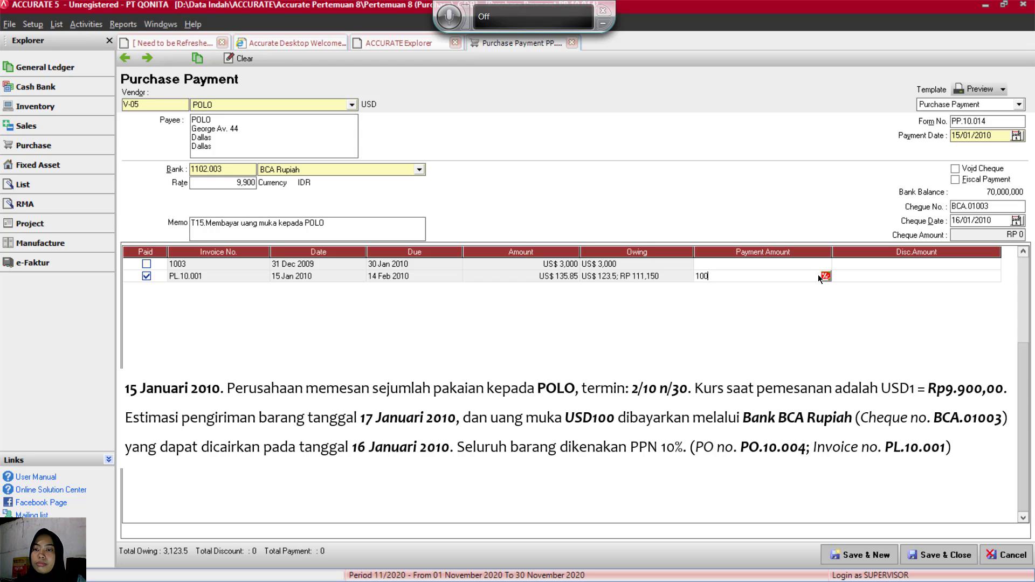
{"action": "left_click", "coordinate": [921, 275]}
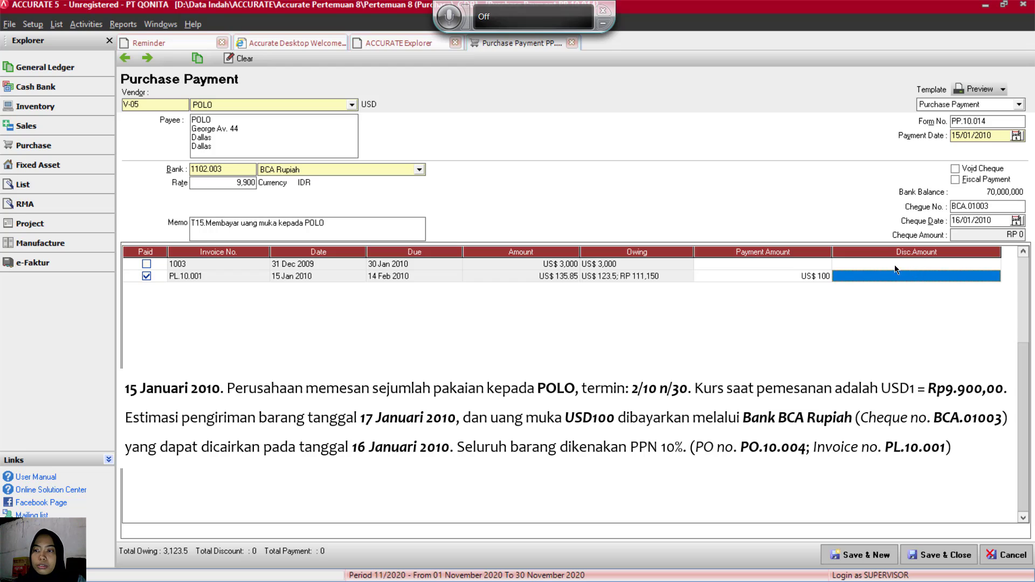
{"action": "left_click", "coordinate": [375, 232]}
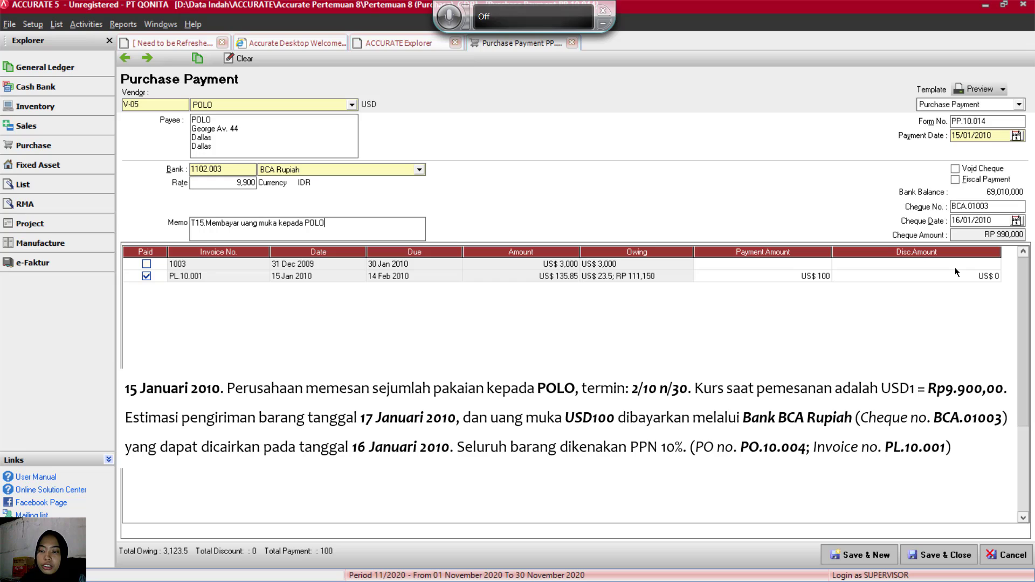
{"action": "left_click", "coordinate": [938, 559]}
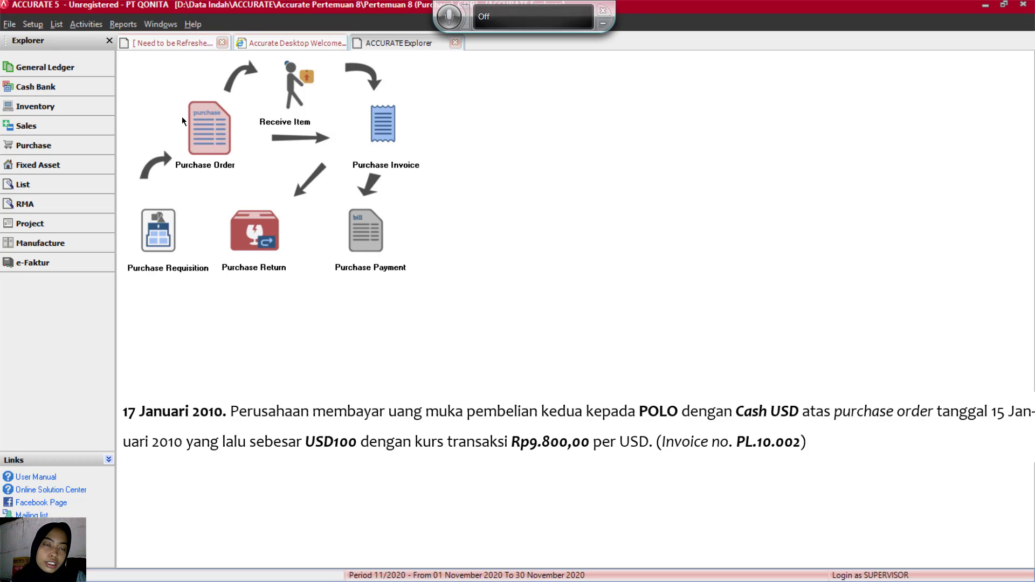
Step: Start a new purchase order for vendor POLO with a USD exchange rate of 9800
{"action": "left_click", "coordinate": [214, 138]}
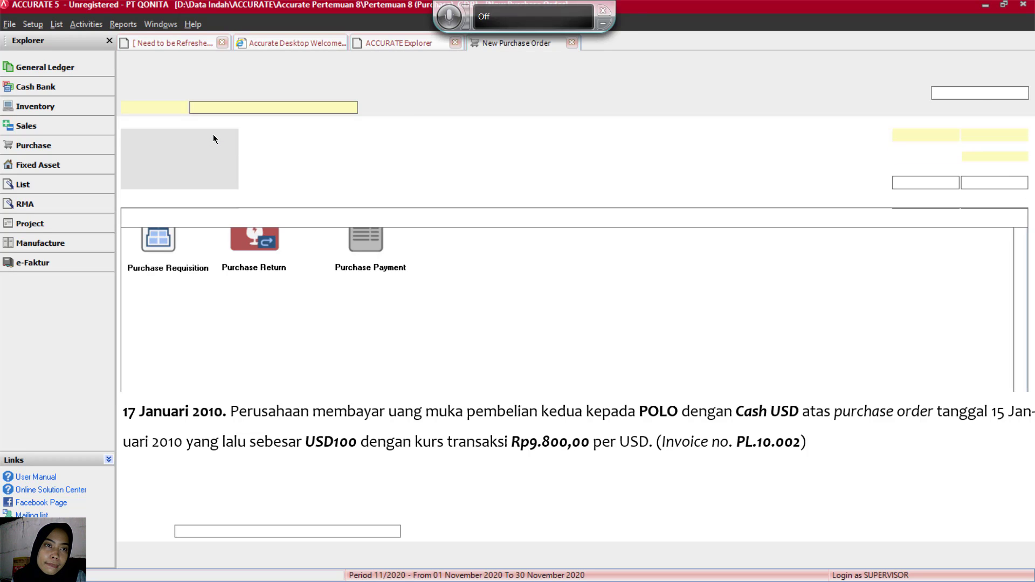
{"action": "left_click", "coordinate": [351, 107]}
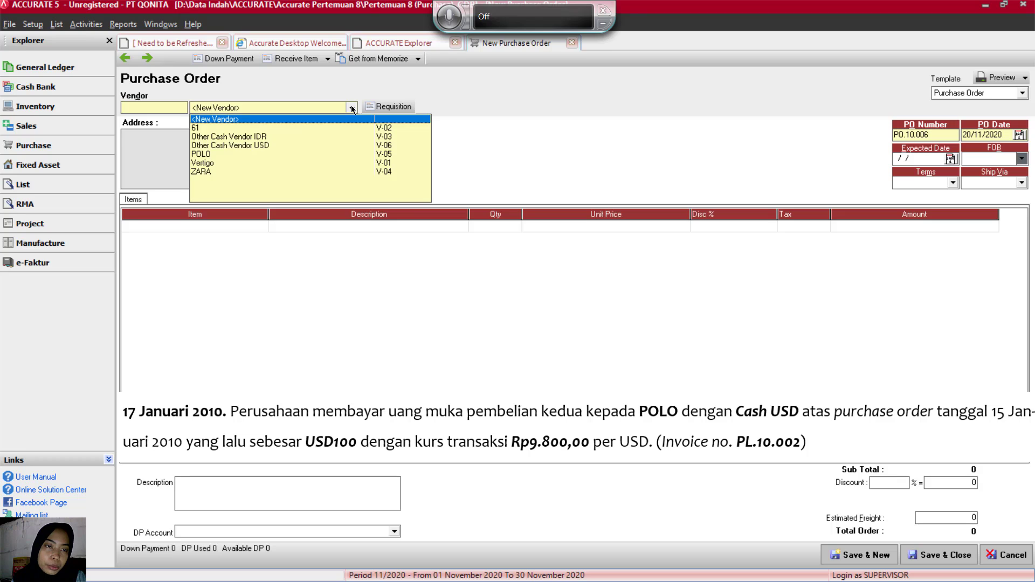
{"action": "left_click", "coordinate": [205, 155]}
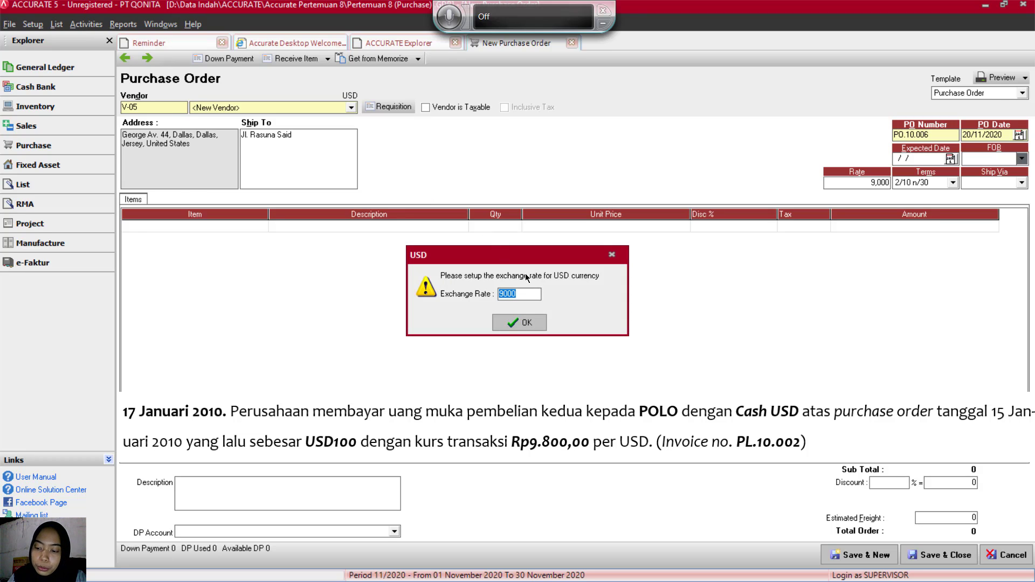
{"action": "key", "text": "BackSpace"}
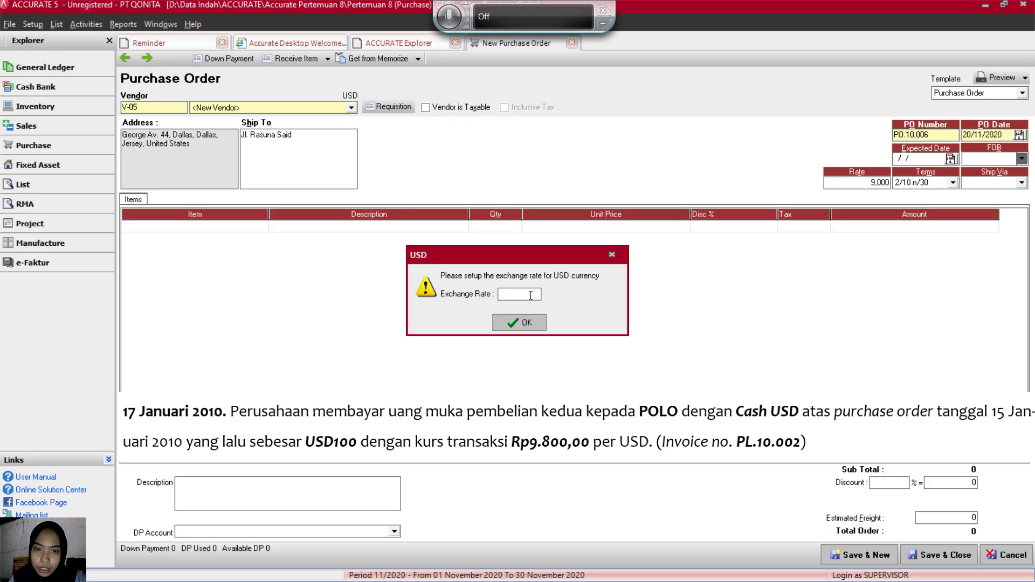
{"action": "type", "text": "9800"}
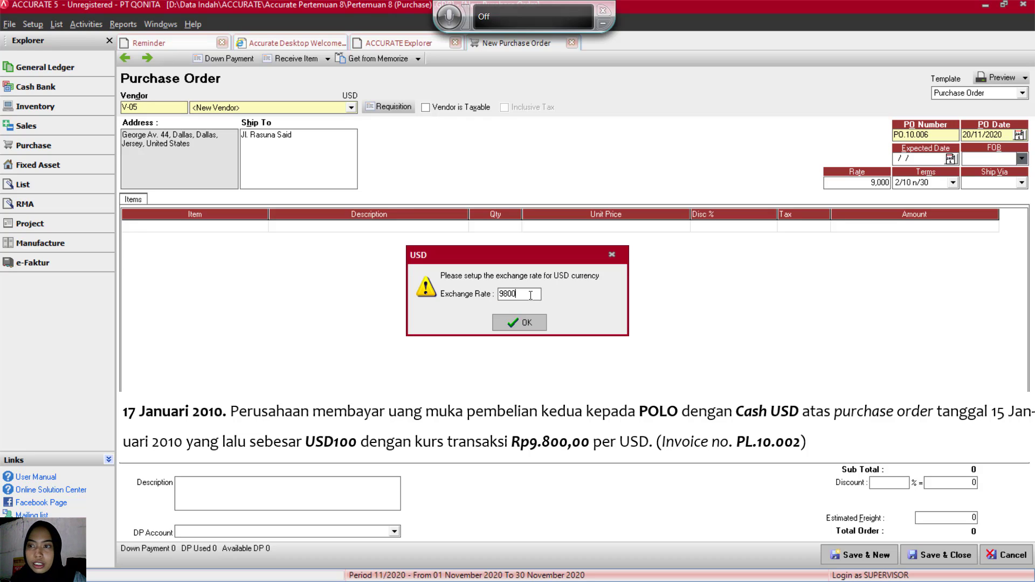
{"action": "key", "text": "Return"}
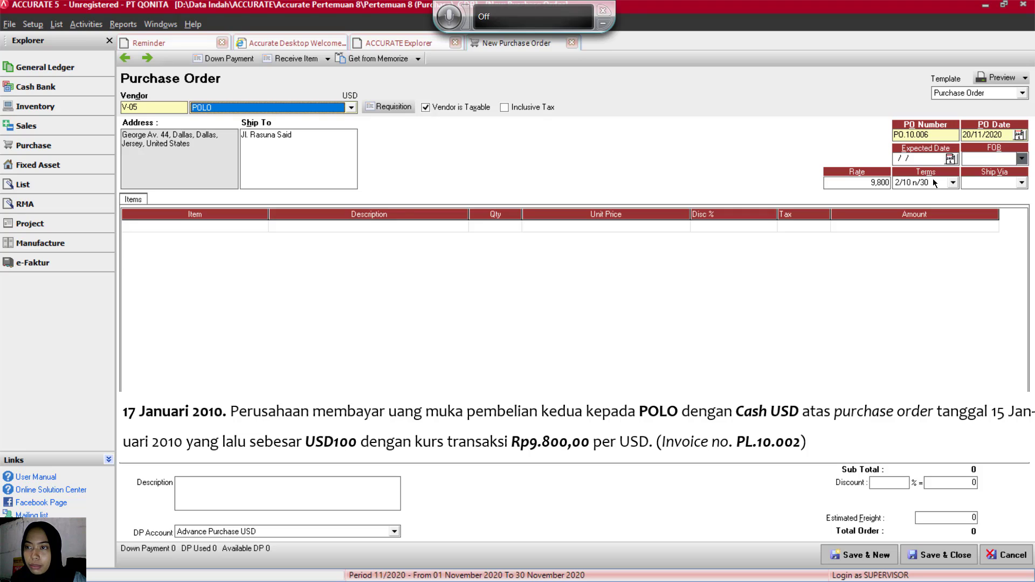
Step: Set both the PO date and the expected date of the POLO order to 17/01/2010
{"action": "left_click", "coordinate": [998, 135]}
{"action": "key", "text": "BackSpace"}
{"action": "key", "text": "BackSpace"}
{"action": "key", "text": "BackSpace"}
{"action": "key", "text": "BackSpace"}
{"action": "key", "text": "BackSpace"}
{"action": "key", "text": "BackSpace"}
{"action": "key", "text": "BackSpace"}
{"action": "key", "text": "BackSpace"}
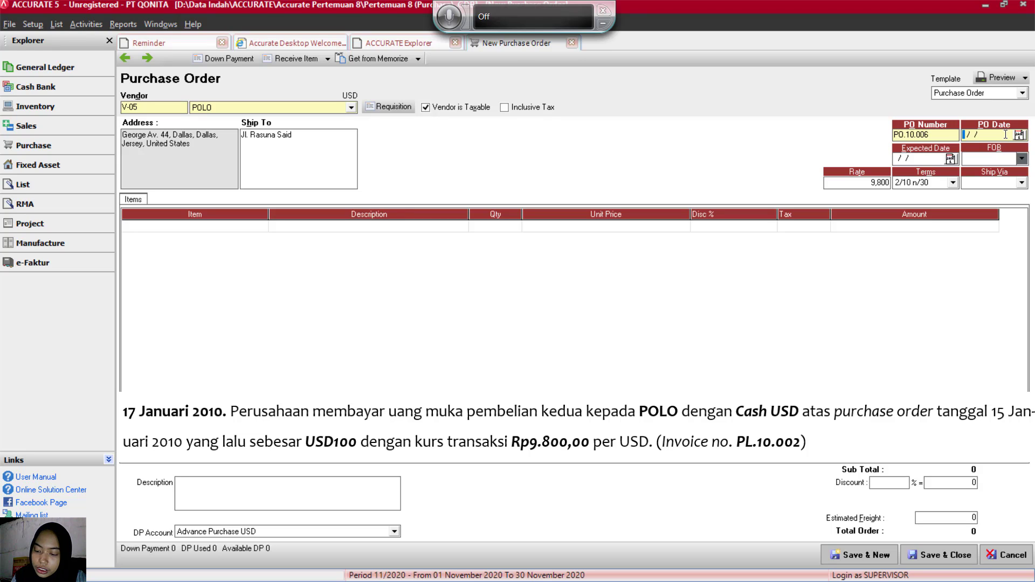
{"action": "type", "text": "17/0"}
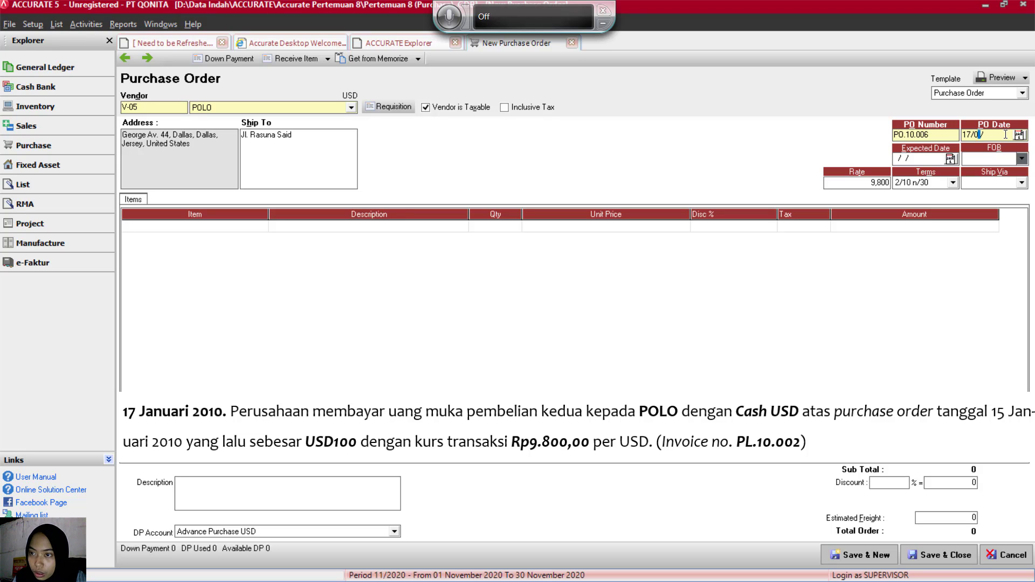
{"action": "type", "text": "1/2010"}
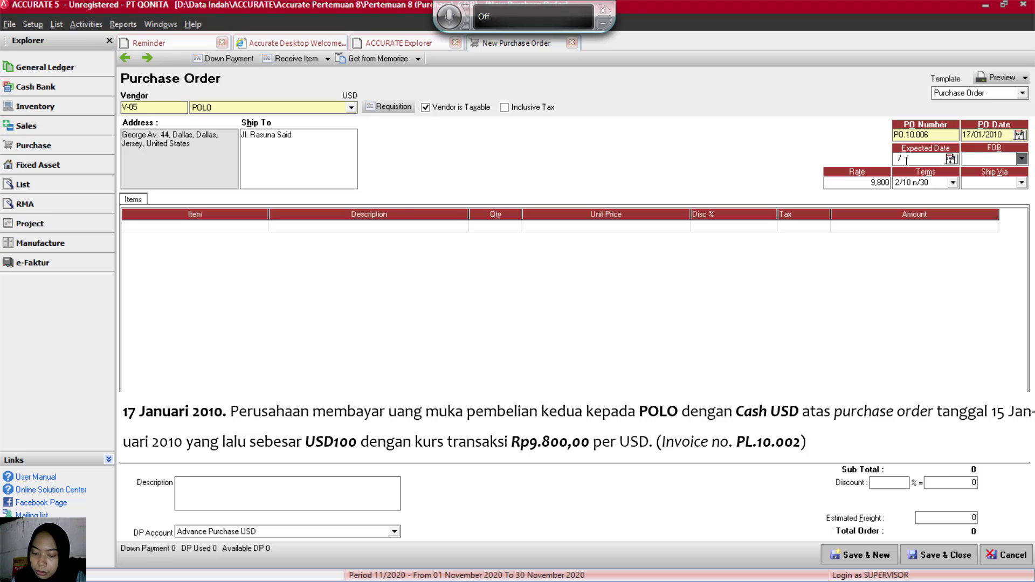
{"action": "left_click", "coordinate": [897, 159]}
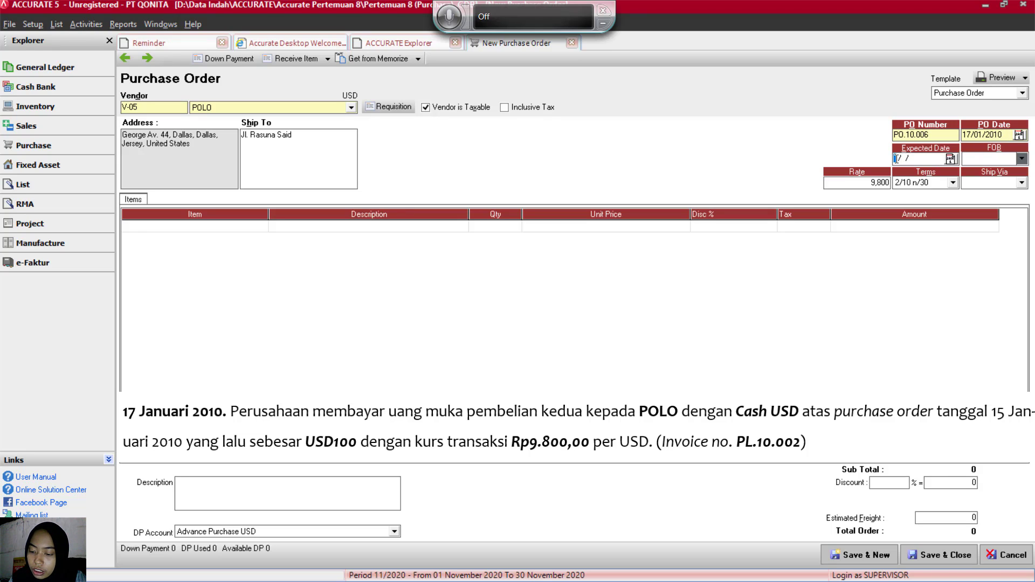
{"action": "type", "text": "17/01/20"}
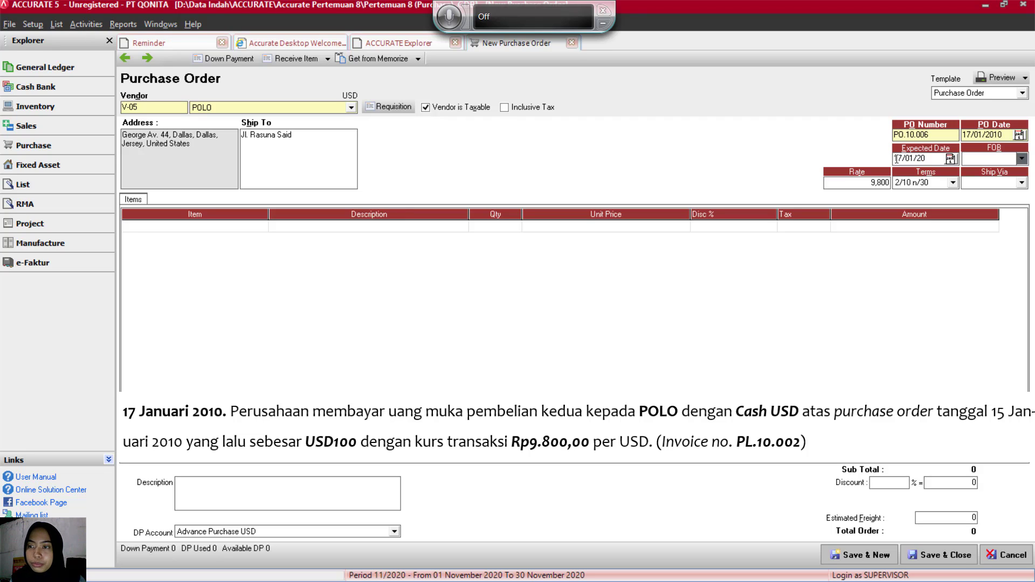
{"action": "type", "text": "10"}
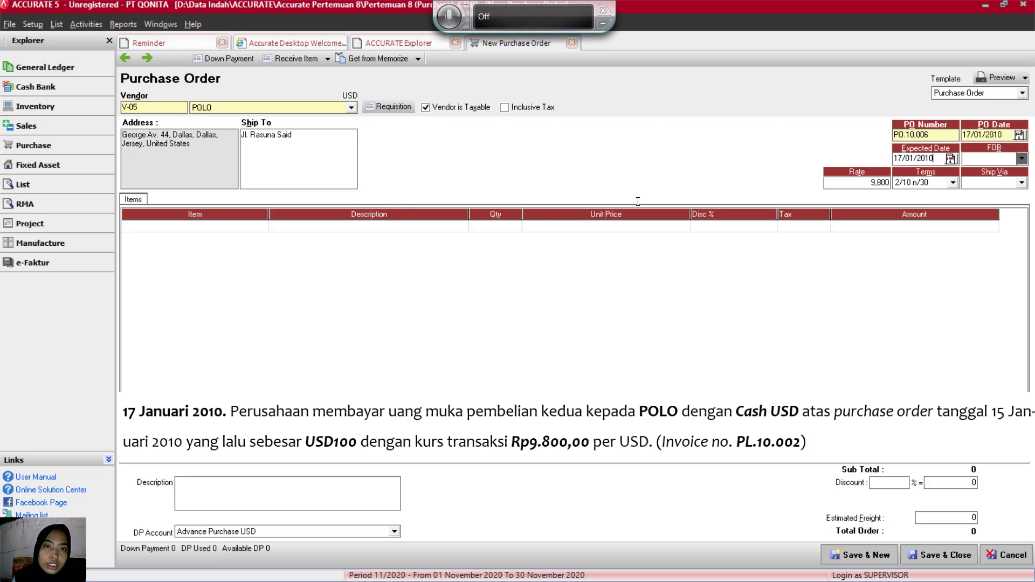
Step: Load the items of requisition PR.10.003 into the POLO purchase order
{"action": "left_click", "coordinate": [393, 107]}
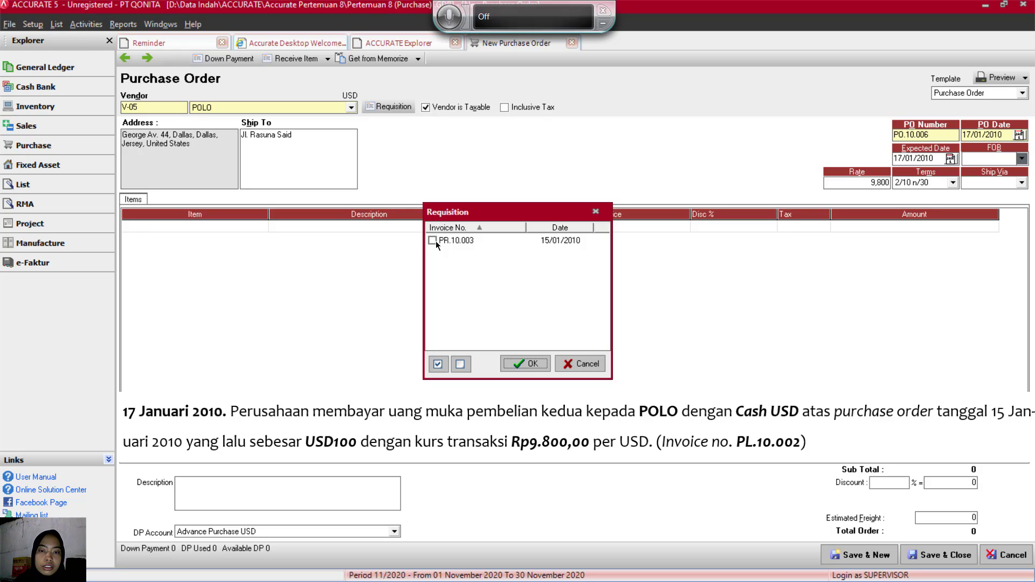
{"action": "left_click", "coordinate": [434, 241]}
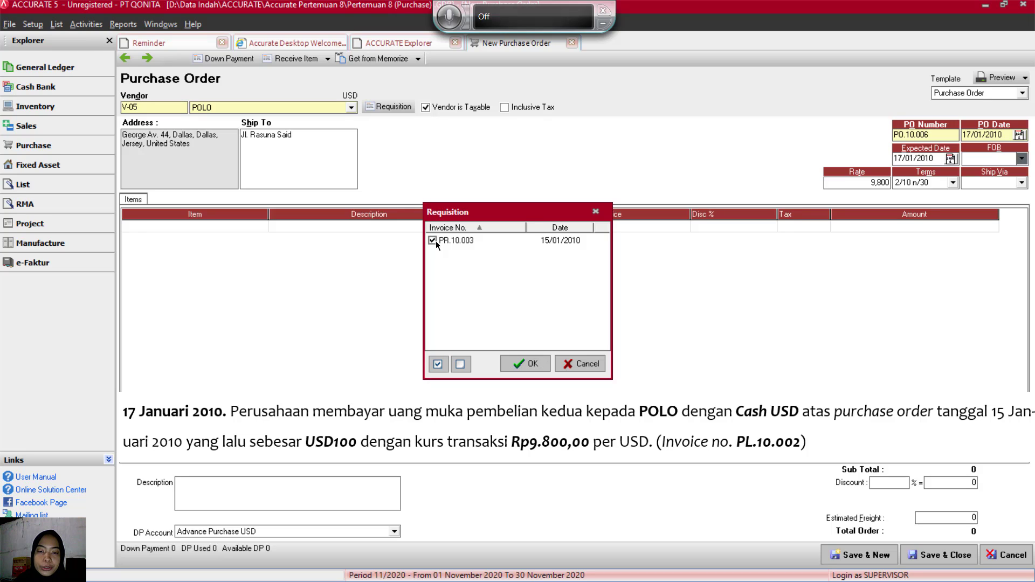
{"action": "left_click", "coordinate": [531, 363]}
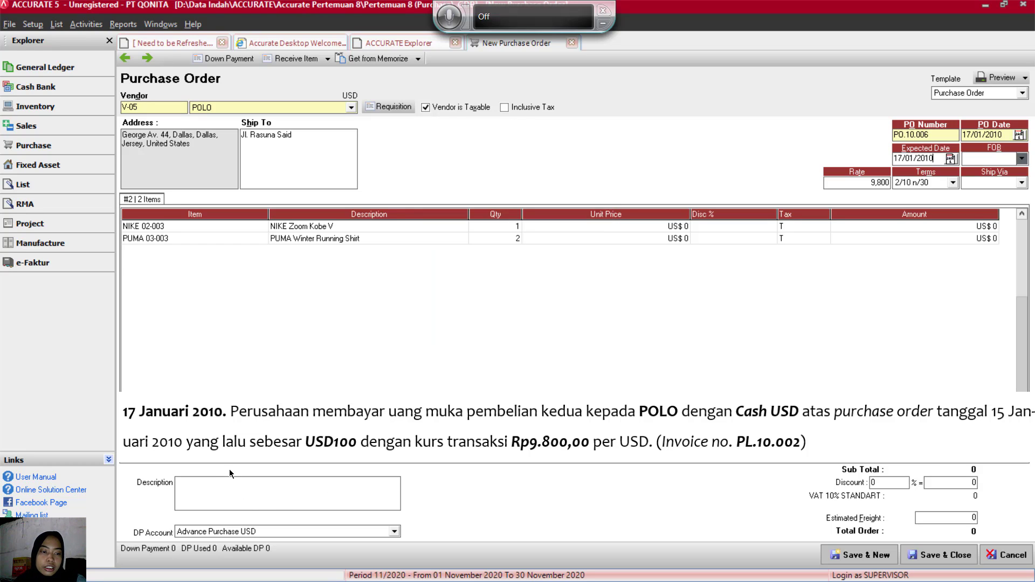
Step: Enter "T17. membuat pesanan sisa dari POLO" as the purchase order's description
{"action": "left_click", "coordinate": [191, 502]}
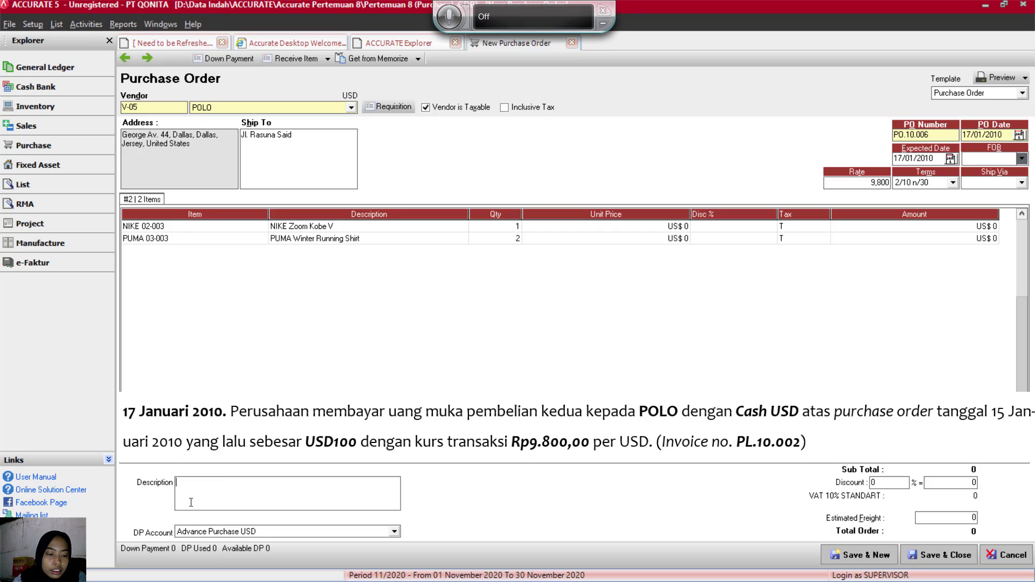
{"action": "type", "text": "T"}
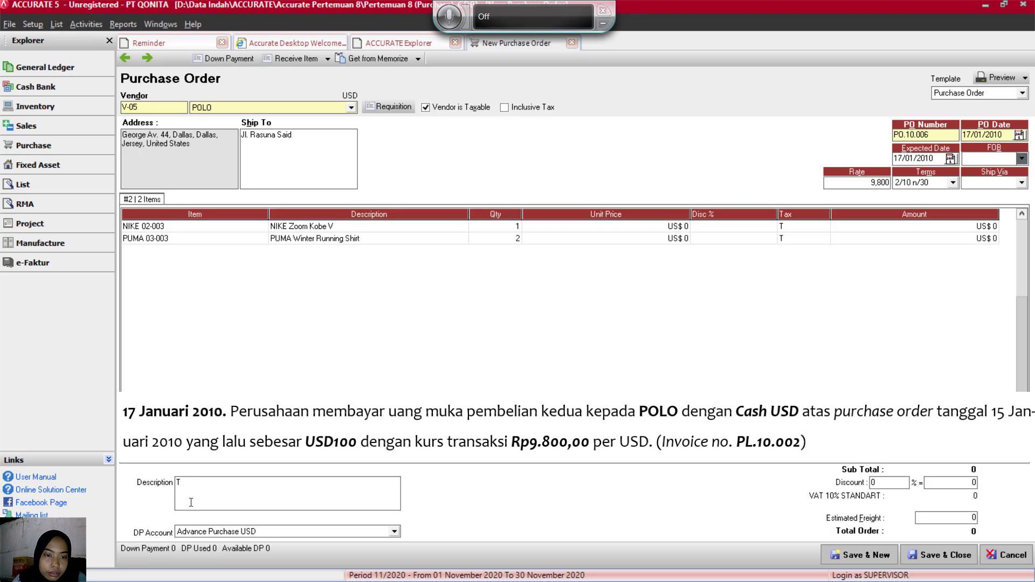
{"action": "type", "text": "1"}
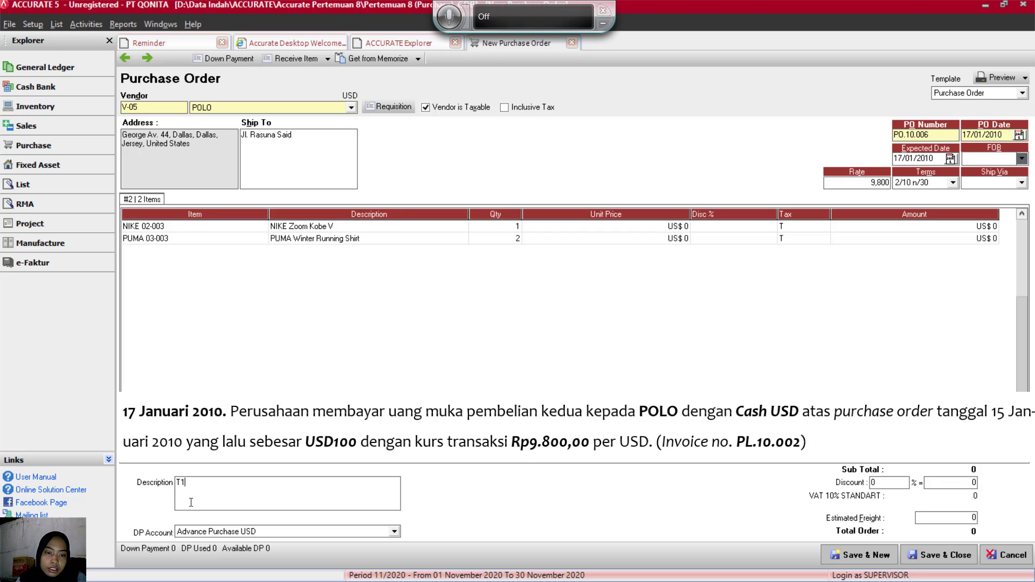
{"action": "type", "text": "7."}
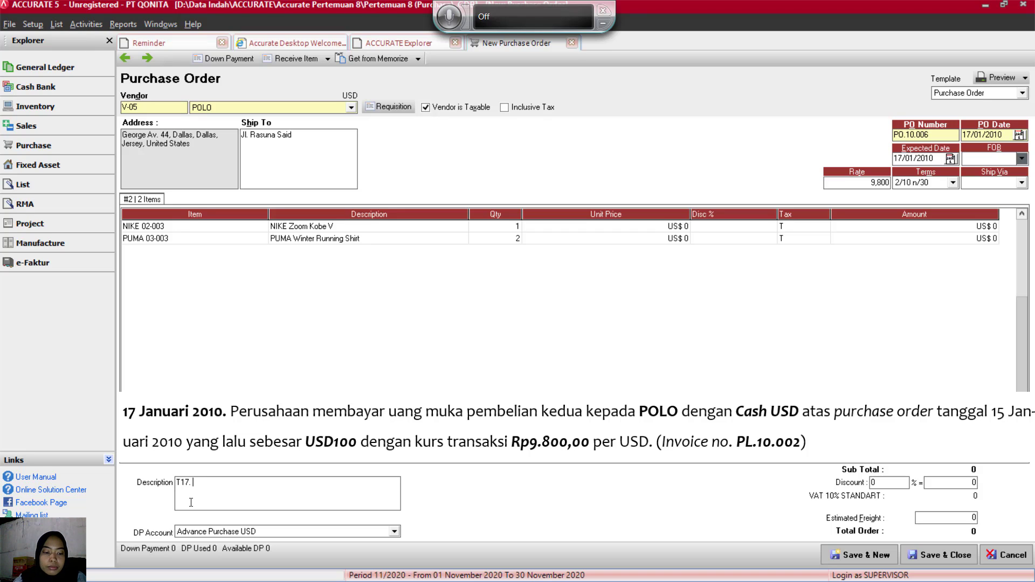
{"action": "type", "text": " m"}
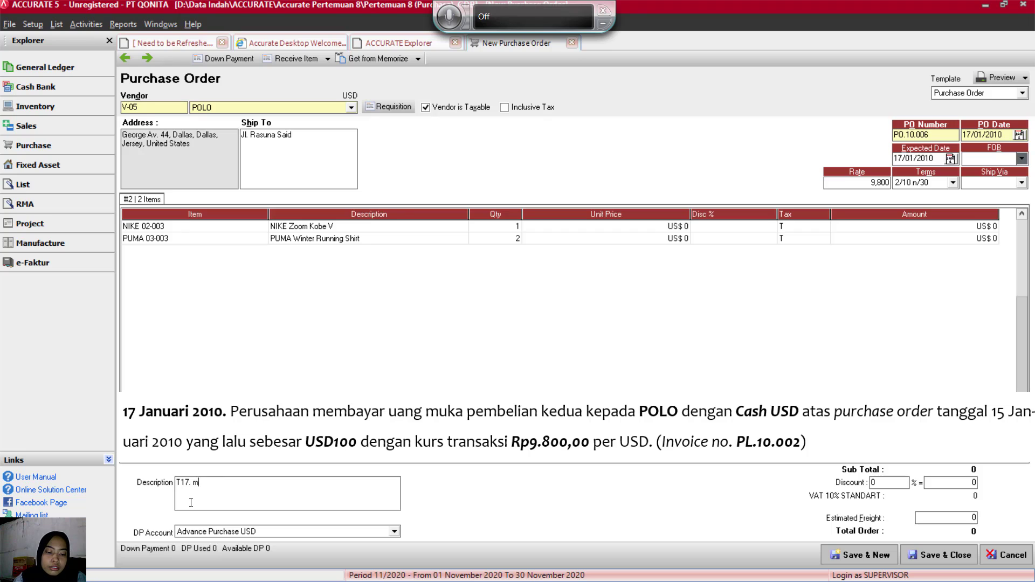
{"action": "type", "text": "embua"}
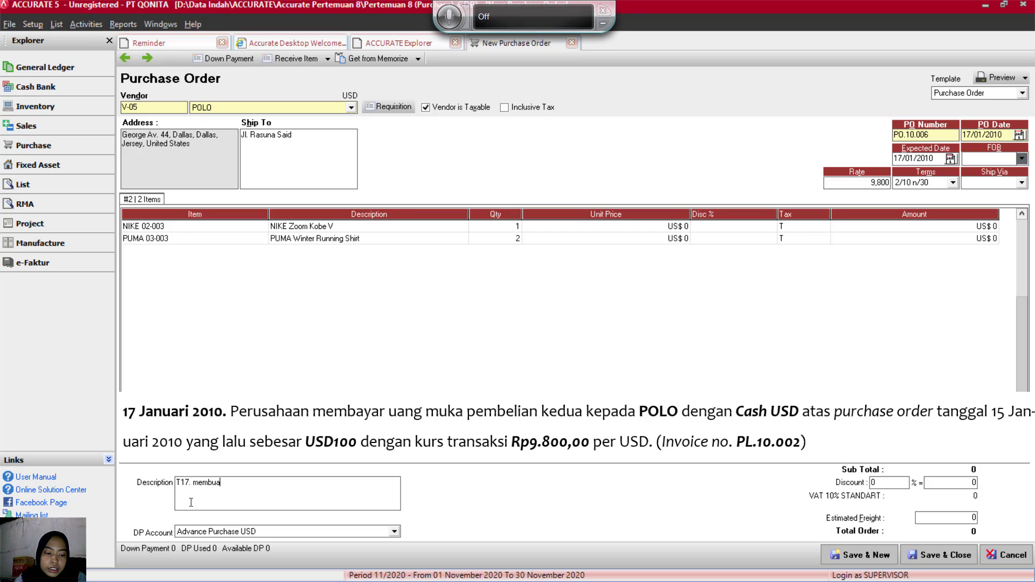
{"action": "type", "text": "t pesanan sisa"}
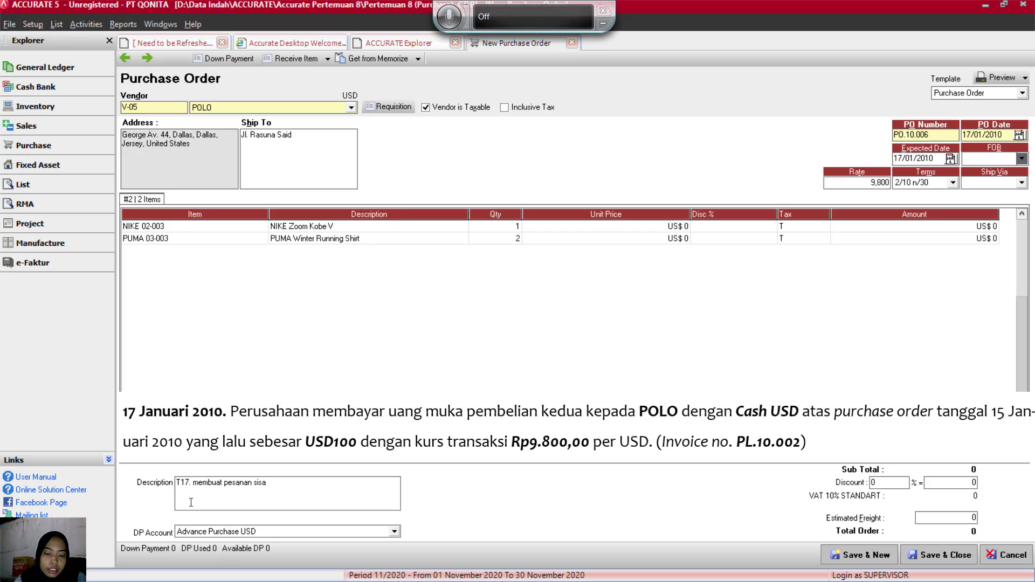
{"action": "type", "text": " dari POLO"}
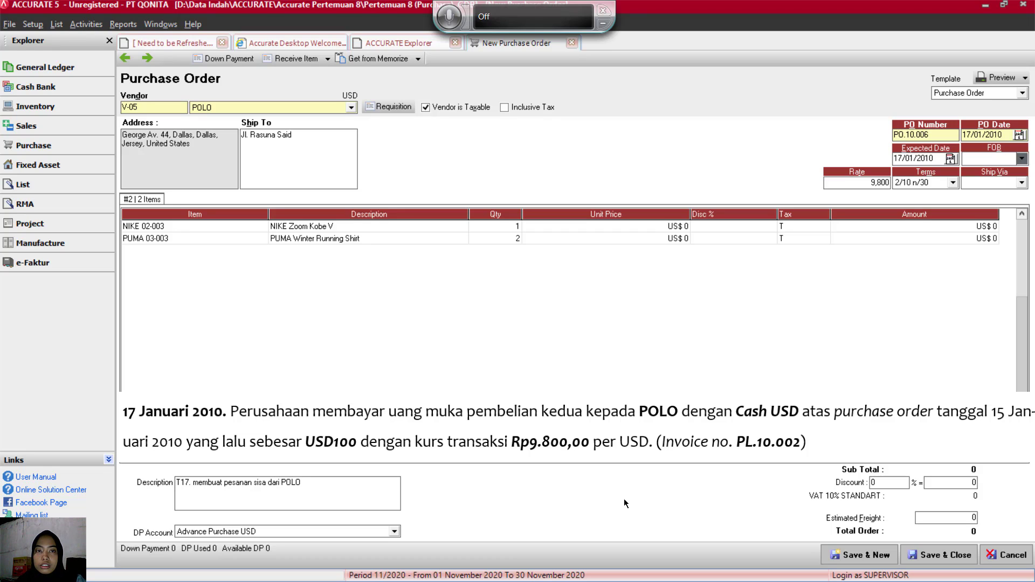
Step: Give the NIKE Zoom Kobe V line a unit price of US$ 90 and a 5% discount
{"action": "left_click", "coordinate": [884, 238]}
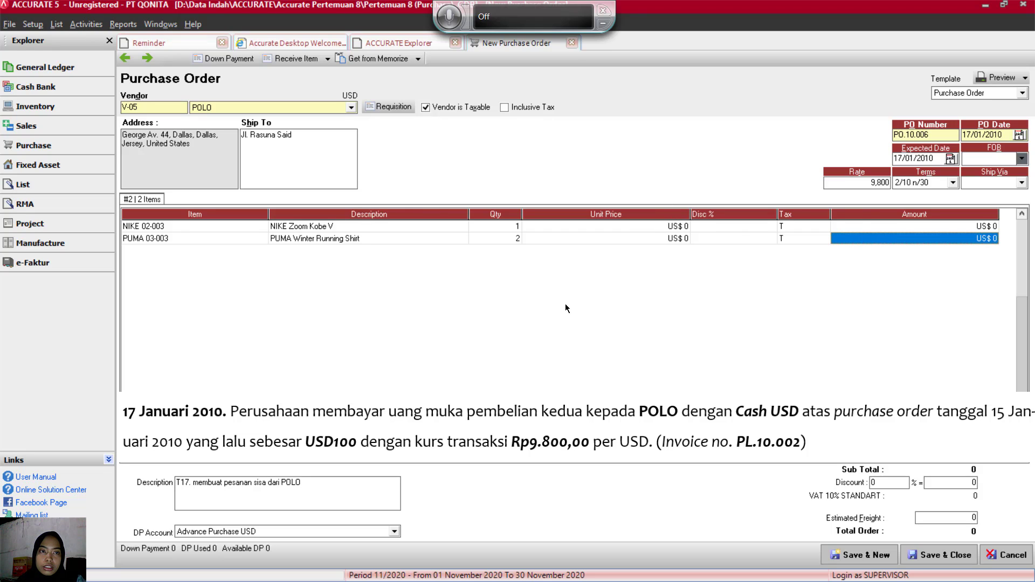
{"action": "left_click", "coordinate": [562, 229]}
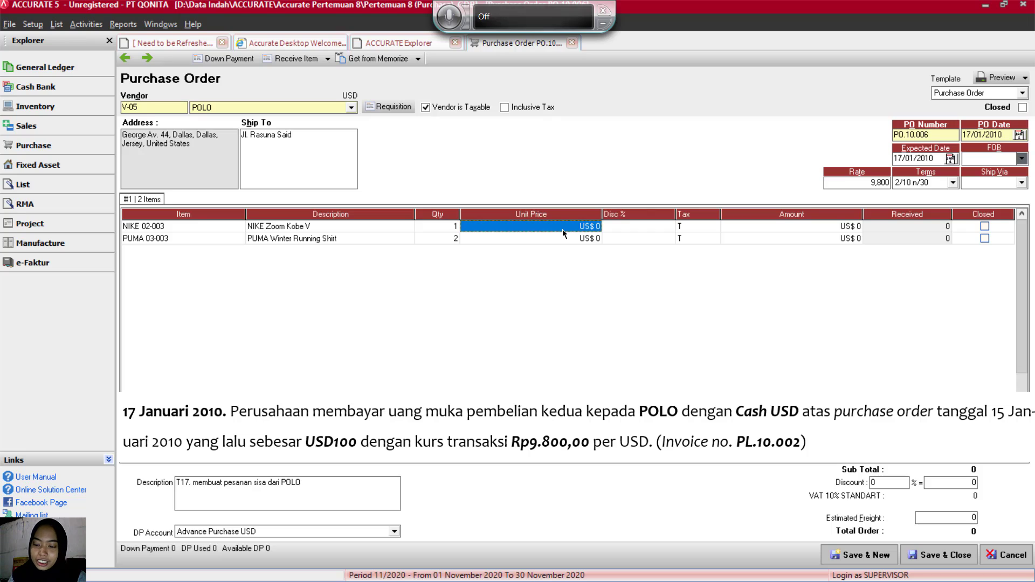
{"action": "left_click", "coordinate": [562, 228]}
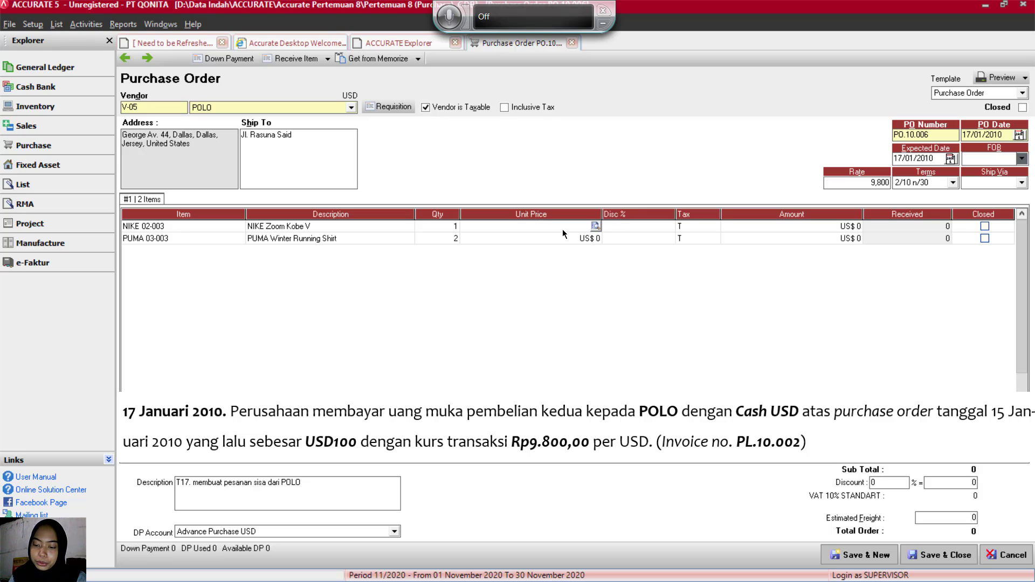
{"action": "type", "text": "90"}
{"action": "key", "text": "Tab"}
{"action": "type", "text": "5"}
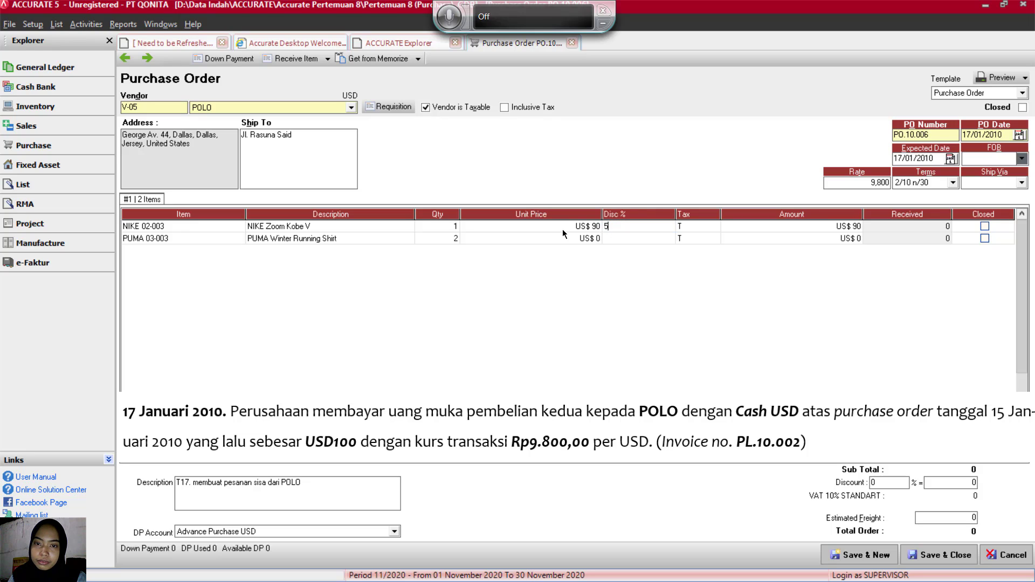
{"action": "key", "text": "Tab"}
Step: Give the PUMA Winter Running Shirt line a unit price of US$ 40 and a 5% discount
{"action": "key", "text": "Tab"}
{"action": "key", "text": "Tab"}
{"action": "key", "text": "Tab"}
{"action": "key", "text": "Tab"}
{"action": "key", "text": "Tab"}
{"action": "key", "text": "Tab"}
{"action": "key", "text": "Tab"}
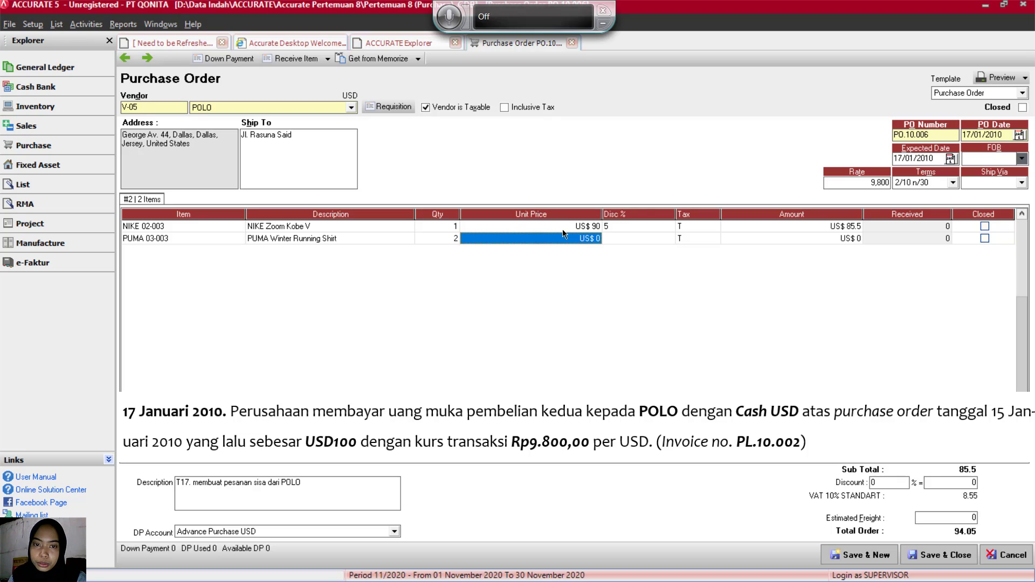
{"action": "type", "text": "40"}
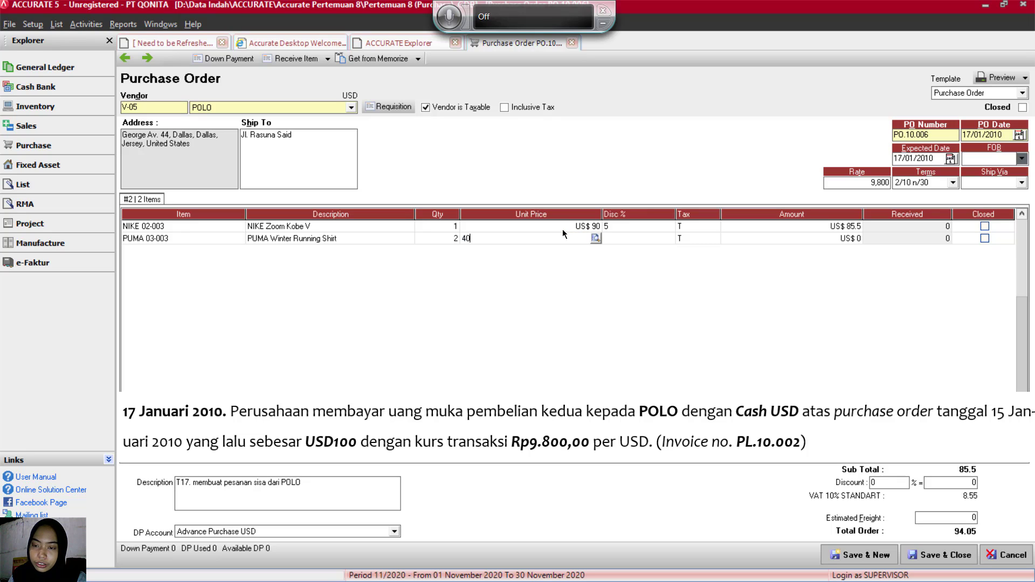
{"action": "key", "text": "Tab"}
{"action": "type", "text": "5"}
{"action": "key", "text": "Tab"}
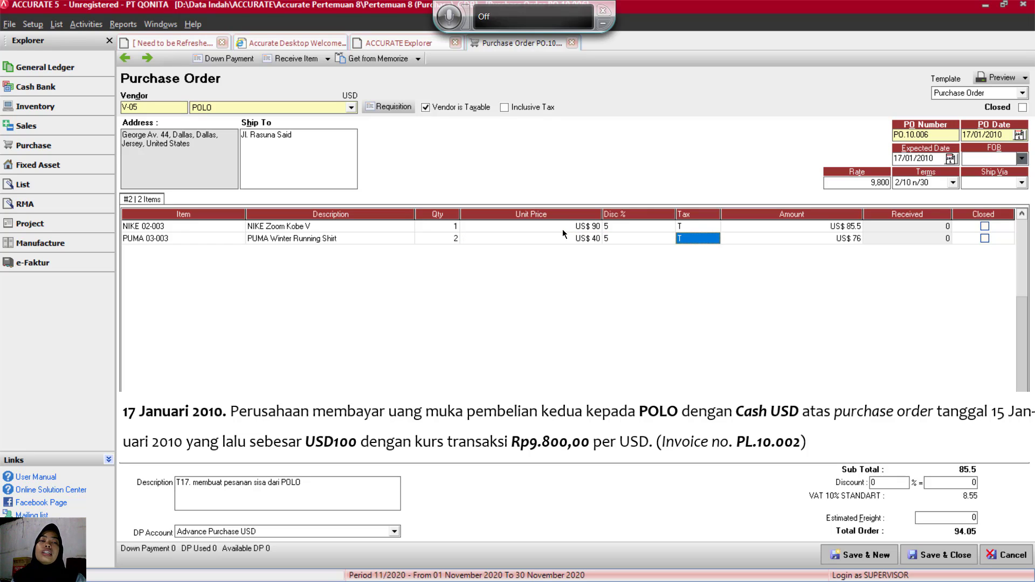
{"action": "key", "text": "Tab"}
{"action": "key", "text": "Tab"}
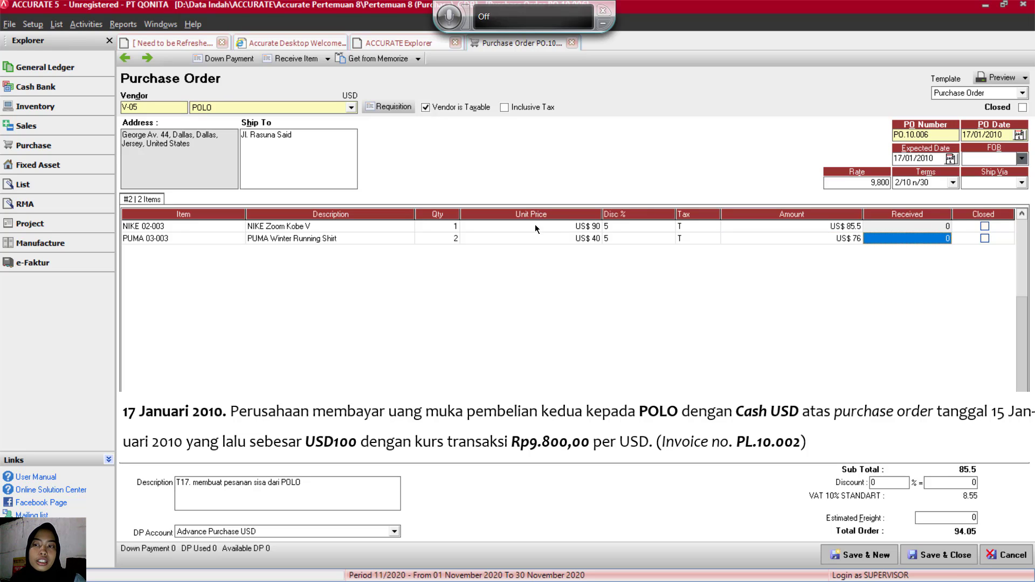
Step: Create a down payment invoice from the POLO purchase order with a USD exchange rate of 9800
{"action": "left_click", "coordinate": [232, 63]}
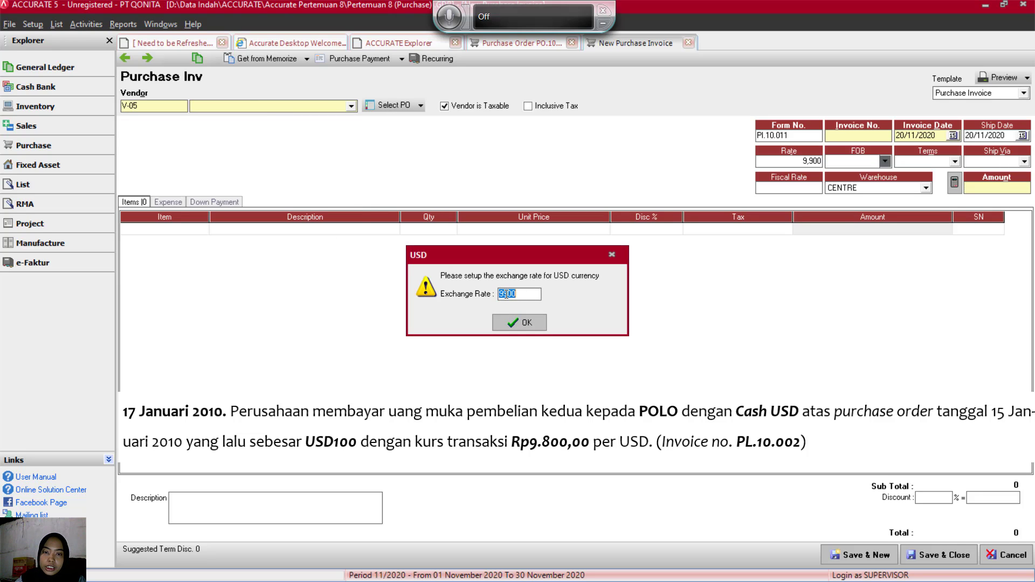
{"action": "left_click", "coordinate": [520, 294]}
{"action": "key", "text": "BackSpace"}
{"action": "key", "text": "BackSpace"}
{"action": "key", "text": "BackSpace"}
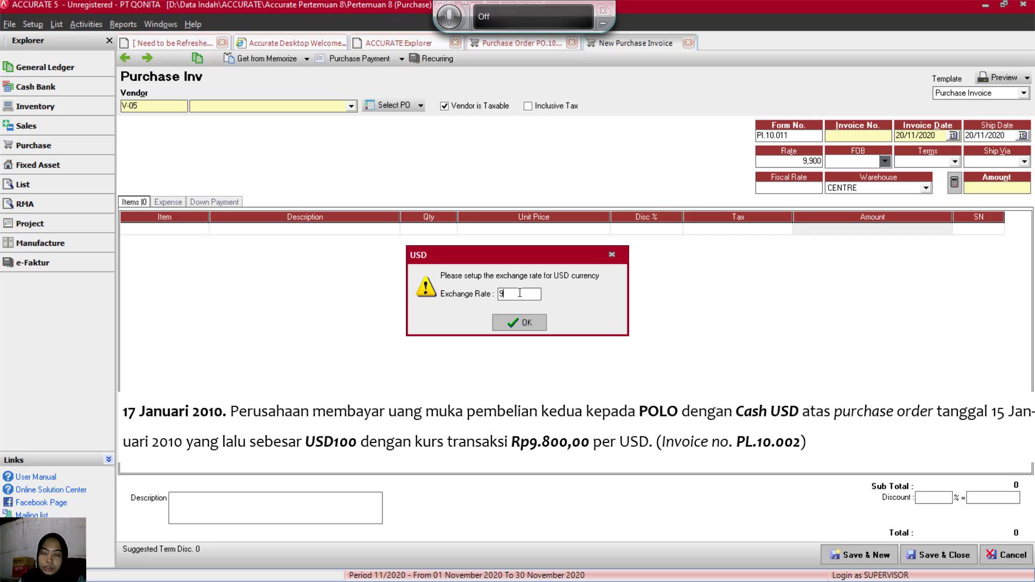
{"action": "type", "text": "800"}
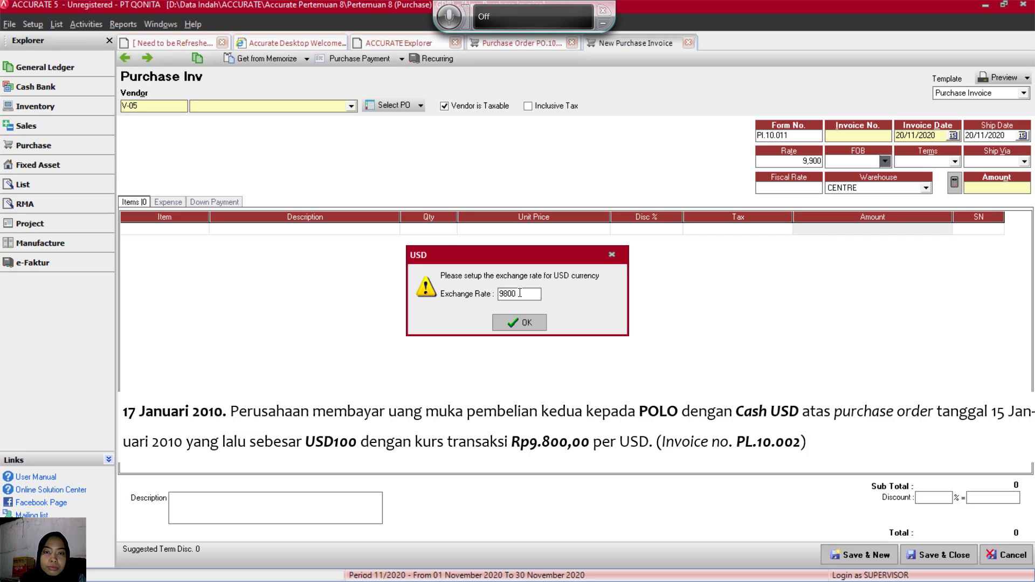
{"action": "key", "text": "Return"}
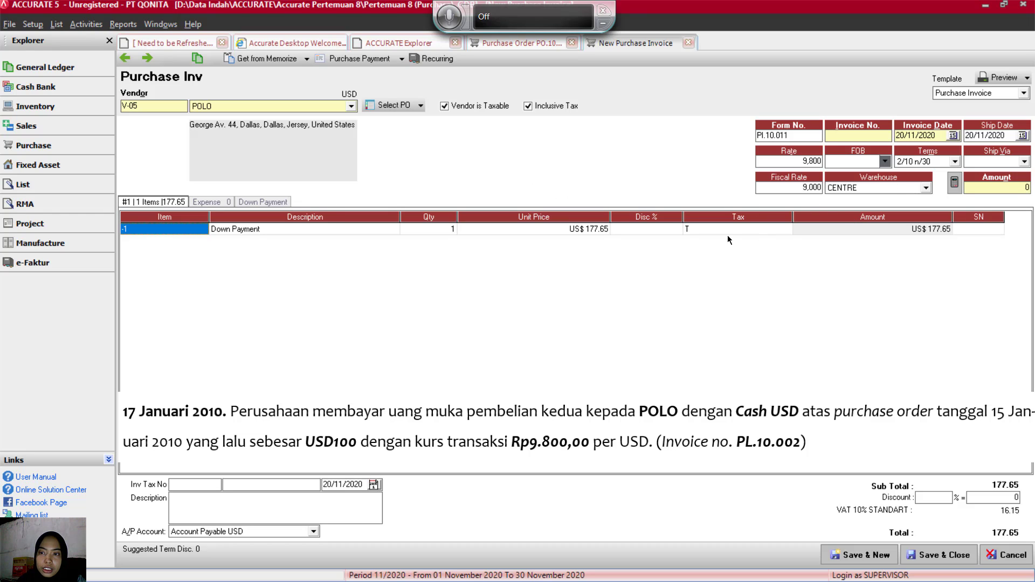
Step: Enter PL.10.002 as the invoice number of the POLO down payment invoice
{"action": "left_click", "coordinate": [854, 227]}
{"action": "left_click", "coordinate": [854, 228]}
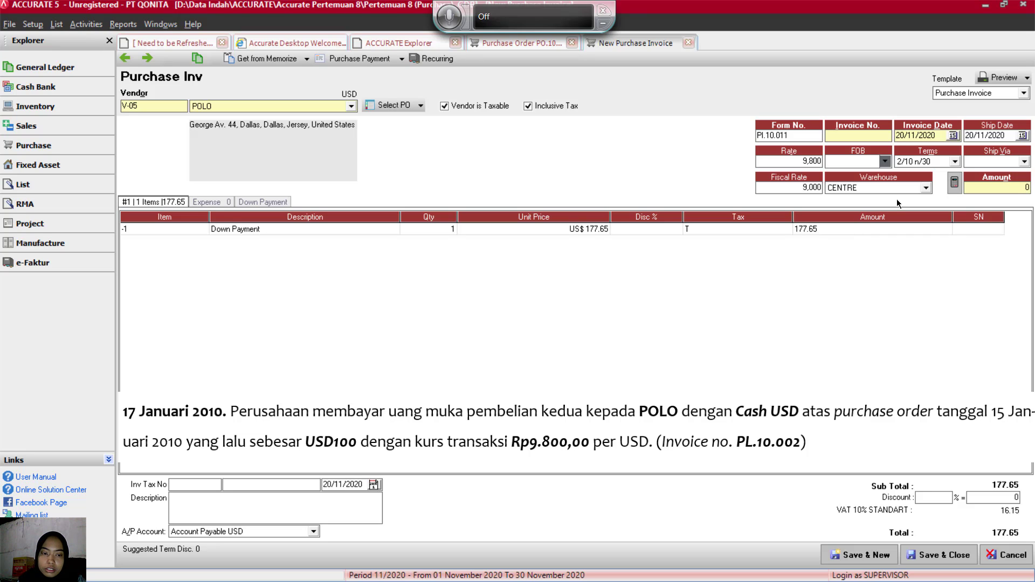
{"action": "left_click", "coordinate": [790, 159]}
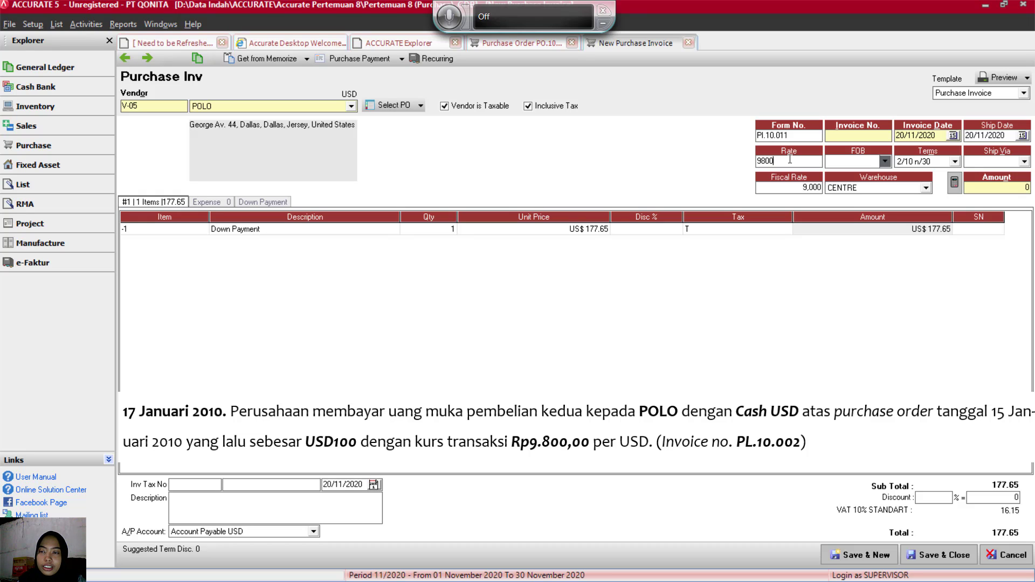
{"action": "left_click", "coordinate": [847, 137]}
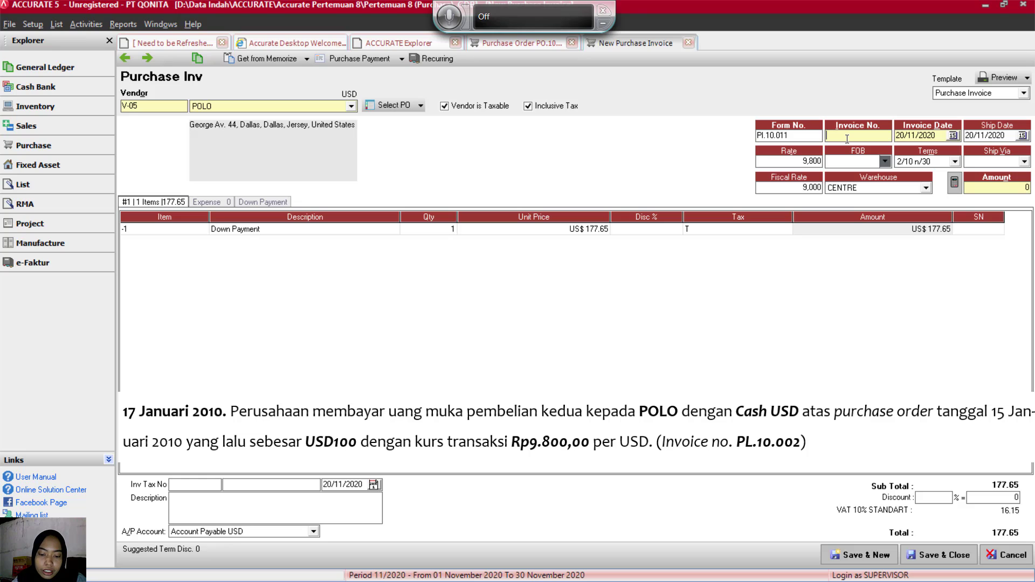
{"action": "type", "text": "P"}
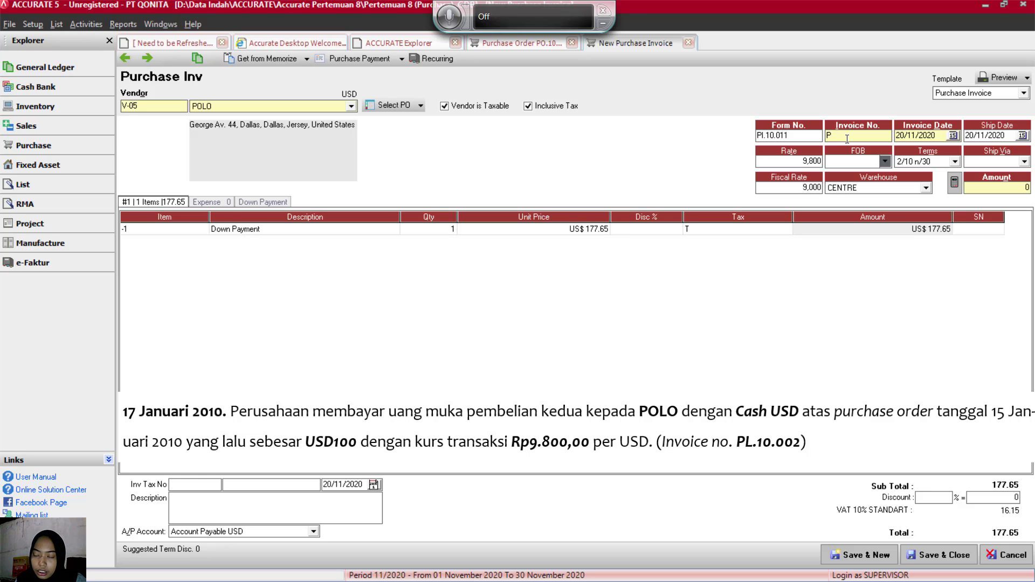
{"action": "type", "text": "L"}
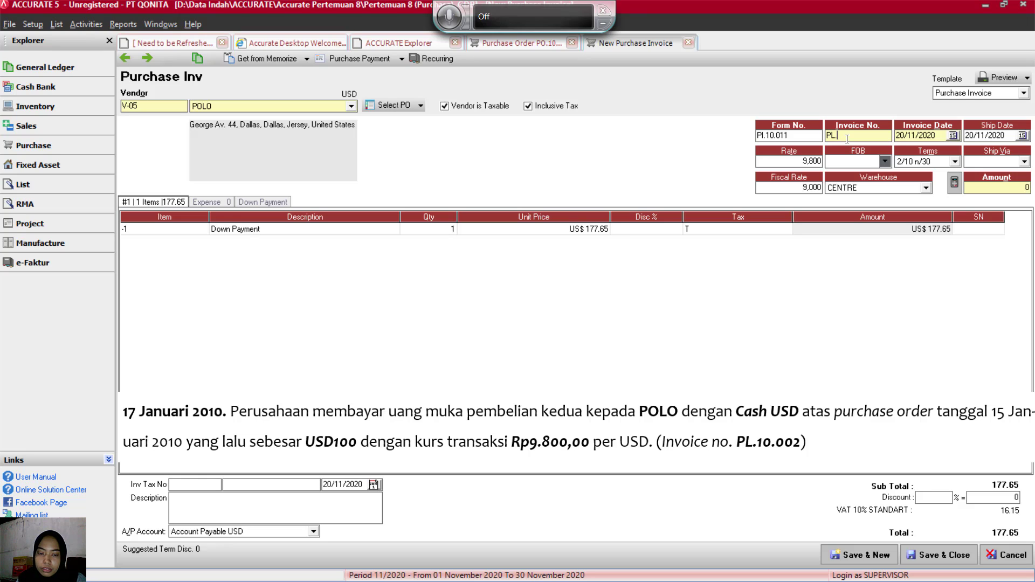
{"action": "type", "text": ".10"}
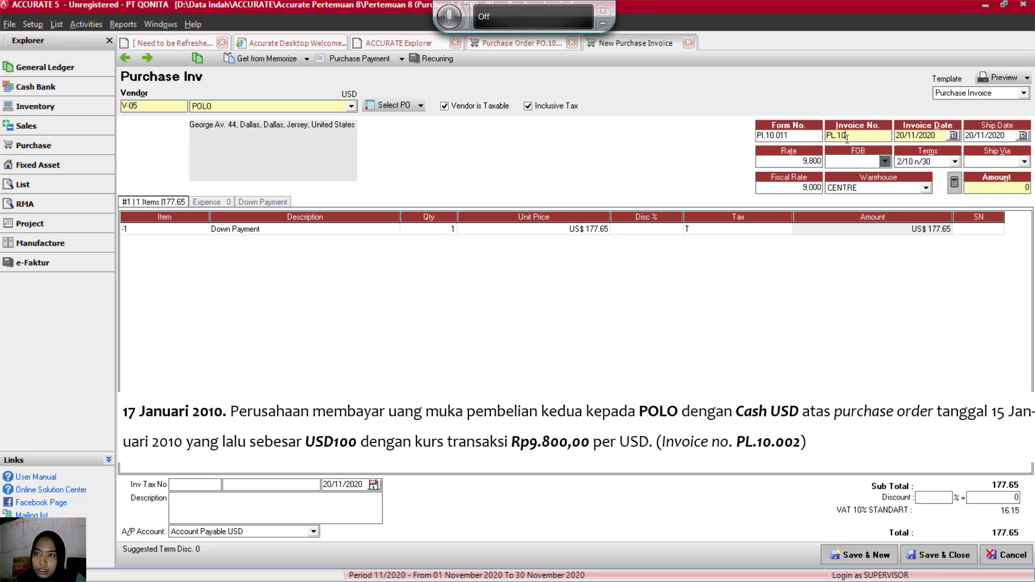
{"action": "type", "text": ".002"}
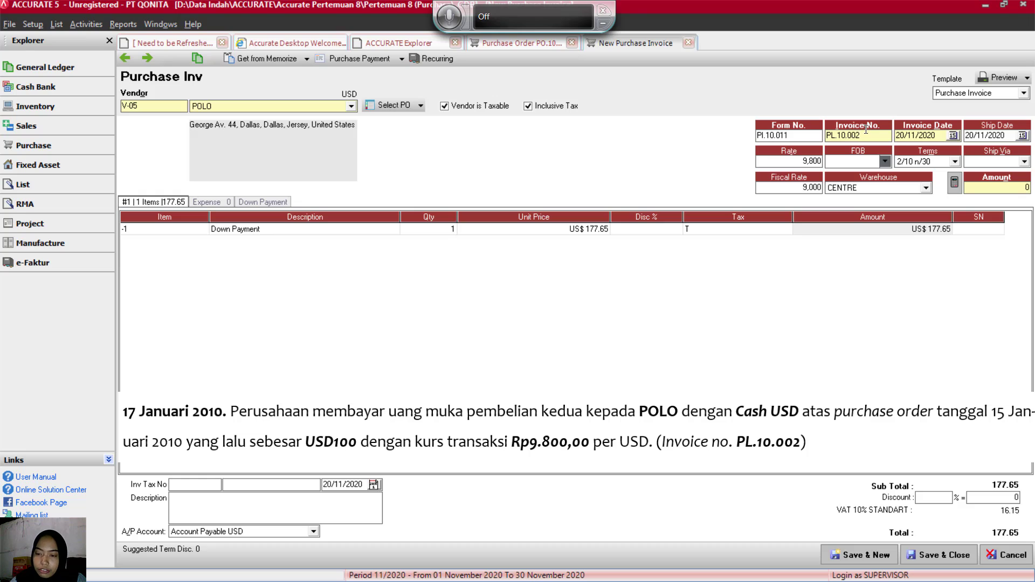
Step: Set the down payment invoice's invoice date to 17/01/2010
{"action": "left_click", "coordinate": [937, 135]}
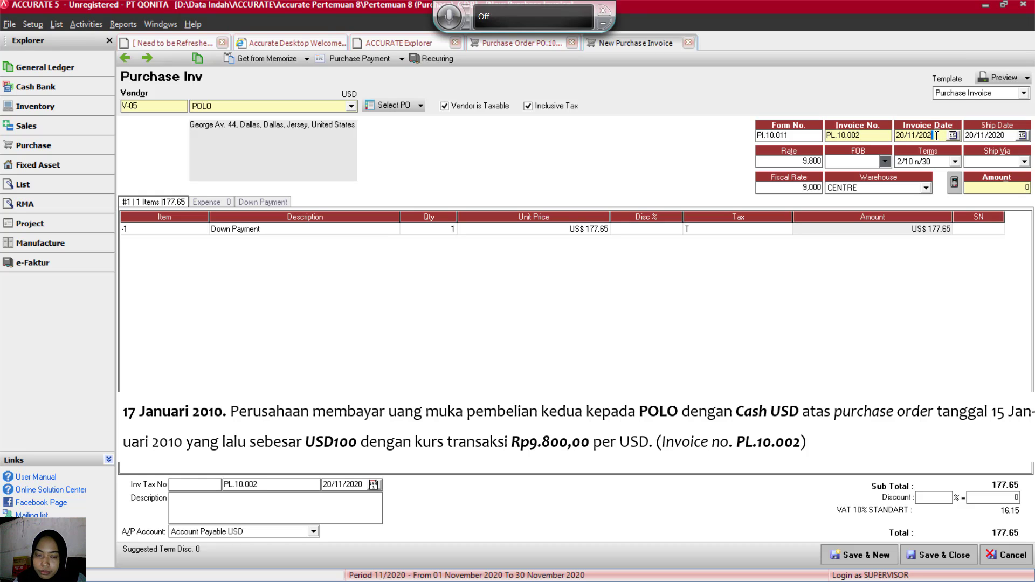
{"action": "key", "text": "BackSpace"}
{"action": "key", "text": "BackSpace"}
{"action": "key", "text": "BackSpace"}
{"action": "key", "text": "BackSpace"}
{"action": "key", "text": "BackSpace"}
{"action": "key", "text": "BackSpace"}
{"action": "key", "text": "BackSpace"}
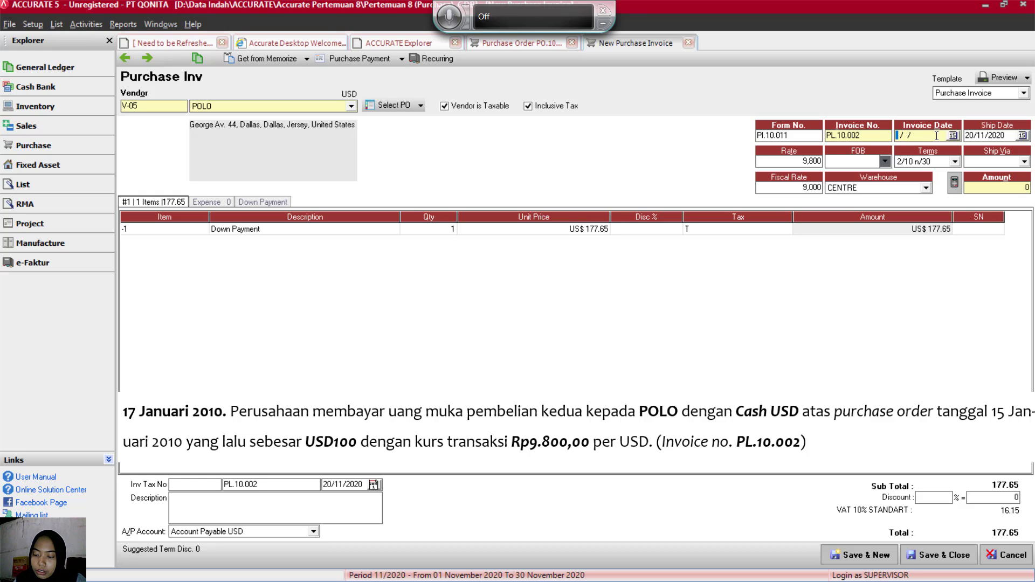
{"action": "type", "text": "17/01/20"}
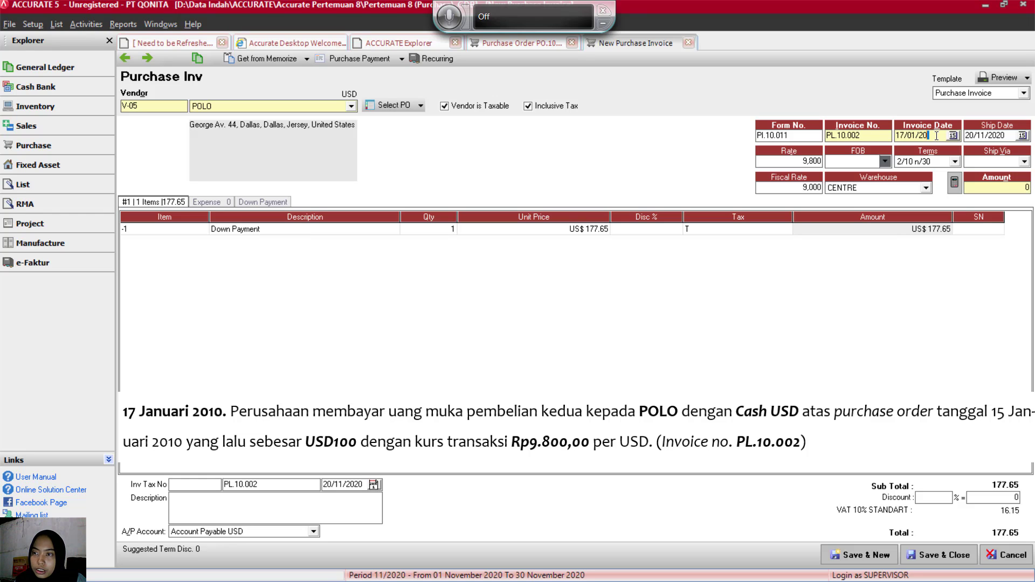
{"action": "type", "text": "10"}
Step: Set the down payment invoice's ship date to 17/01/2010
{"action": "left_click", "coordinate": [1011, 135]}
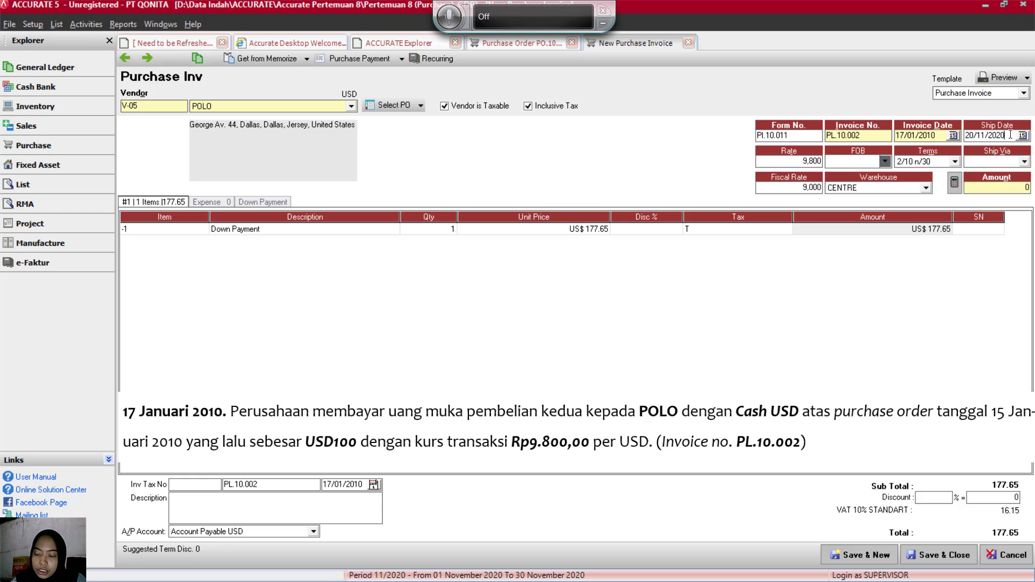
{"action": "key", "text": "BackSpace"}
{"action": "key", "text": "BackSpace"}
{"action": "key", "text": "BackSpace"}
{"action": "key", "text": "BackSpace"}
{"action": "key", "text": "BackSpace"}
{"action": "key", "text": "BackSpace"}
{"action": "key", "text": "BackSpace"}
{"action": "key", "text": "BackSpace"}
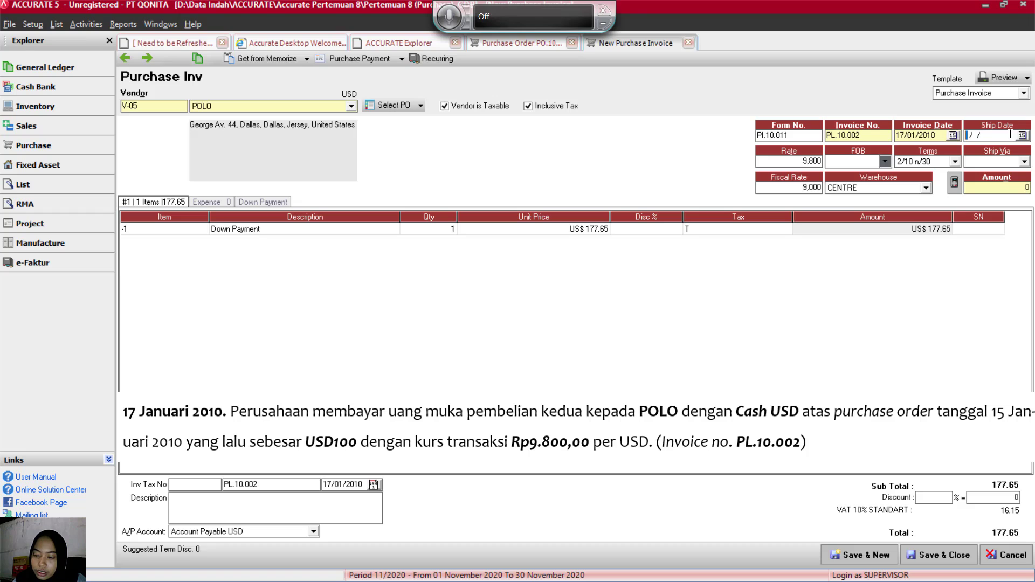
{"action": "type", "text": "17/0"}
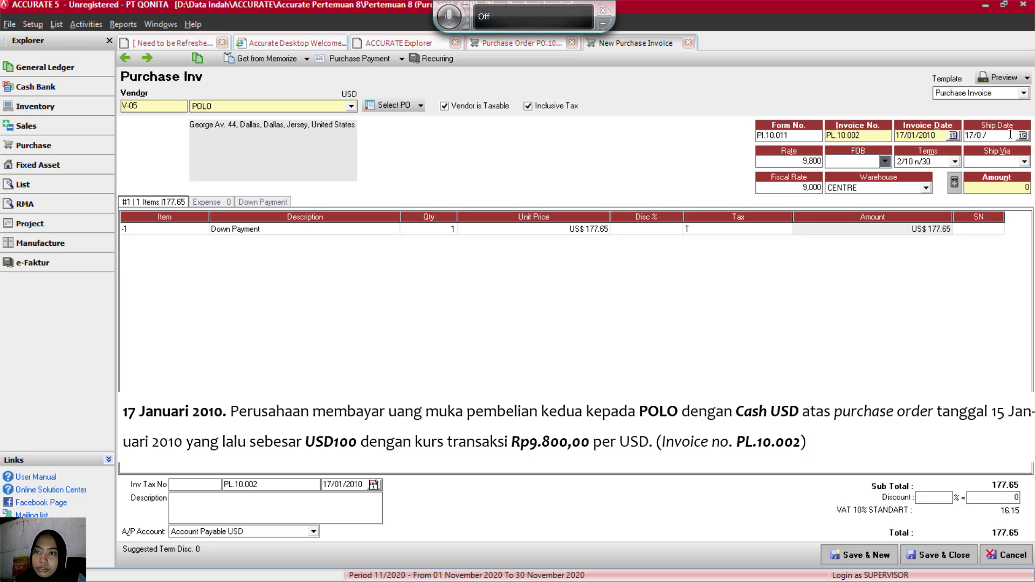
{"action": "type", "text": "1/2010"}
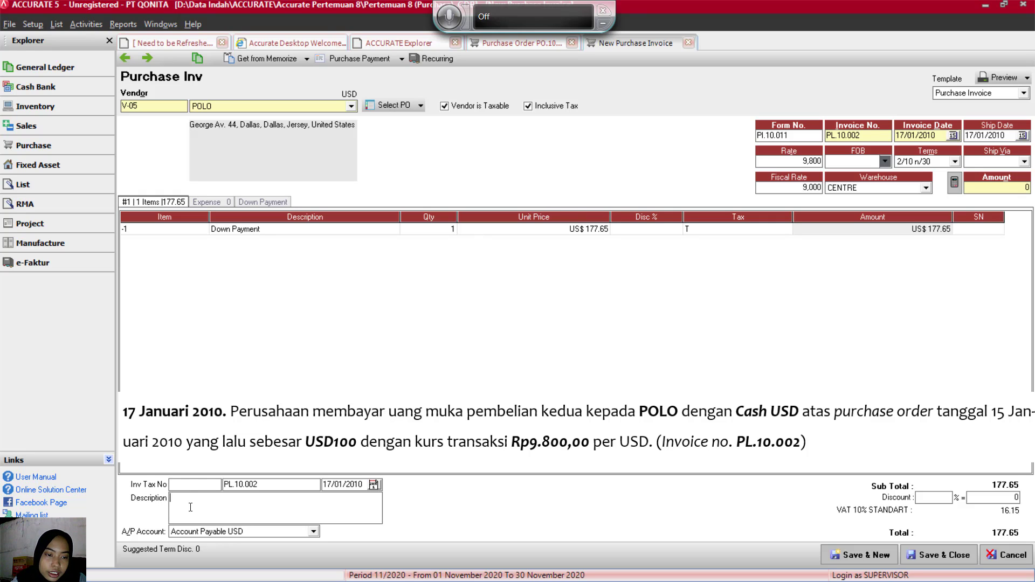
Step: Describe the invoice as "T17. Membuat tagihan untuk uang muka sisa pesanan" and save and close both the invoice and its purchase order
{"action": "type", "text": "T17"}
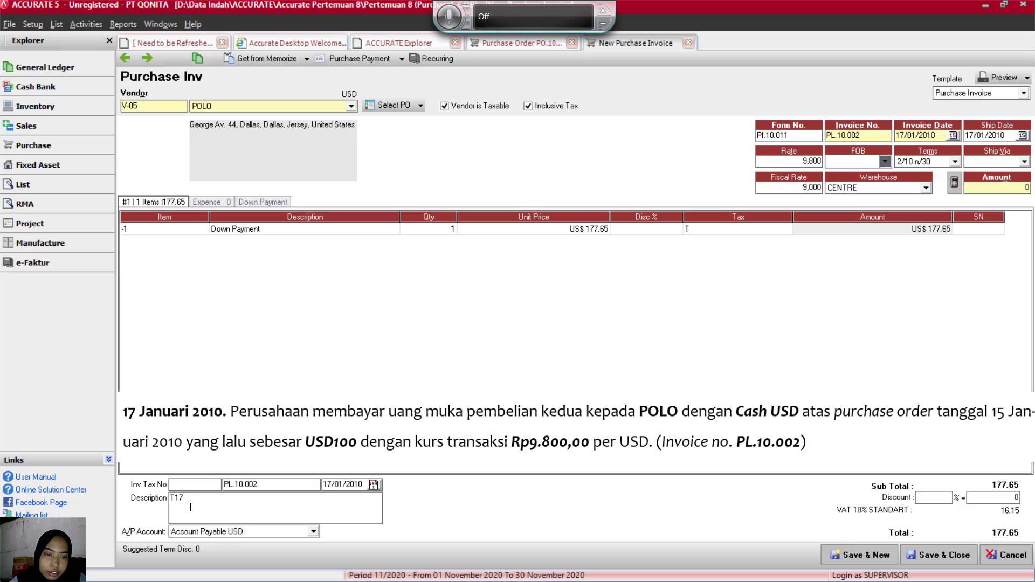
{"action": "type", "text": "."}
{"action": "type", "text": "Mem"}
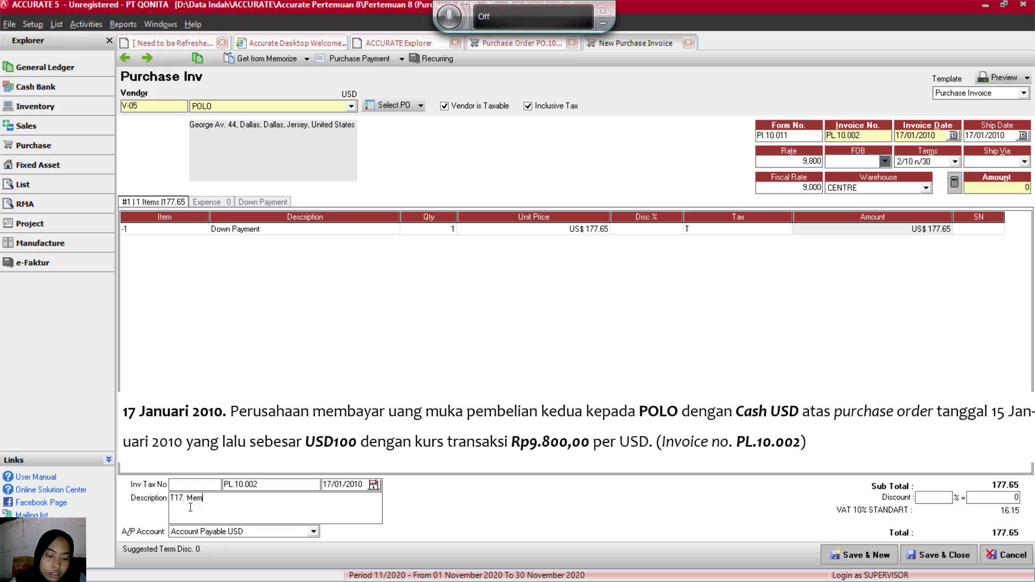
{"action": "type", "text": "buat tag"}
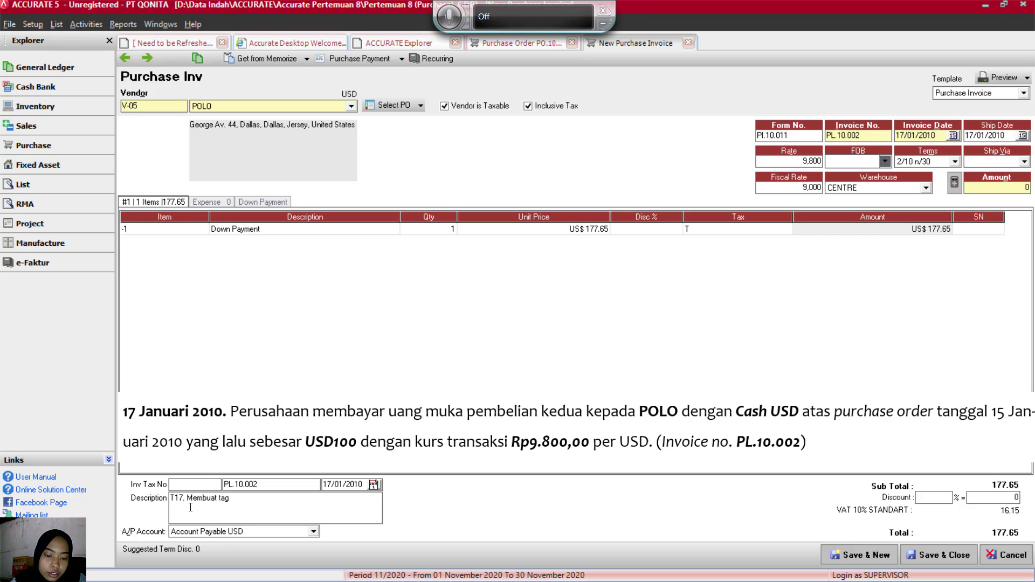
{"action": "type", "text": "ihan untuk uang"}
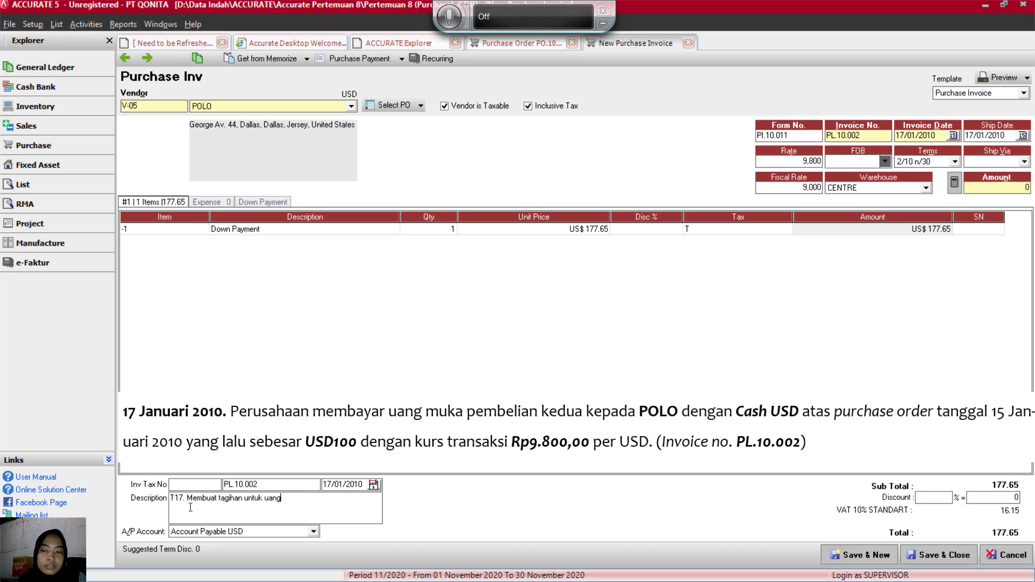
{"action": "type", "text": " muka"}
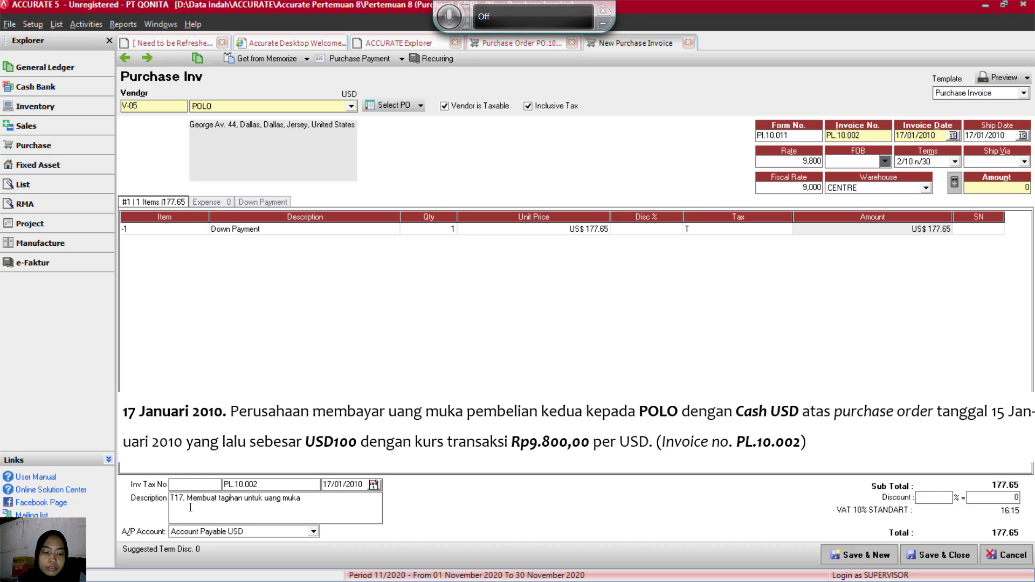
{"action": "type", "text": " sis"}
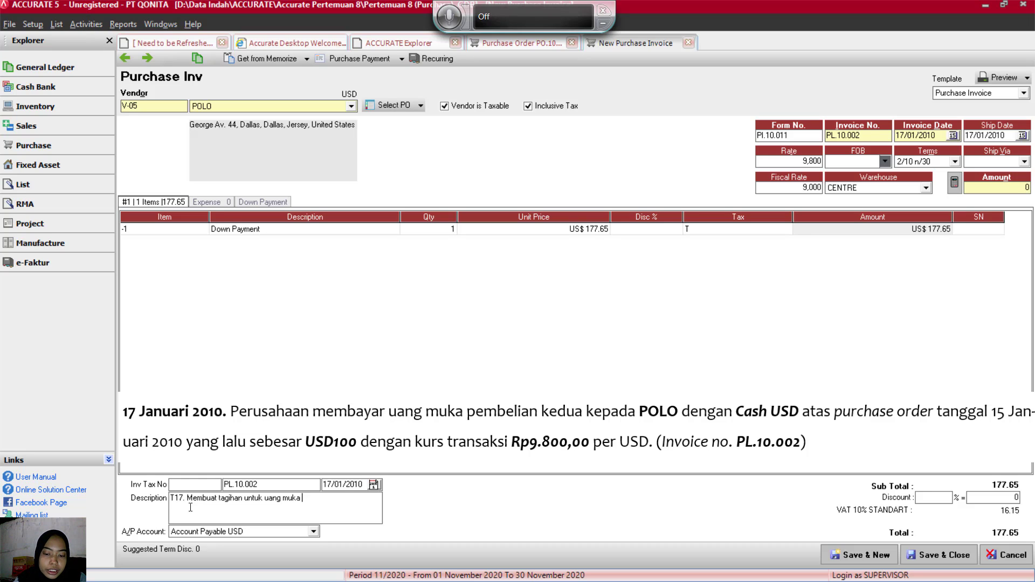
{"action": "type", "text": "a p"}
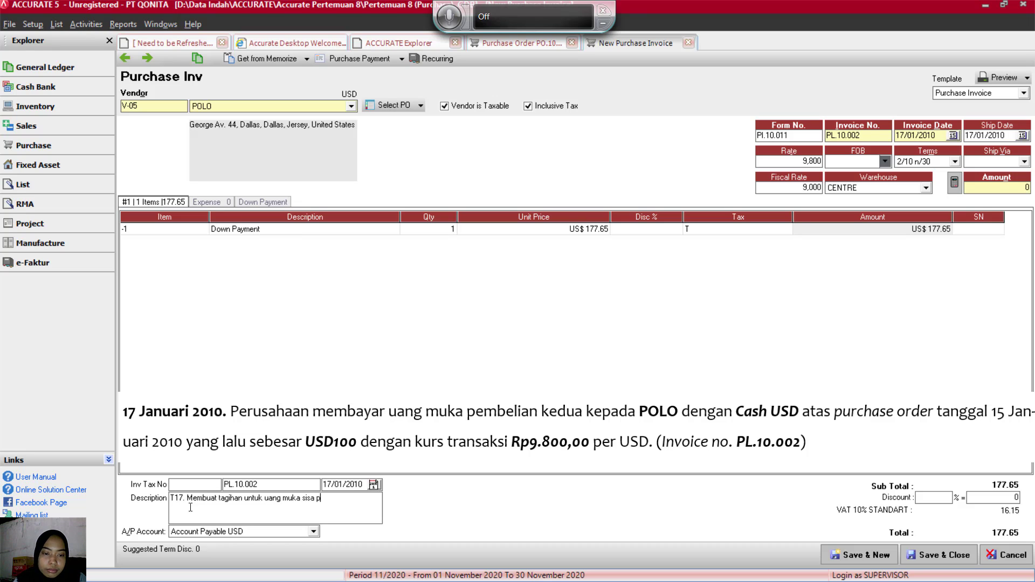
{"action": "type", "text": "esanan"}
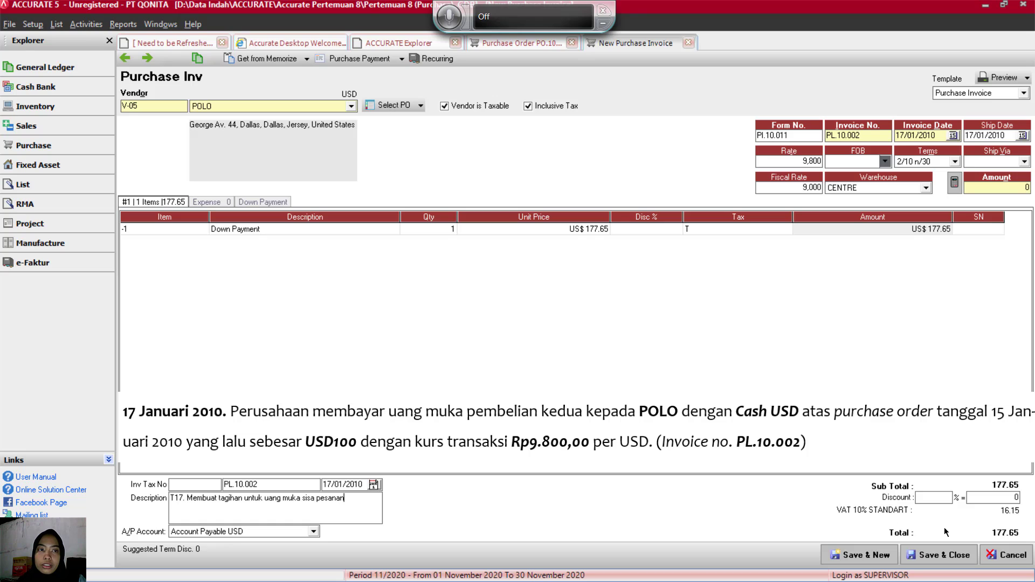
{"action": "left_click", "coordinate": [929, 556]}
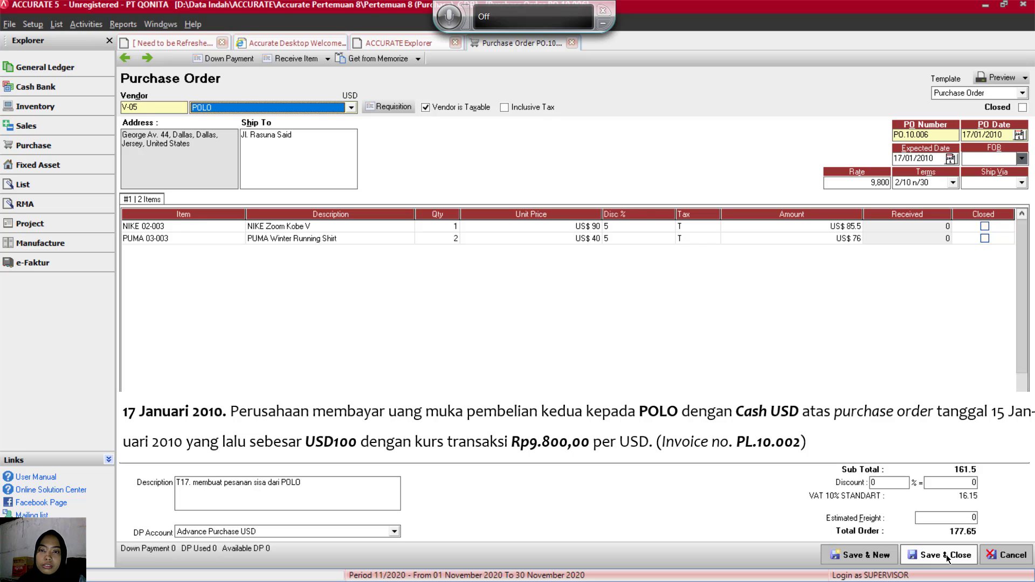
{"action": "left_click", "coordinate": [947, 559]}
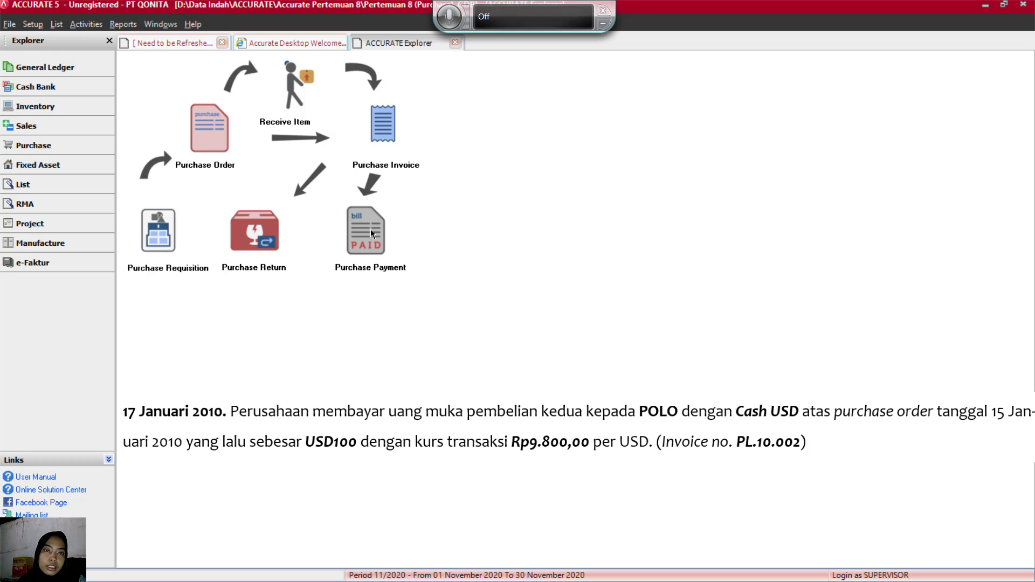
Step: Start a new purchase payment for the vendor POLO with a USD exchange rate of 9800
{"action": "left_click", "coordinate": [371, 231]}
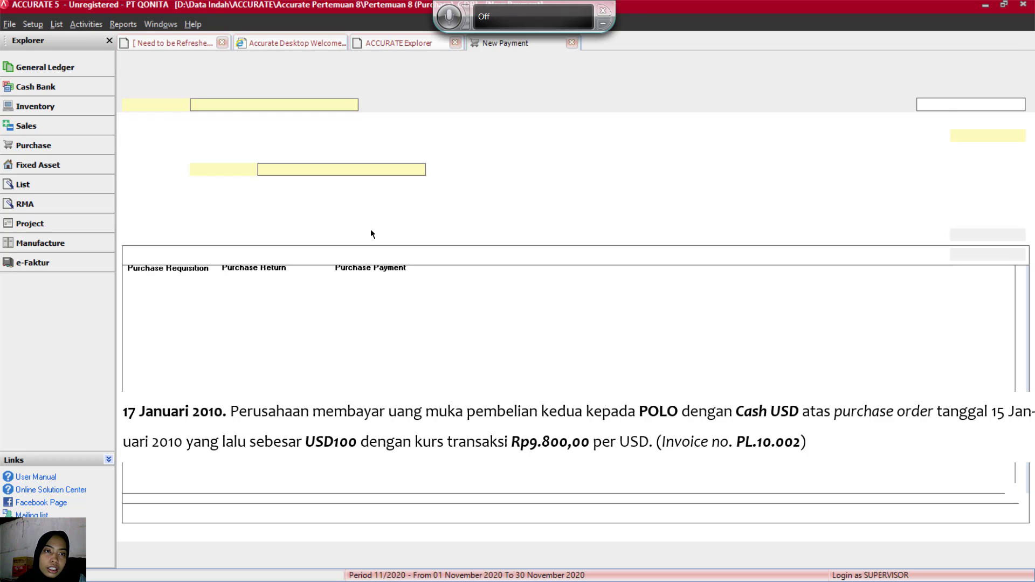
{"action": "left_click", "coordinate": [351, 105]}
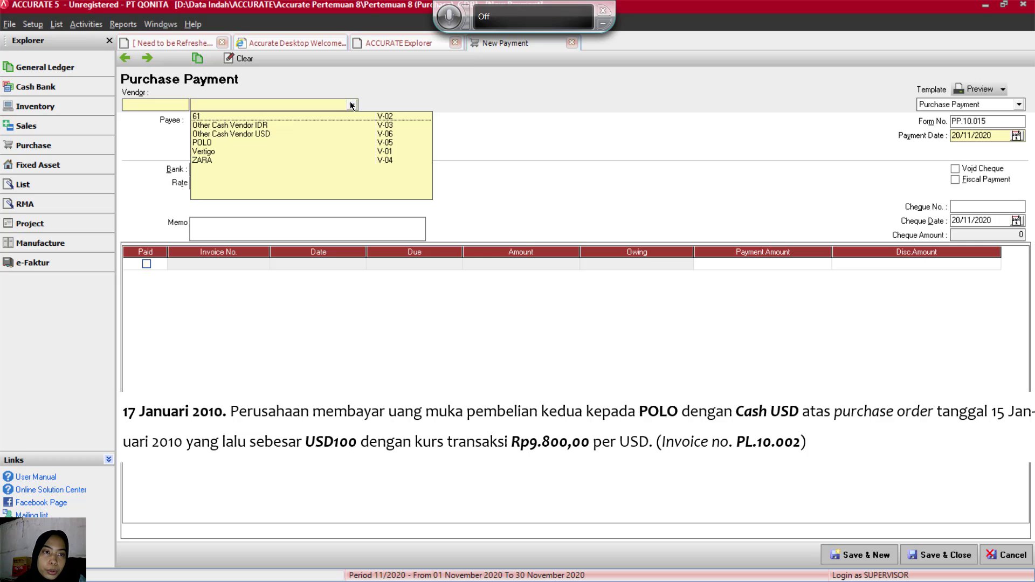
{"action": "left_click", "coordinate": [216, 139]}
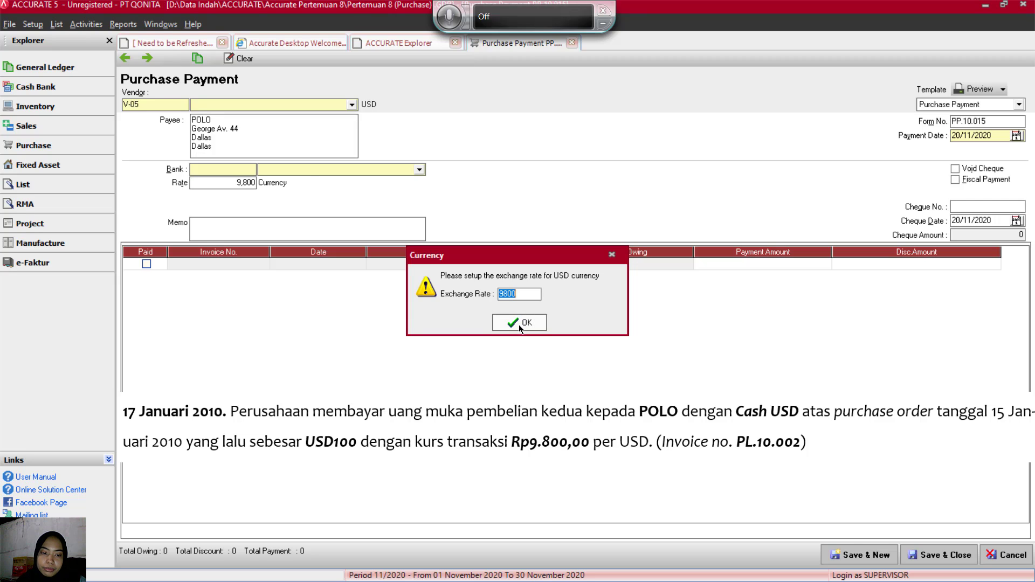
{"action": "left_click", "coordinate": [519, 323]}
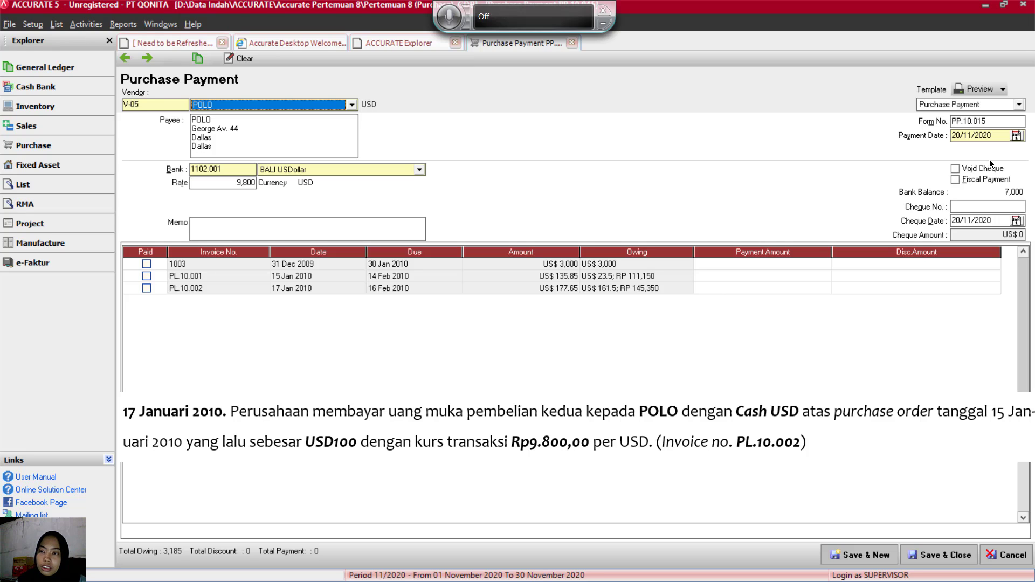
Step: Set the purchase payment's payment date to 17/01/2010
{"action": "left_click", "coordinate": [994, 135]}
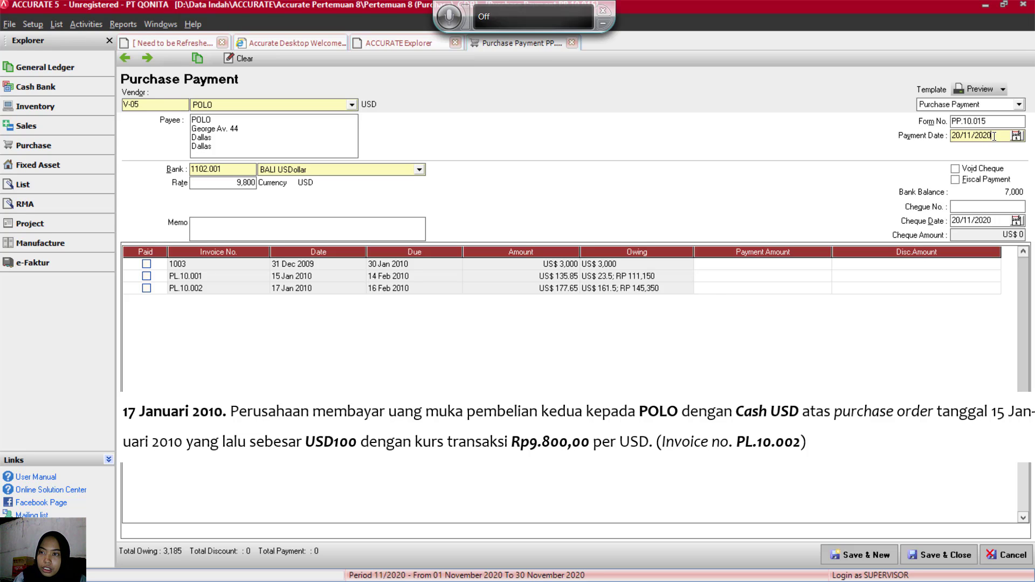
{"action": "key", "text": "BackSpace"}
{"action": "key", "text": "BackSpace"}
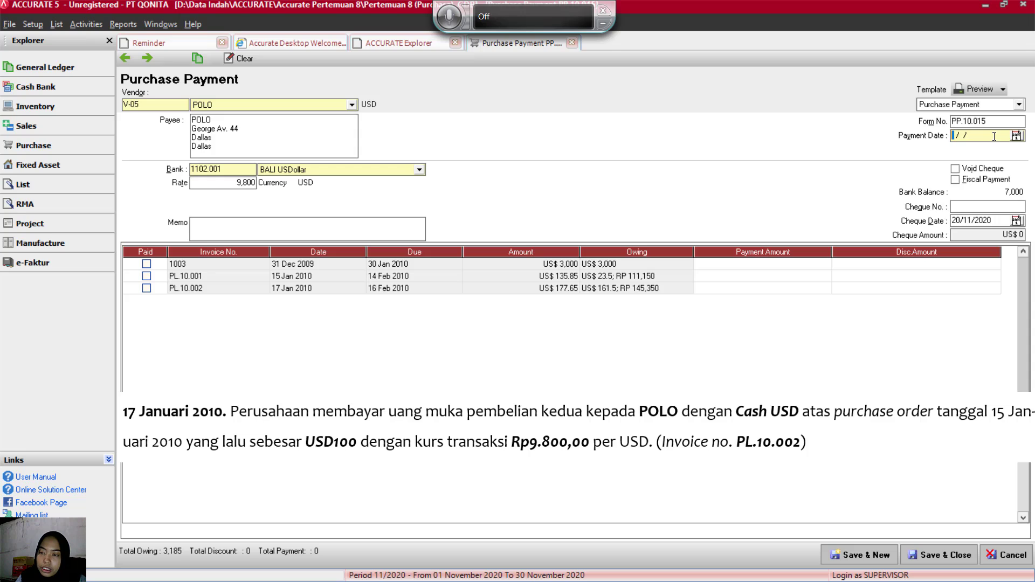
{"action": "type", "text": "17/01/20"}
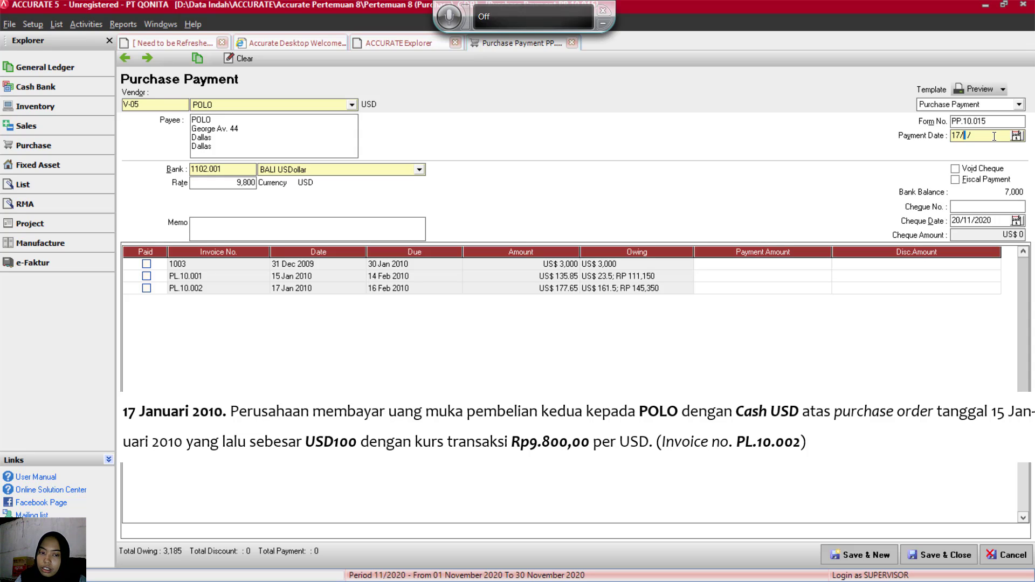
{"action": "type", "text": "10"}
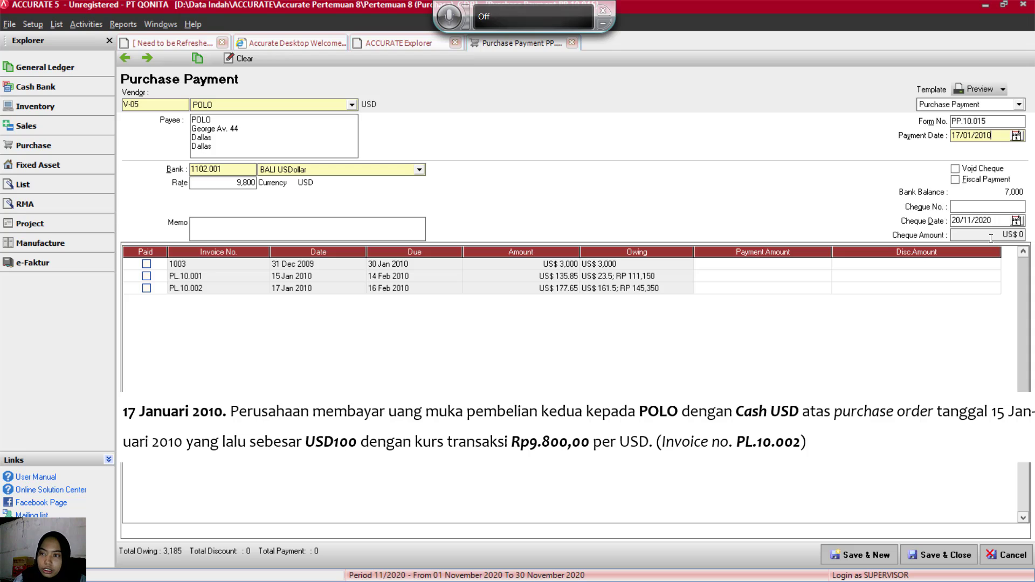
Step: Set the purchase payment's cheque date to 17/01/2010
{"action": "key", "text": "BackSpace"}
{"action": "key", "text": "BackSpace"}
{"action": "key", "text": "BackSpace"}
{"action": "key", "text": "BackSpace"}
{"action": "key", "text": "BackSpace"}
{"action": "key", "text": "BackSpace"}
{"action": "key", "text": "BackSpace"}
{"action": "key", "text": "BackSpace"}
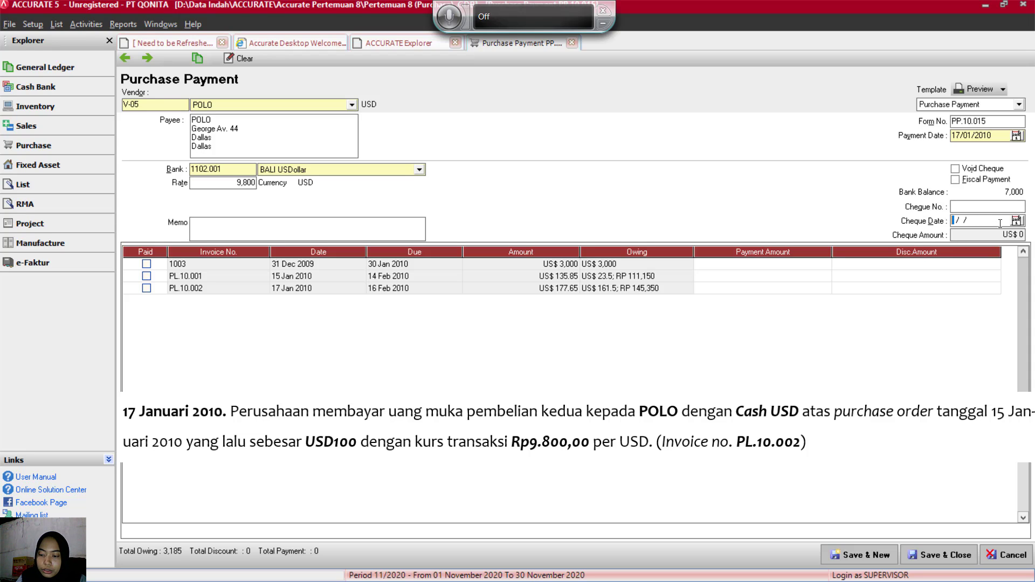
{"action": "type", "text": "17/"}
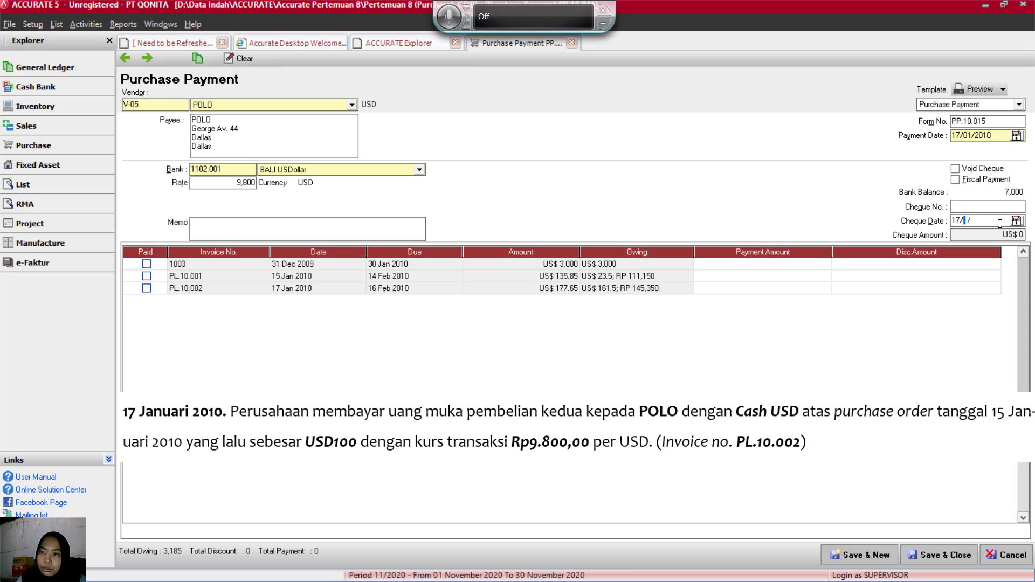
{"action": "type", "text": "01/2010"}
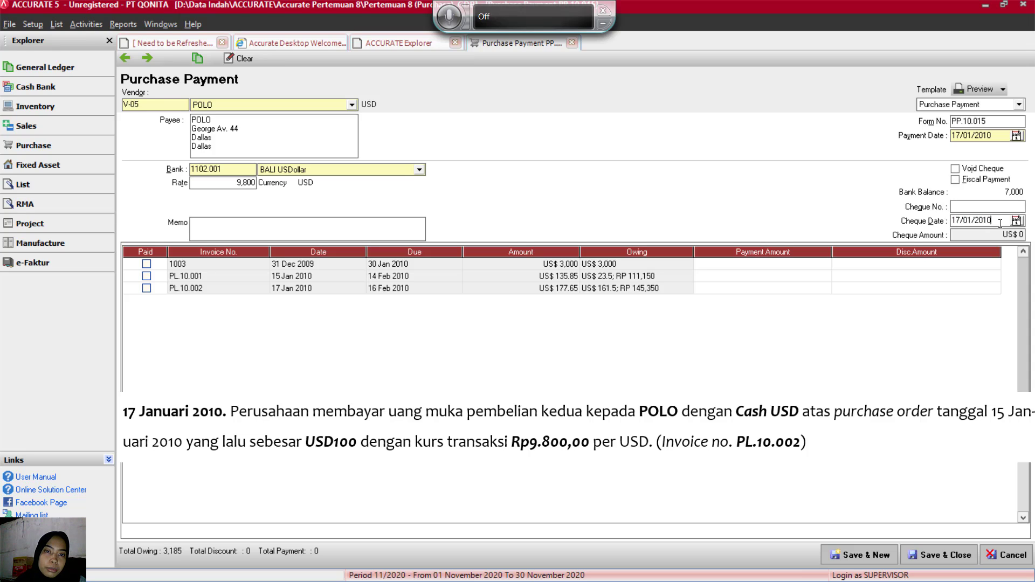
Step: Choose Cash Rupiah as the bank account for the purchase payment
{"action": "left_click", "coordinate": [419, 170]}
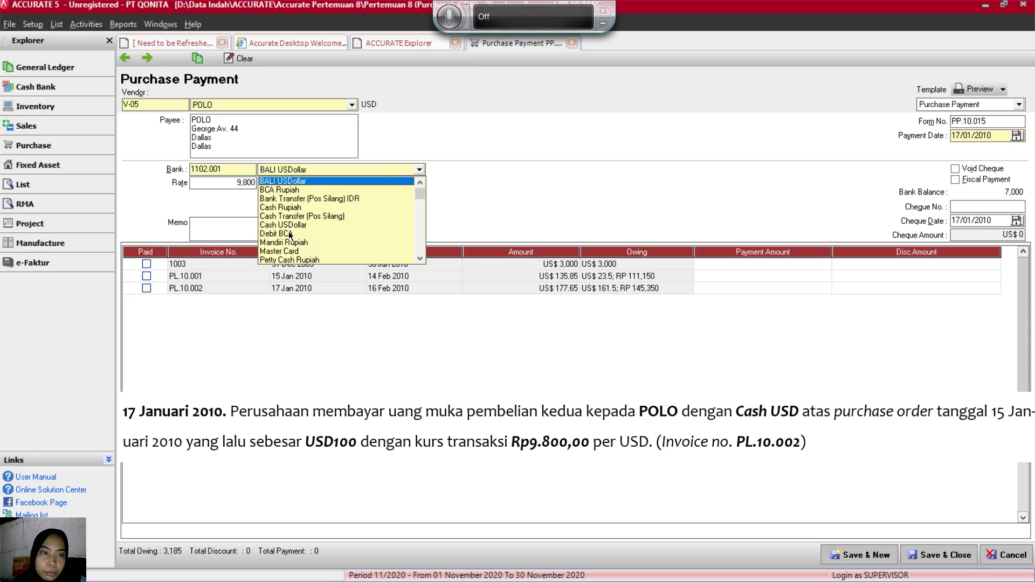
{"action": "left_click", "coordinate": [287, 210]}
{"action": "left_click", "coordinate": [286, 210]}
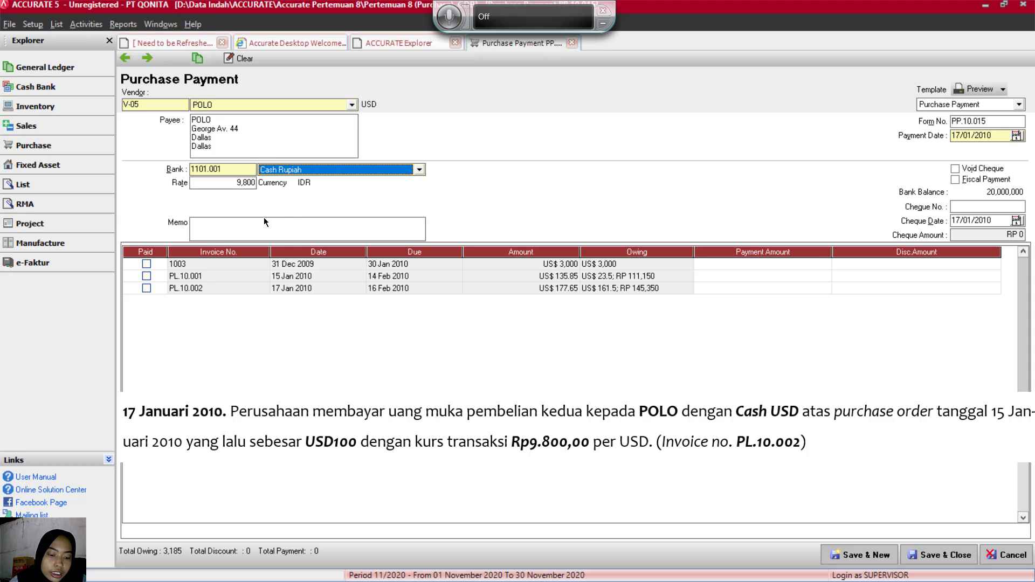
Step: Enter the payment memo "T17. Membayar Uang muka untuk sisa pesanan"
{"action": "left_click", "coordinate": [210, 231]}
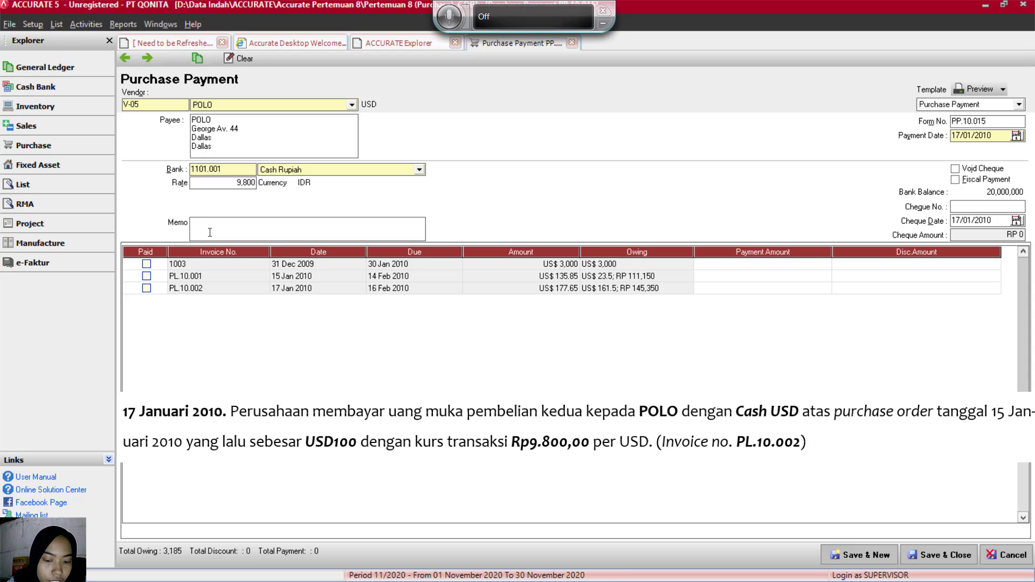
{"action": "type", "text": "T"}
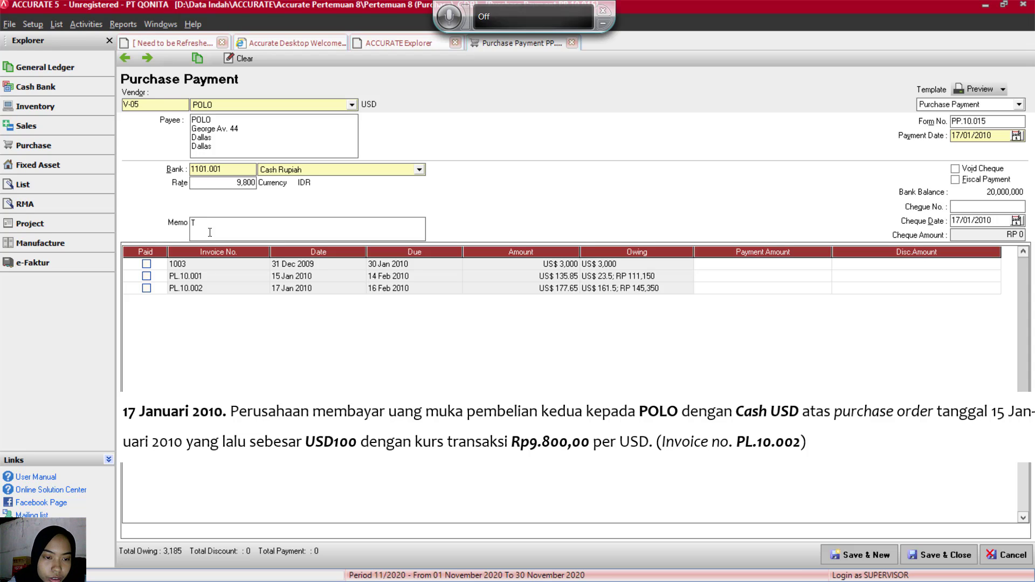
{"action": "type", "text": "17"}
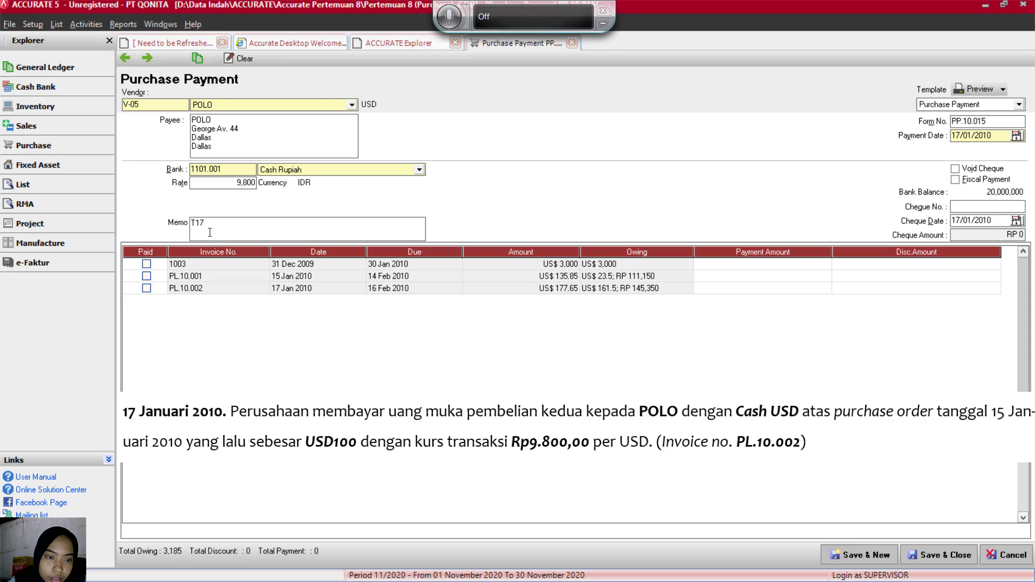
{"action": "type", "text": ". Membay"}
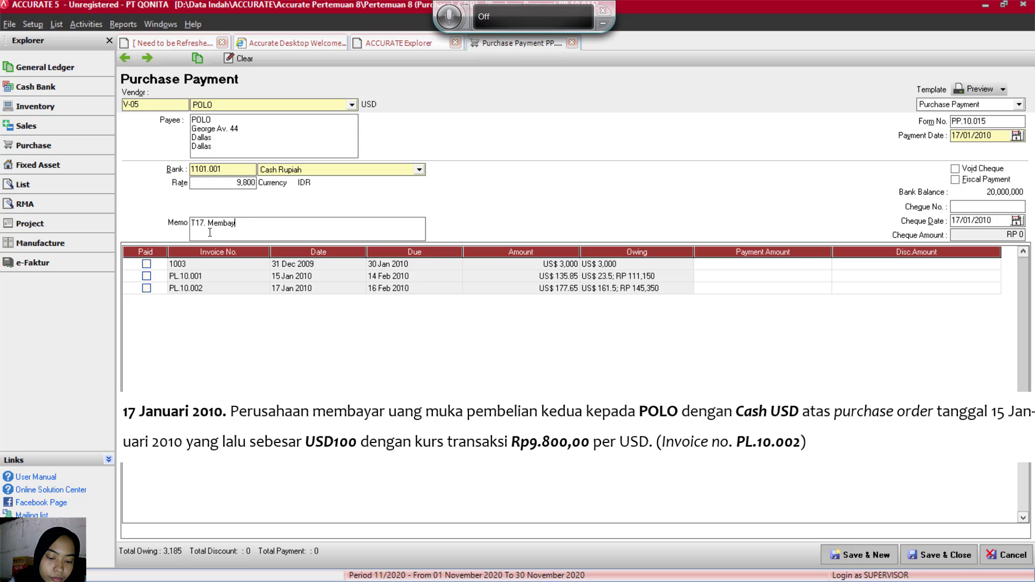
{"action": "type", "text": "ar Uan"}
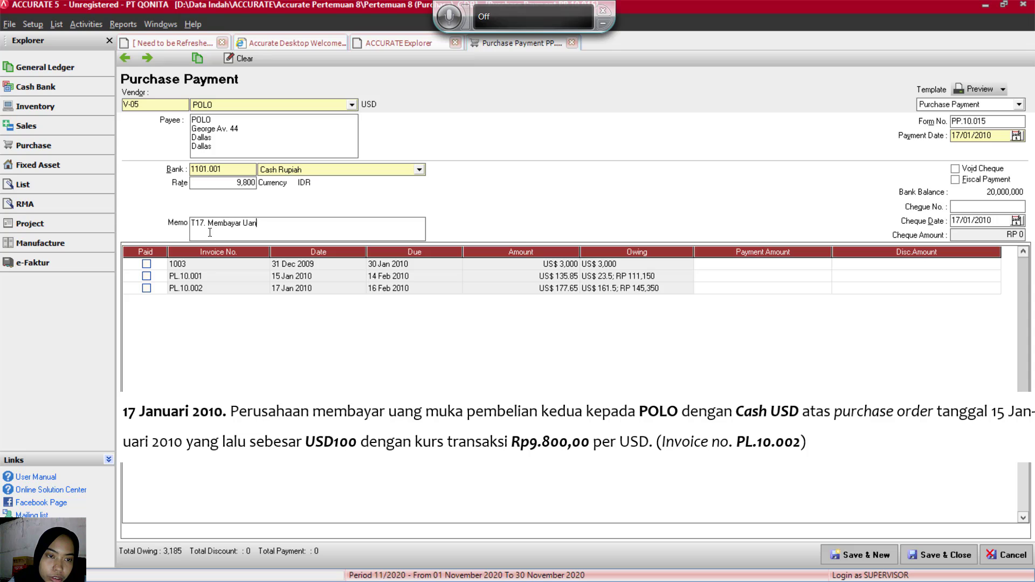
{"action": "type", "text": "g mjka"}
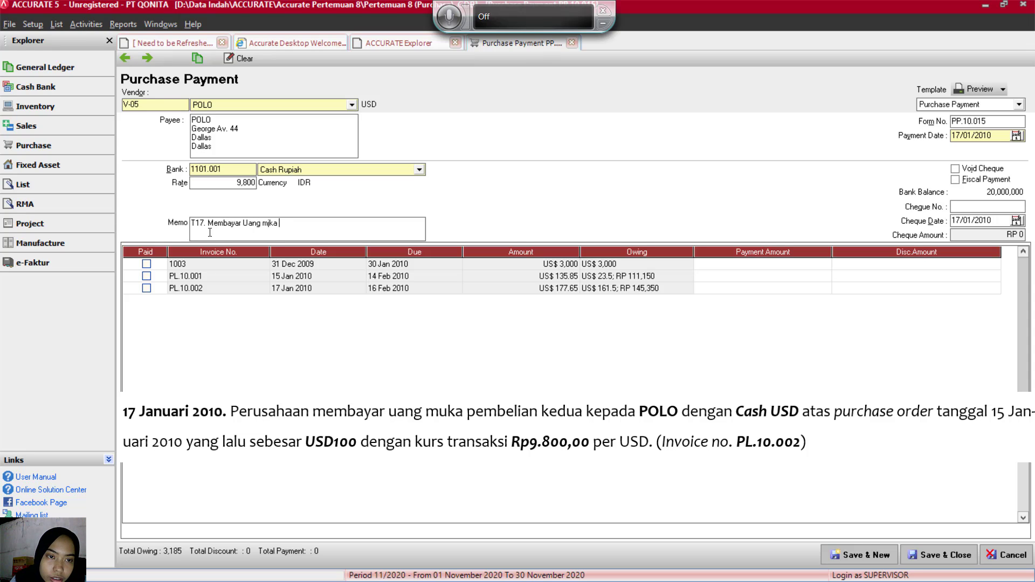
{"action": "key", "text": "BackSpace"}
{"action": "key", "text": "BackSpace"}
{"action": "key", "text": "BackSpace"}
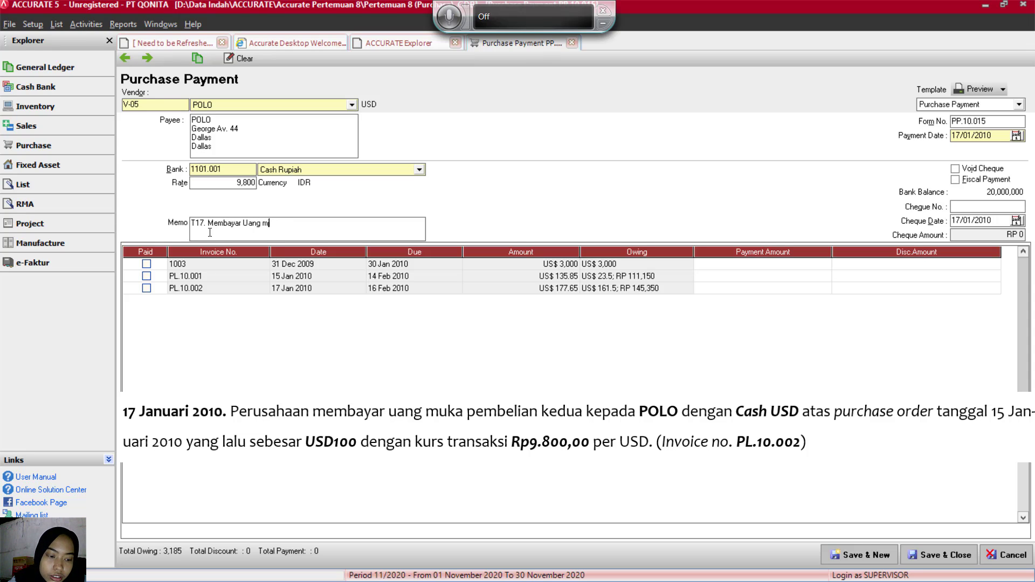
{"action": "type", "text": "uka"}
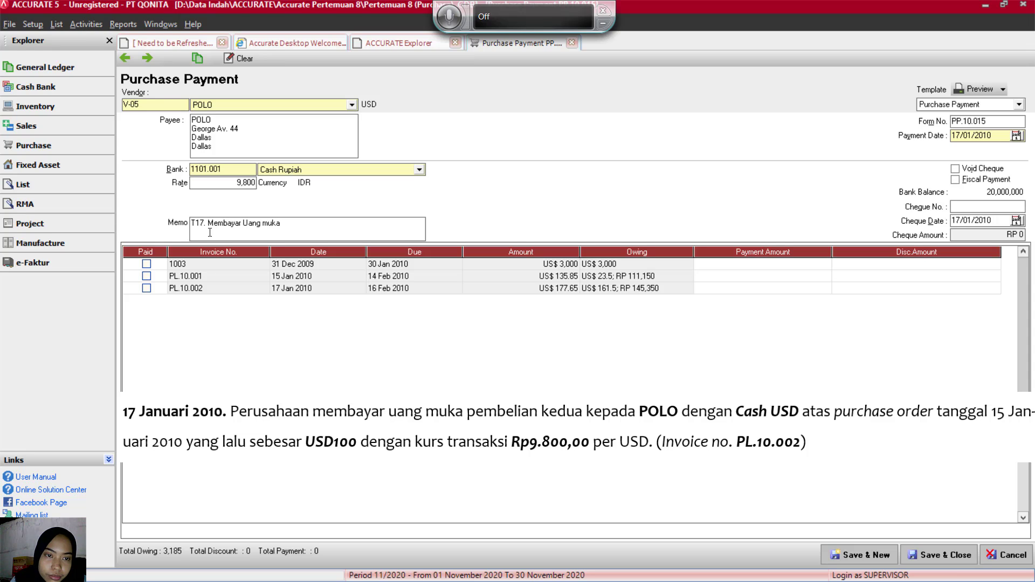
{"action": "type", "text": "a untuk "}
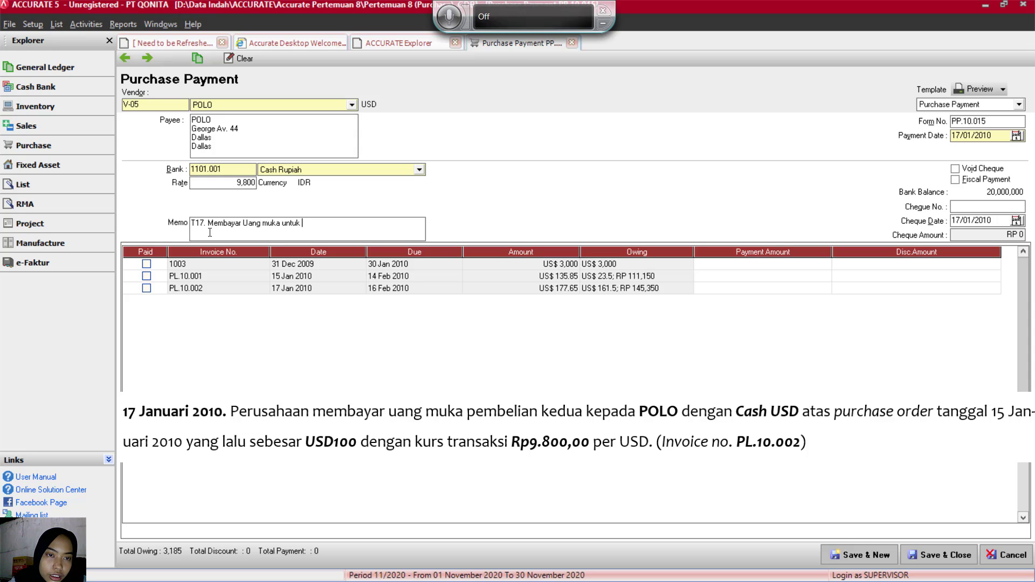
{"action": "type", "text": "sisia"}
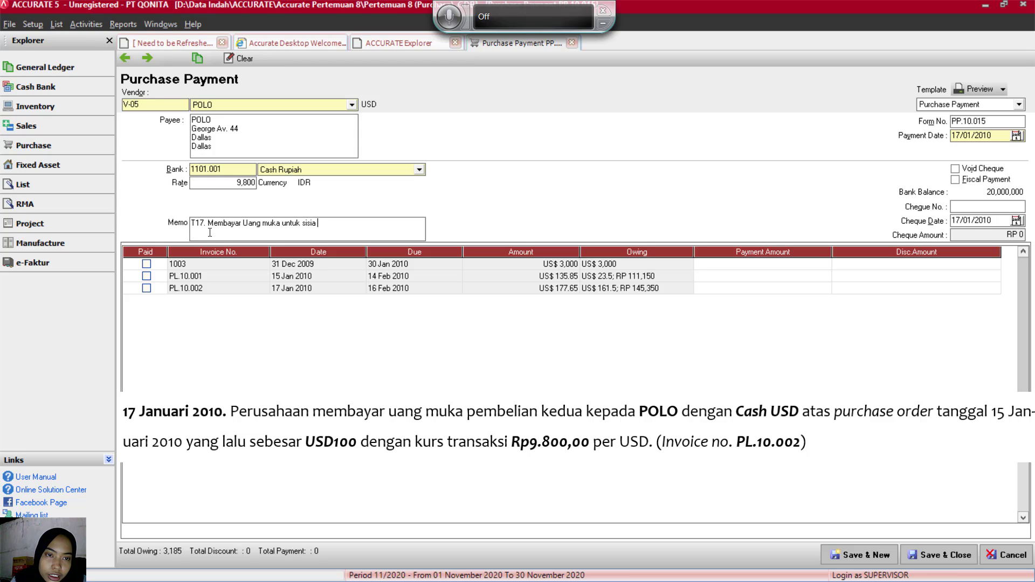
{"action": "key", "text": "BackSpace"}
{"action": "key", "text": "BackSpace"}
{"action": "type", "text": "a"}
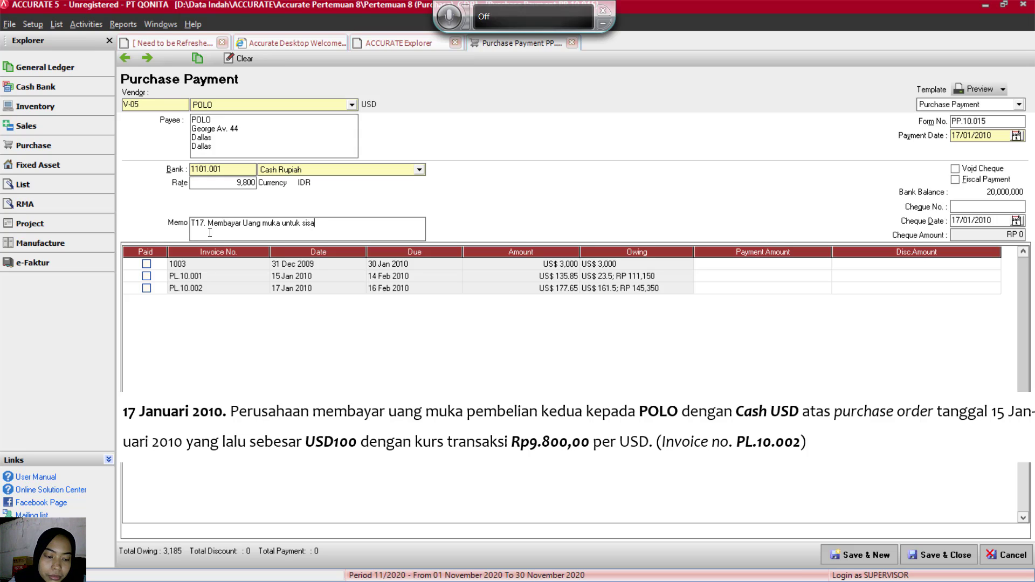
{"action": "type", "text": " p"}
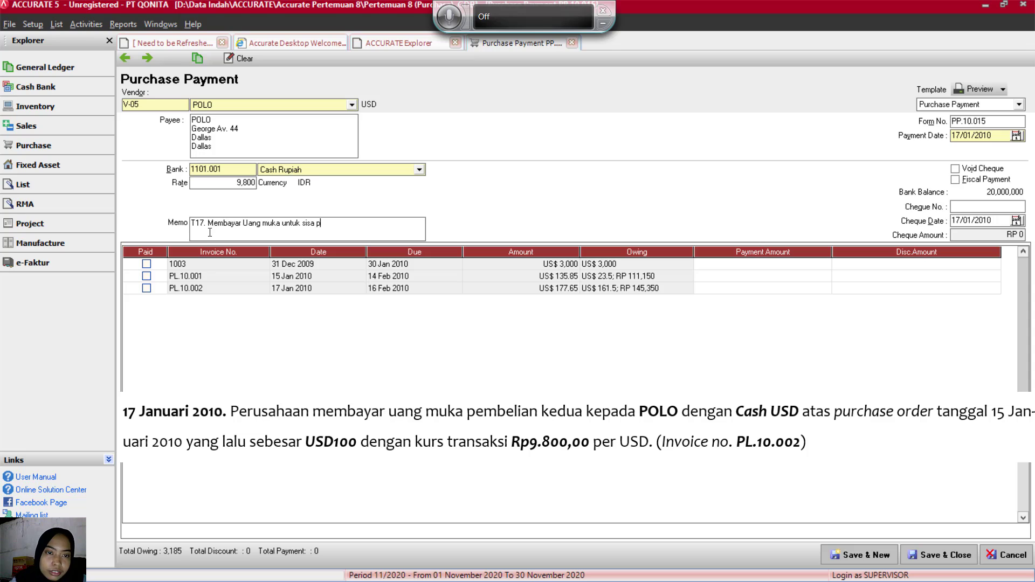
{"action": "type", "text": "esanan"}
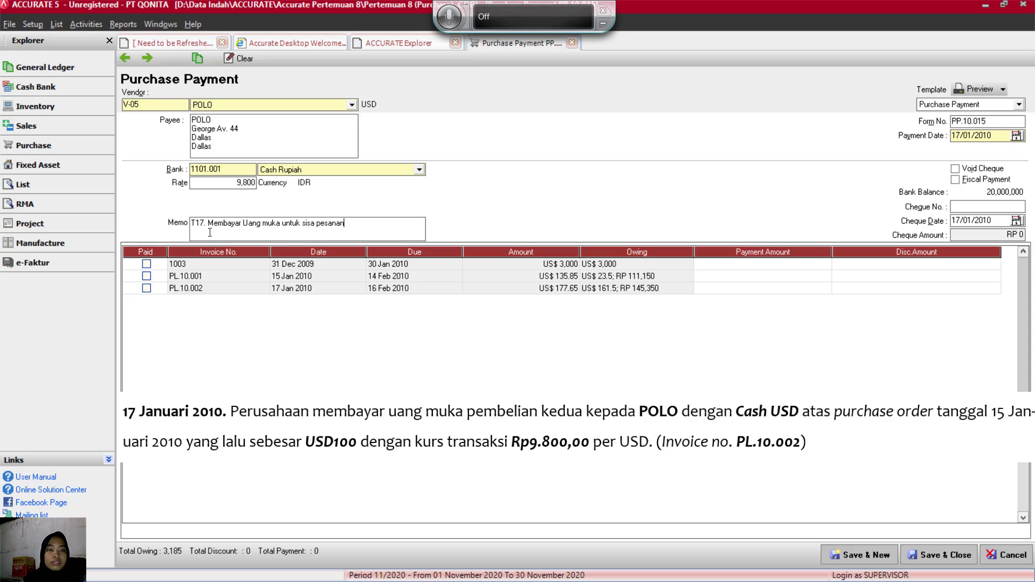
Step: Mark invoice PL.10.002 as paid with a payment amount of US$ 100, and save and close the purchase payment
{"action": "left_click", "coordinate": [147, 288]}
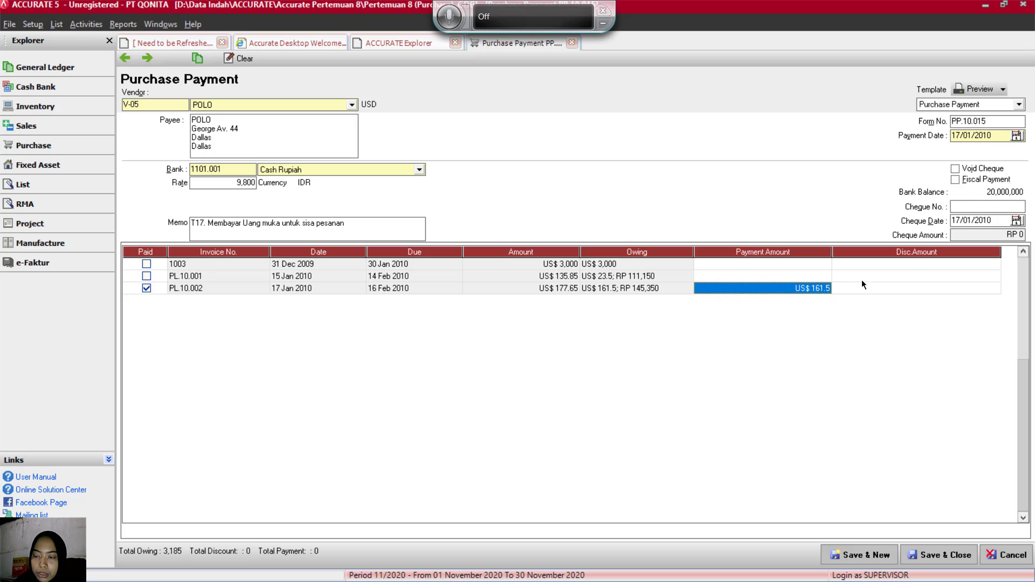
{"action": "left_click", "coordinate": [823, 291]}
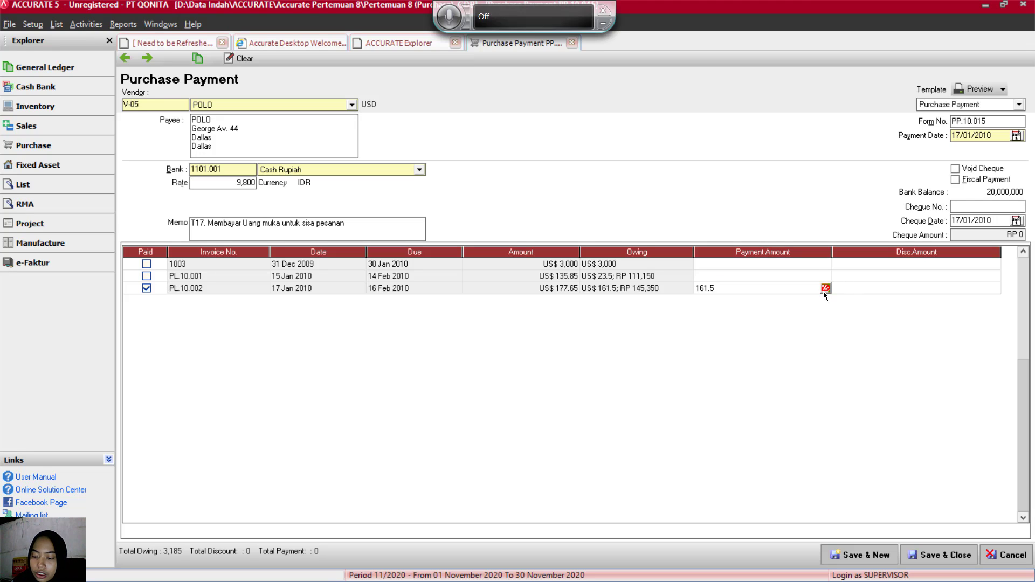
{"action": "key", "text": "BackSpace"}
{"action": "key", "text": "BackSpace"}
{"action": "key", "text": "BackSpace"}
{"action": "key", "text": "BackSpace"}
{"action": "key", "text": "BackSpace"}
{"action": "type", "text": "1"}
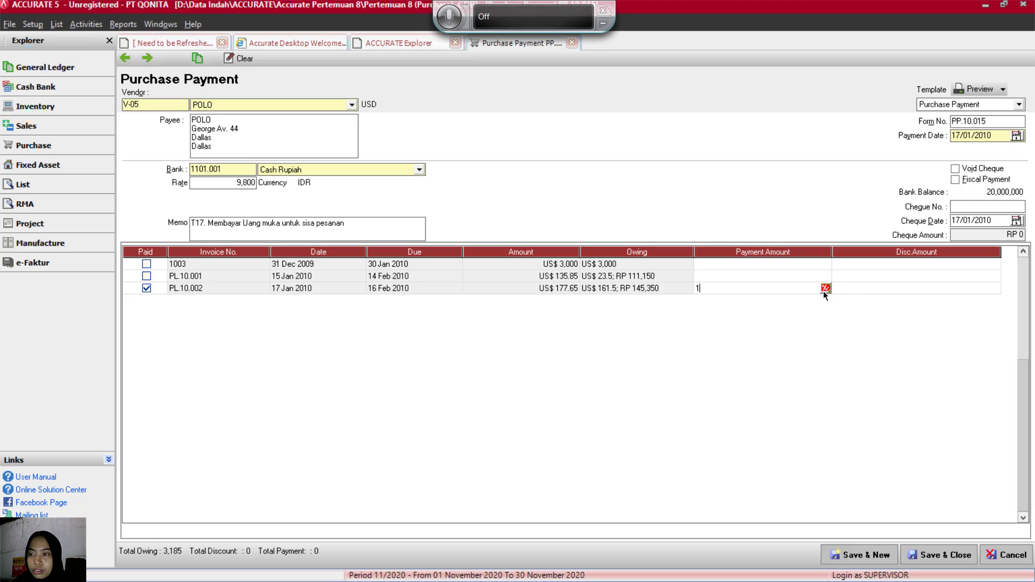
{"action": "type", "text": "00"}
{"action": "left_click", "coordinate": [867, 289]}
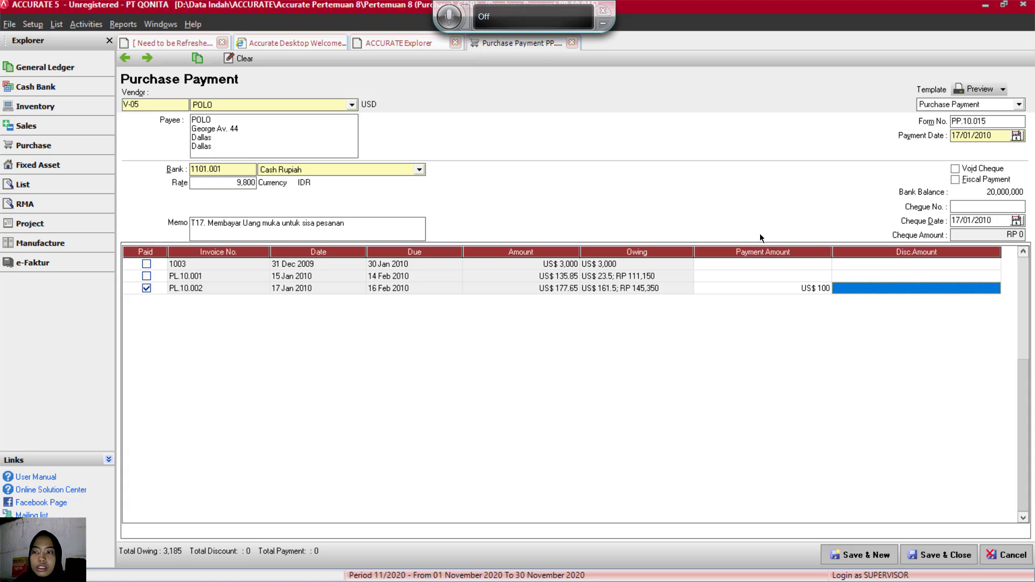
{"action": "left_click", "coordinate": [355, 219]}
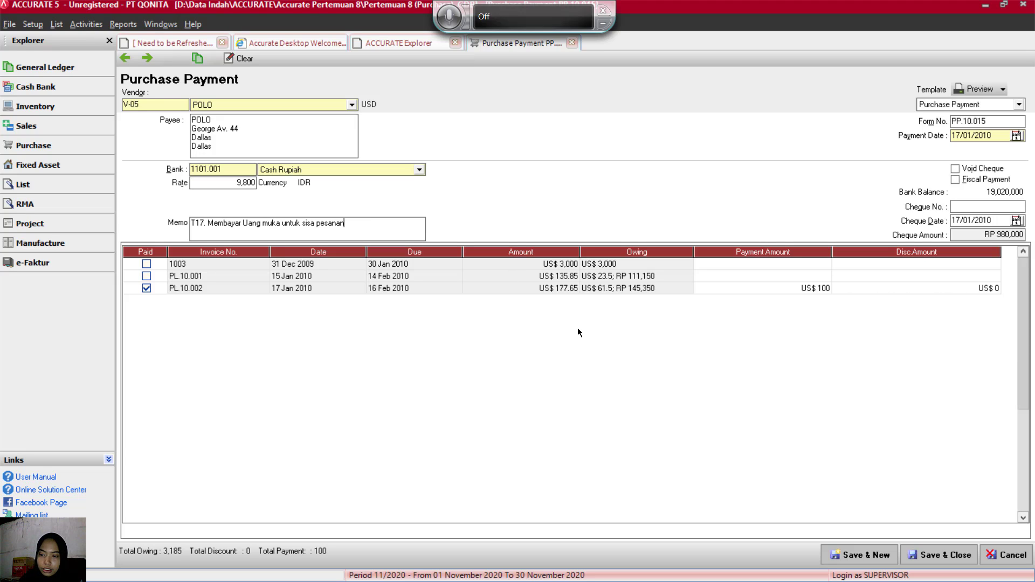
{"action": "left_click", "coordinate": [930, 556]}
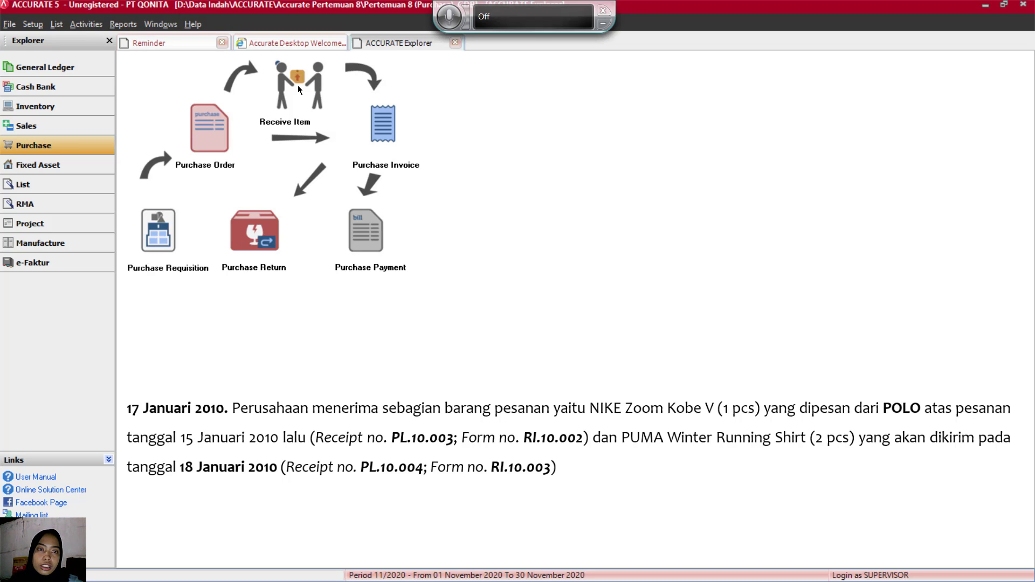
Step: Start a new item receipt for the vendor POLO with receipt number PL.10.003
{"action": "left_click", "coordinate": [298, 85]}
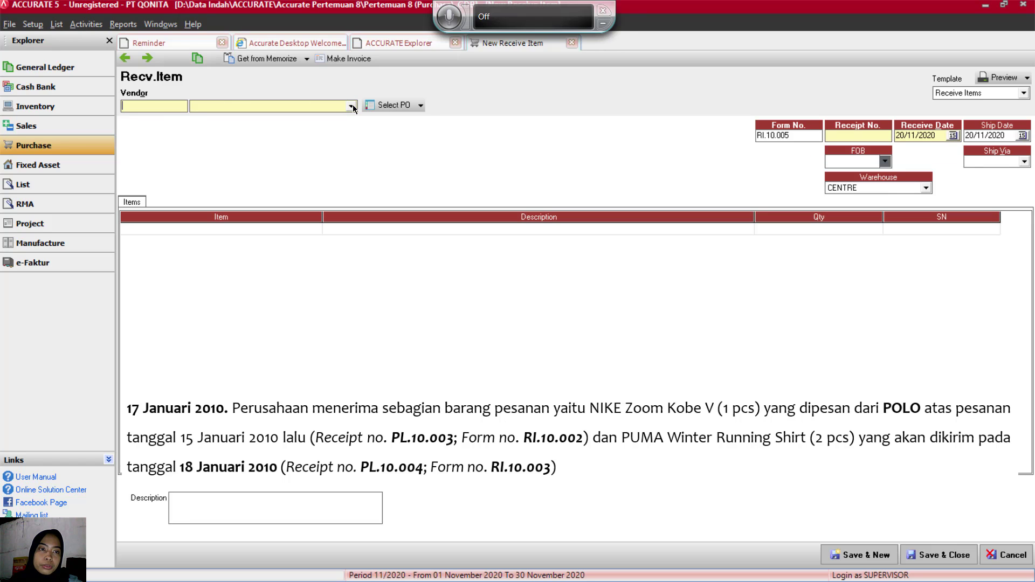
{"action": "left_click", "coordinate": [346, 105]}
{"action": "left_click", "coordinate": [200, 154]}
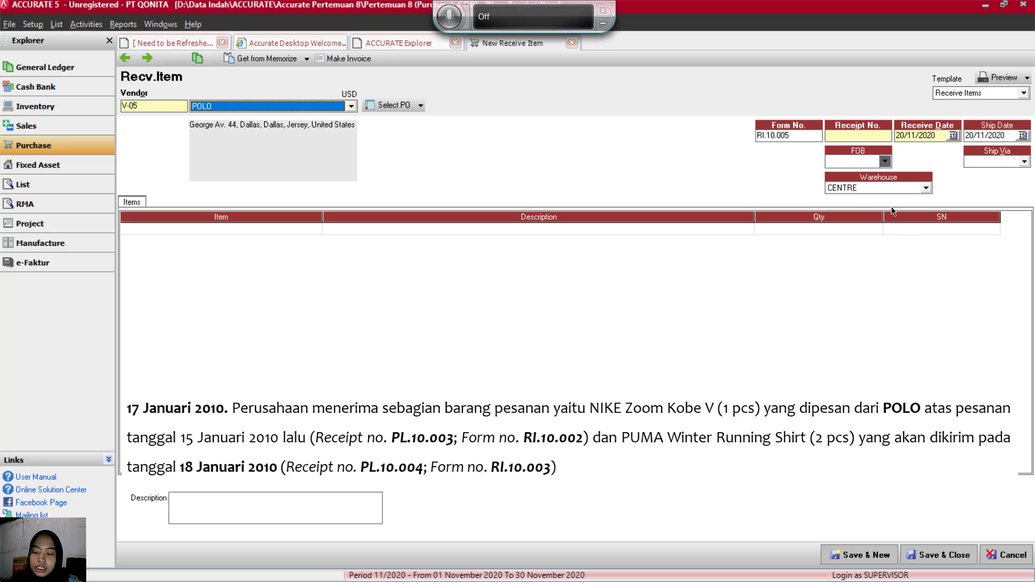
{"action": "left_click", "coordinate": [859, 137]}
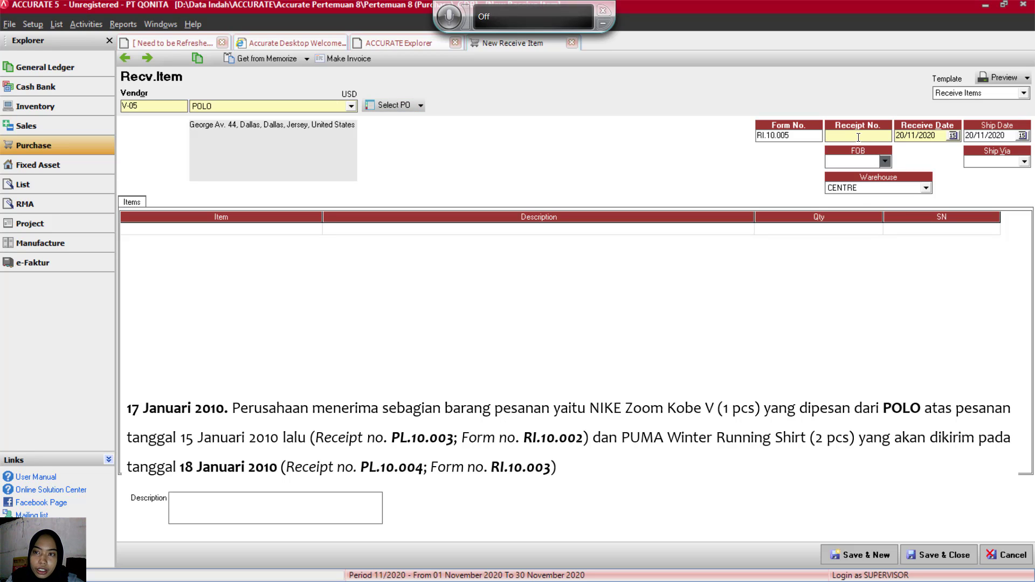
{"action": "type", "text": "PL"}
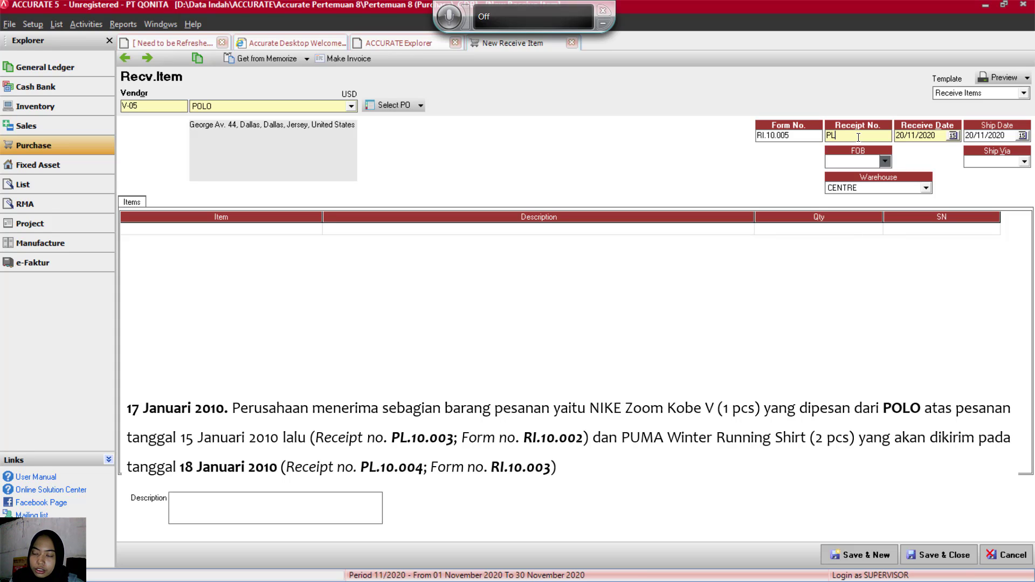
{"action": "type", "text": ".10.00"}
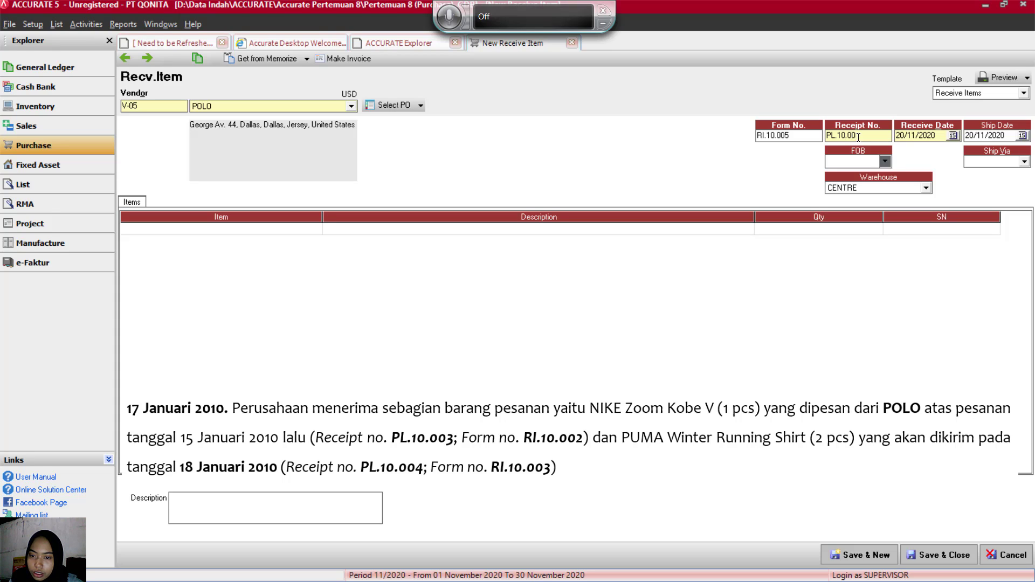
{"action": "type", "text": "3"}
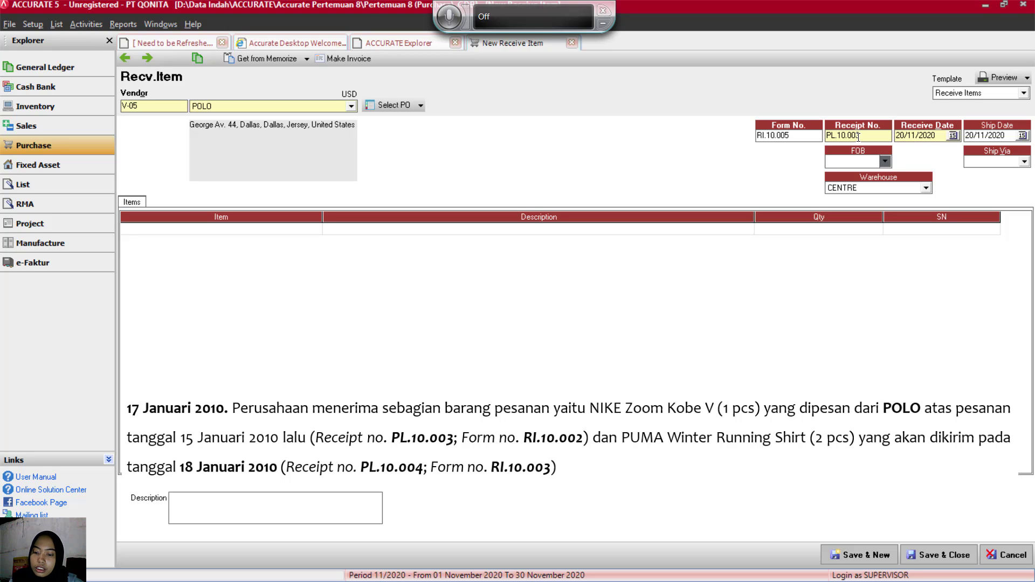
Step: Set the item receipt's receive date to 17/01/2010
{"action": "left_click", "coordinate": [940, 137]}
{"action": "key", "text": "BackSpace"}
{"action": "key", "text": "BackSpace"}
{"action": "key", "text": "BackSpace"}
{"action": "key", "text": "BackSpace"}
{"action": "key", "text": "BackSpace"}
{"action": "key", "text": "BackSpace"}
{"action": "key", "text": "BackSpace"}
{"action": "key", "text": "BackSpace"}
{"action": "key", "text": "BackSpace"}
{"action": "type", "text": "17/01/2010"}
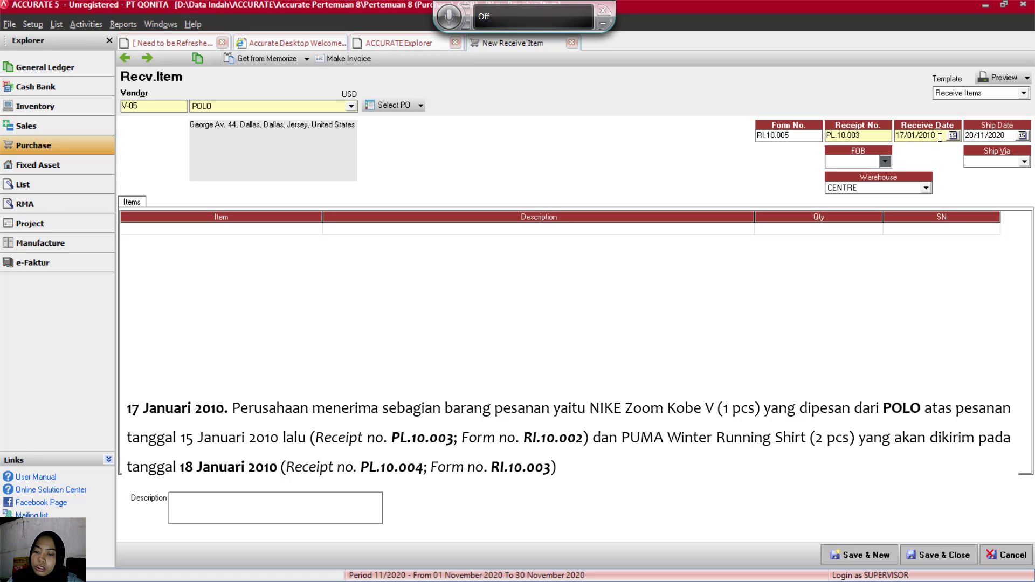
Step: Set the item receipt's ship date to 17/01/2010
{"action": "left_click", "coordinate": [1005, 137]}
{"action": "key", "text": "BackSpace"}
{"action": "key", "text": "BackSpace"}
{"action": "key", "text": "BackSpace"}
{"action": "key", "text": "BackSpace"}
{"action": "key", "text": "BackSpace"}
{"action": "key", "text": "BackSpace"}
{"action": "key", "text": "BackSpace"}
{"action": "key", "text": "BackSpace"}
{"action": "key", "text": "BackSpace"}
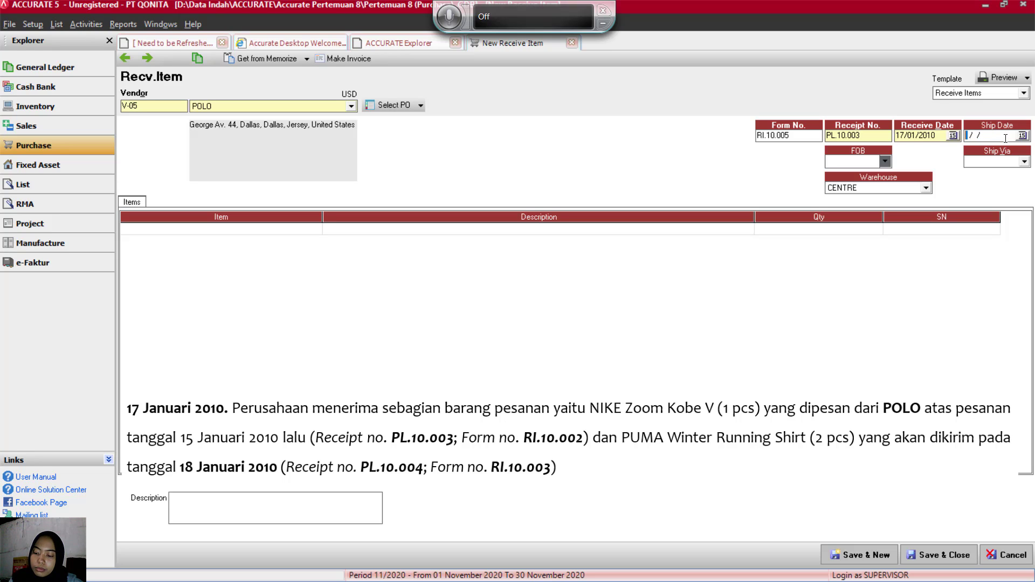
{"action": "type", "text": "17/01/2010"}
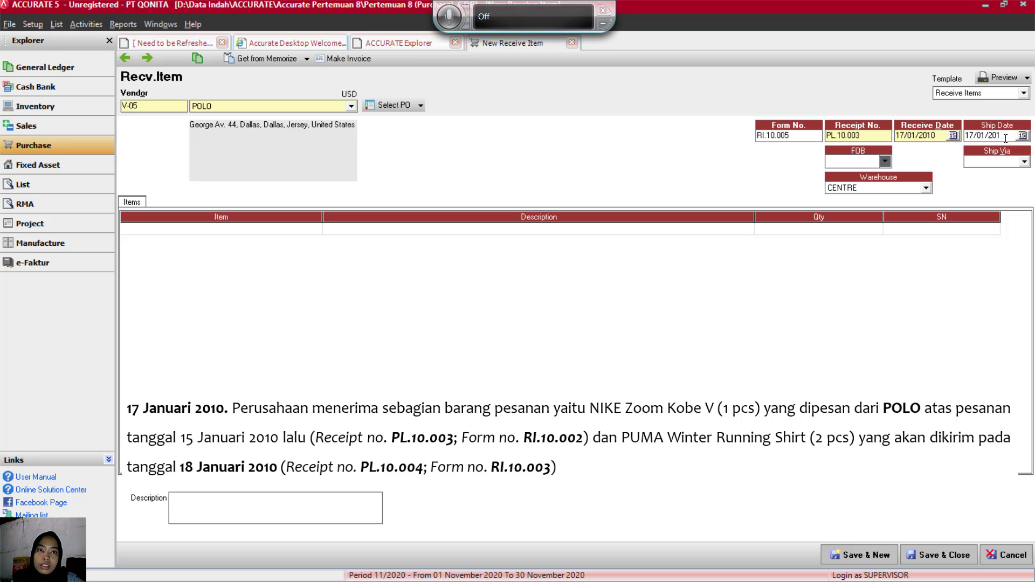
{"action": "key", "text": "Tab"}
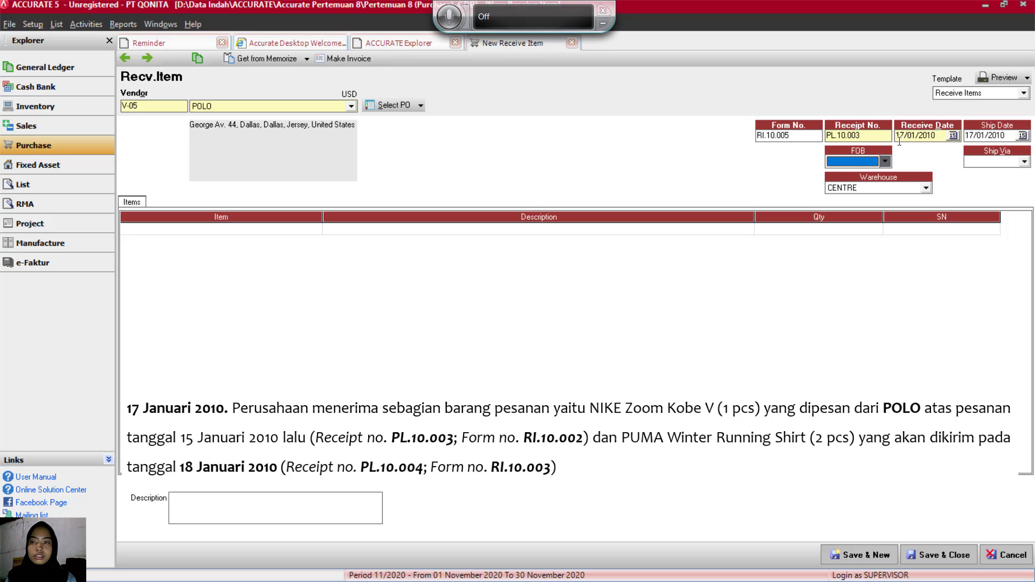
Step: Load the items of POLO's purchase order dated 17/01/2010 into the item receipt
{"action": "left_click", "coordinate": [420, 105]}
{"action": "left_click", "coordinate": [399, 123]}
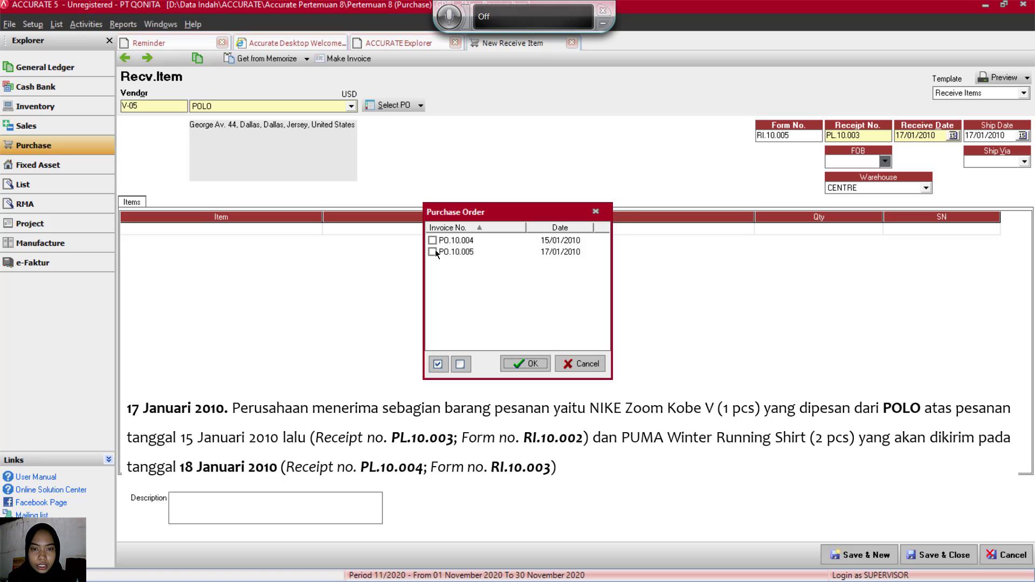
{"action": "left_click", "coordinate": [433, 251]}
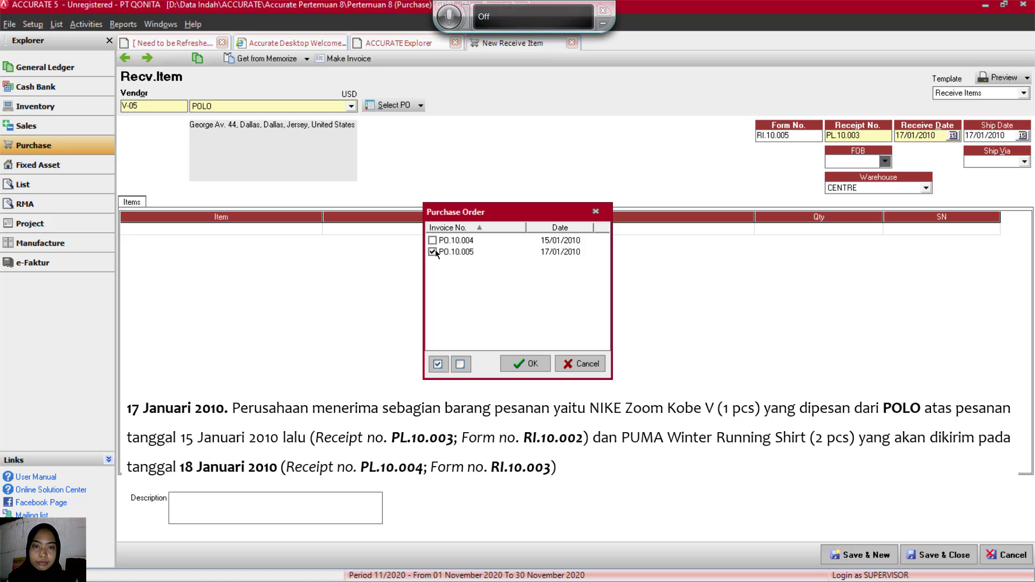
{"action": "left_click", "coordinate": [519, 365]}
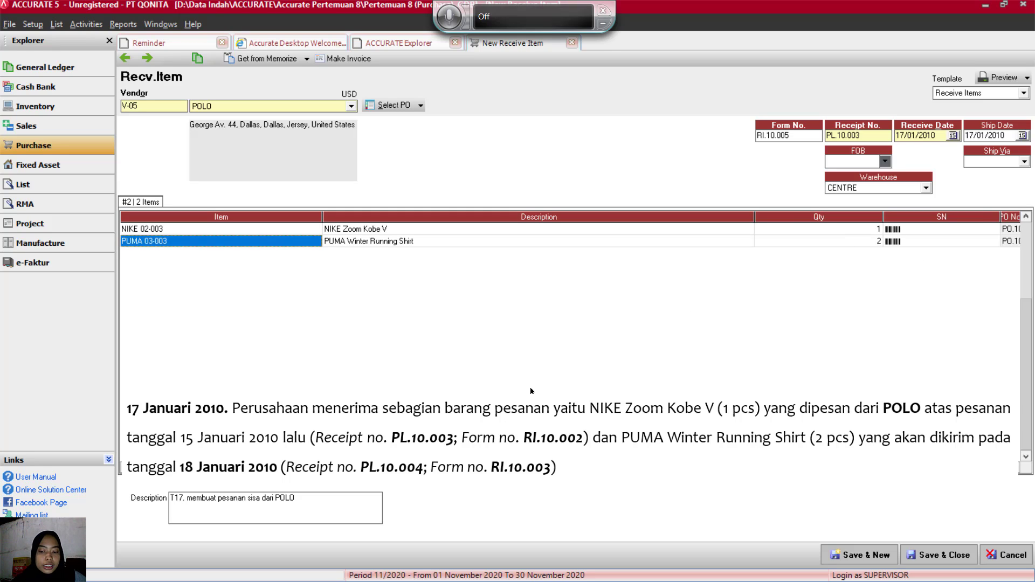
Step: Change the item receipt's description to "T18. Menerima pesanan sisa dari POLO"
{"action": "left_click", "coordinate": [334, 497]}
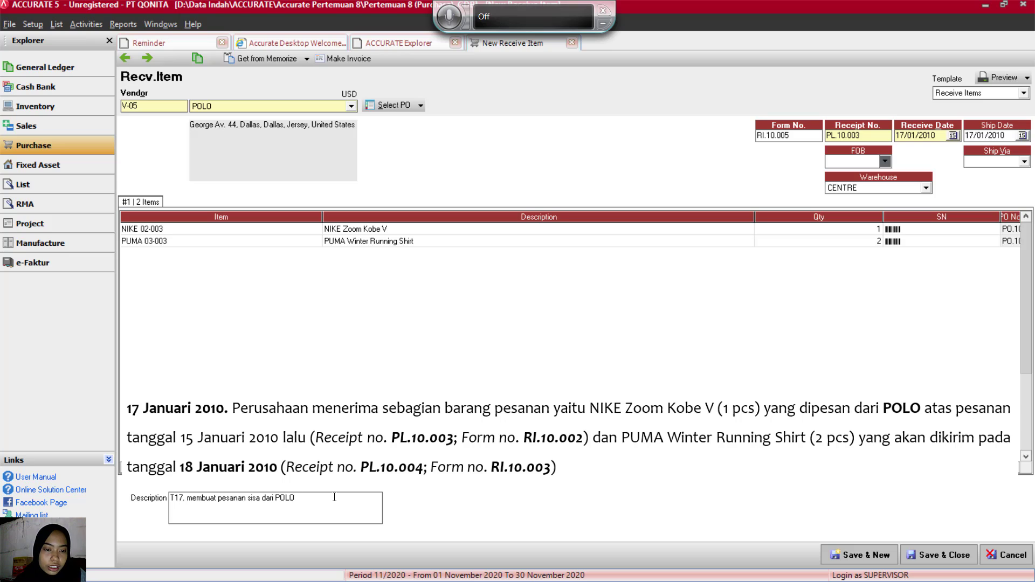
{"action": "key", "text": "Left"}
{"action": "key", "text": "Left"}
{"action": "key", "text": "Left"}
{"action": "key", "text": "Left"}
{"action": "key", "text": "Left"}
{"action": "key", "text": "Left"}
{"action": "key", "text": "Left"}
{"action": "key", "text": "Left"}
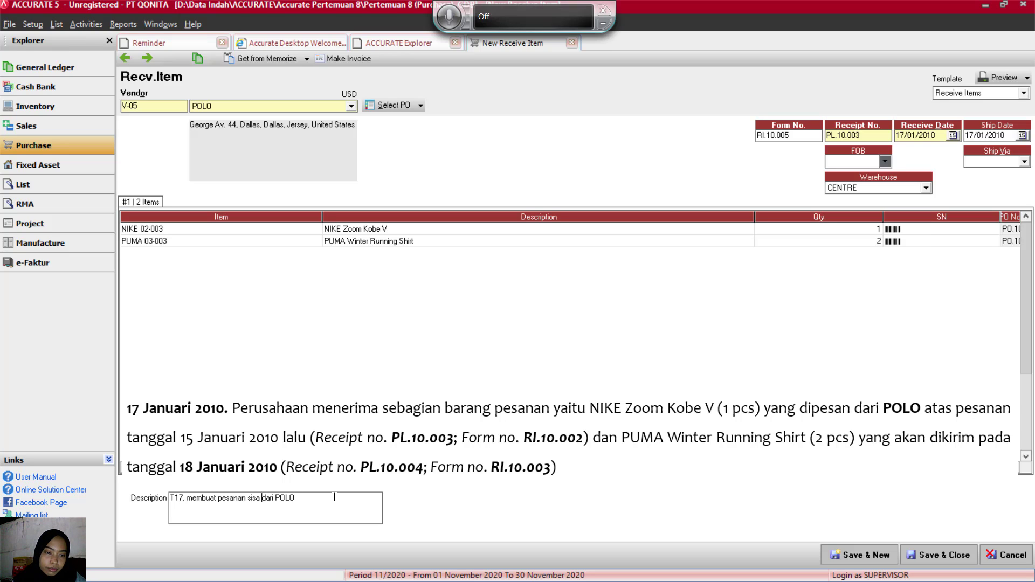
{"action": "key", "text": "Left"}
{"action": "key", "text": "Left"}
{"action": "key", "text": "Left"}
{"action": "key", "text": "Left"}
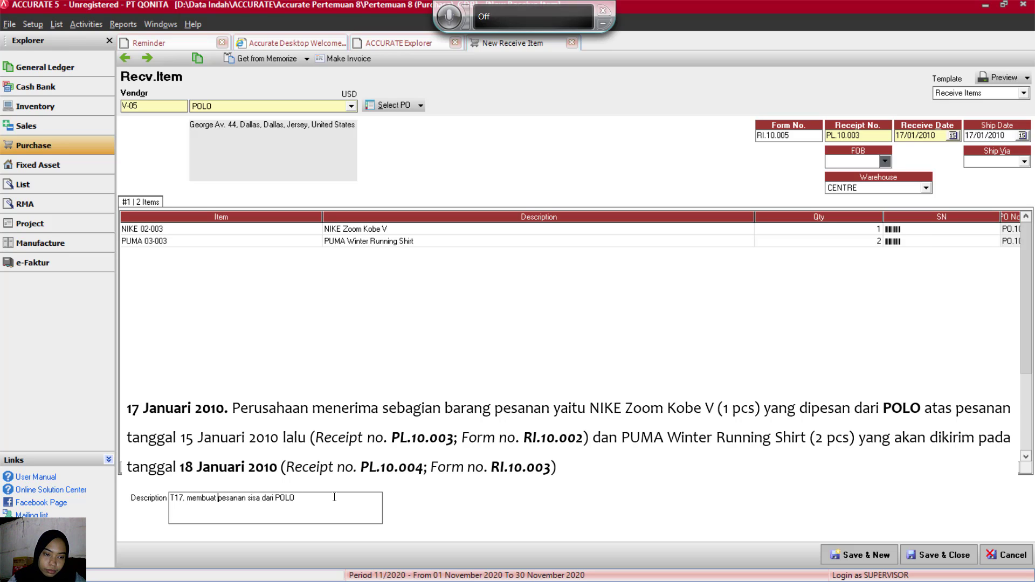
{"action": "key", "text": "BackSpace"}
{"action": "key", "text": "BackSpace"}
{"action": "key", "text": "BackSpace"}
{"action": "key", "text": "BackSpace"}
{"action": "key", "text": "BackSpace"}
{"action": "key", "text": "BackSpace"}
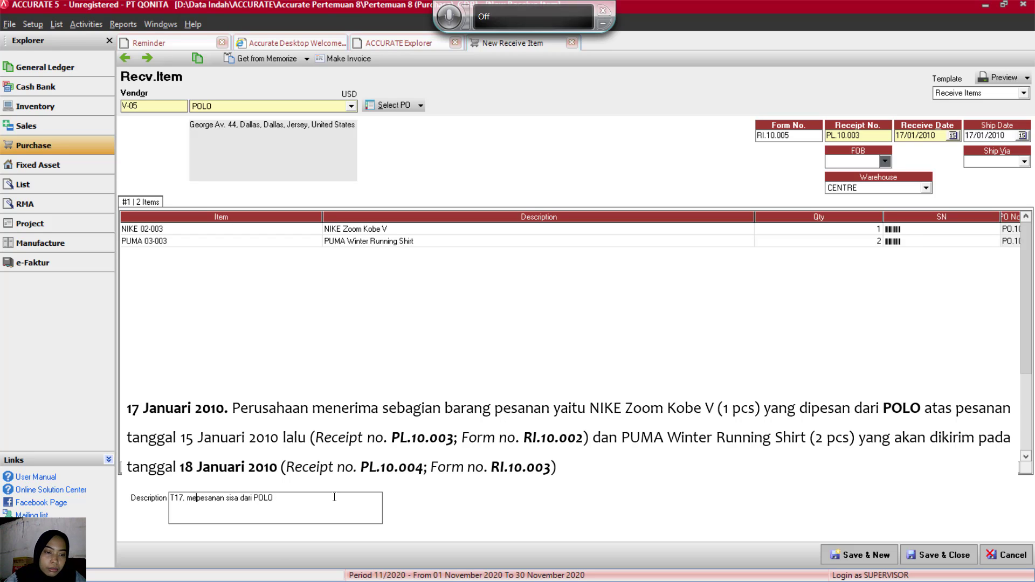
{"action": "key", "text": "BackSpace"}
{"action": "key", "text": "BackSpace"}
{"action": "type", "text": "Mene"}
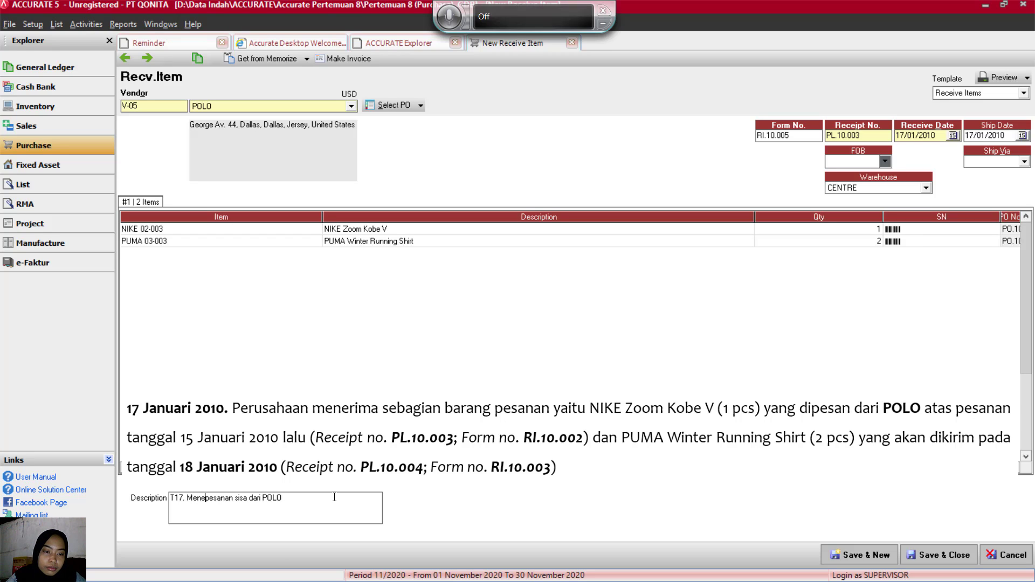
{"action": "type", "text": "rima"}
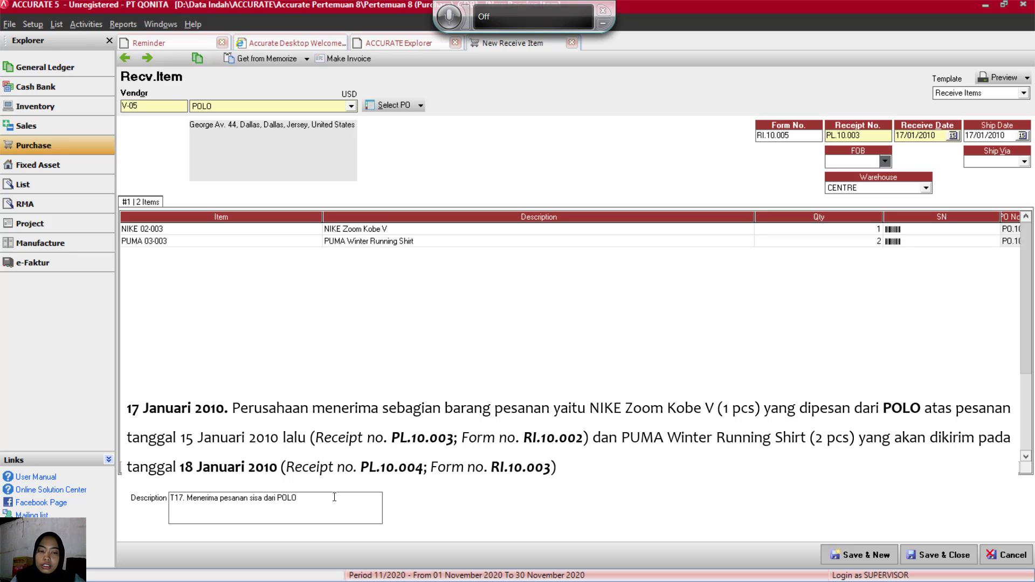
{"action": "key", "text": "Delete"}
{"action": "key", "text": "Delete"}
{"action": "key", "text": "Delete"}
{"action": "type", "text": "18."}
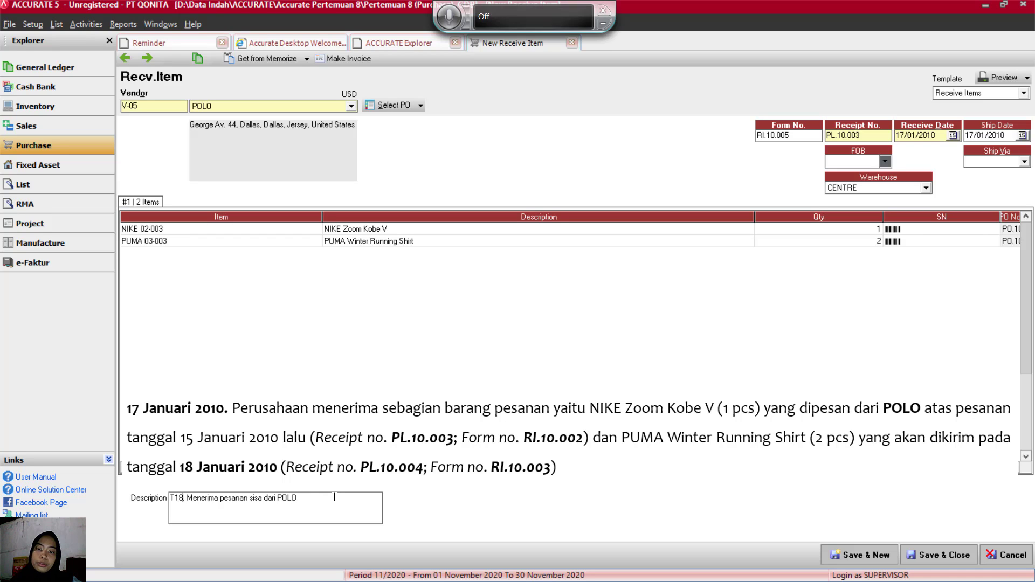
{"action": "key", "text": "End"}
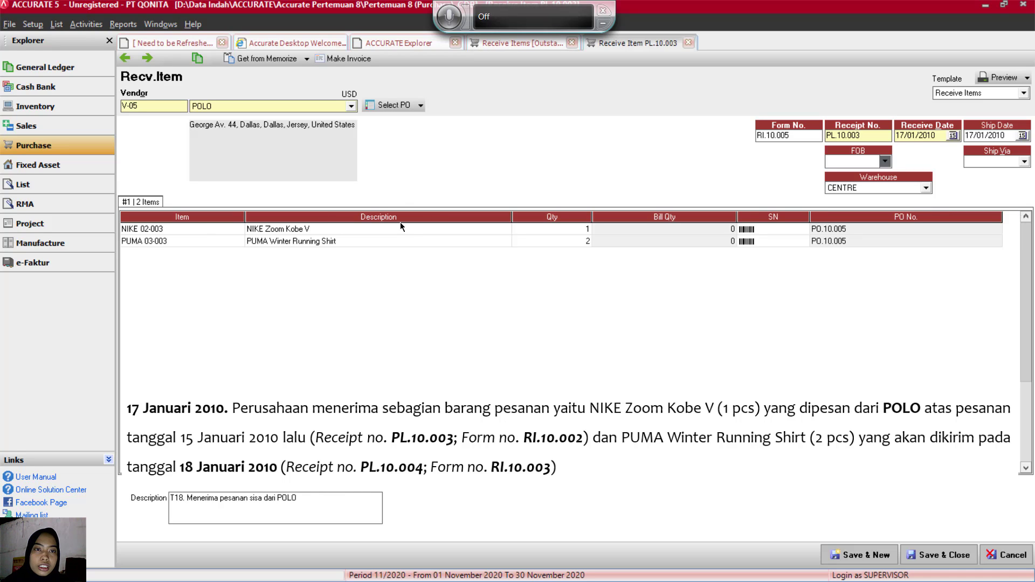
Step: Delete the PUMA Winter Running Shirt line from item receipt PL.10.003, then save and close the receipt
{"action": "left_click", "coordinate": [404, 240]}
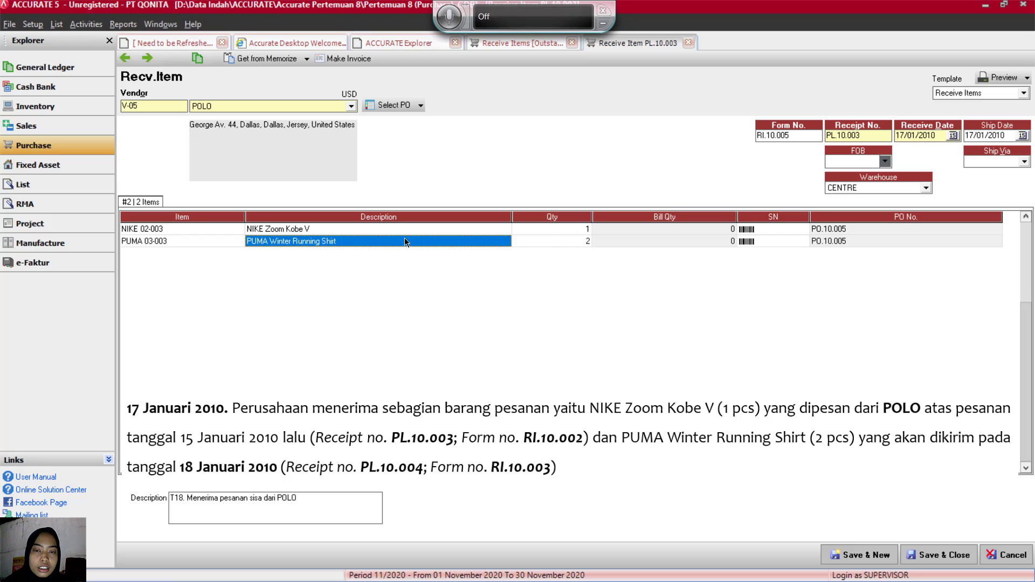
{"action": "right_click", "coordinate": [405, 239]}
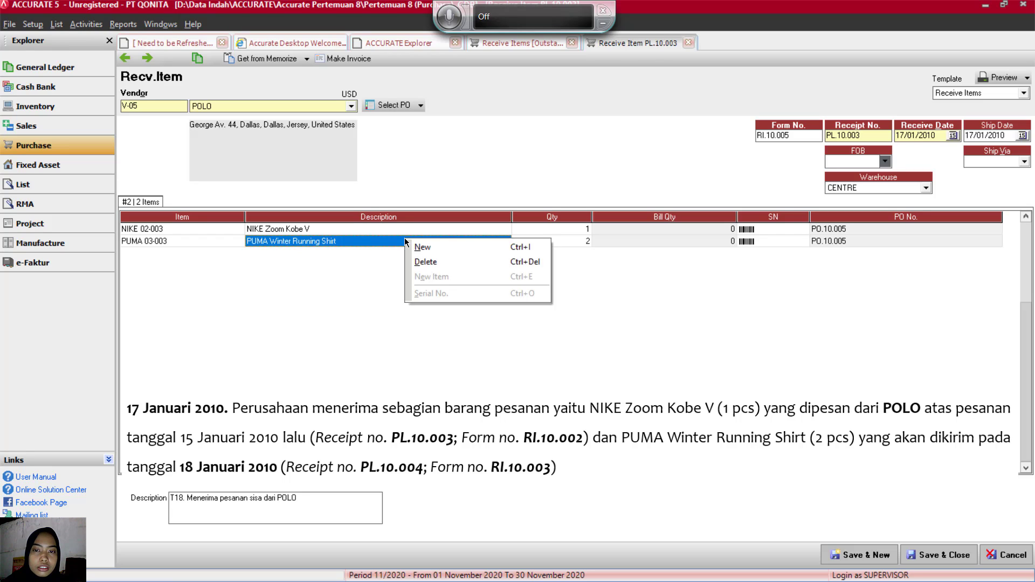
{"action": "left_click", "coordinate": [444, 262]}
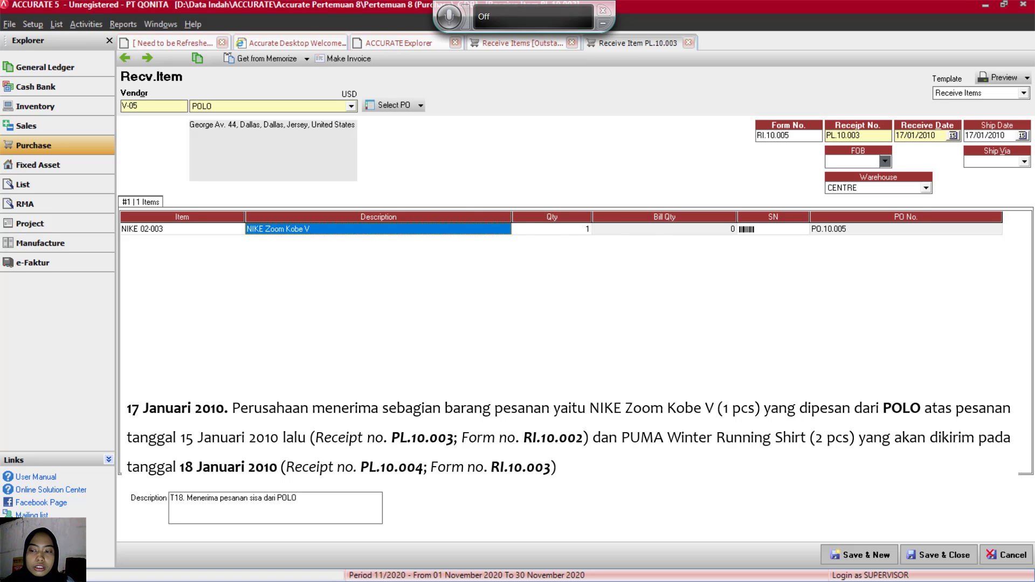
{"action": "left_click", "coordinate": [944, 556]}
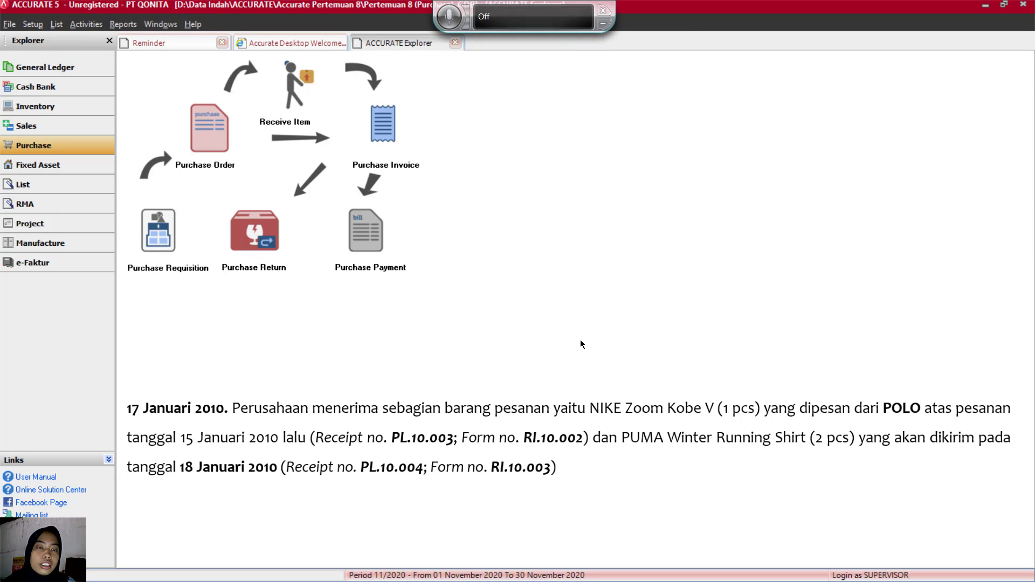
Step: Start a new item receipt for the vendor POLO with receipt number PL.10.005
{"action": "left_click", "coordinate": [289, 115]}
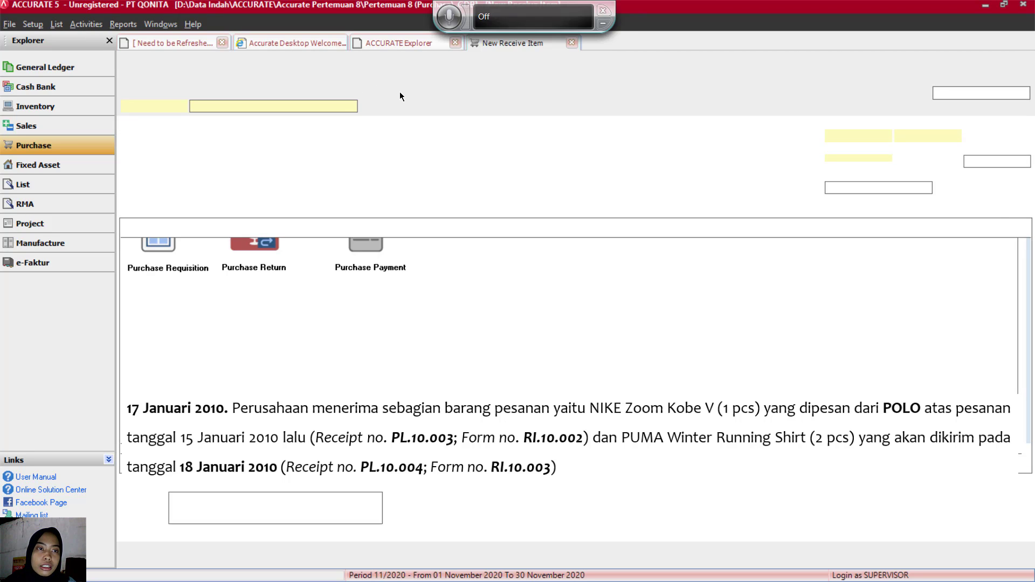
{"action": "left_click", "coordinate": [354, 106]}
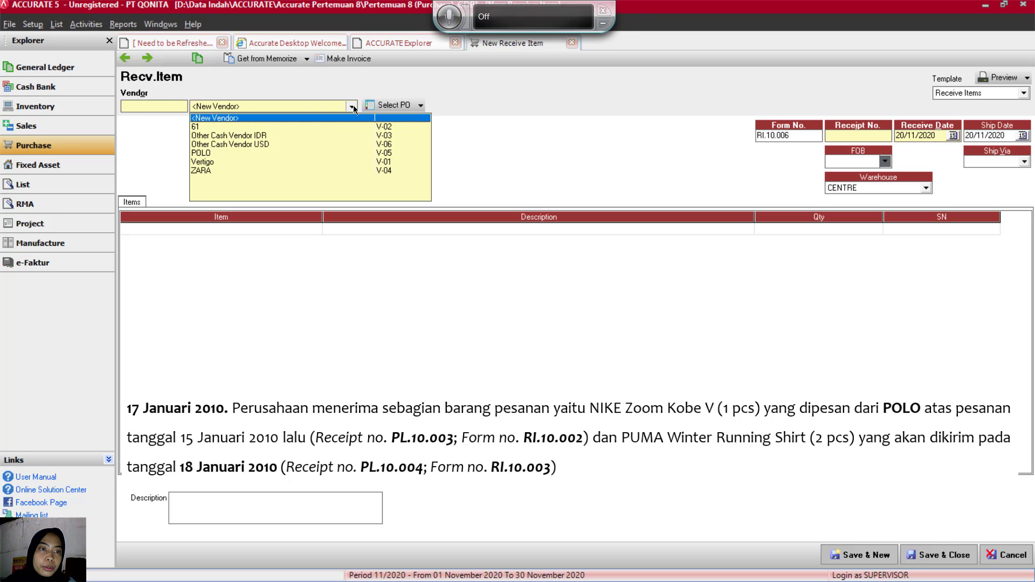
{"action": "left_click", "coordinate": [206, 155]}
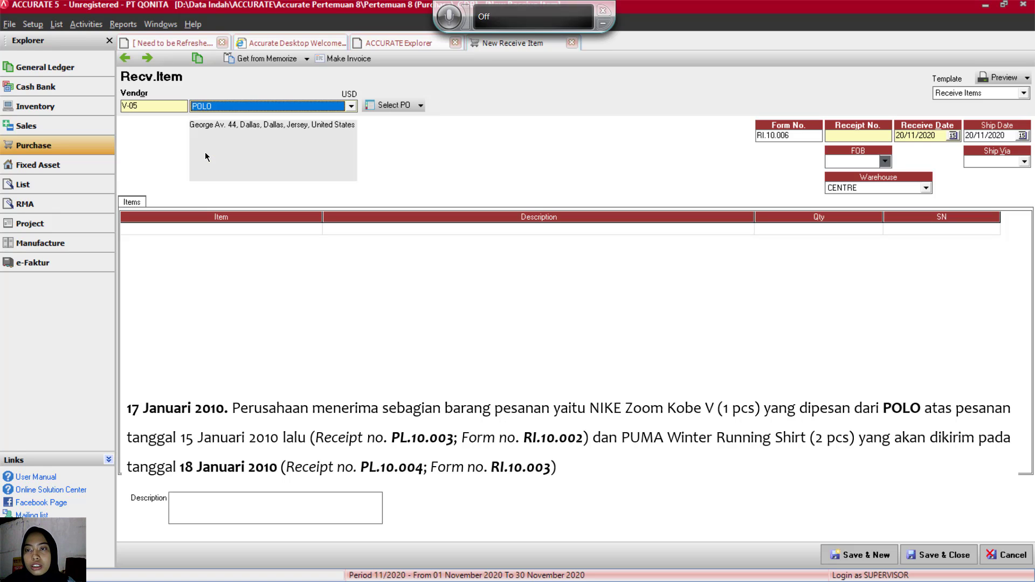
{"action": "left_click", "coordinate": [840, 136]}
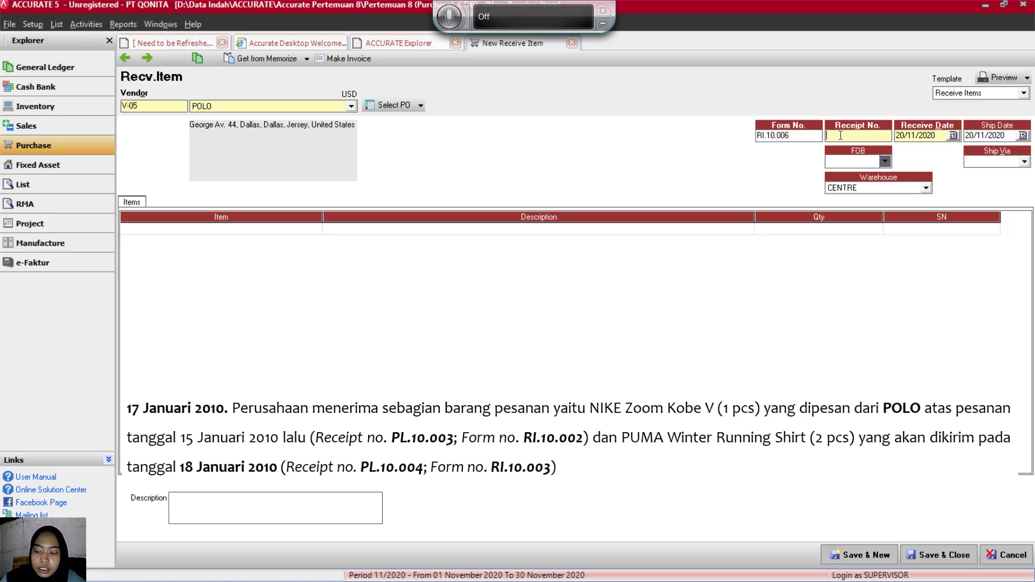
{"action": "type", "text": "PL"}
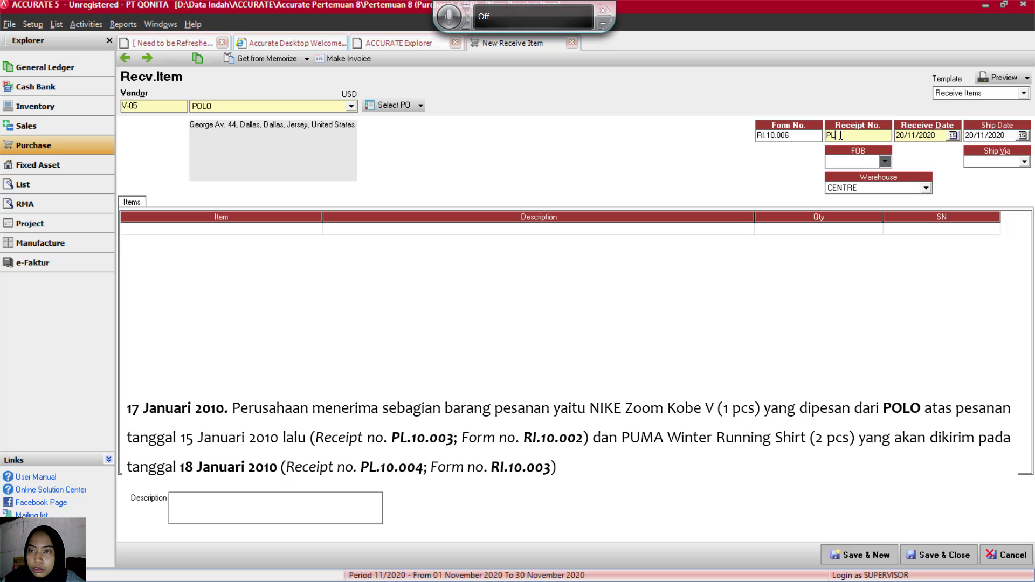
{"action": "type", "text": ".10.00"}
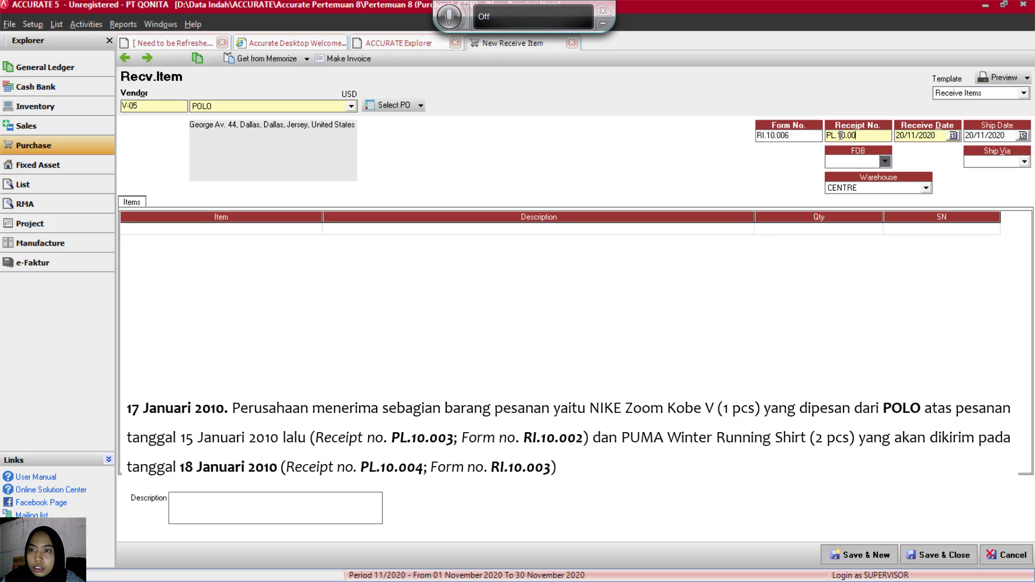
{"action": "type", "text": "5"}
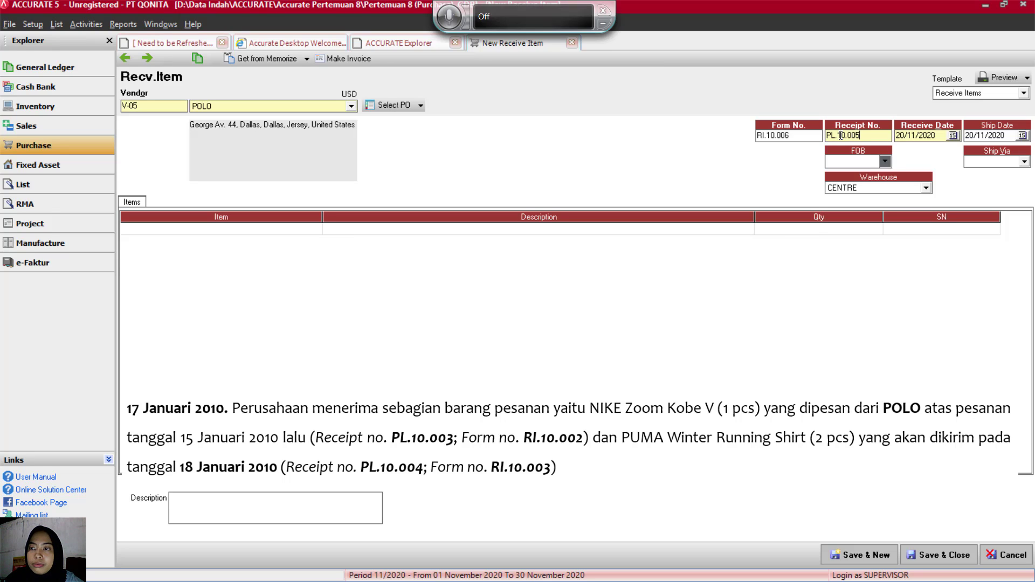
Step: Set the new item receipt's receive date to 18/01/2010
{"action": "left_click", "coordinate": [939, 136]}
{"action": "key", "text": "BackSpace"}
{"action": "key", "text": "BackSpace"}
{"action": "key", "text": "BackSpace"}
{"action": "key", "text": "BackSpace"}
{"action": "key", "text": "BackSpace"}
{"action": "key", "text": "BackSpace"}
{"action": "key", "text": "BackSpace"}
{"action": "key", "text": "BackSpace"}
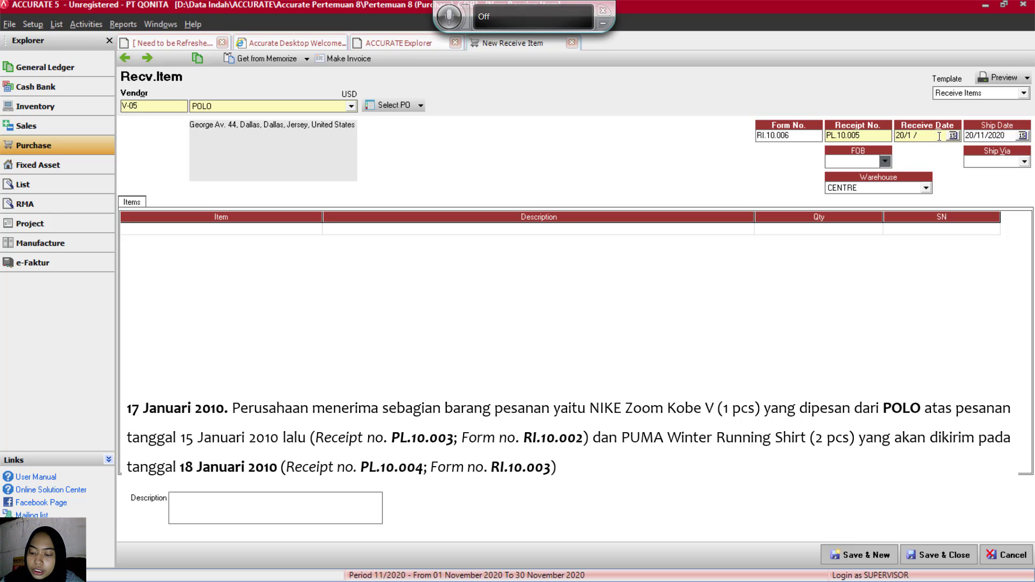
{"action": "type", "text": "18/"}
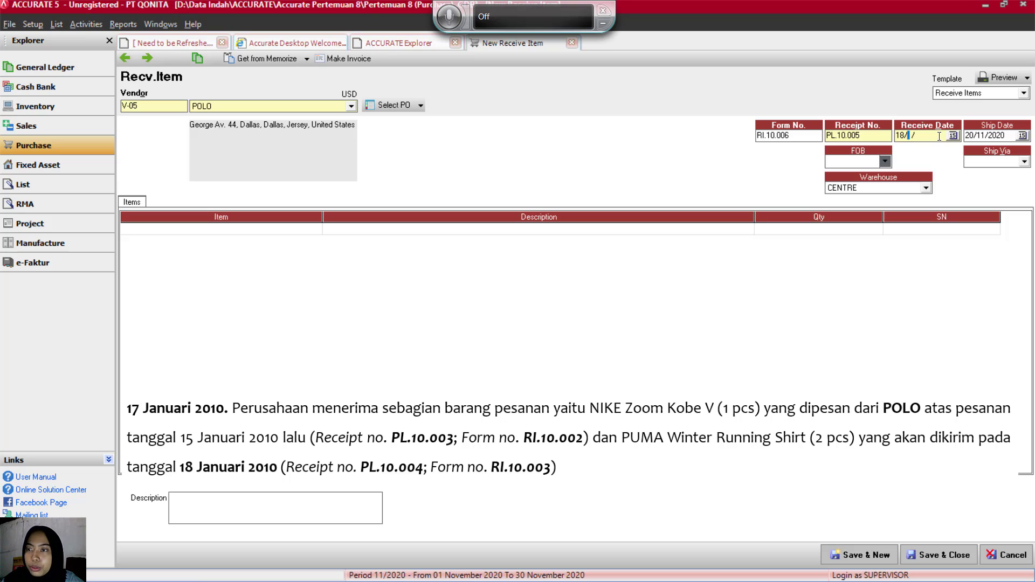
{"action": "type", "text": "01/2010"}
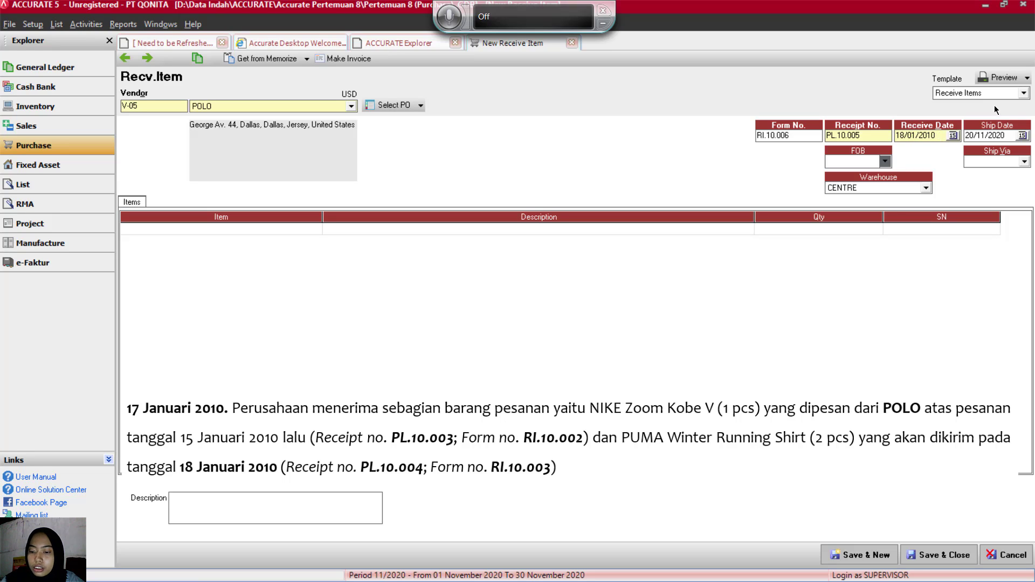
Step: Set the new item receipt's ship date to 18/01/2010
{"action": "left_click", "coordinate": [1006, 135]}
{"action": "key", "text": "BackSpace"}
{"action": "key", "text": "BackSpace"}
{"action": "key", "text": "BackSpace"}
{"action": "key", "text": "BackSpace"}
{"action": "key", "text": "BackSpace"}
{"action": "key", "text": "BackSpace"}
{"action": "key", "text": "BackSpace"}
{"action": "key", "text": "BackSpace"}
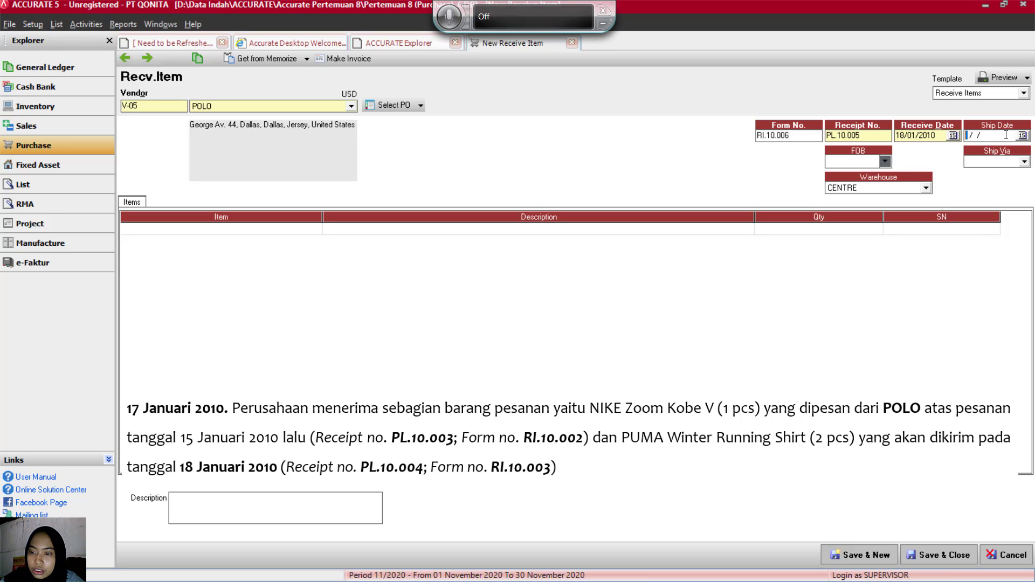
{"action": "type", "text": "10"}
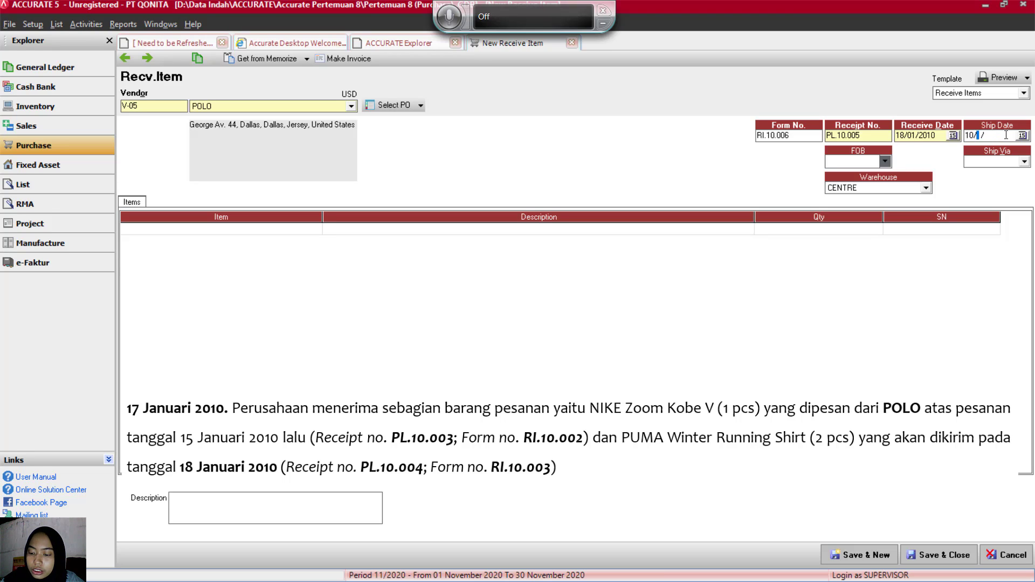
{"action": "key", "text": "BackSpace"}
{"action": "key", "text": "BackSpace"}
{"action": "type", "text": "18/01/"}
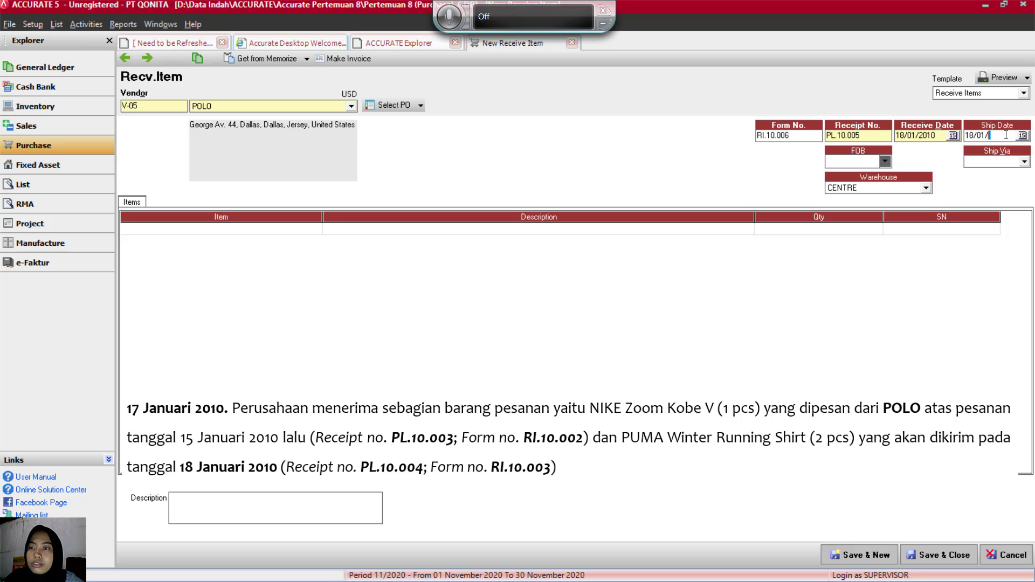
{"action": "type", "text": "2010"}
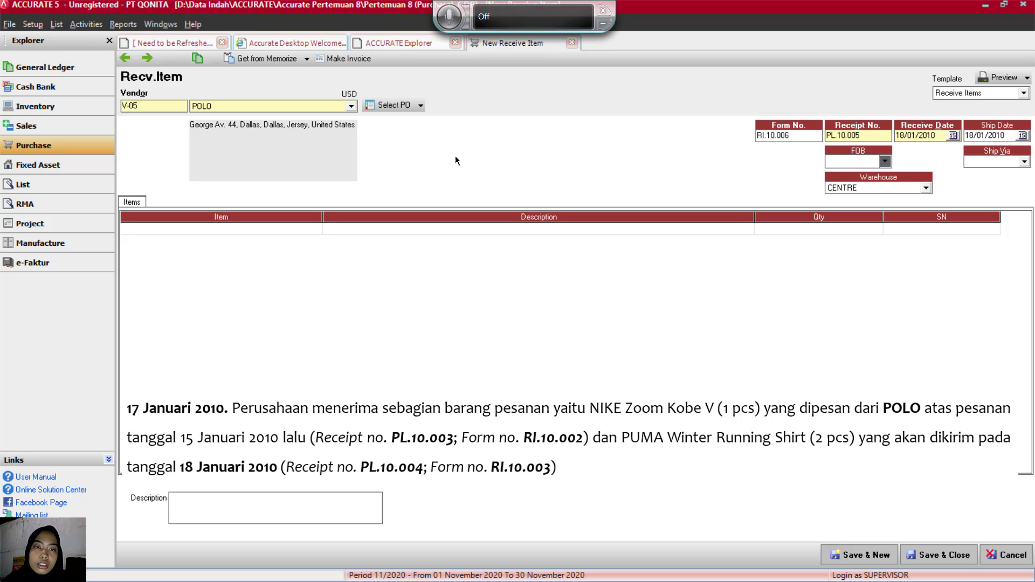
Step: Load the outstanding items of POLO's purchase order dated 17/01/2010 into the new item receipt
{"action": "left_click", "coordinate": [421, 106]}
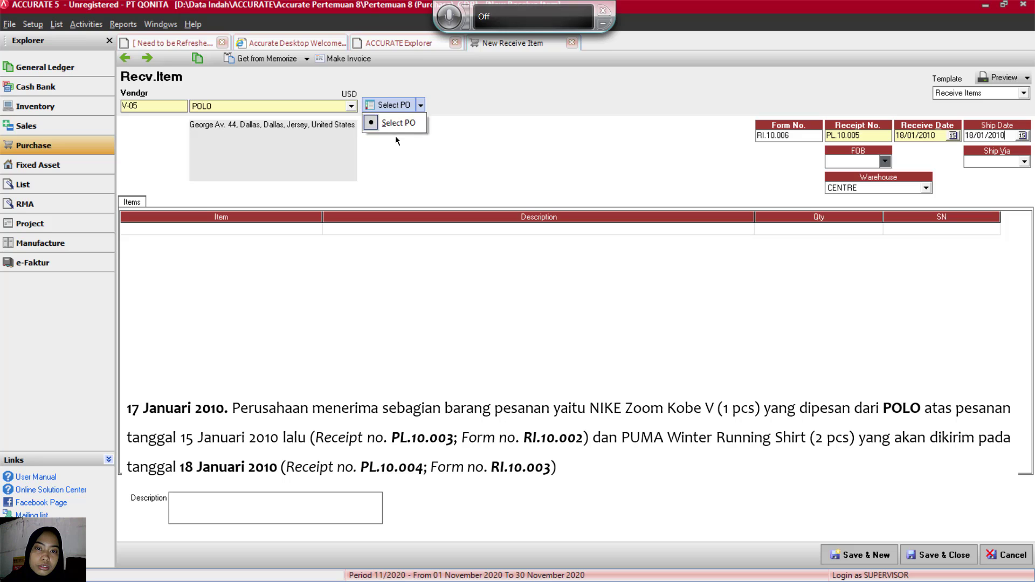
{"action": "left_click", "coordinate": [401, 122]}
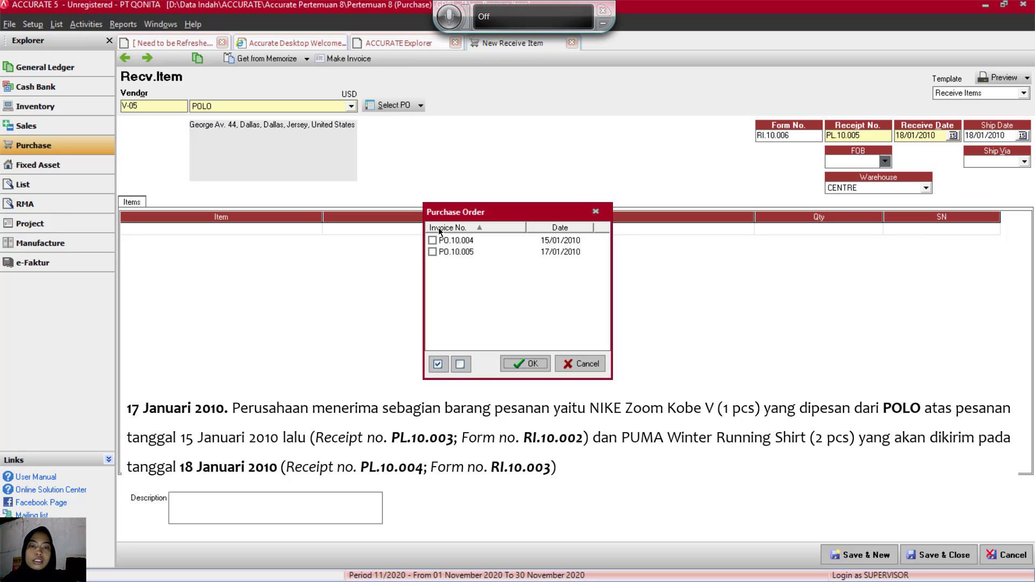
{"action": "left_click", "coordinate": [433, 252]}
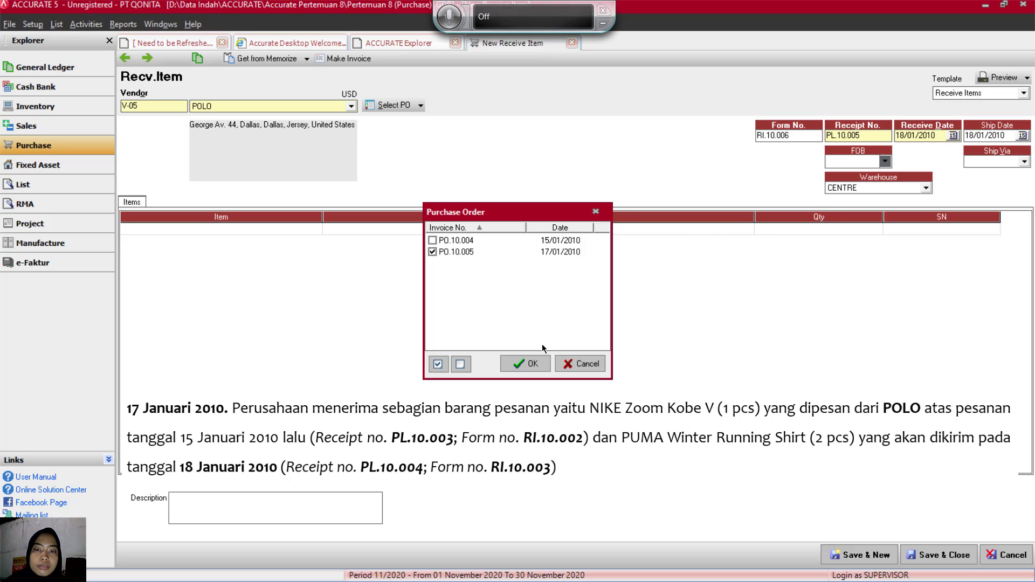
{"action": "left_click", "coordinate": [533, 369]}
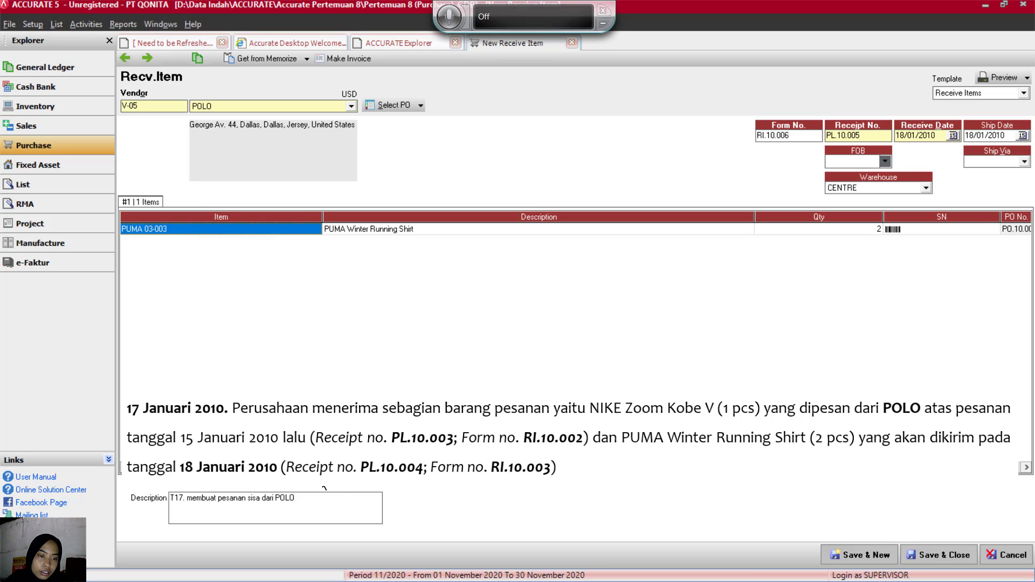
Step: Change the new receipt's description to "T18. Menerima pesanan sisa dari POLO", then save and close the receipt
{"action": "left_click", "coordinate": [218, 499]}
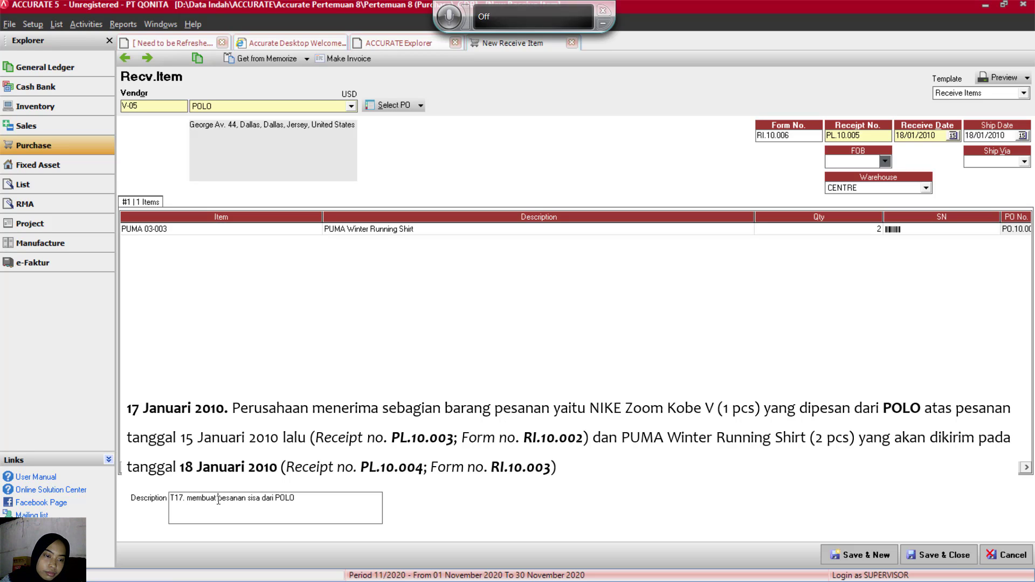
{"action": "key", "text": "BackSpace"}
{"action": "key", "text": "BackSpace"}
{"action": "key", "text": "BackSpace"}
{"action": "key", "text": "BackSpace"}
{"action": "key", "text": "BackSpace"}
{"action": "key", "text": "BackSpace"}
{"action": "key", "text": "BackSpace"}
{"action": "key", "text": "BackSpace"}
{"action": "key", "text": "BackSpace"}
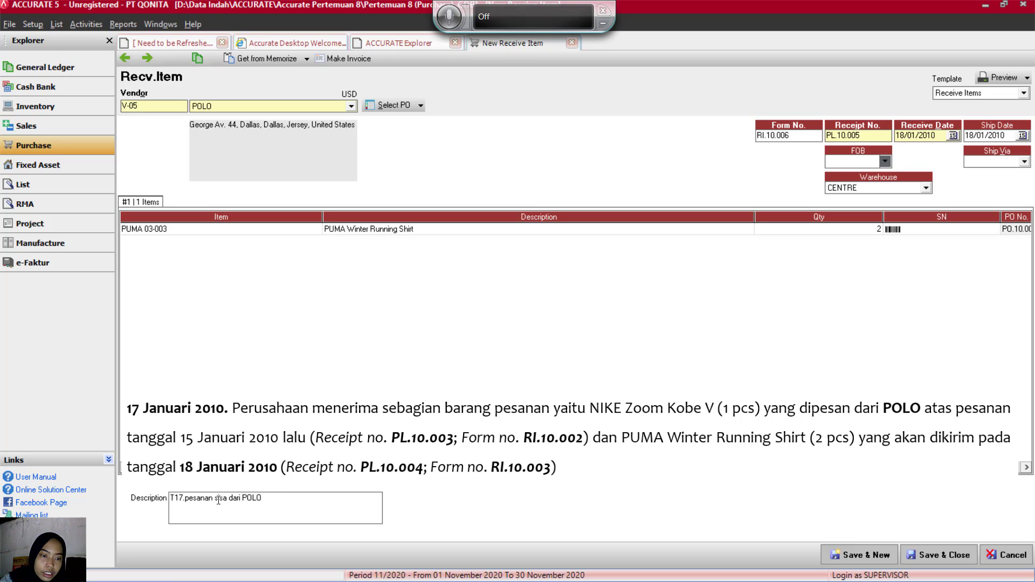
{"action": "type", "text": "Mene"}
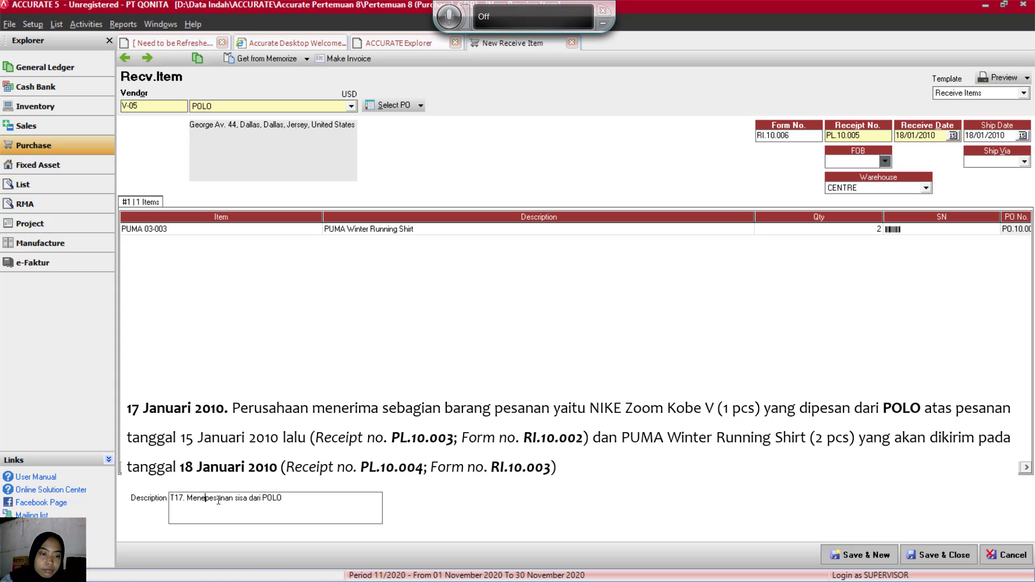
{"action": "type", "text": "rima"}
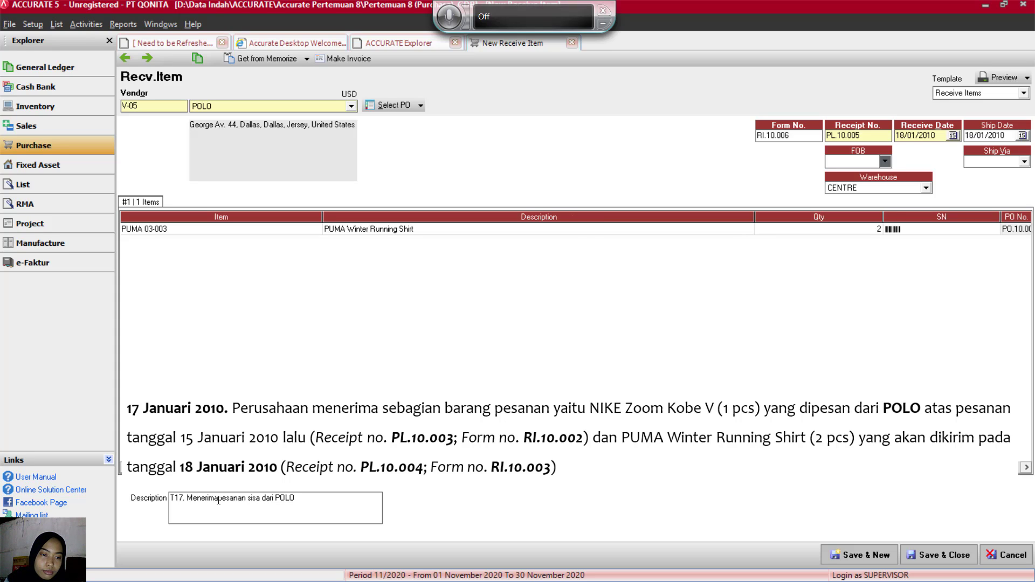
{"action": "key", "text": "Left"}
{"action": "key", "text": "Left"}
{"action": "key", "text": "Left"}
{"action": "key", "text": "Left"}
{"action": "key", "text": "Left"}
{"action": "key", "text": "Left"}
{"action": "key", "text": "Left"}
{"action": "key", "text": "Left"}
{"action": "key", "text": "Left"}
{"action": "key", "text": "Left"}
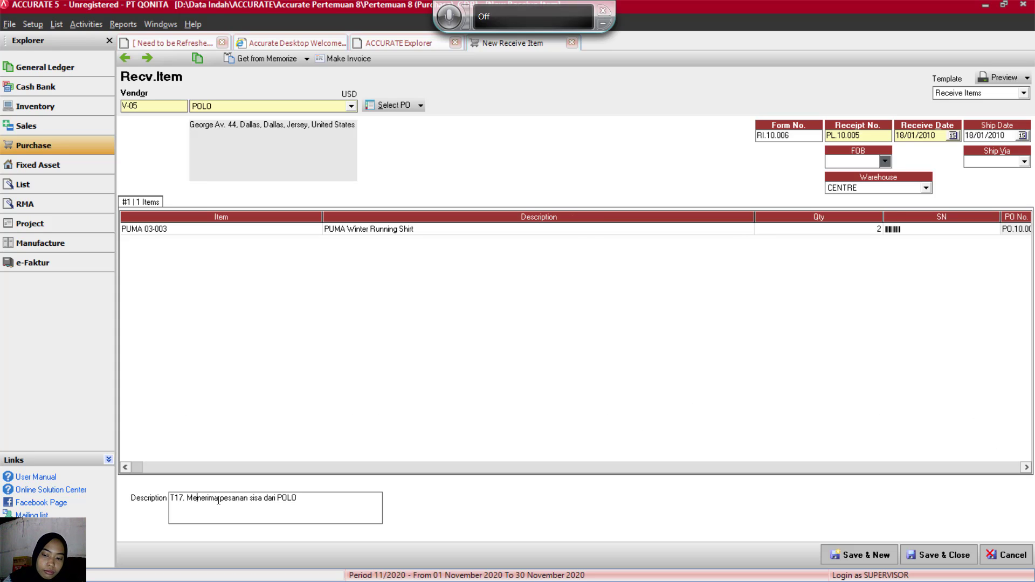
{"action": "key", "text": "BackSpace"}
{"action": "key", "text": "BackSpace"}
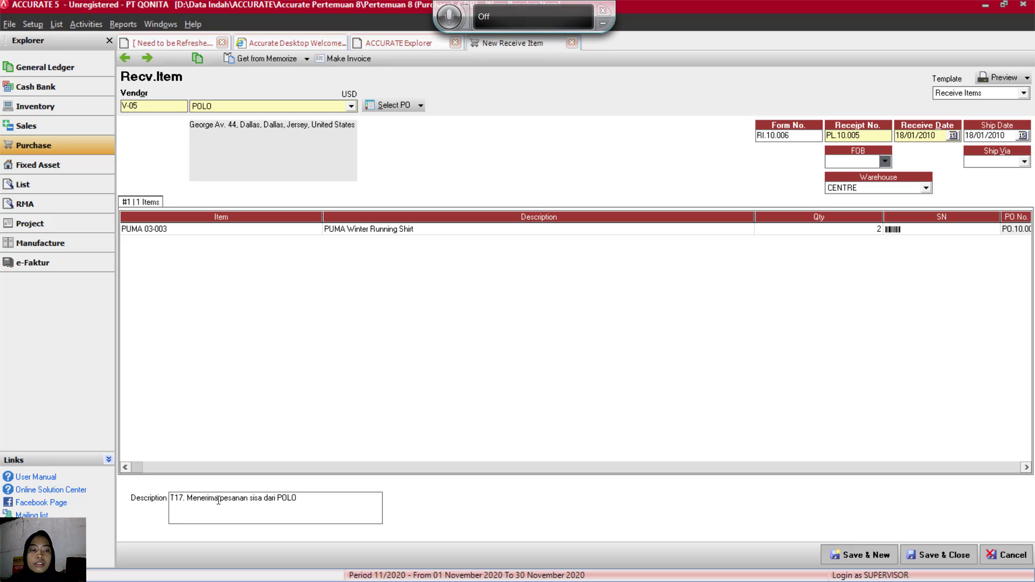
{"action": "type", "text": "8"}
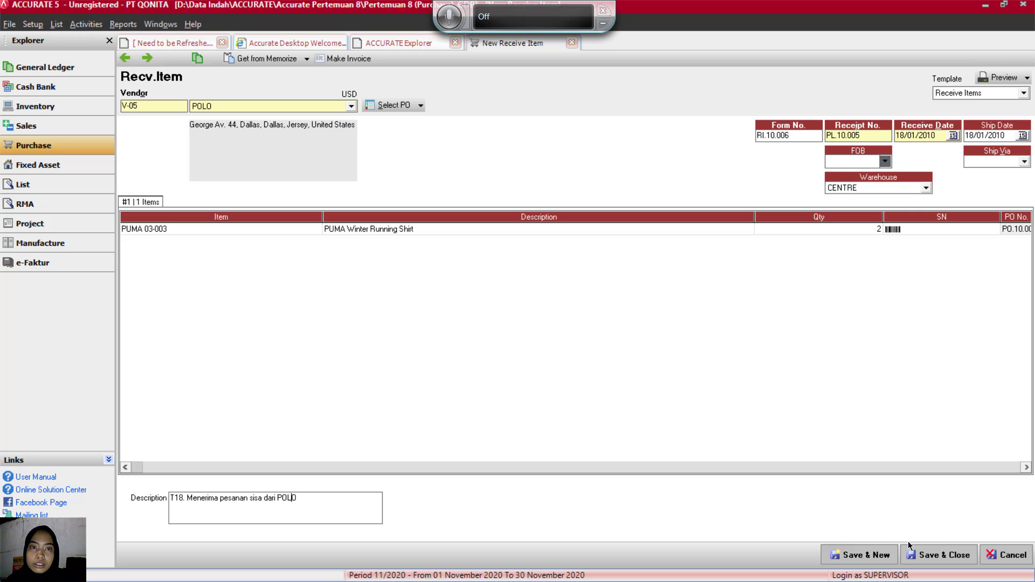
{"action": "left_click", "coordinate": [926, 553]}
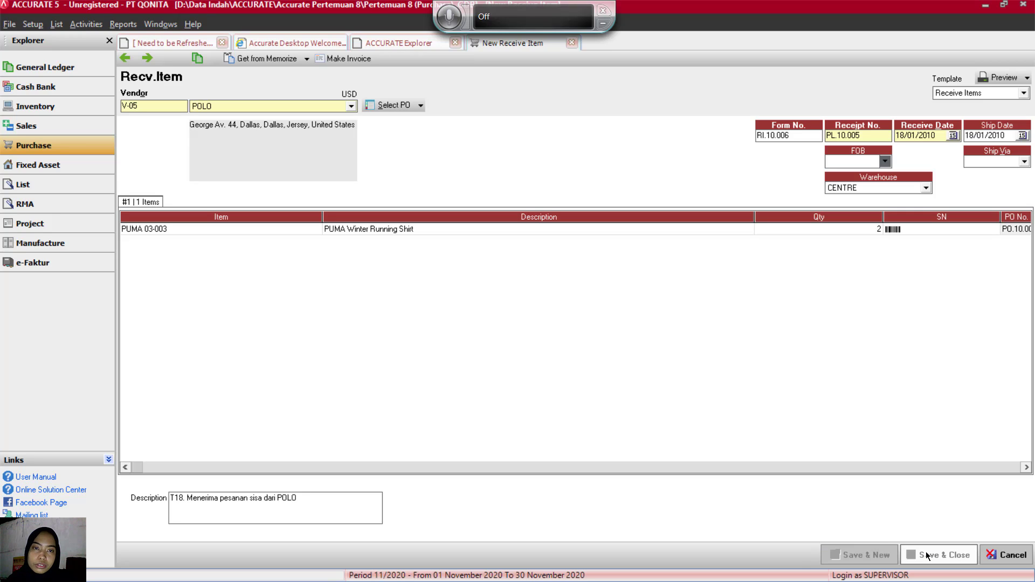